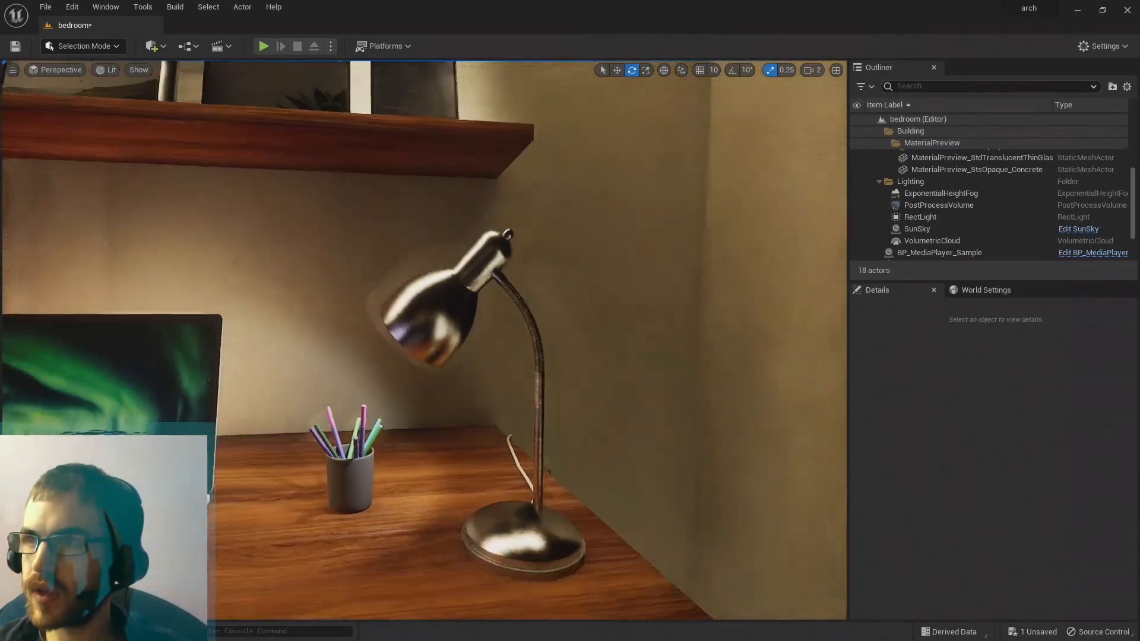
Look around the bedroom from the desk corner, past the wardrobe and door, to the bed and windows.
right_drag(424, 340, 353, 336)
key(w)
key(w)
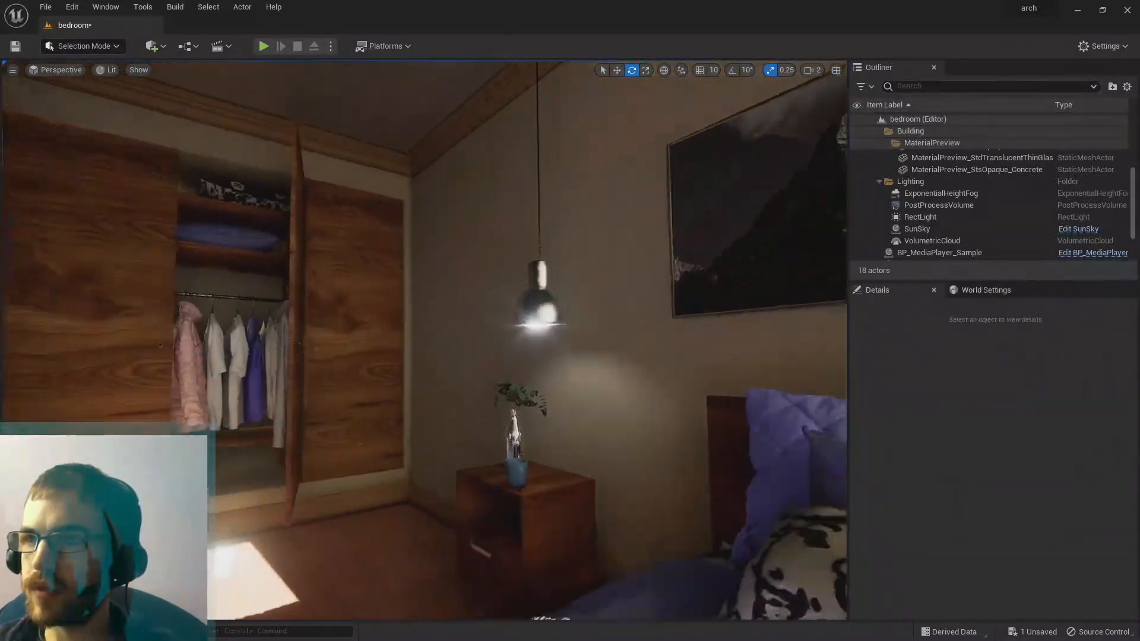
right_drag(424, 340, 380, 340)
key(w)
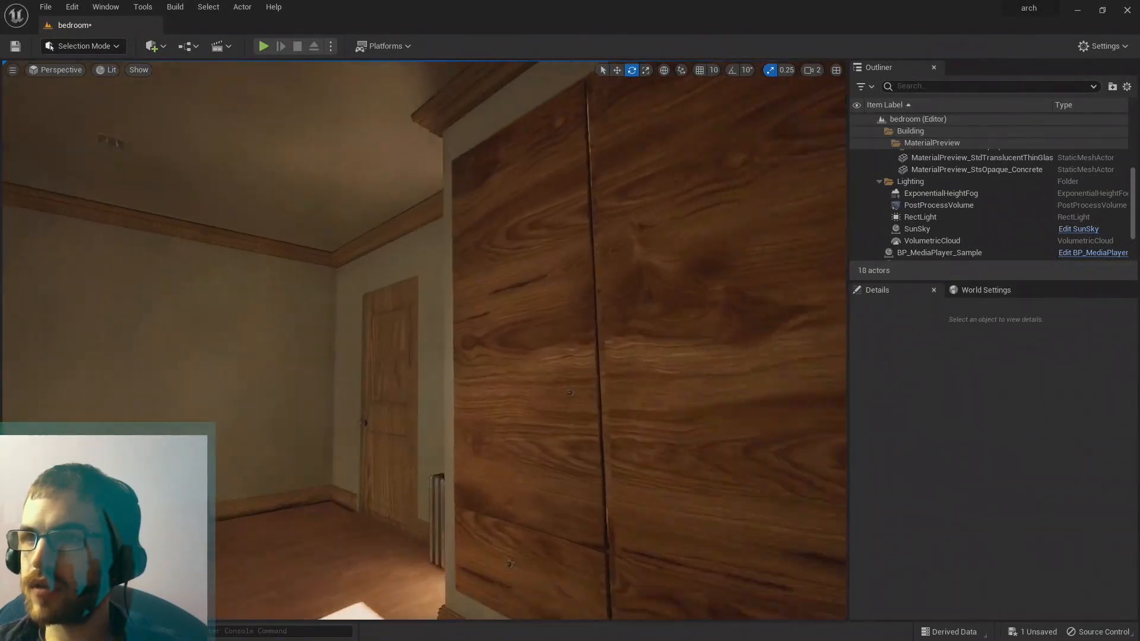
key(w)
key(w)
right_drag(424, 341, 505, 340)
key(w)
right_drag(424, 340, 535, 340)
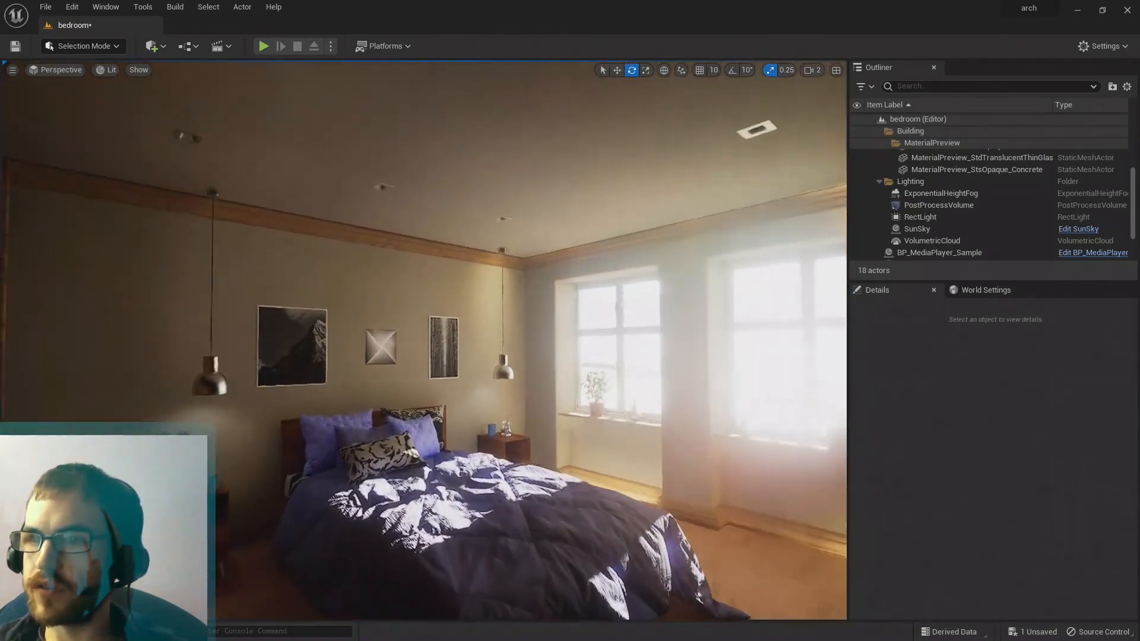
right_drag(423, 340, 826, 340)
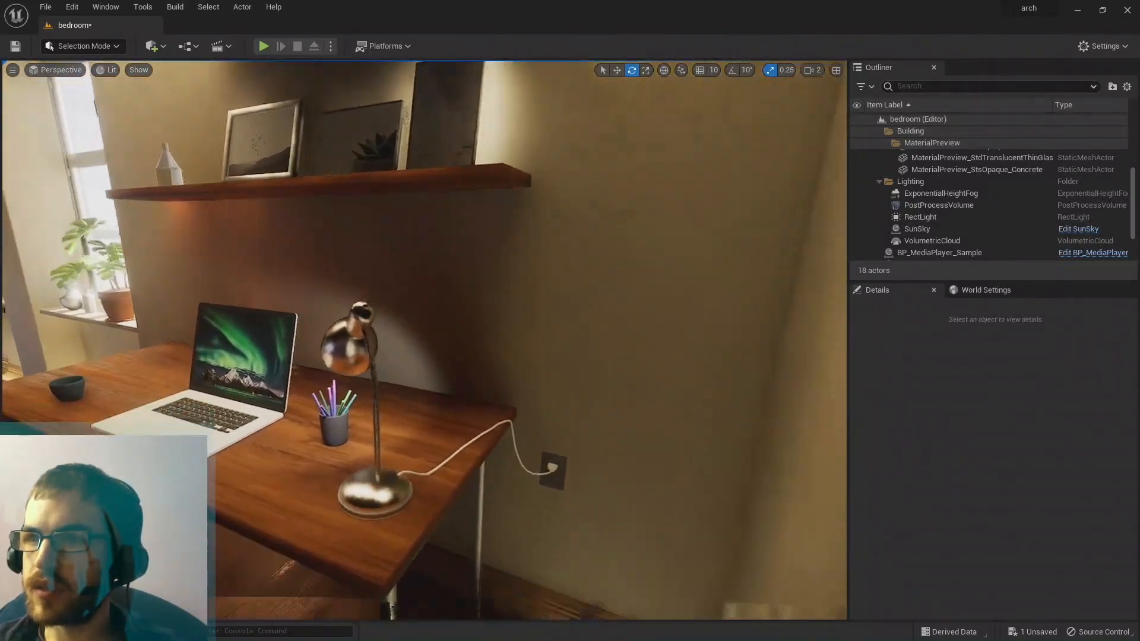
Examine the desk with its laptop, pen cup and lamp, and the fabric seat of the chair up close.
key(w)
right_drag(424, 341, 334, 365)
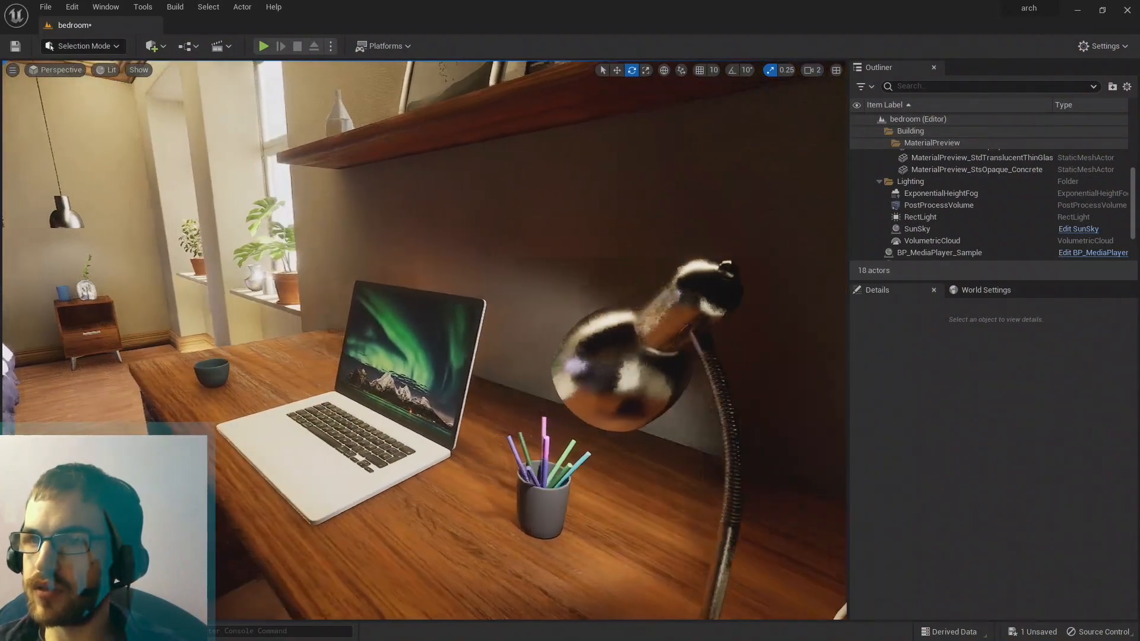
key(w)
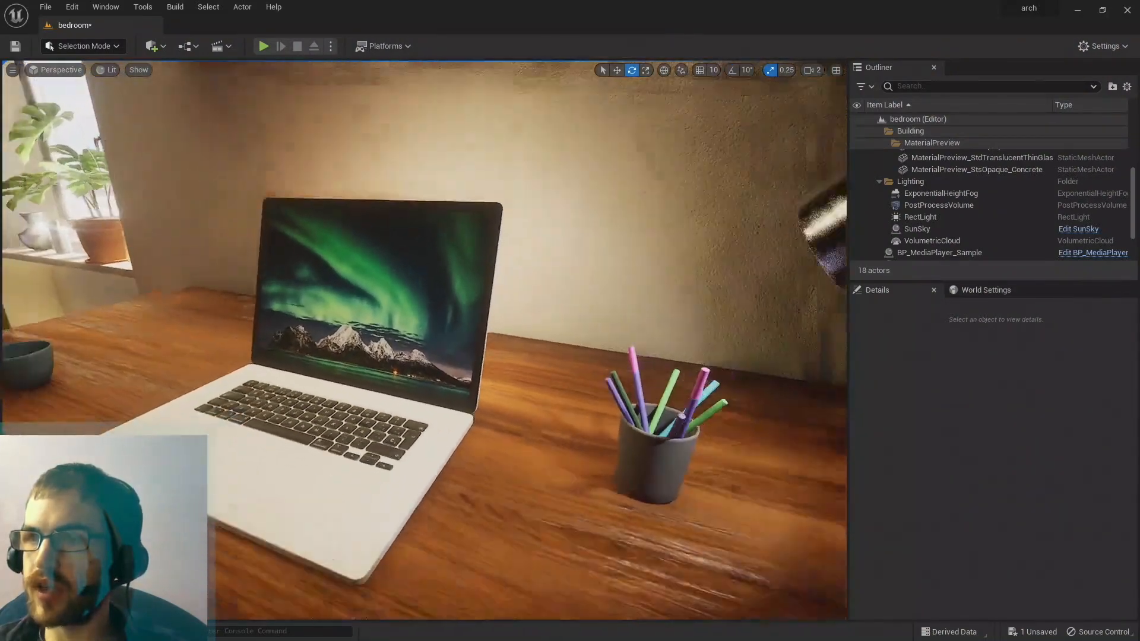
key(s)
mouse_move(424, 340)
right_down()
mouse_move(397, 340)
mouse_move(433, 329)
mouse_move(257, 340)
right_up()
key(d)
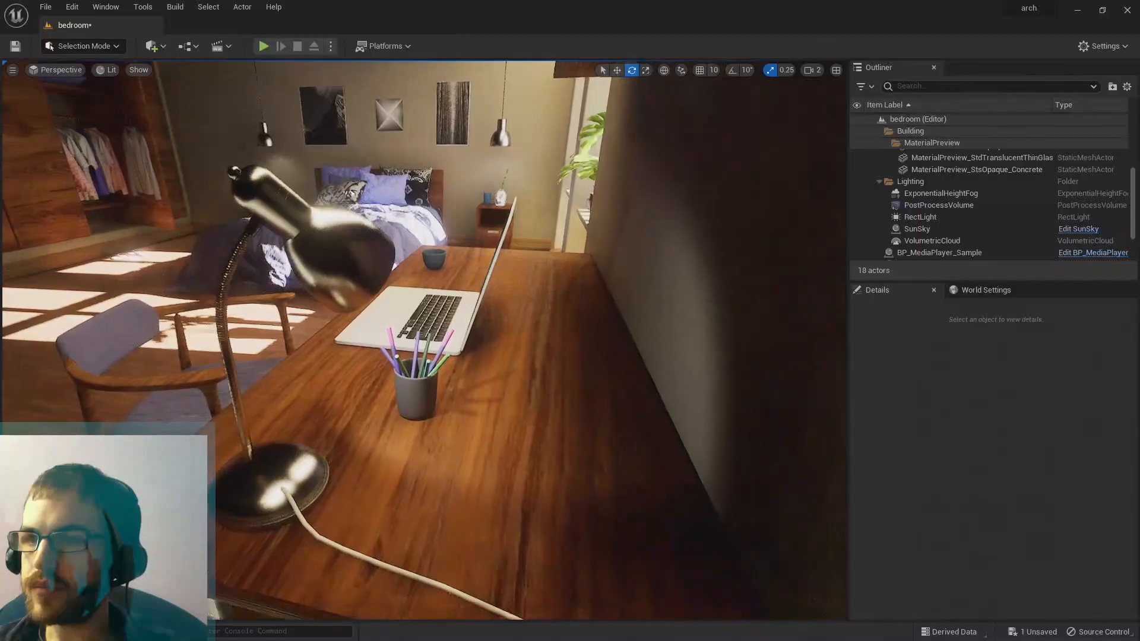
key(a)
right_drag(424, 341, 518, 414)
key(a)
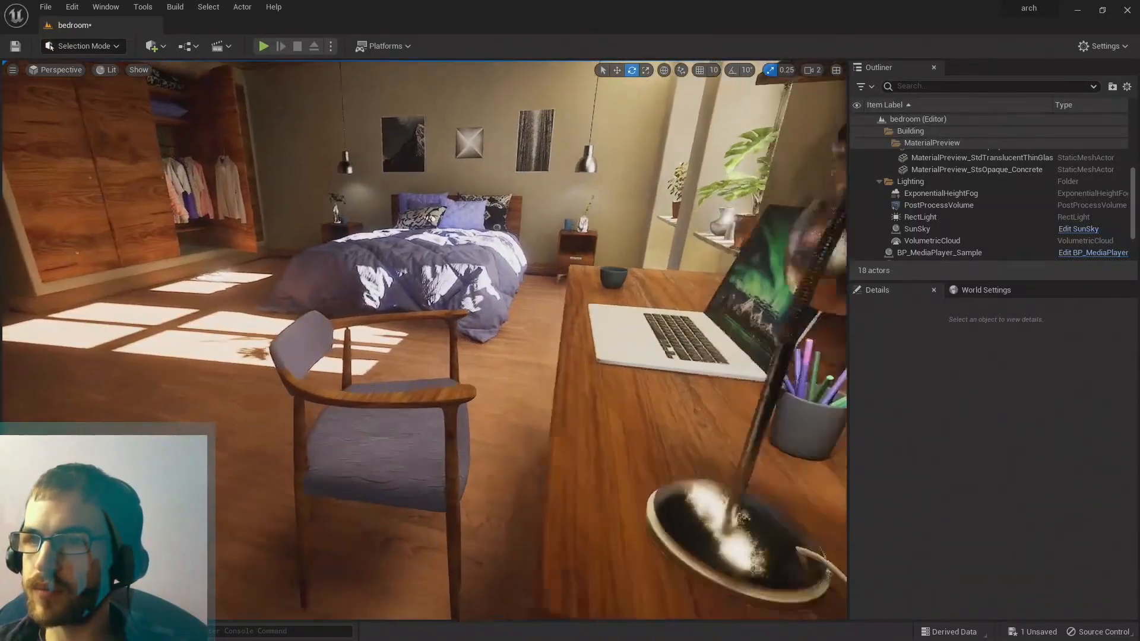
key(w)
right_drag(424, 340, 389, 436)
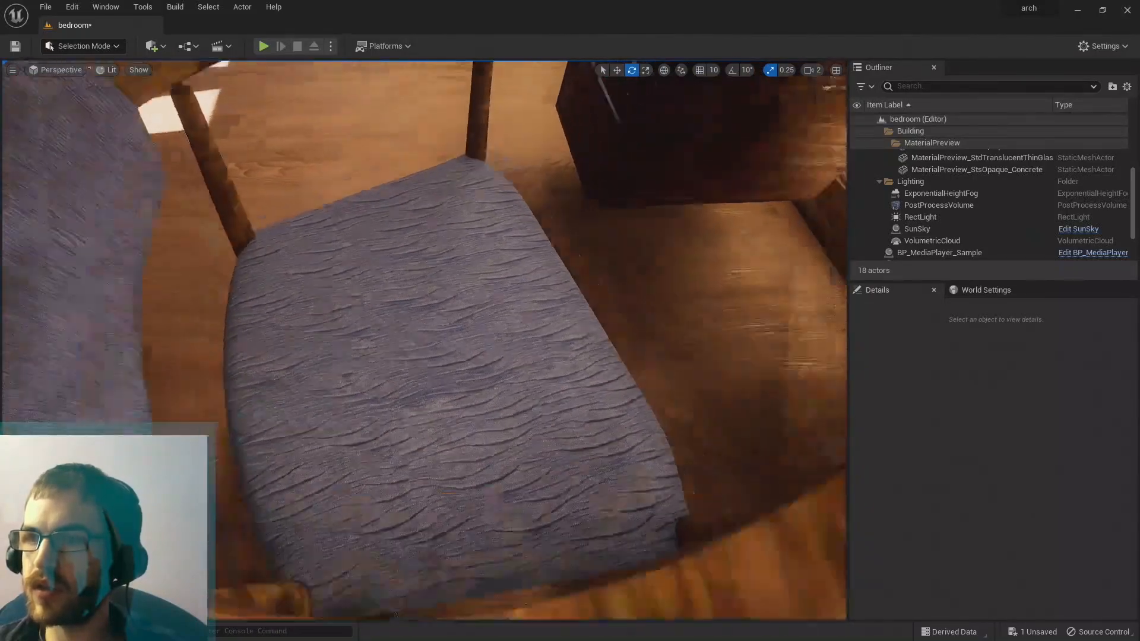
key(s)
right_drag(424, 340, 293, 186)
Examine the bed, the bedside table by the window with its glass vase and plant, and the desk lamp.
key(w)
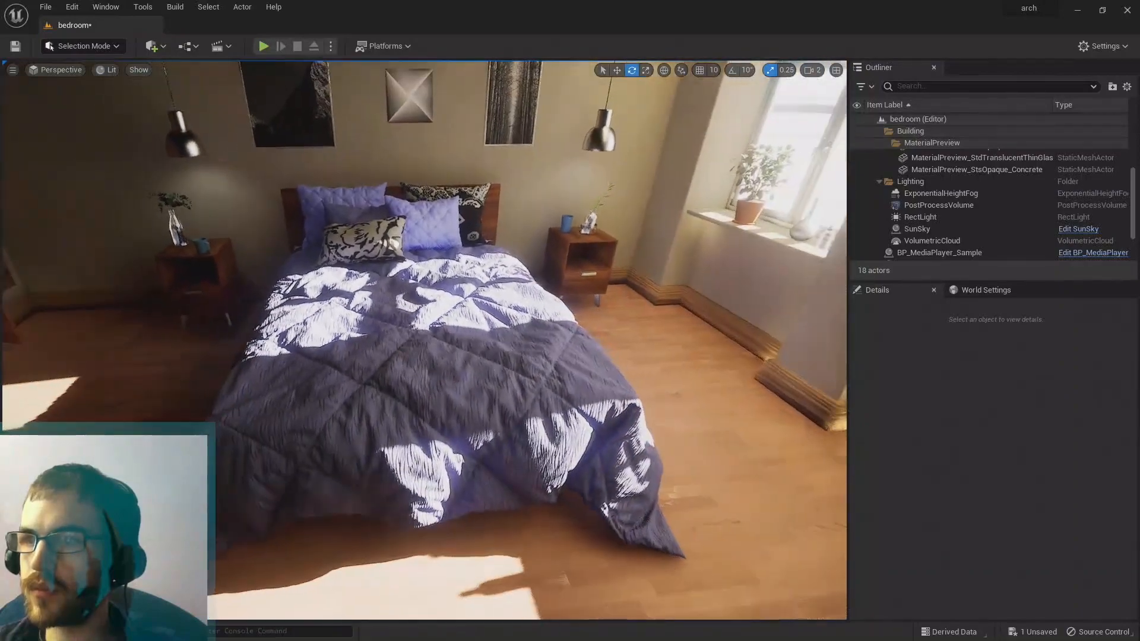
key(w)
right_drag(424, 340, 495, 340)
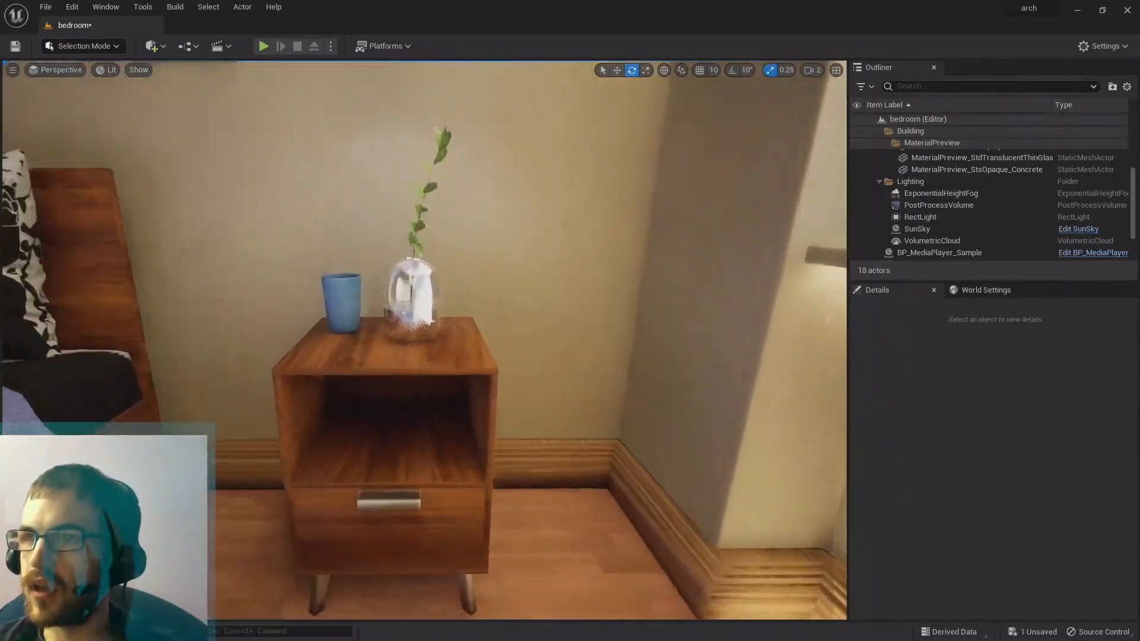
key(w)
right_drag(424, 340, 424, 364)
key(w)
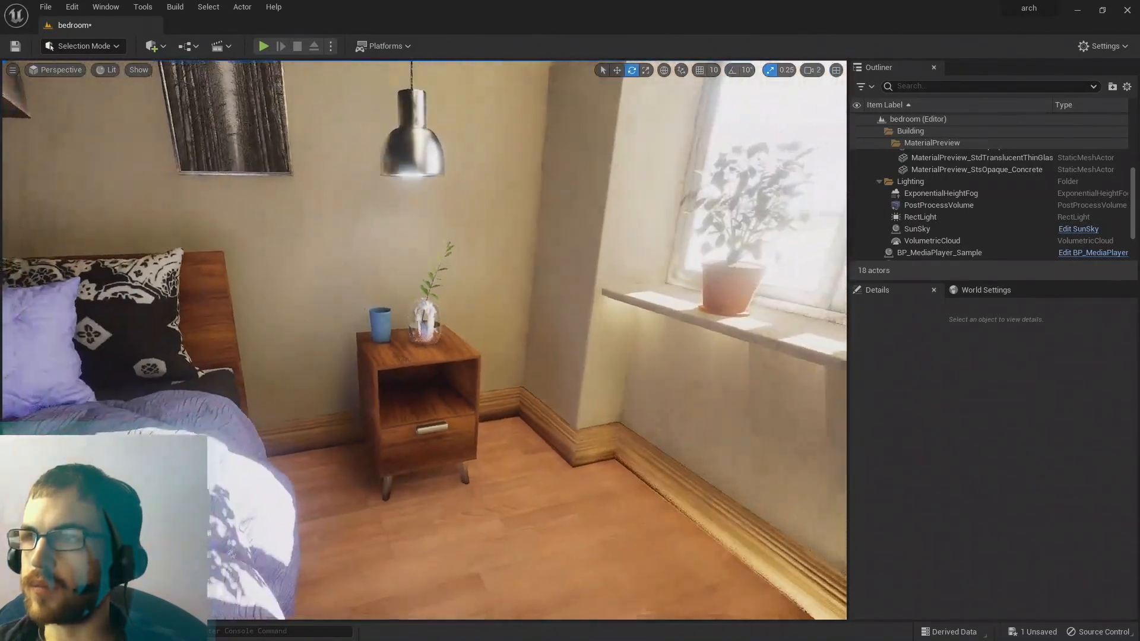
right_drag(424, 340, 578, 322)
key(d)
key(d)
mouse_move(424, 340)
right_down()
mouse_move(460, 340)
mouse_move(389, 341)
mouse_move(424, 340)
right_up()
key(s)
key(w)
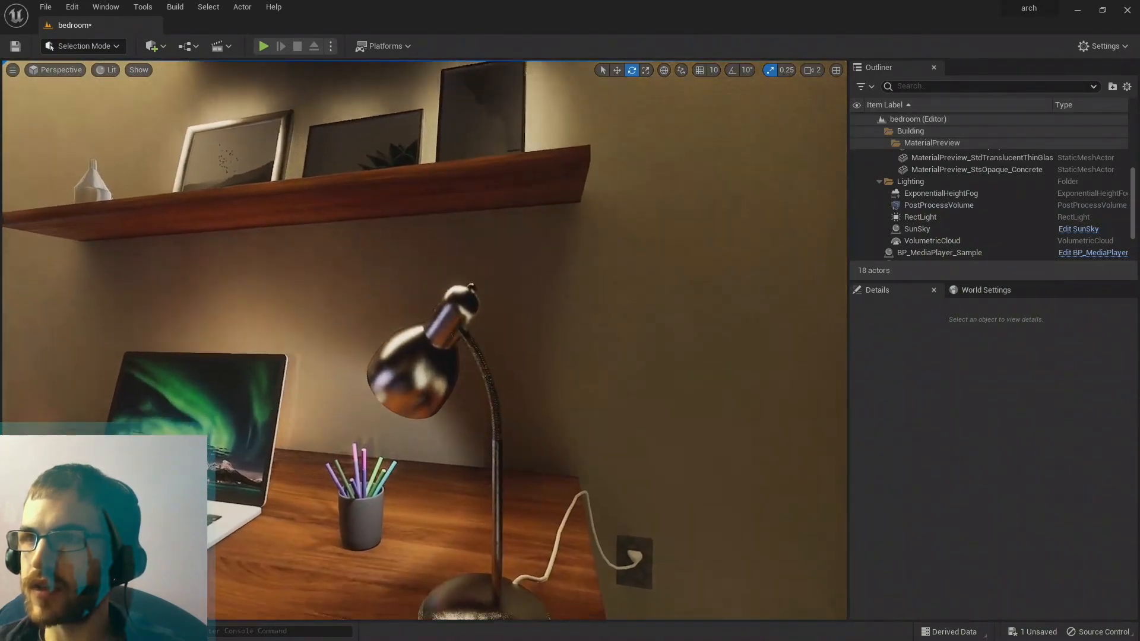
right_drag(424, 340, 364, 358)
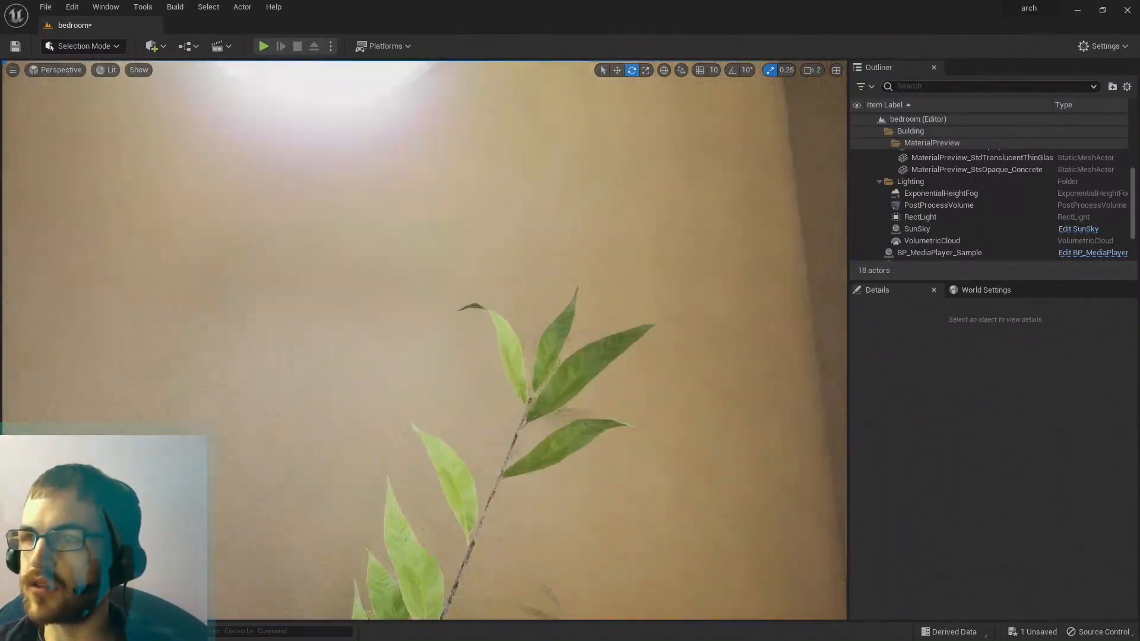
right_drag(424, 340, 425, 392)
mouse_move(480, 361)
right_down()
mouse_move(511, 361)
mouse_move(481, 361)
right_up()
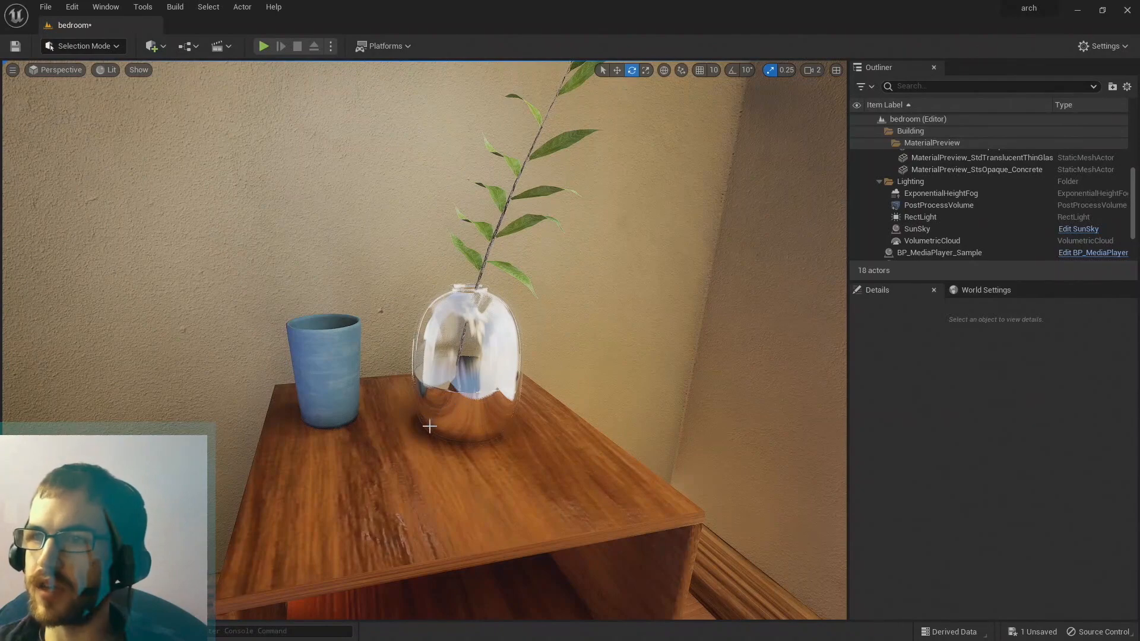
Examine the wardrobe doors, the room door and the colourful wall picture above the radiator.
right_drag(478, 410, 238, 347)
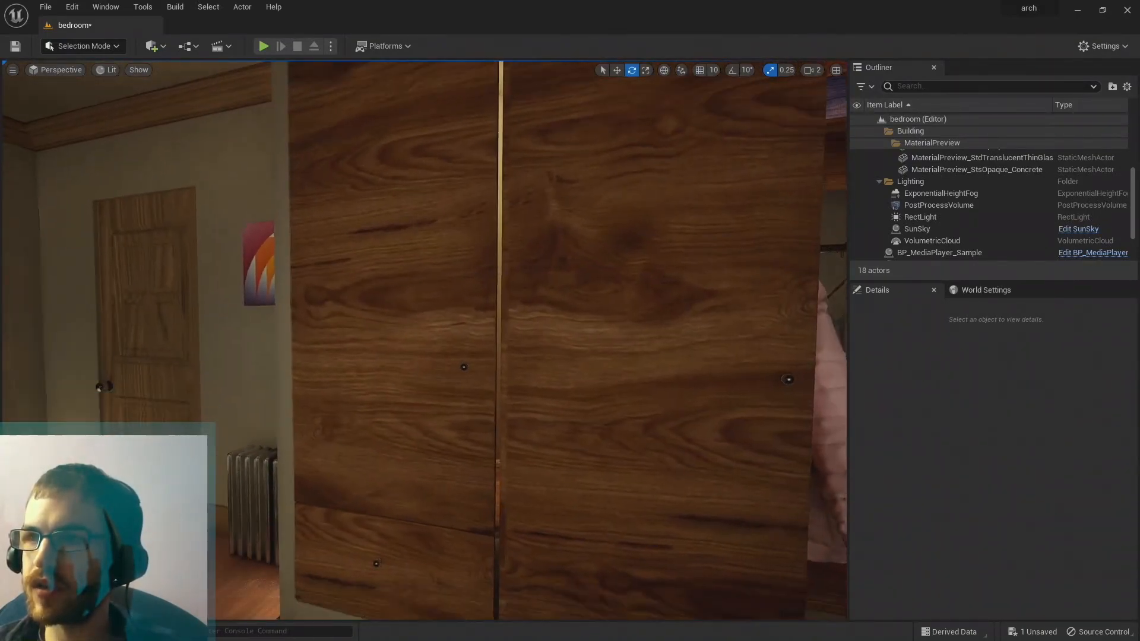
right_drag(424, 339, 261, 336)
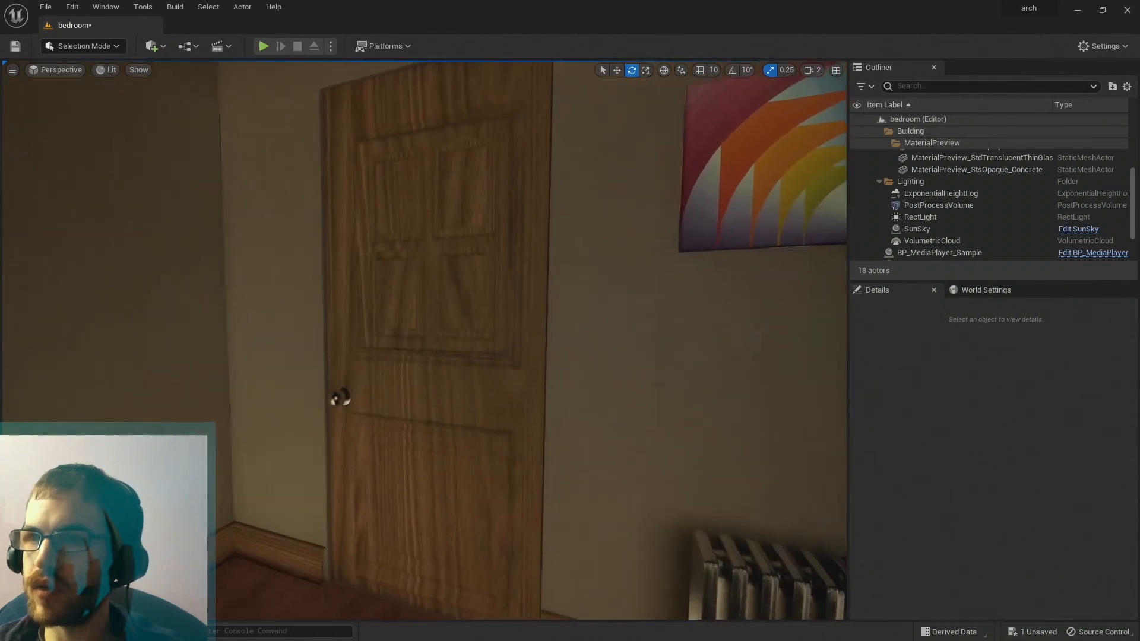
right_drag(424, 339, 522, 273)
key(w)
right_drag(424, 339, 320, 347)
key(w)
key(w)
key(s)
key(w)
key(a)
Examine the lamp's power socket and the wall plaster near the desk, and finish on the bed and windows.
right_drag(425, 340, 623, 374)
key(s)
key(d)
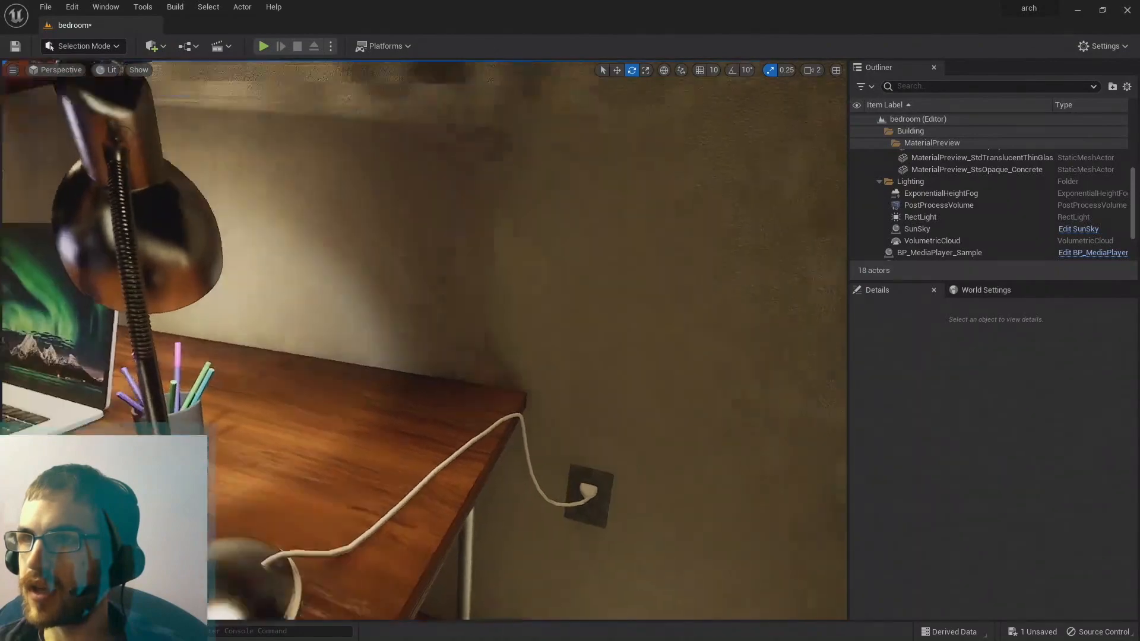
right_drag(425, 339, 523, 249)
right_drag(424, 339, 475, 232)
key(w)
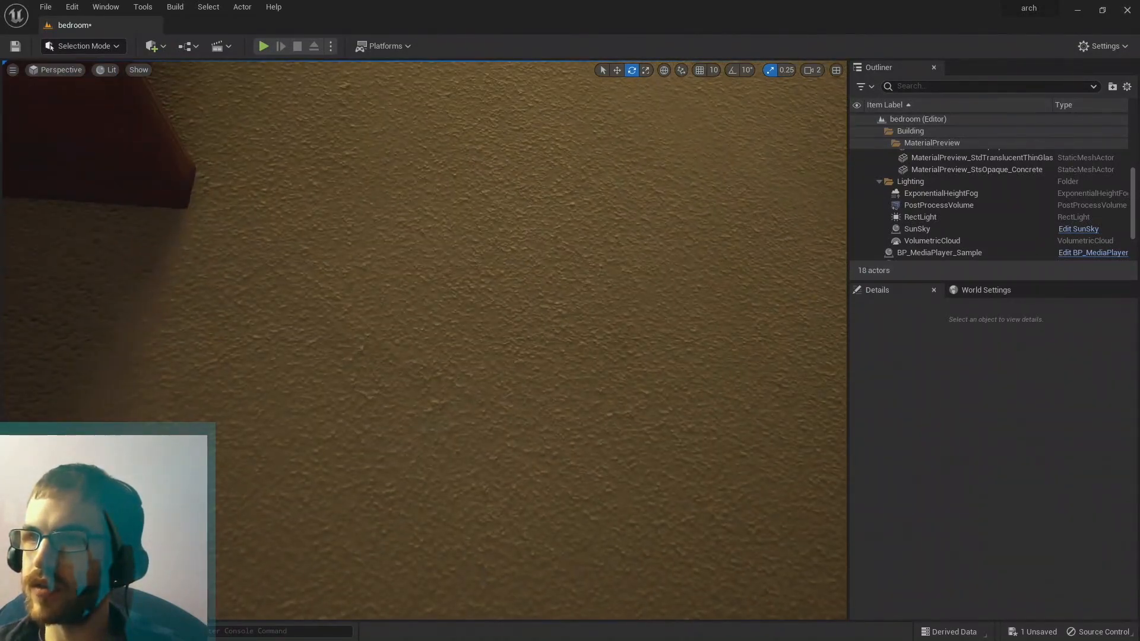
key(s)
mouse_move(424, 339)
right_down()
mouse_move(490, 356)
mouse_move(505, 332)
mouse_move(588, 320)
mouse_move(498, 340)
mouse_move(683, 351)
mouse_move(368, 336)
mouse_move(704, 347)
mouse_move(238, 342)
mouse_move(429, 347)
mouse_move(427, 398)
mouse_move(398, 403)
mouse_move(374, 368)
mouse_move(424, 404)
mouse_move(440, 401)
mouse_move(455, 466)
mouse_move(436, 505)
mouse_move(437, 410)
mouse_move(451, 383)
mouse_move(525, 319)
mouse_move(521, 260)
mouse_move(576, 297)
mouse_move(564, 279)
right_up()
key(w)
key(w)
key(w)
key(w)
key(d)
key(s)
key(w)
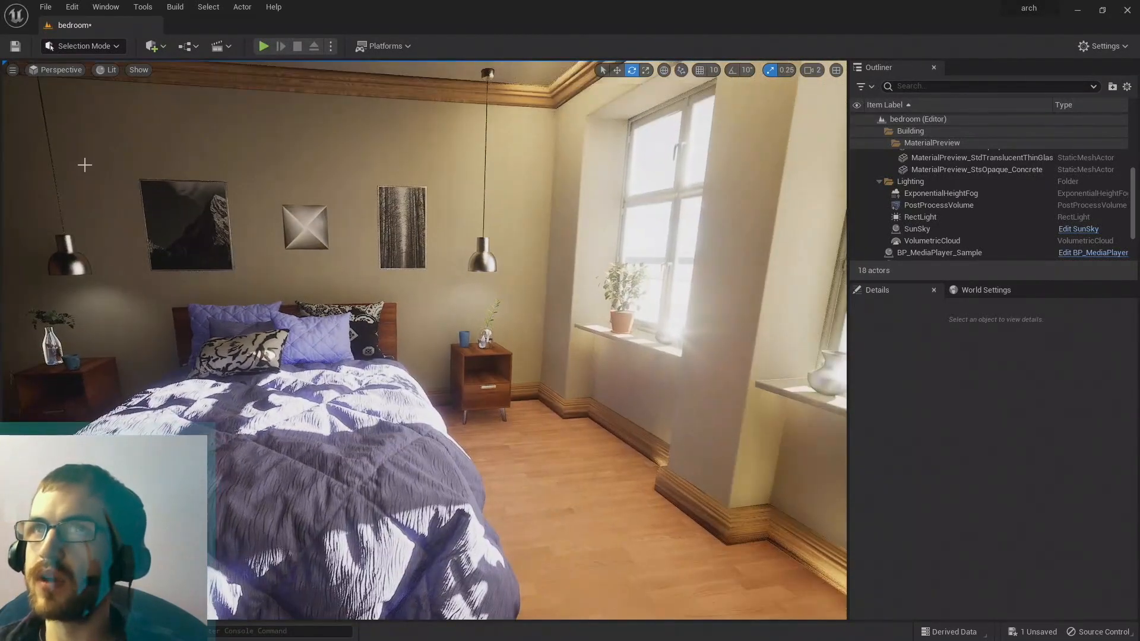
Show the Lighting sprites in the viewport so the light actors' icons are displayed.
click(136, 12)
click(137, 10)
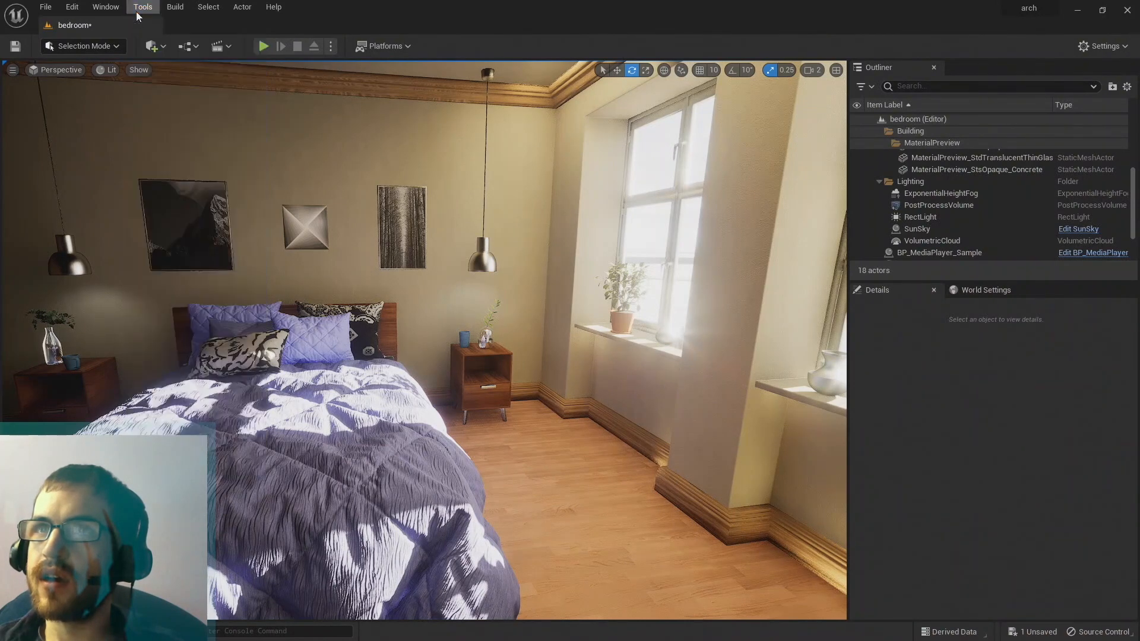
click(139, 70)
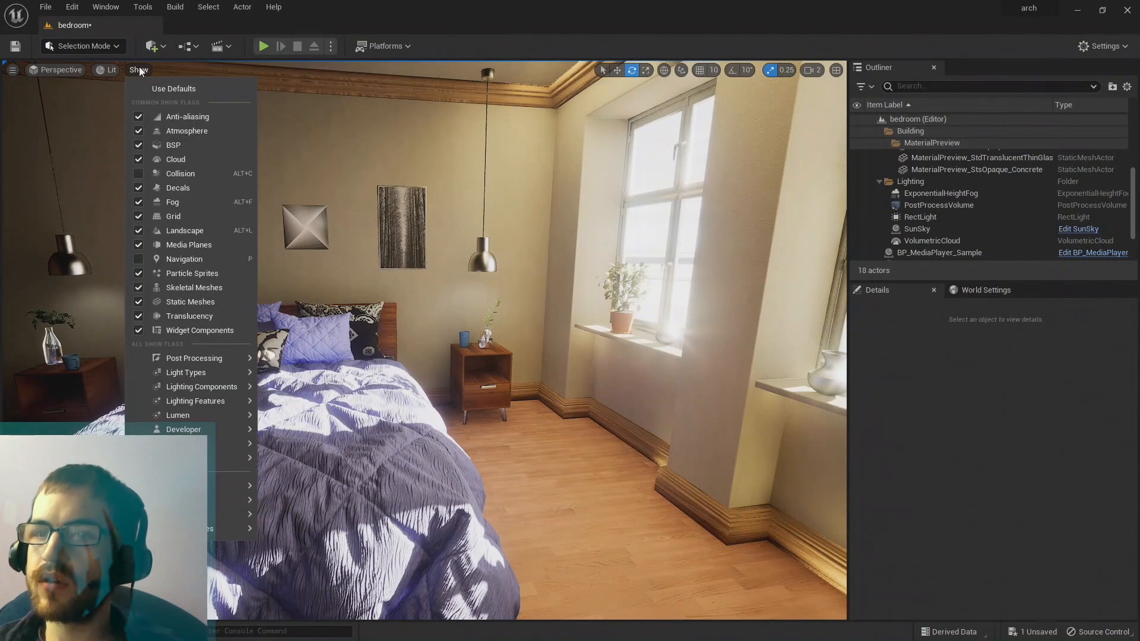
mouse_move(238, 515)
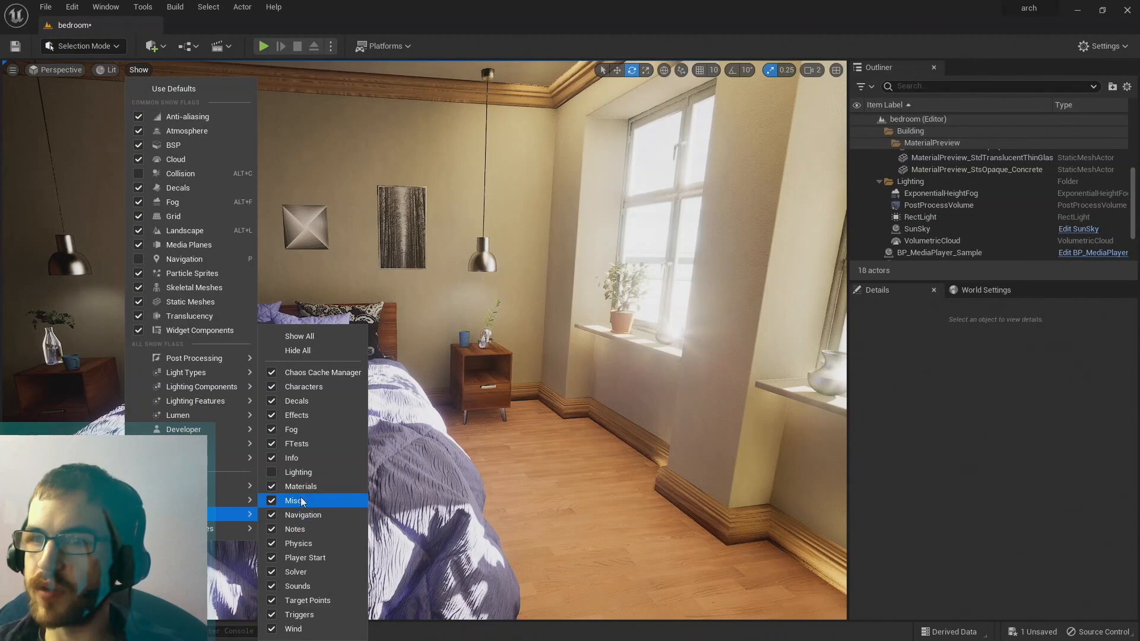
click(297, 472)
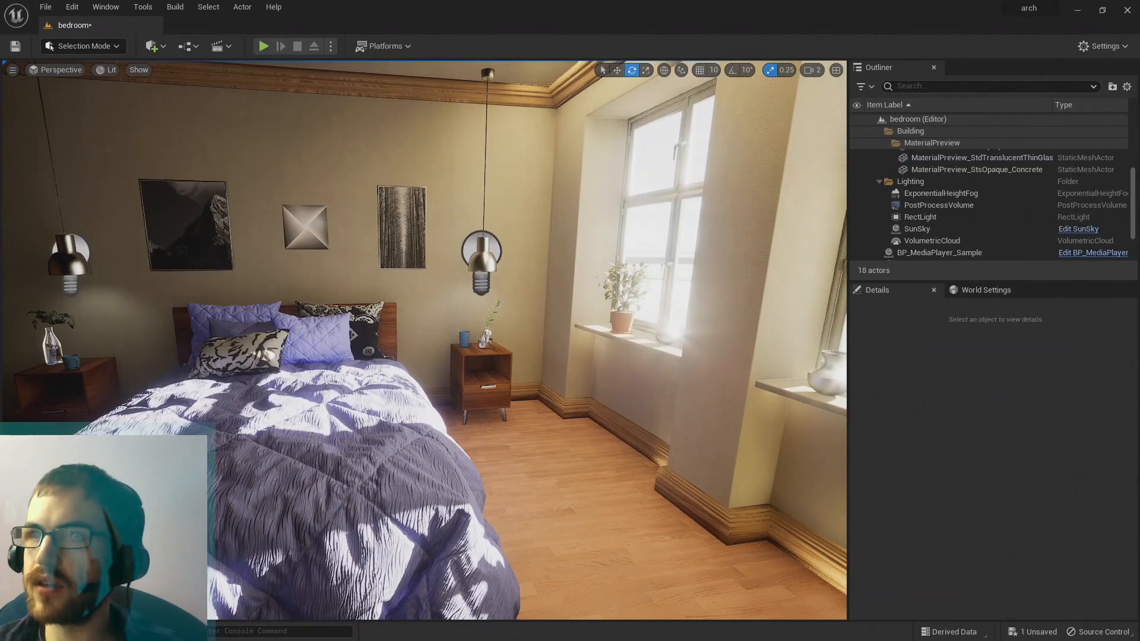
Move the point light of the pendant lamp near the wardrobe sideways out of its shade, towards the mountain picture.
right_drag(132, 207, 50, 155)
key(w)
right_drag(415, 265, 252, 264)
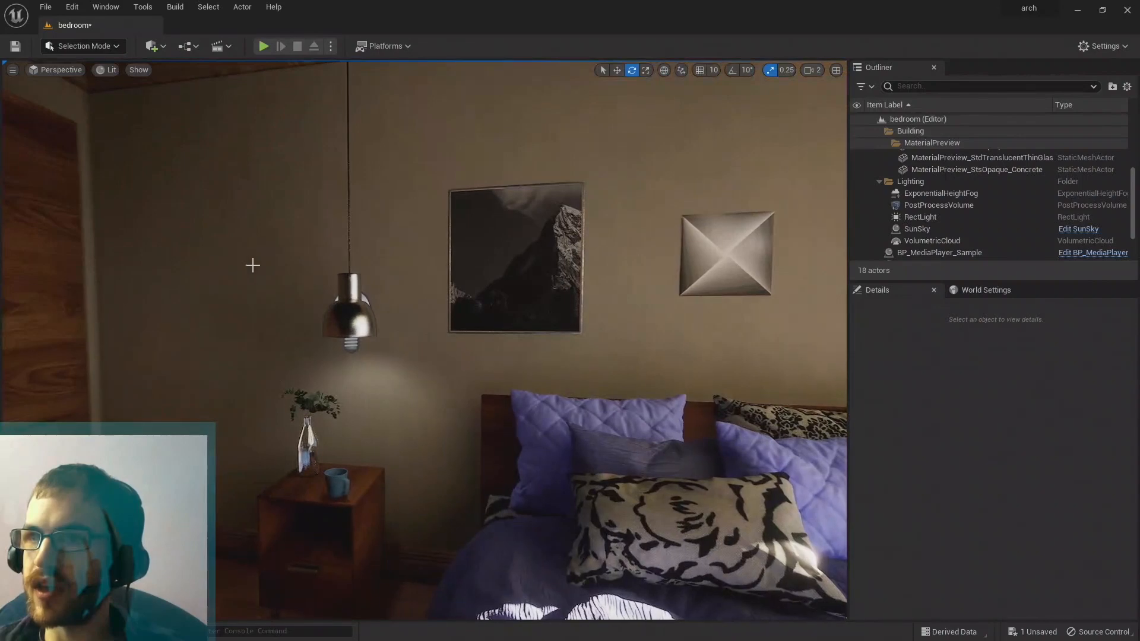
click(364, 296)
mouse_move(365, 309)
right_down()
mouse_move(424, 298)
mouse_move(365, 308)
right_up()
key(w)
key(w)
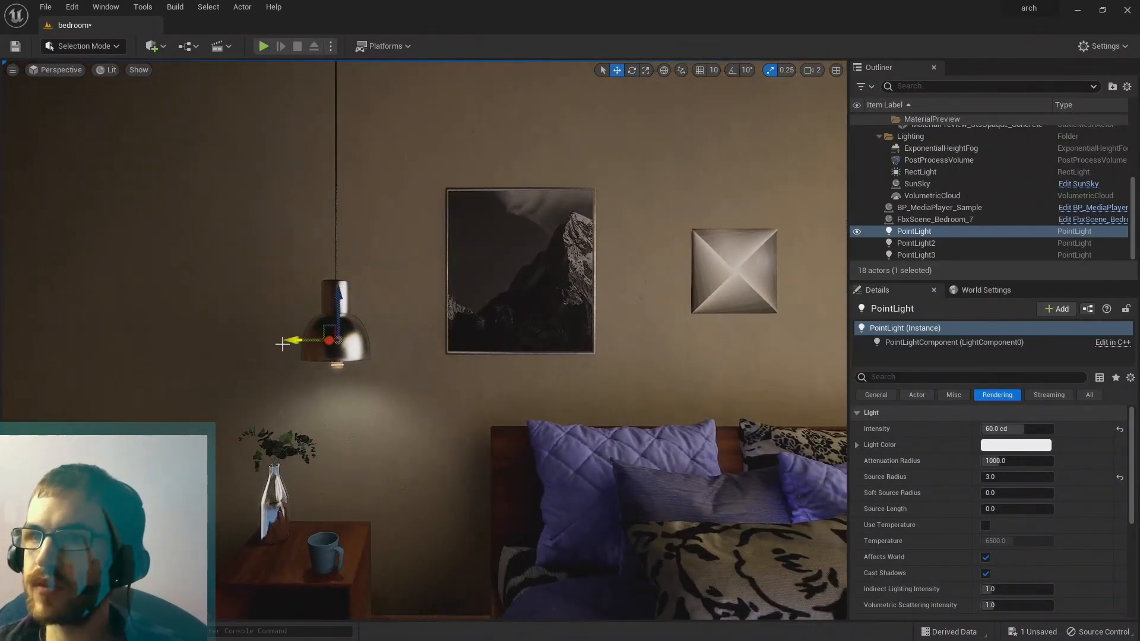
drag(291, 340, 388, 340)
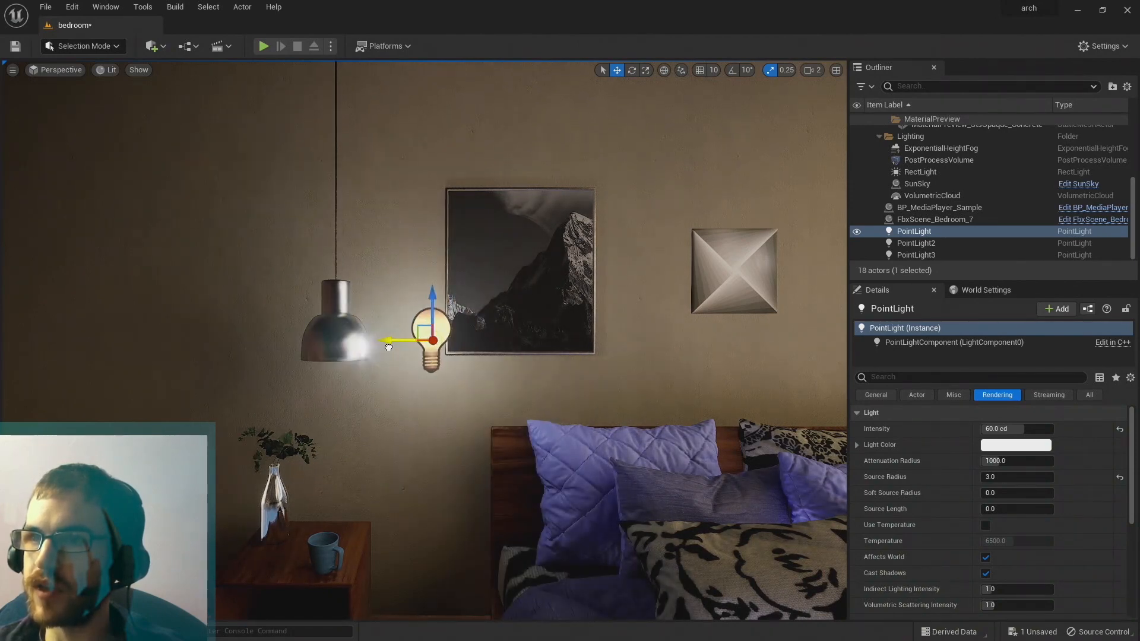
key(w)
right_drag(389, 340, 417, 288)
key(s)
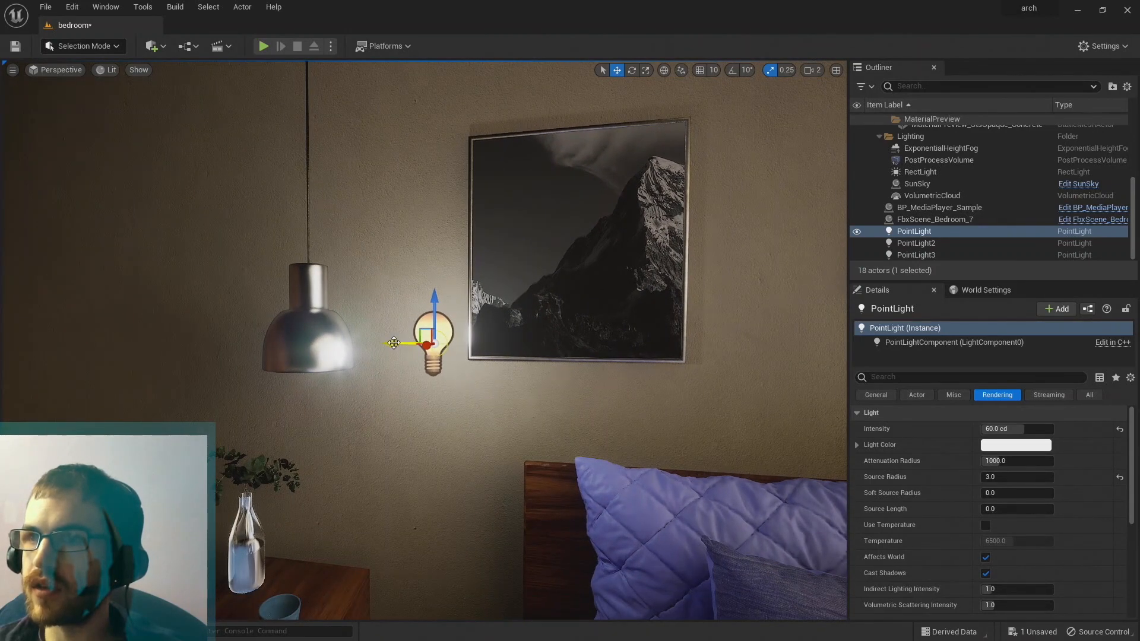
Test the pendant's point light inside and beside the metal shade, leaving it inside the shade.
drag(393, 343, 252, 339)
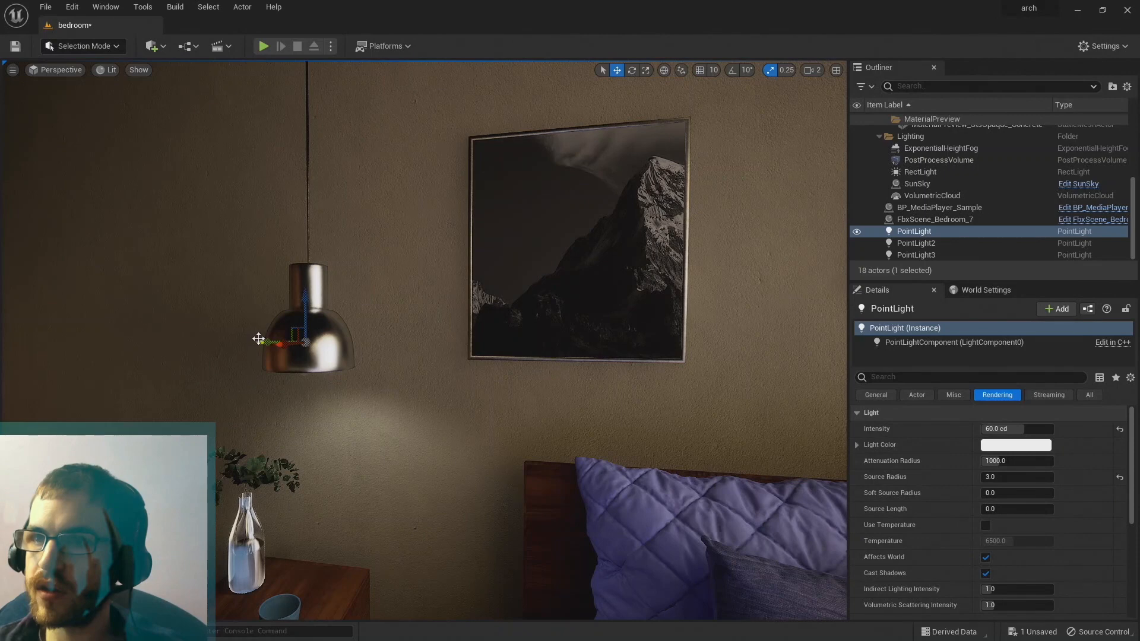
drag(261, 342, 390, 343)
right_drag(311, 355, 305, 400)
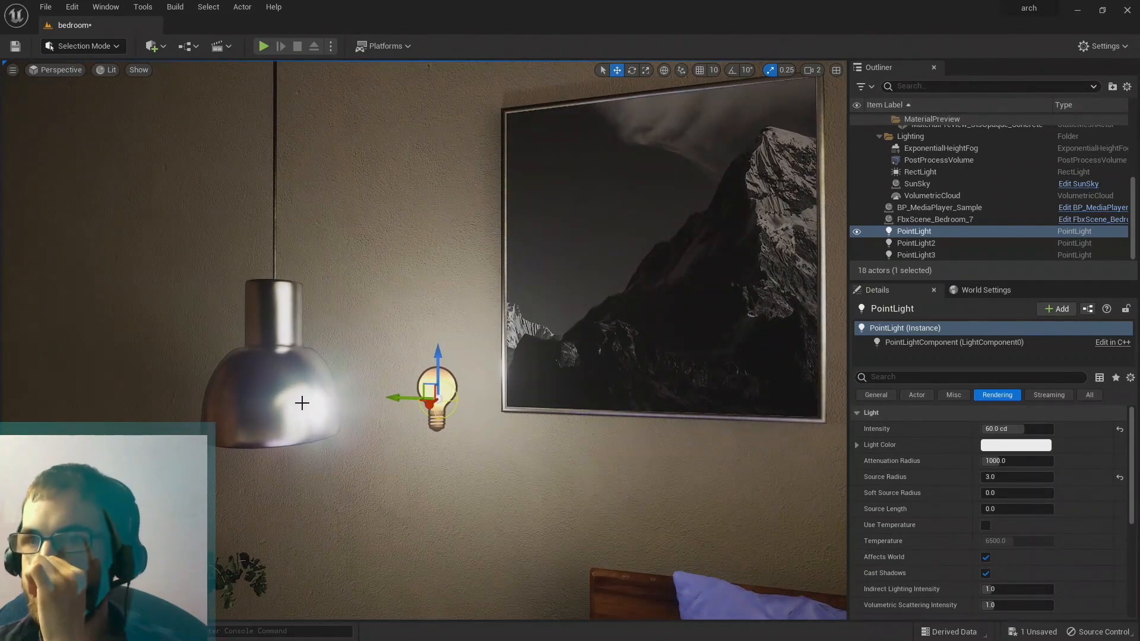
drag(400, 396, 240, 393)
Select the desk lamp's point light and move it slightly forward and down, out of the lamp shade.
right_drag(240, 393, 808, 394)
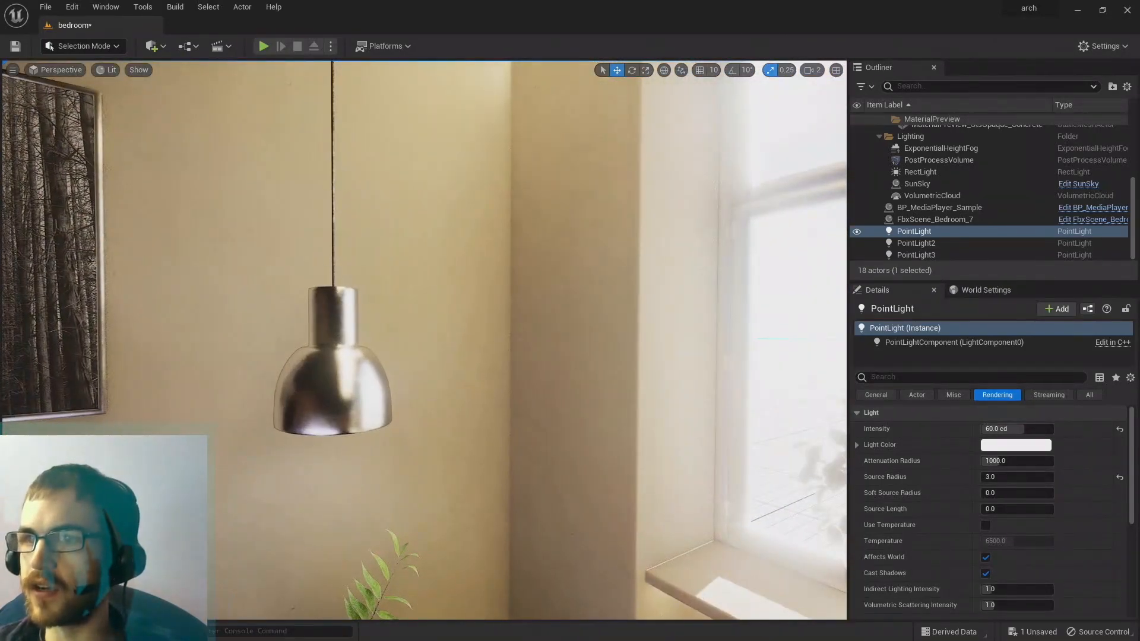
key(s)
right_drag(425, 339, 664, 341)
key(w)
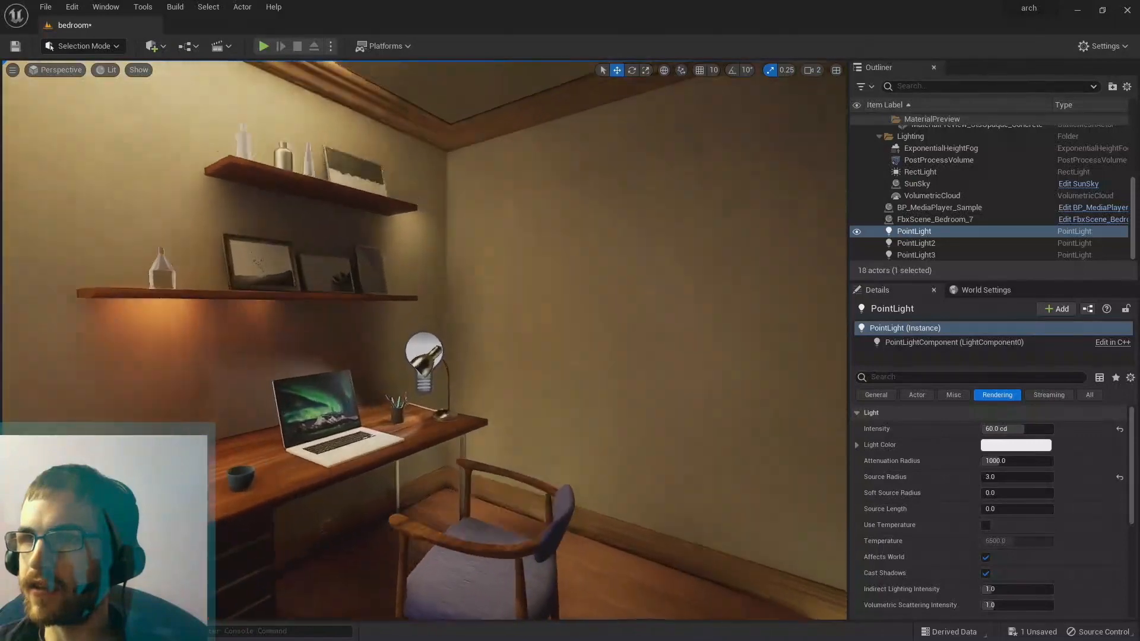
mouse_move(374, 351)
right_down()
mouse_move(324, 382)
mouse_move(410, 344)
mouse_move(374, 351)
right_up()
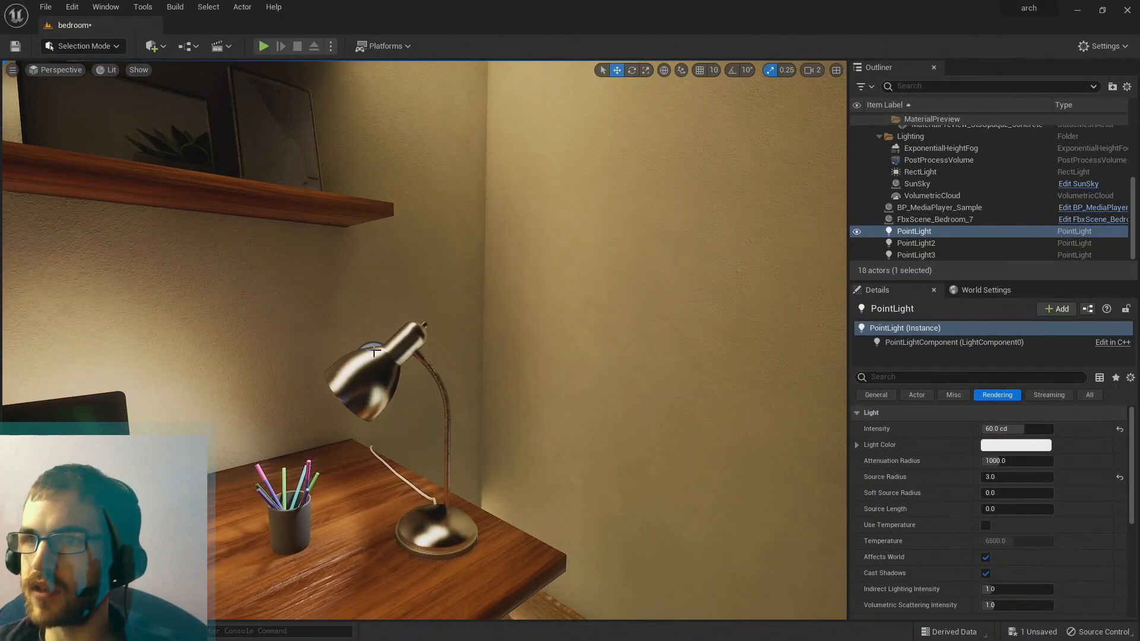
click(374, 352)
click(373, 343)
key(a)
mouse_move(493, 244)
right_down()
mouse_move(505, 285)
mouse_move(492, 244)
right_up()
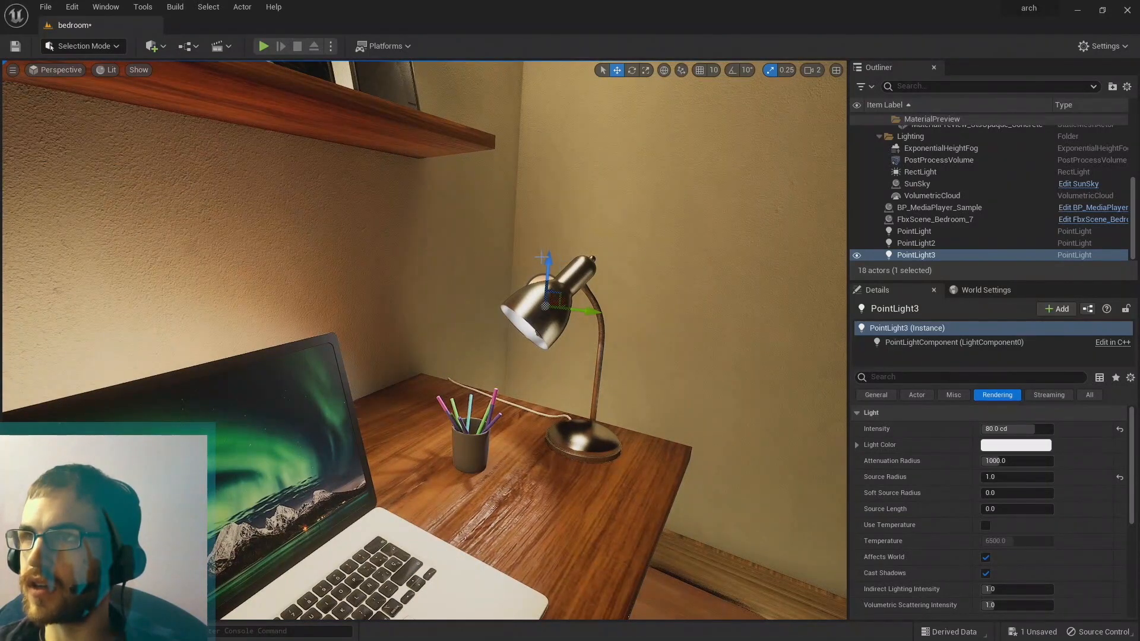
mouse_move(539, 307)
mouse_down()
mouse_move(530, 332)
mouse_move(535, 317)
mouse_up()
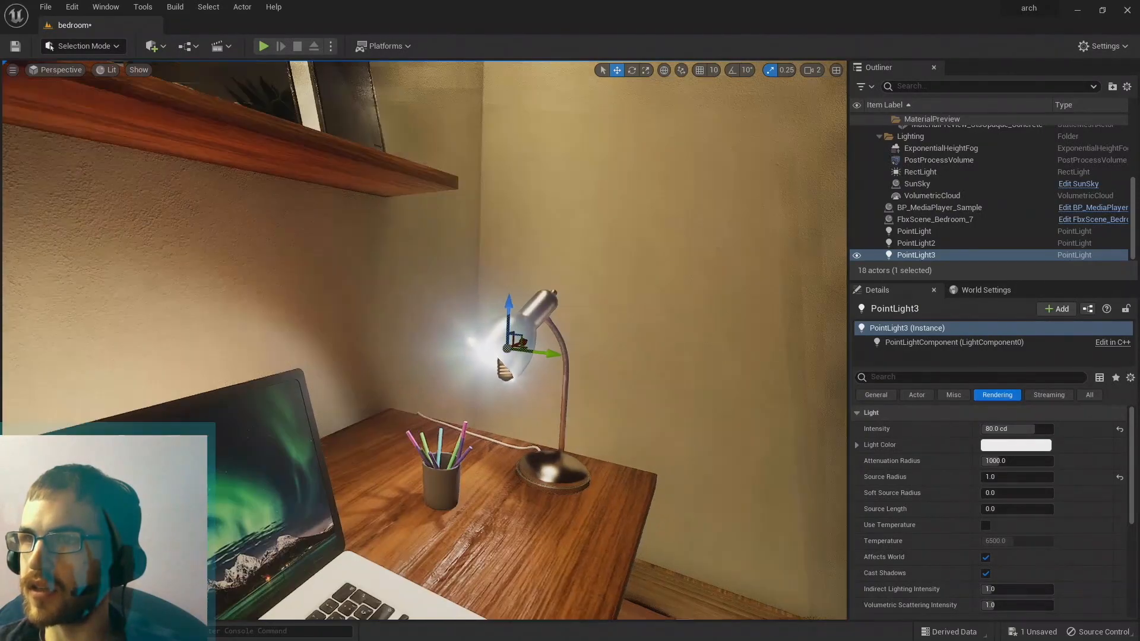
Set the desk lamp point light's intensity to 20 cd, viewing the lamp from the wall-socket side of the desk.
key(f)
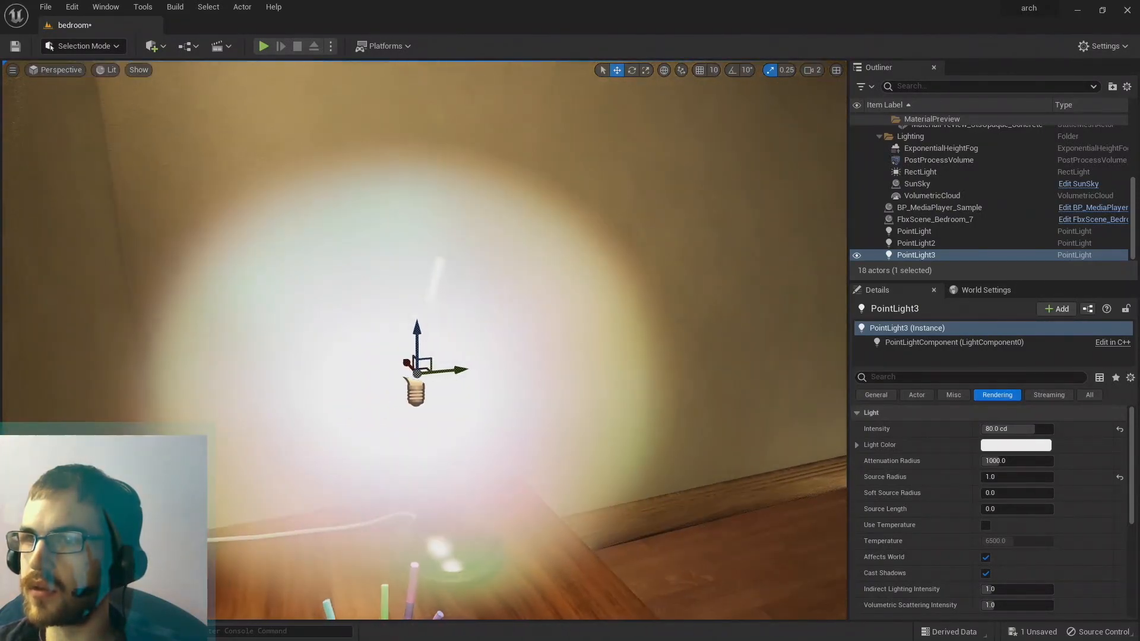
right_drag(423, 340, 240, 324)
key(a)
mouse_move(443, 394)
right_down()
mouse_move(499, 451)
mouse_move(443, 394)
right_up()
key(w)
key(a)
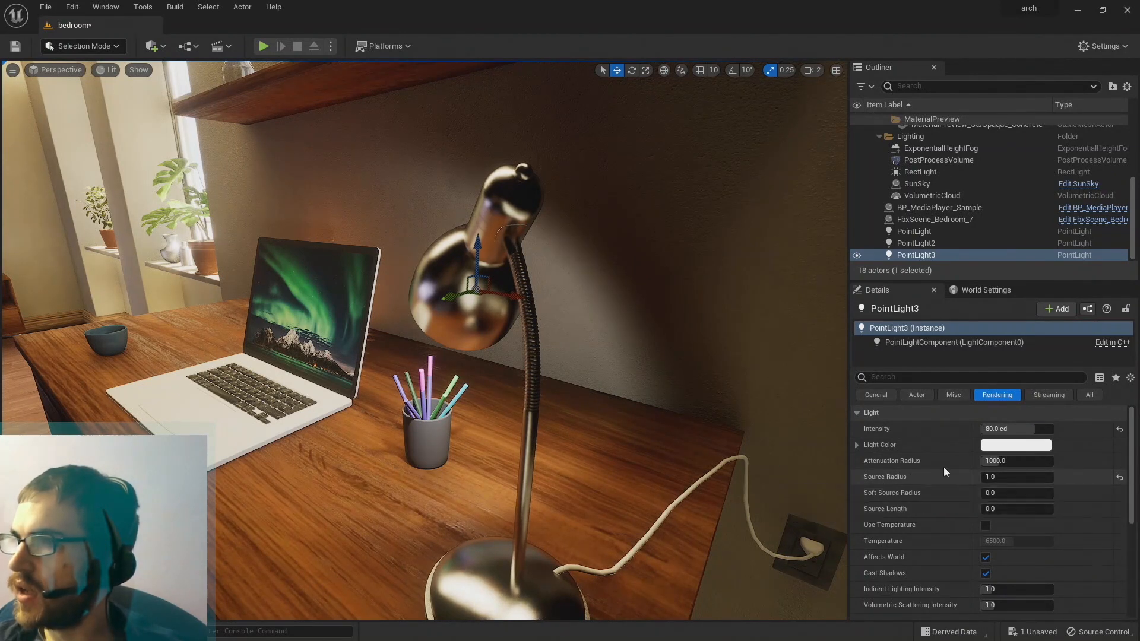
click(990, 427)
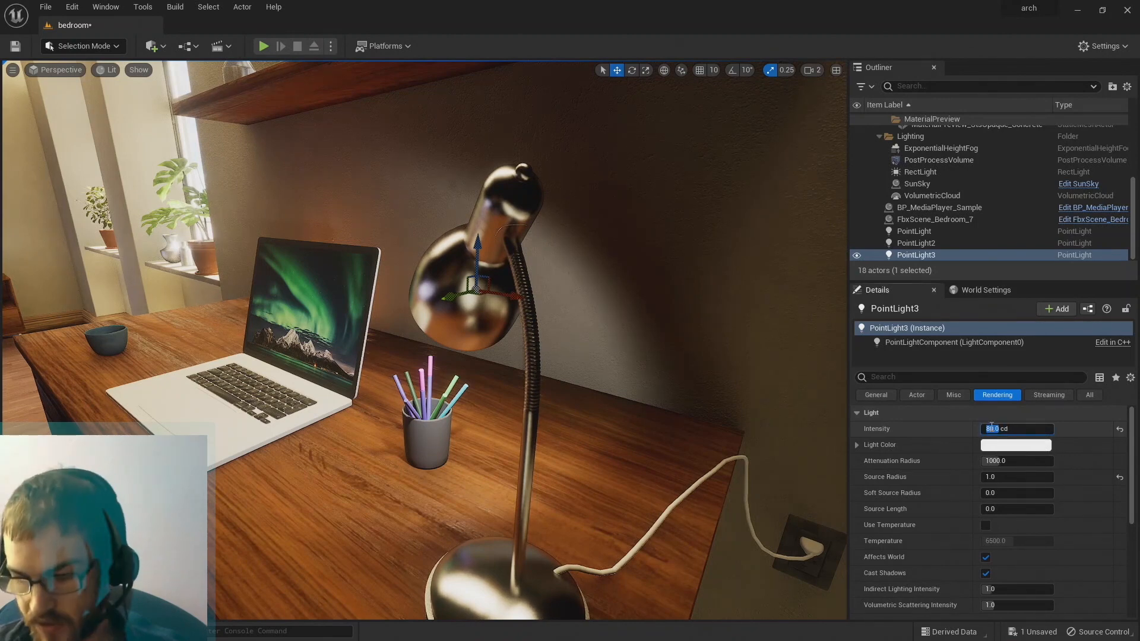
text(2)
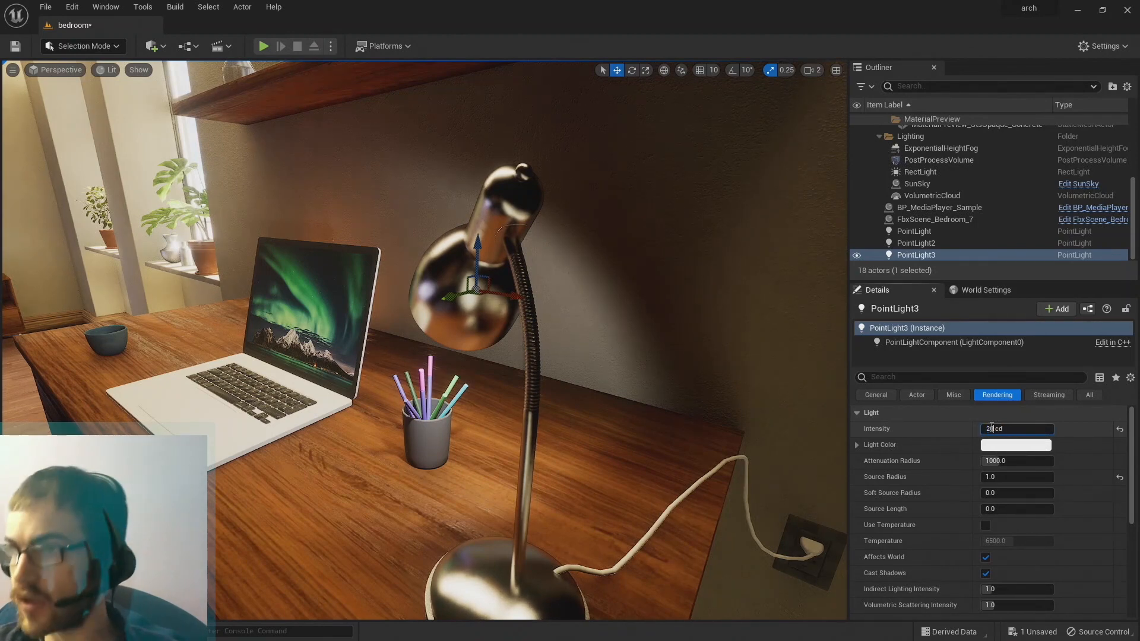
text(0)
key(Return)
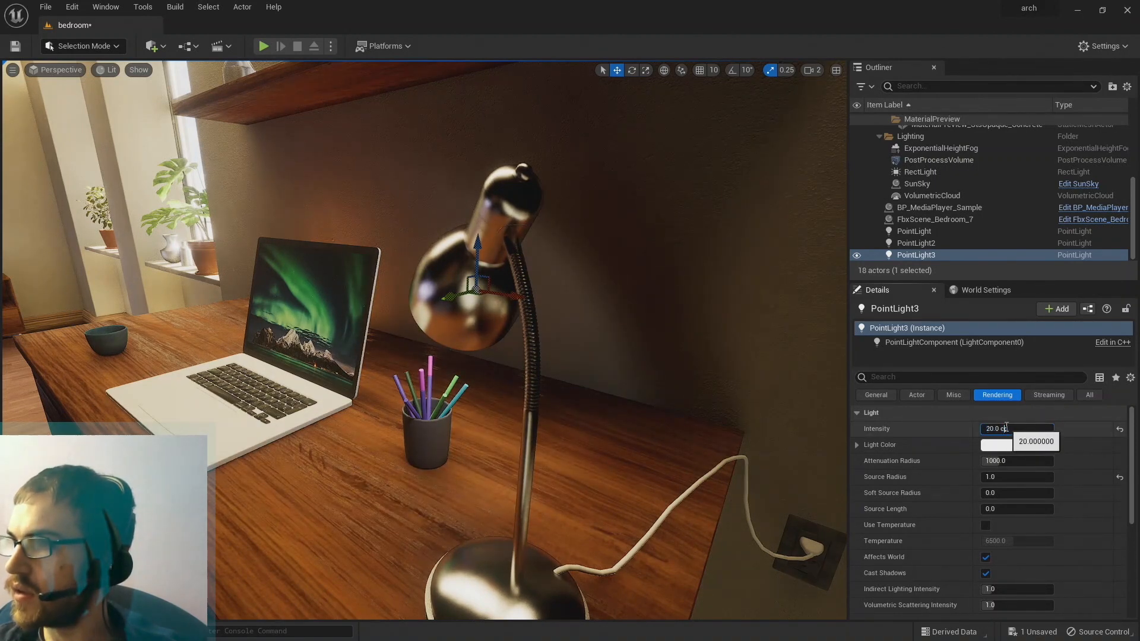
Set the desk lamp point light's intensity back to 80 cd.
click(1006, 428)
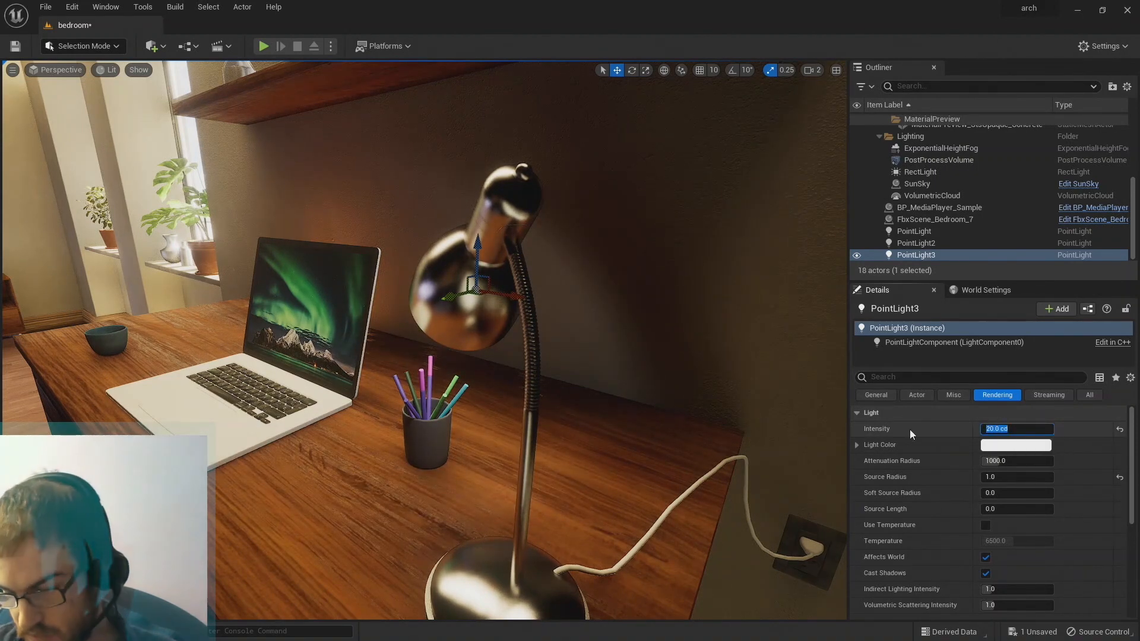
text(80)
key(Return)
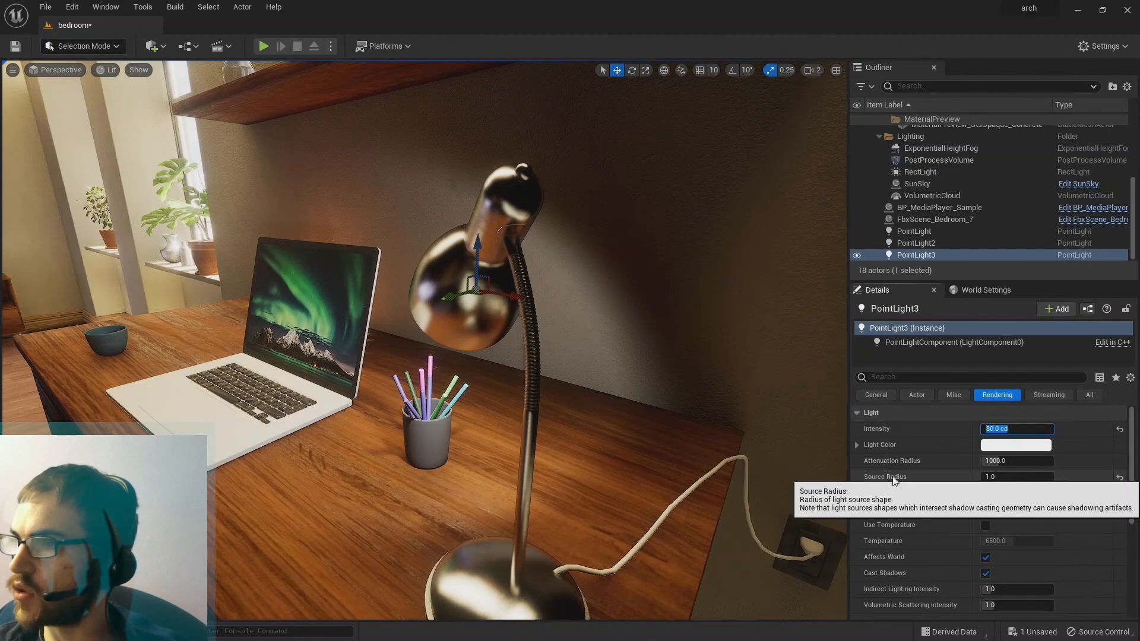
Test the desk lamp light's source radius at 0.0 and at a larger value, and set it to 2.0.
drag(1001, 476, 987, 476)
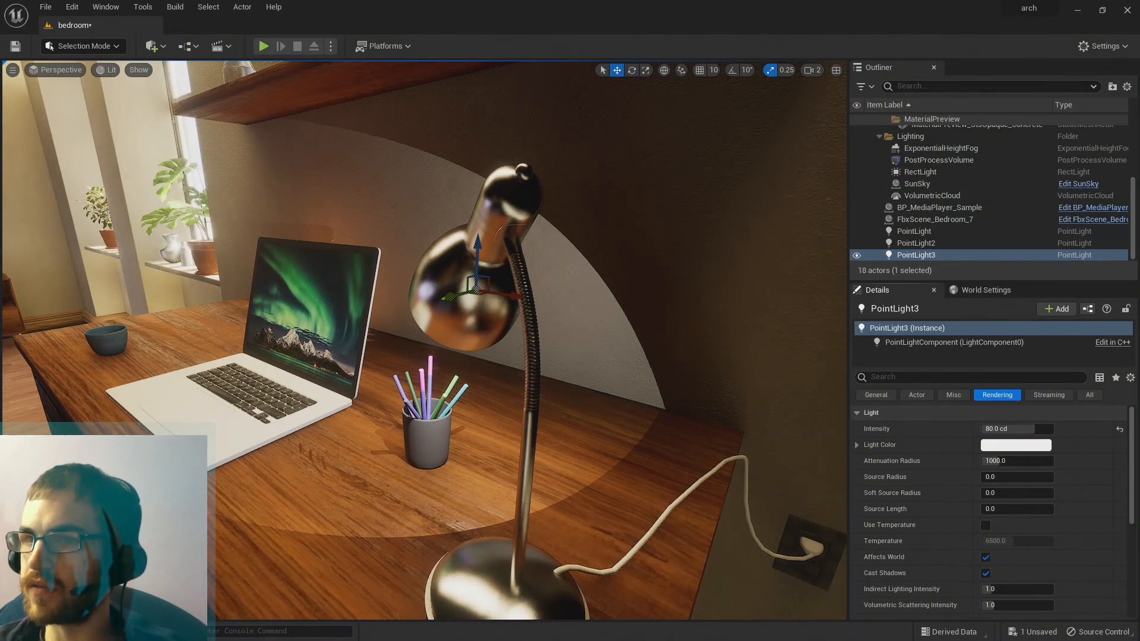
click(984, 478)
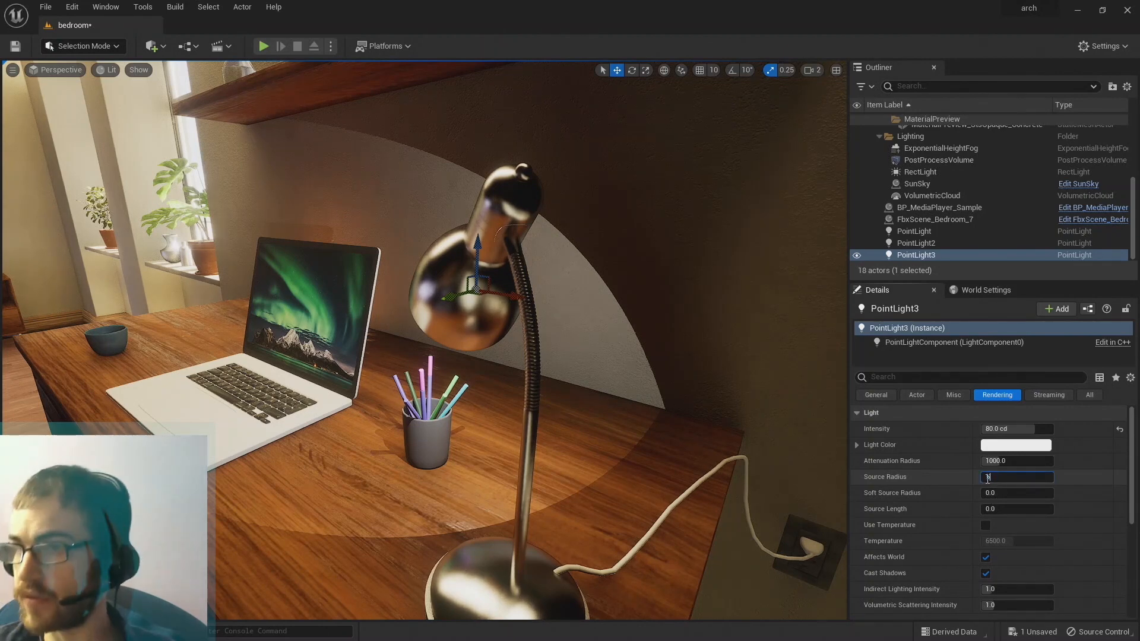
text(1)
key(Return)
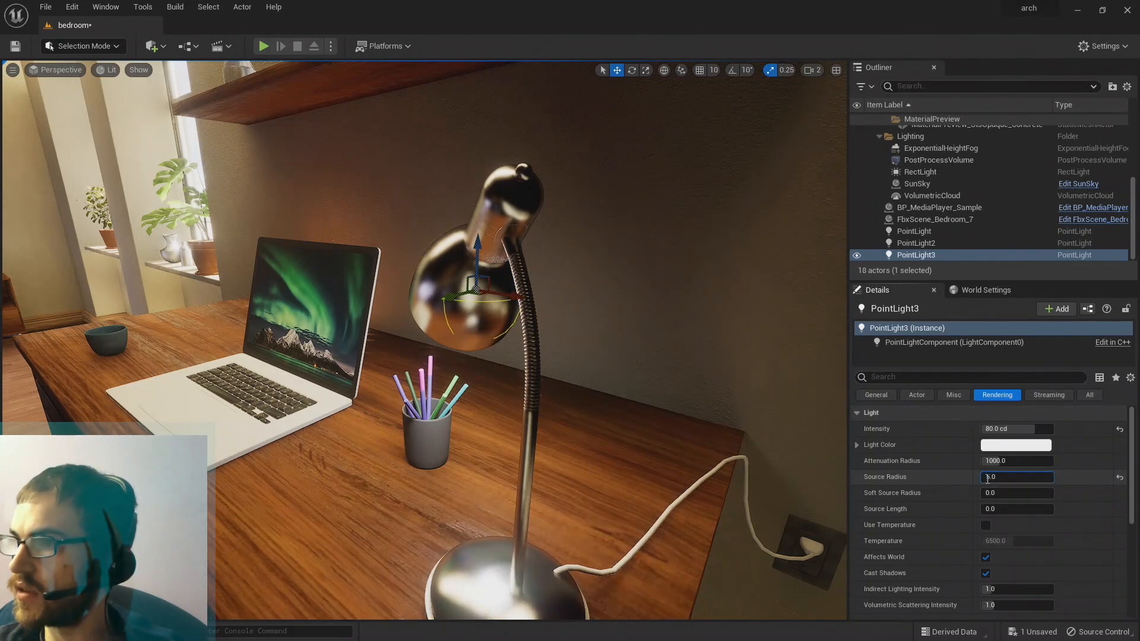
text(2)
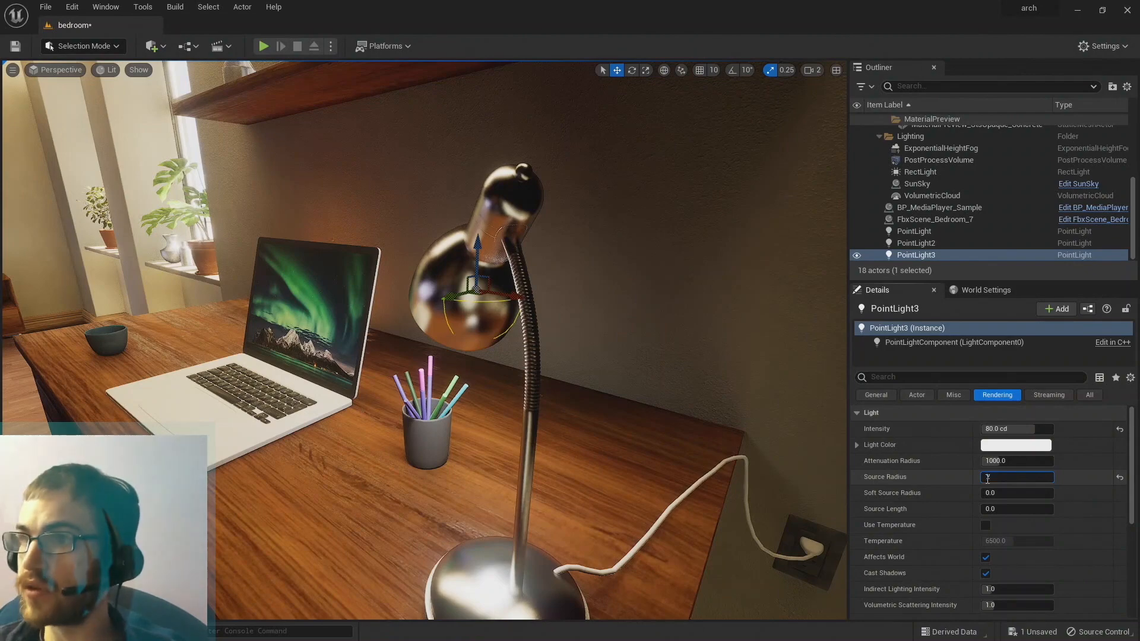
key(Return)
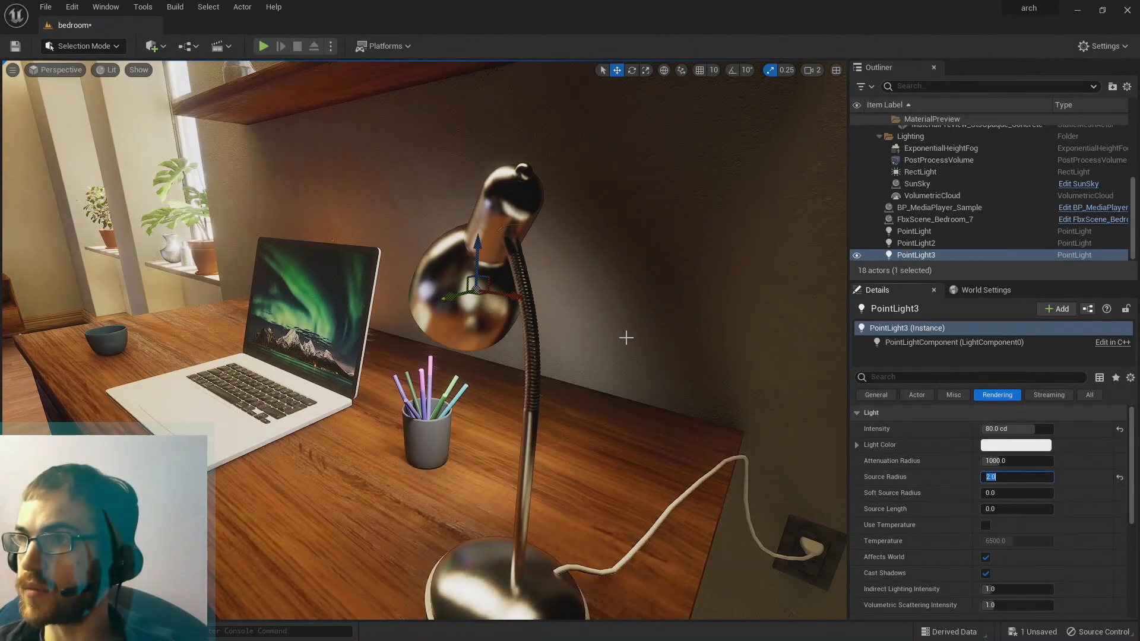
mouse_move(613, 407)
right_down()
mouse_move(688, 406)
mouse_move(600, 404)
mouse_move(610, 402)
right_up()
key(s)
key(w)
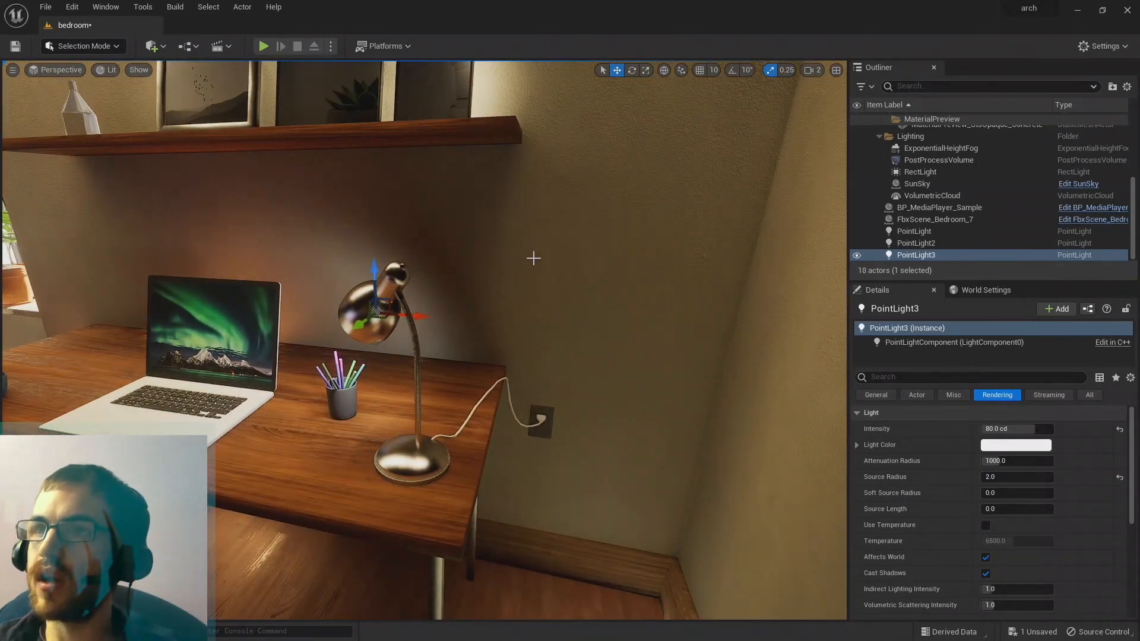
Examine the glass bottle and the picture frames on the wall shelf above the desk up close.
click(440, 209)
mouse_move(440, 209)
right_down()
mouse_move(415, 208)
mouse_move(487, 232)
mouse_move(344, 238)
mouse_move(403, 243)
mouse_move(347, 240)
mouse_move(404, 243)
mouse_move(382, 246)
mouse_move(339, 234)
mouse_move(389, 237)
mouse_move(395, 255)
mouse_move(353, 256)
right_up()
key(s)
key(w)
key(w)
key(s)
key(w)
key(d)
key(a)
key(d)
key(d)
key(a)
key(a)
key(d)
key(d)
key(a)
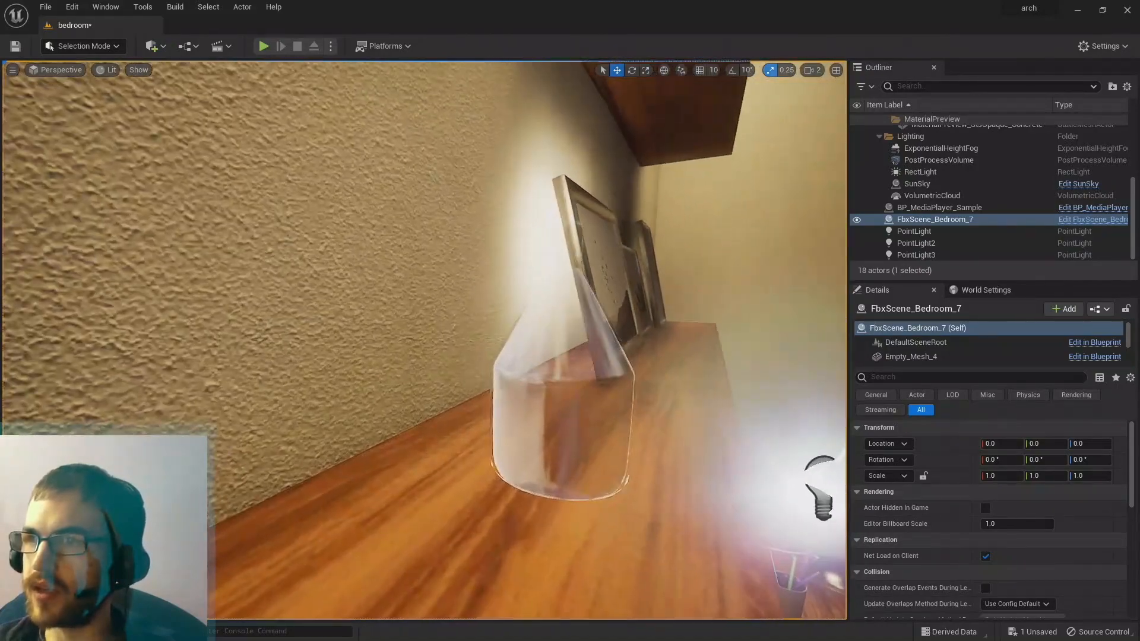
key(d)
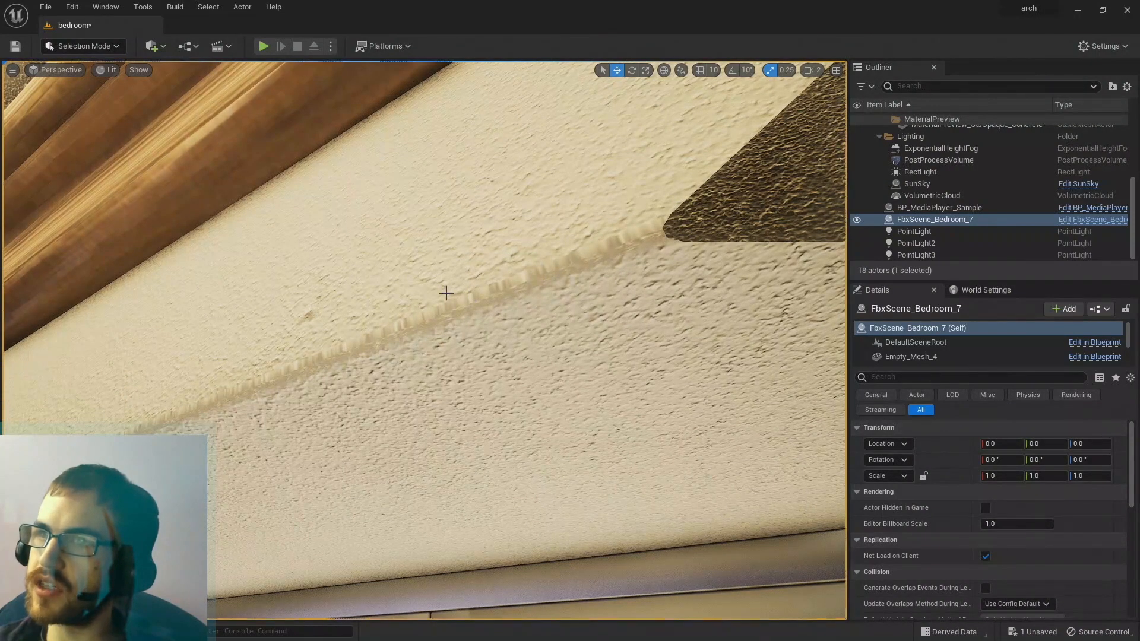
Inspect the plaster texture and its seam where the wall meets the window recess below the wooden moulding.
right_drag(419, 307, 219, 400)
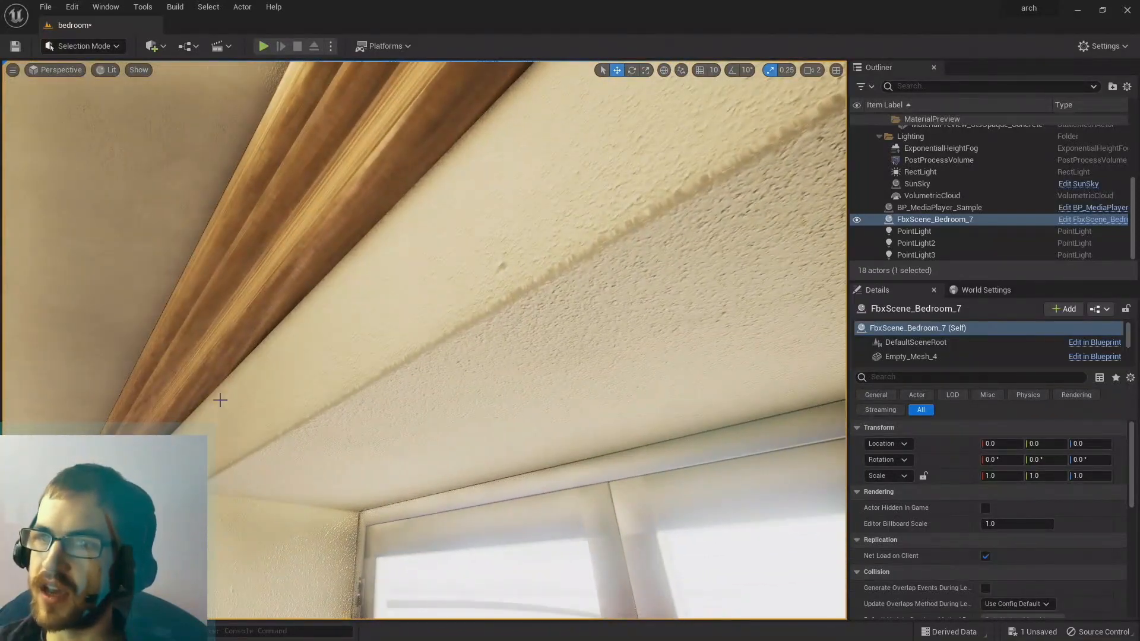
right_drag(309, 404, 380, 379)
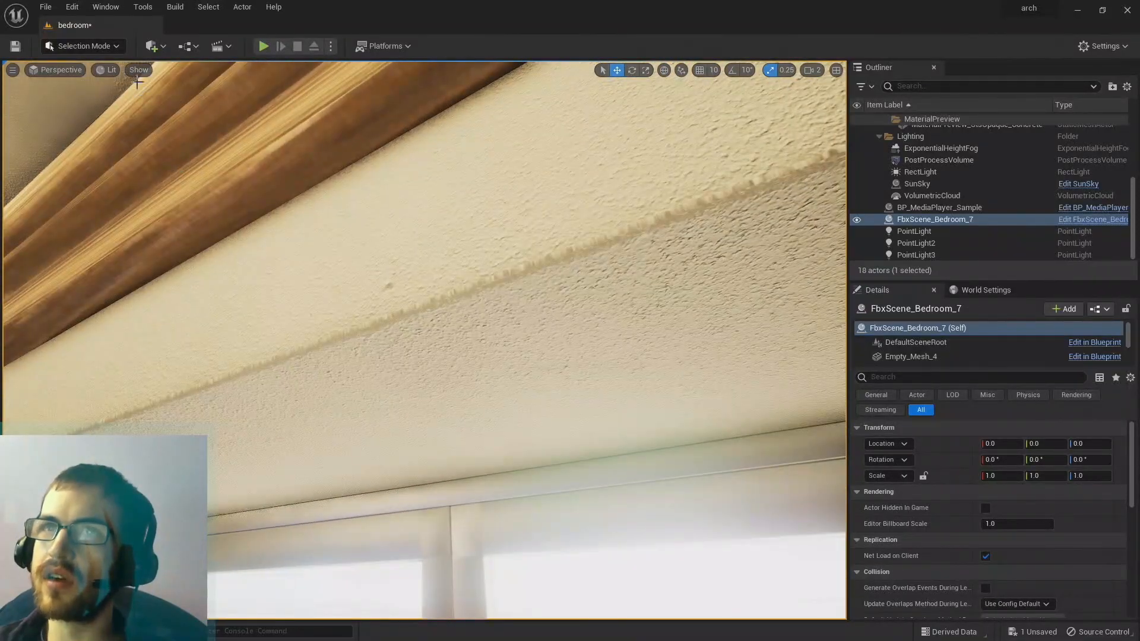
right_drag(408, 237, 425, 283)
key(s)
key(w)
key(w)
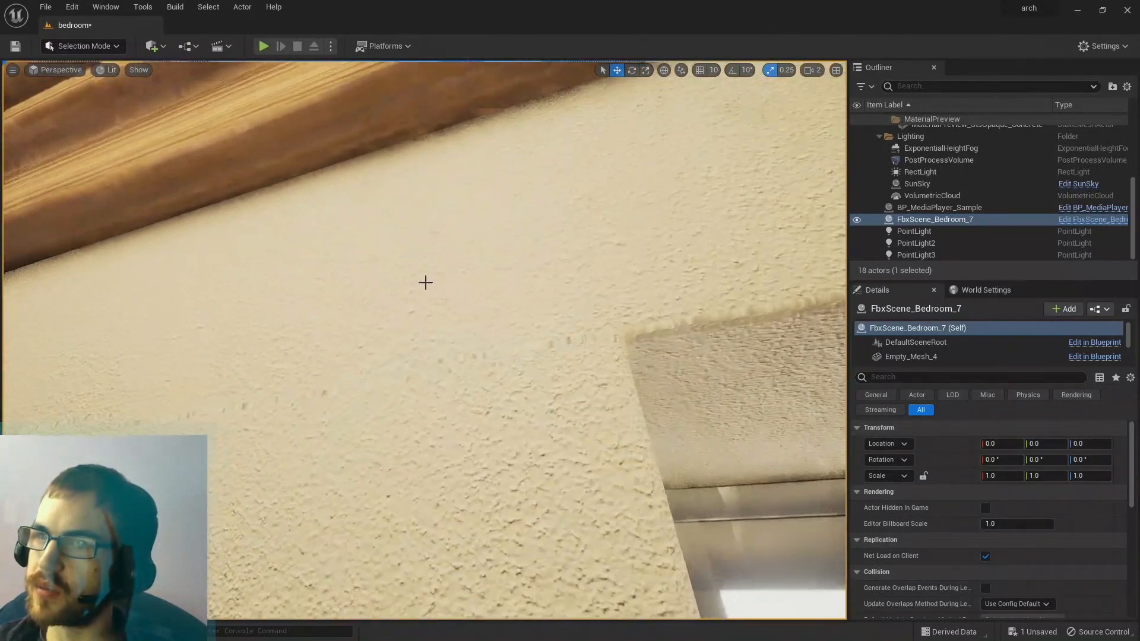
right_drag(369, 376, 463, 362)
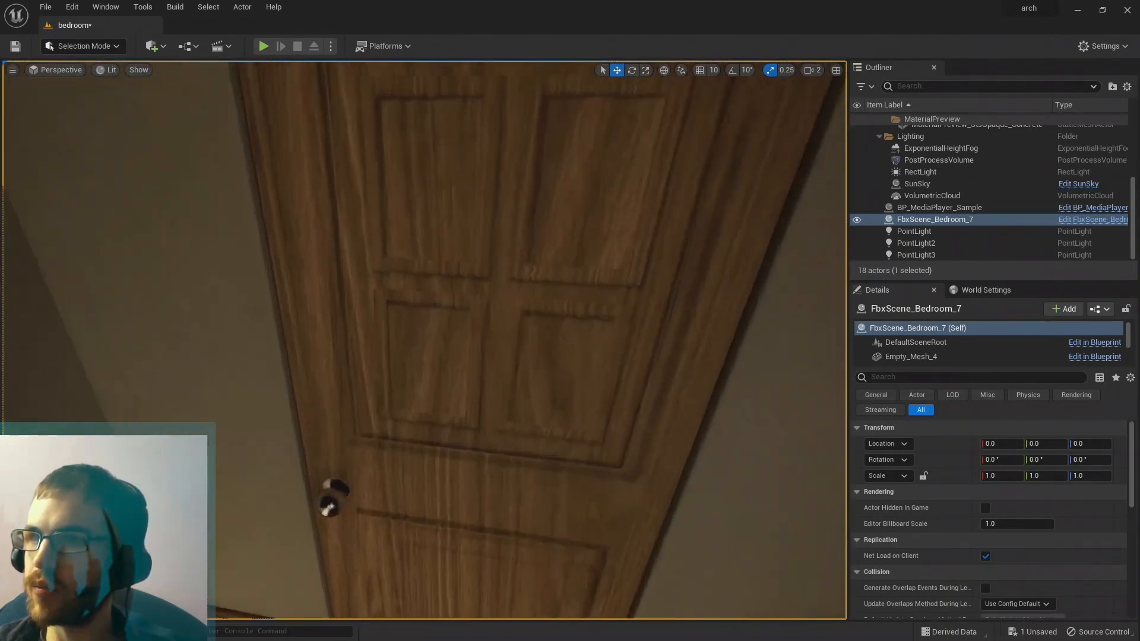
Examine the panelled wooden door and its wood grain, up close and from across the room.
key(w)
key(s)
right_drag(424, 339, 398, 392)
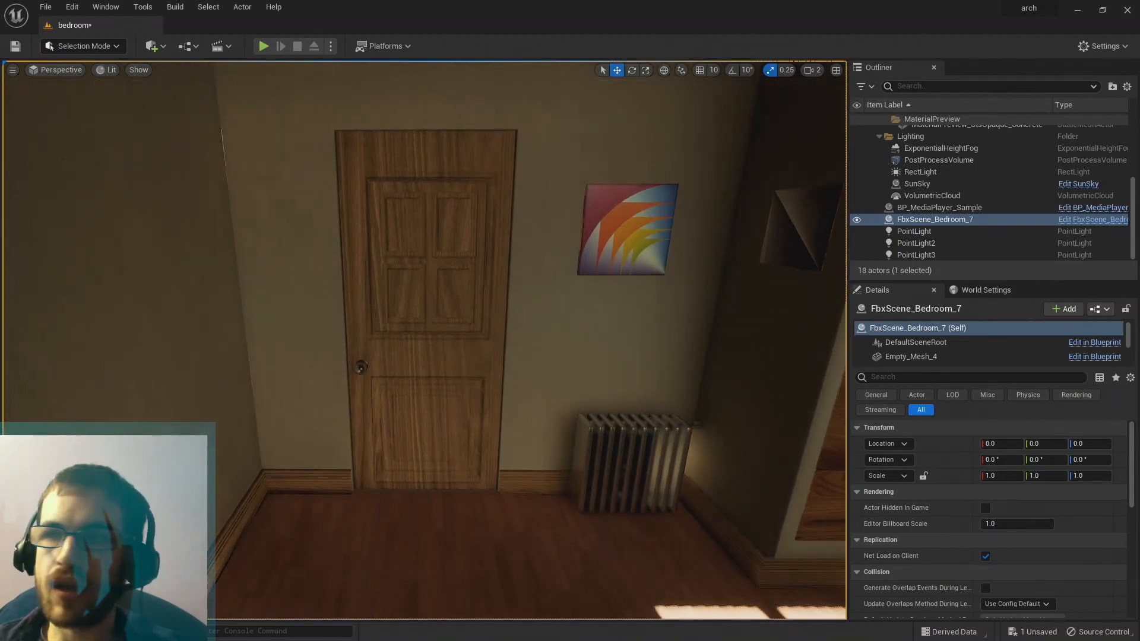
key(w)
mouse_move(424, 340)
right_down()
mouse_move(463, 291)
mouse_move(442, 179)
mouse_move(402, 238)
right_up()
key(w)
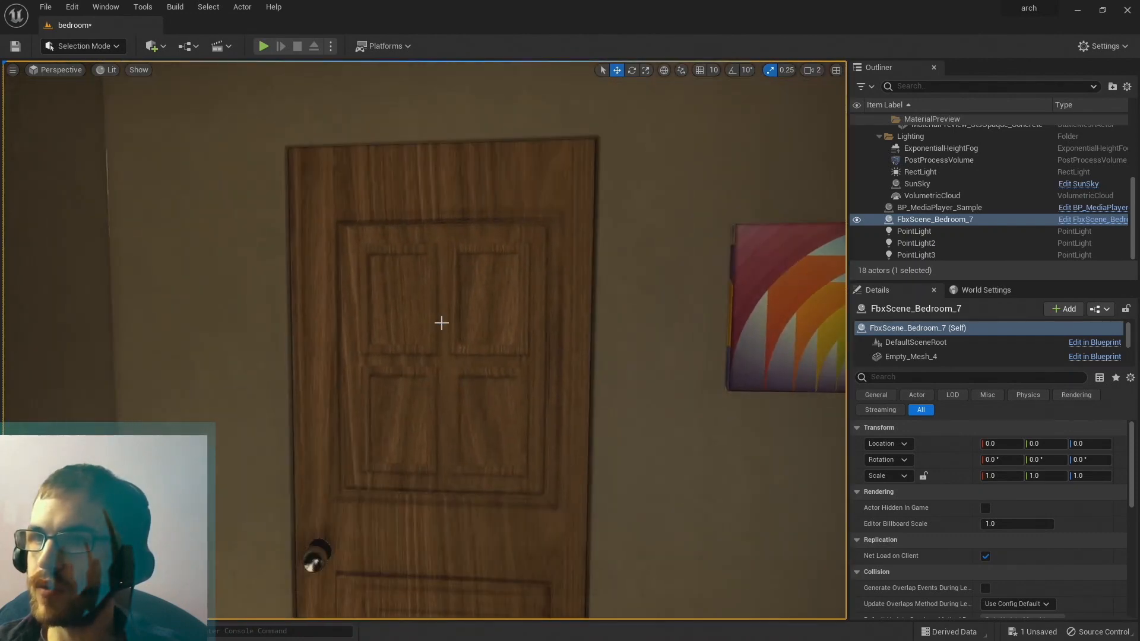
key(s)
right_drag(441, 322, 441, 356)
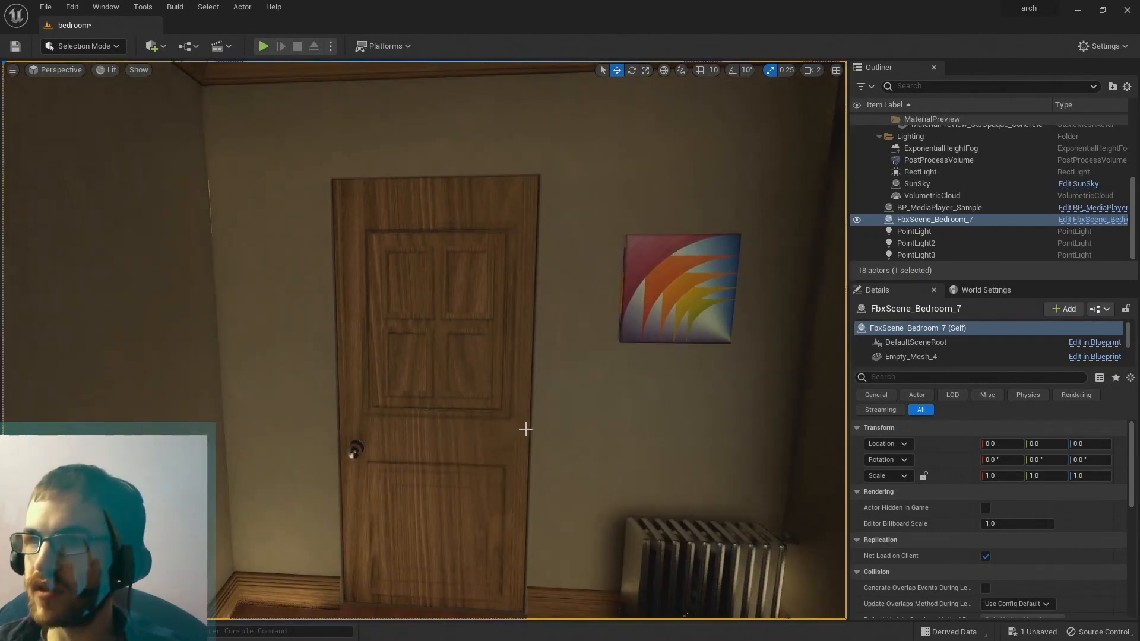
key(s)
right_drag(445, 535, 418, 522)
key(w)
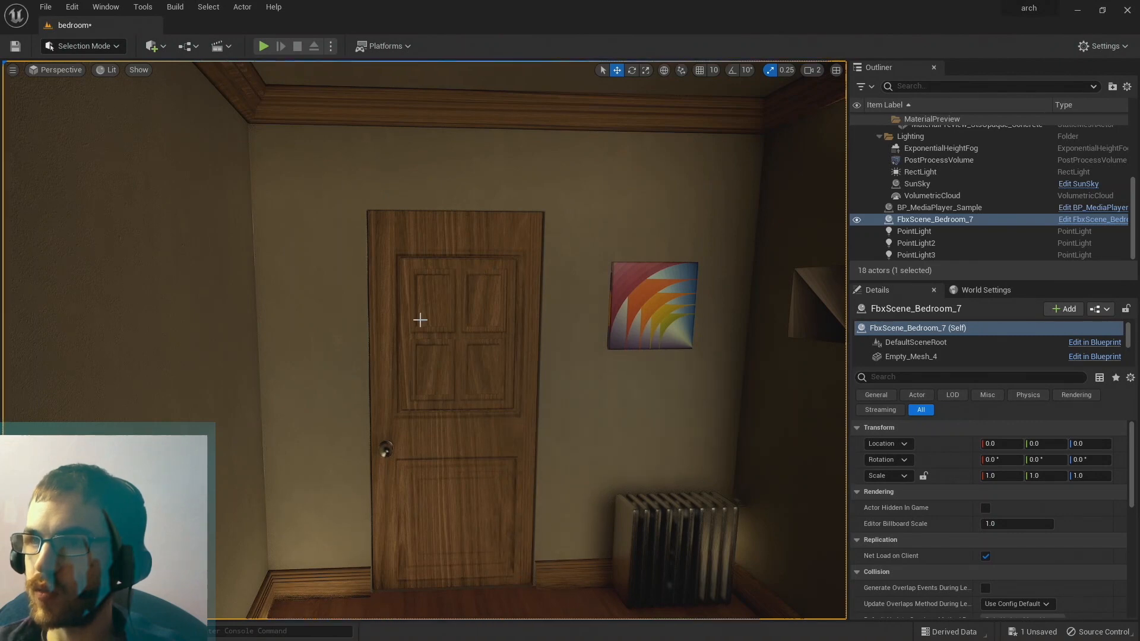
Inspect the wardrobe with its hanging clothes and the wood texture of the wall moulding.
mouse_move(458, 542)
right_down()
mouse_move(594, 534)
mouse_move(302, 452)
right_up()
key(w)
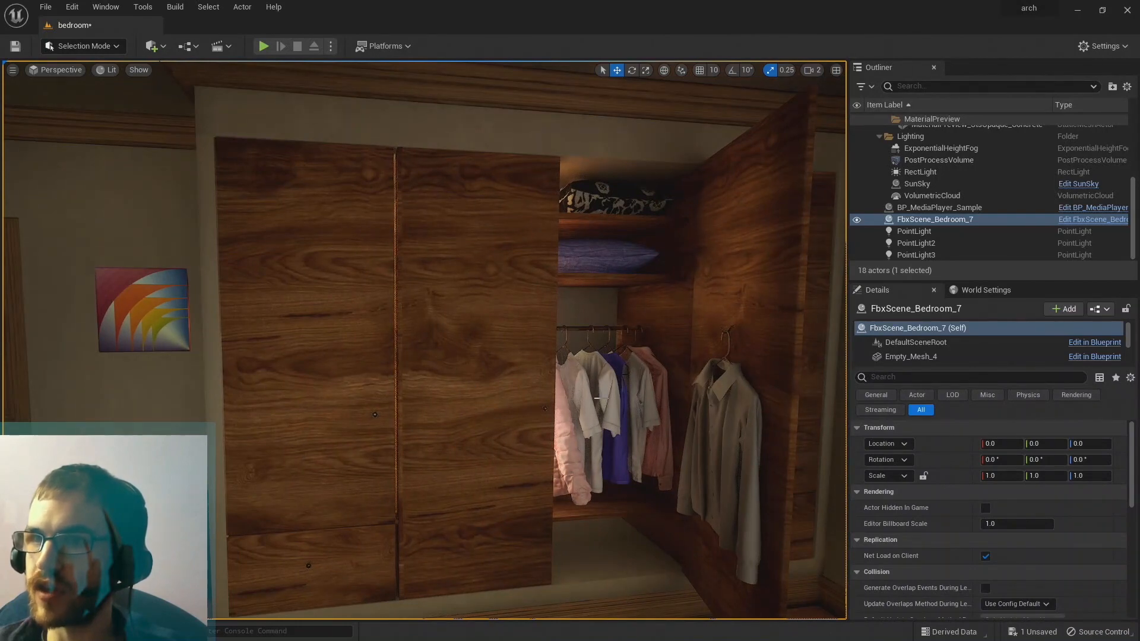
right_drag(371, 408, 356, 387)
key(d)
key(w)
key(s)
key(w)
key(w)
key(s)
key(s)
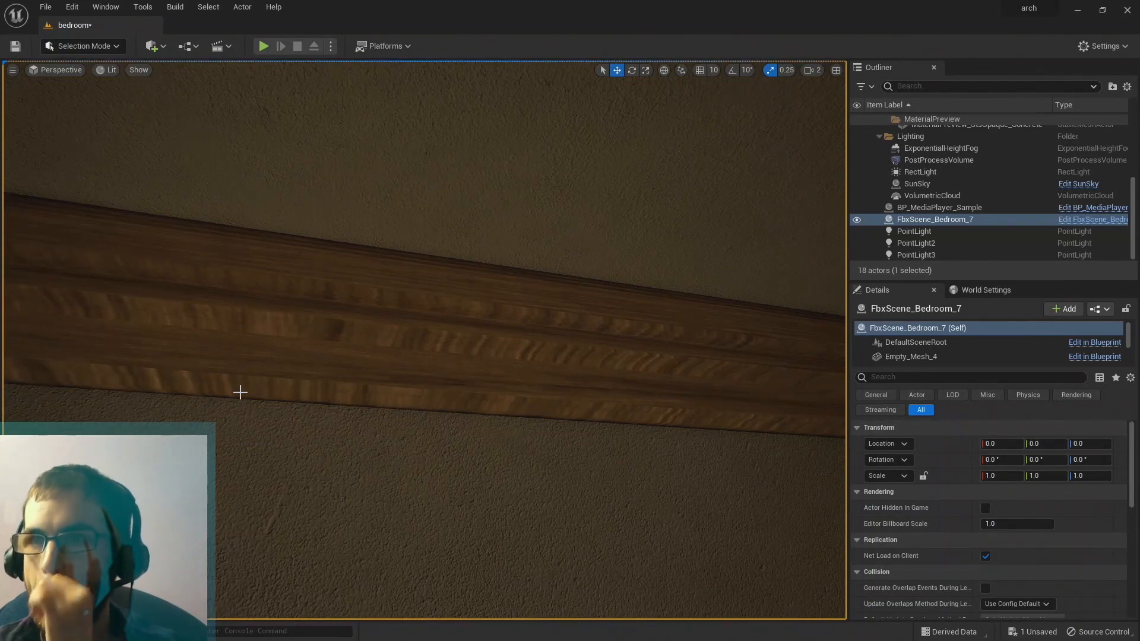
Look over the bedroom and the bed, and examine the sunlit flip-flops on the floor beside the wardrobe.
mouse_move(359, 271)
right_down()
mouse_move(371, 288)
mouse_move(404, 291)
mouse_move(487, 249)
mouse_move(493, 279)
mouse_move(404, 267)
mouse_move(412, 308)
mouse_move(413, 285)
mouse_move(454, 278)
mouse_move(428, 273)
mouse_move(434, 341)
right_up()
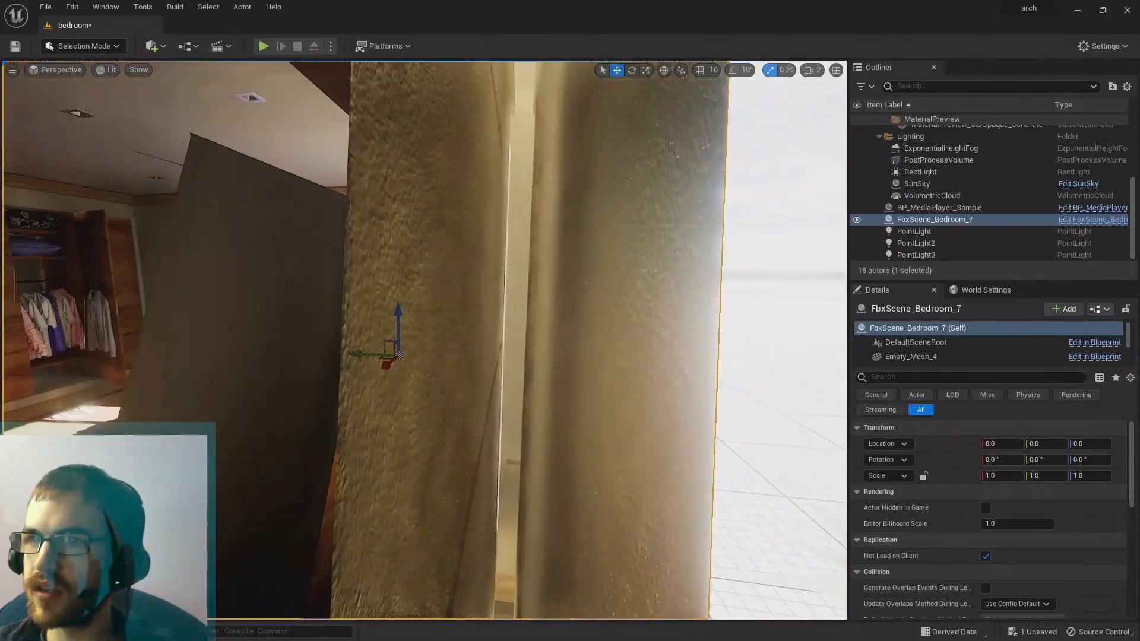
key(w)
key(a)
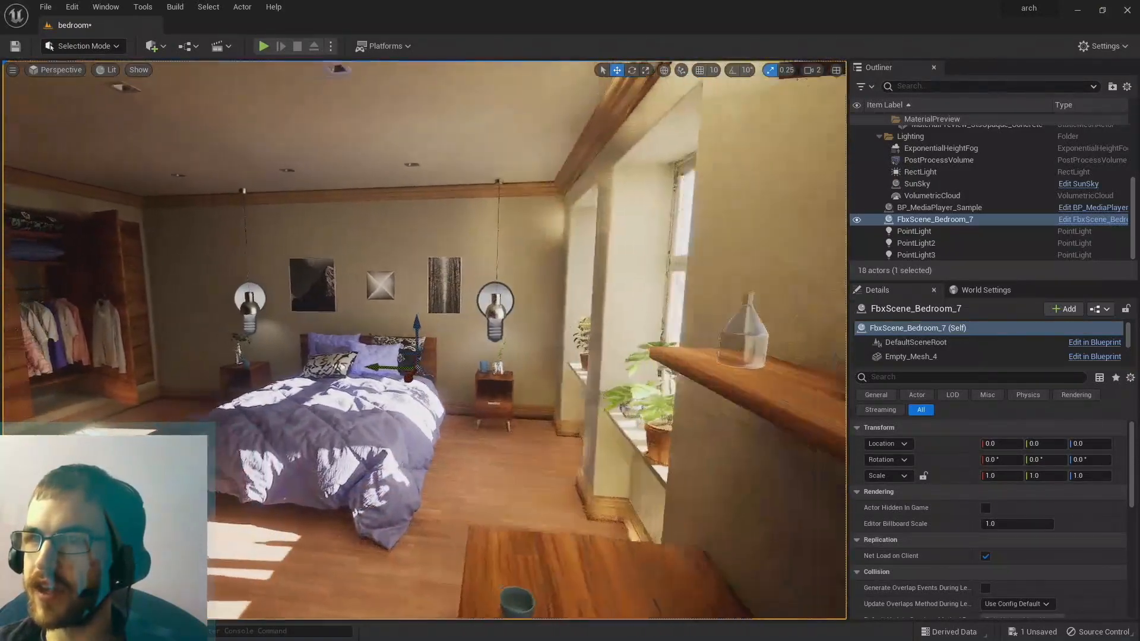
key(w)
key(a)
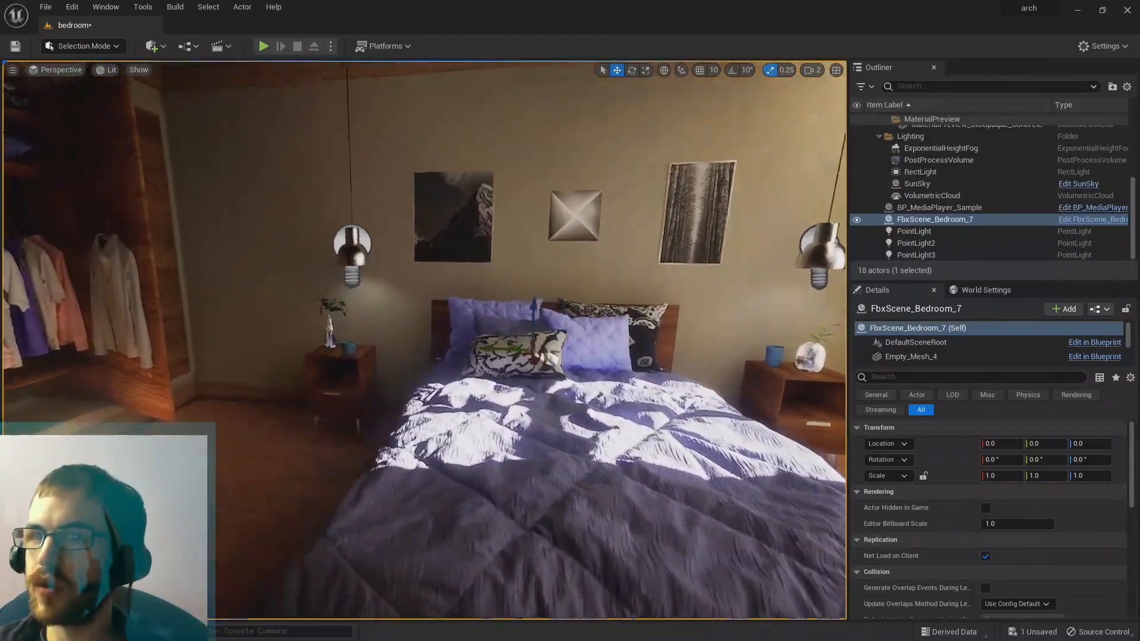
right_drag(516, 339, 386, 510)
key(w)
key(w)
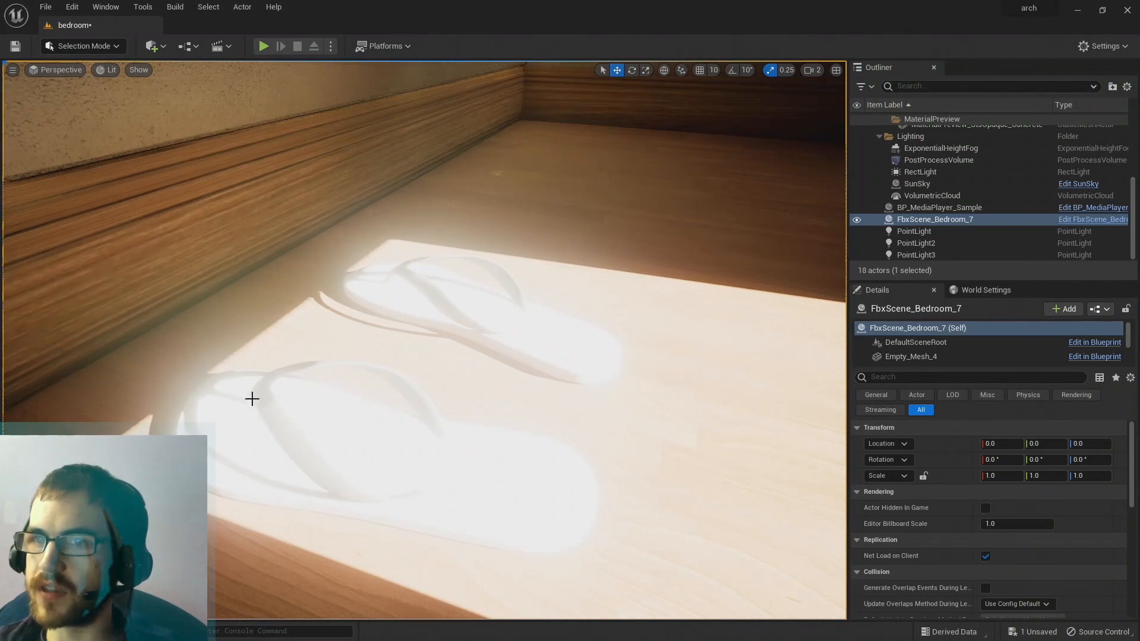
right_drag(350, 349, 164, 294)
key(d)
key(d)
key(s)
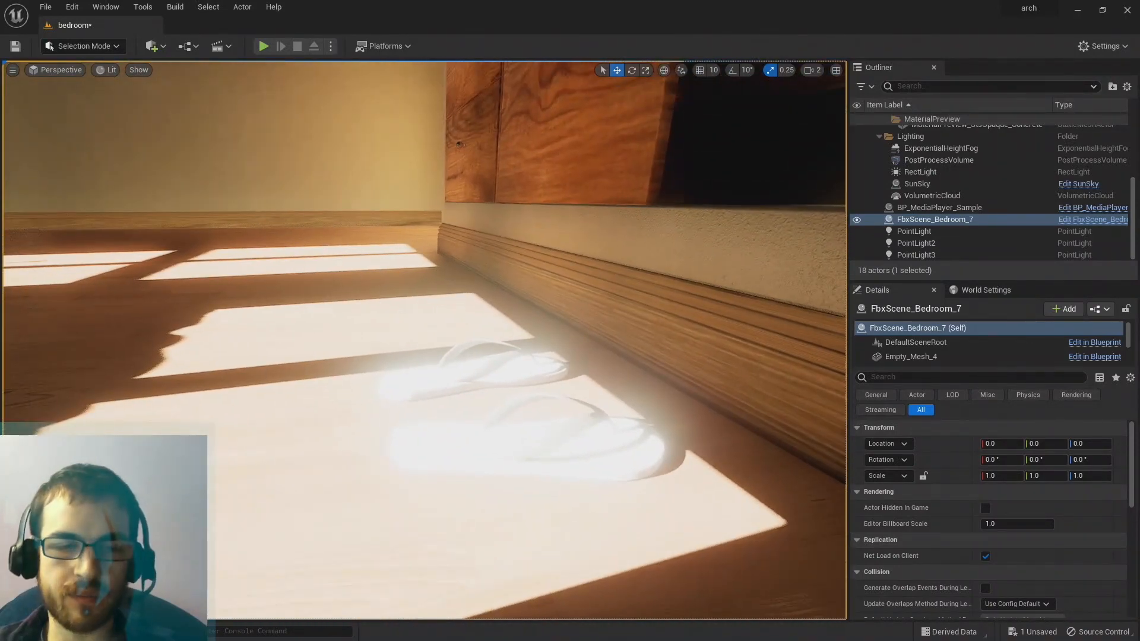
Examine the fabric of the patterned pillows on the bed and the headboard behind them.
right_drag(423, 339, 32, 346)
key(w)
key(w)
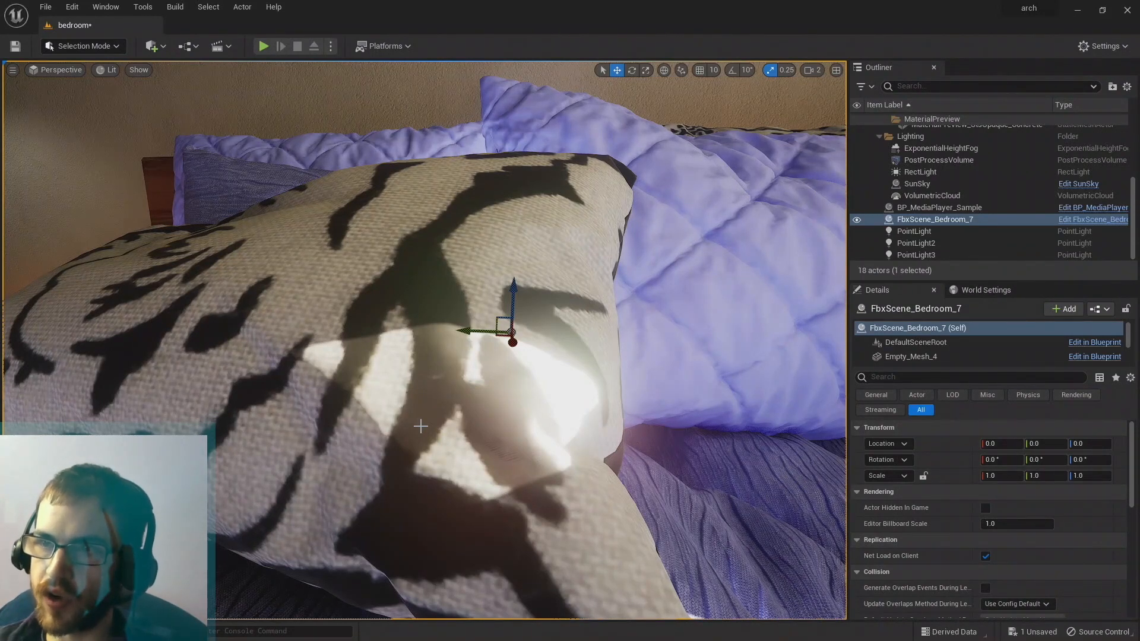
key(s)
right_drag(423, 340, 420, 425)
key(d)
key(s)
key(w)
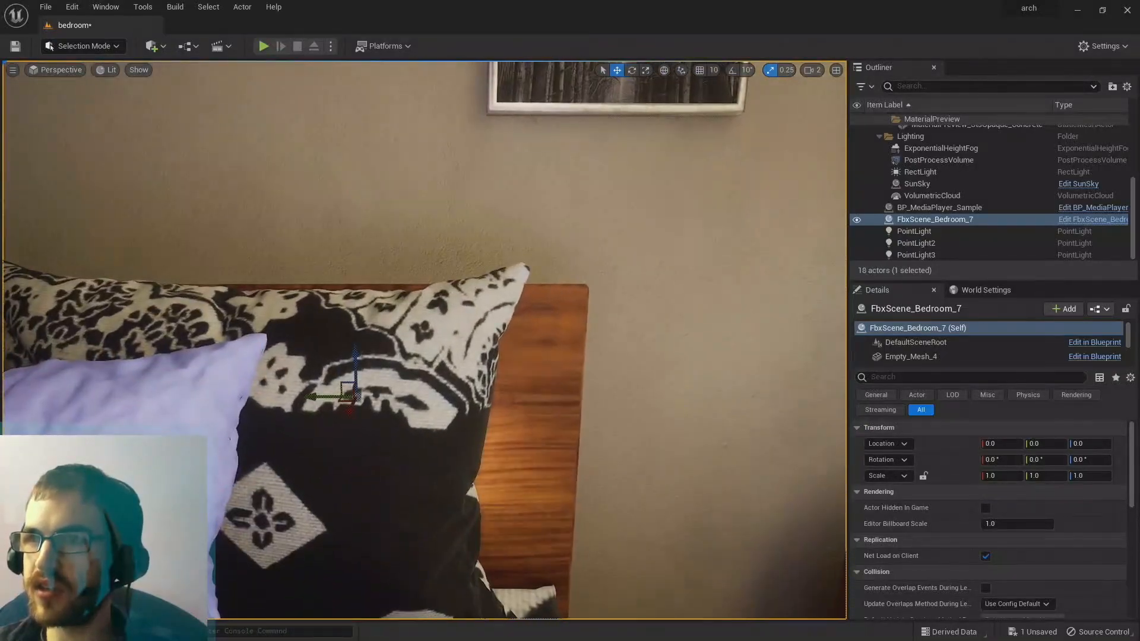
scroll(420, 425, up, 2)
scroll(420, 426, down, 2)
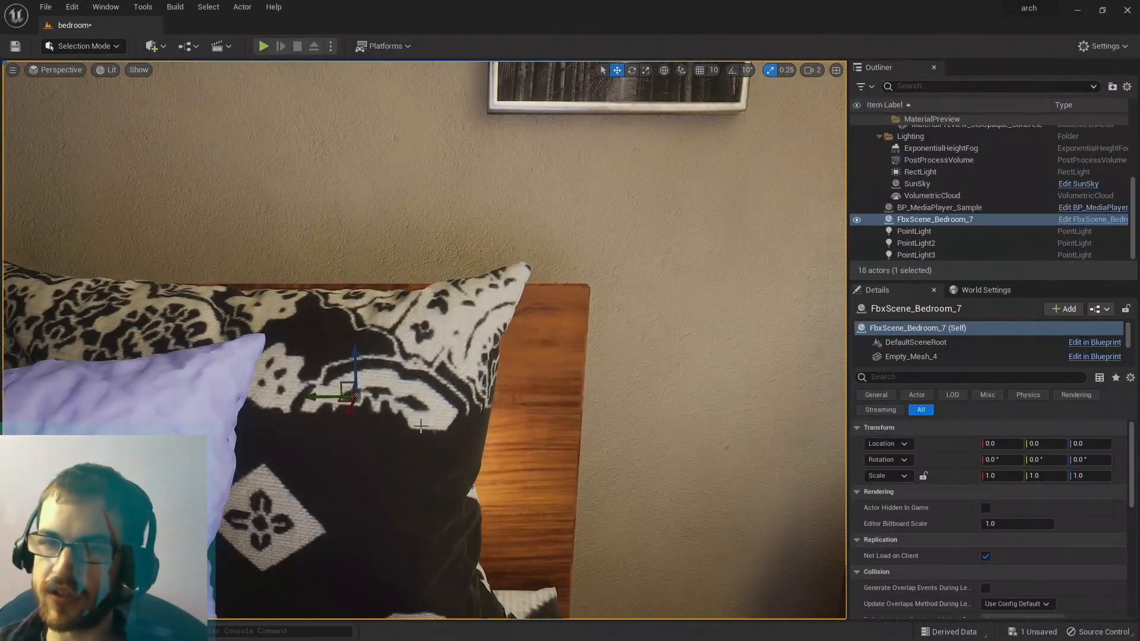
Select the point light in the bedside pendant lamp and adjust its height so it sits up inside the lampshade.
right_drag(420, 344, 474, 403)
key(w)
key(w)
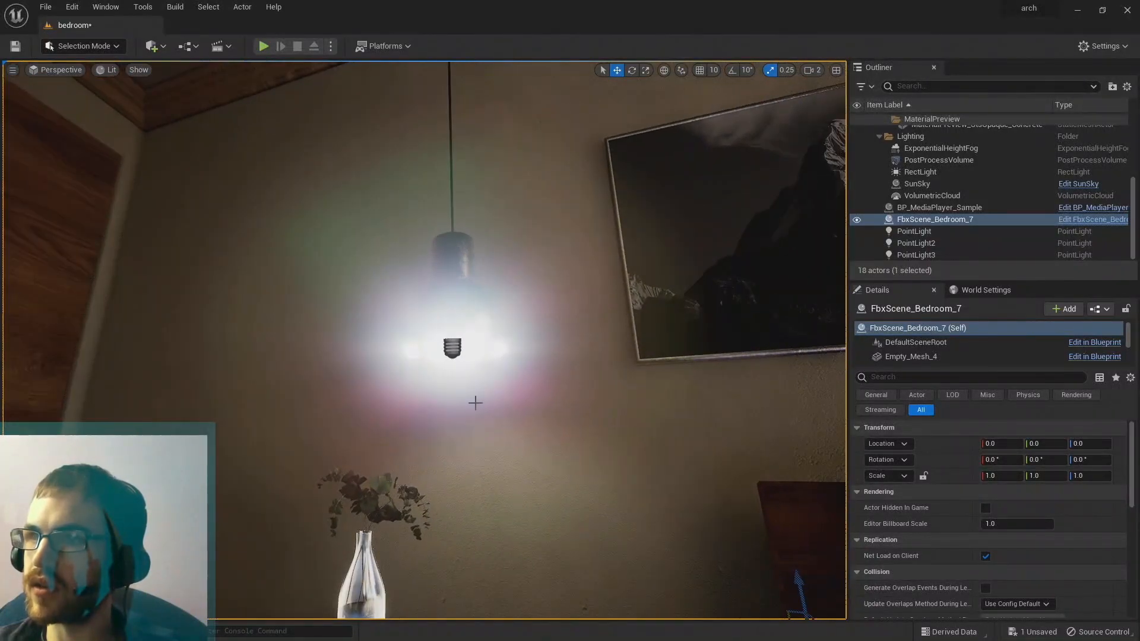
click(451, 344)
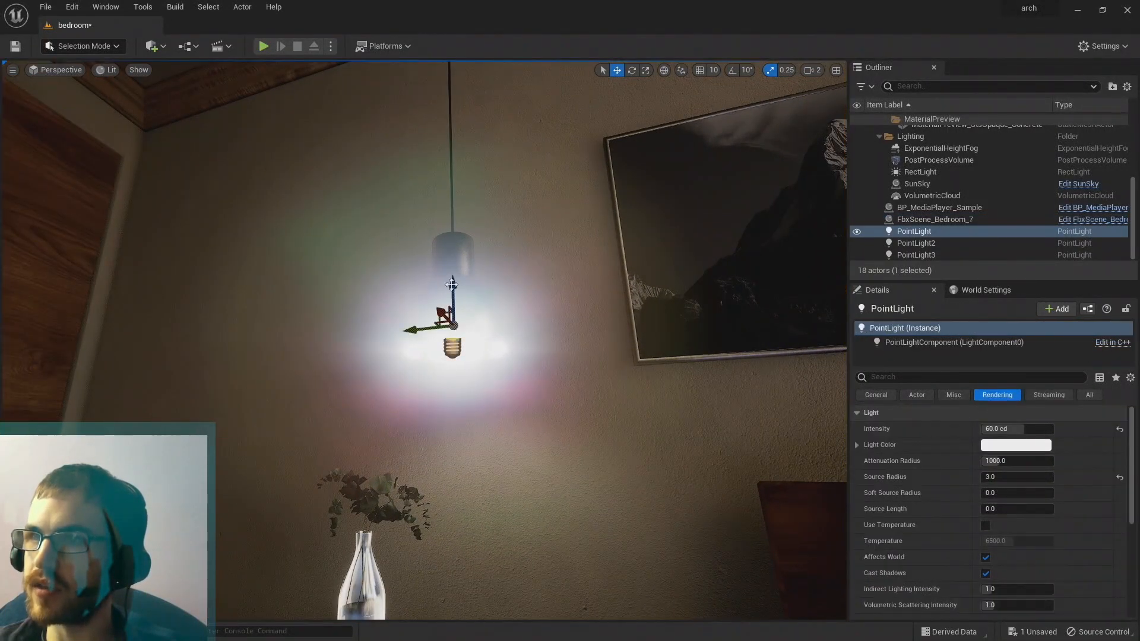
drag(451, 276, 452, 259)
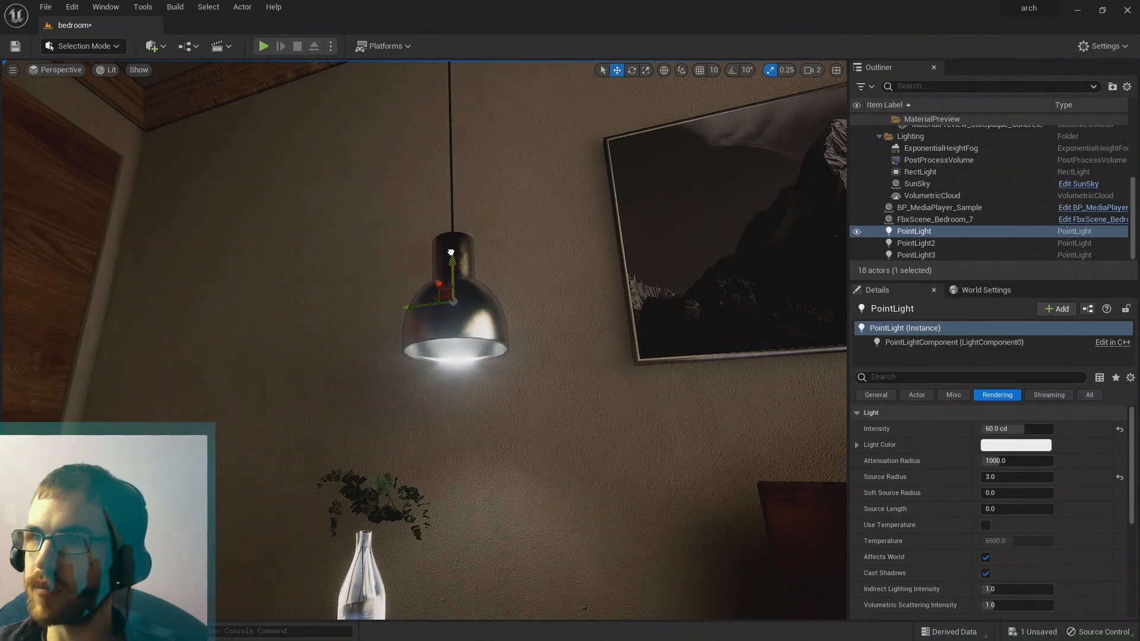
key(s)
right_drag(451, 297, 356, 362)
key(d)
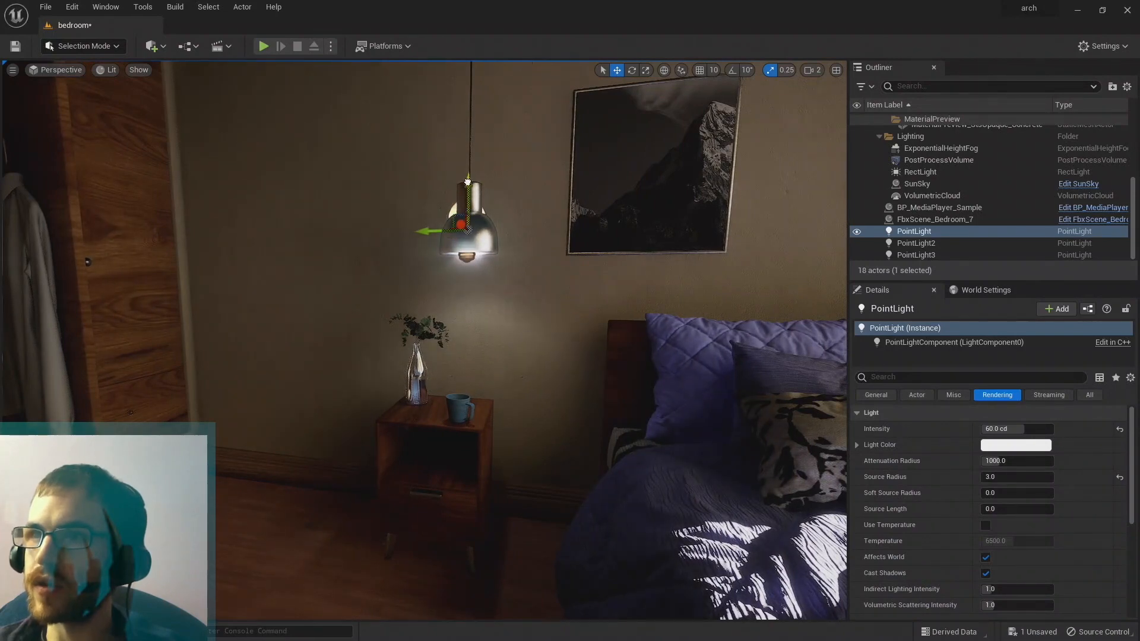
drag(467, 179, 469, 189)
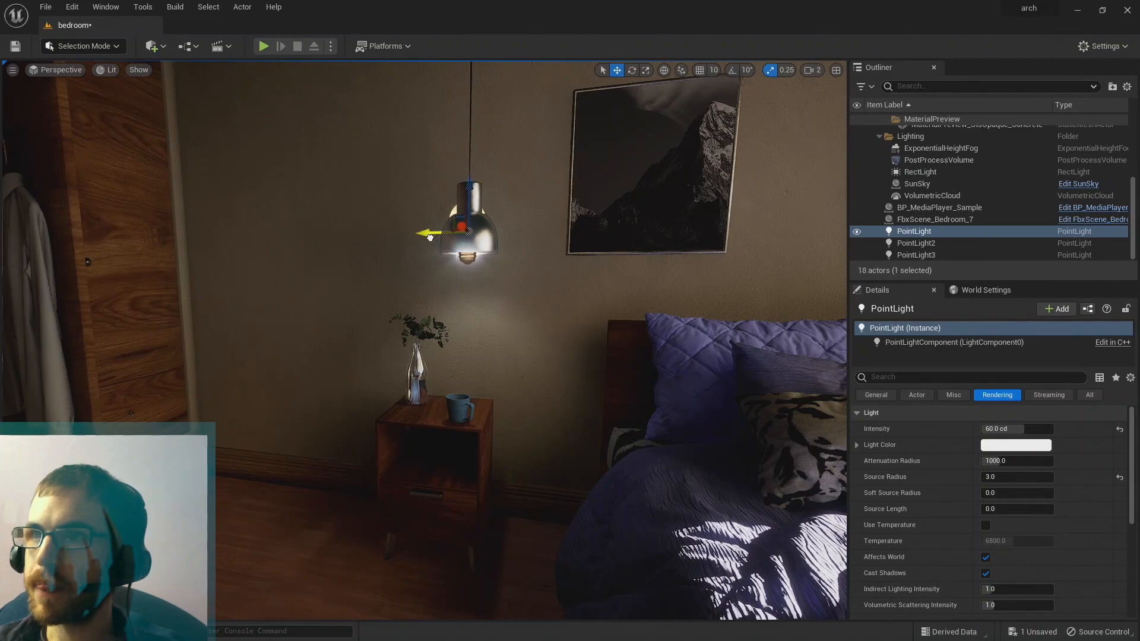
Examine the square recessed ceiling light up close and select the bedroom model around it.
key(s)
right_drag(451, 297, 817, 178)
key(w)
key(w)
key(w)
key(d)
key(w)
key(w)
key(s)
key(w)
key(w)
key(w)
key(s)
key(s)
key(w)
key(w)
key(s)
key(w)
right_drag(480, 291, 481, 264)
click(418, 302)
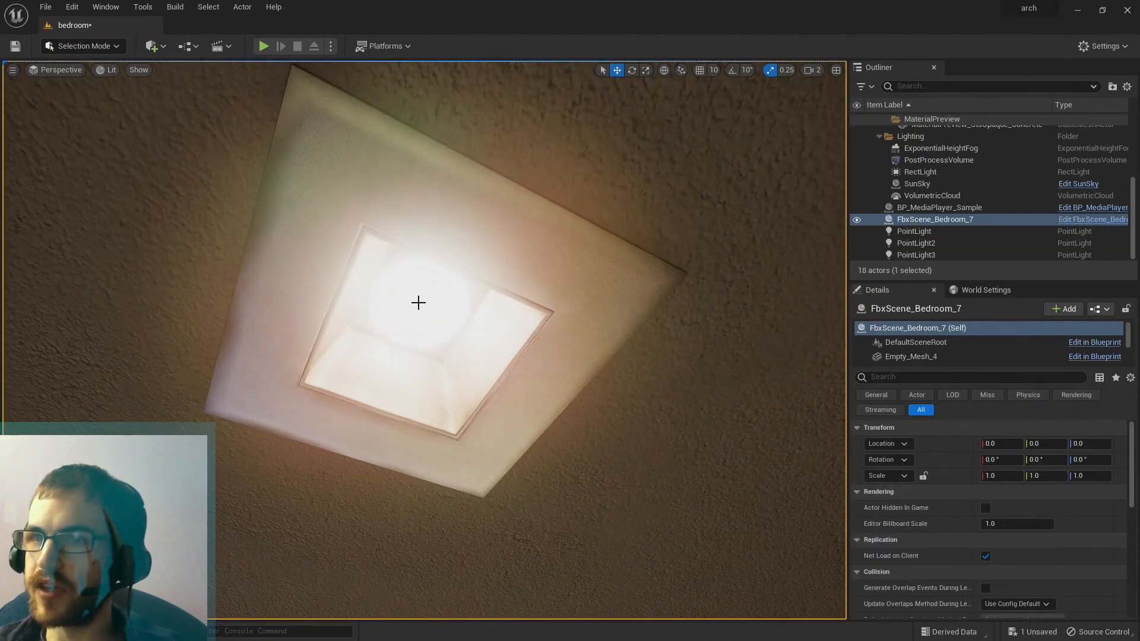
Examine the glow behind the picture frames on the wall shelf and the gap behind them, and view the whole bedroom.
right_drag(378, 307, 261, 296)
key(w)
key(w)
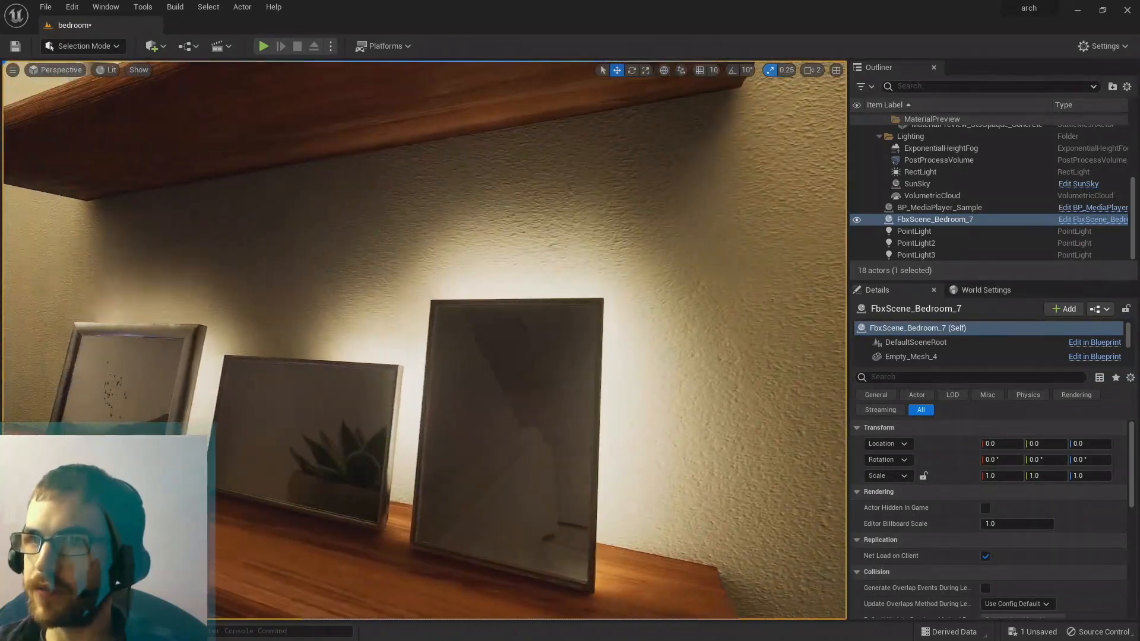
right_drag(424, 340, 89, 324)
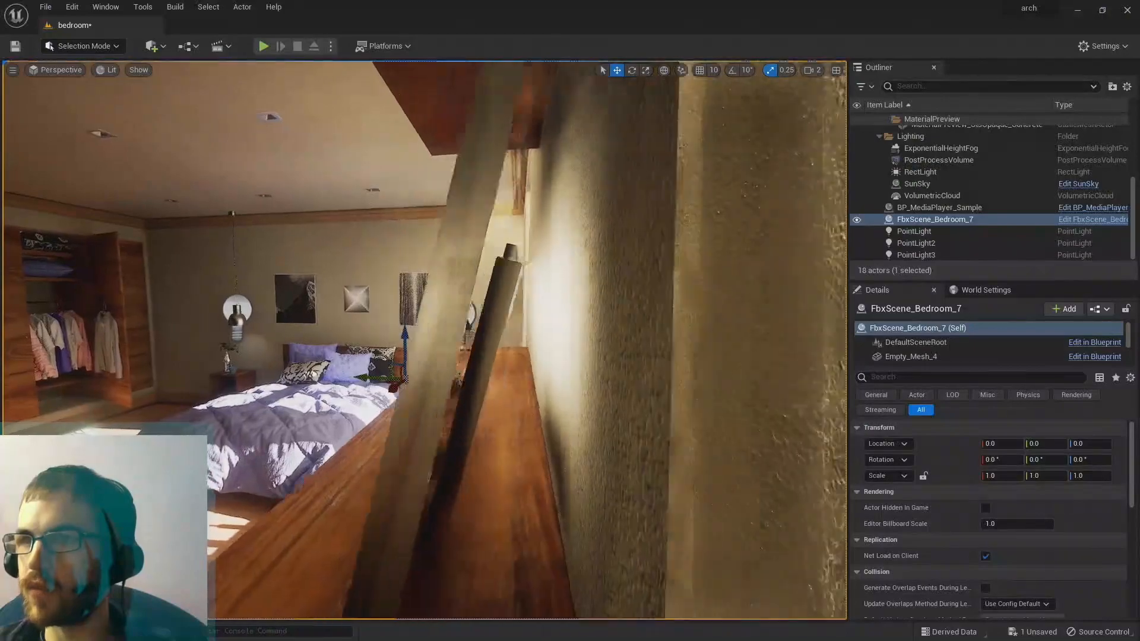
key(s)
key(w)
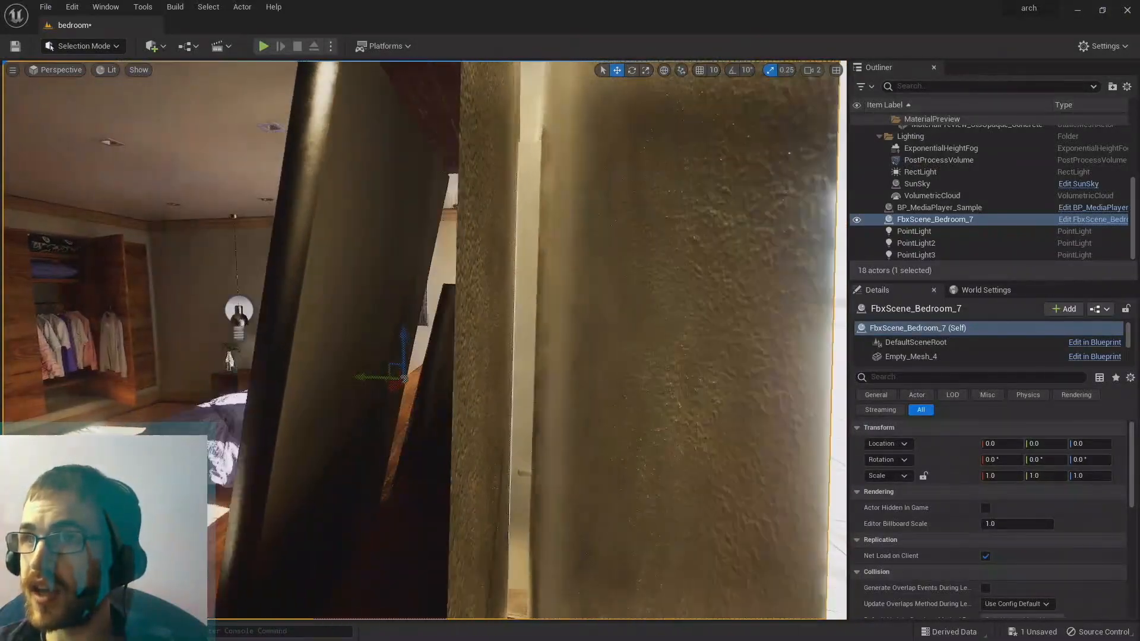
mouse_move(424, 340)
right_down()
mouse_move(683, 342)
mouse_move(415, 344)
right_up()
key(a)
key(s)
key(s)
key(w)
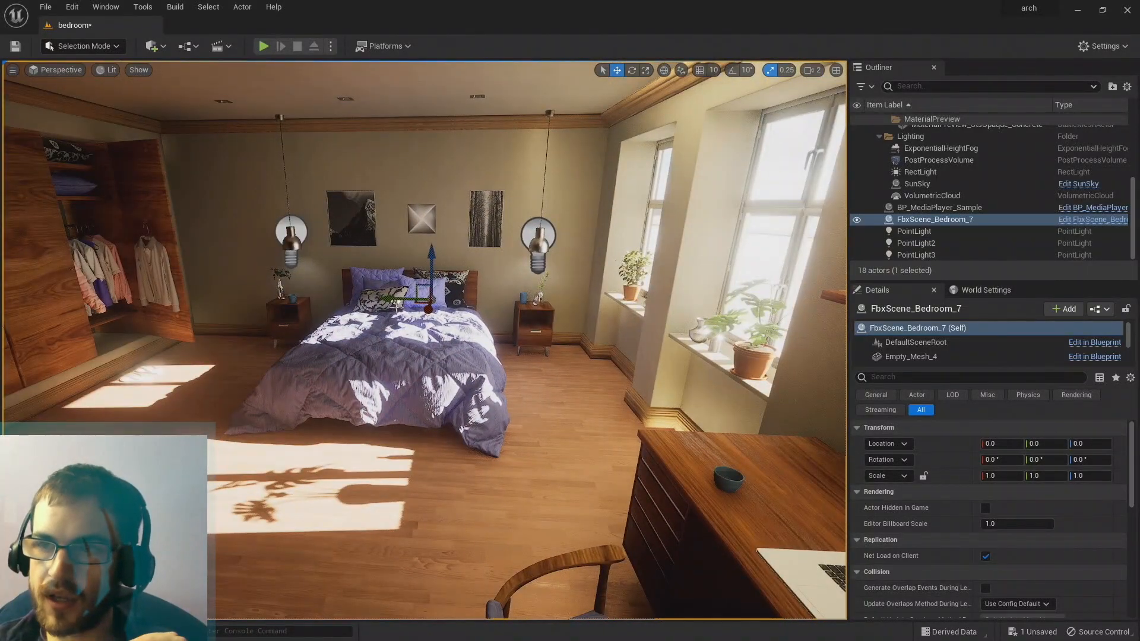
Examine the building's exterior, its windows and the dusk sky around the SunSky actor.
right_drag(424, 339, 178, 321)
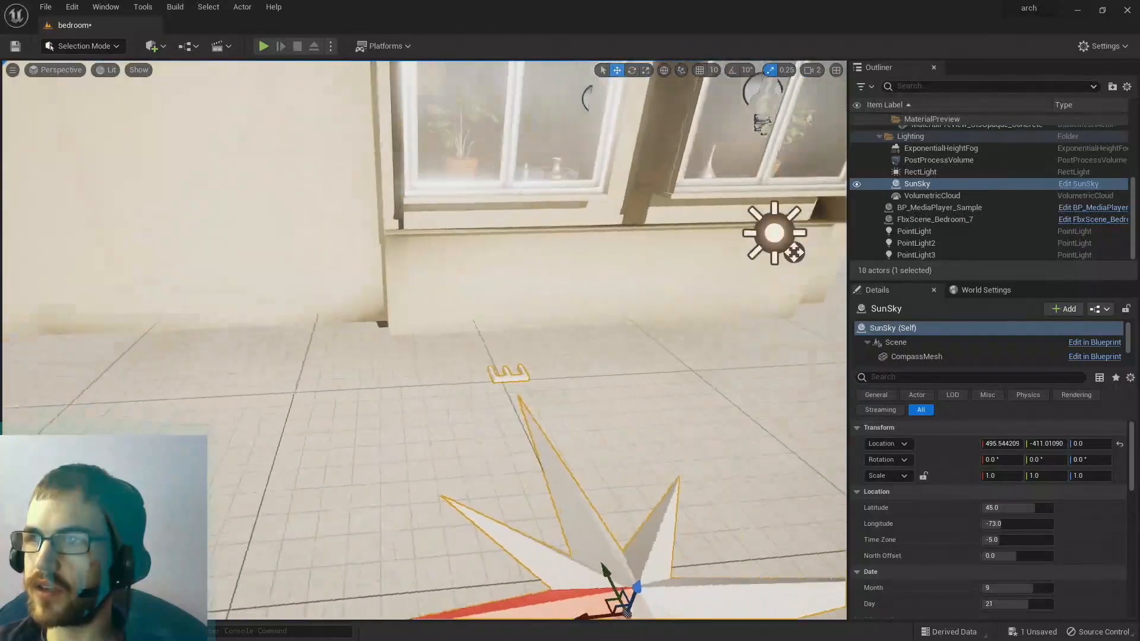
key(d)
key(s)
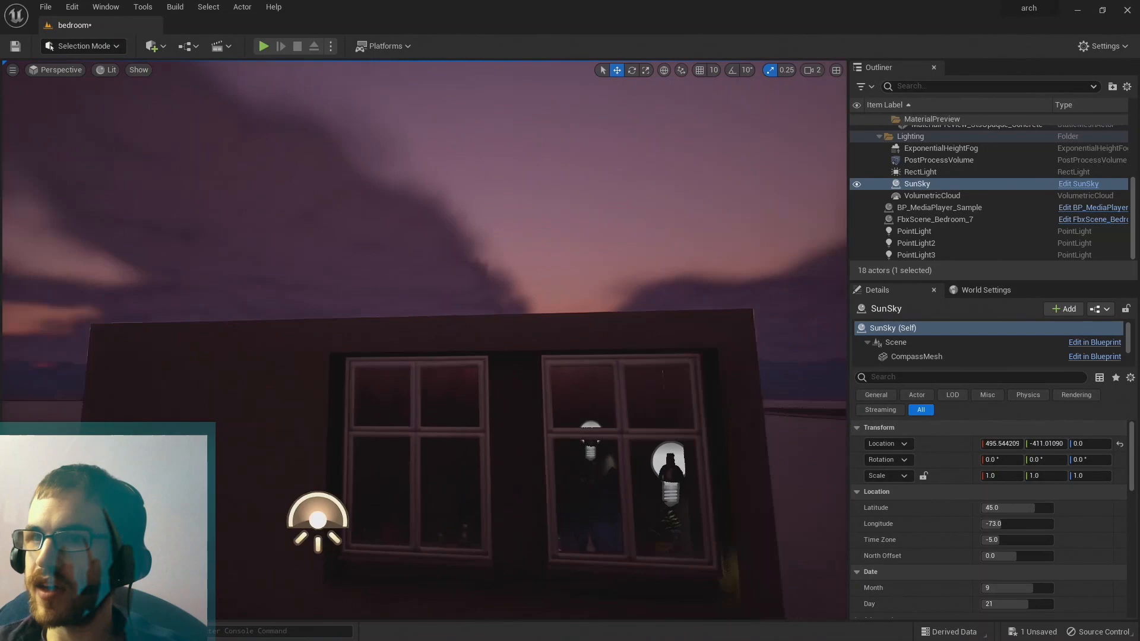
right_drag(424, 339, 163, 329)
key(w)
key(w)
key(w)
key(w)
key(d)
key(w)
key(w)
key(w)
right_drag(339, 371, 340, 370)
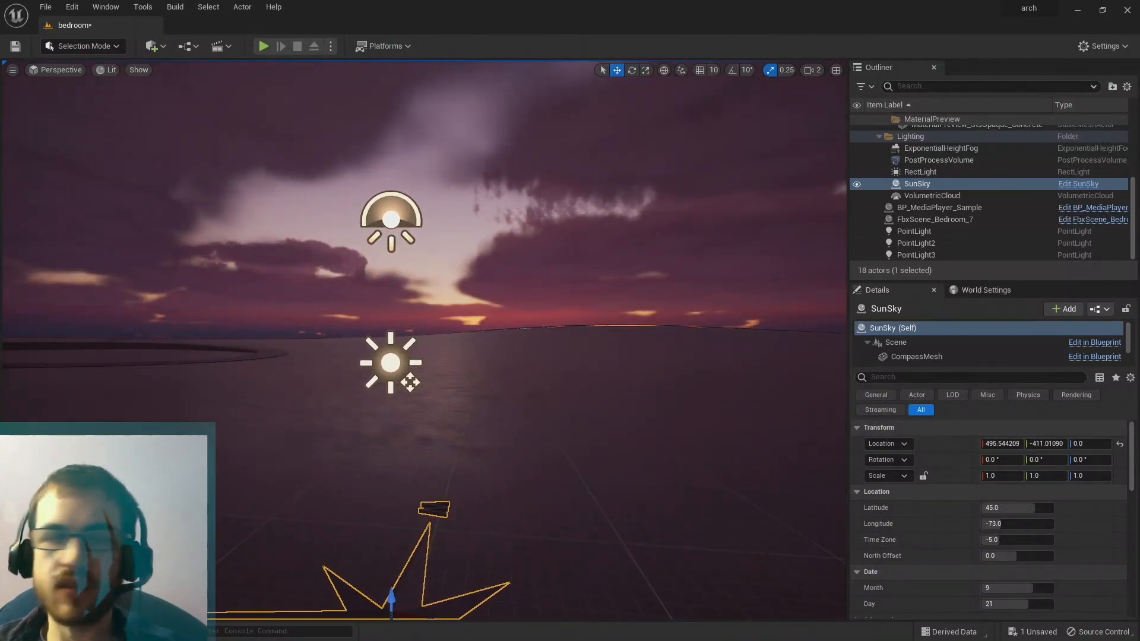
Select the SunSky's DirectionalLight component and rotate it to about 177°, -43.7°, 94.2° to raise the sun over the bedroom.
key(s)
right_drag(306, 178, 178, 181)
key(s)
mouse_move(683, 258)
right_down()
mouse_move(629, 257)
mouse_move(683, 258)
right_up()
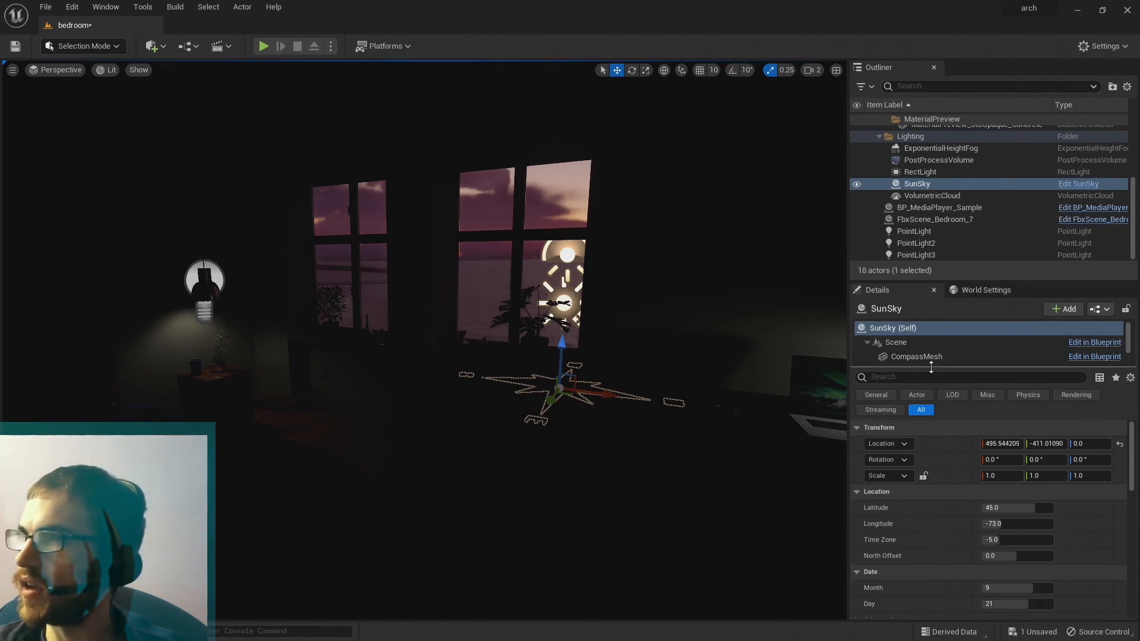
drag(931, 365, 934, 412)
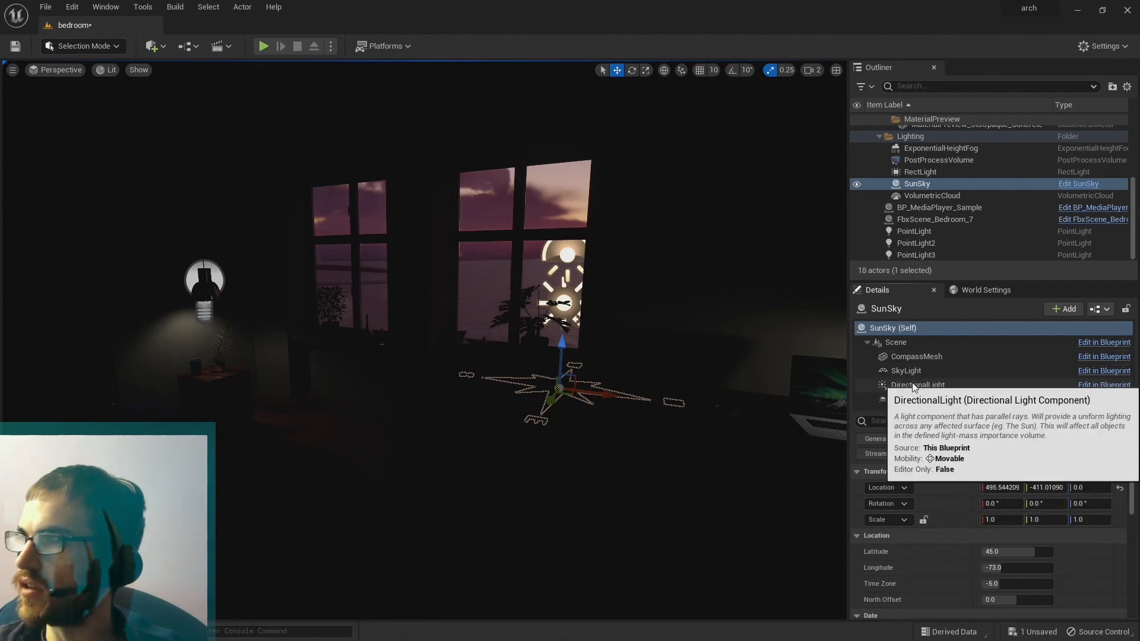
click(912, 387)
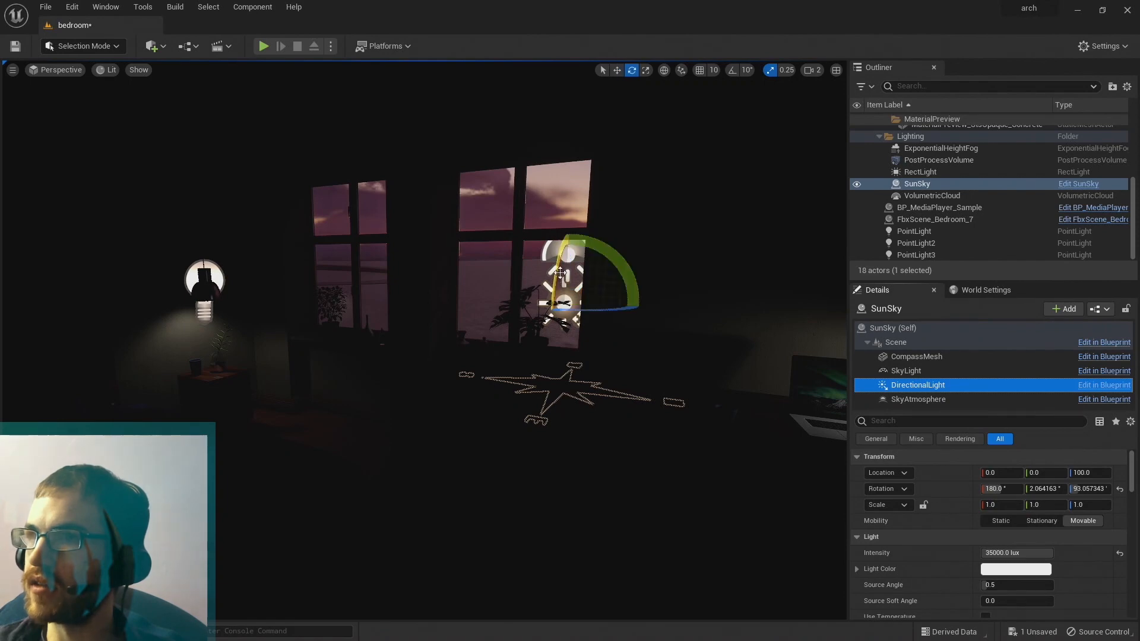
mouse_move(560, 270)
mouse_down()
mouse_move(564, 244)
mouse_move(554, 270)
mouse_move(558, 261)
mouse_up()
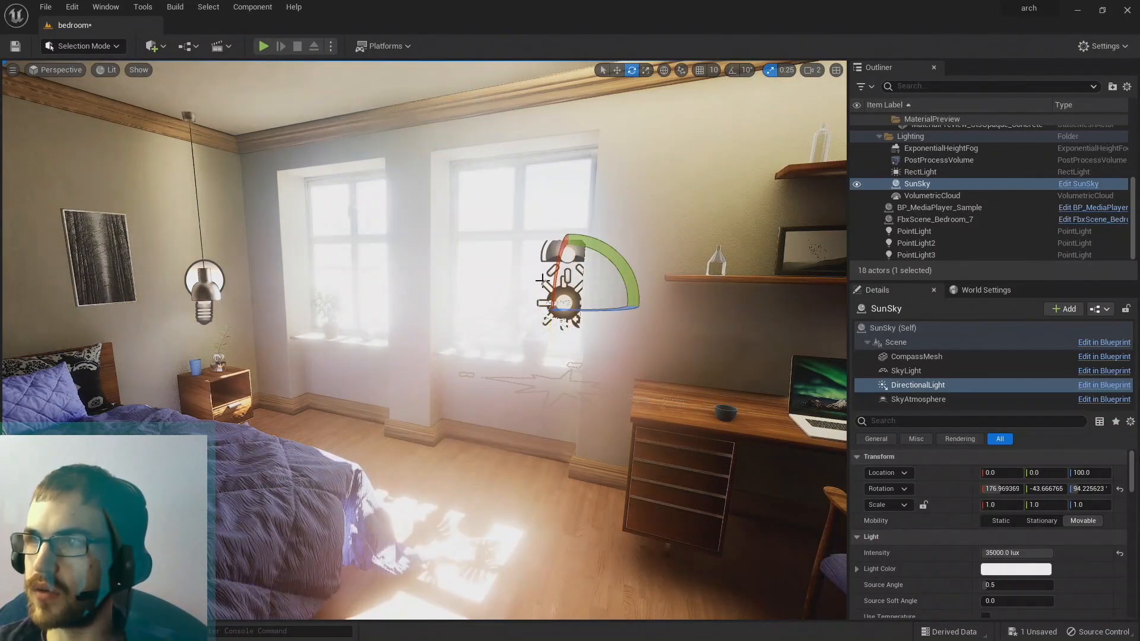
Examine the bedroom's walls from outside and in cross-section, and the sunlit floor and desk inside.
right_drag(558, 261, 392, 255)
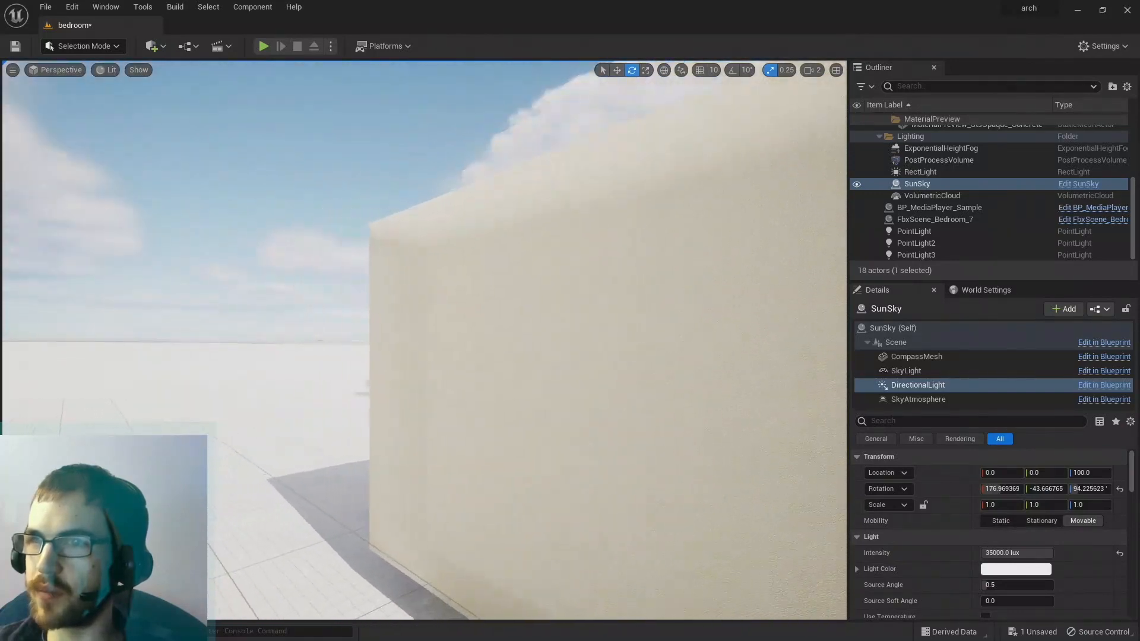
right_drag(392, 256, 415, 279)
key(w)
key(a)
key(d)
key(a)
key(d)
key(a)
key(d)
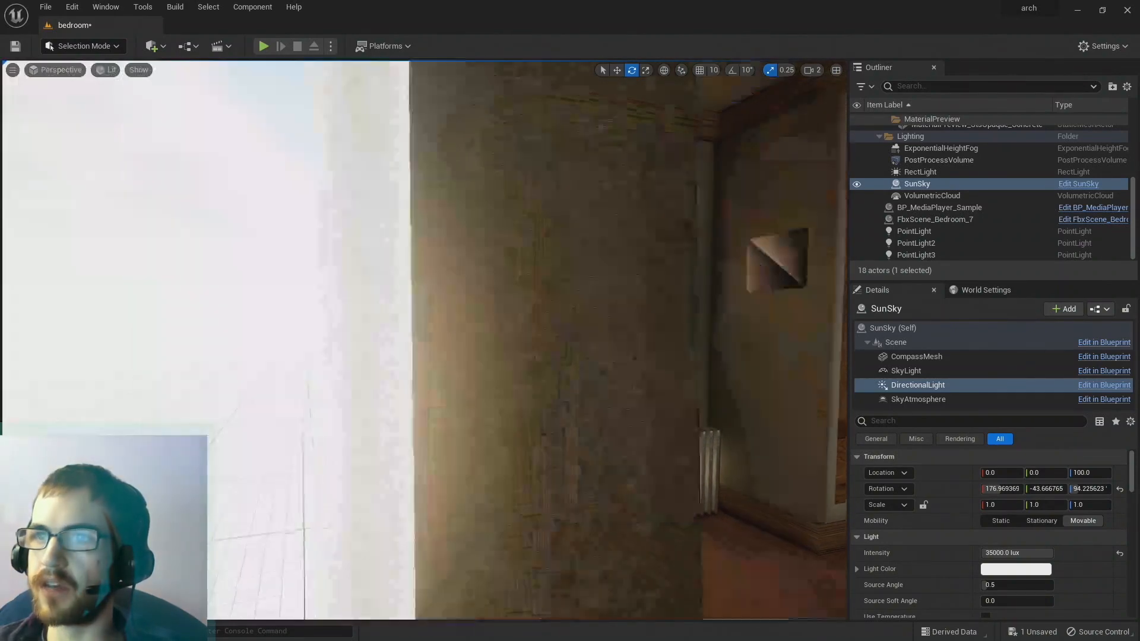
right_drag(415, 280, 415, 279)
key(a)
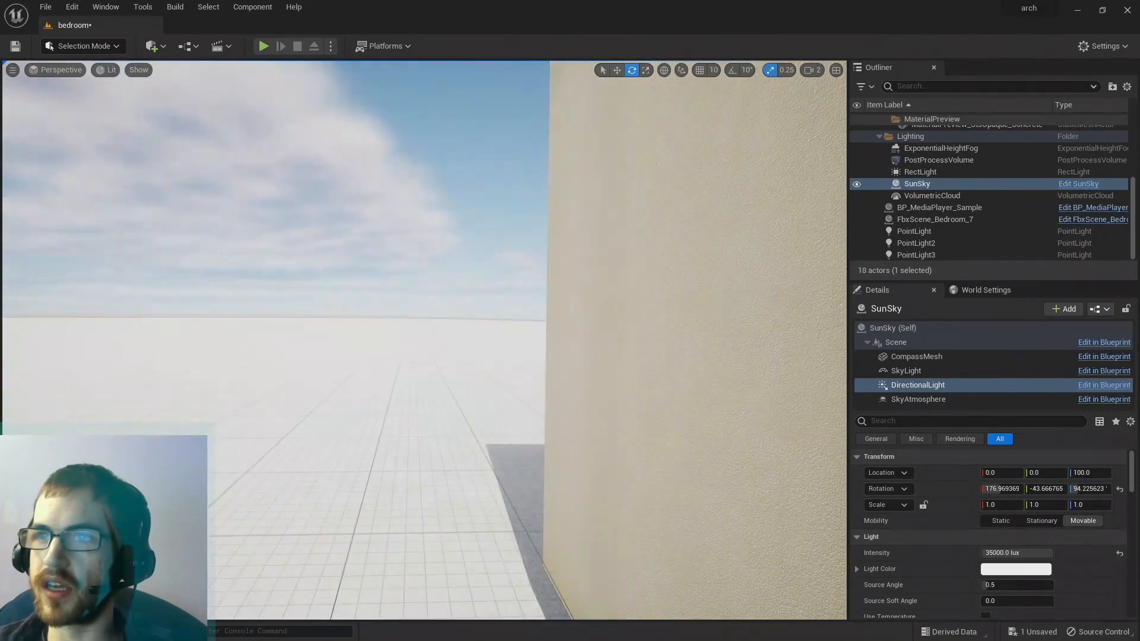
right_drag(415, 279, 588, 342)
key(w)
key(w)
key(s)
key(s)
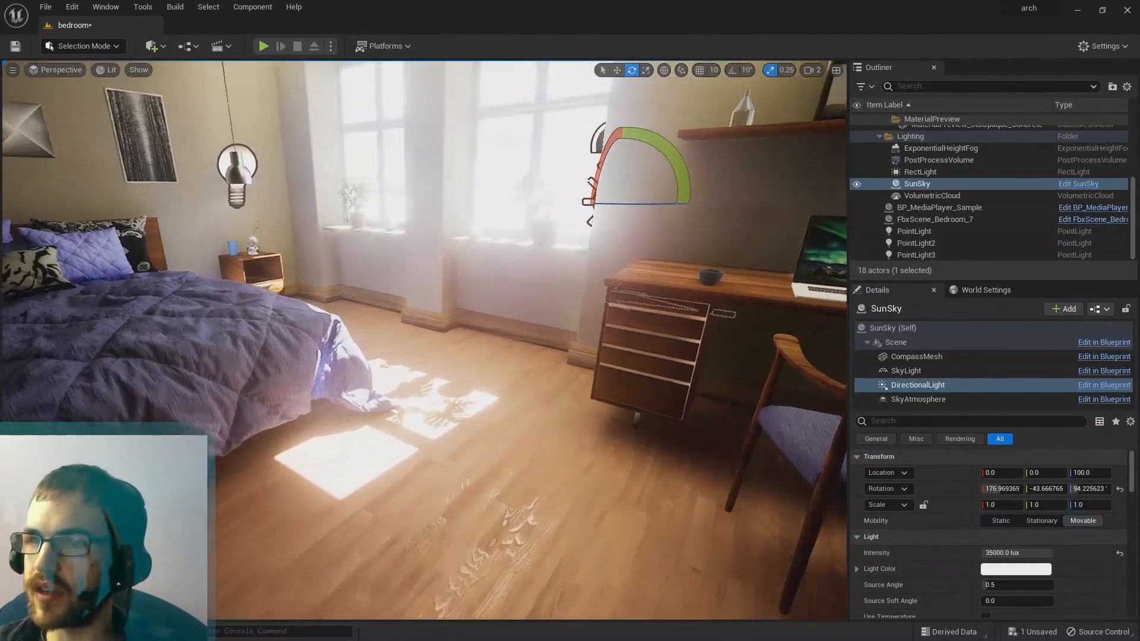
Rotate the DirectionalLight to about 178°, -31.1°, 83.2° to lower the sun and shift the window light across the floor.
right_drag(573, 167, 589, 131)
key(w)
key(s)
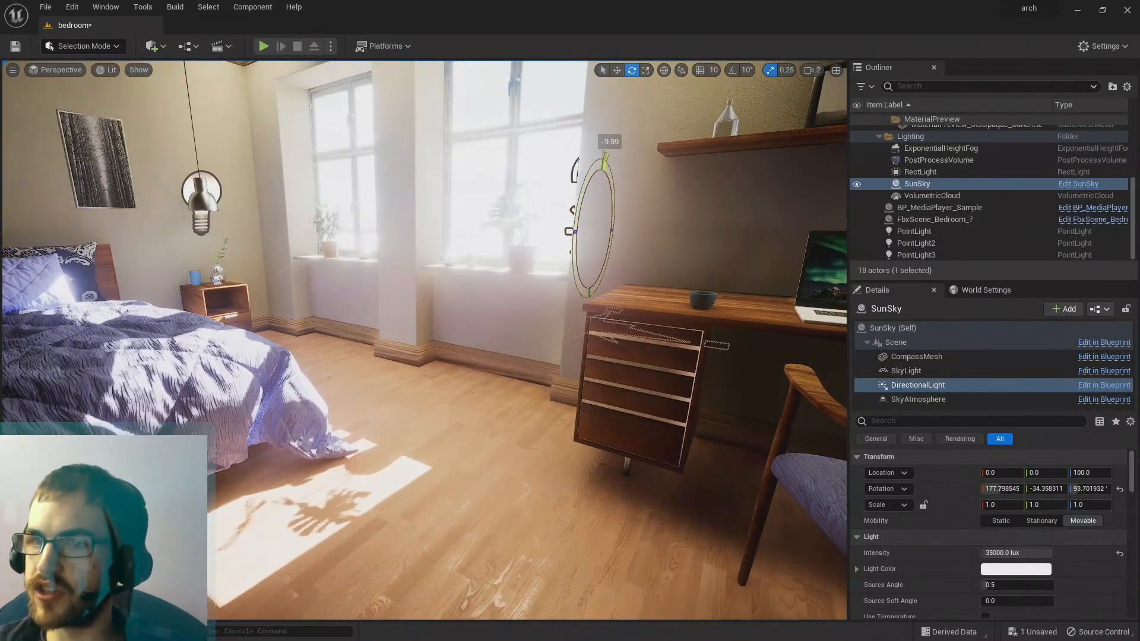
drag(605, 158, 606, 159)
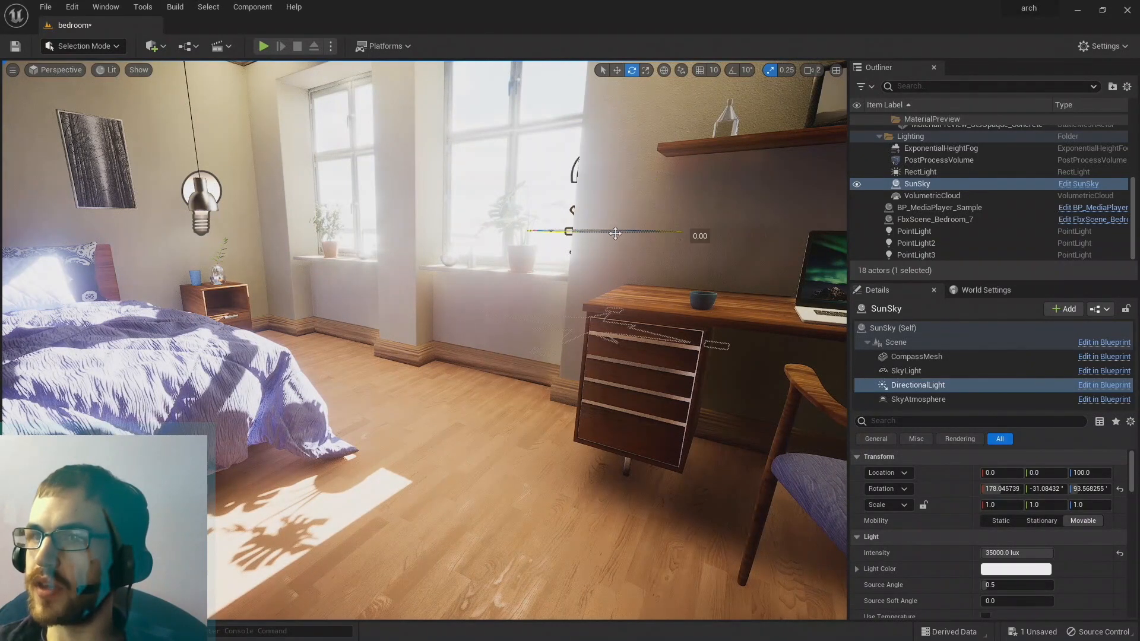
drag(616, 233, 606, 264)
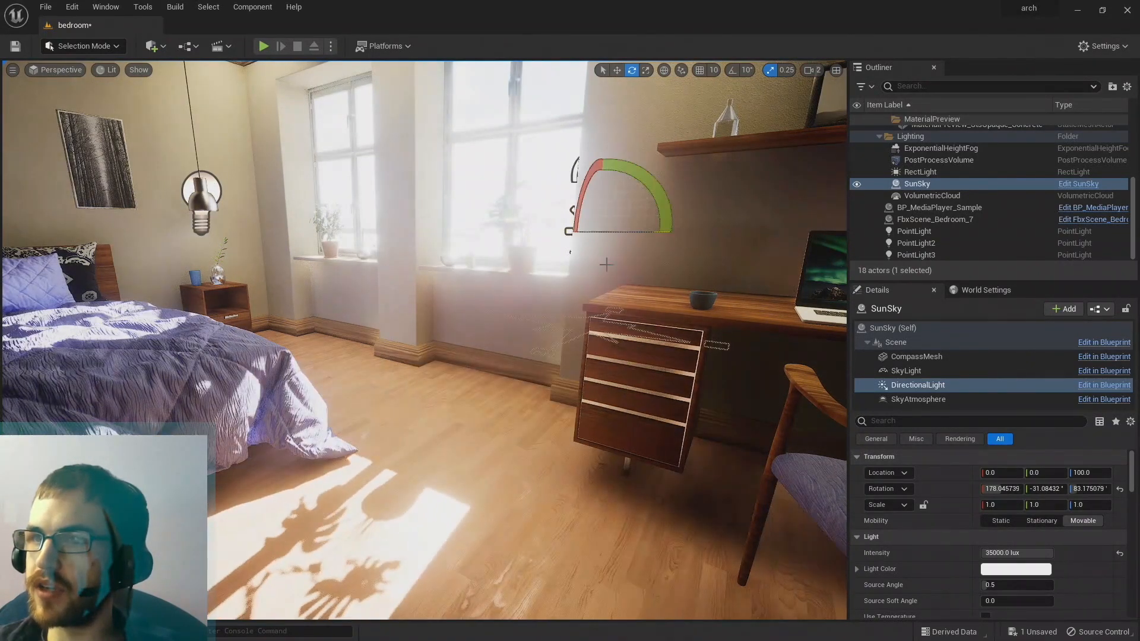
Swing the DirectionalLight up to about -77.7° Y rotation, nearly overhead, and back down to about -22.8°.
key(s)
right_drag(606, 264, 540, 279)
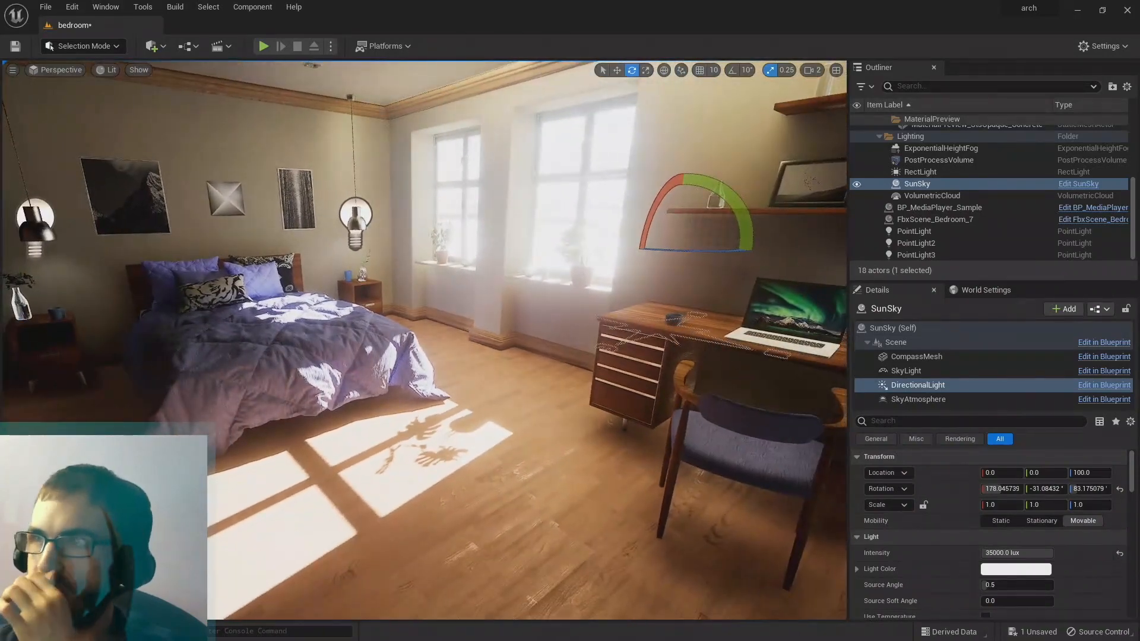
drag(652, 198, 647, 225)
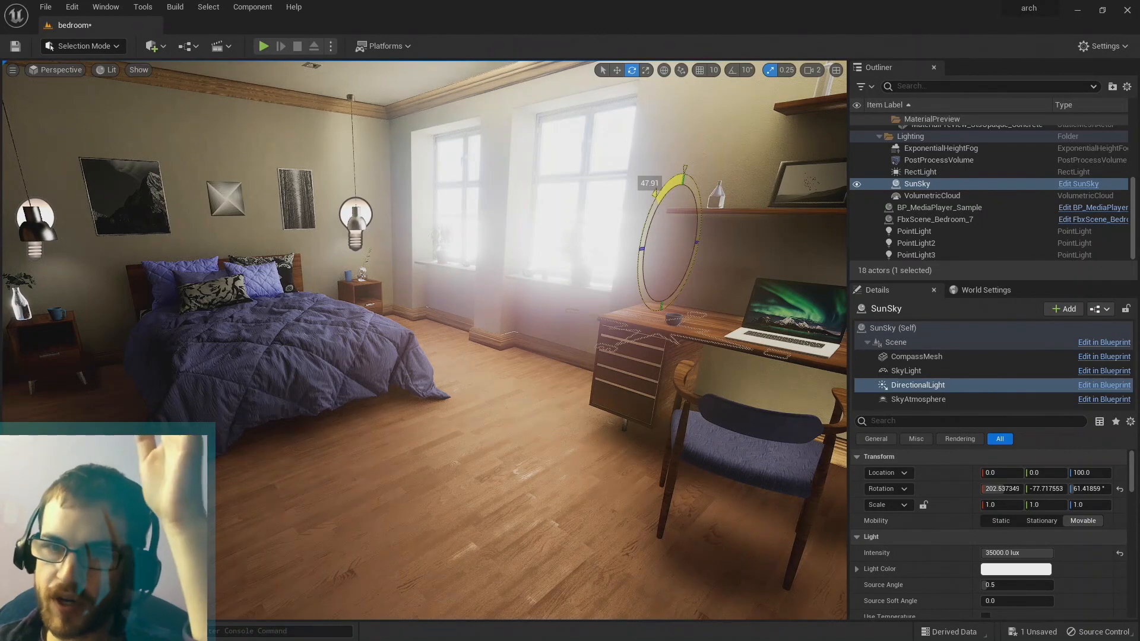
mouse_move(647, 225)
mouse_down()
mouse_move(690, 191)
mouse_move(640, 242)
mouse_up()
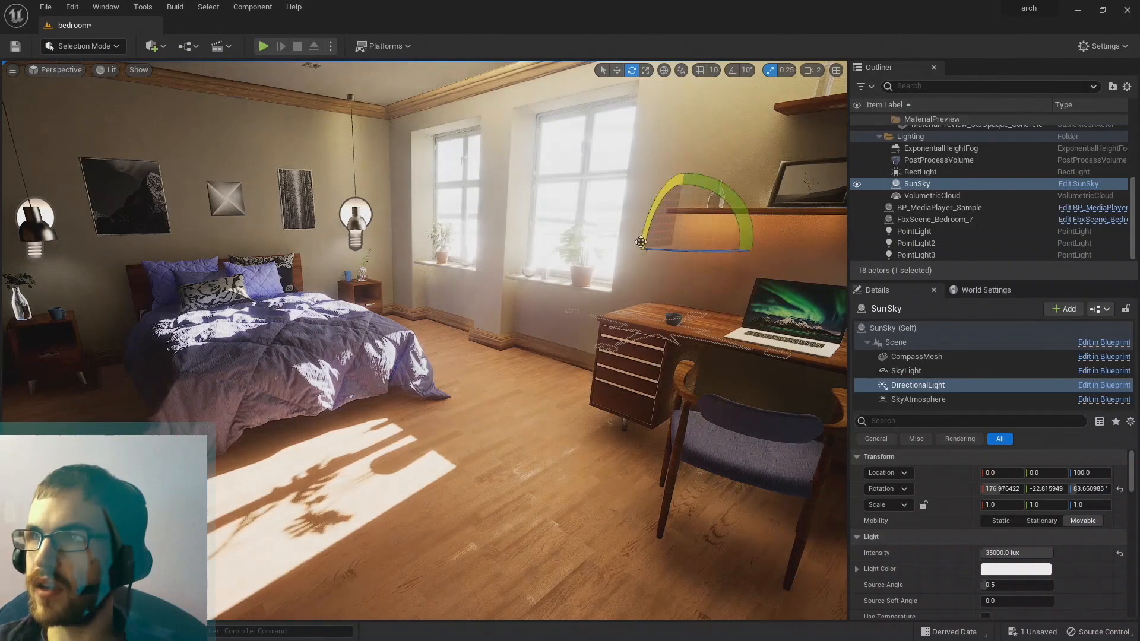
Rotate the DirectionalLight to about -1.9° Y rotation for a sunset at the horizon, and view the bed and desk areas.
right_drag(640, 242, 579, 232)
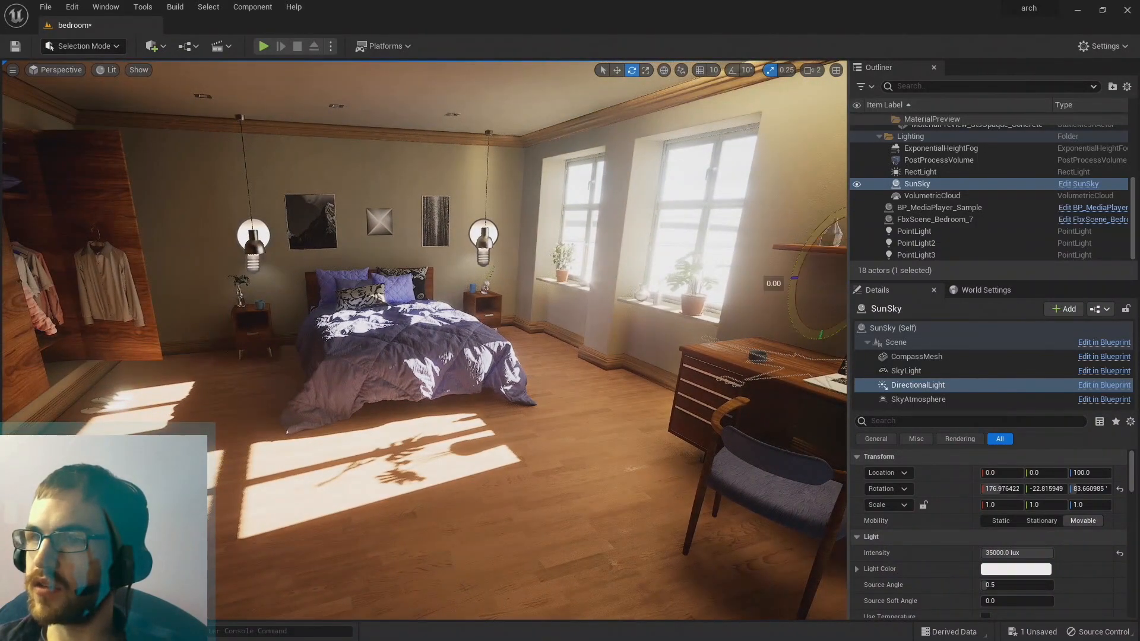
drag(794, 283, 798, 253)
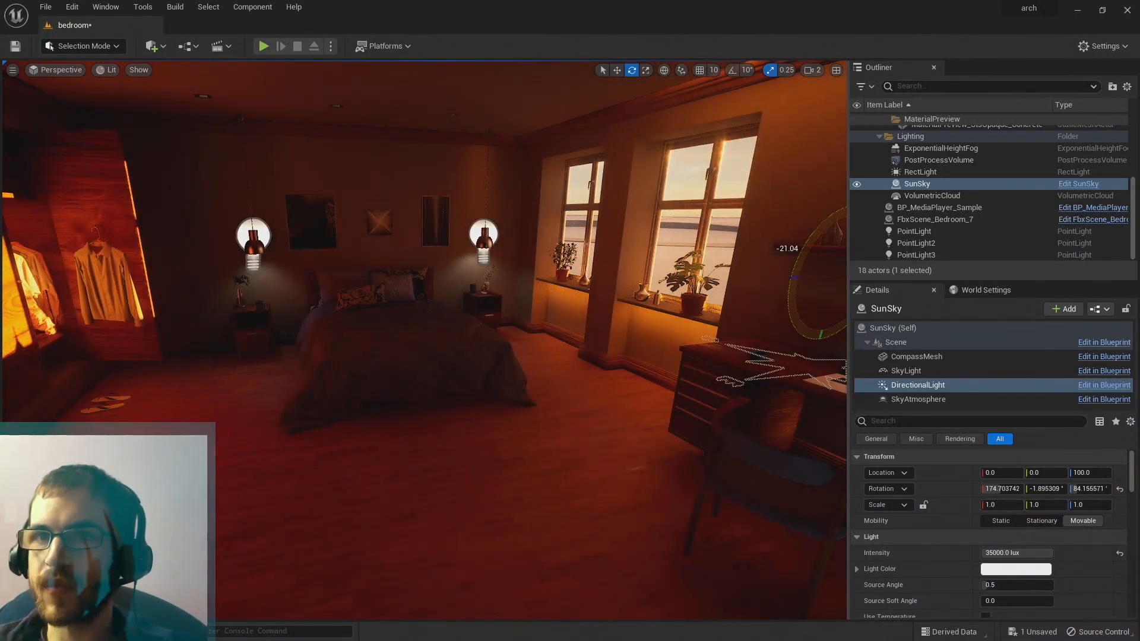
right_drag(424, 340, 546, 165)
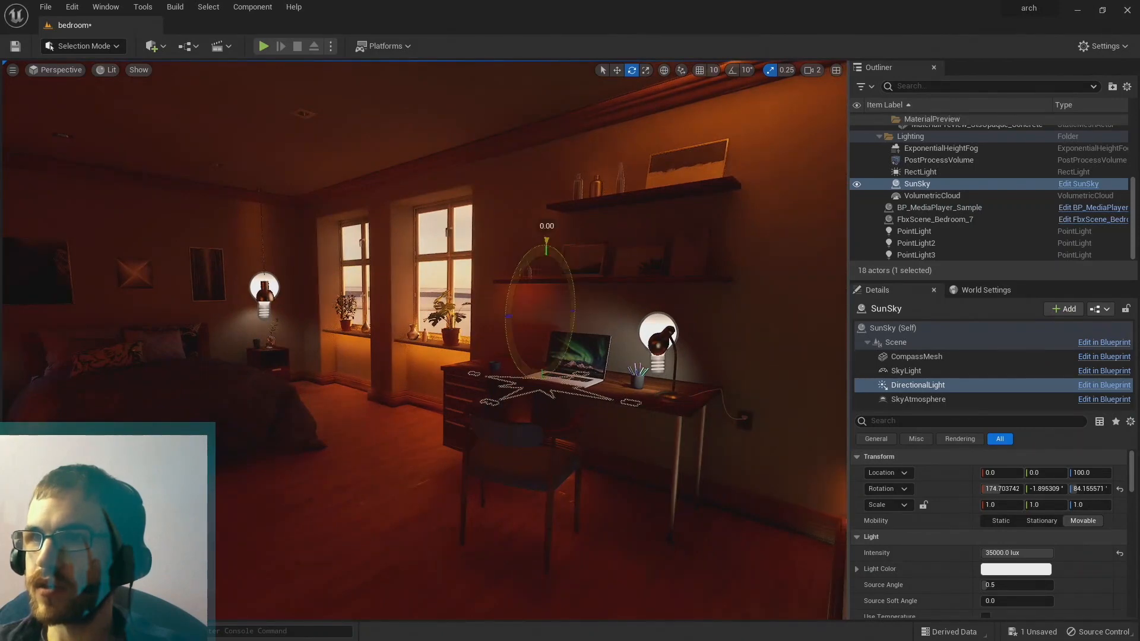
Raise the sun to about -10.5° Y rotation and inspect the warm light on the windowsill plants and desk.
drag(546, 242, 543, 243)
right_drag(543, 242, 820, 226)
key(w)
key(w)
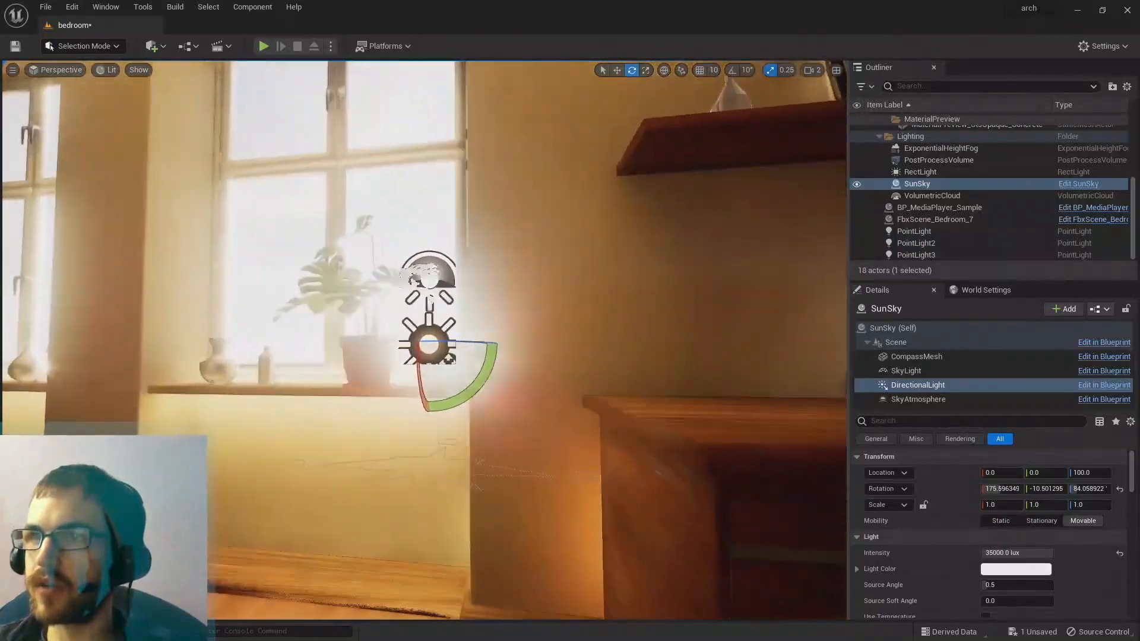
key(s)
mouse_move(431, 305)
right_down()
mouse_move(552, 330)
mouse_move(432, 306)
right_up()
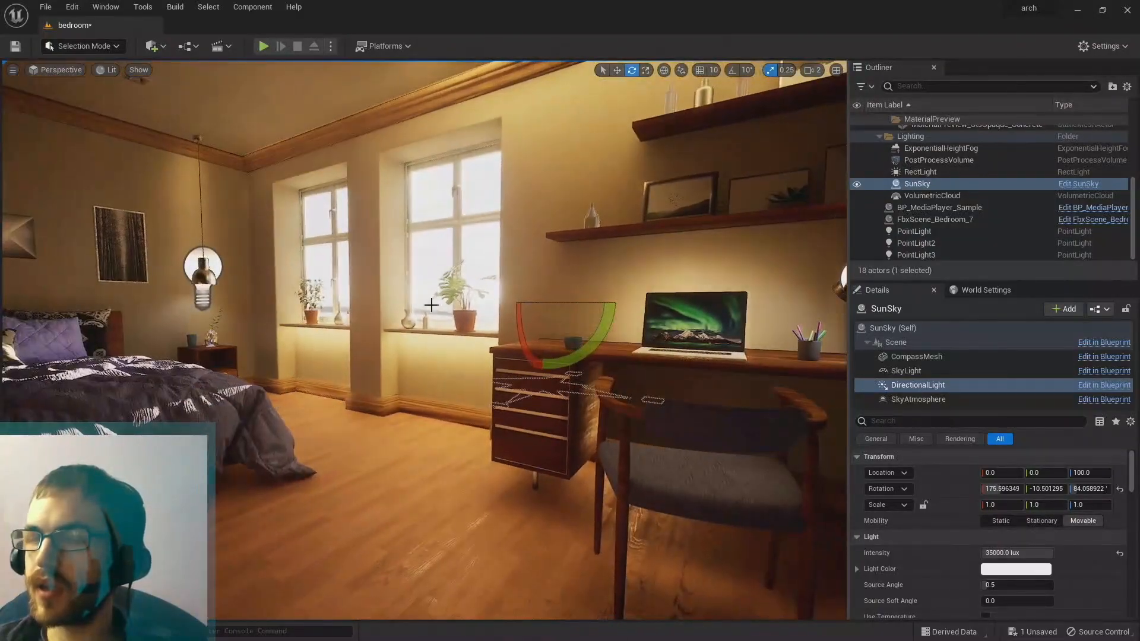
Rotate the DirectionalLight to about 224.1°, -82.4°, 40.1° to raise the sun nearly overhead, and look over the windows and desk.
drag(522, 332, 527, 340)
right_drag(527, 340, 451, 351)
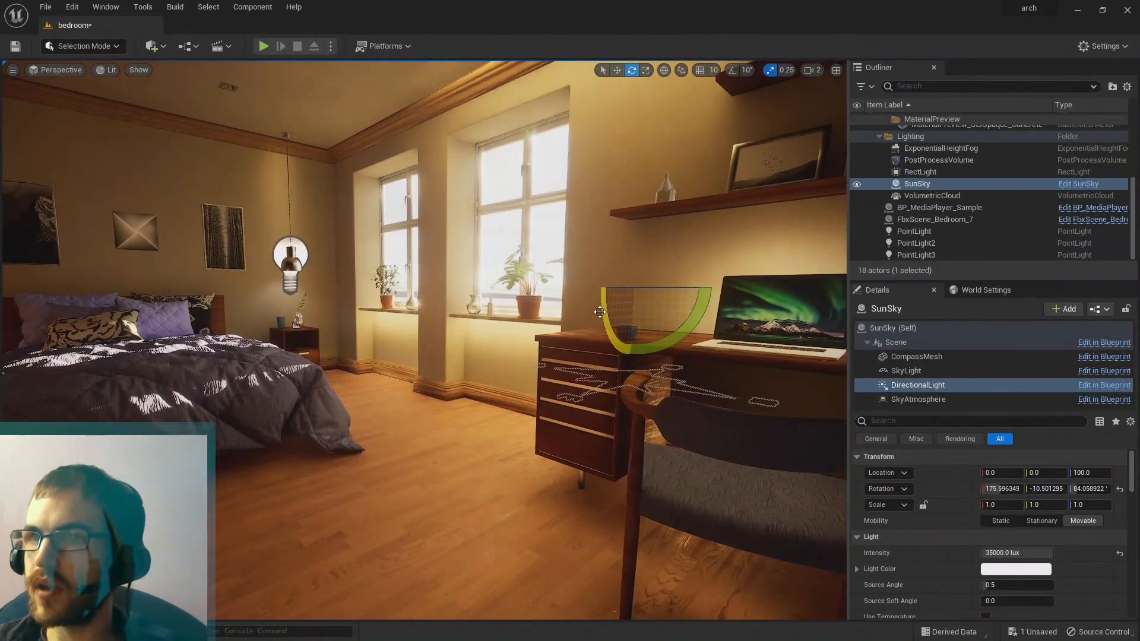
drag(599, 312, 603, 243)
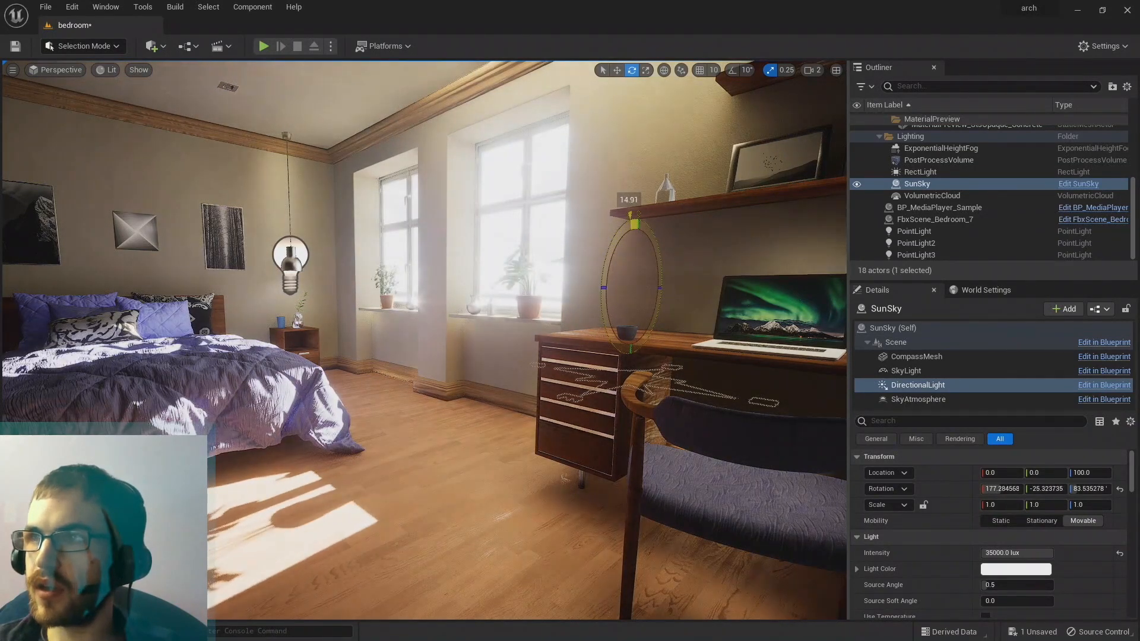
right_drag(504, 354, 617, 294)
key(w)
key(s)
right_drag(466, 294, 466, 292)
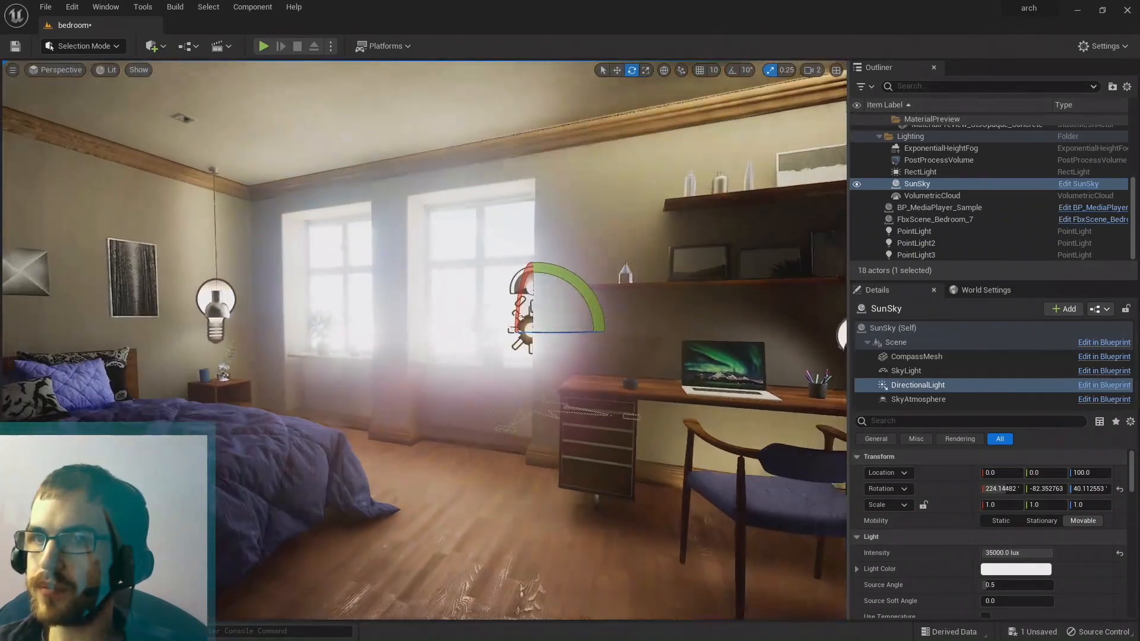
Look around the bed, wardrobe, floor, nightstand and windowsills under the nearly overhead sun.
right_drag(424, 340, 112, 339)
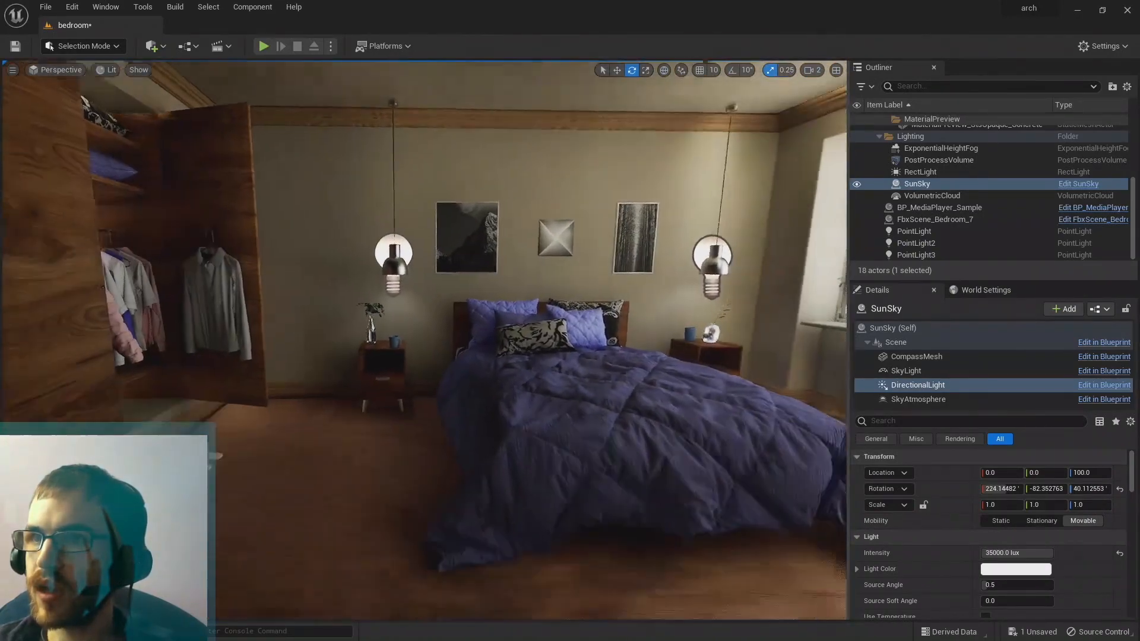
right_drag(423, 340, 423, 383)
key(s)
key(w)
right_drag(424, 339, 434, 433)
key(w)
right_drag(424, 339, 222, 246)
key(d)
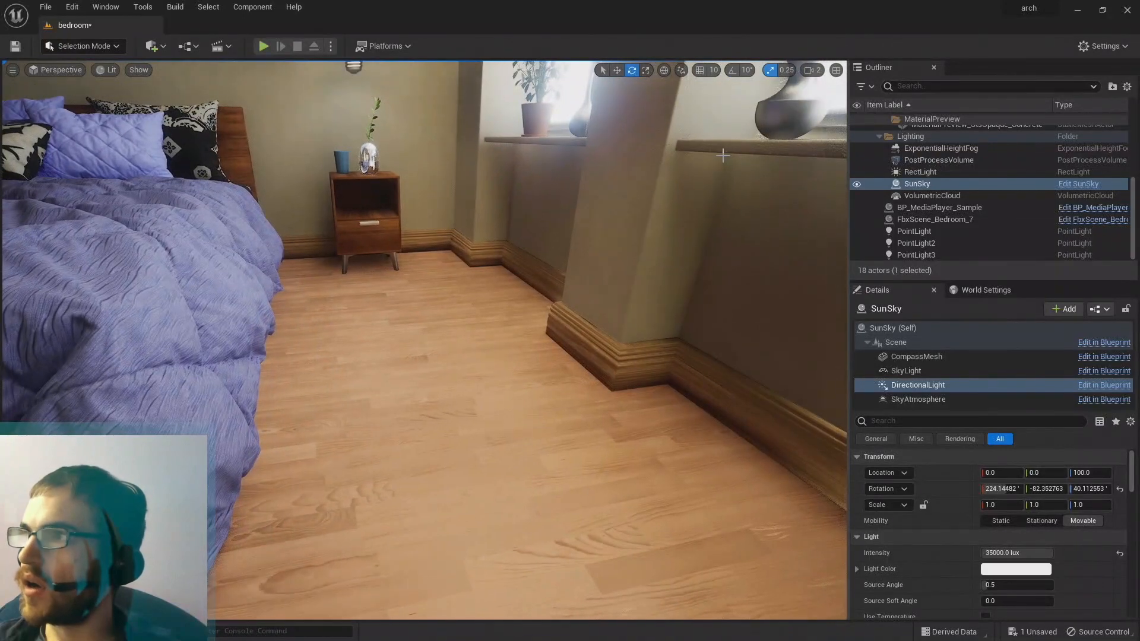
Select the FbxScene_Bedroom_7 actor and view the bed and windows from across the room.
click(919, 220)
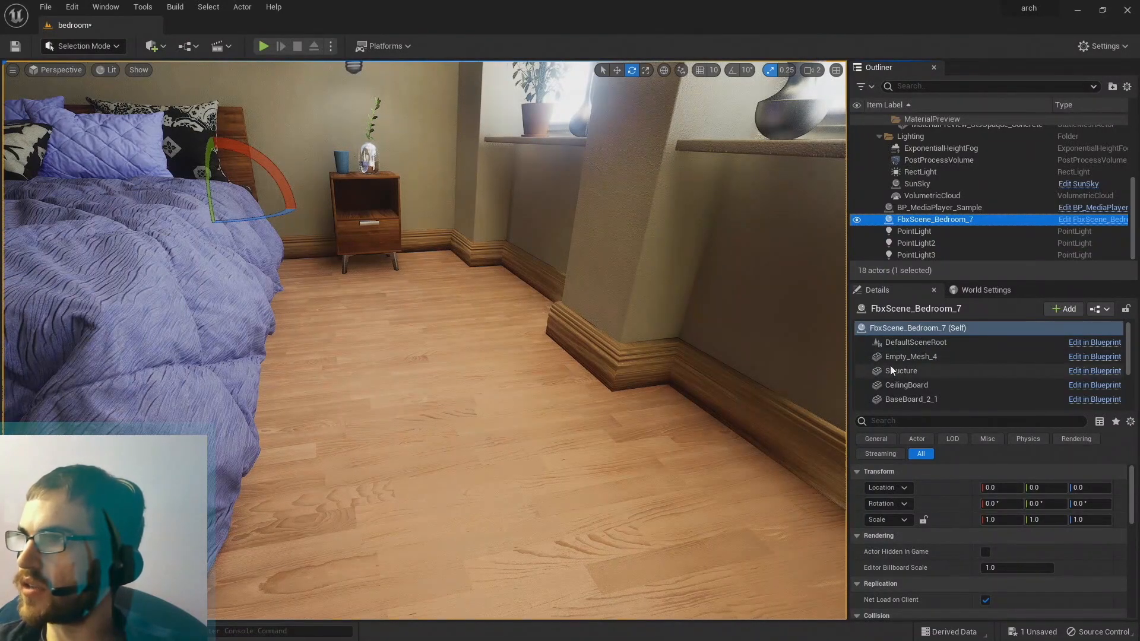
right_drag(718, 326, 626, 281)
key(s)
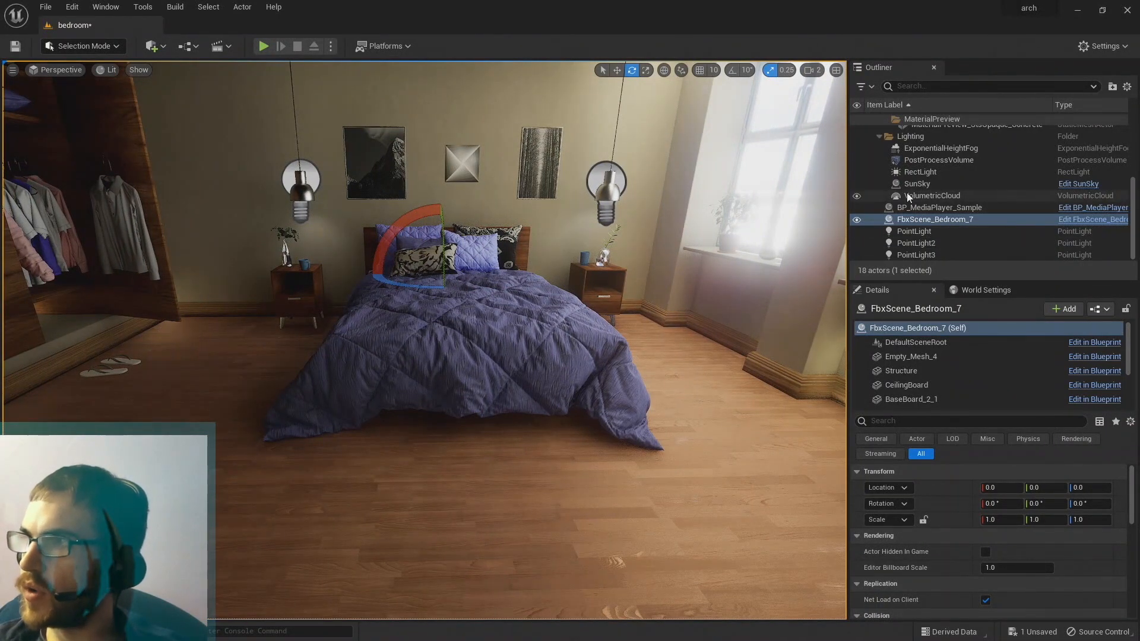
right_drag(370, 282, 464, 279)
right_drag(596, 318, 571, 323)
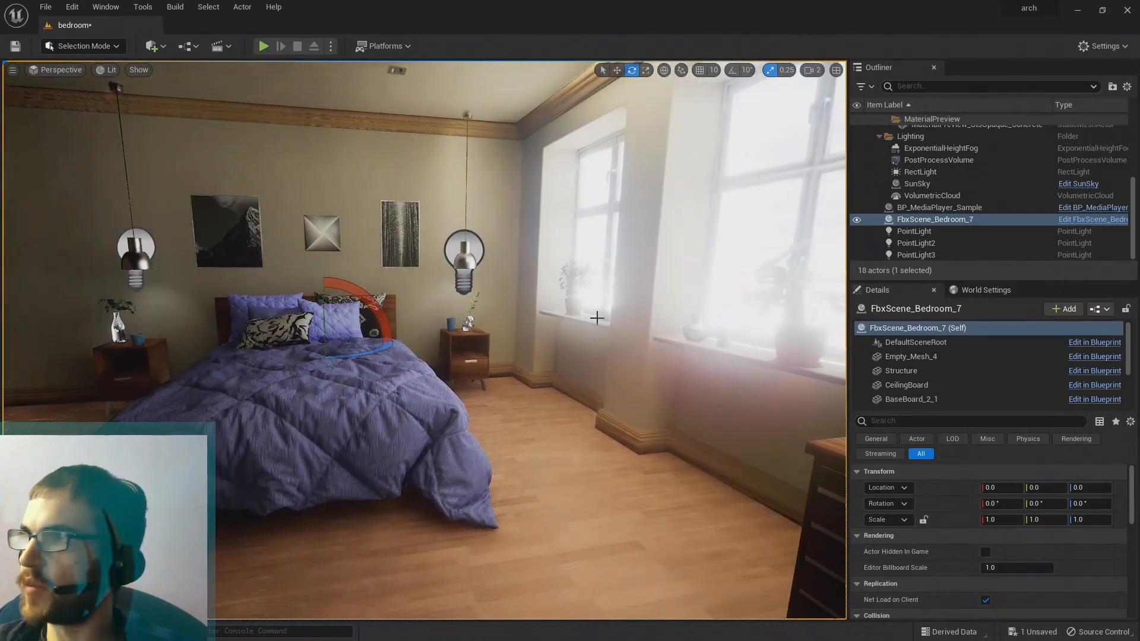
click(912, 233)
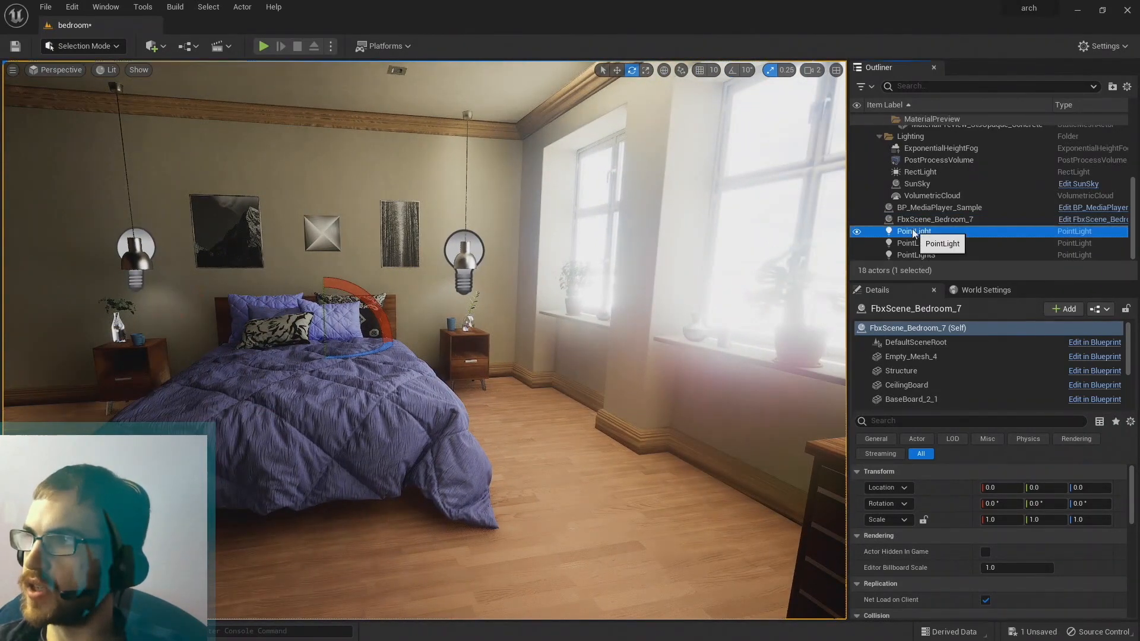
click(914, 221)
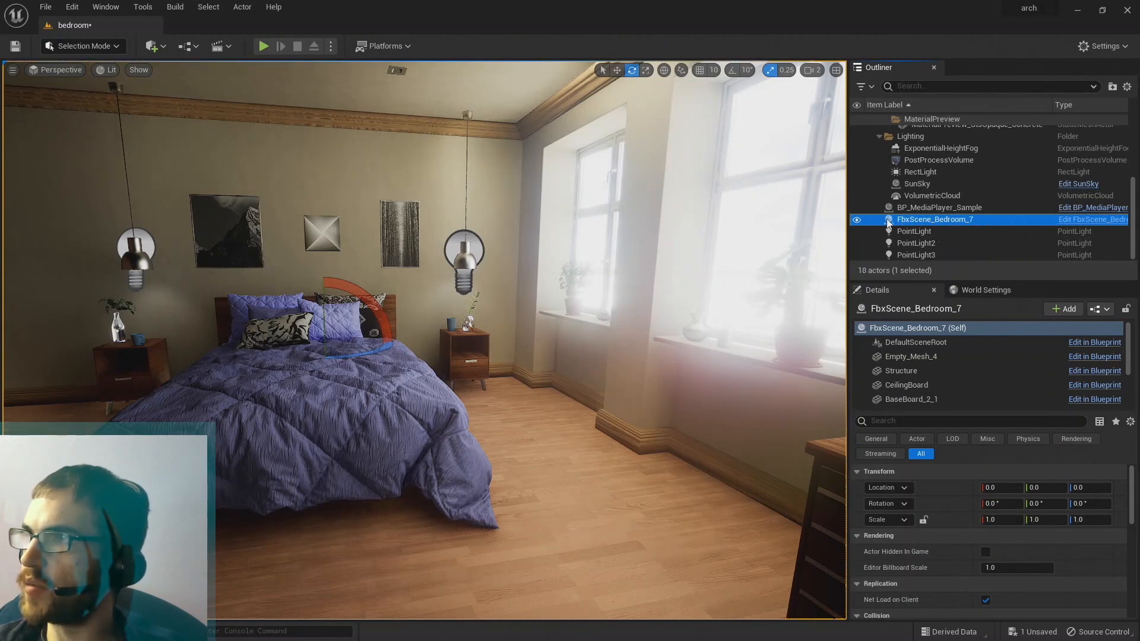
Select the Structure and CeilingBoard components of FbxScene_Bedroom_7 in turn to see which meshes each covers.
click(914, 359)
click(911, 371)
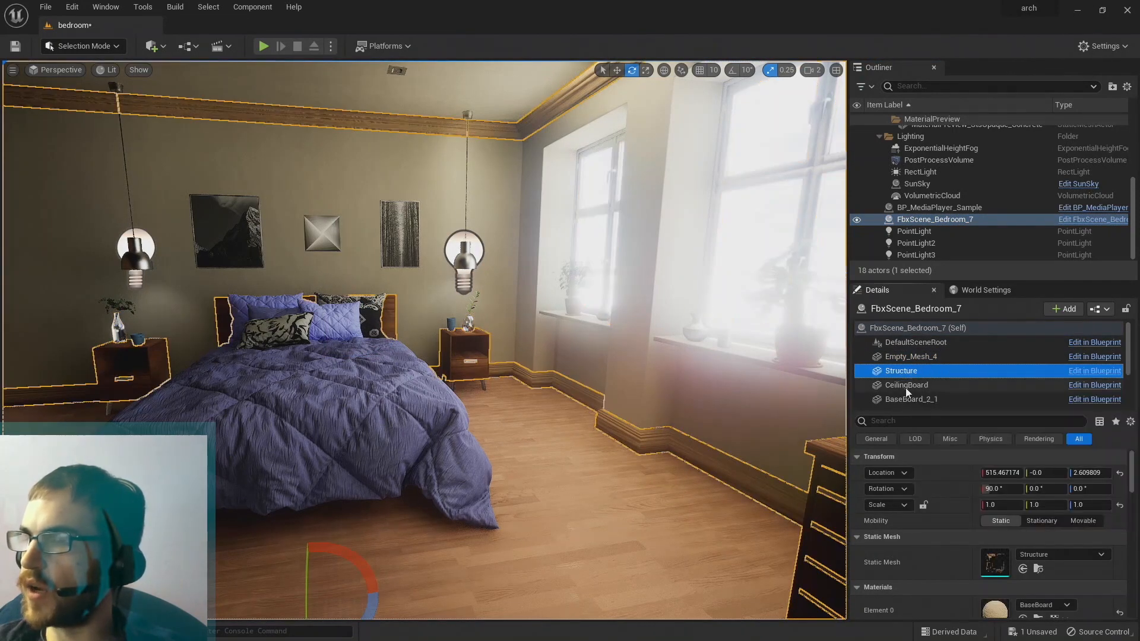
click(907, 385)
scroll(424, 340, up, 3)
scroll(405, 558, down, 2)
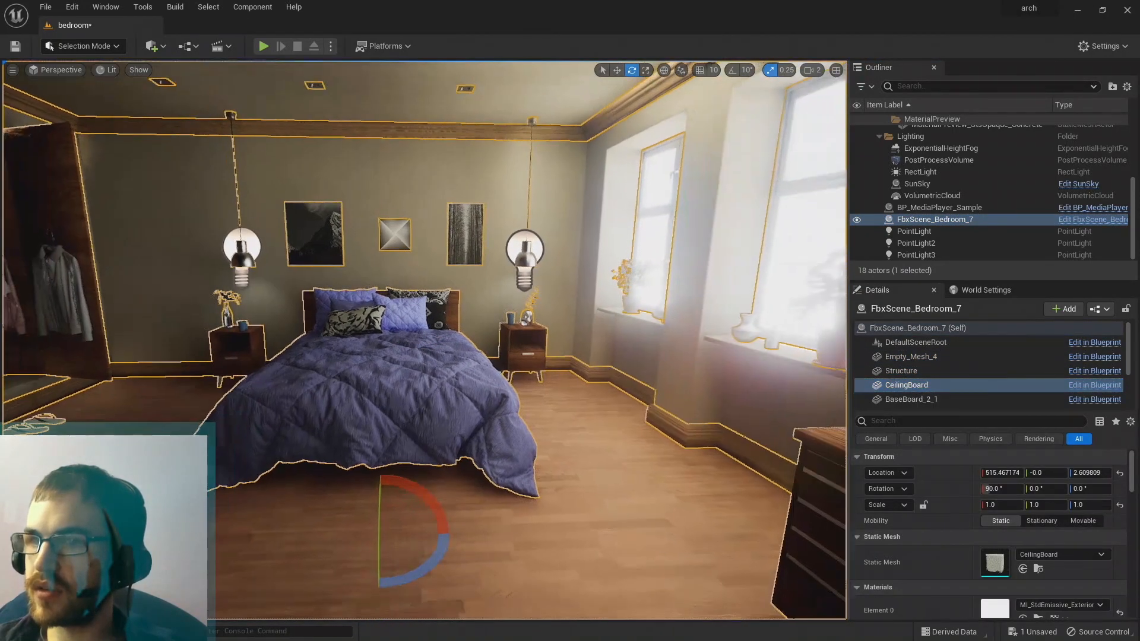
Try moving the CeilingBoard component sideways through the room and undo the move.
key(r)
key(w)
drag(341, 540, 480, 532)
key(ctrl+z)
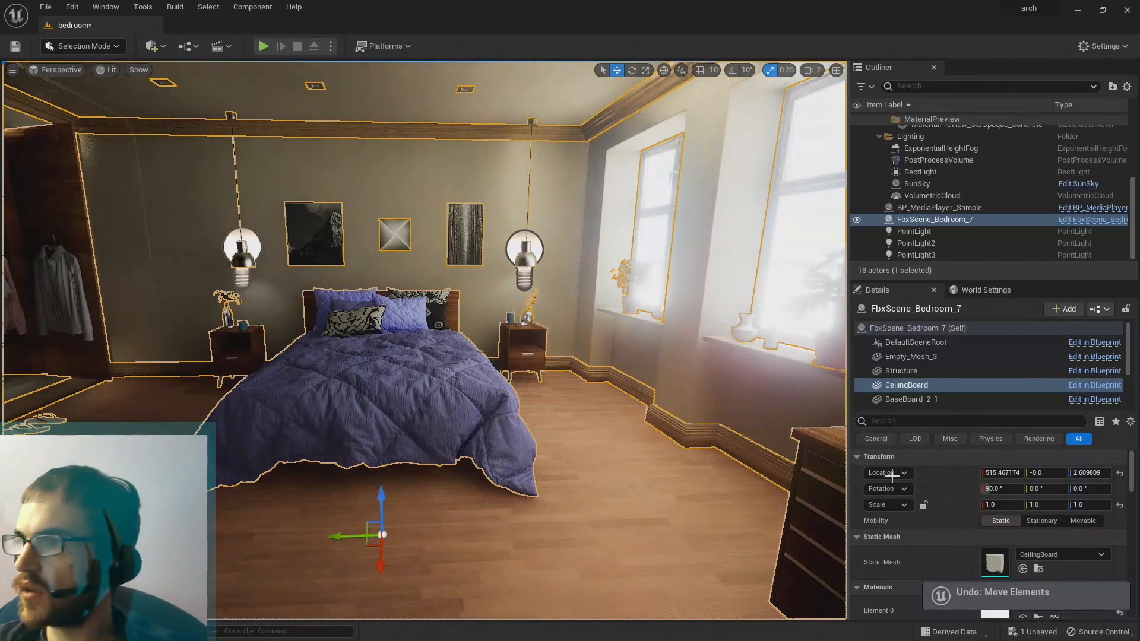
Select the BaseBoard_2_1 component, enlarge its property area and examine the list of material elements assigned to it.
click(909, 399)
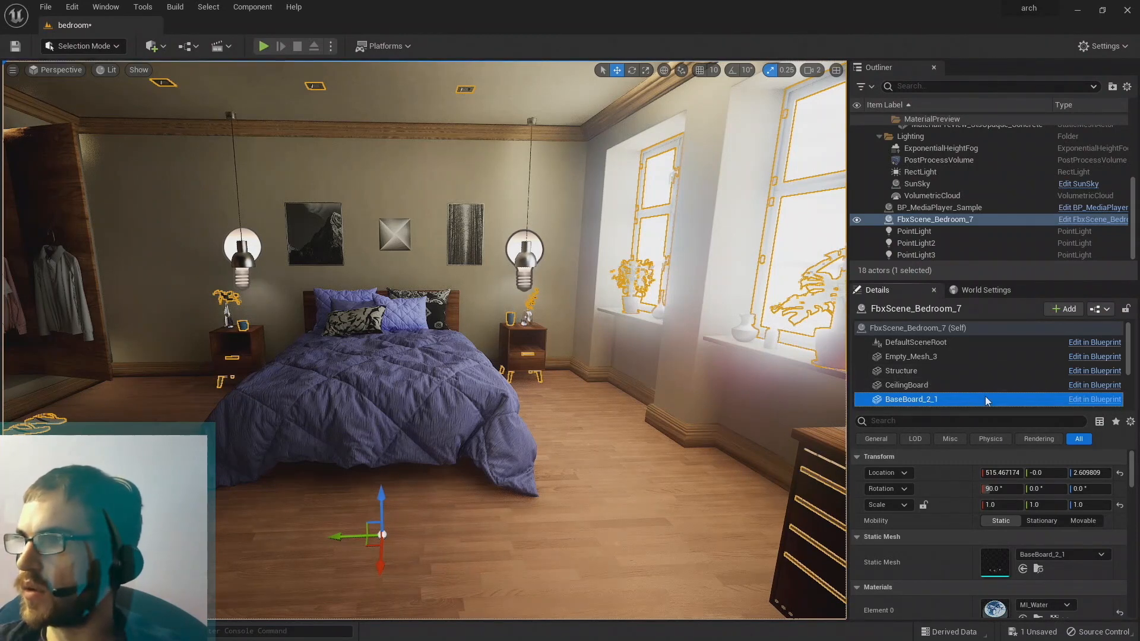
scroll(985, 397, down, 2)
scroll(961, 386, down, 2)
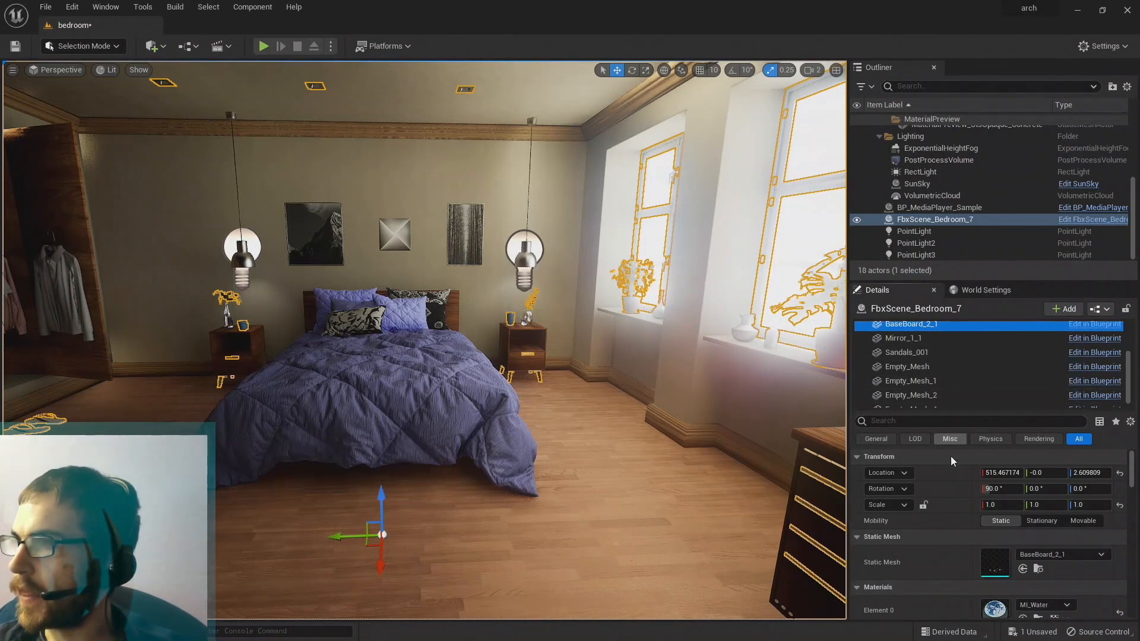
scroll(947, 462, down, 3)
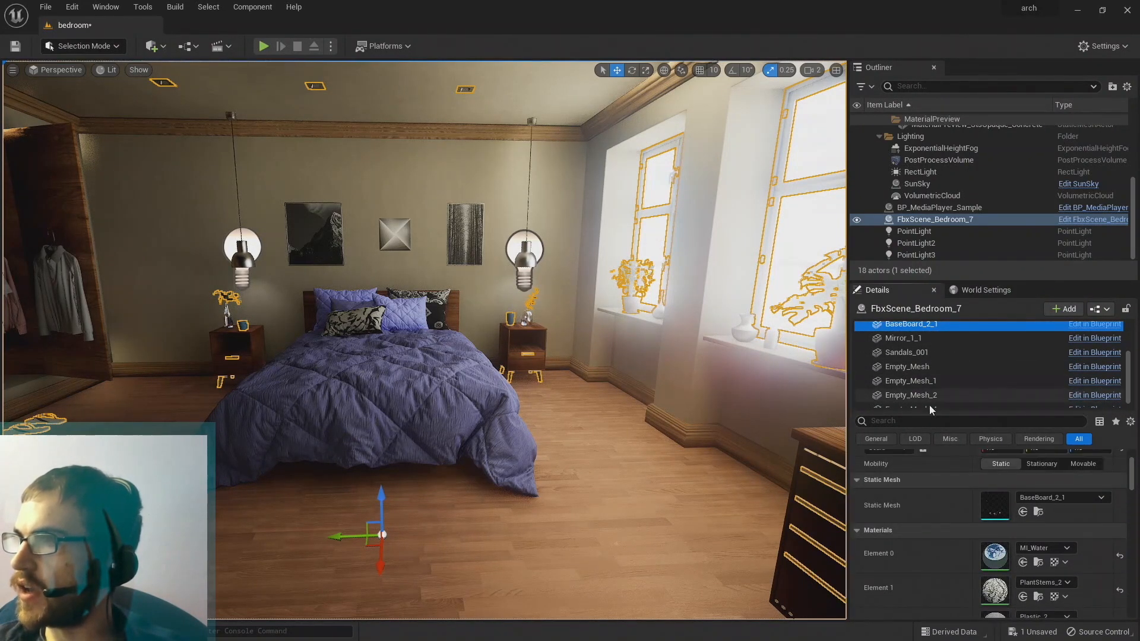
drag(944, 297, 948, 256)
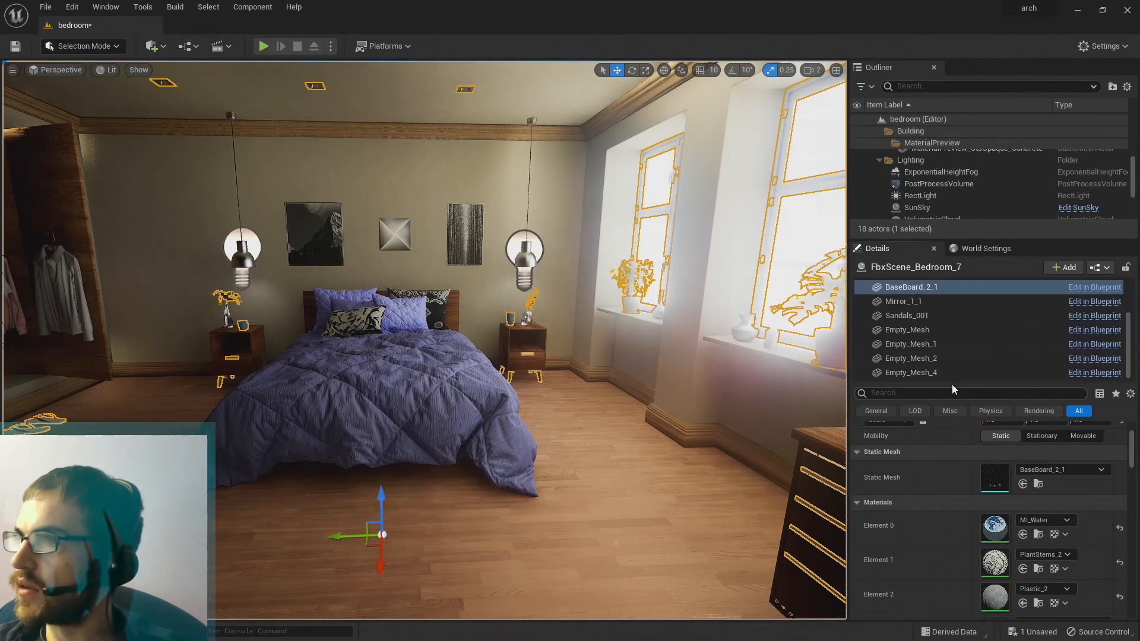
drag(952, 384, 952, 349)
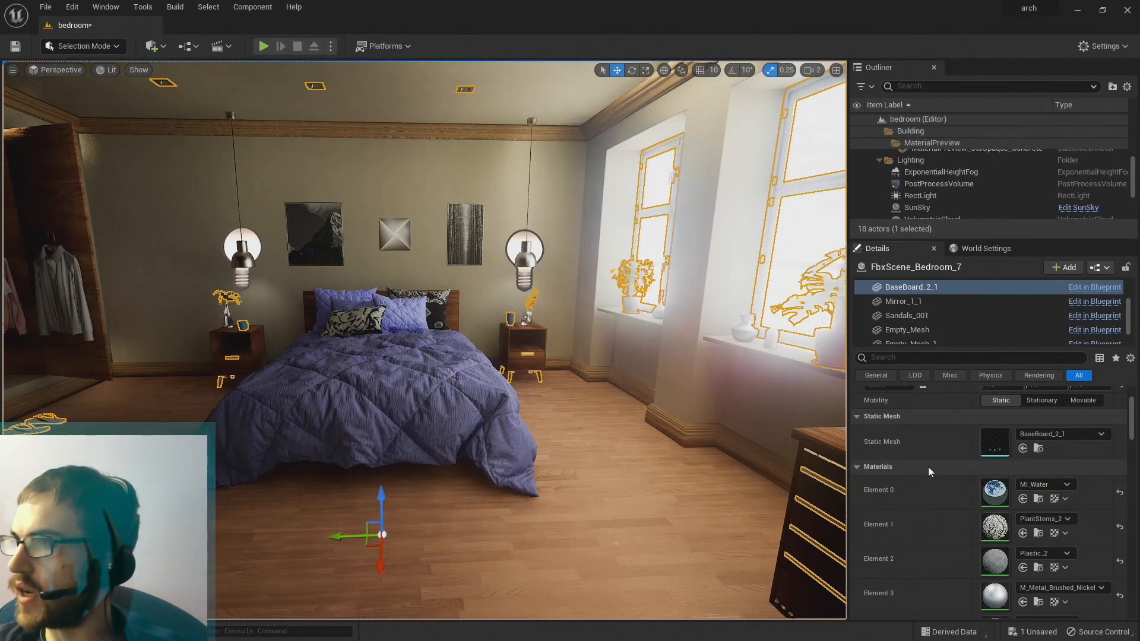
scroll(928, 467, down, 3)
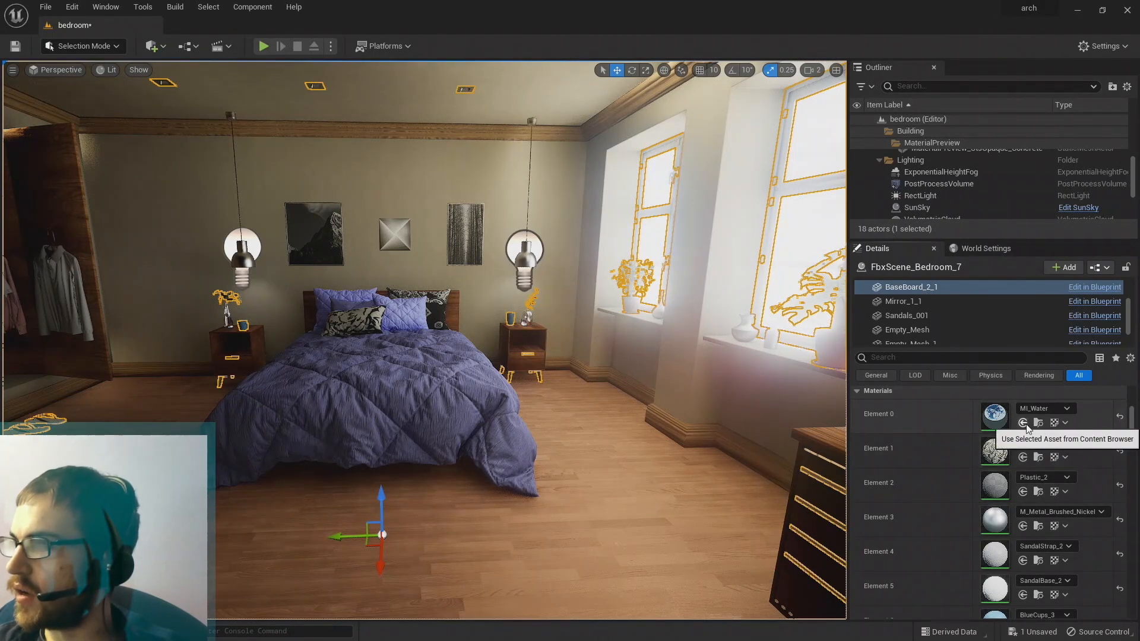
scroll(1034, 449, down, 1)
scroll(1034, 448, down, 6)
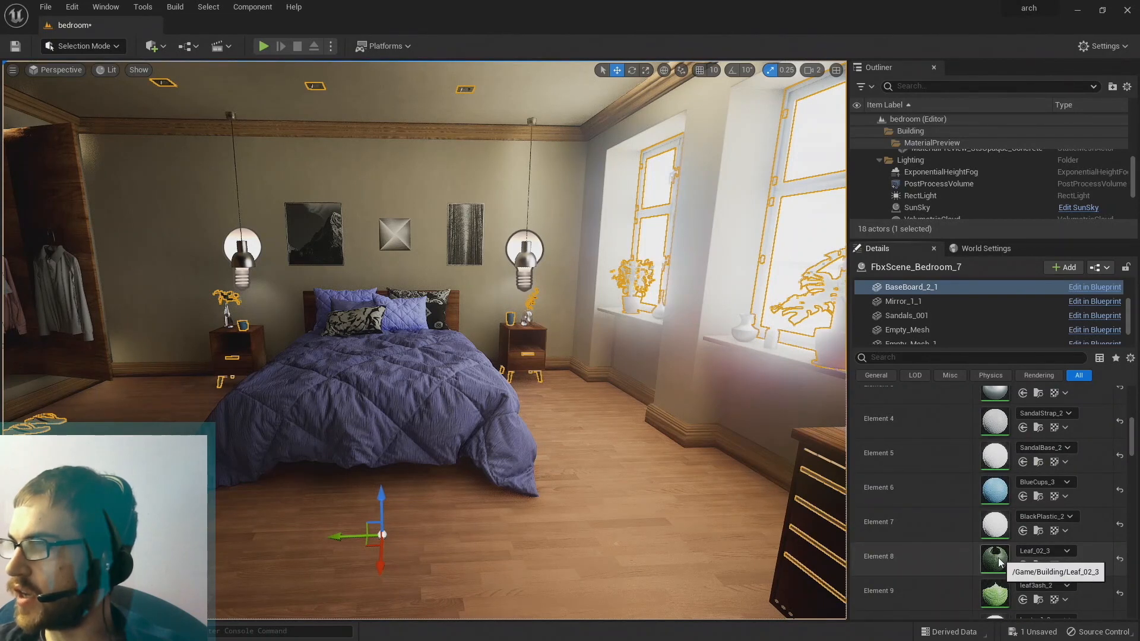
scroll(1000, 567, down, 2)
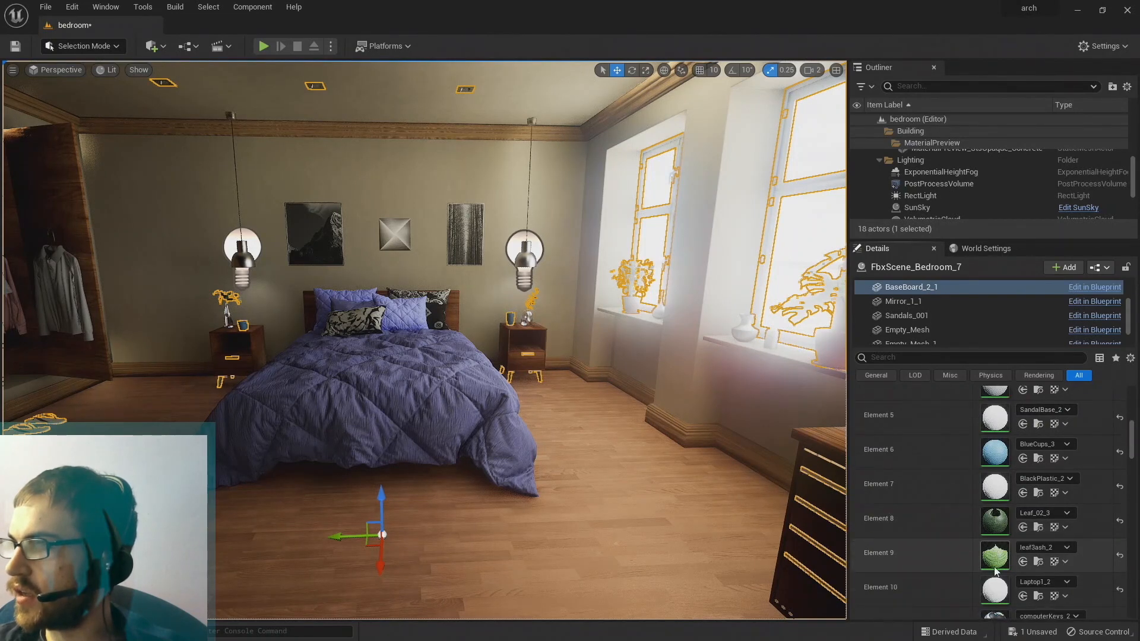
Open the Leaf_02_3 material from Element 8 and bring all its texture samples and the result node into view.
double_click(993, 521)
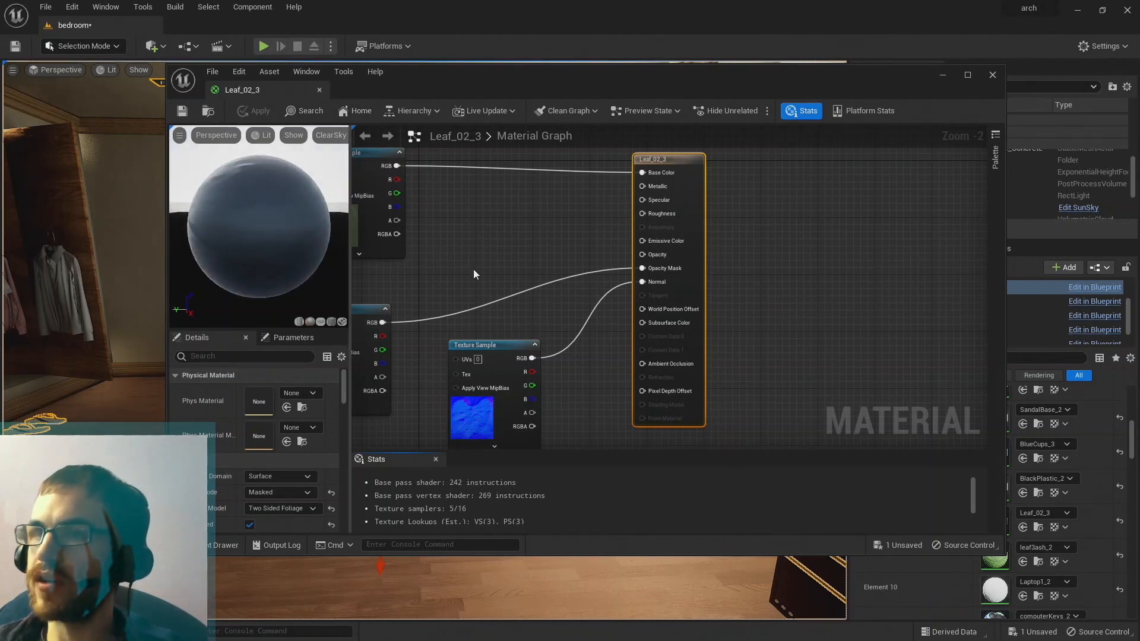
scroll(474, 271, down, 1)
scroll(474, 265, down, 2)
right_drag(467, 248, 563, 247)
scroll(555, 257, up, 2)
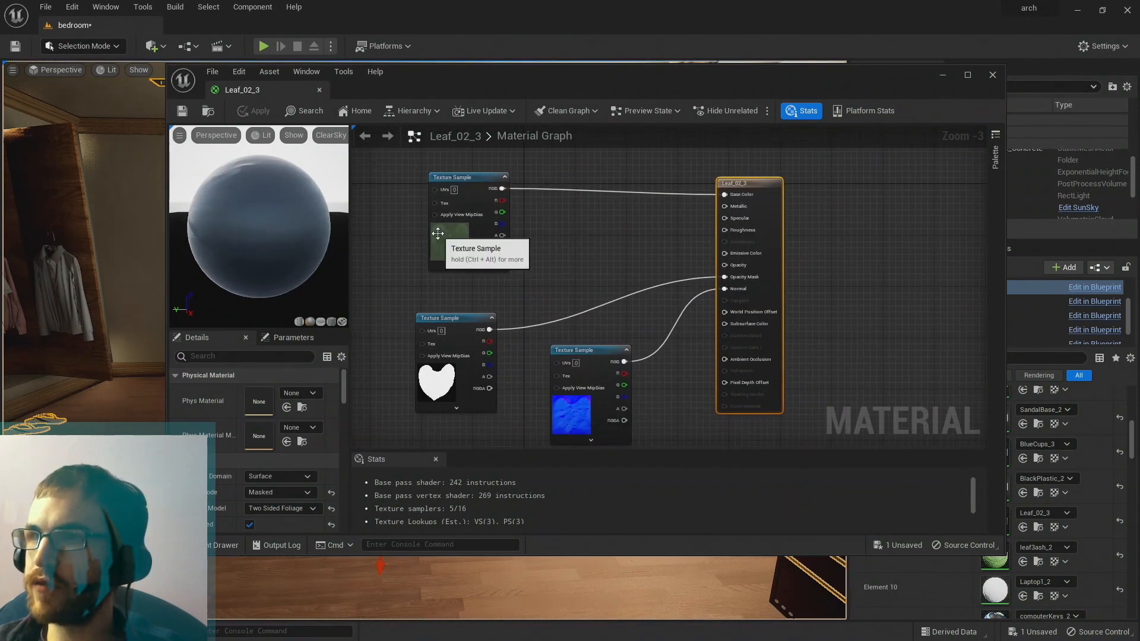
Shift the result node, normal map sample and green leaf colour sample slightly in the Leaf_02_3 graph, checking the heart-shaped mask sample.
mouse_move(782, 283)
mouse_down()
mouse_move(817, 291)
mouse_move(770, 290)
mouse_up()
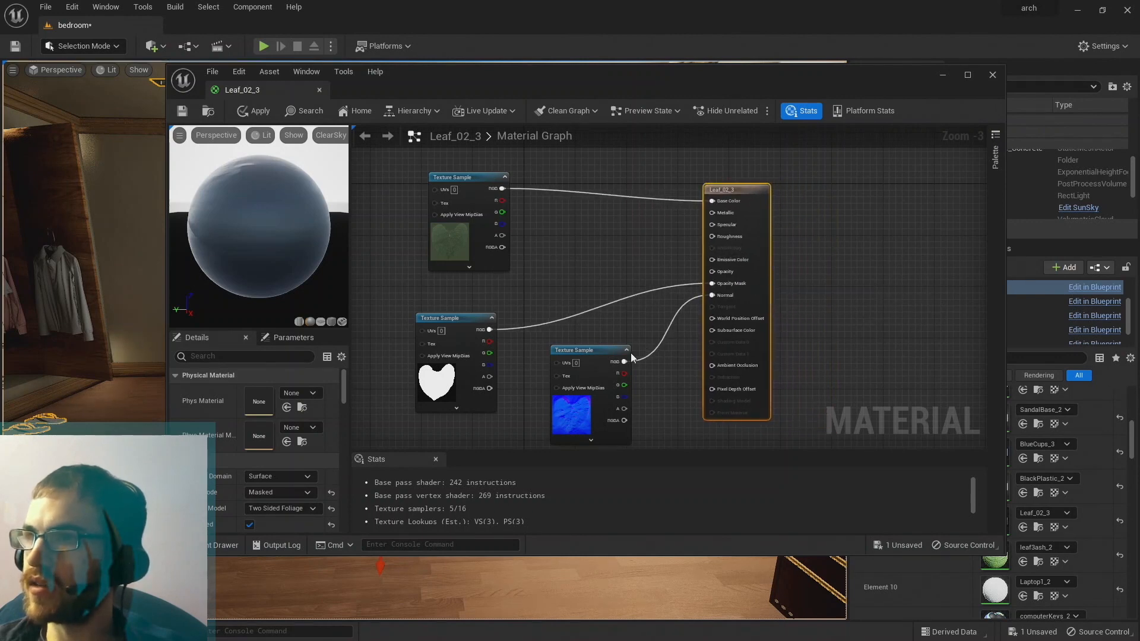
mouse_move(599, 350)
mouse_down()
mouse_move(568, 263)
mouse_move(585, 339)
mouse_up()
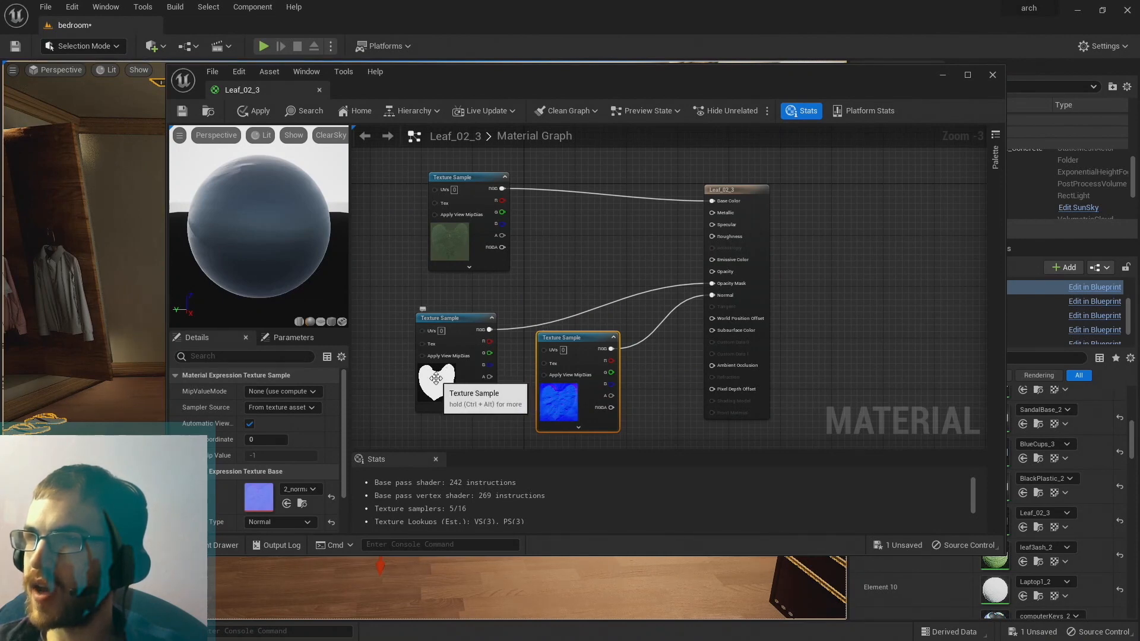
click(447, 373)
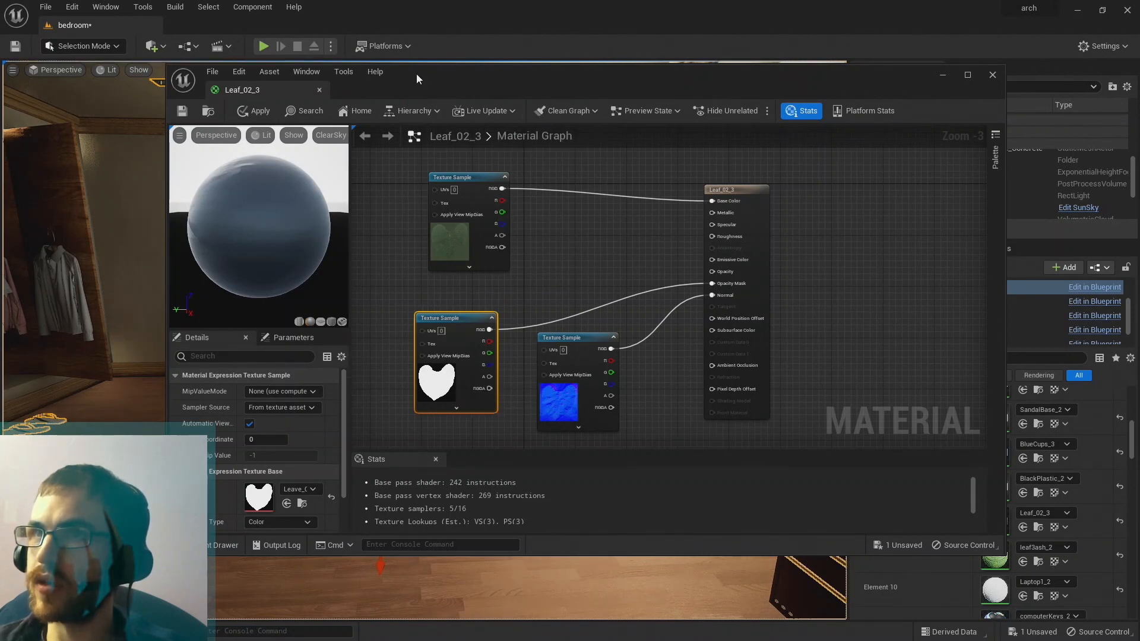
mouse_move(469, 186)
mouse_down()
mouse_move(456, 166)
mouse_move(475, 173)
mouse_up()
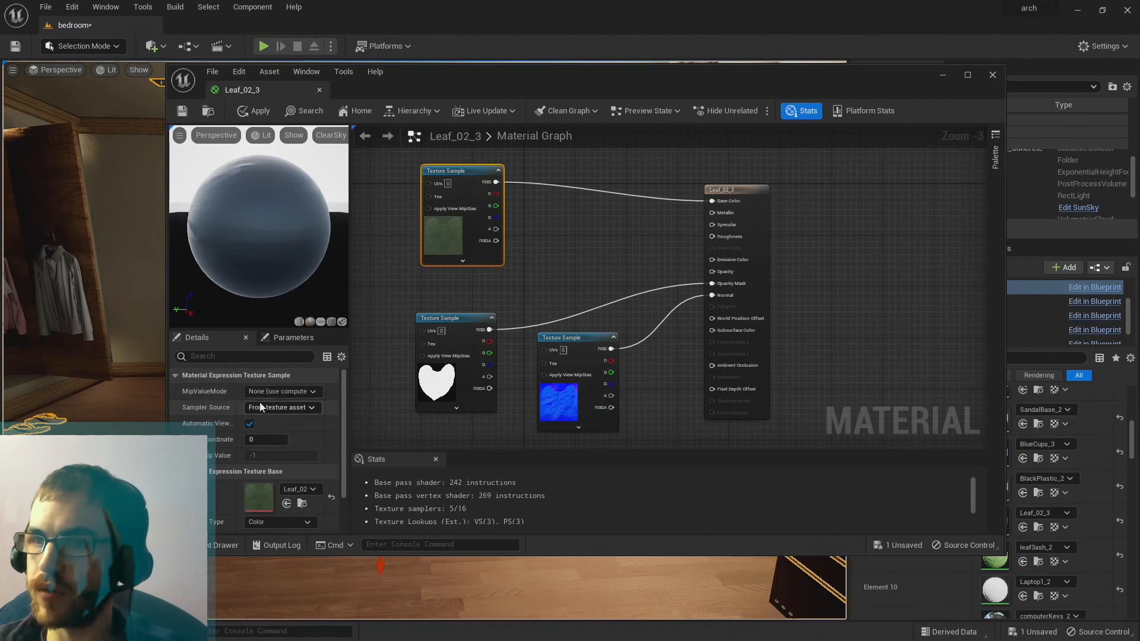
Select the Leaf_02_3 result node and review its blend mode, shading model and two-sided settings.
scroll(259, 401, down, 2)
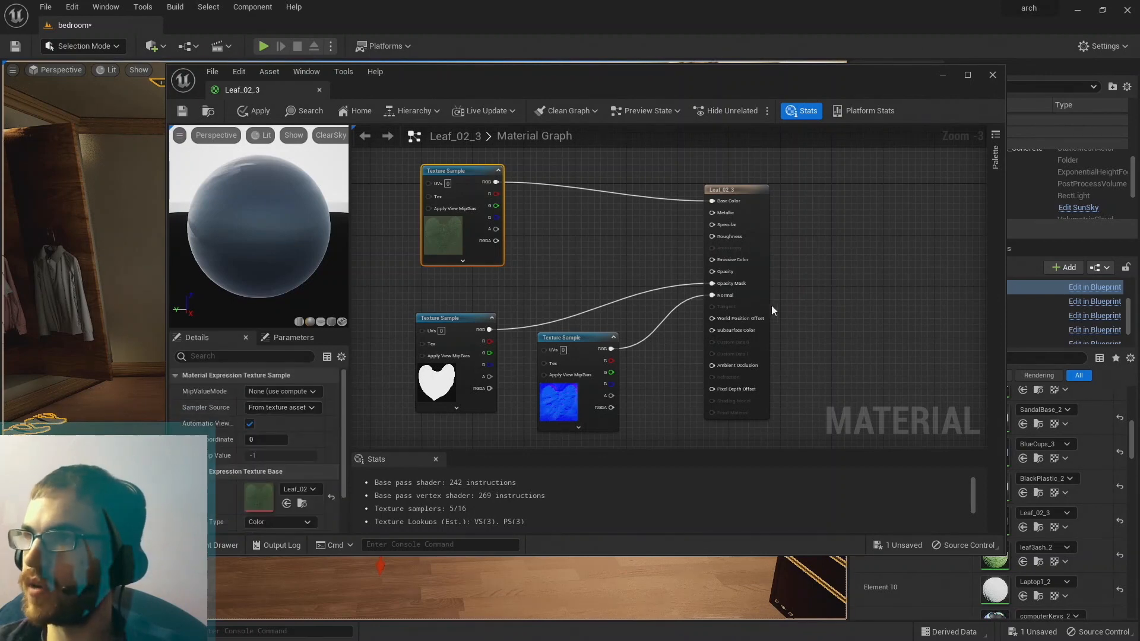
click(761, 279)
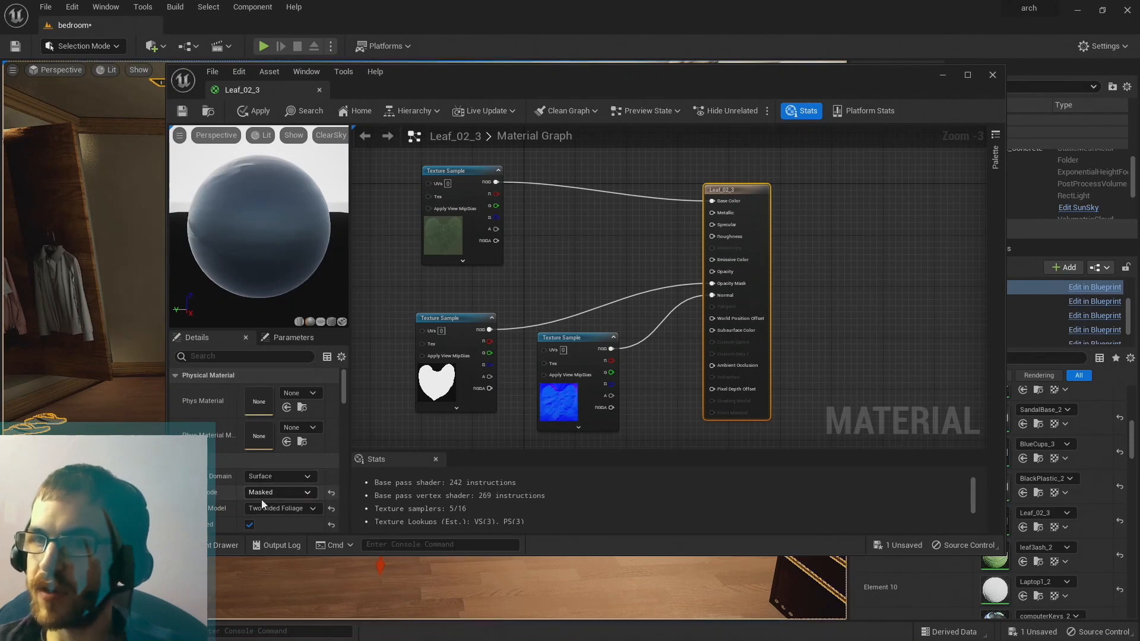
scroll(229, 506, down, 2)
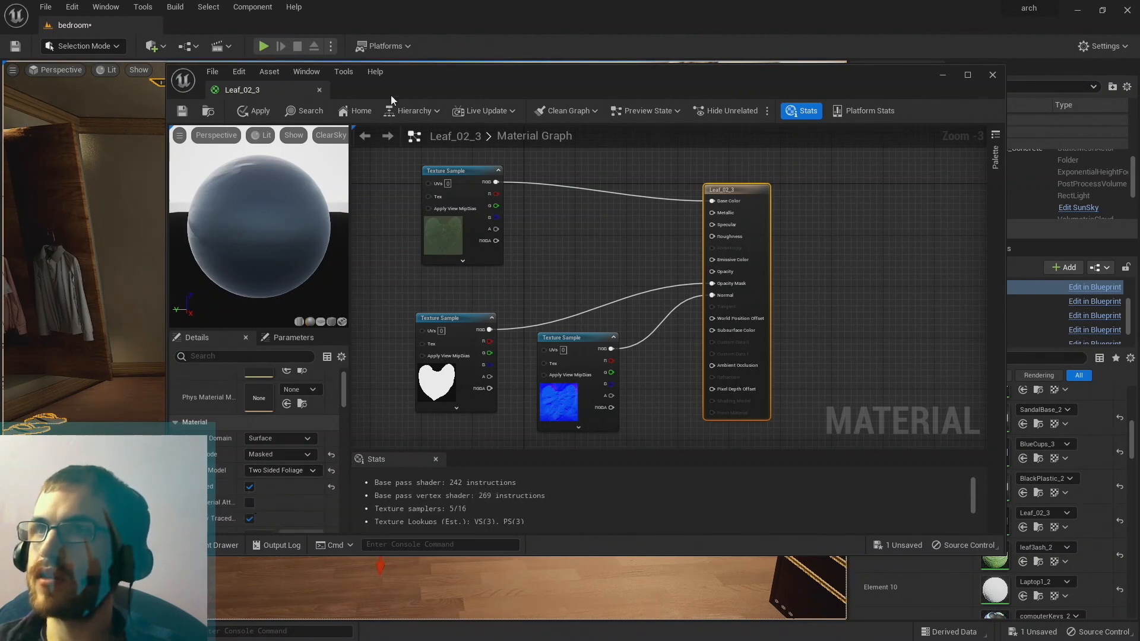
Move the material editor aside and inspect the leafy plant in the vase on the nightstand up close.
drag(406, 73, 604, 88)
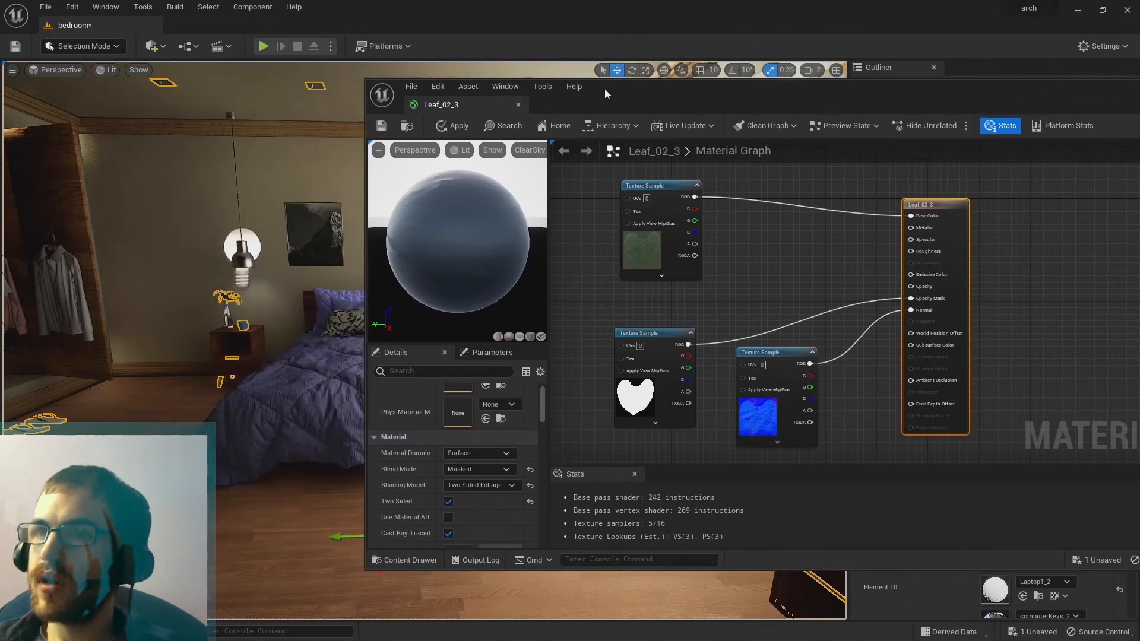
right_drag(184, 249, 296, 249)
right_drag(130, 275, 143, 296)
click(135, 297)
key(w)
key(f)
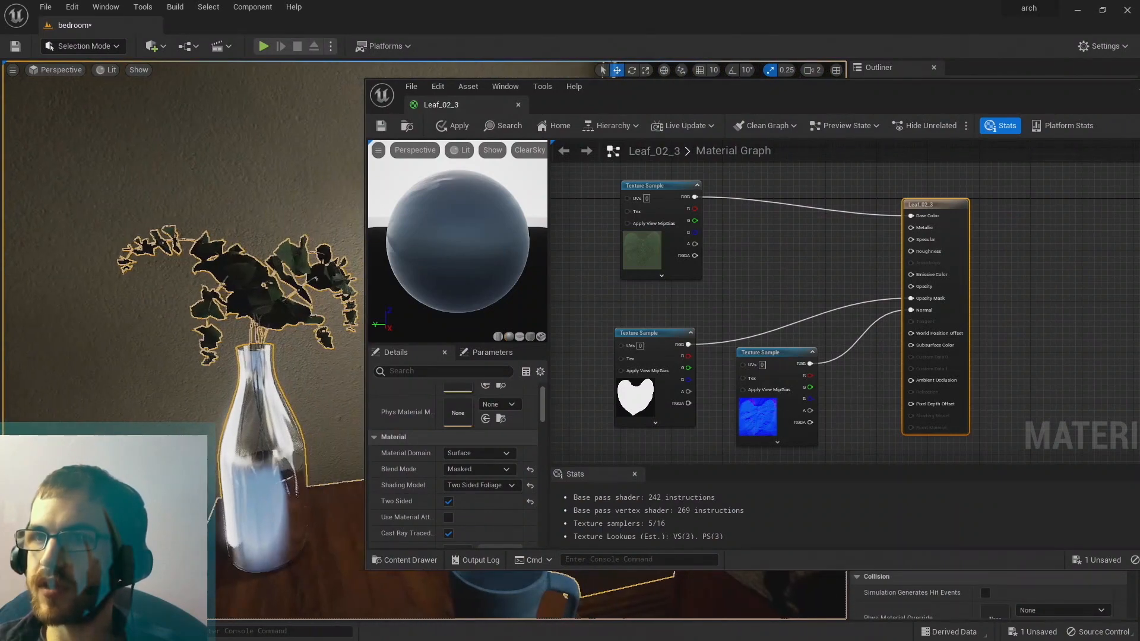
key(s)
right_drag(261, 297, 357, 303)
key(w)
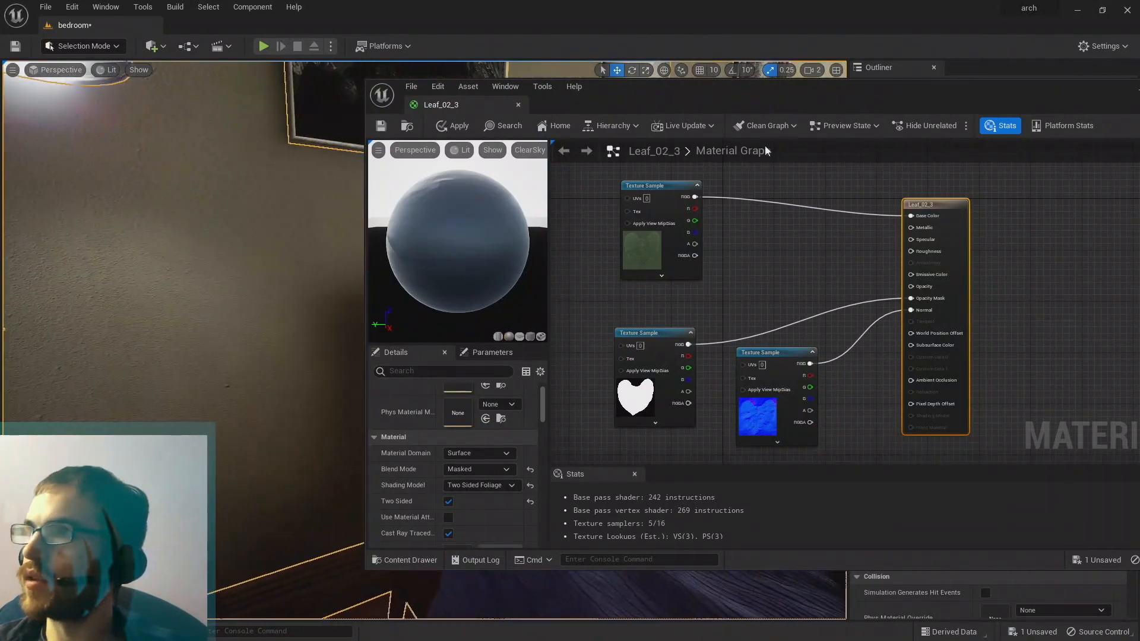
Bring the material editor back over the viewport, shift the heart-shaped opacity mask sample slightly and reselect the result node.
drag(796, 85, 525, 124)
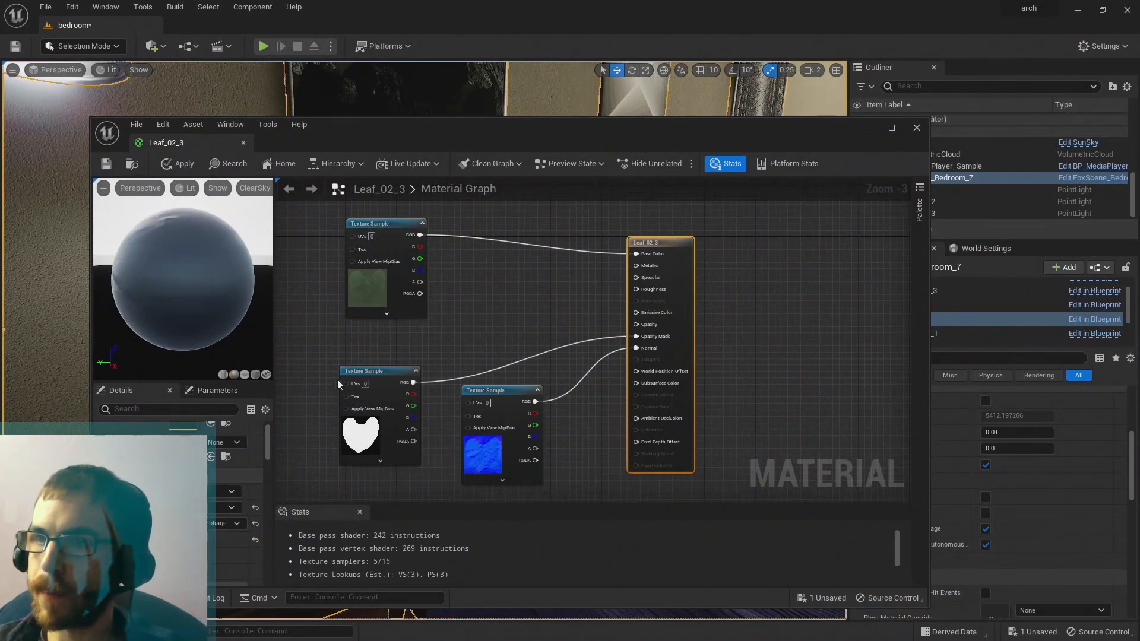
drag(365, 372, 343, 353)
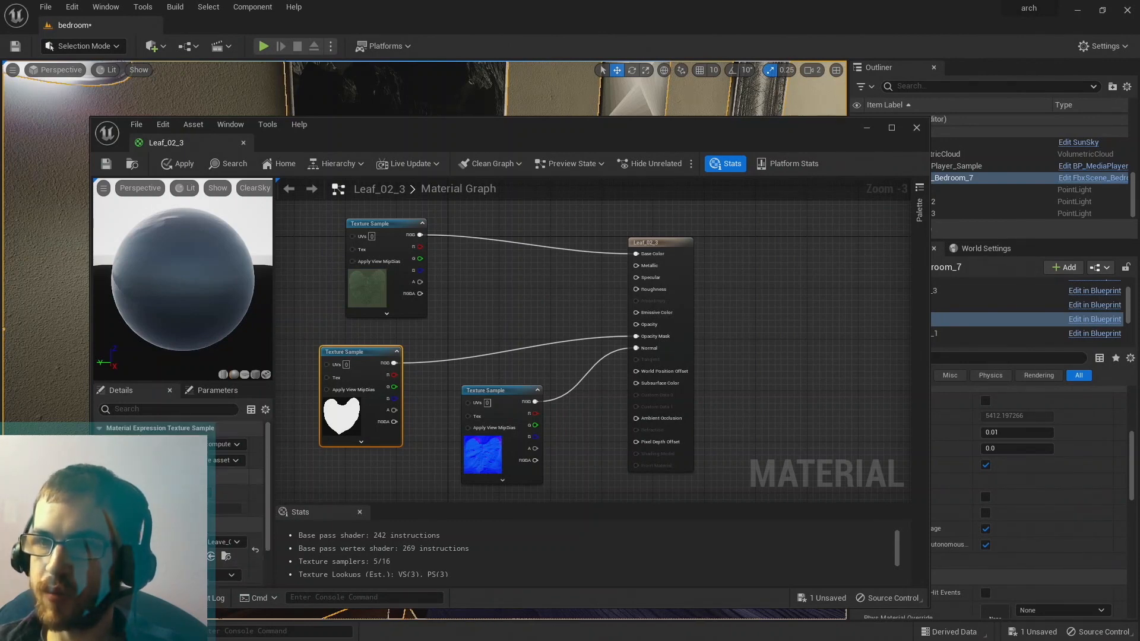
scroll(212, 497, down, 2)
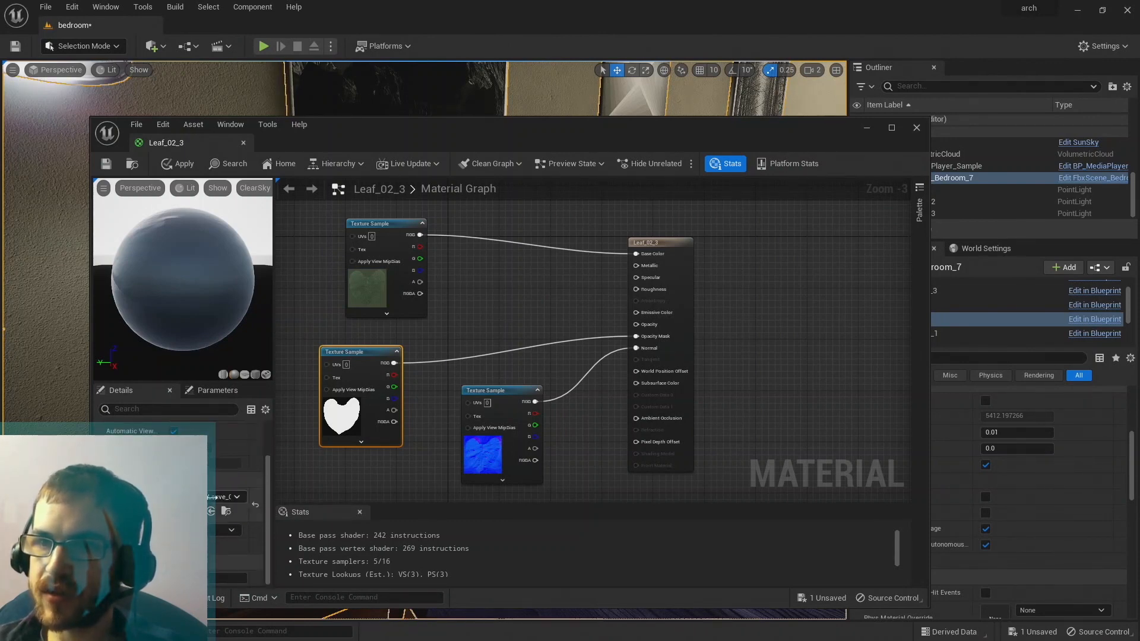
click(686, 353)
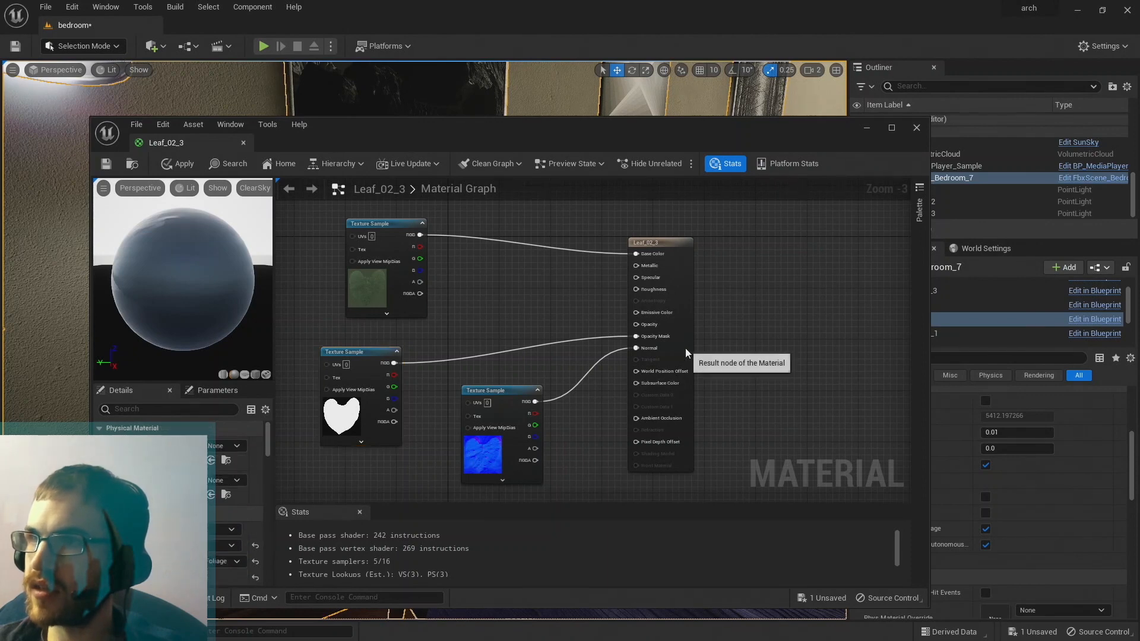
click(686, 353)
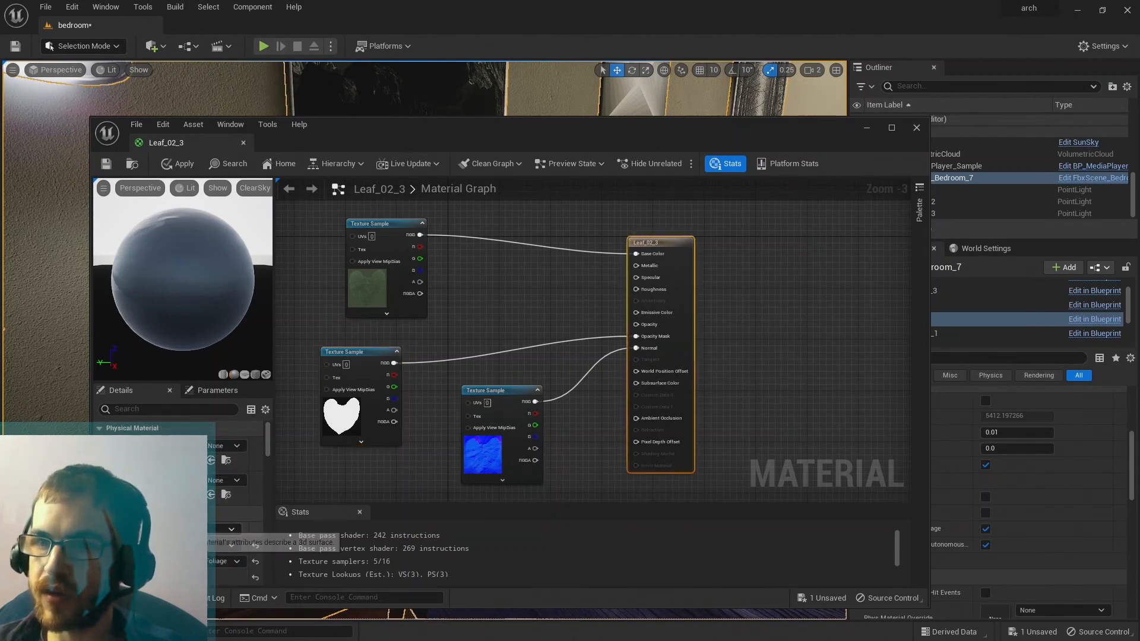
Try the Opaque blend mode on the Leaf_02_3 material and restore its previous Masked setting.
click(184, 545)
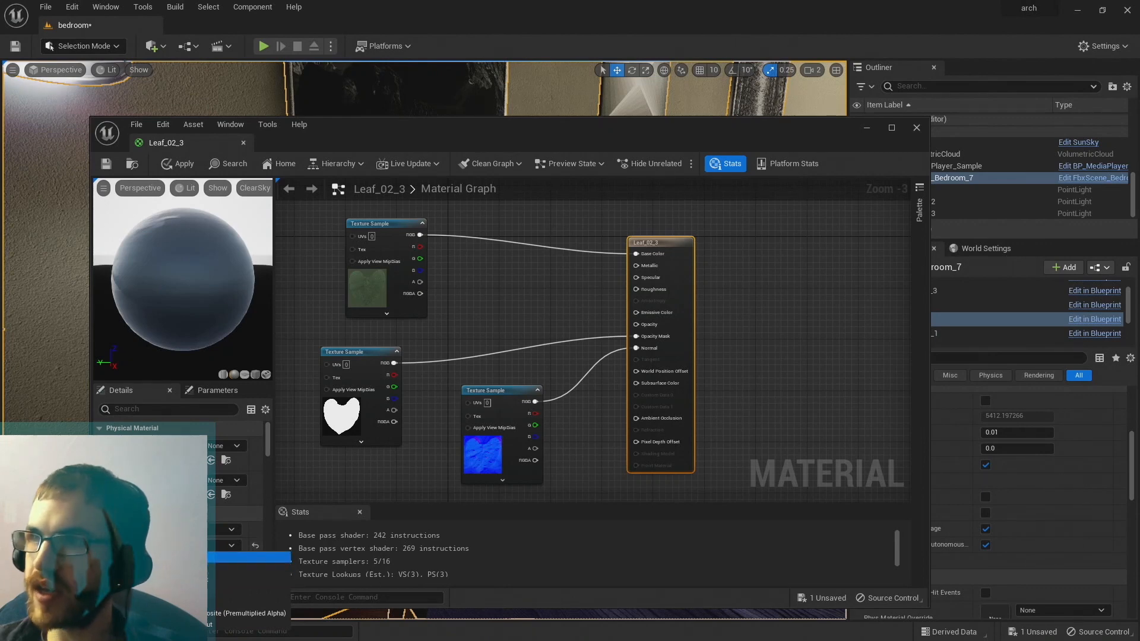
click(184, 556)
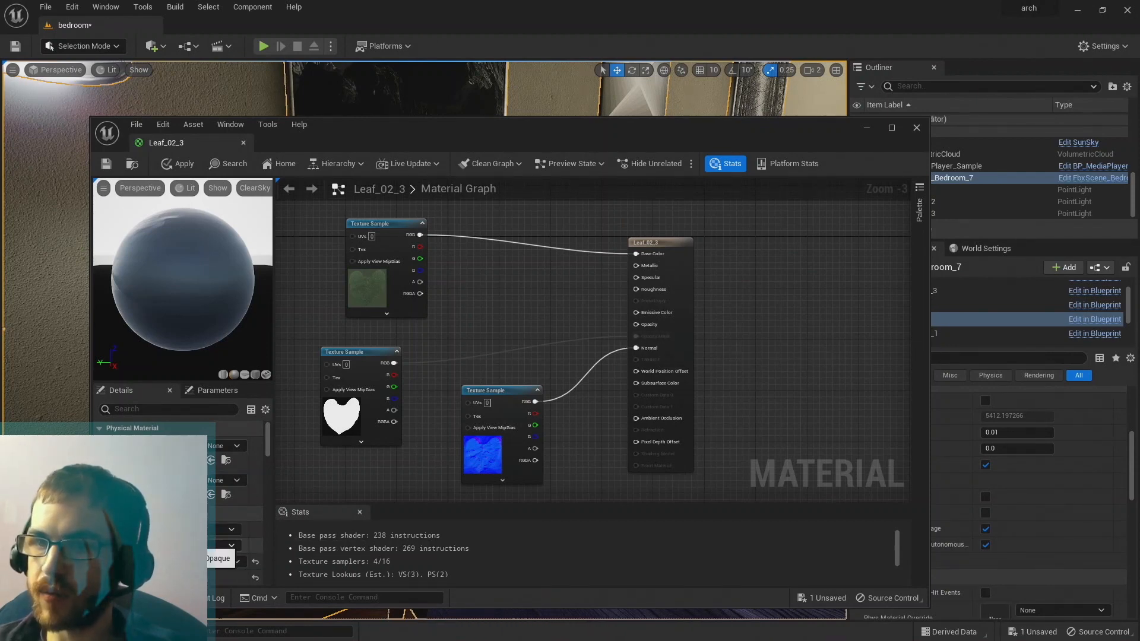
click(229, 561)
click(249, 569)
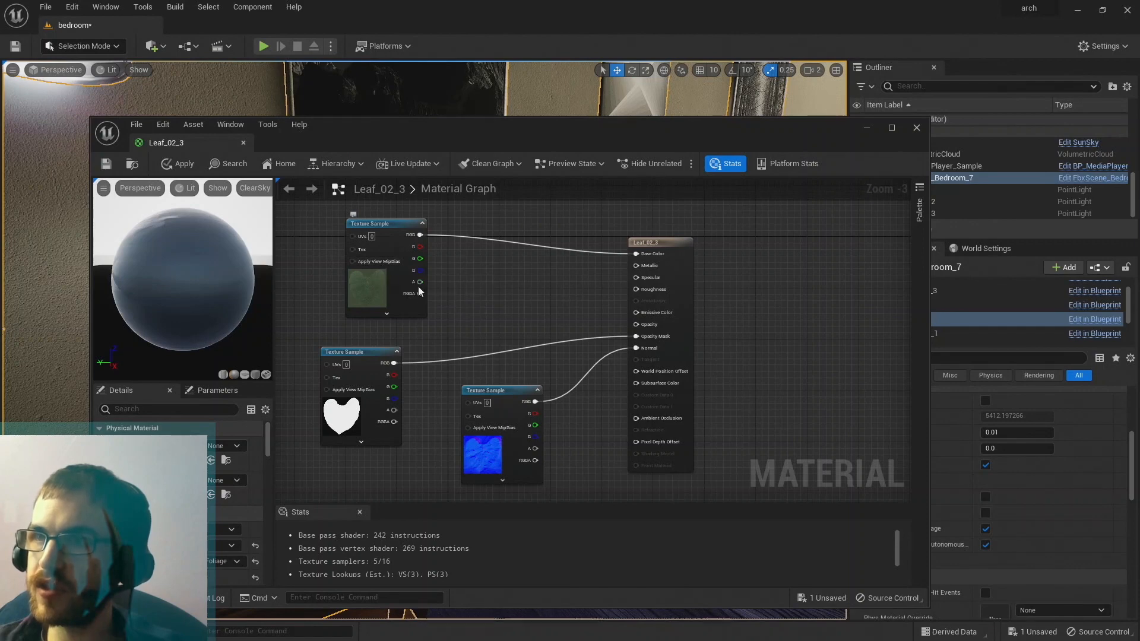
Close the Leaf_02_3 material and apply its changes to the original material.
drag(420, 285, 469, 274)
click(451, 346)
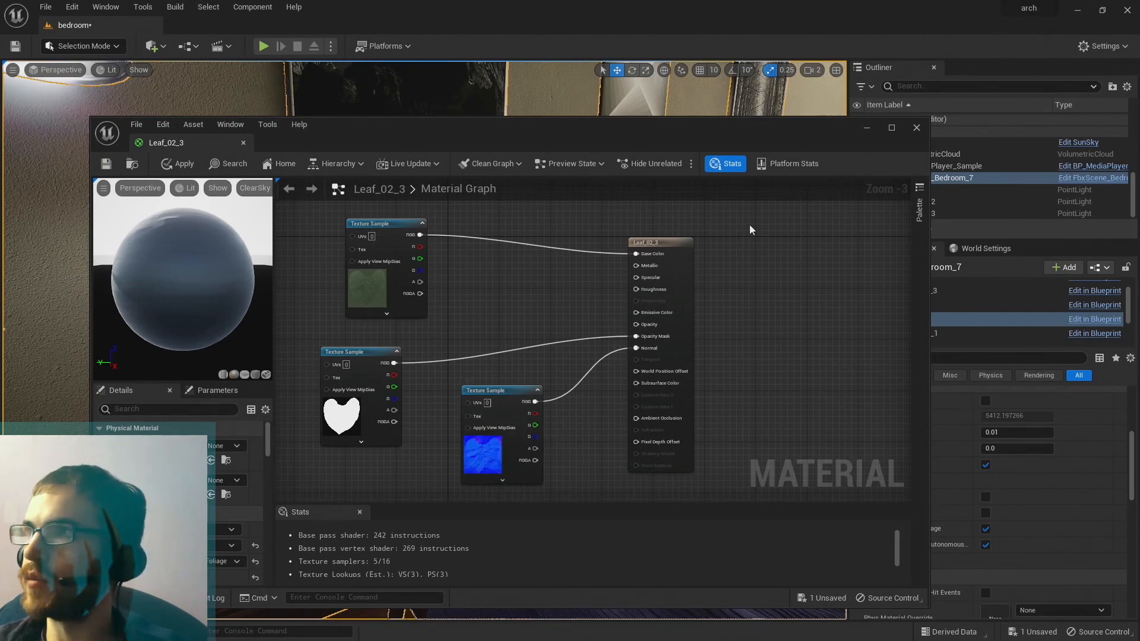
click(914, 128)
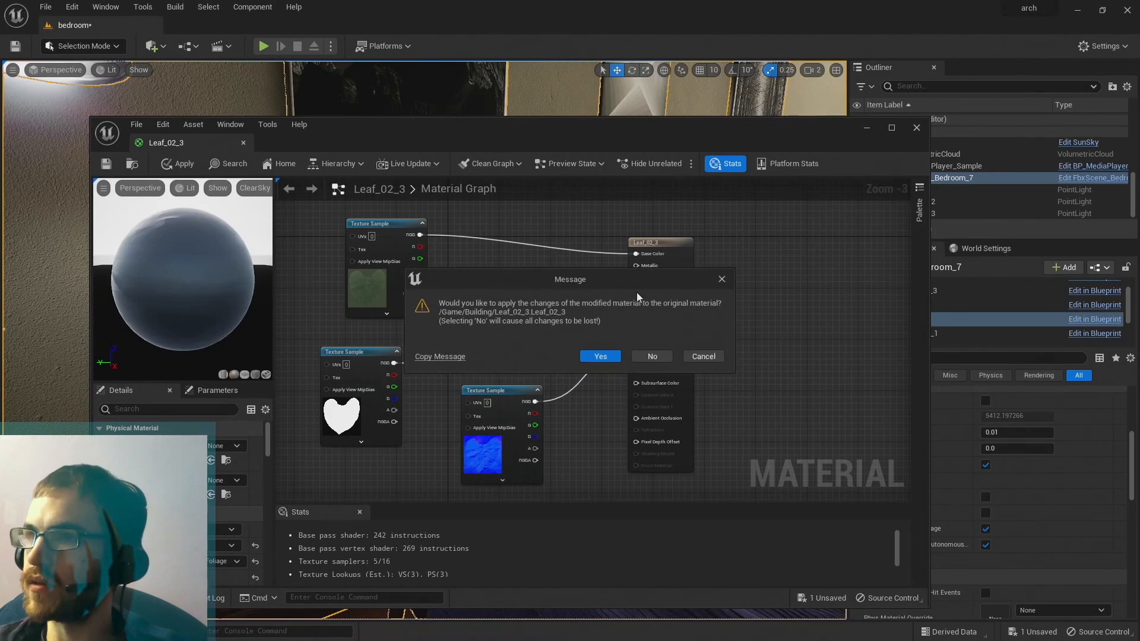
click(598, 358)
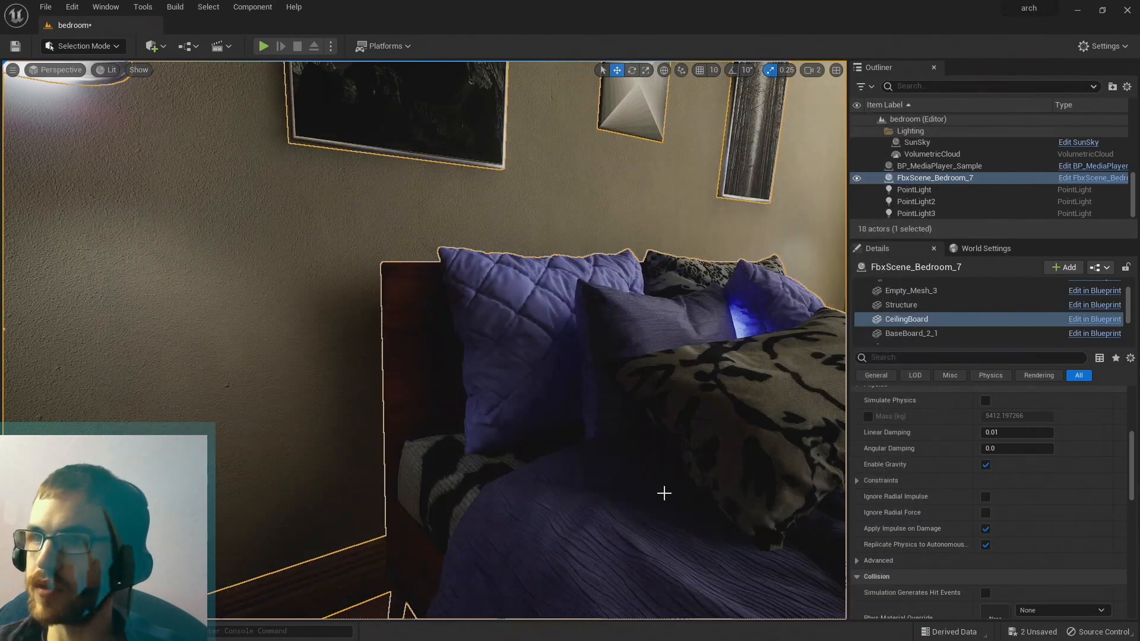
Turn the view towards the desk and windows, select the Structure component and look through its physics and collision properties.
right_drag(542, 429, 724, 409)
key(w)
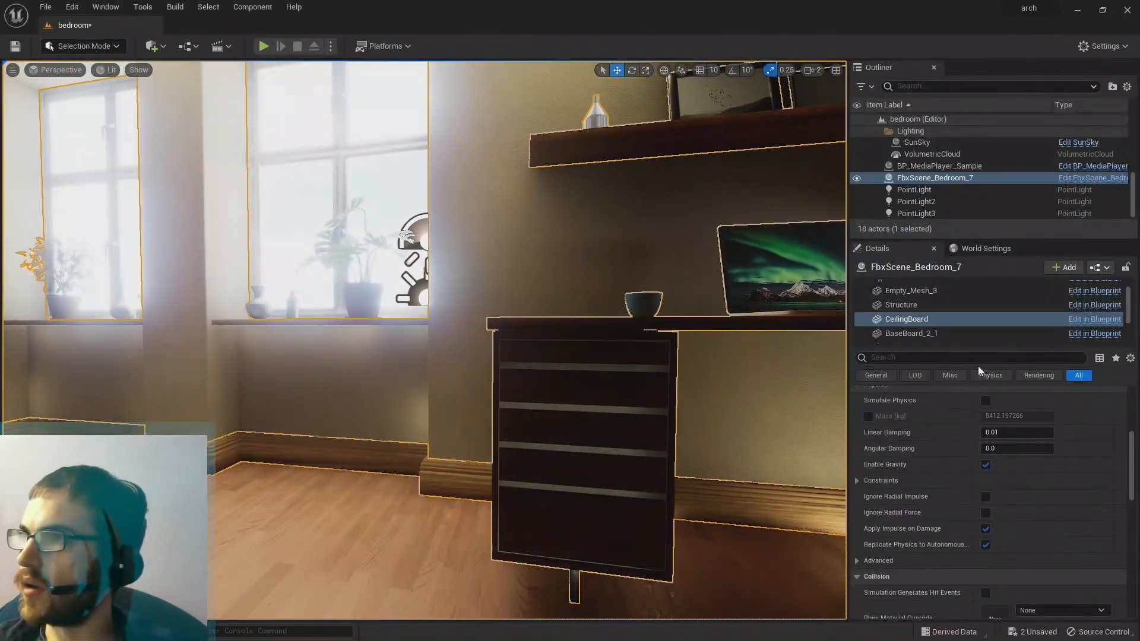
click(908, 304)
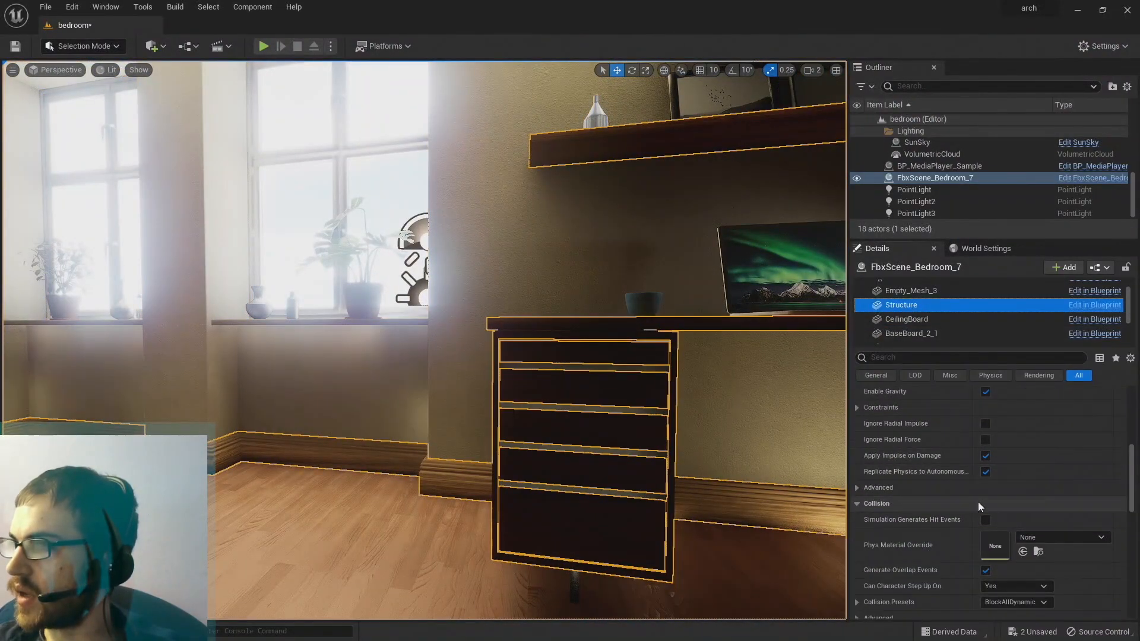
scroll(978, 501, down, 5)
scroll(971, 499, up, 4)
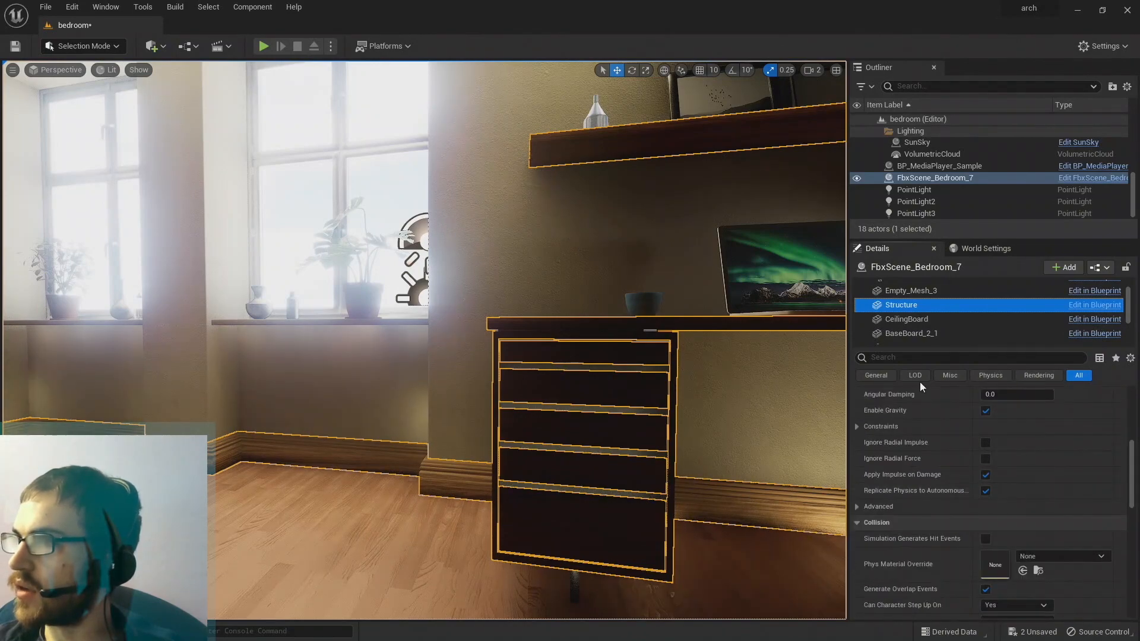
scroll(912, 328, up, 2)
Select the Empty_Mesh_3 component and look through its properties up to its static mesh and material elements.
click(912, 315)
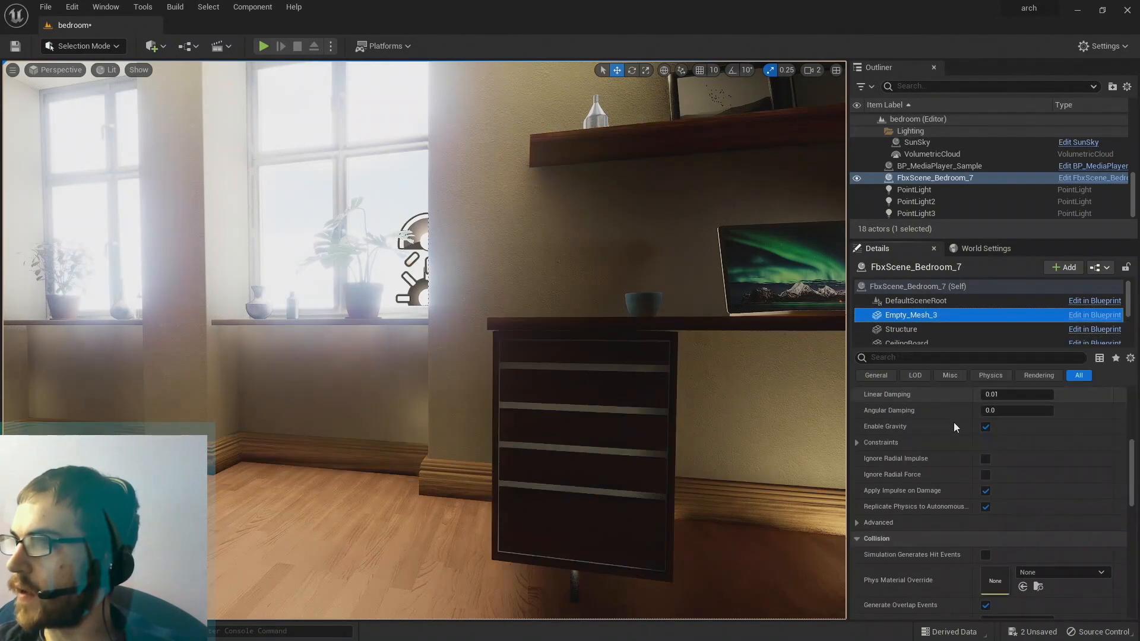
scroll(952, 427, down, 5)
scroll(953, 426, down, 10)
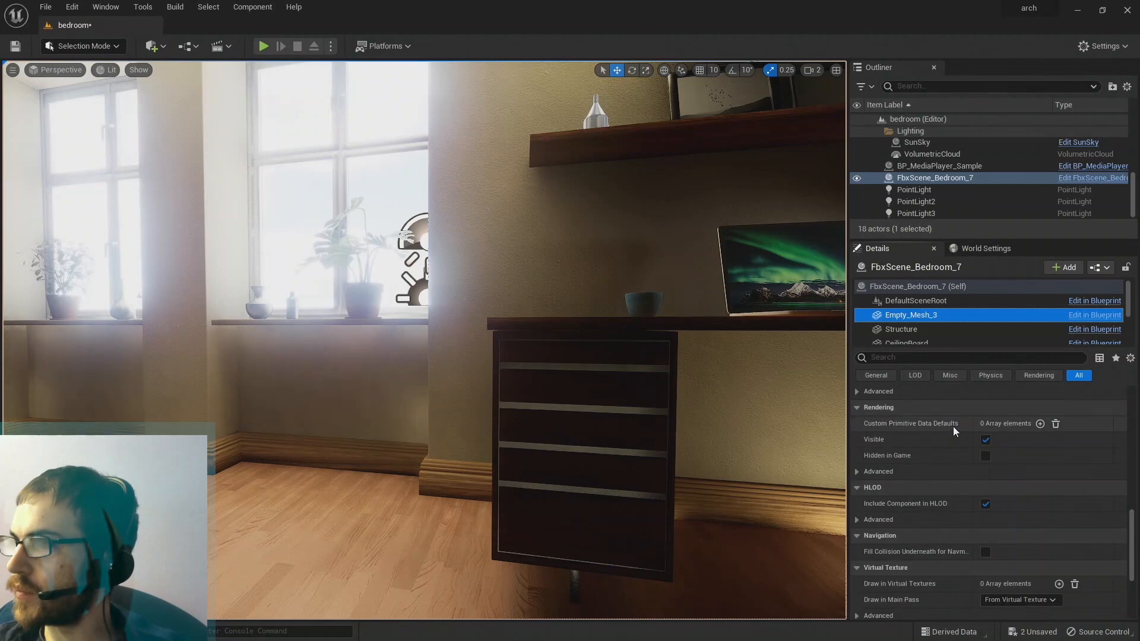
scroll(946, 422, up, 8)
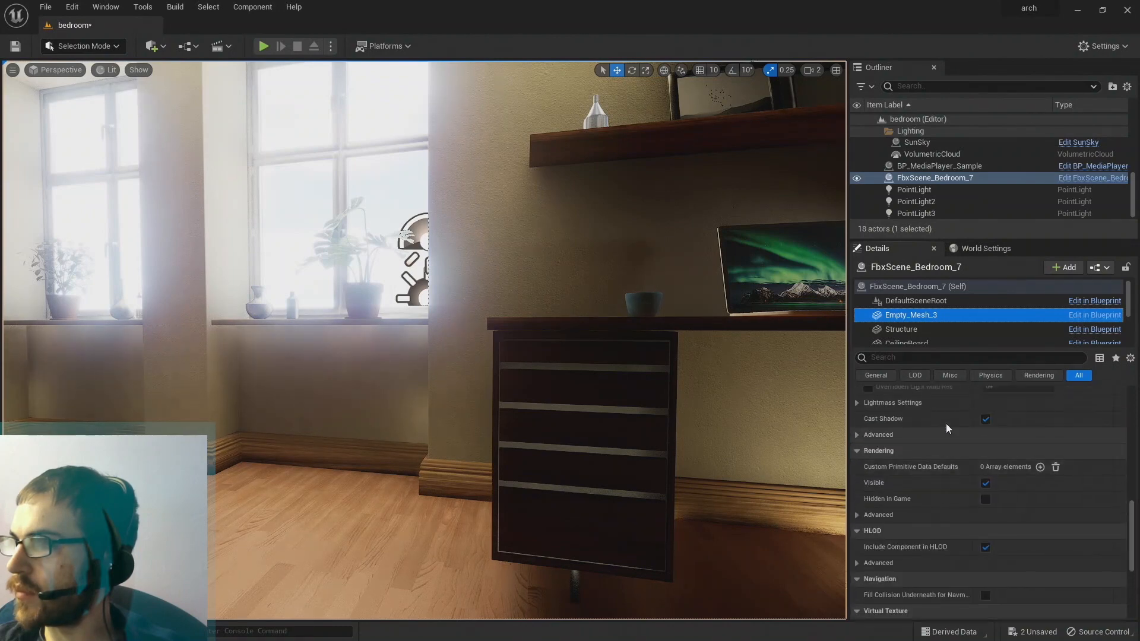
scroll(945, 422, up, 8)
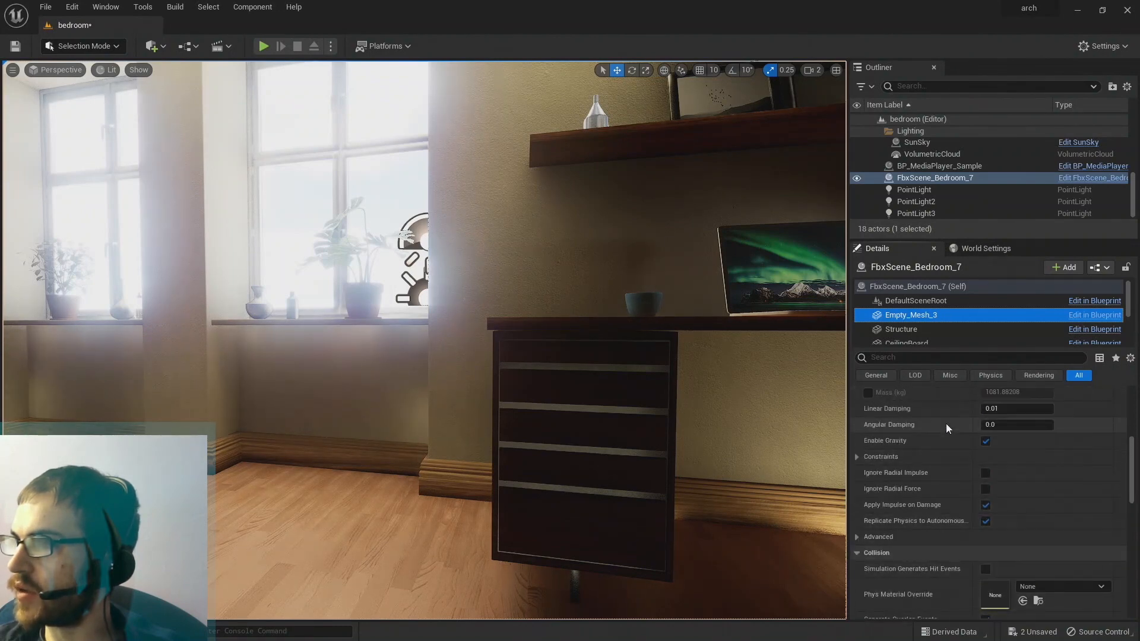
scroll(946, 423, up, 3)
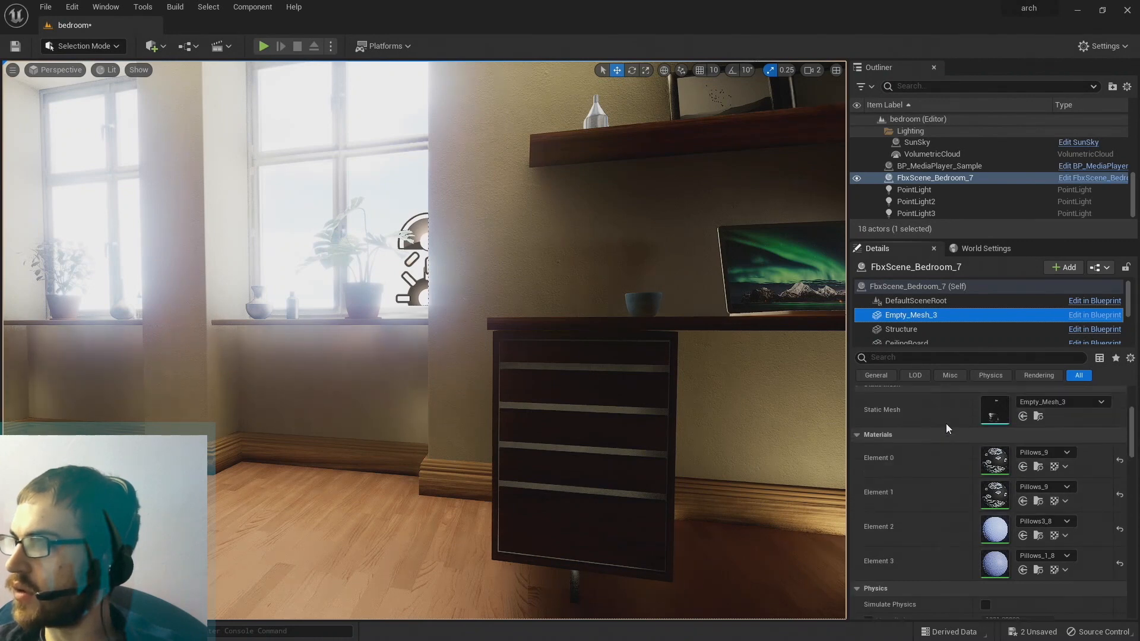
Open the Bed_frame material from the Structure component and review its whole node graph and the wood preview sphere.
click(931, 329)
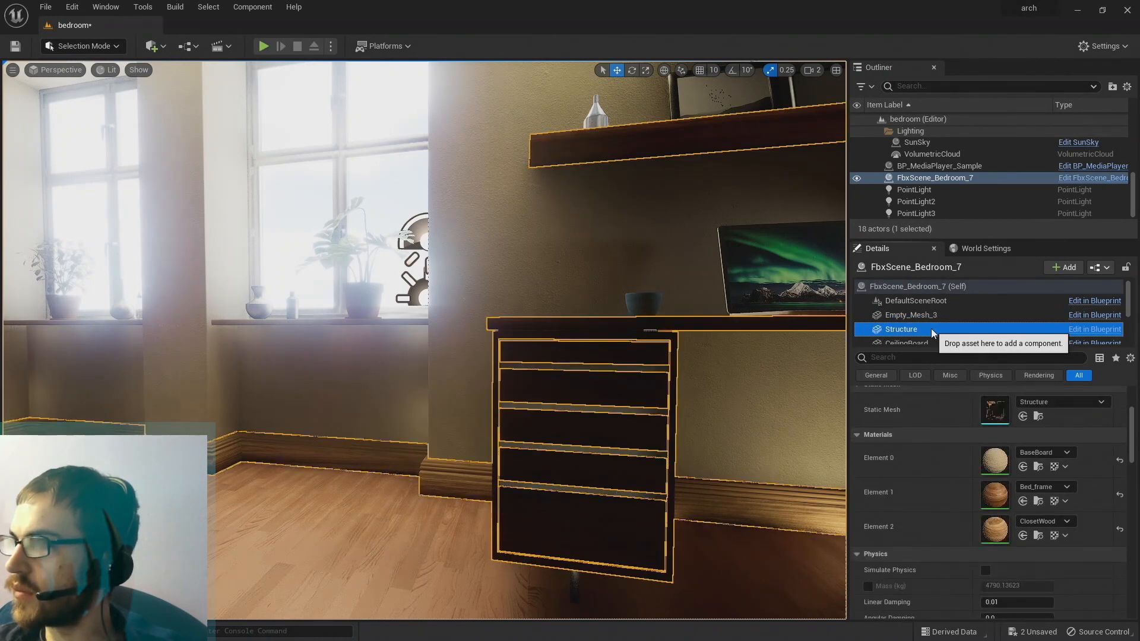
double_click(998, 495)
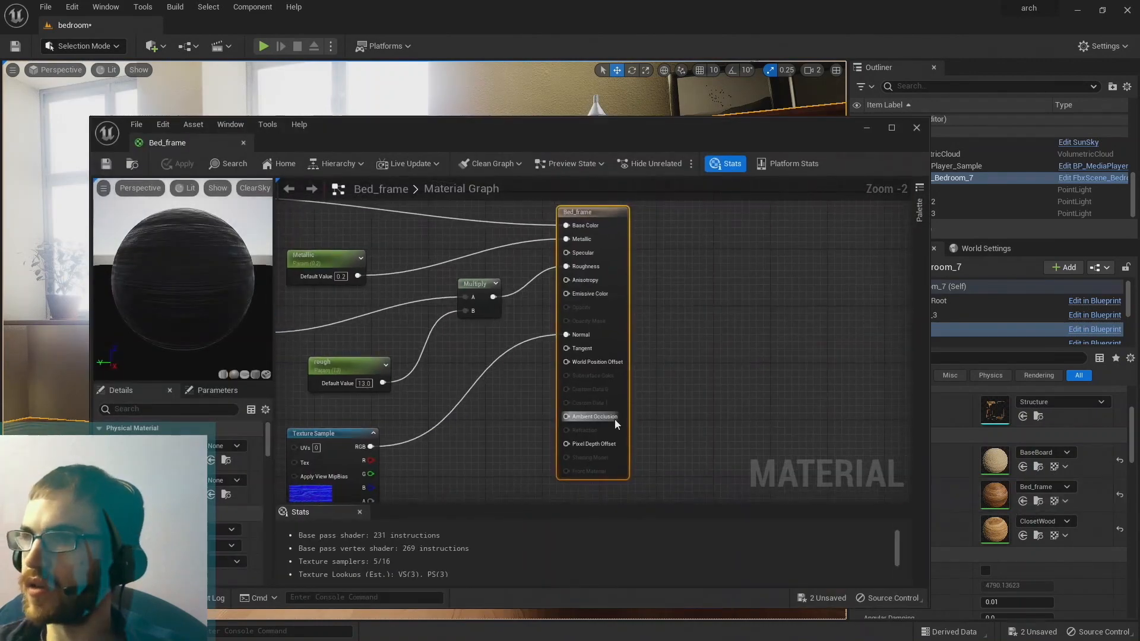
scroll(457, 372, down, 5)
scroll(457, 372, up, 3)
right_drag(457, 372, 541, 371)
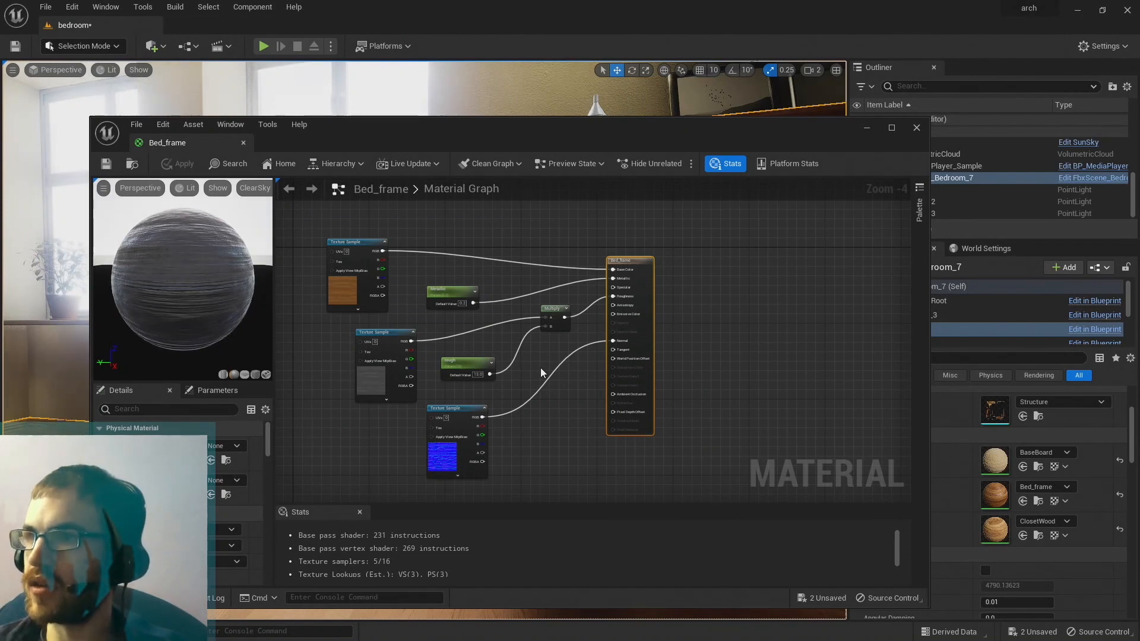
scroll(541, 372, up, 1)
scroll(591, 364, down, 1)
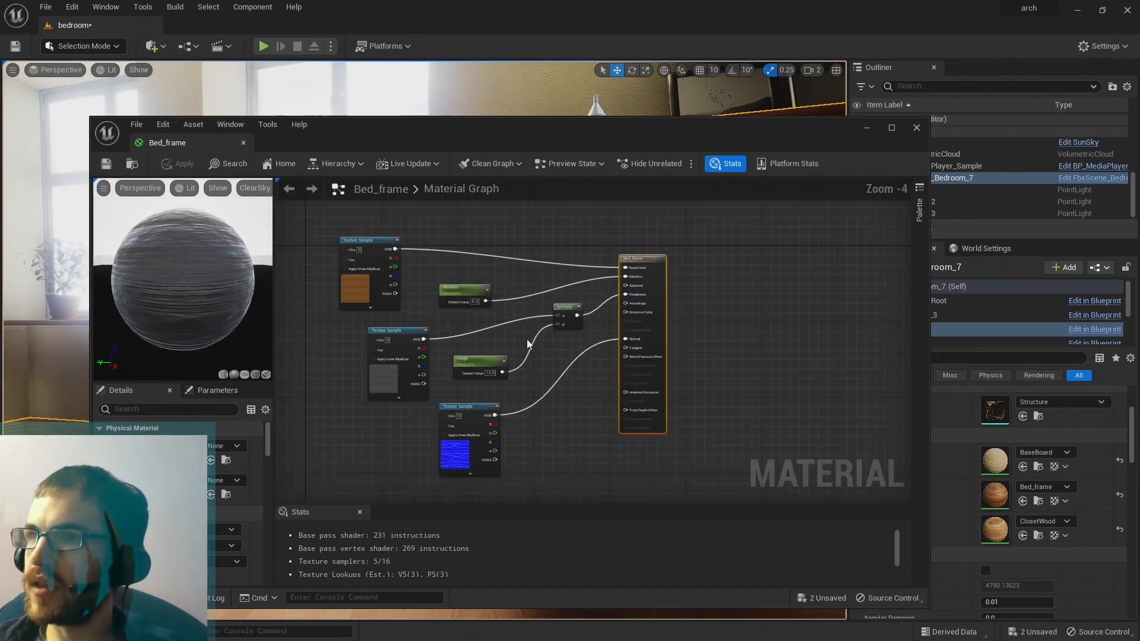
drag(163, 271, 268, 274)
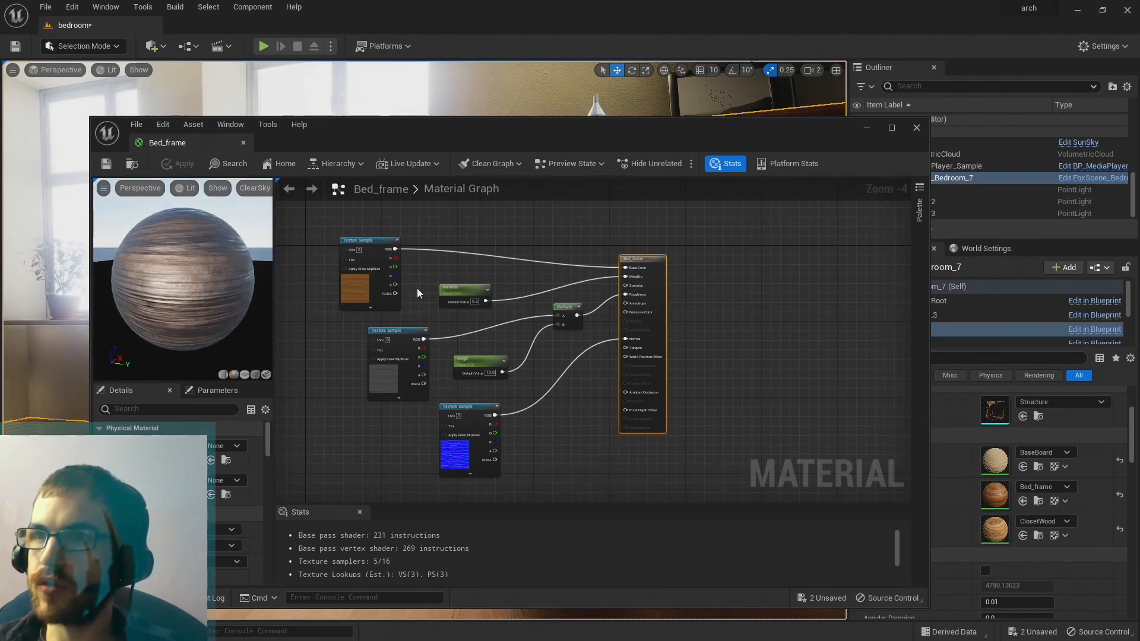
Line up the brown wood colour sample and the grey roughness sample one above the other in the Bed_frame graph.
drag(369, 283, 378, 313)
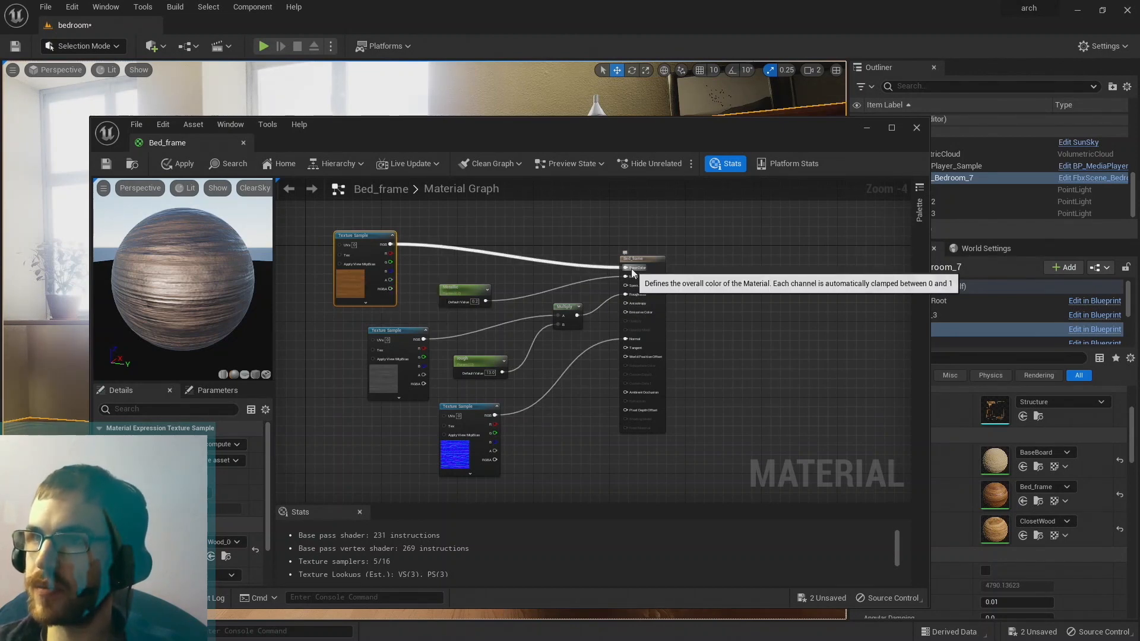
click(374, 382)
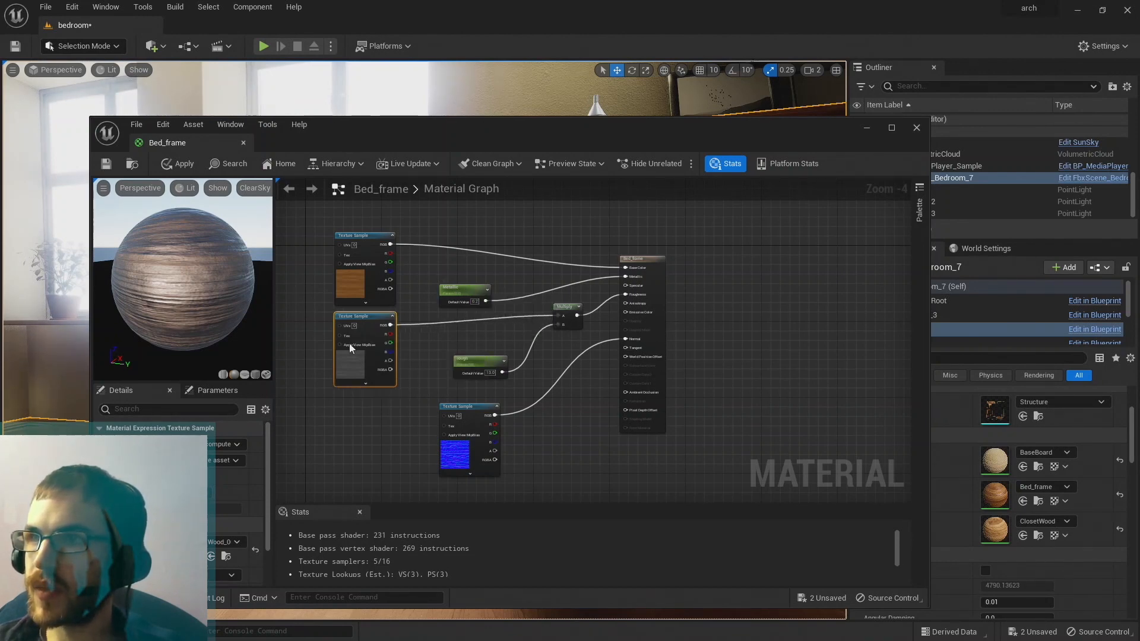
scroll(398, 355, up, 1)
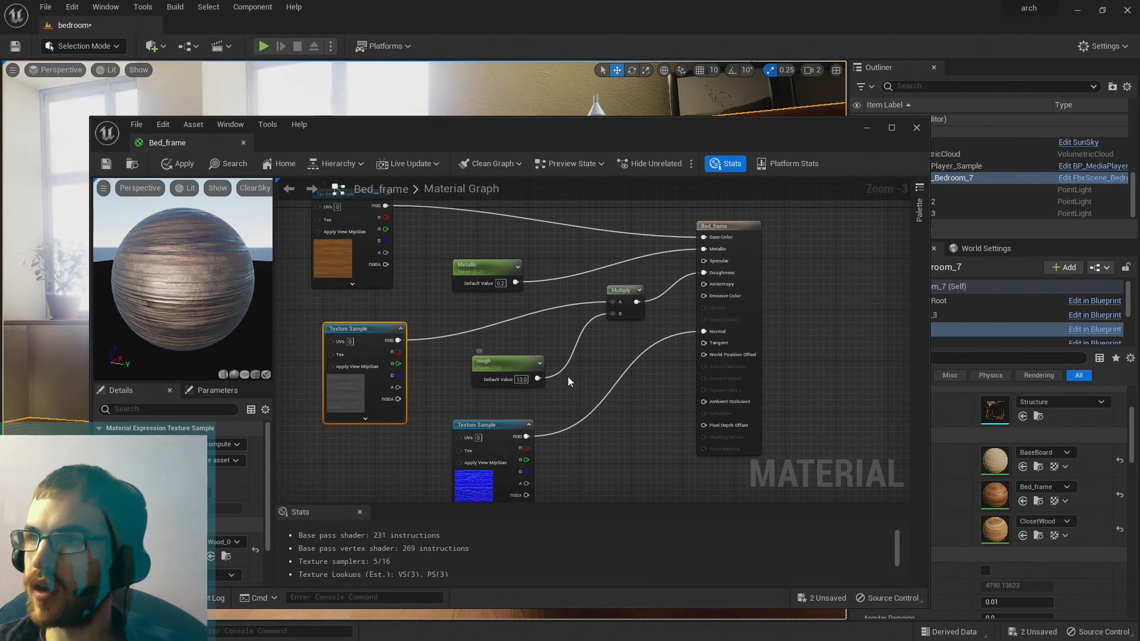
right_click(587, 385)
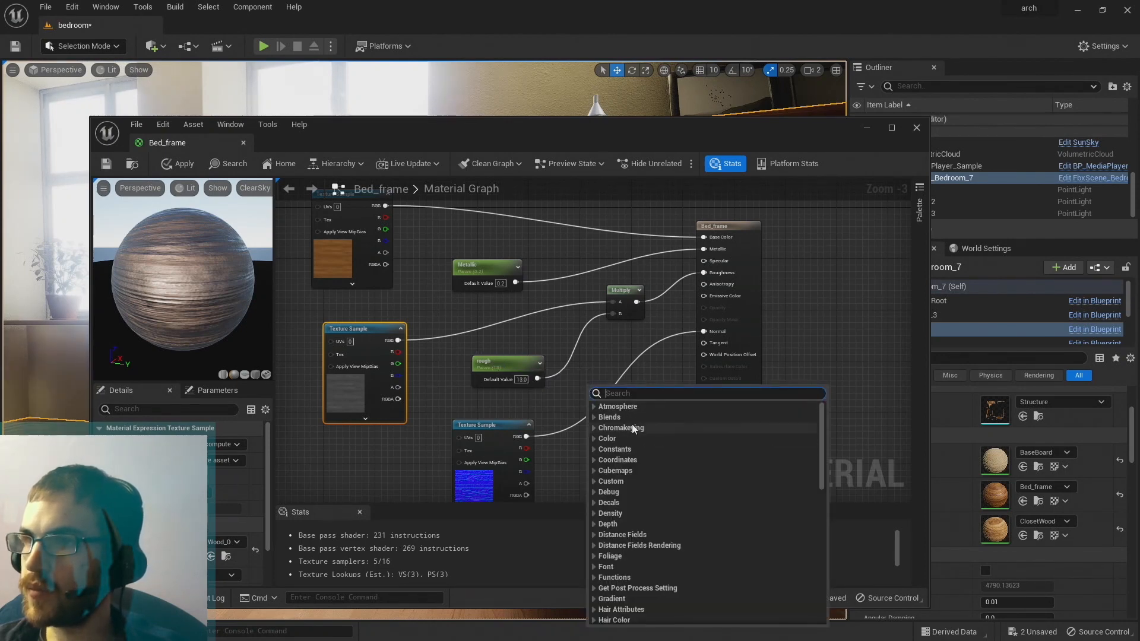
click(592, 450)
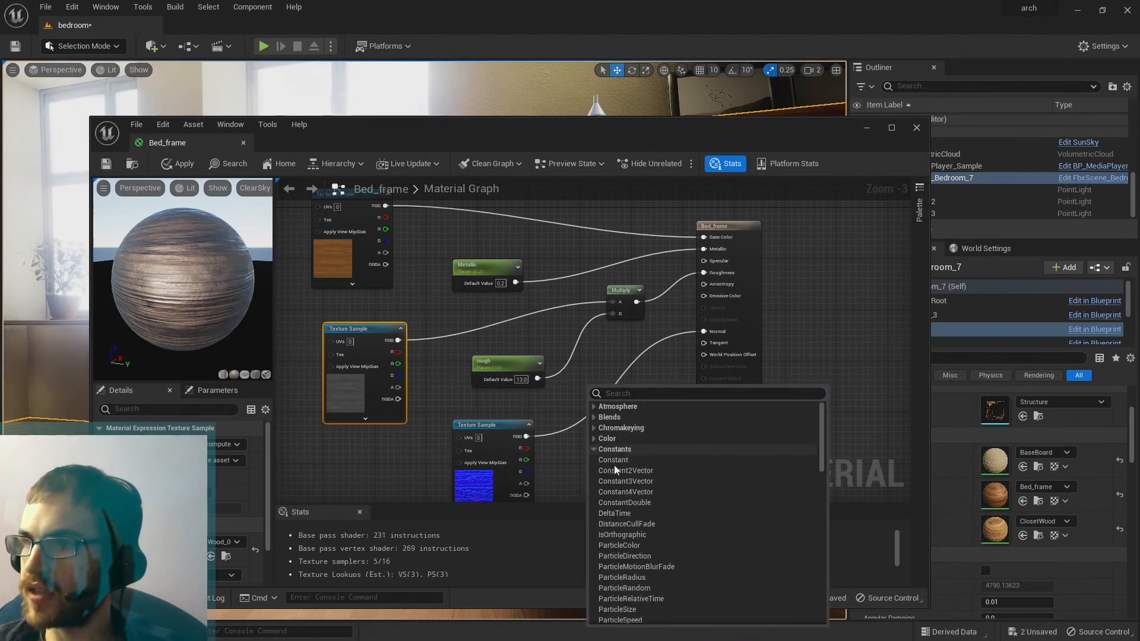
click(596, 362)
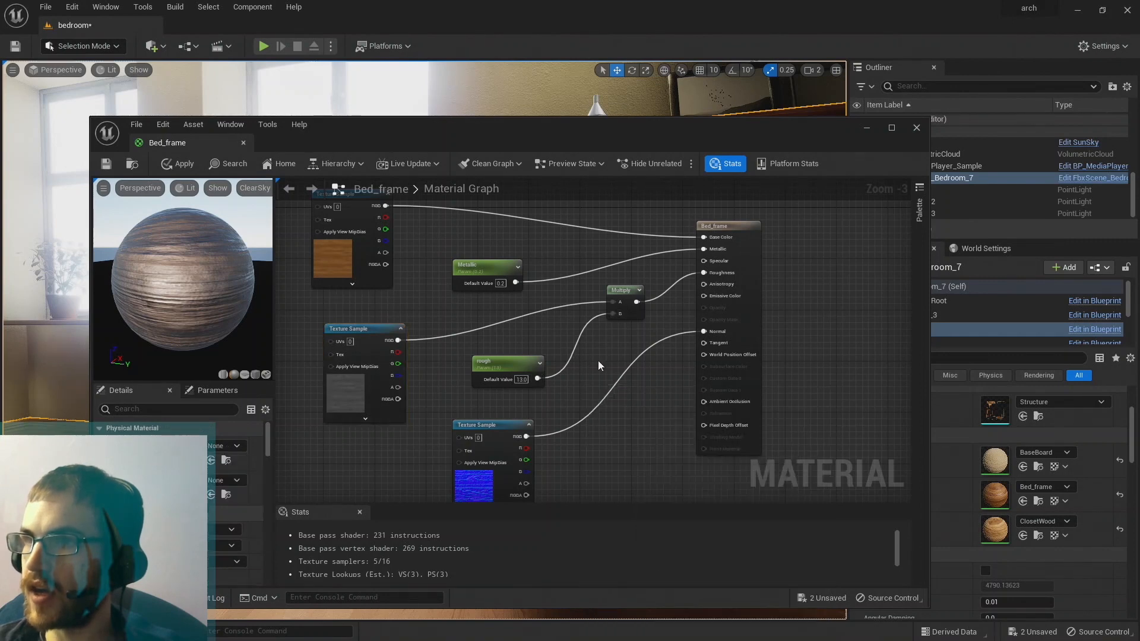
Add a Constant node to the Bed_frame graph and place it between the rough parameter and the result node.
right_click(598, 361)
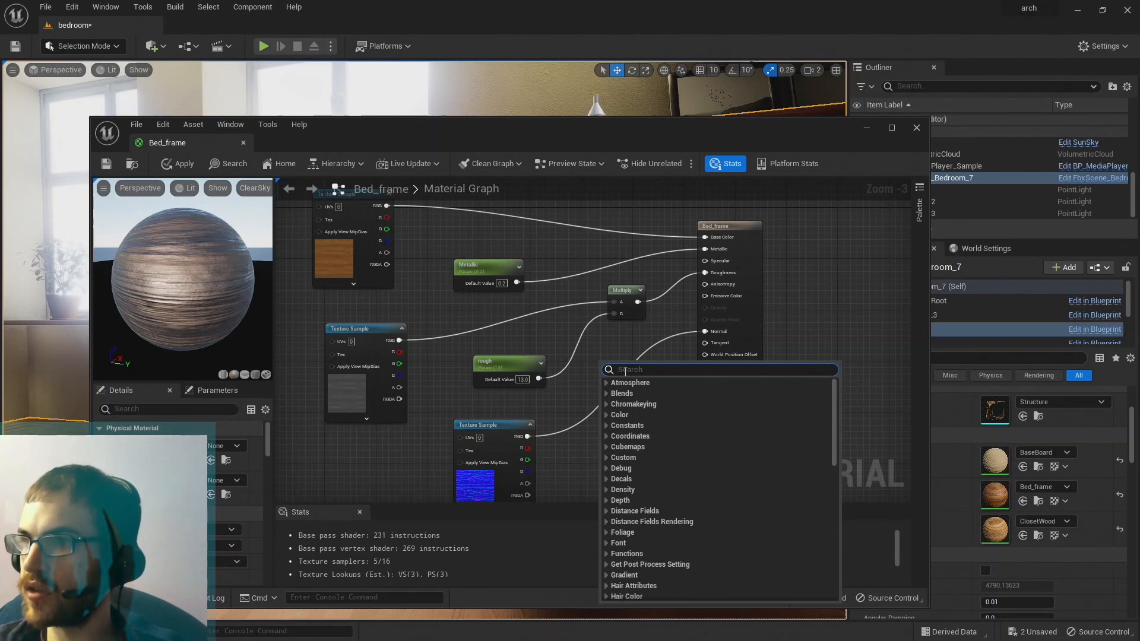
click(606, 426)
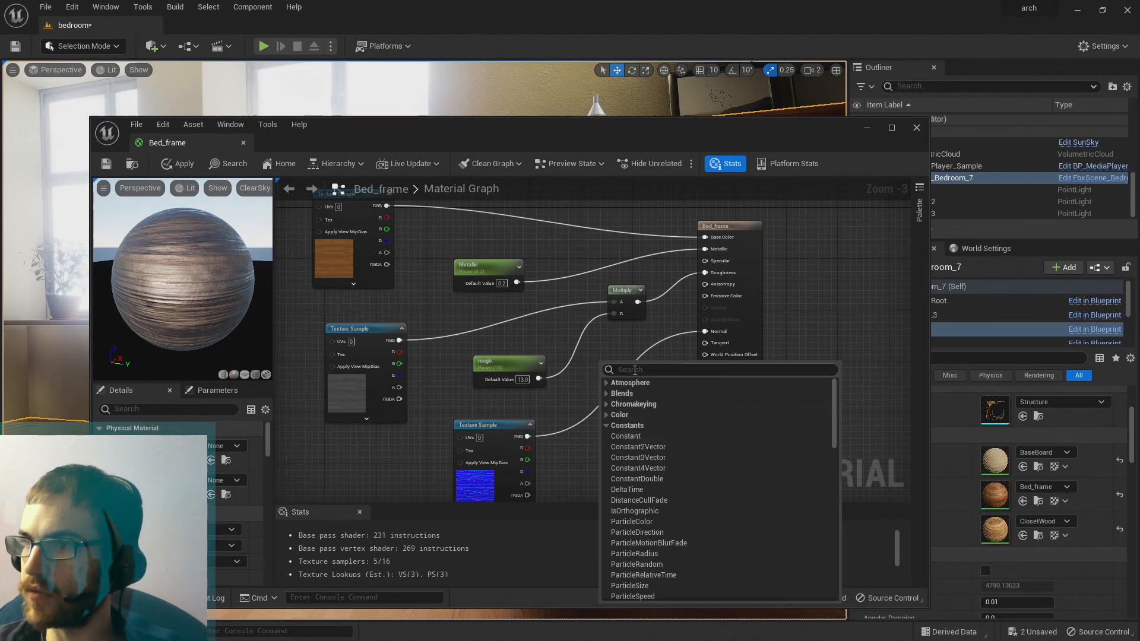
text(c)
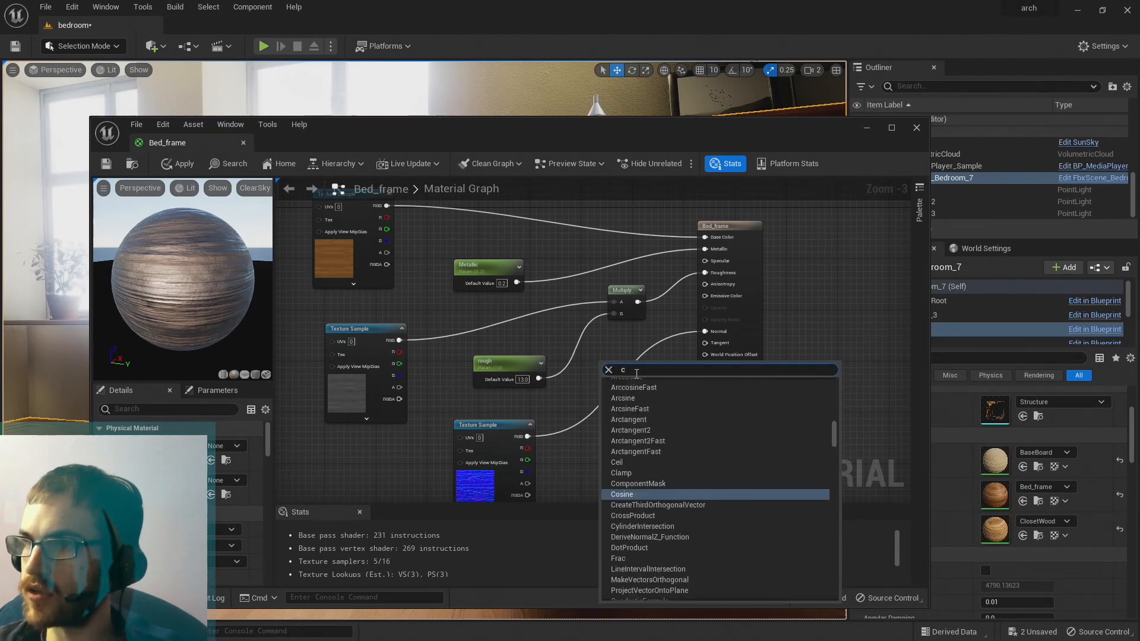
text(on)
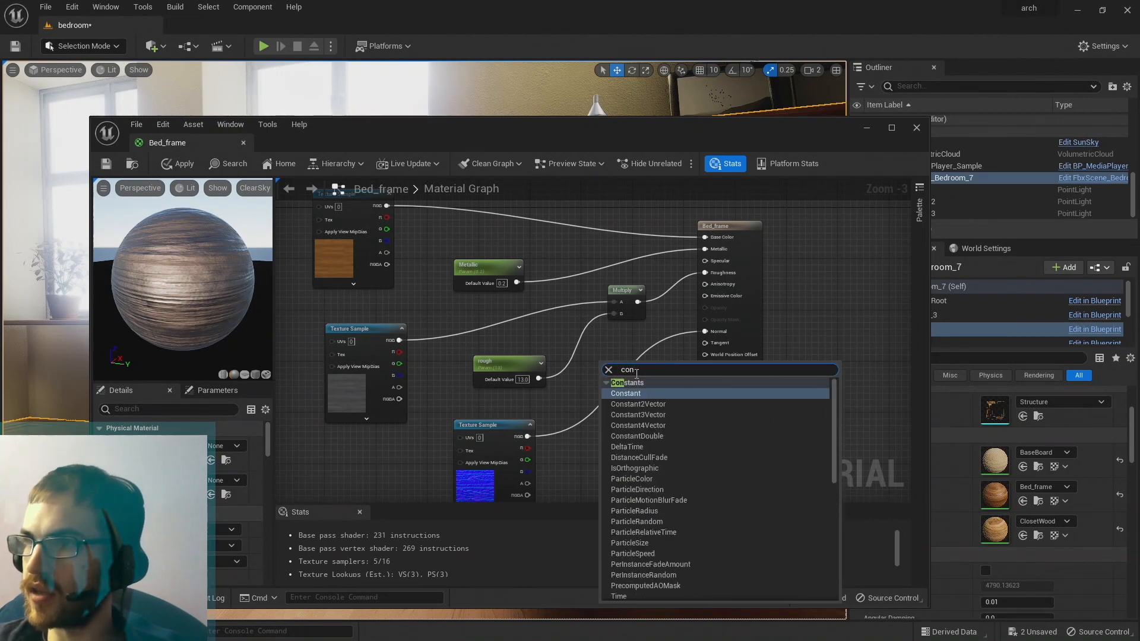
click(651, 393)
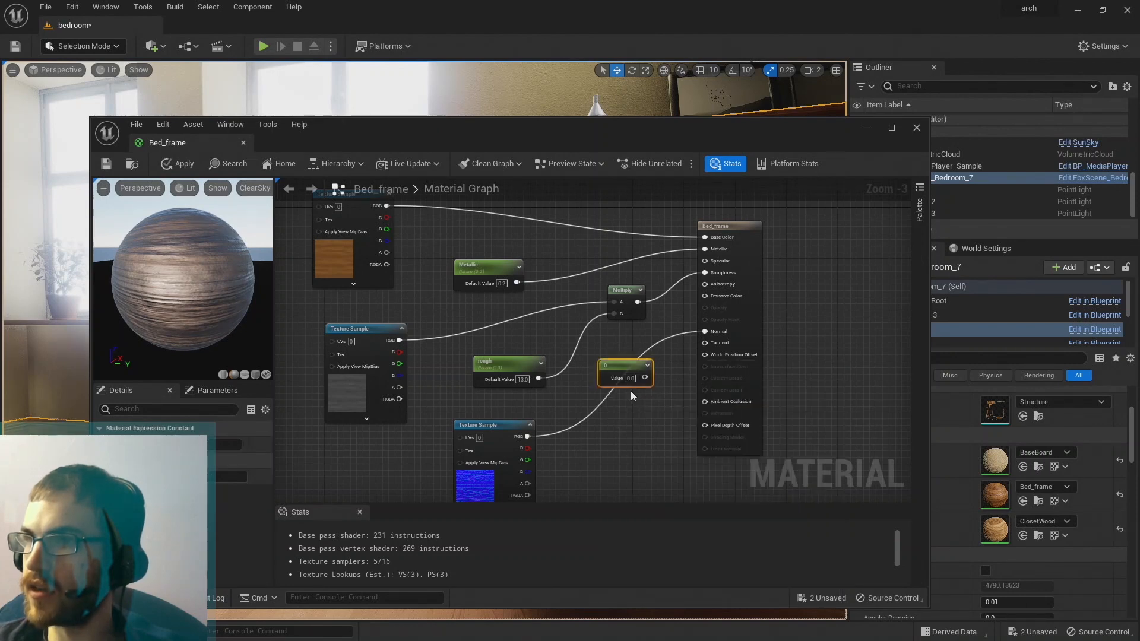
drag(616, 358, 607, 393)
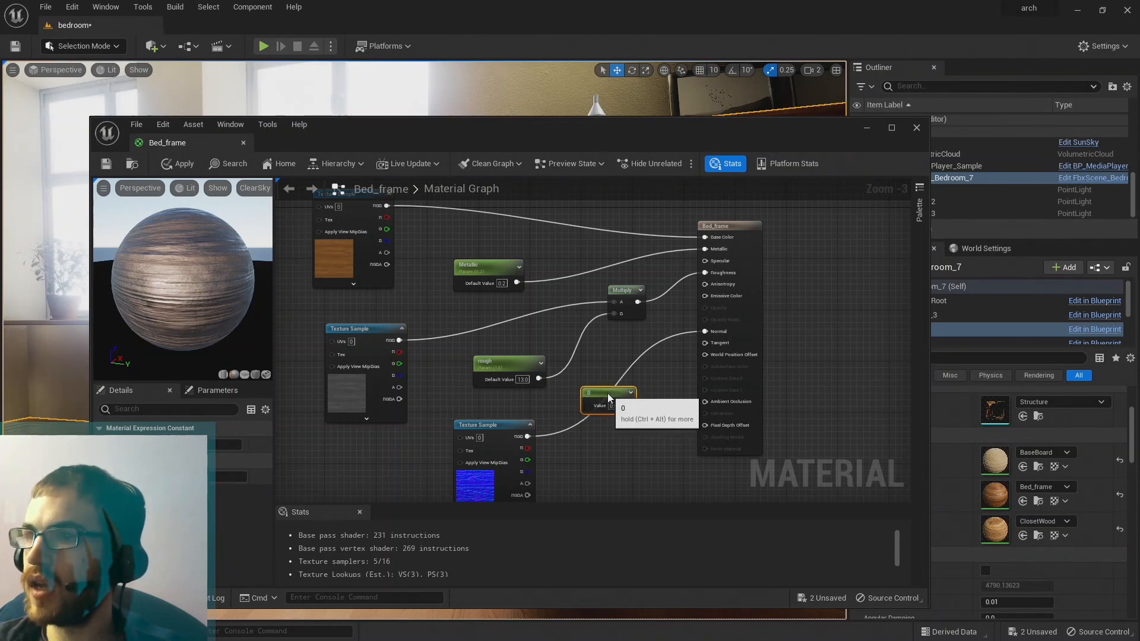
Inspect the rough parameter node and its name, and check the global parameters of the Bed_frame material.
click(205, 391)
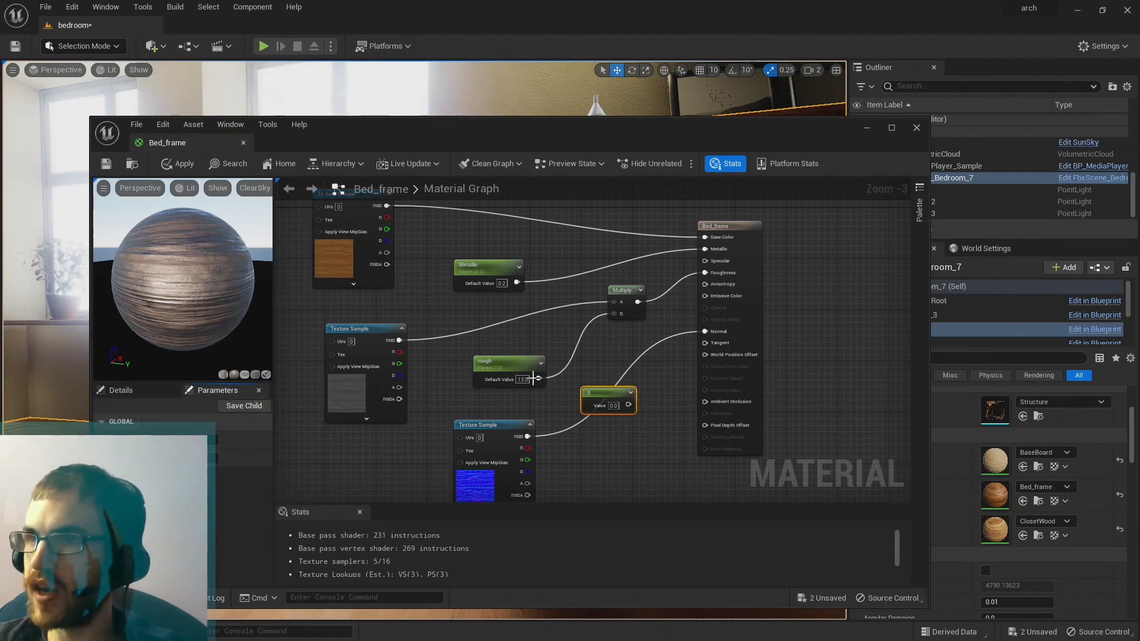
click(509, 360)
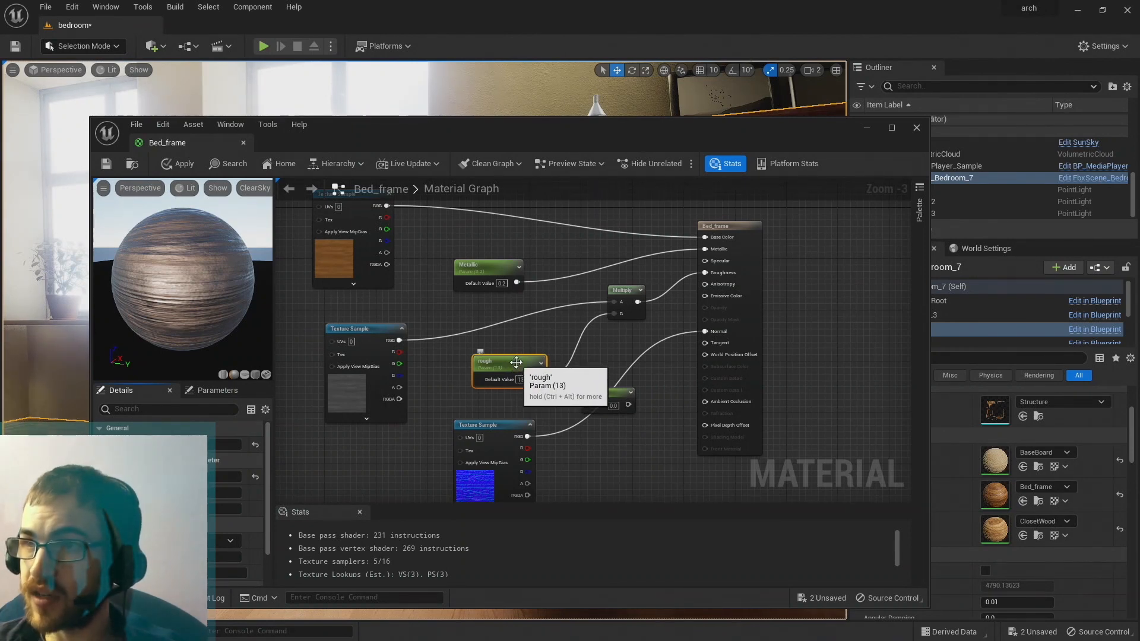
double_click(514, 363)
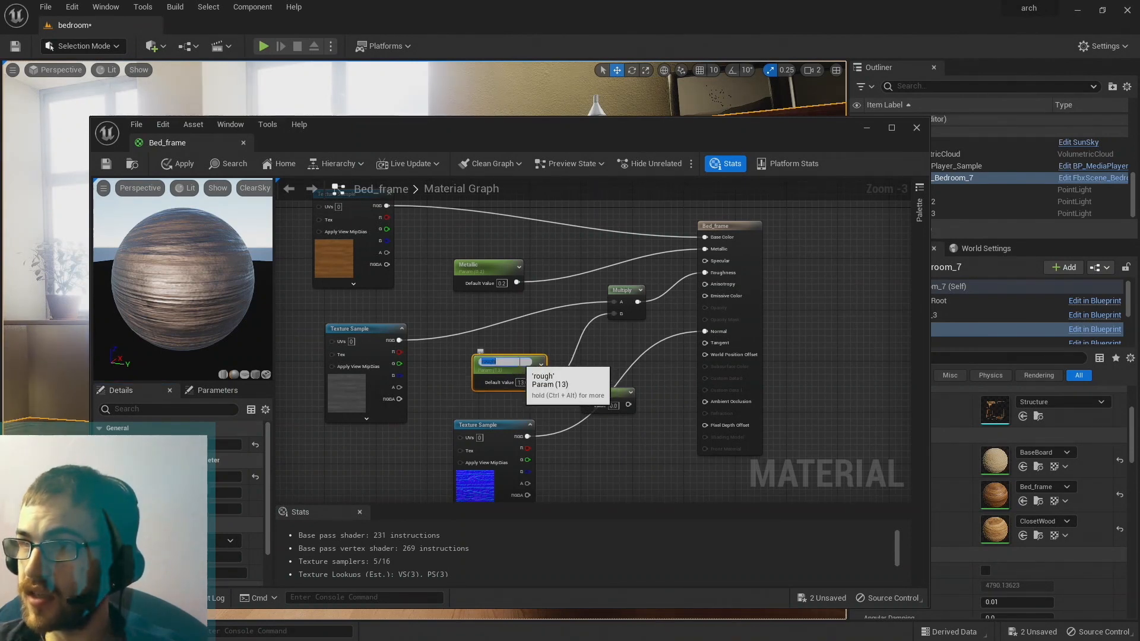
click(532, 344)
click(198, 384)
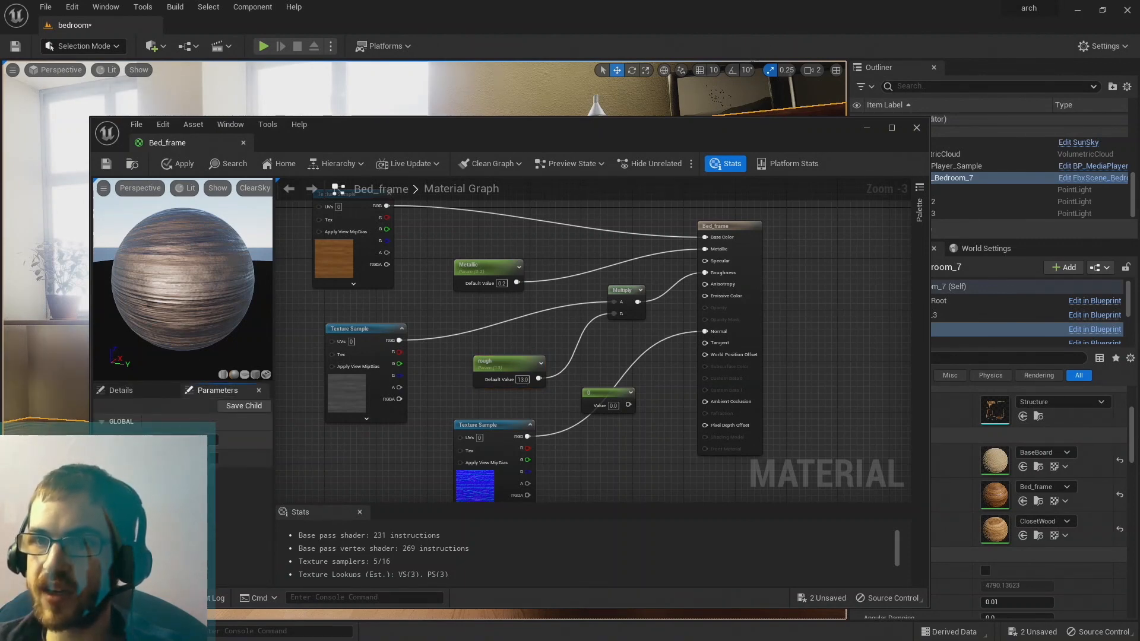
Delete the rough parameter node from the Bed_frame graph and check the material's global parameter list.
click(502, 360)
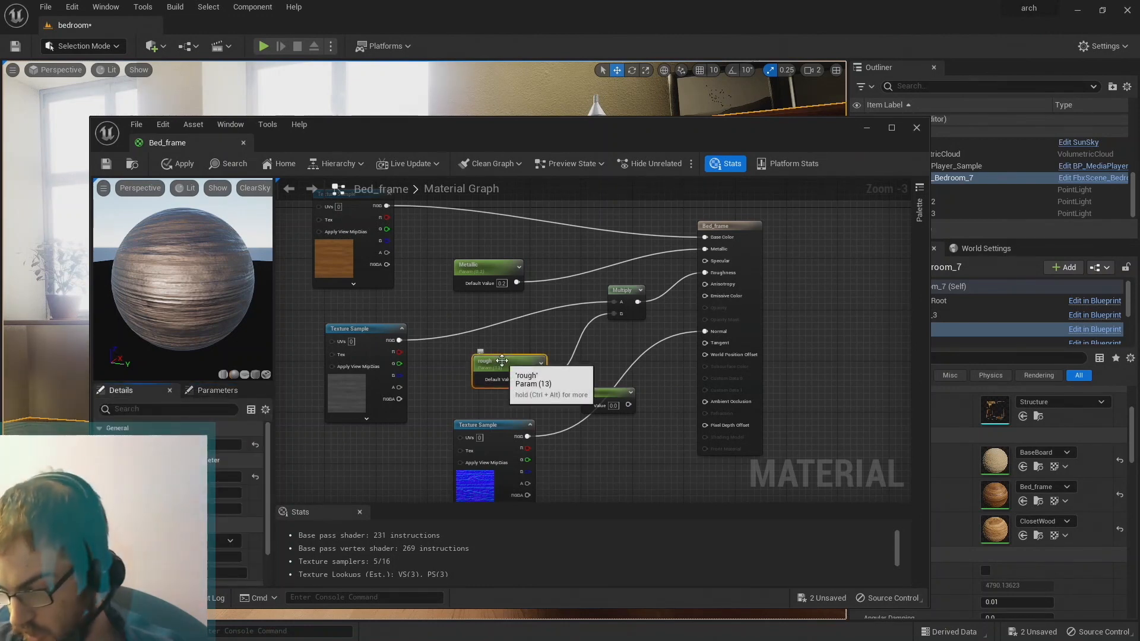
key(Delete)
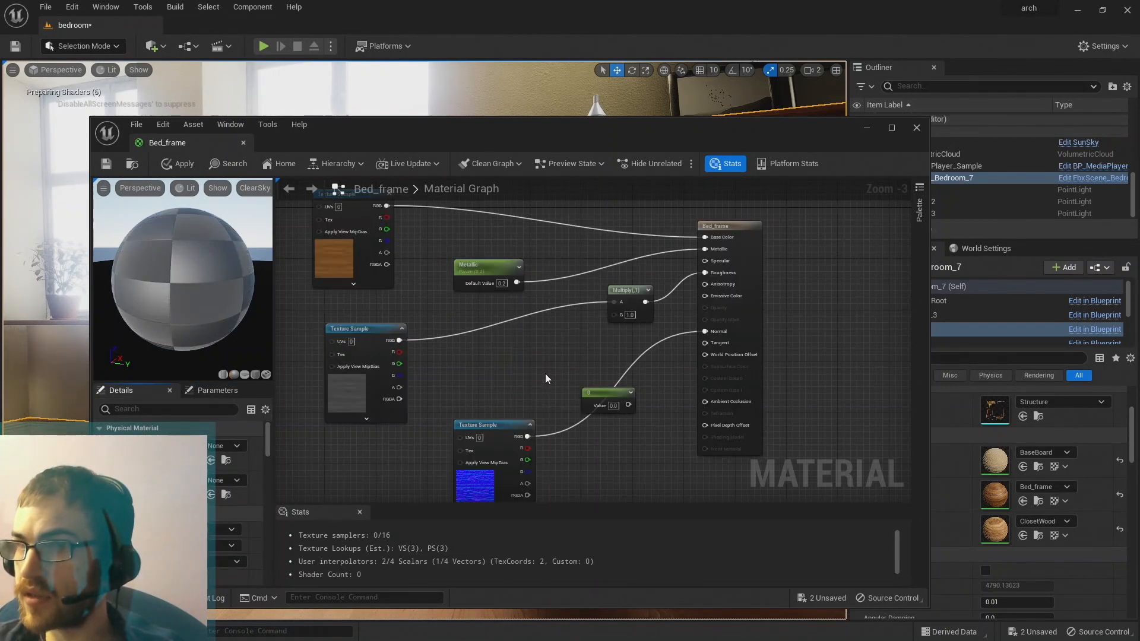
click(224, 394)
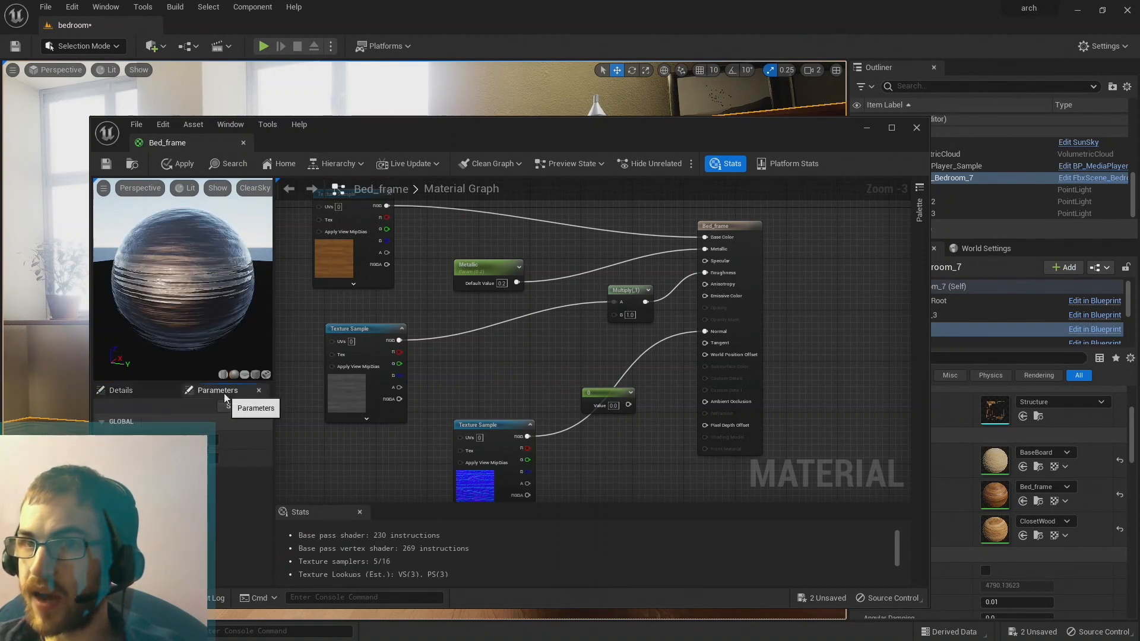
click(758, 365)
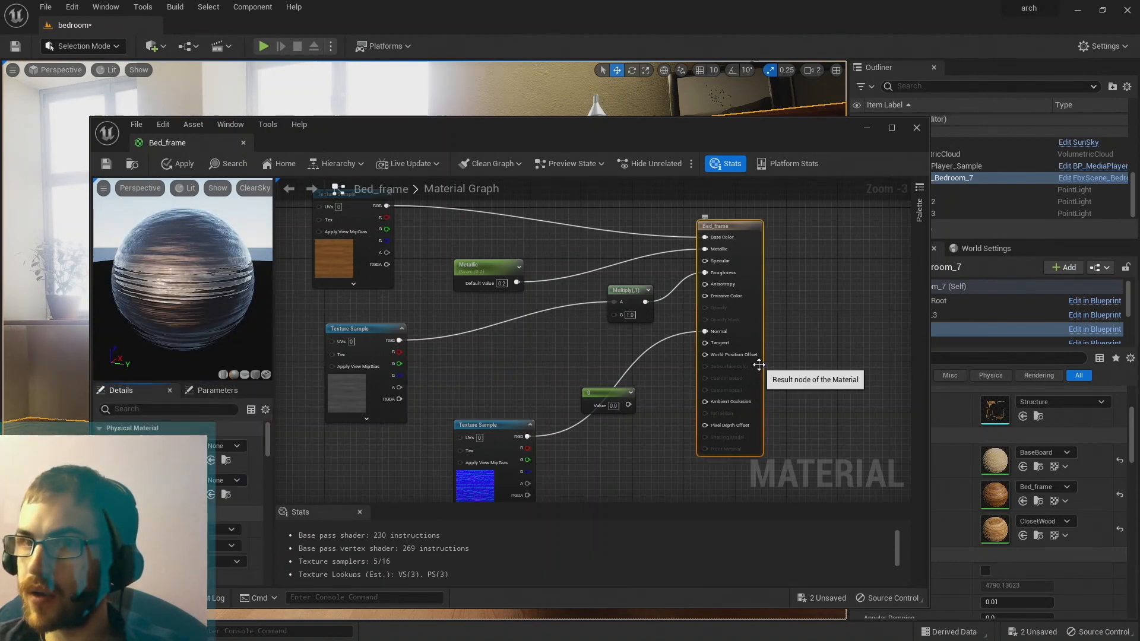
click(189, 390)
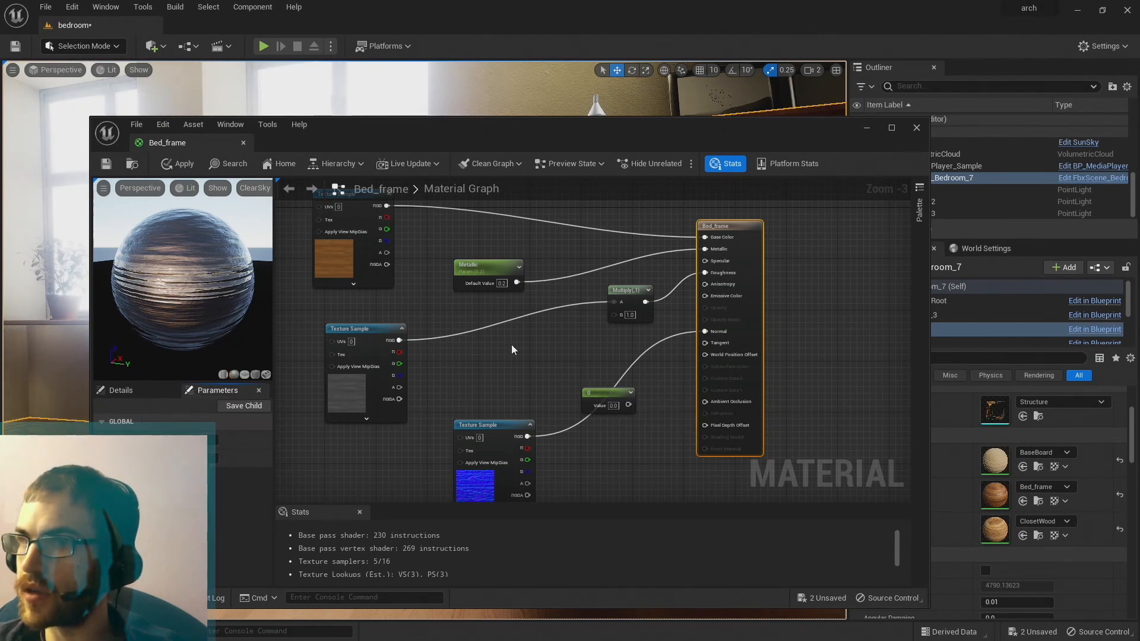
Disconnect the Multiply node's output from the result node's Roughness input and check the parameter list.
ctrl+drag(705, 272, 676, 289)
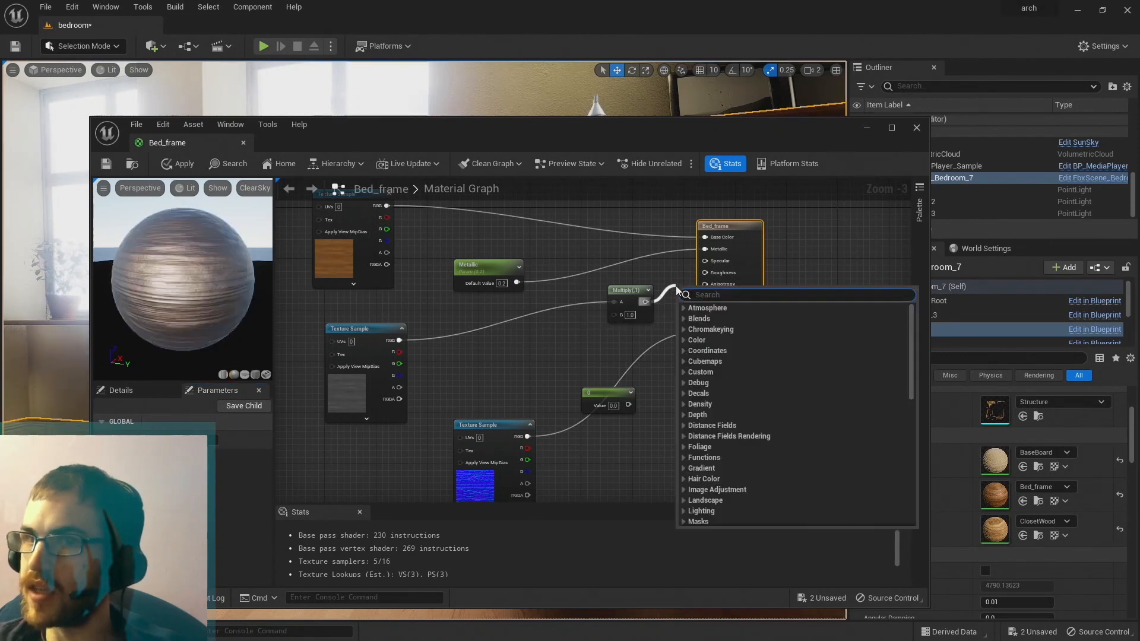
click(557, 370)
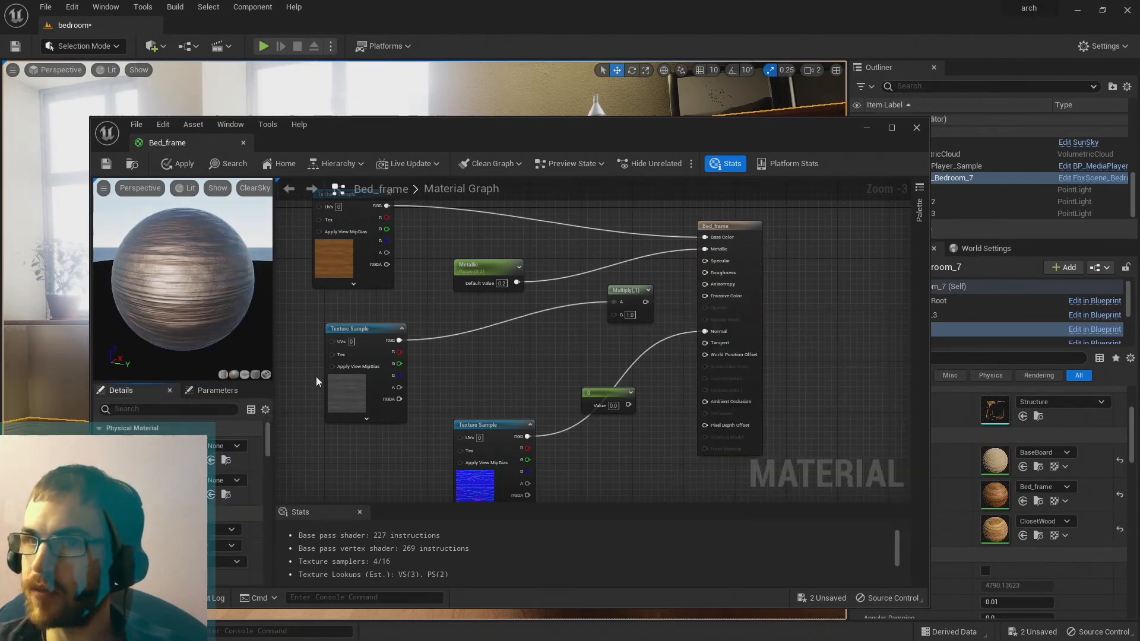
click(217, 390)
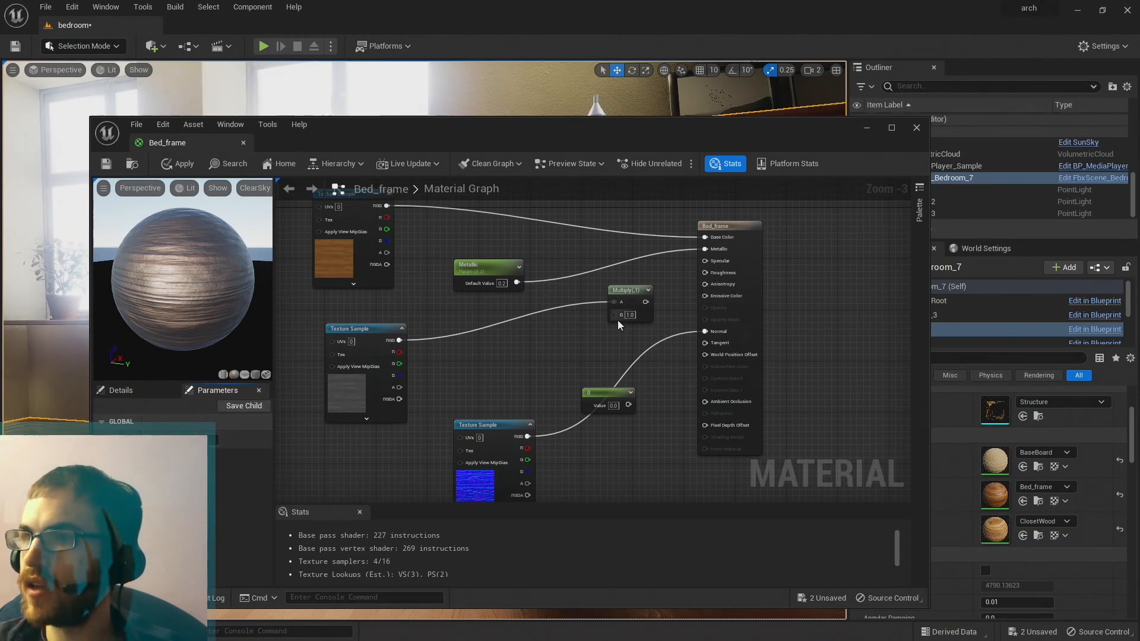
Set the Constant node's value to 13 and connect it to the B input of the Multiply node.
drag(585, 388, 526, 358)
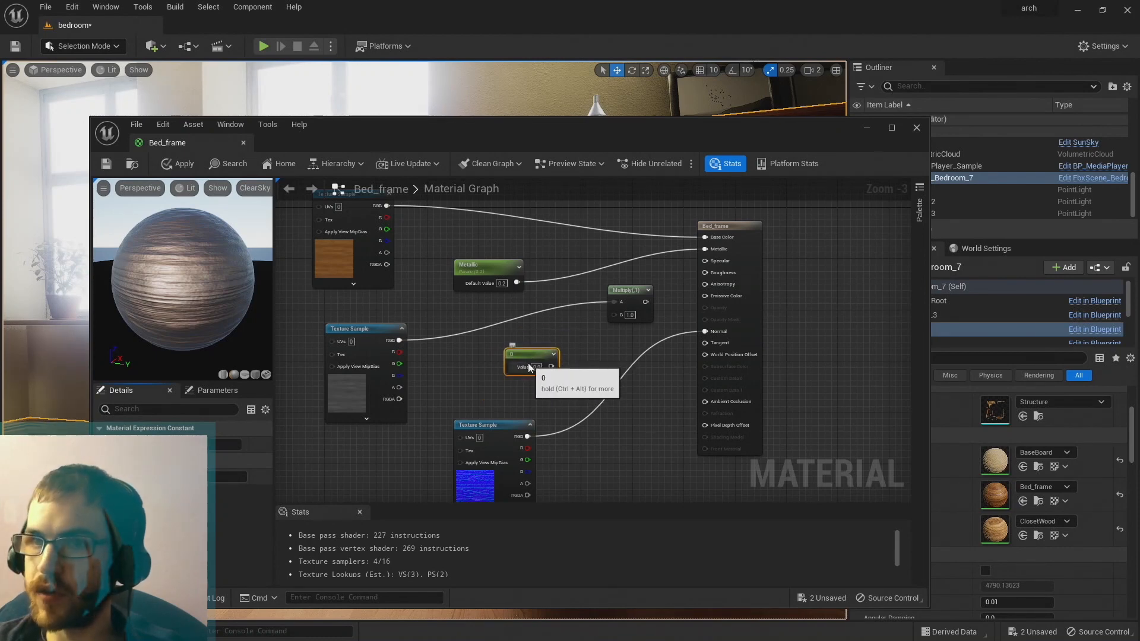
drag(529, 367, 475, 366)
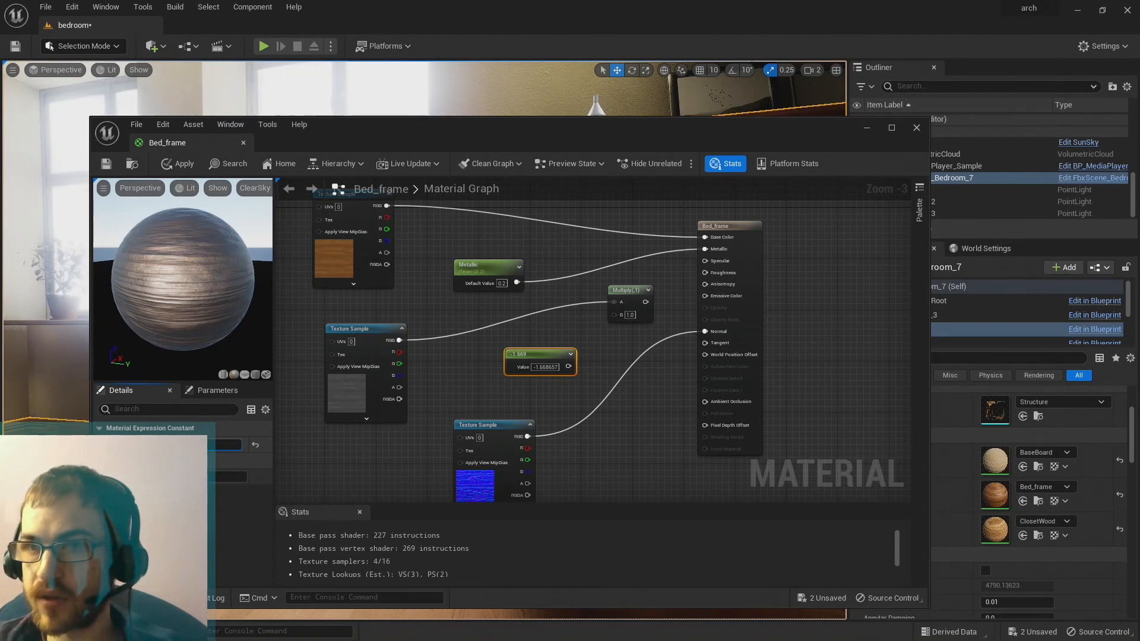
text(13)
key(Return)
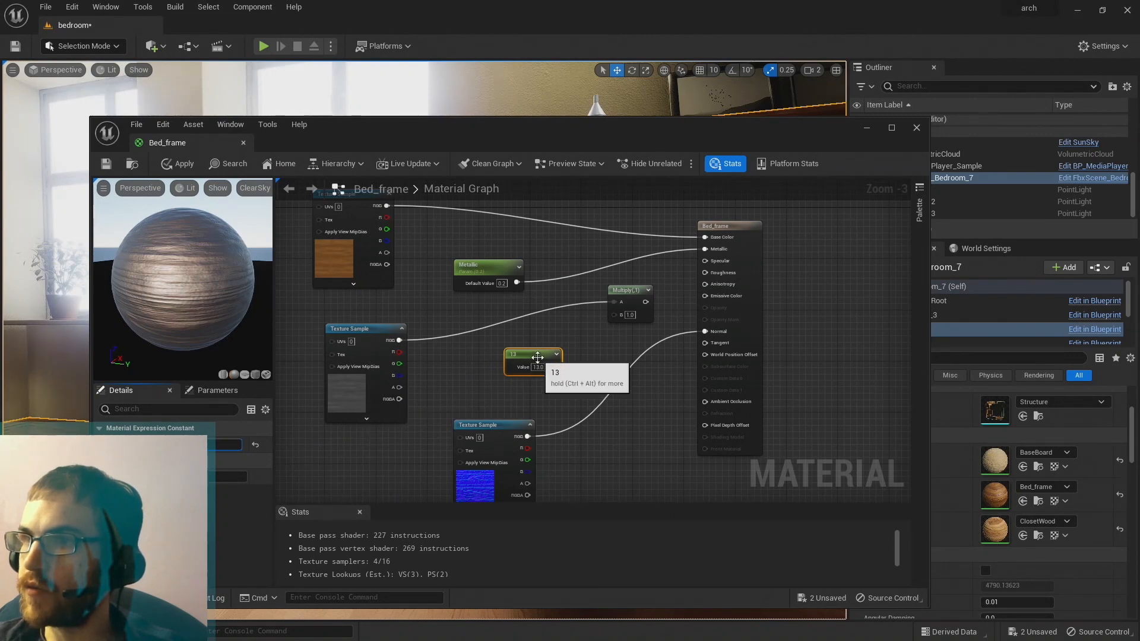
drag(554, 366, 613, 314)
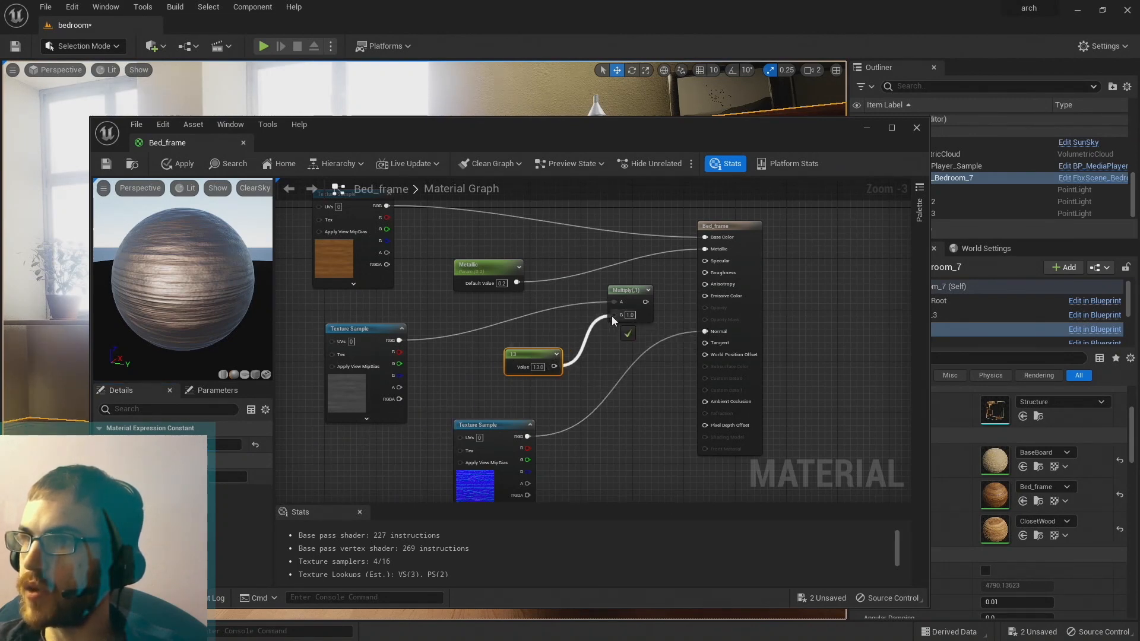
click(759, 376)
click(217, 392)
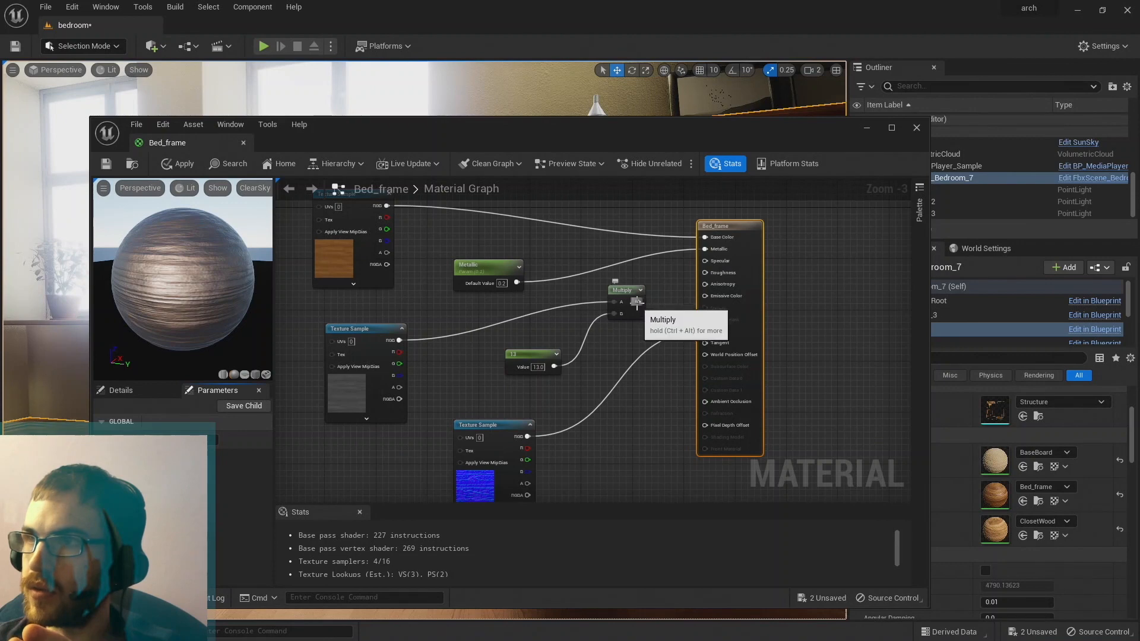
Connect the Multiply output to the result node's Roughness input and move the Constant node closer to the grey texture sample.
drag(638, 303, 705, 273)
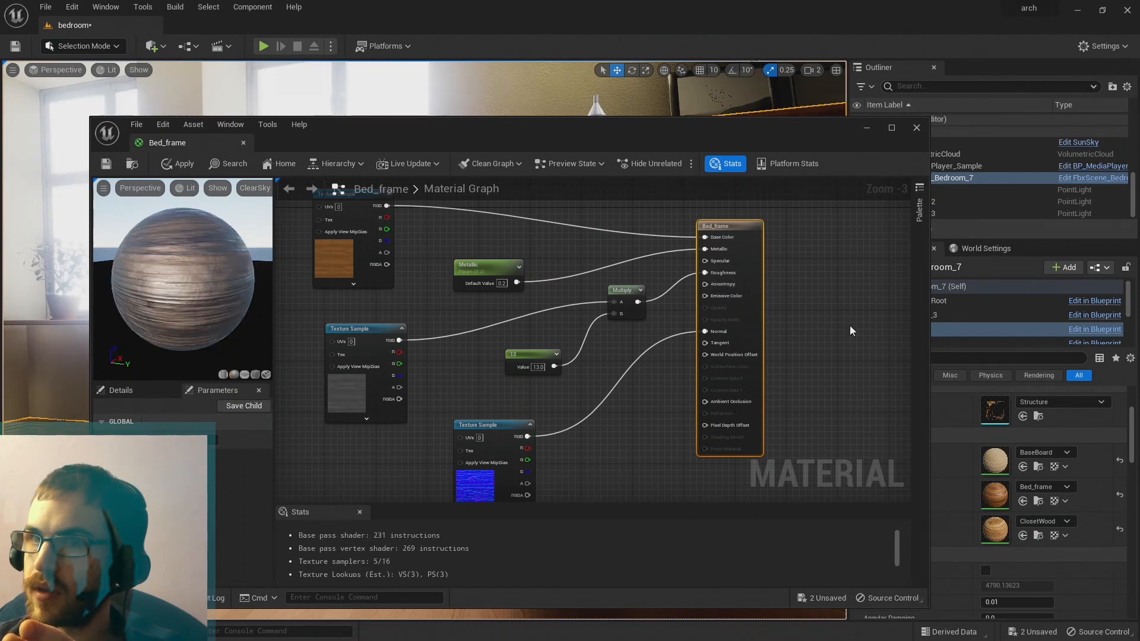
click(771, 312)
click(741, 308)
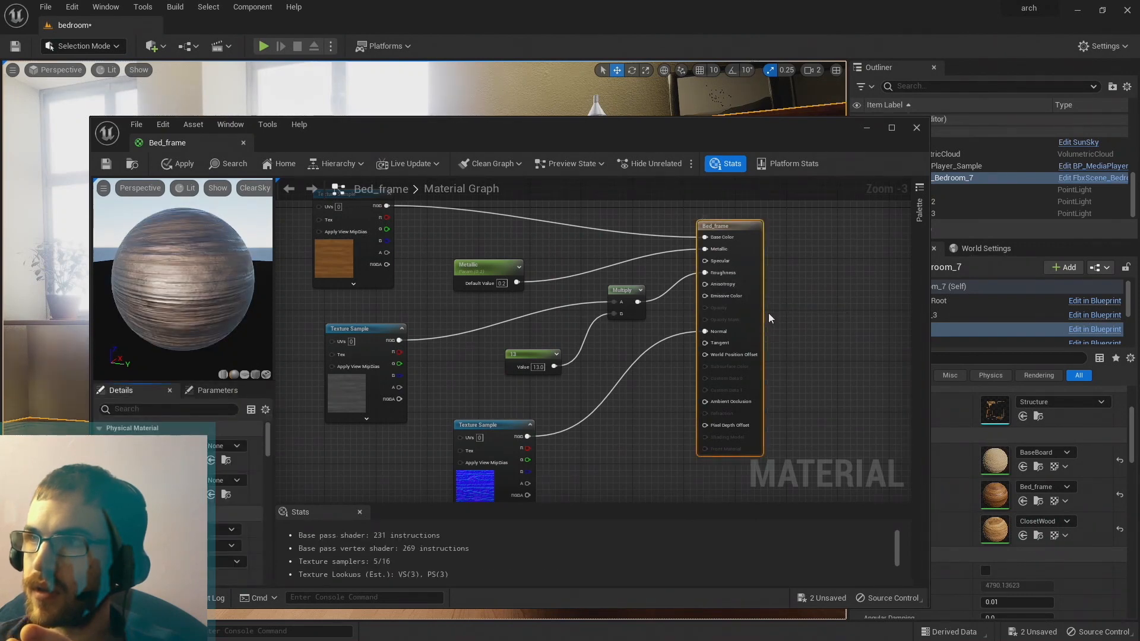
click(768, 312)
click(751, 314)
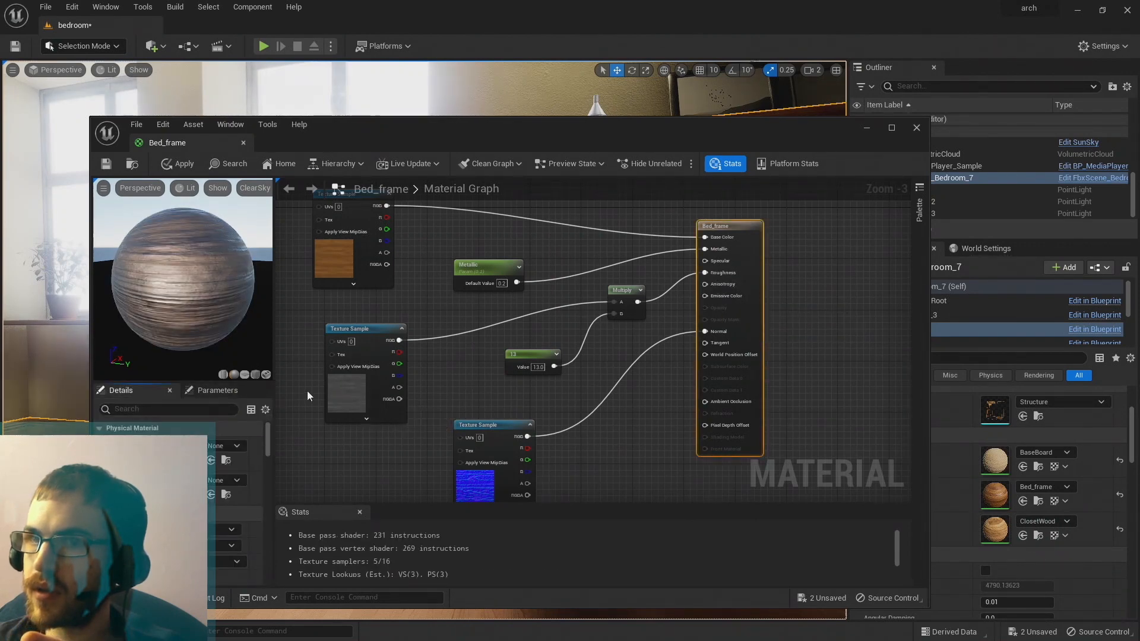
click(224, 391)
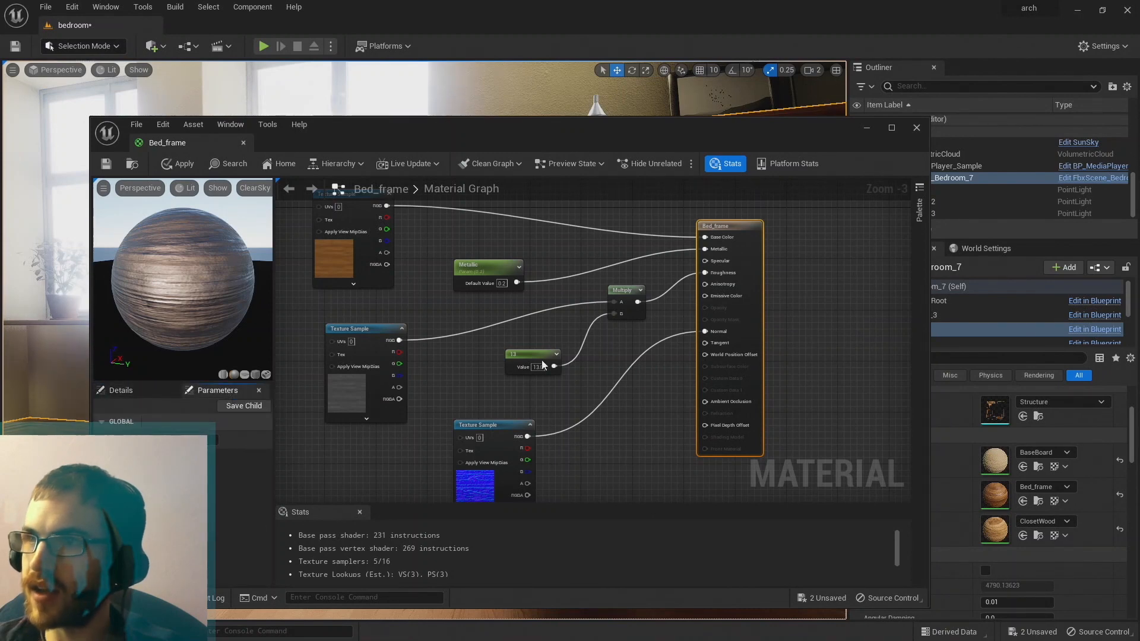
drag(529, 357, 509, 364)
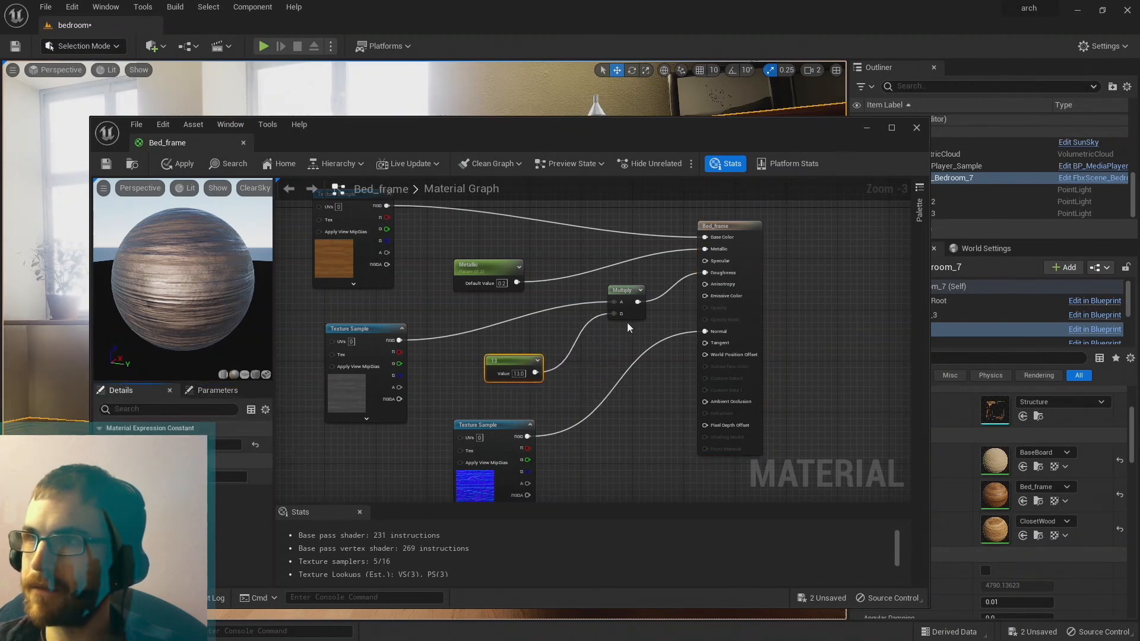
Break the link between the Multiply node and the Roughness input, then check the material's parameters.
click(667, 291)
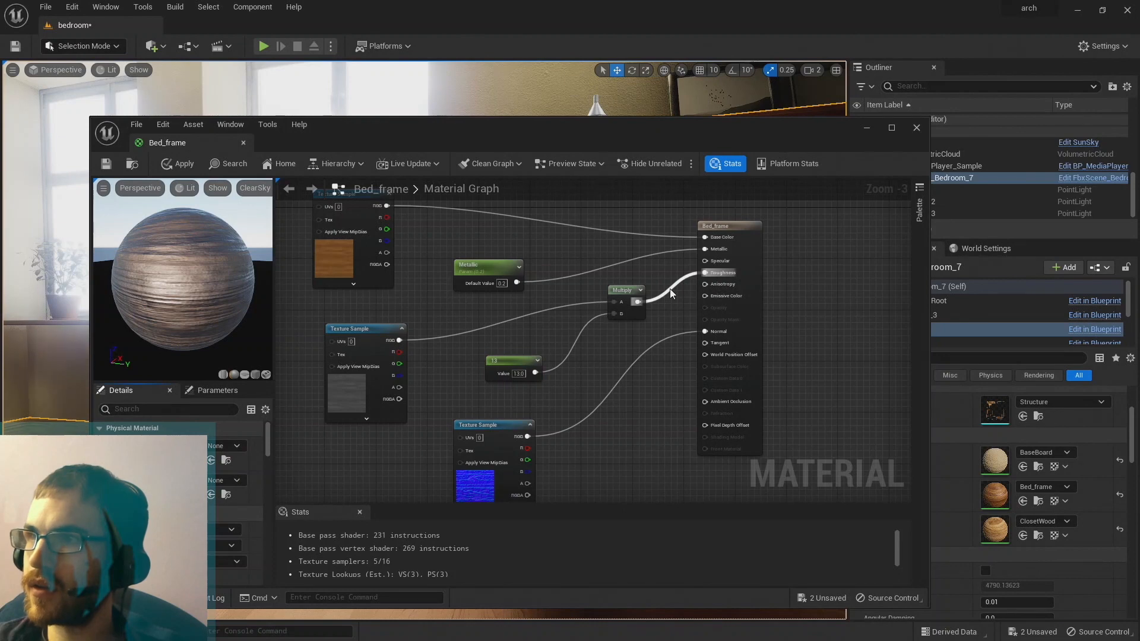
right_click(670, 288)
click(676, 295)
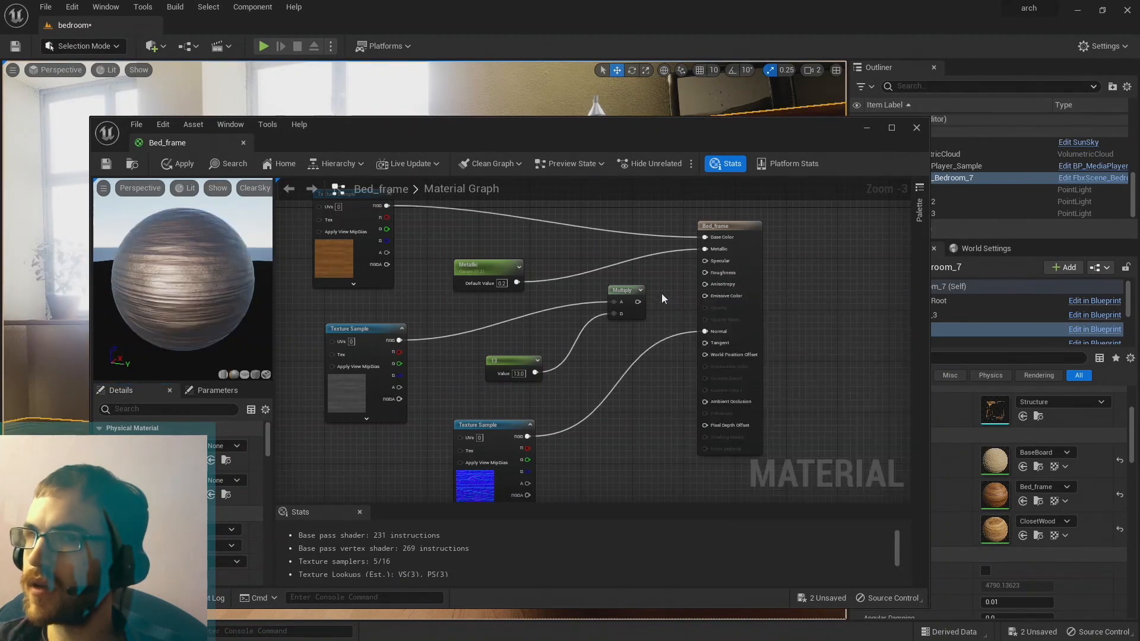
click(206, 394)
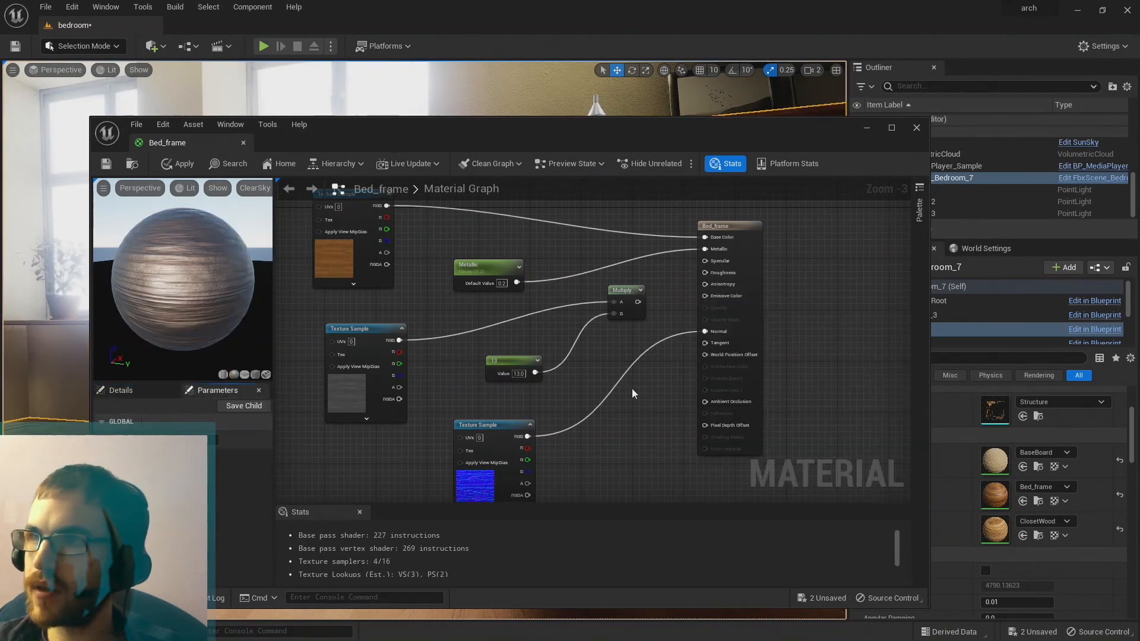
Restore the connection from the Multiply output to Roughness and compare the material's details with its parameters.
drag(636, 304, 707, 275)
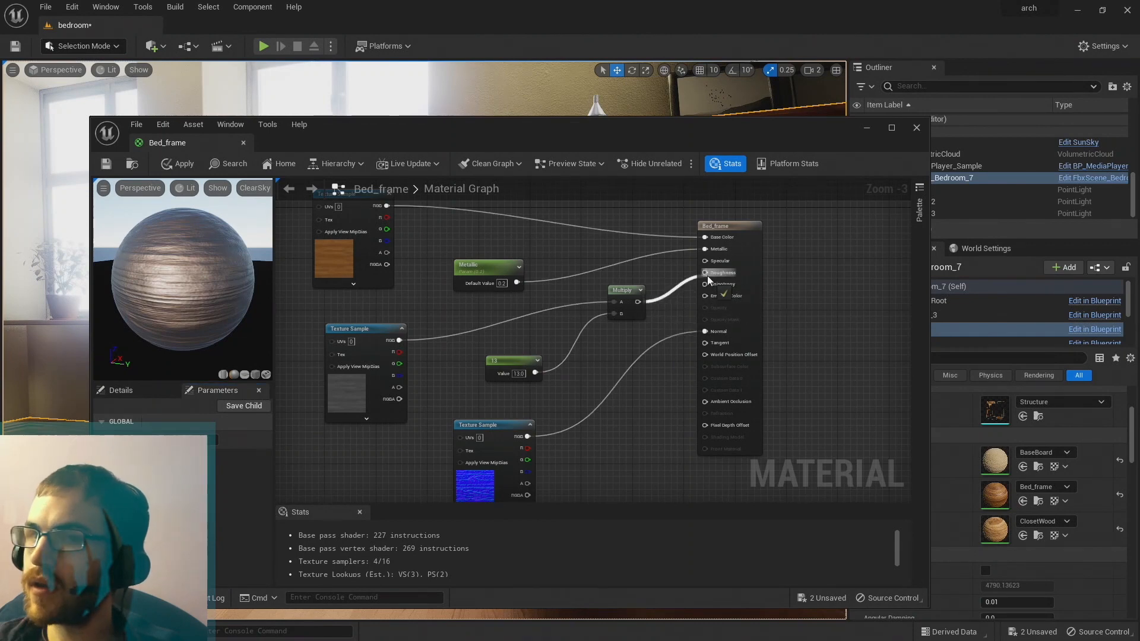
click(132, 389)
click(203, 389)
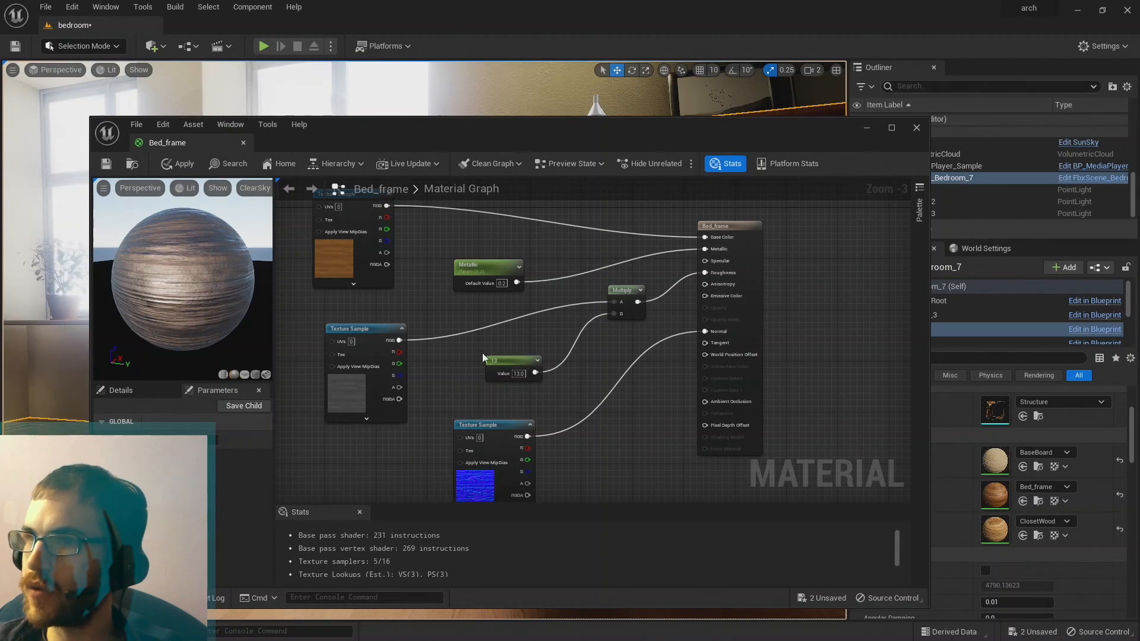
Convert the Constant node feeding Multiply to a parameter named rough and check the global parameter list.
click(508, 360)
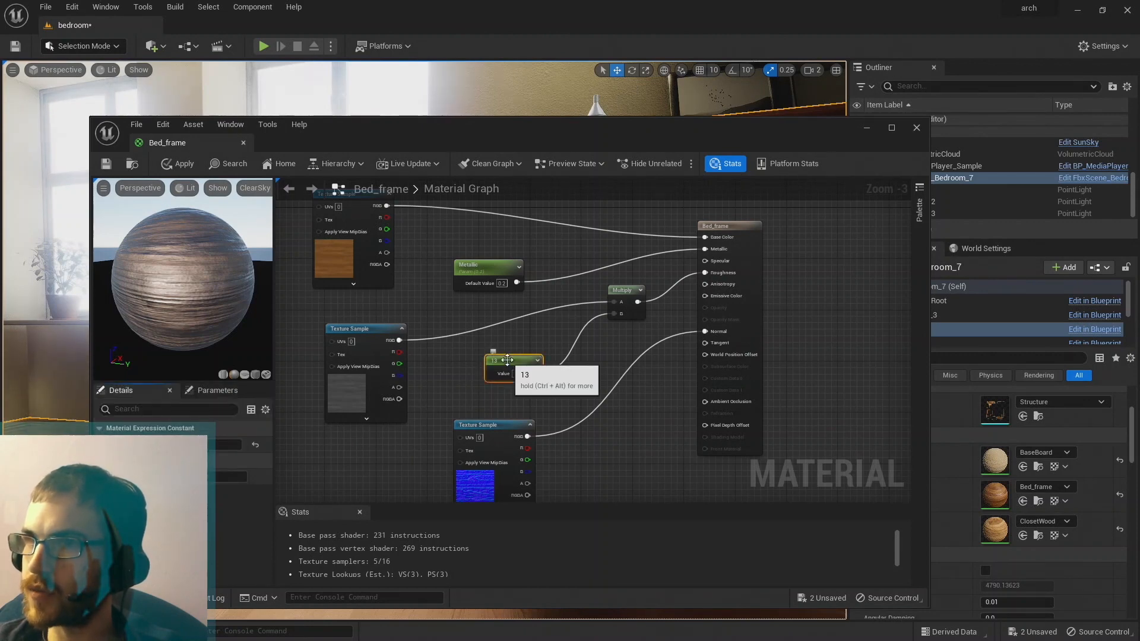
right_click(507, 359)
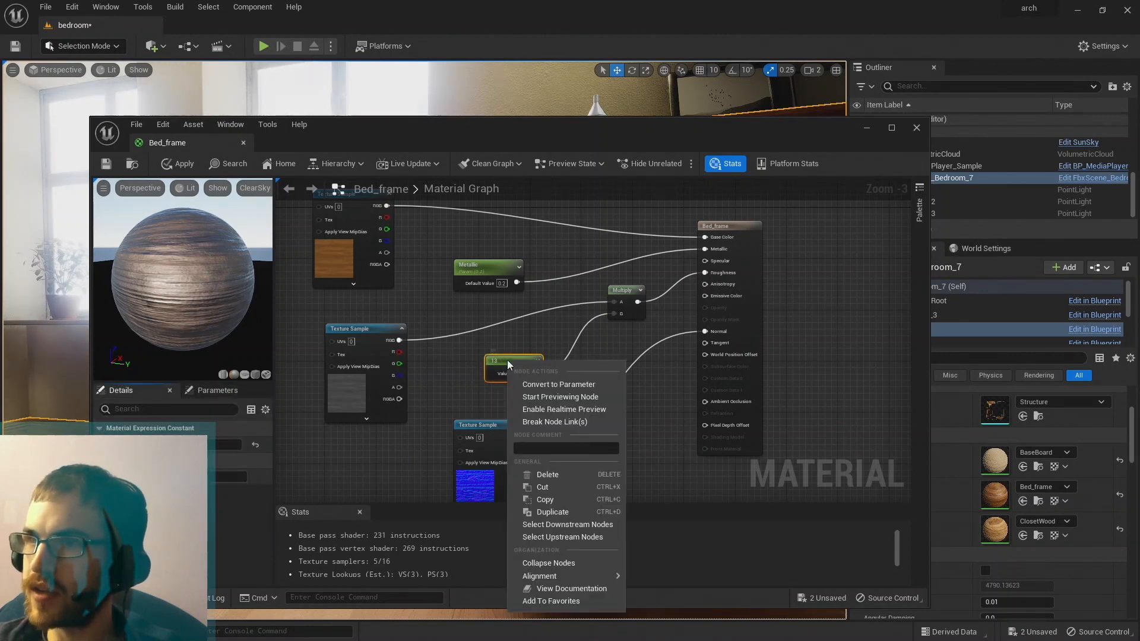
click(542, 383)
text(rough)
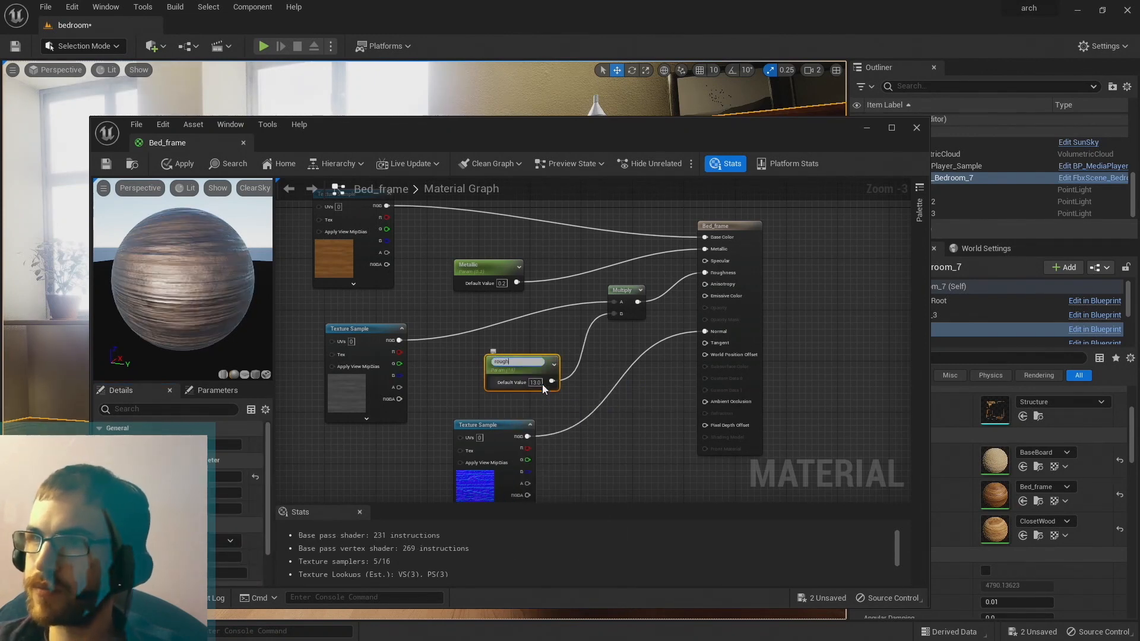
key(Return)
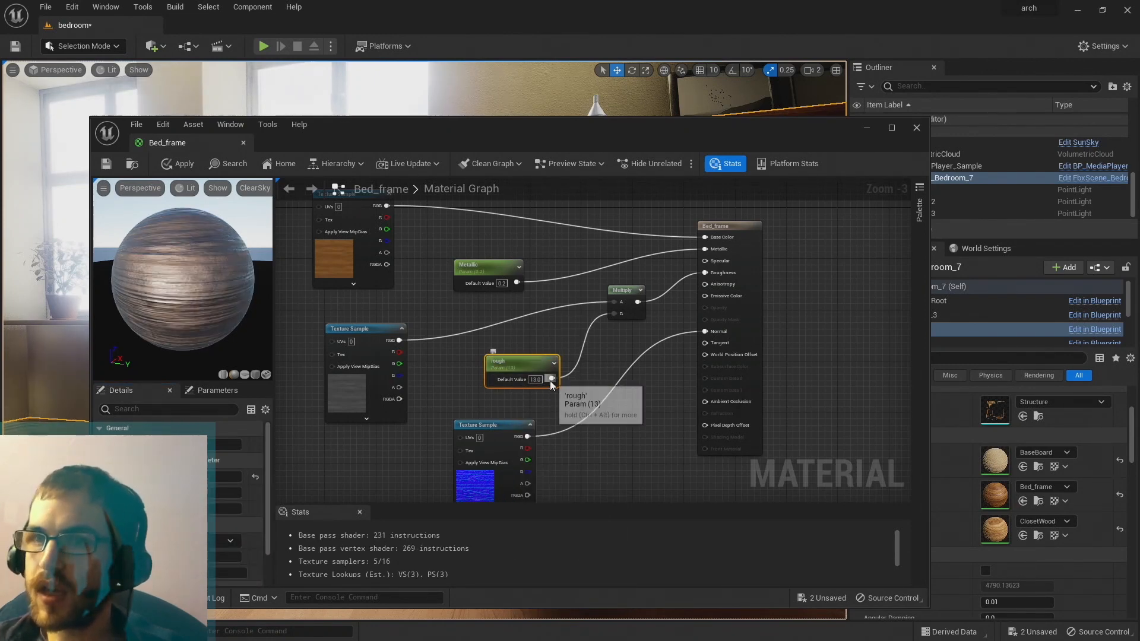
click(218, 391)
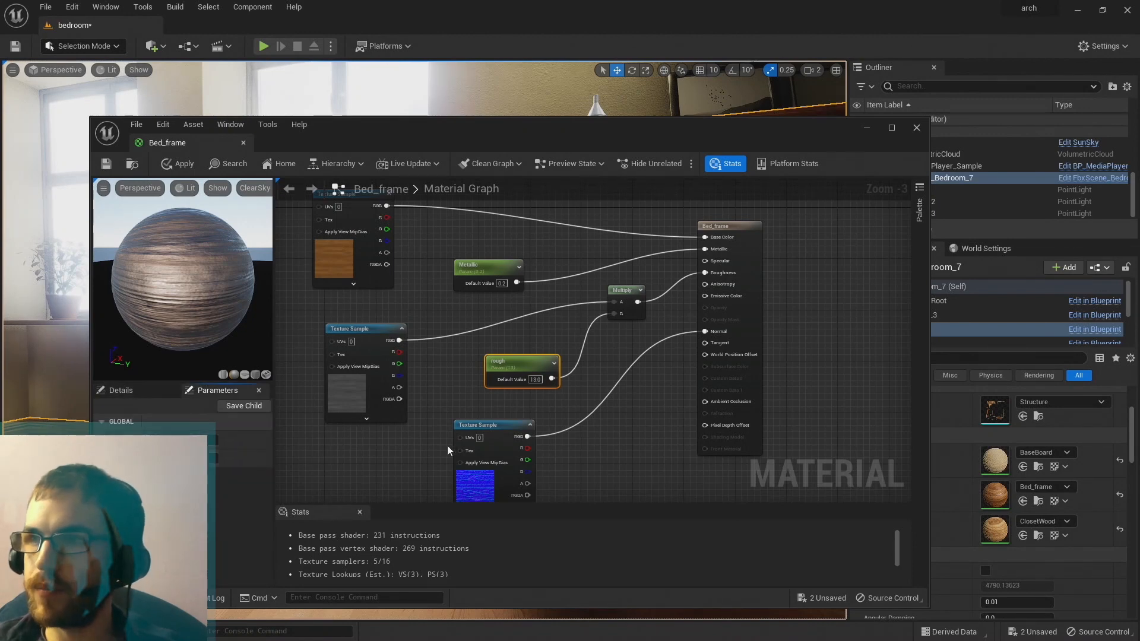
click(632, 385)
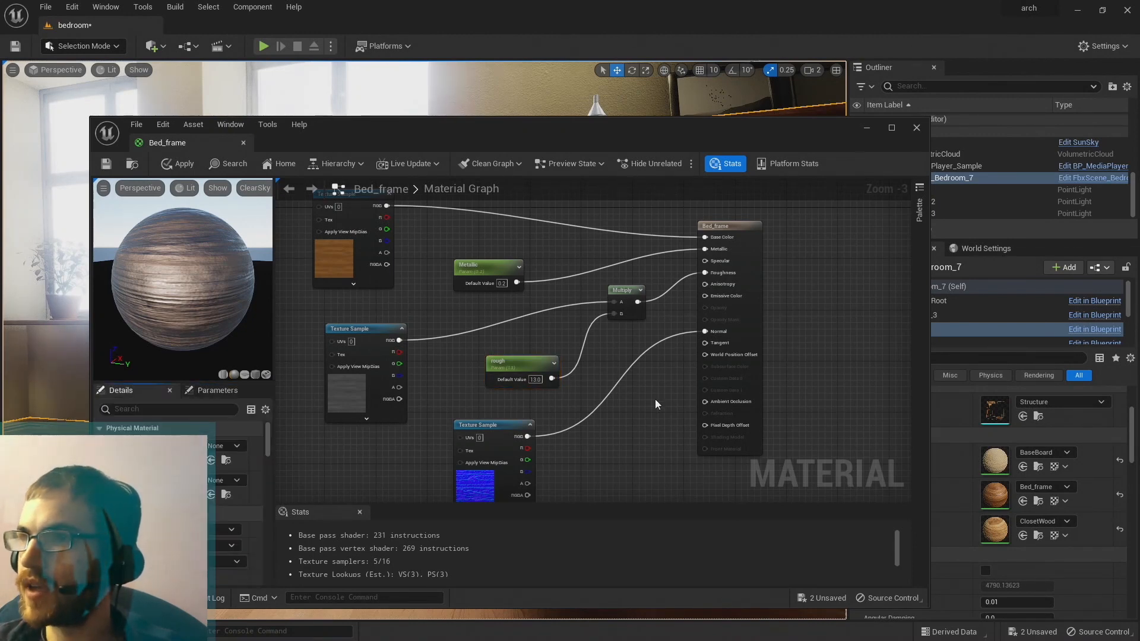
Examine the wood preview sphere from another angle and review the Metallic and rough parameters.
right_click(469, 268)
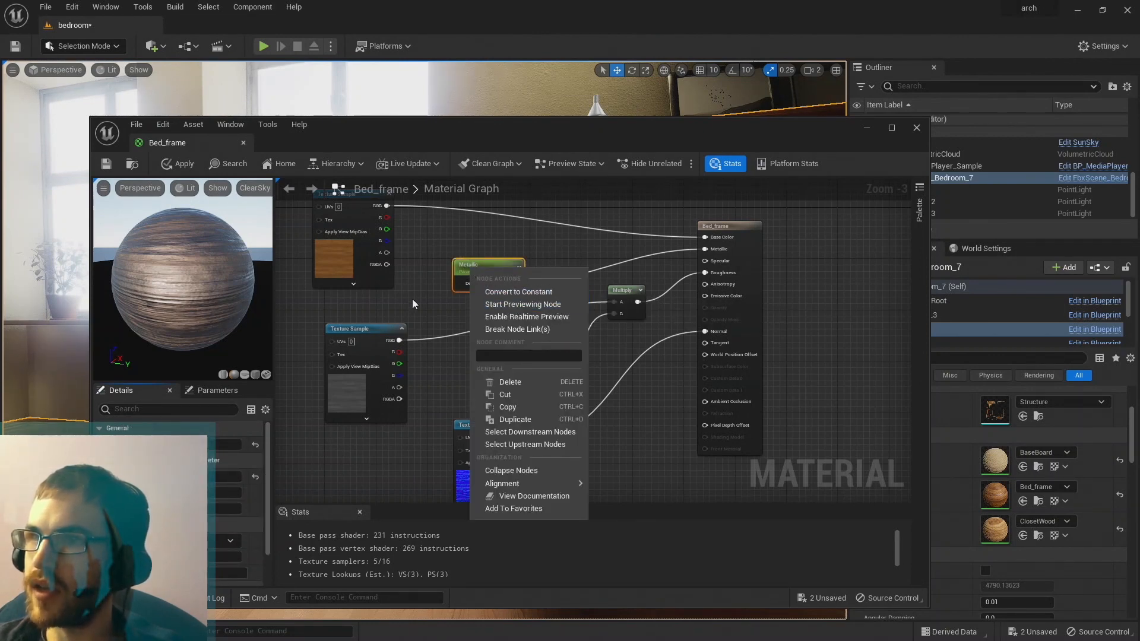
click(312, 331)
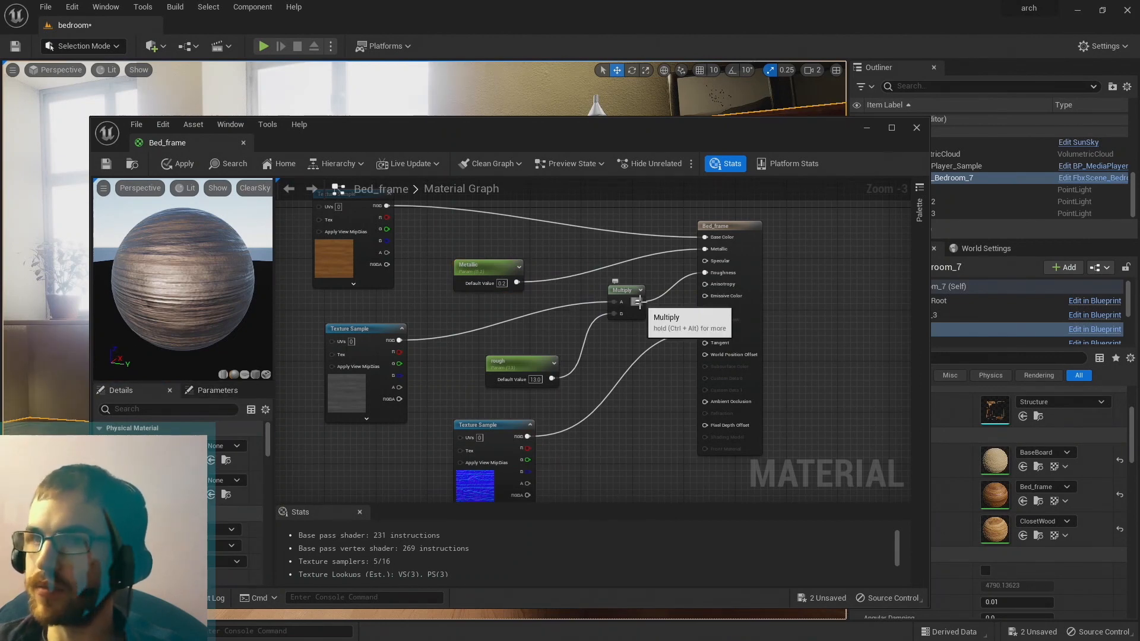
click(204, 392)
drag(183, 303, 255, 294)
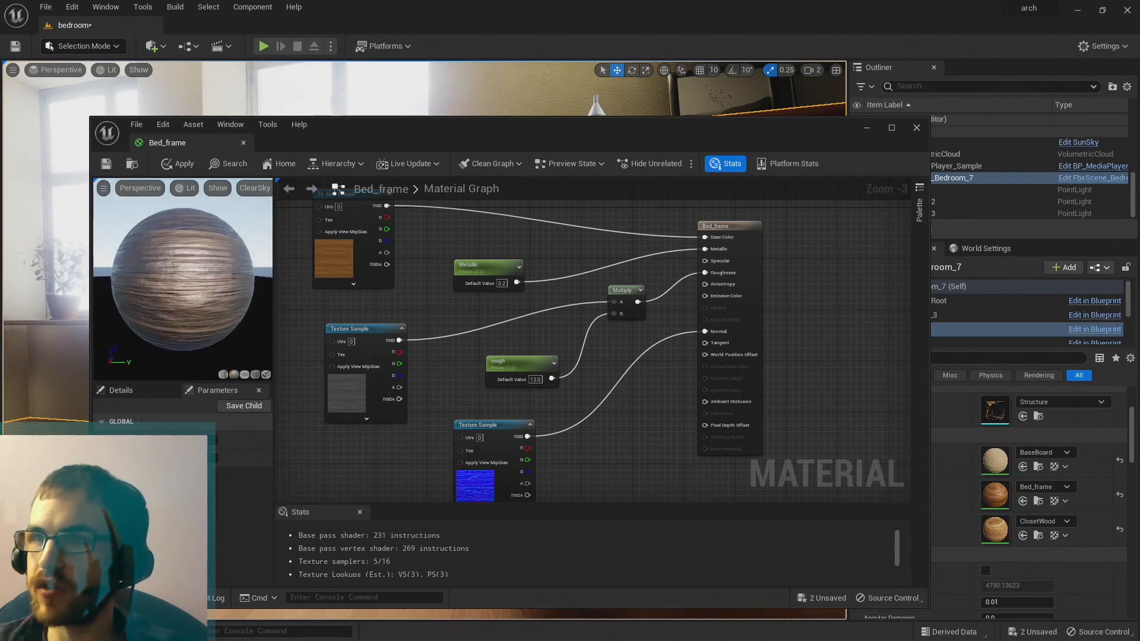
drag(176, 305, 208, 299)
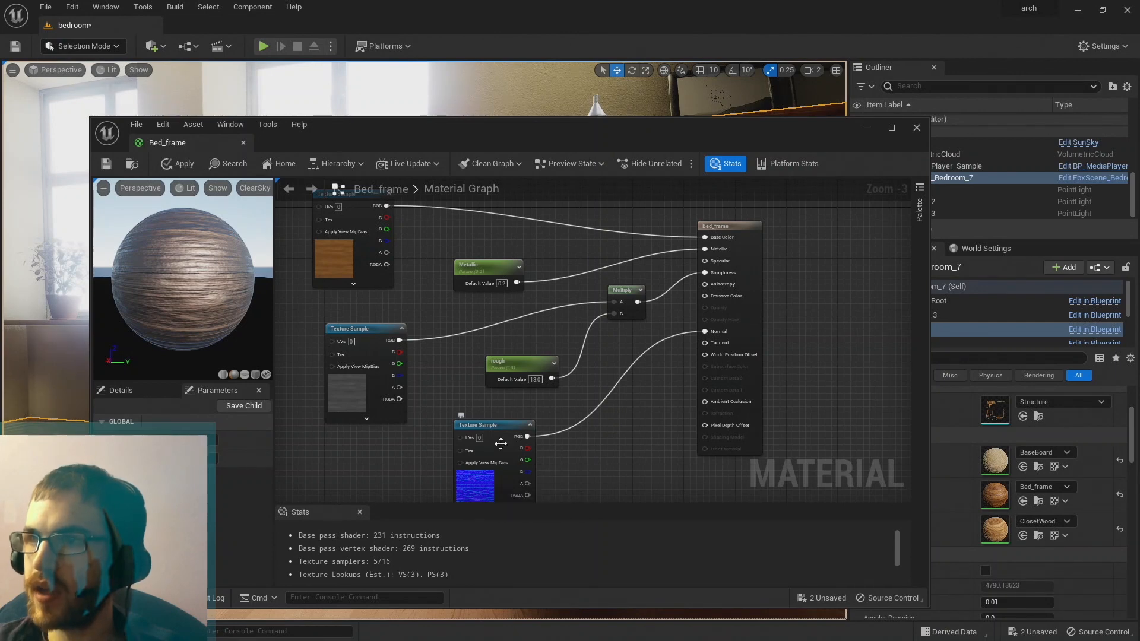
click(508, 363)
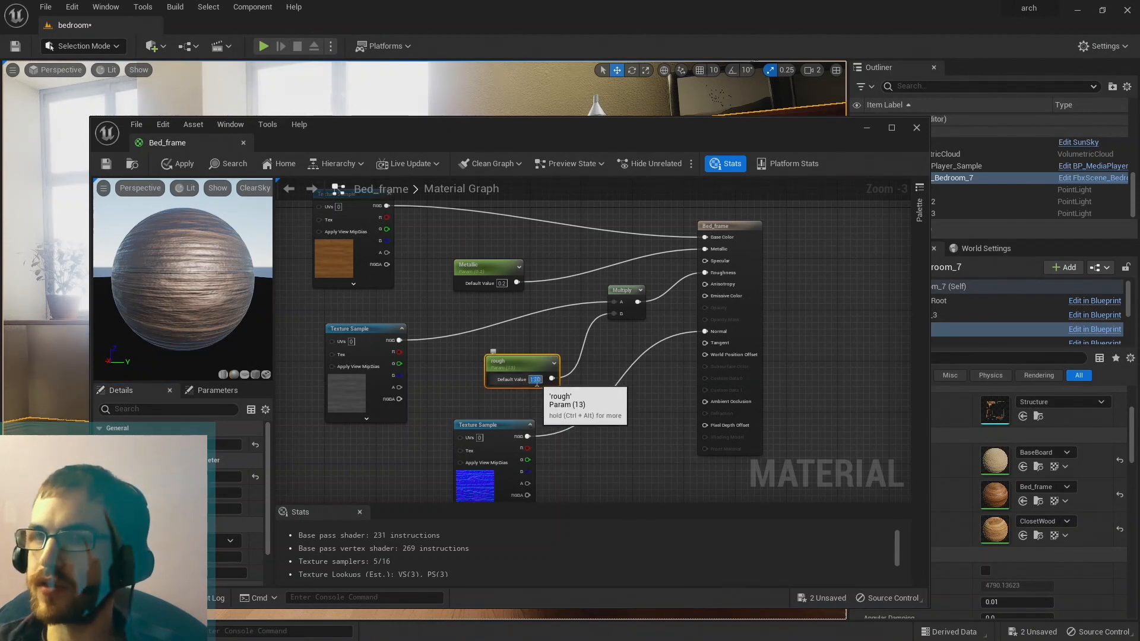
click(205, 392)
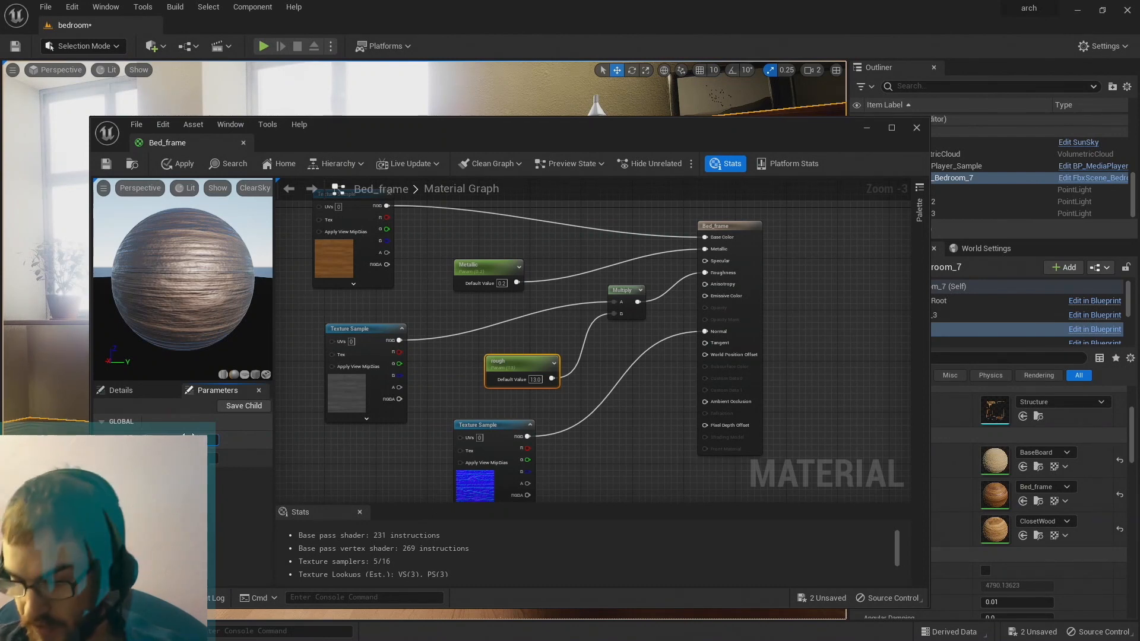
Undo the last parameter change and examine the wood preview sphere from other angles.
key(ctrl+z)
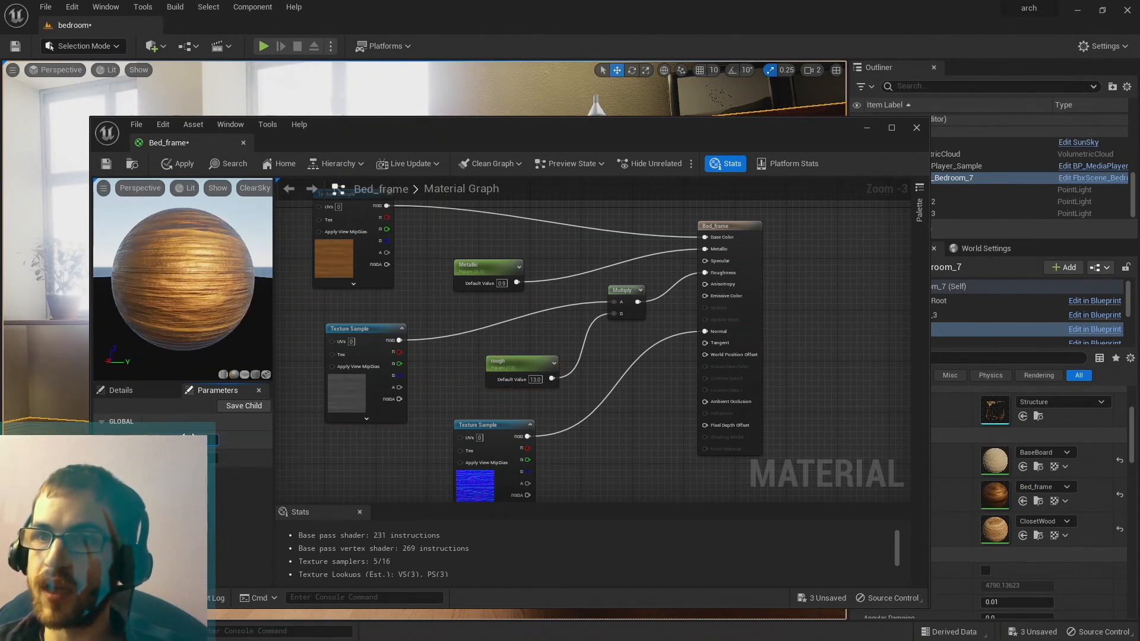
drag(190, 247, 332, 254)
drag(178, 279, 264, 345)
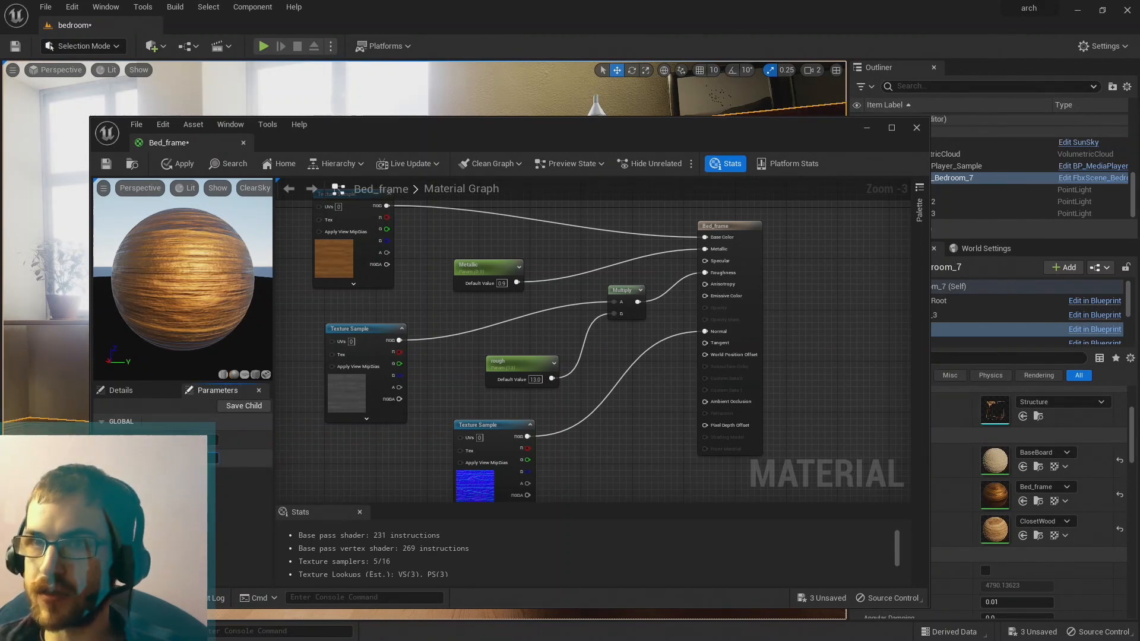
drag(171, 284, 184, 286)
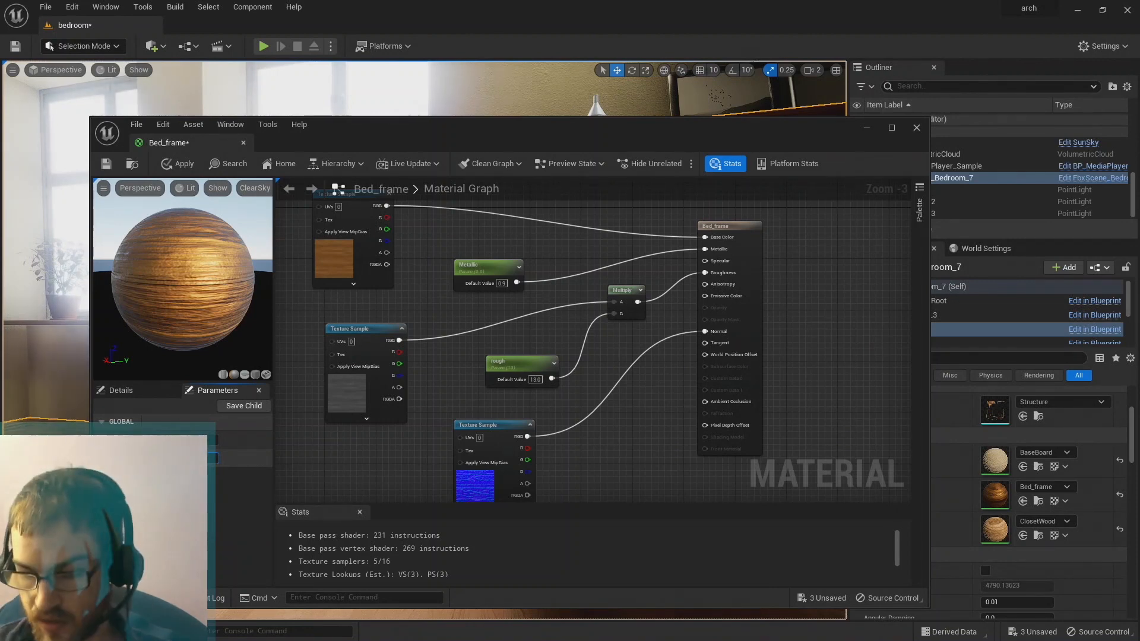
Try rough parameter values of 0.2 and 10, checking the wood's reflections on the preview sphere for each.
text(0.2)
key(Return)
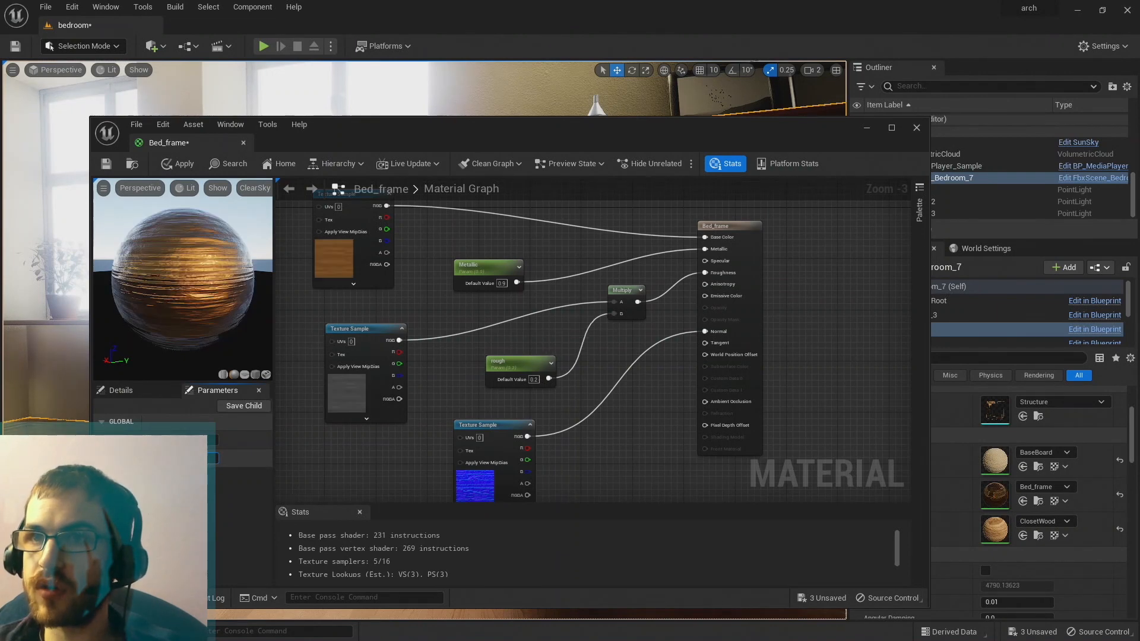
drag(174, 280, 212, 270)
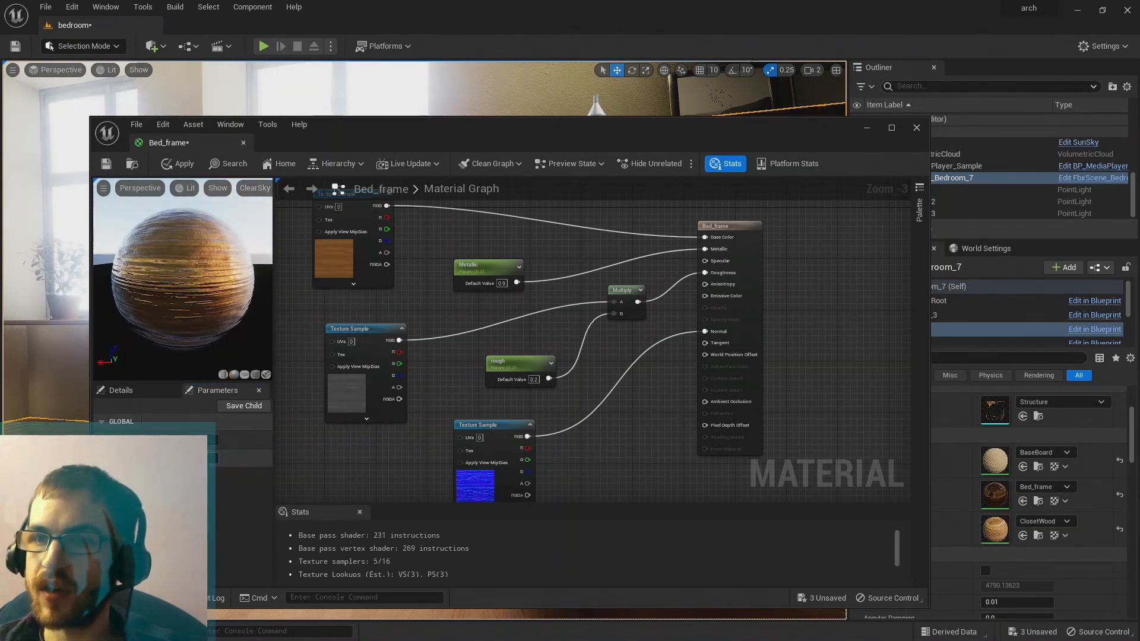
click(211, 457)
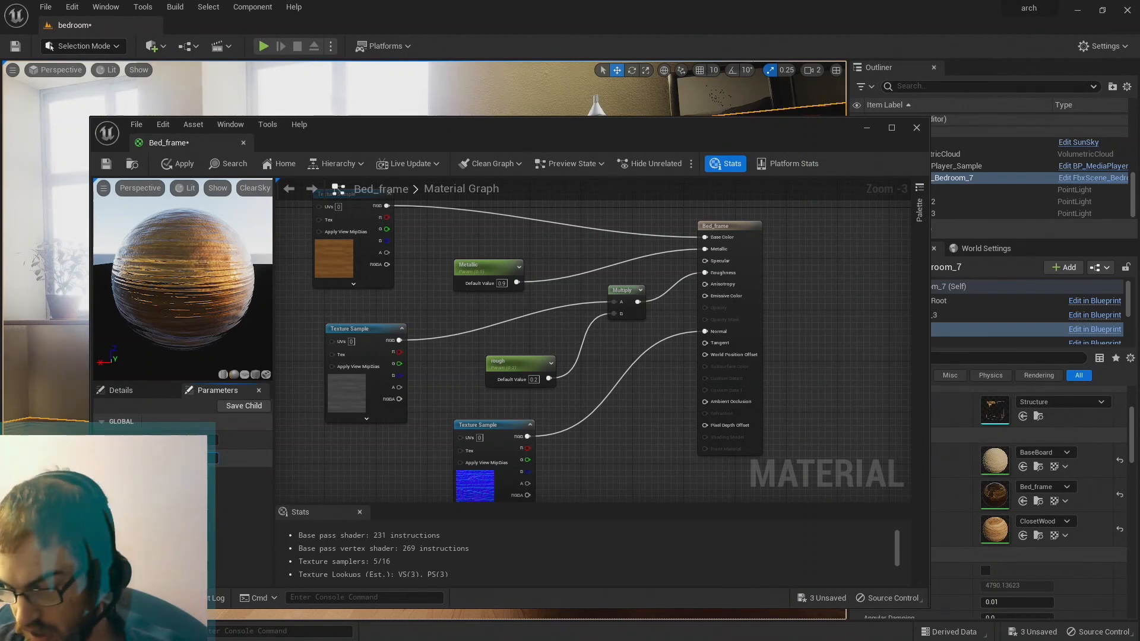
text(10)
key(Return)
drag(167, 281, 191, 276)
Try rough parameter values of 15 and 30, comparing the wood's sheen on the preview sphere.
click(211, 458)
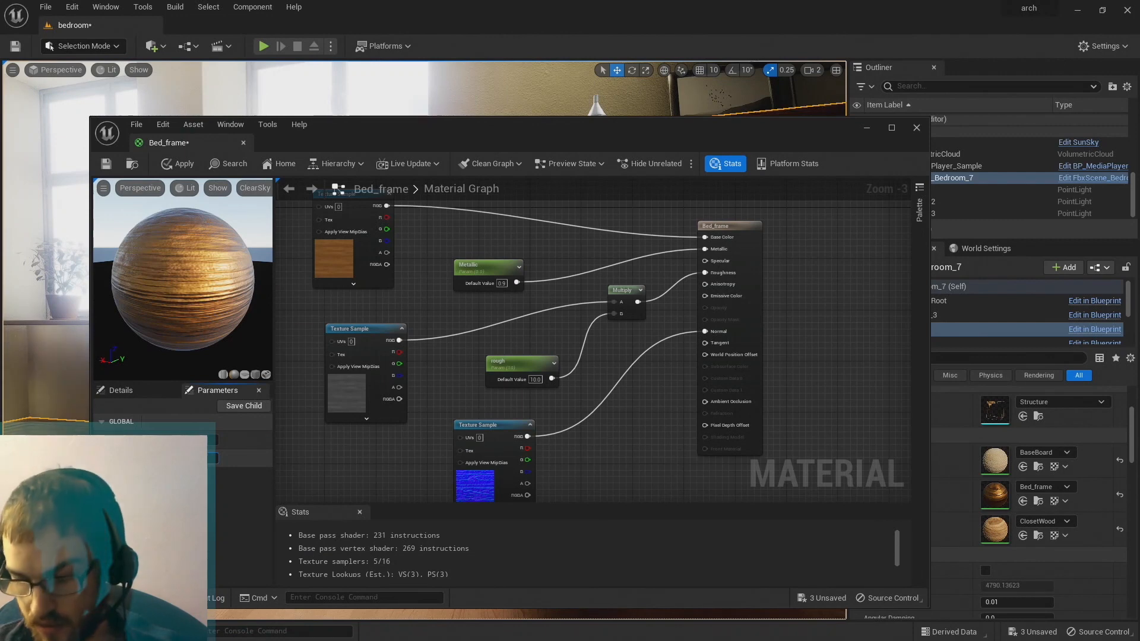
text(15)
key(Return)
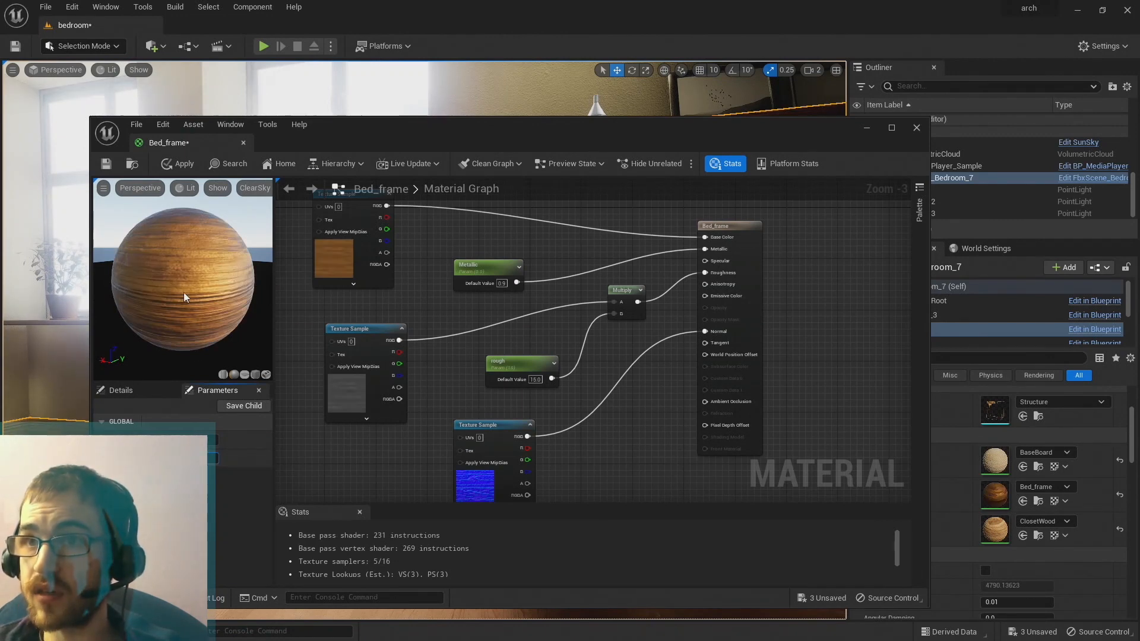
drag(184, 292, 146, 288)
click(211, 458)
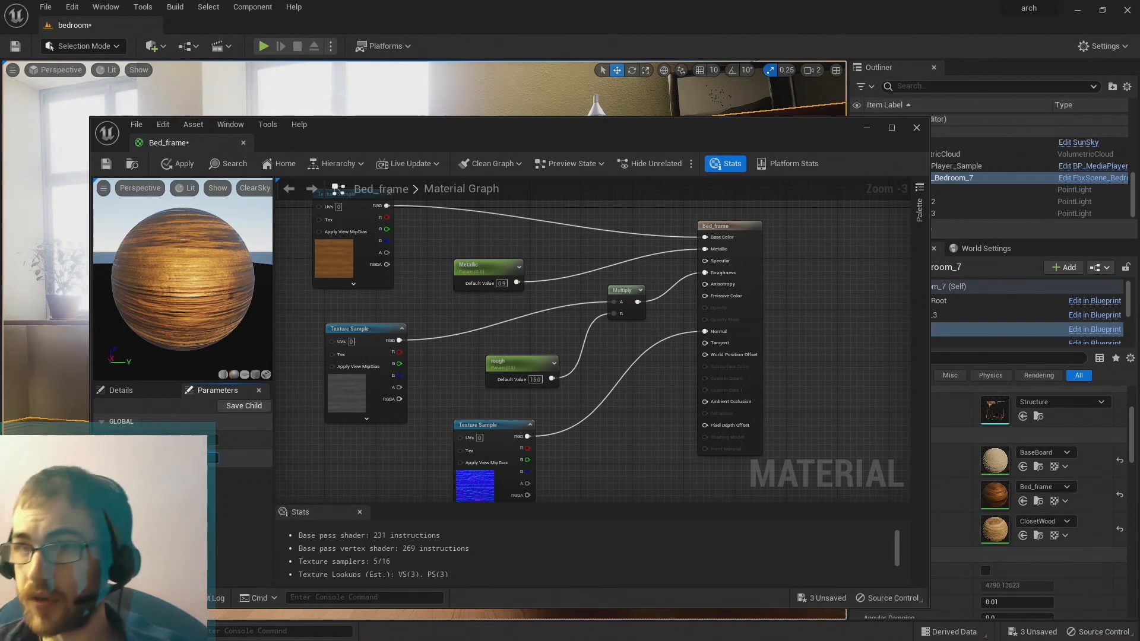
text(30)
key(Return)
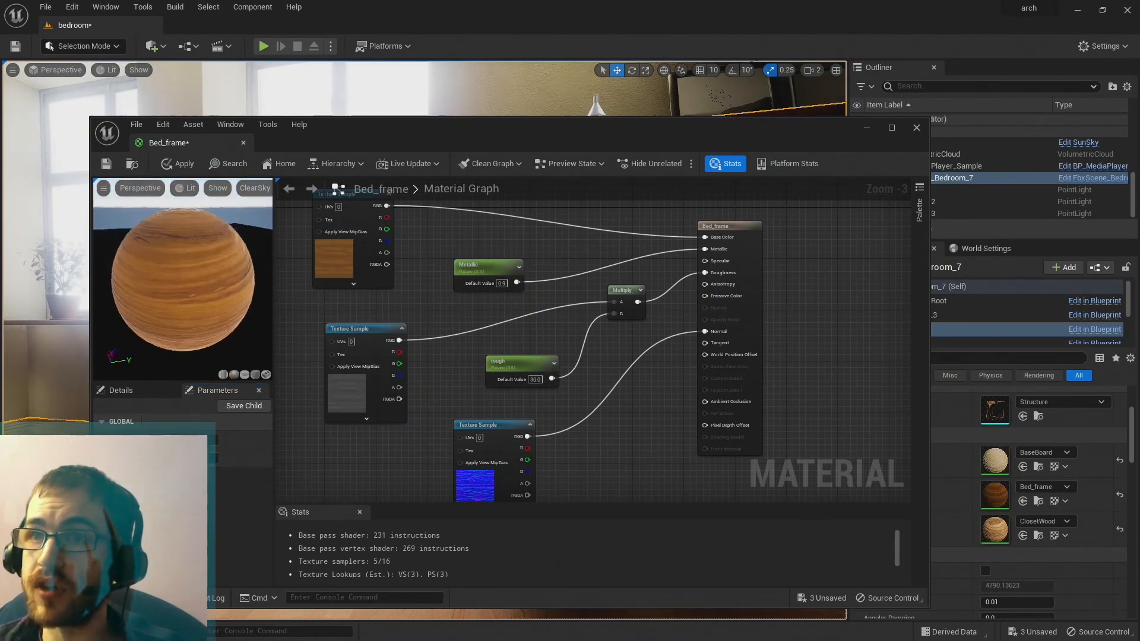
drag(183, 285, 204, 275)
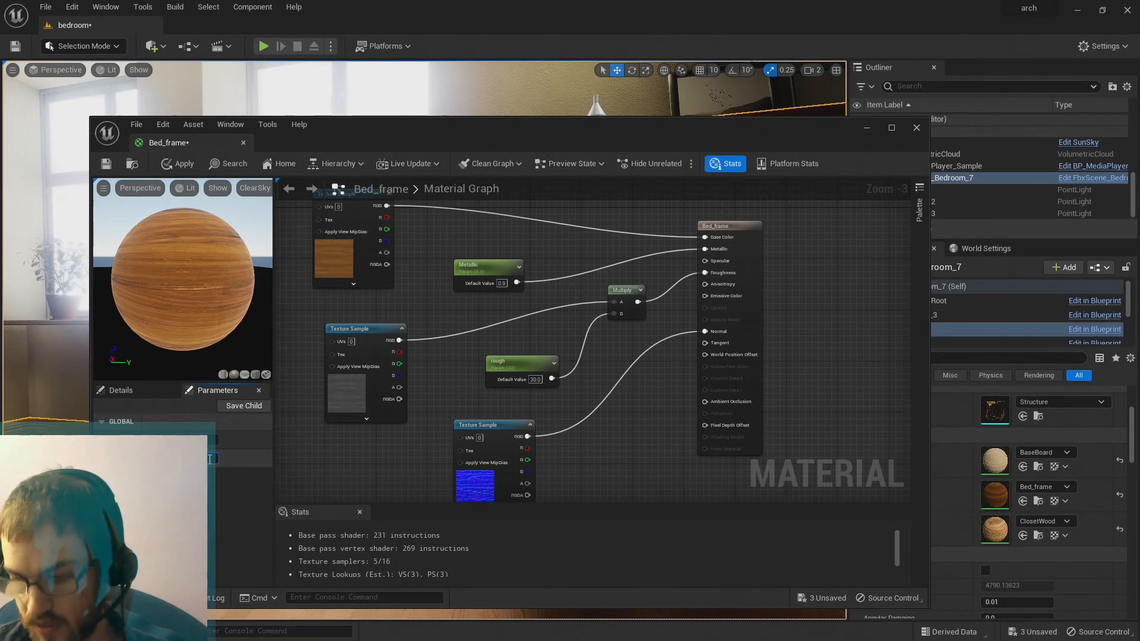
Set the rough parameter to 15 and inspect the wood preview sphere.
text(15)
key(Return)
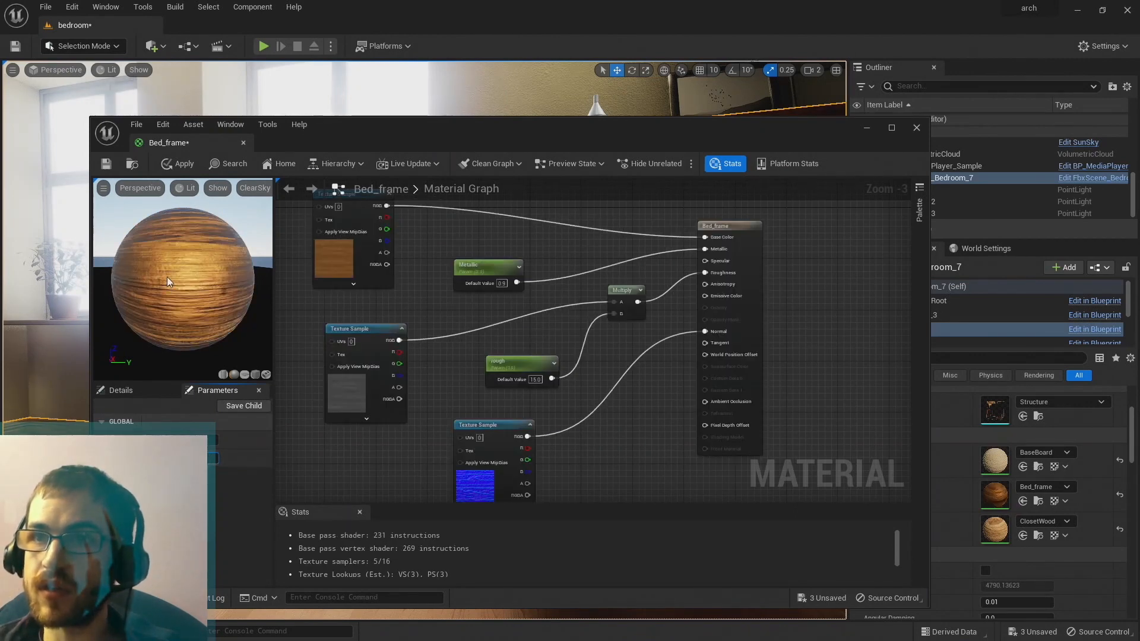
drag(167, 277, 190, 265)
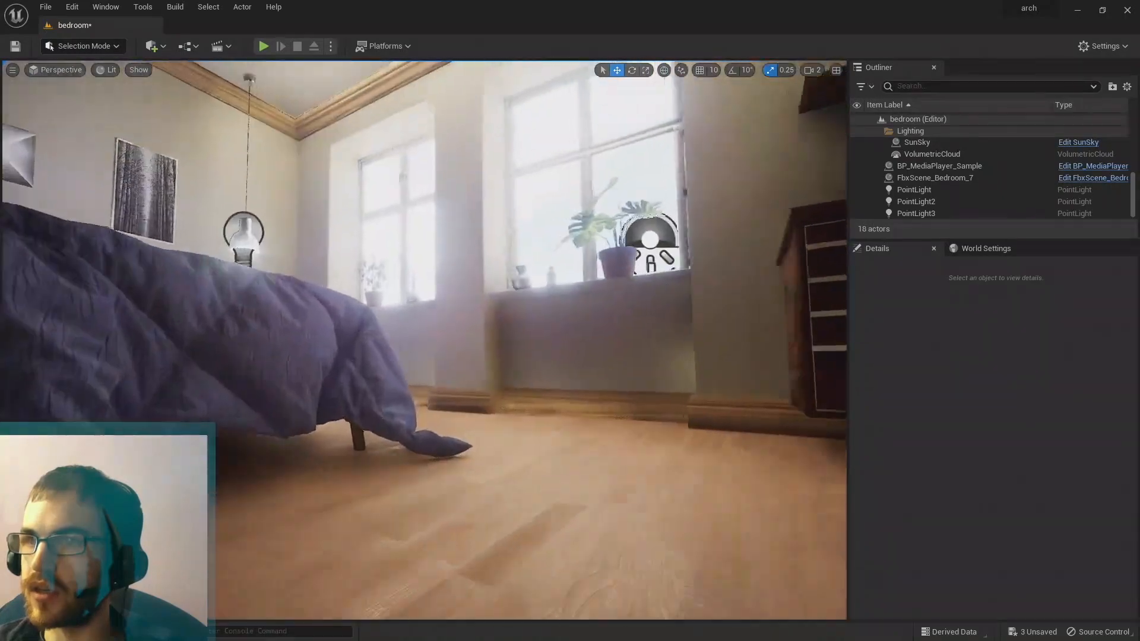
Examine the bedroom's floor, baseboards, nightstand and window area from several viewpoints.
right_drag(424, 339, 422, 445)
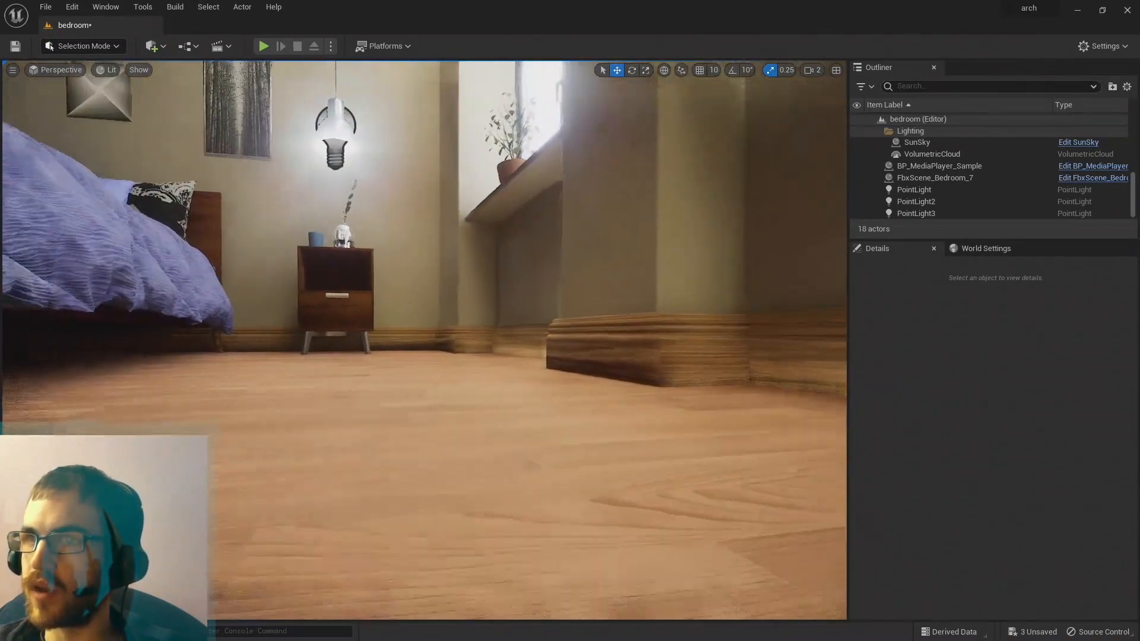
right_drag(424, 339, 683, 351)
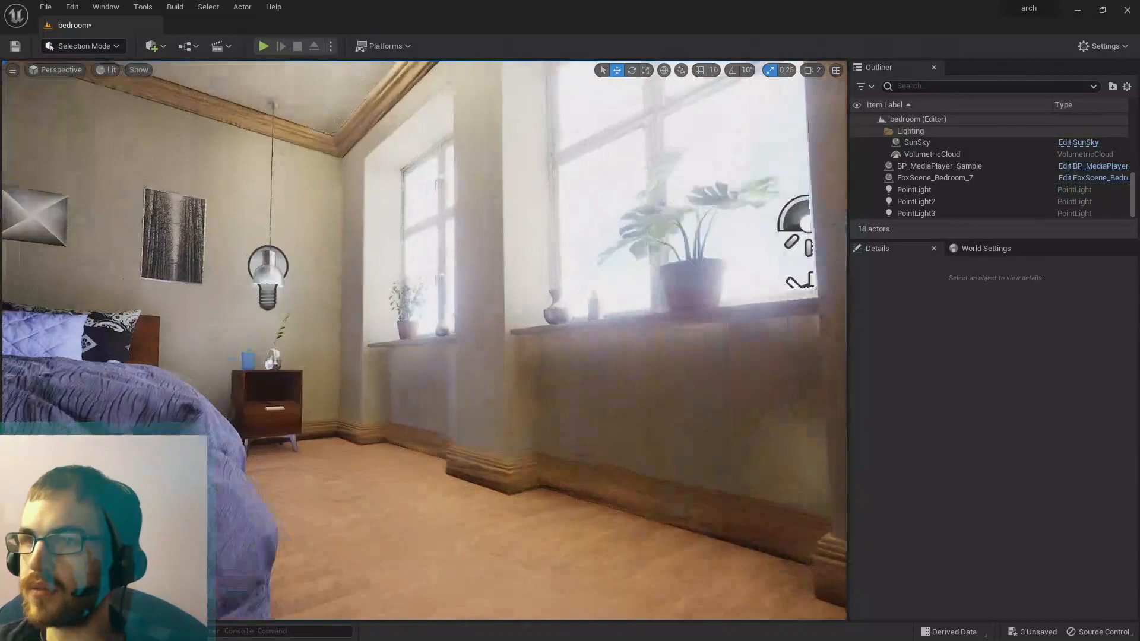
key(w)
right_drag(424, 340, 397, 421)
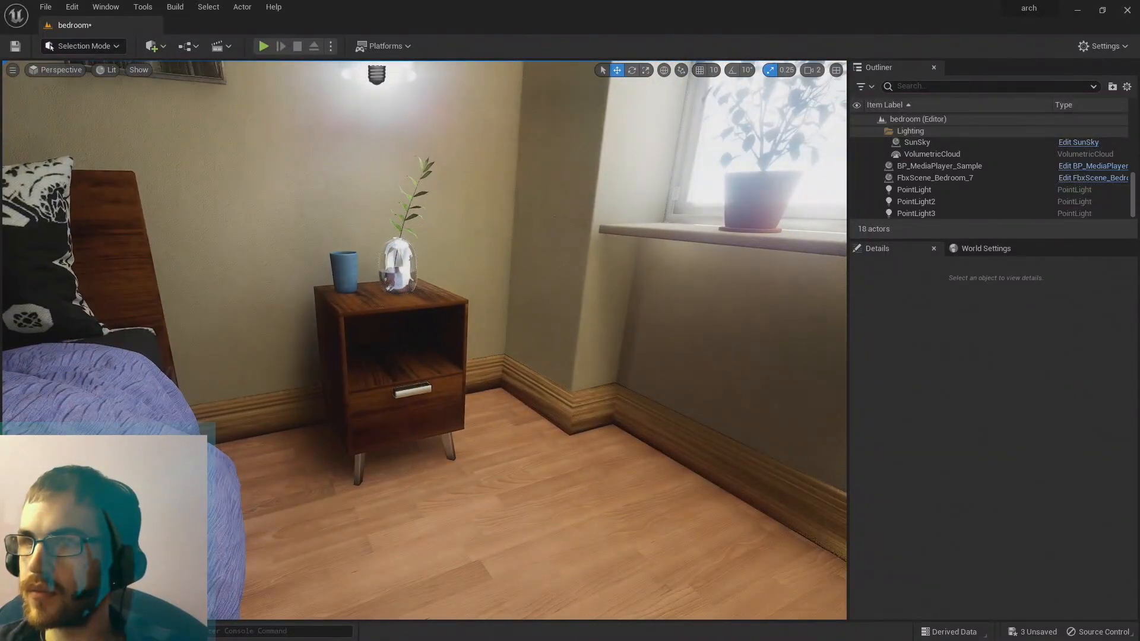
key(s)
right_drag(424, 340, 576, 335)
key(w)
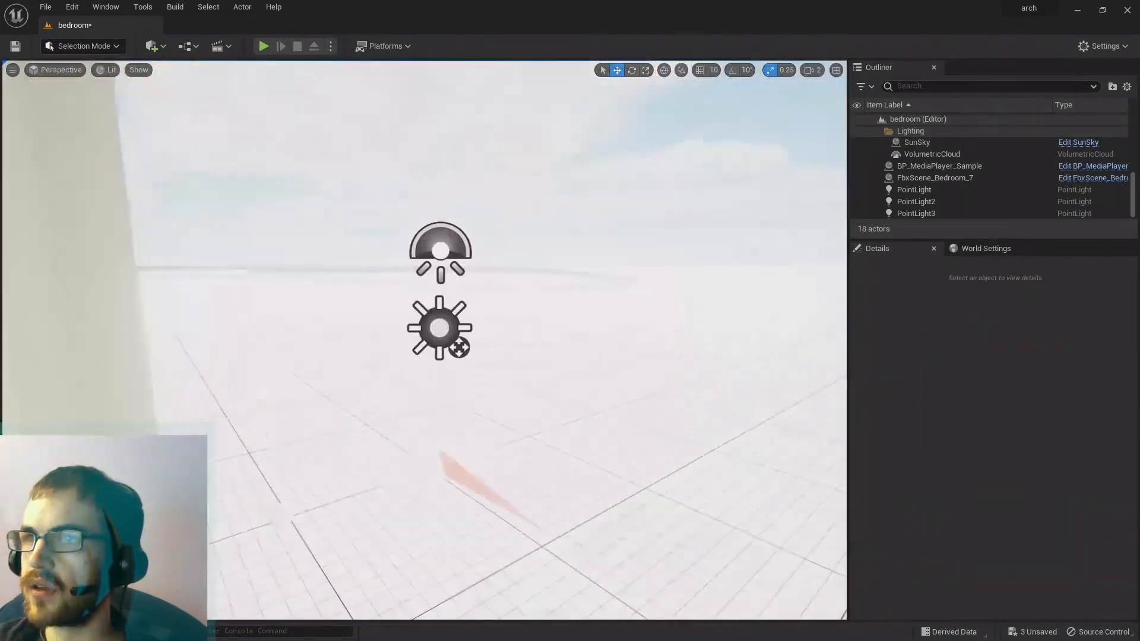
Rotate the SunSky's DirectionalLight so sunlight falls through the windows onto the bed and floor.
right_drag(461, 312, 261, 330)
click(437, 328)
key(s)
key(a)
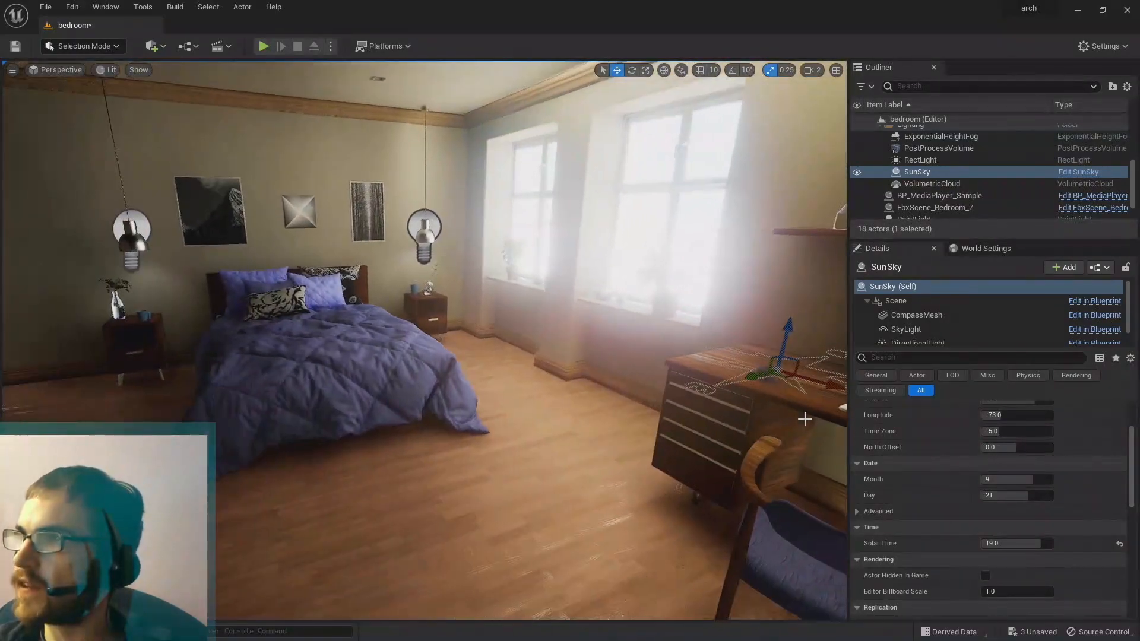
scroll(911, 327, down, 1)
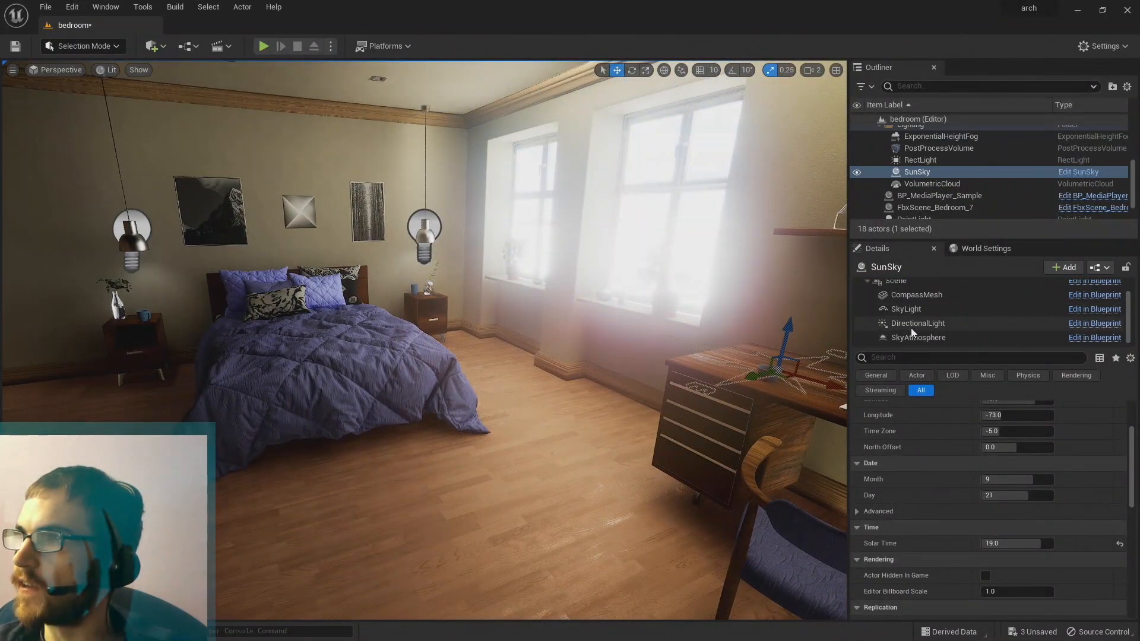
scroll(911, 328, up, 1)
scroll(910, 328, down, 1)
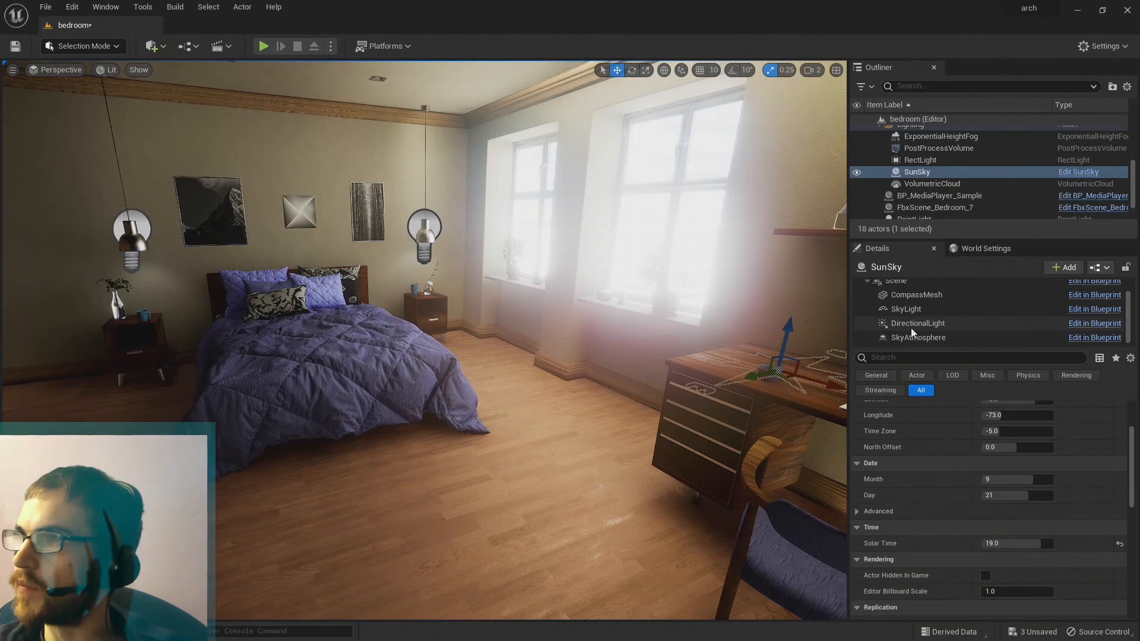
click(911, 327)
right_drag(647, 307, 772, 308)
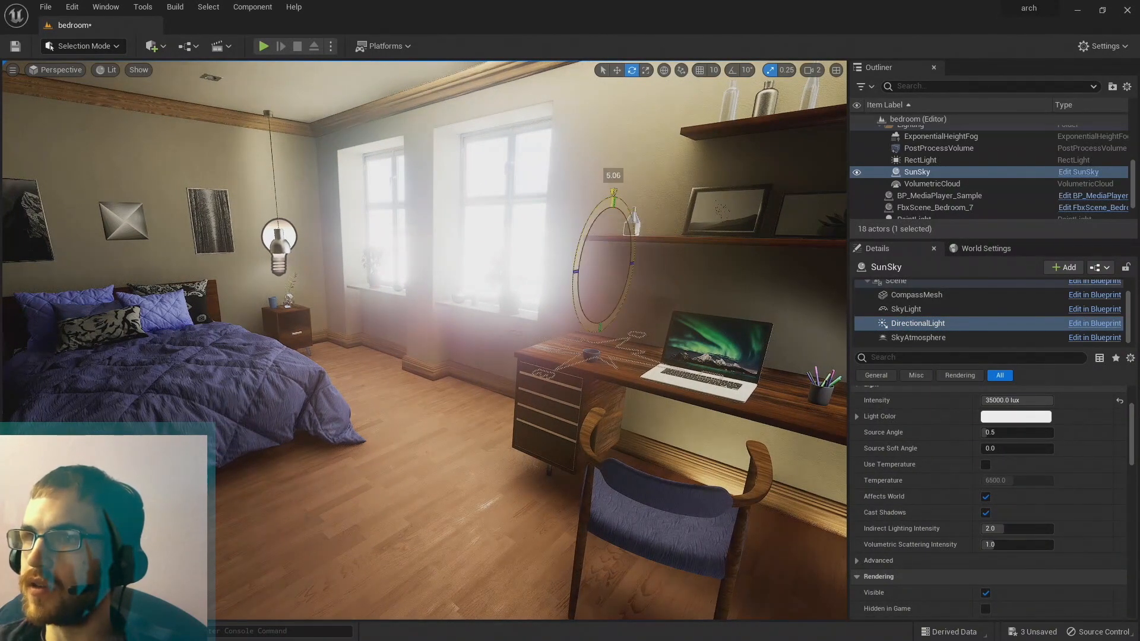
drag(613, 193, 636, 227)
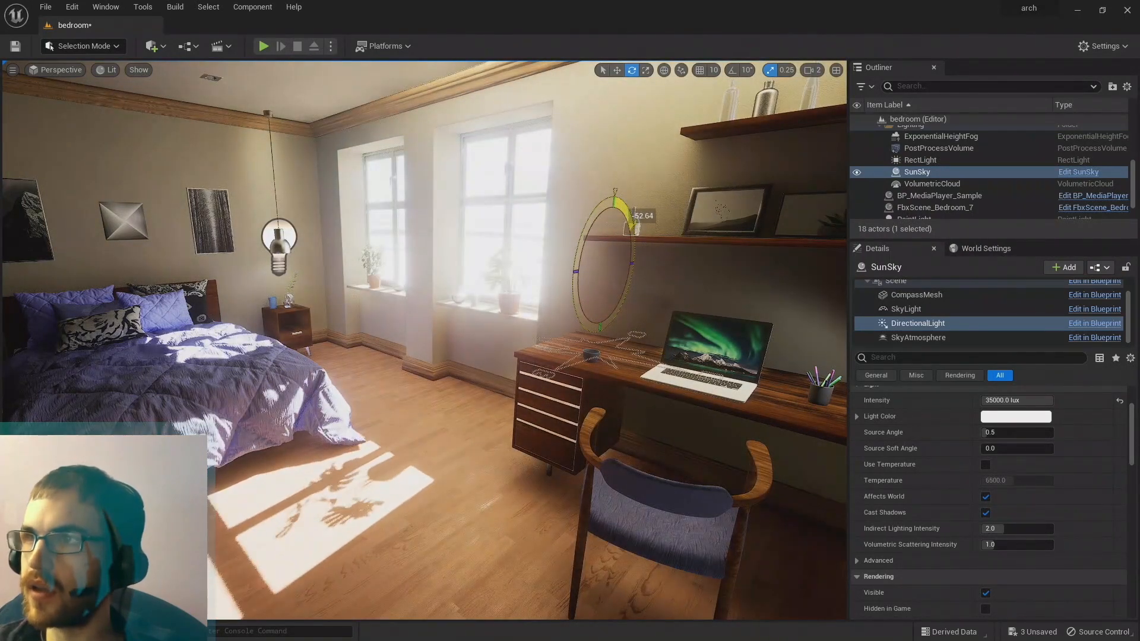
drag(691, 274, 594, 325)
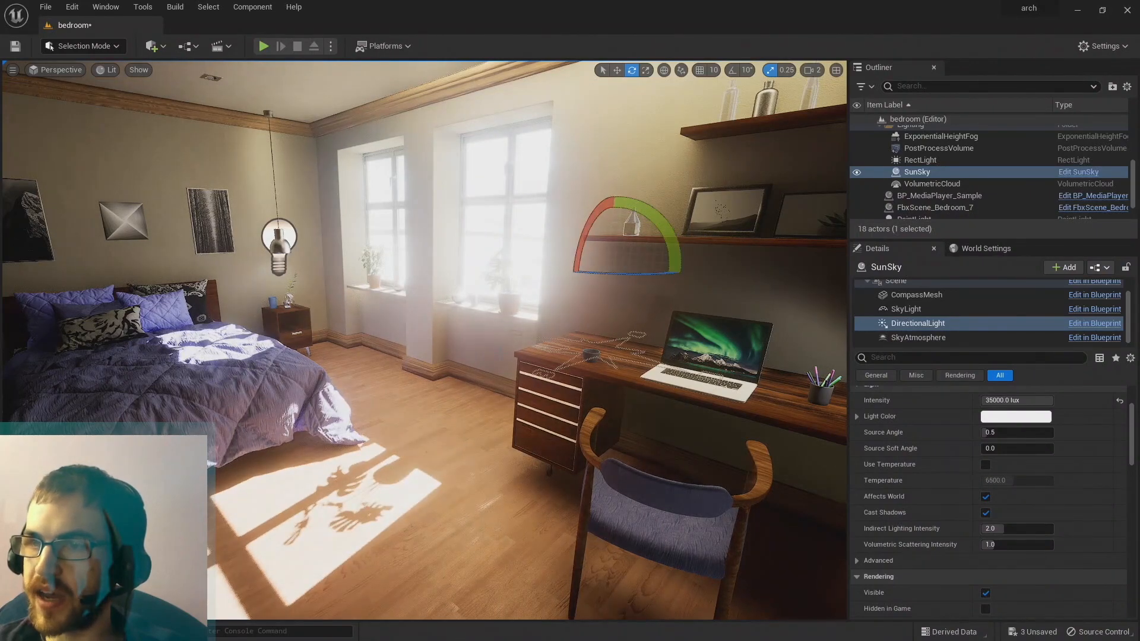
Examine the sunlight and plant shadows on the bedroom floor and bed from near and far.
mouse_move(594, 324)
right_down()
mouse_move(534, 374)
mouse_move(576, 356)
mouse_move(570, 445)
mouse_move(600, 457)
mouse_move(547, 523)
mouse_move(558, 528)
mouse_move(540, 594)
mouse_move(499, 534)
mouse_move(500, 580)
mouse_move(501, 541)
mouse_move(561, 561)
mouse_move(563, 592)
mouse_move(427, 579)
mouse_move(481, 558)
mouse_move(484, 504)
mouse_move(570, 466)
mouse_move(825, 442)
mouse_move(499, 448)
right_up()
key(w)
key(w)
key(s)
key(w)
key(w)
key(s)
key(w)
key(s)
key(s)
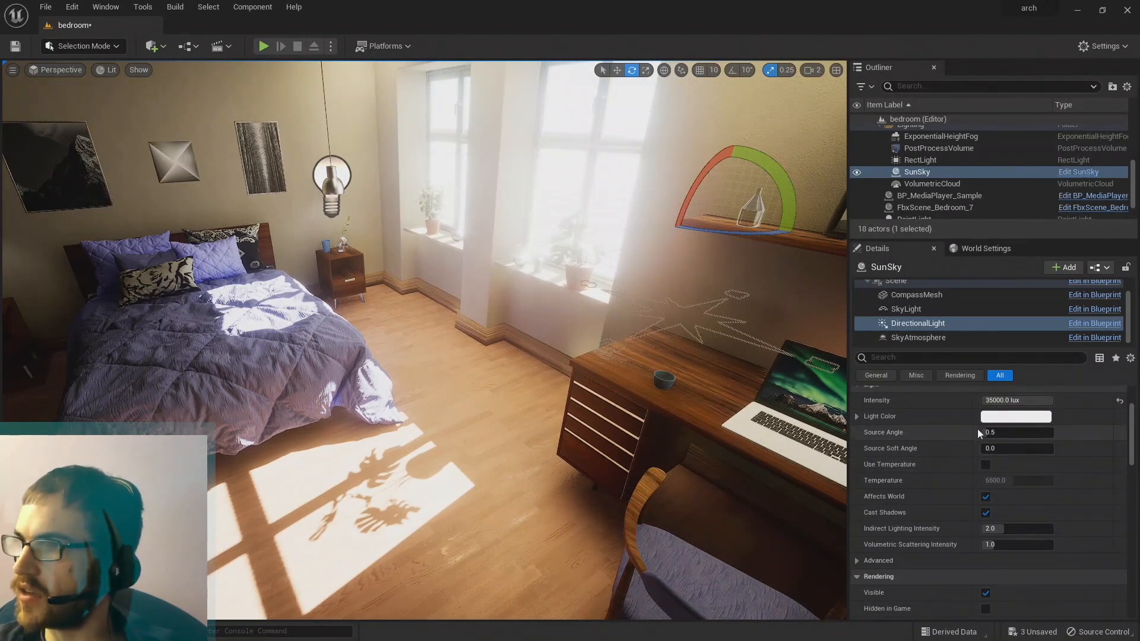
Set the DirectionalLight's intensity to 75000 lux.
scroll(935, 432, up, 1)
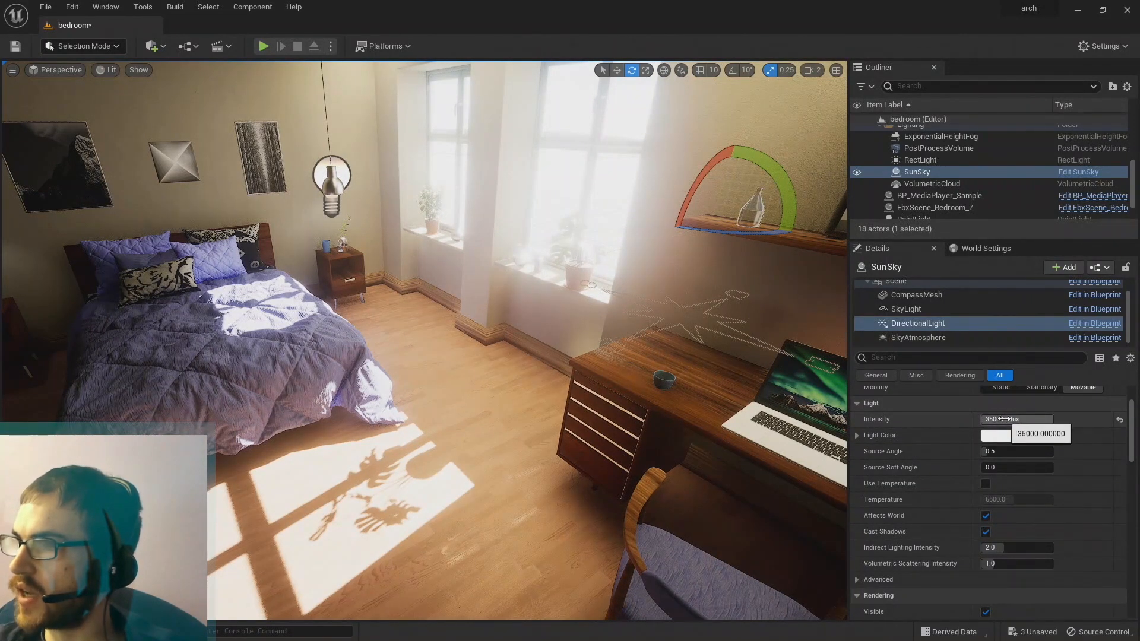
click(999, 419)
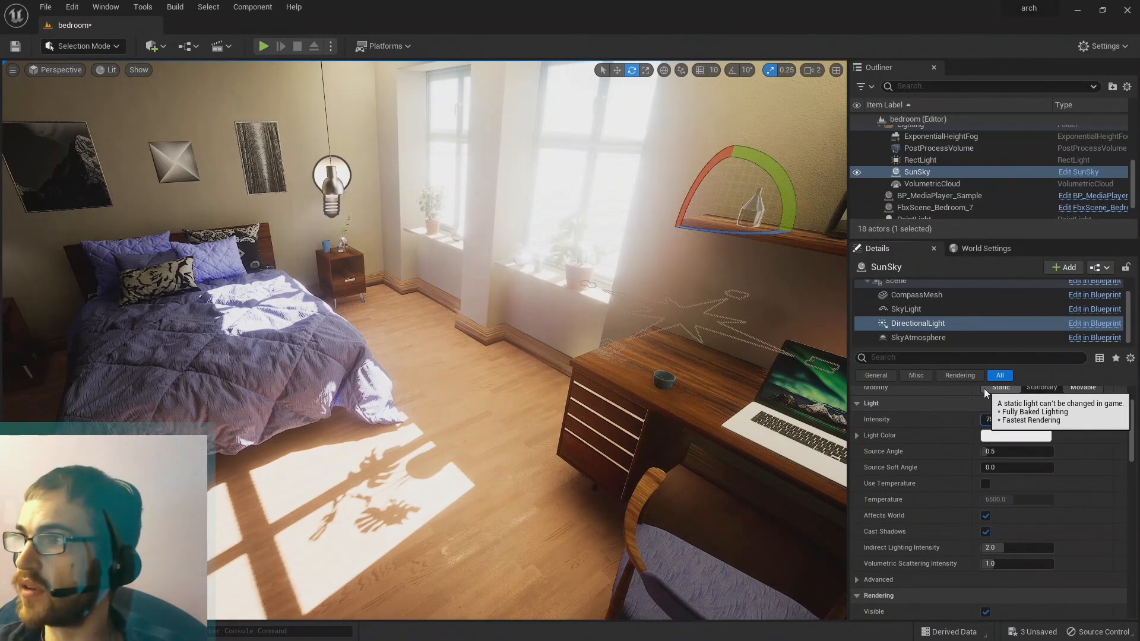
key(Return)
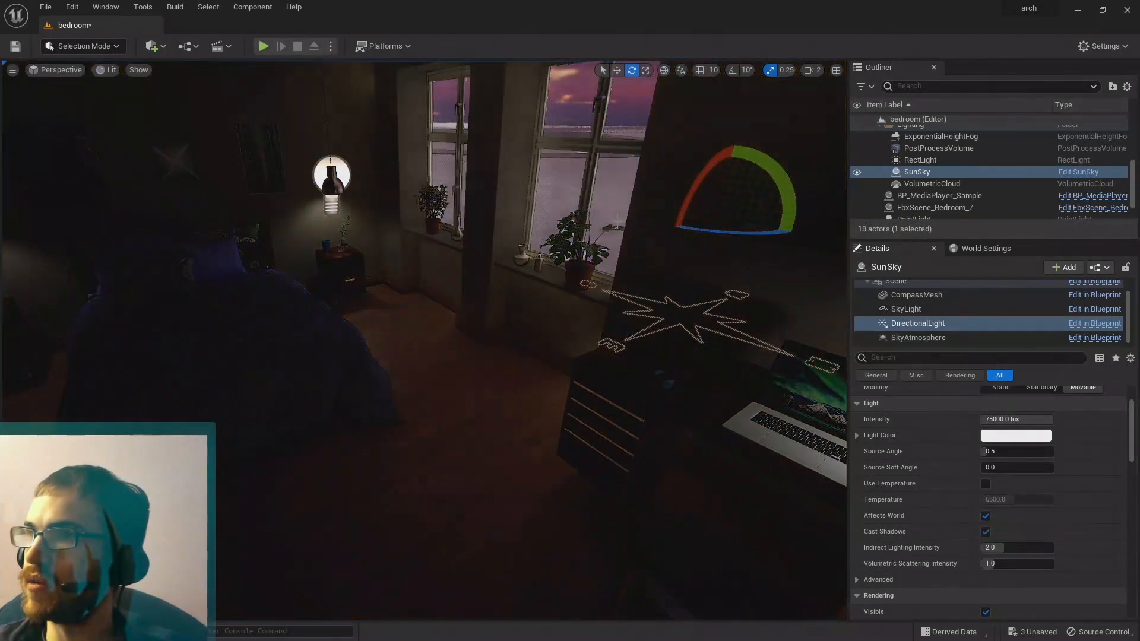
Rotate the DirectionalLight until daylight fills the room again, and check the glow around the windows.
drag(689, 192, 772, 238)
right_drag(424, 340, 365, 250)
key(w)
key(s)
key(w)
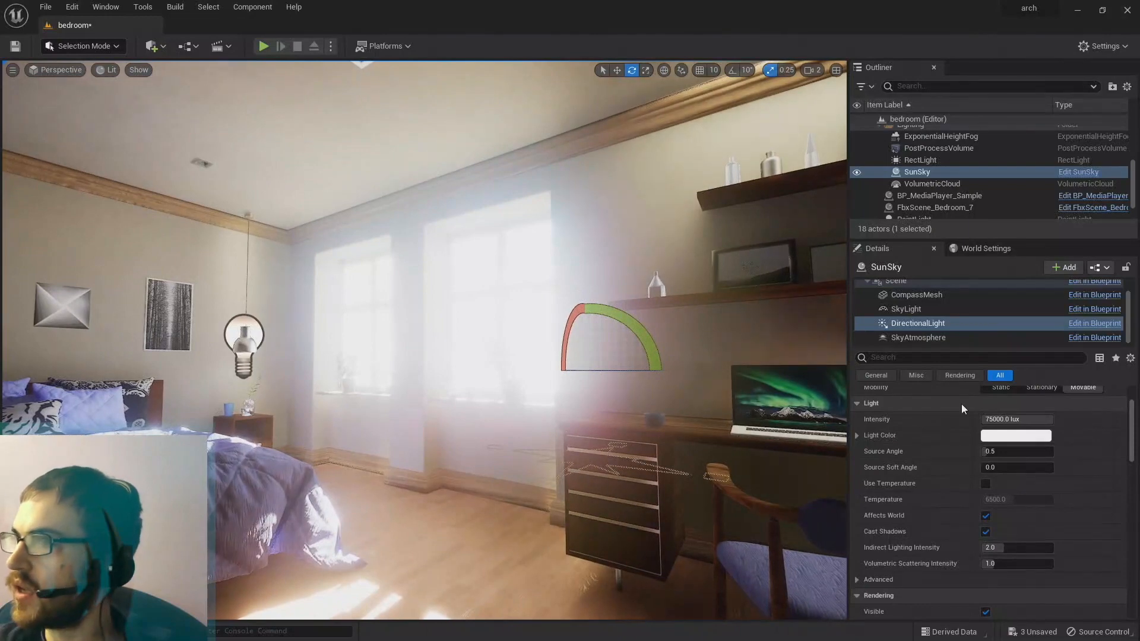
Set the DirectionalLight's intensity to 15000 lux and rotate it so sunlight reaches the bed and floor.
click(988, 419)
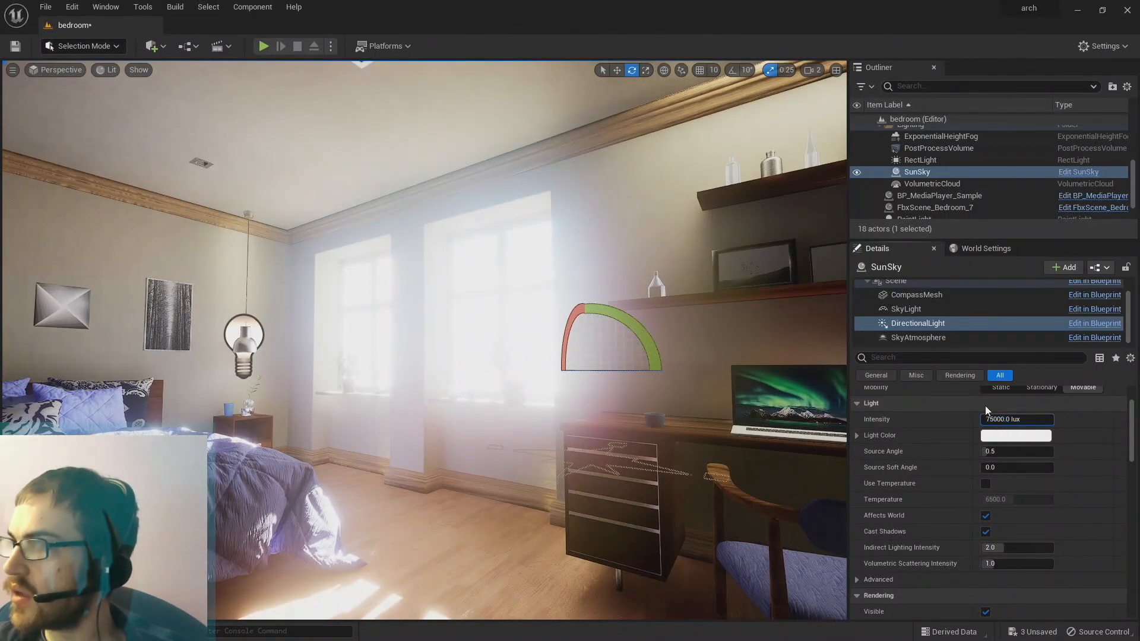
text(15000)
key(Return)
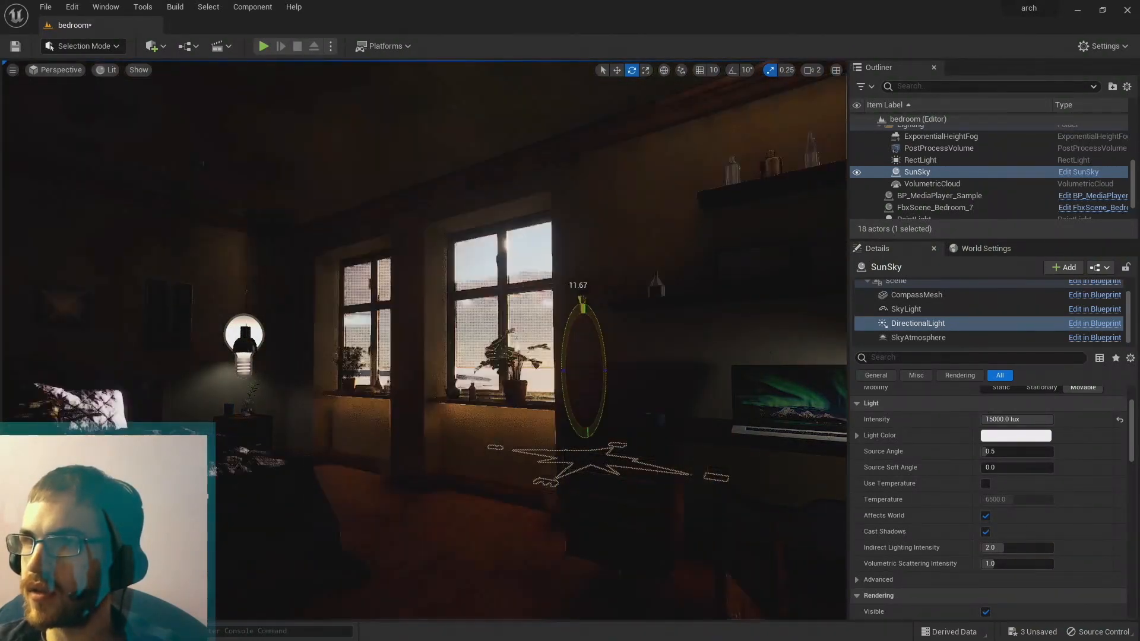
drag(583, 308, 568, 321)
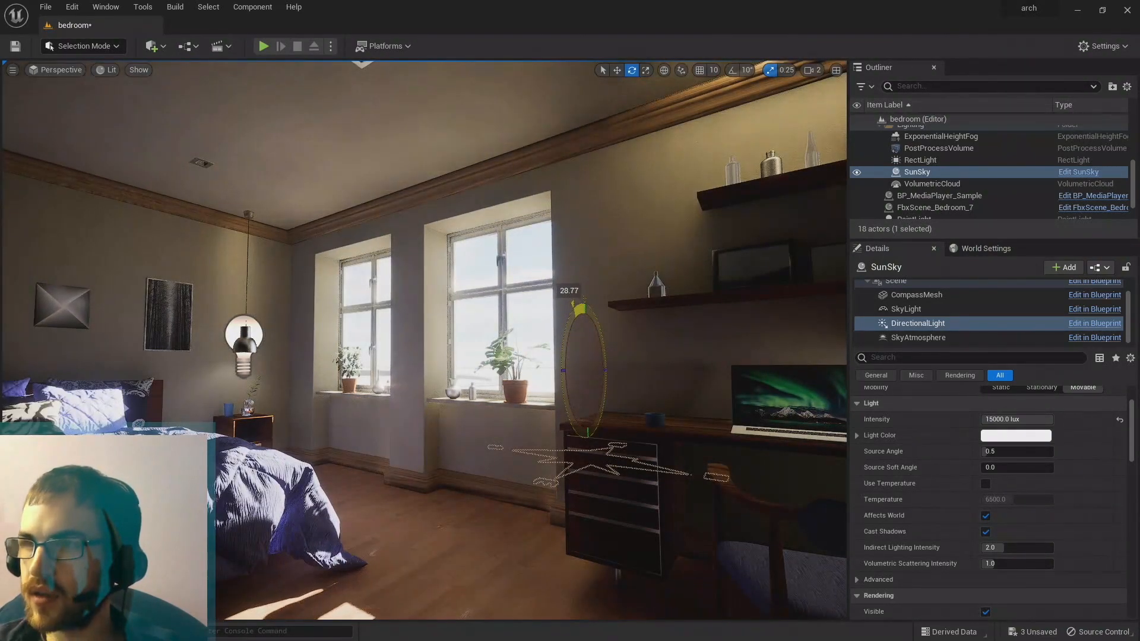
right_drag(533, 364, 482, 440)
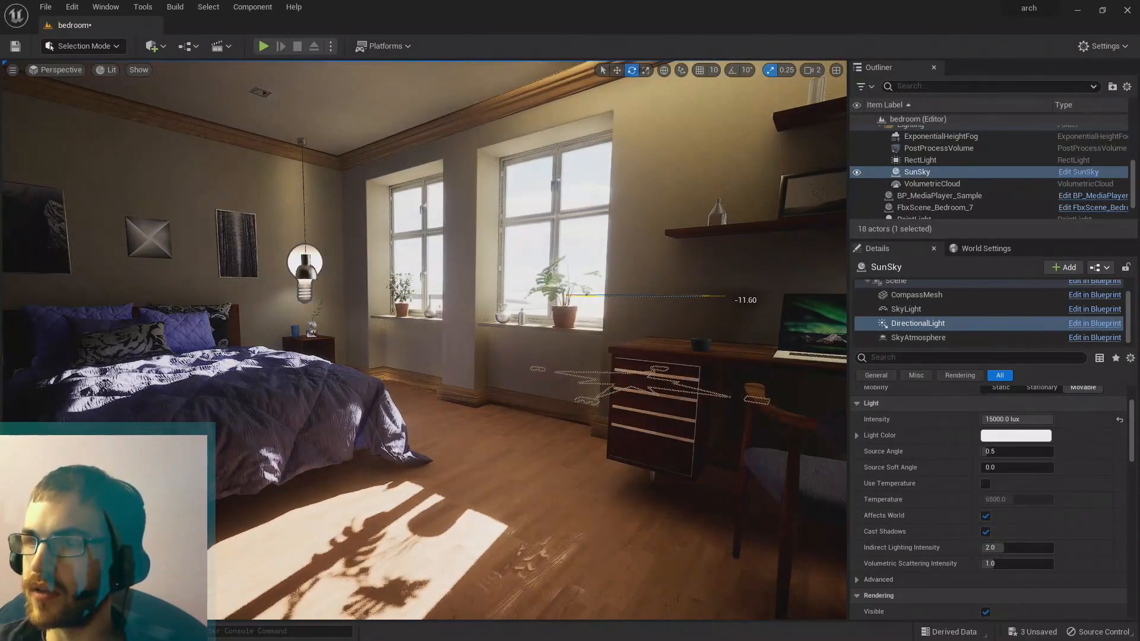
Inspect the relit bedroom around the bed, wall pictures, windows and desk.
key(w)
right_drag(607, 384, 737, 442)
key(w)
key(s)
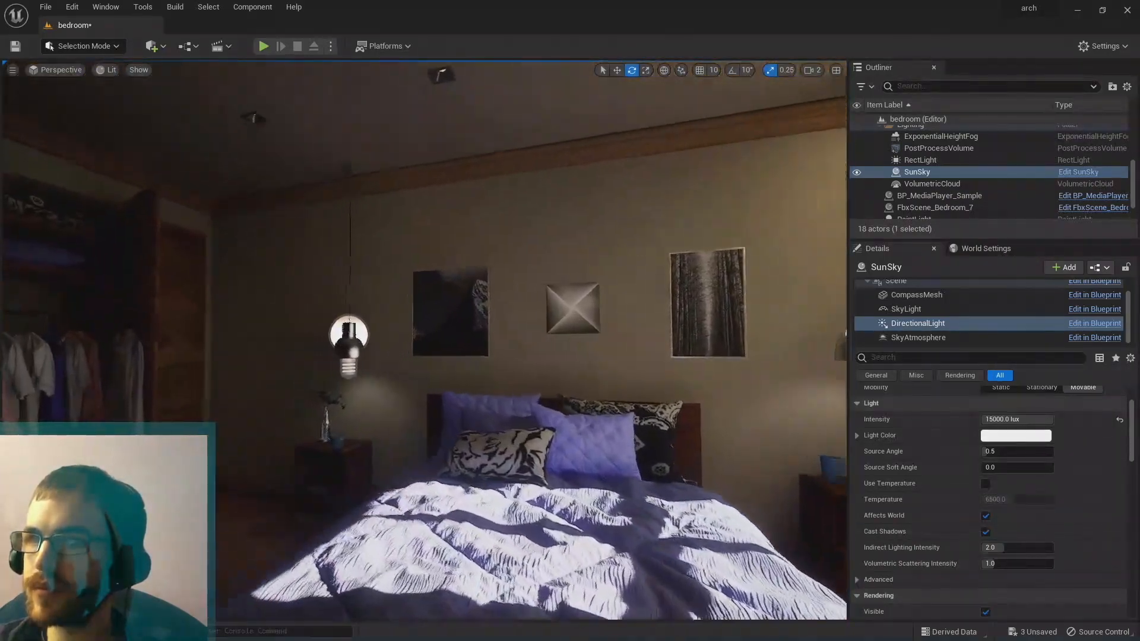
key(w)
right_drag(423, 340, 1009, 380)
key(s)
right_drag(712, 392, 618, 395)
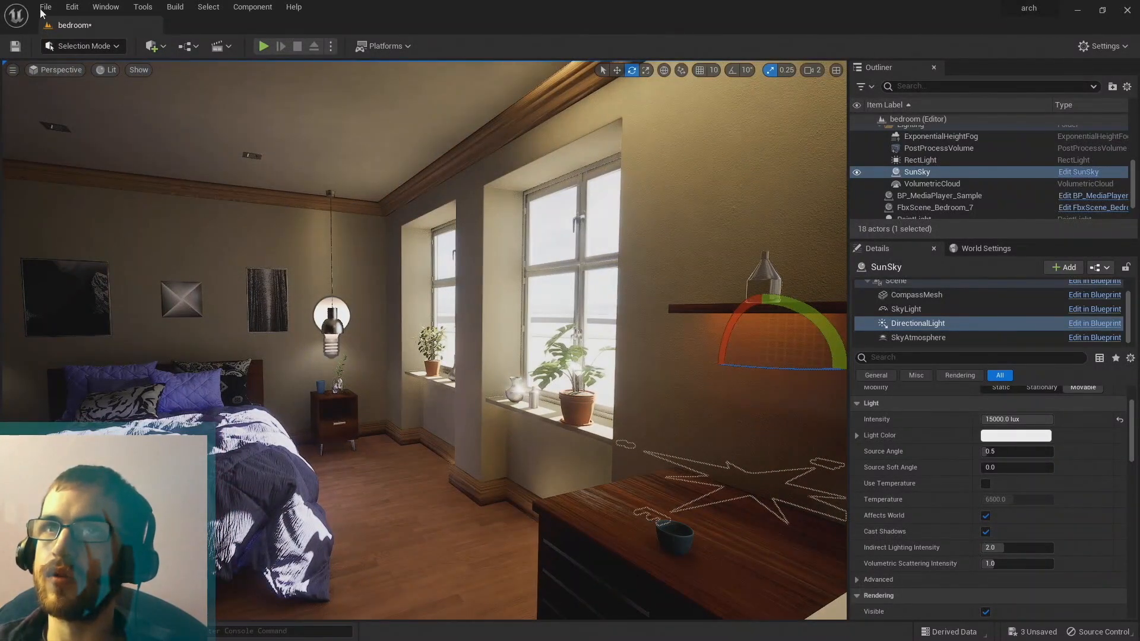
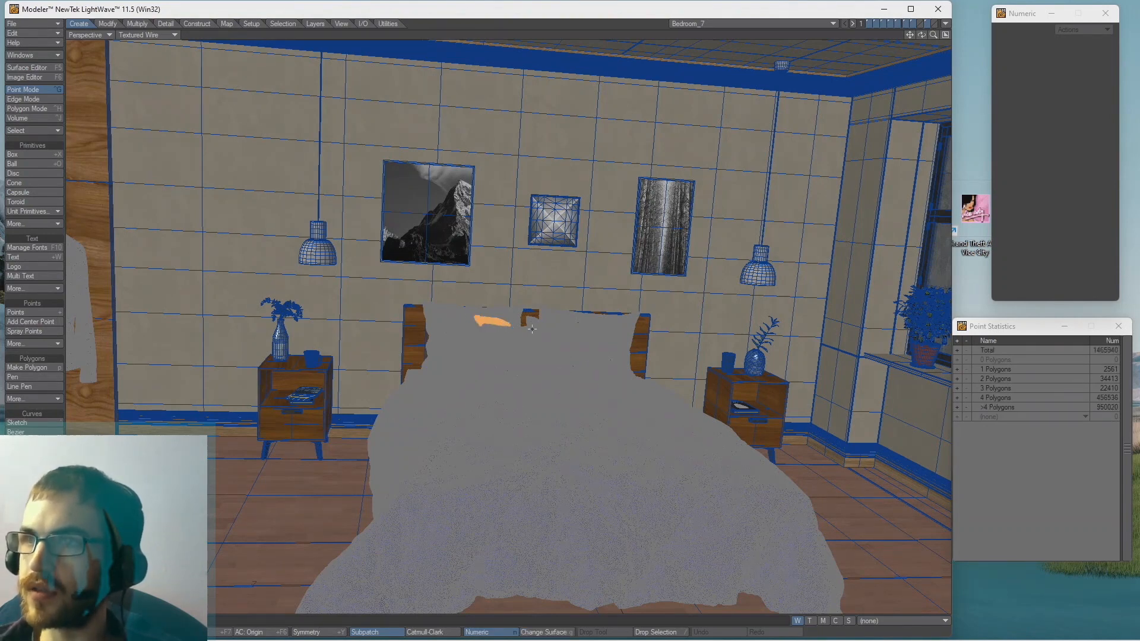
Inspect the textured wireframe of the bedroom, from the bed, windows and potted plants to the room's exterior and desk side.
ctrl+alt+drag(531, 325, 459, 330)
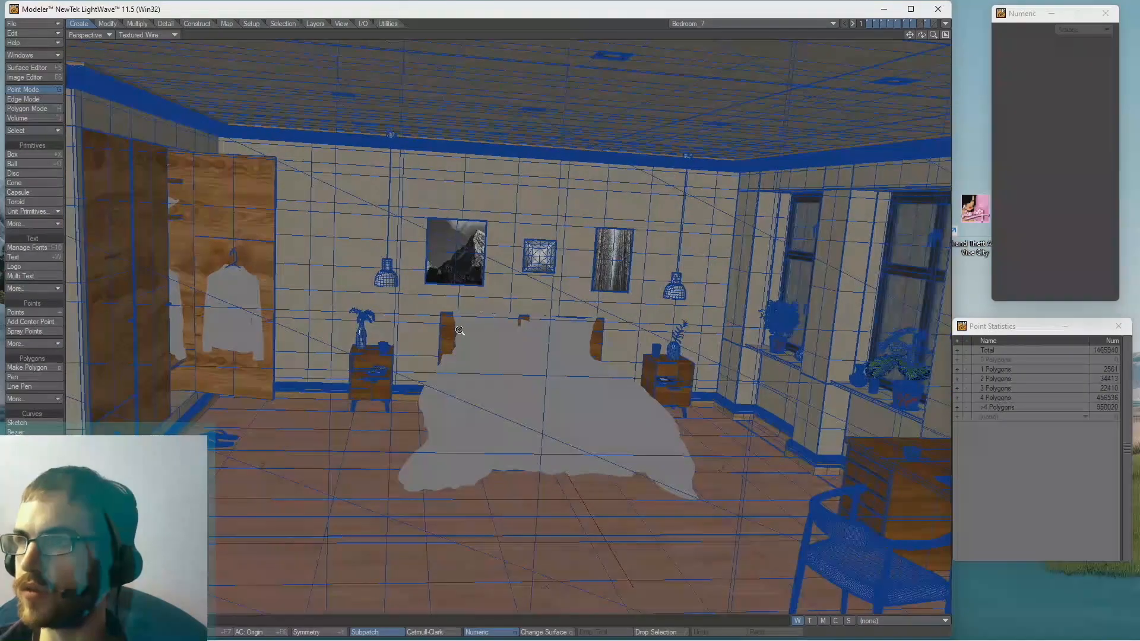
alt+shift+drag(566, 361, 586, 402)
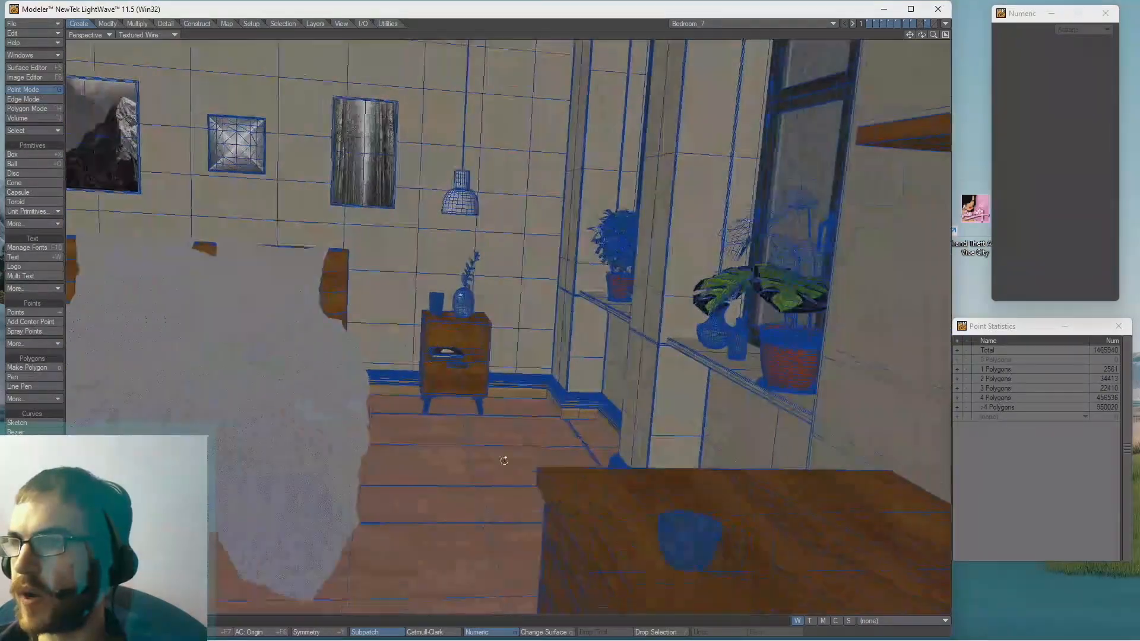
alt+drag(504, 461, 612, 290)
alt+shift+drag(611, 289, 684, 568)
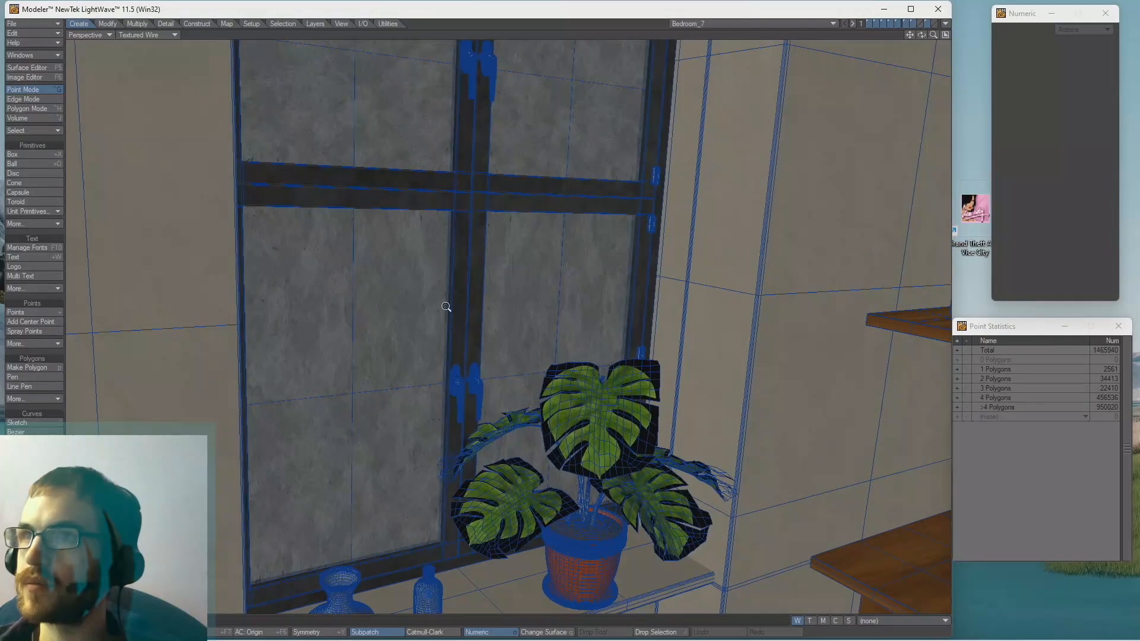
alt+shift+drag(446, 307, 185, 359)
alt+shift+drag(733, 440, 357, 384)
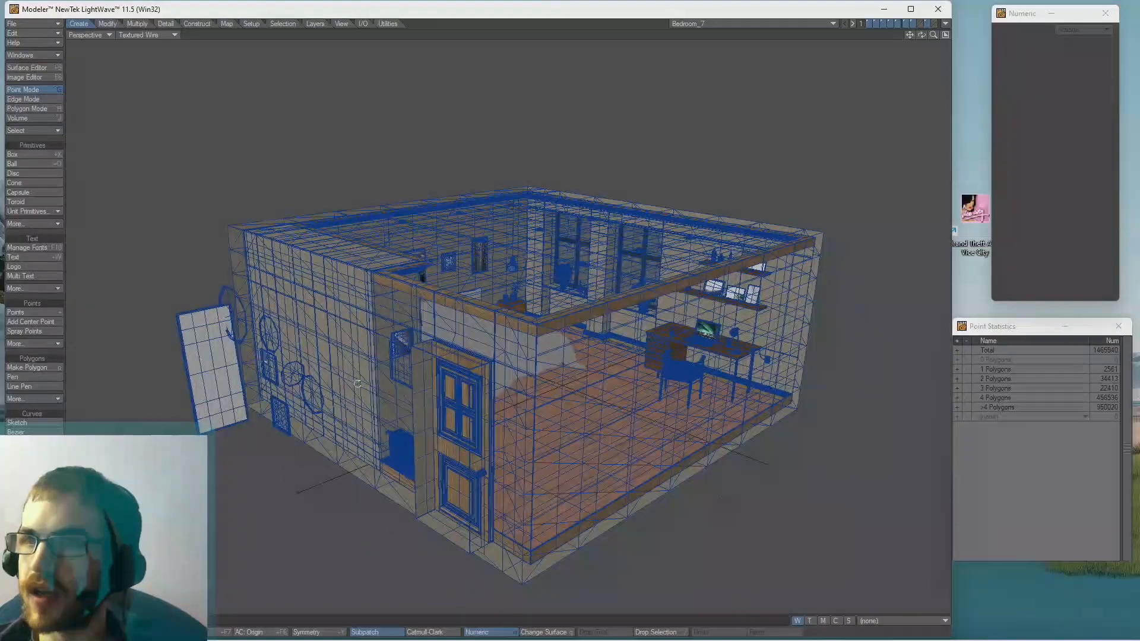
ctrl+alt+drag(208, 346, 306, 364)
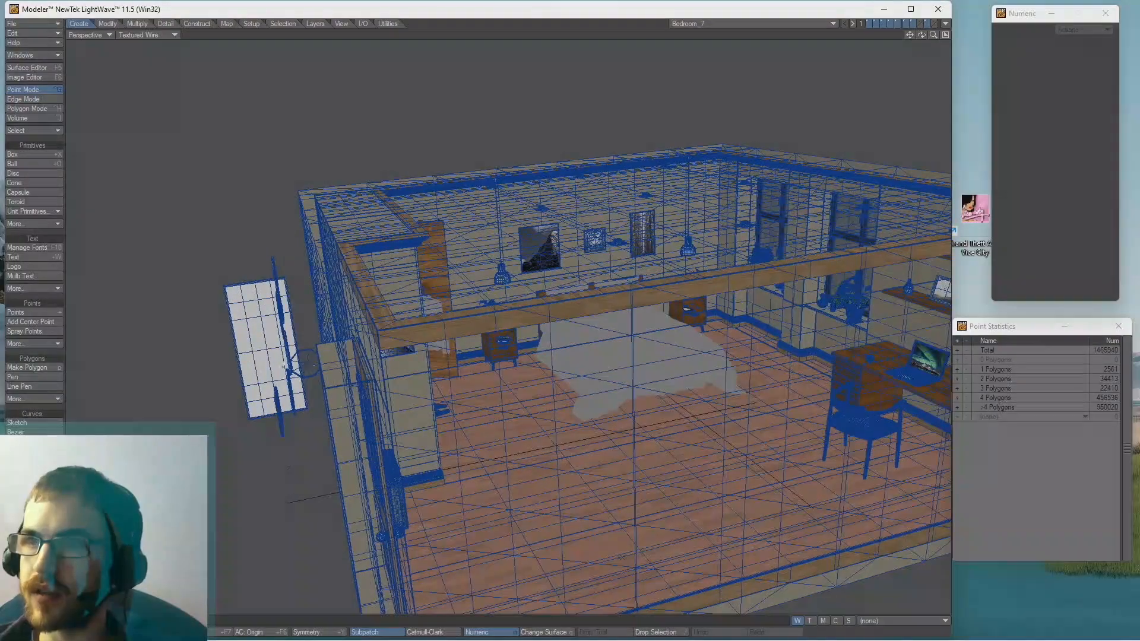
alt+drag(484, 374, 563, 374)
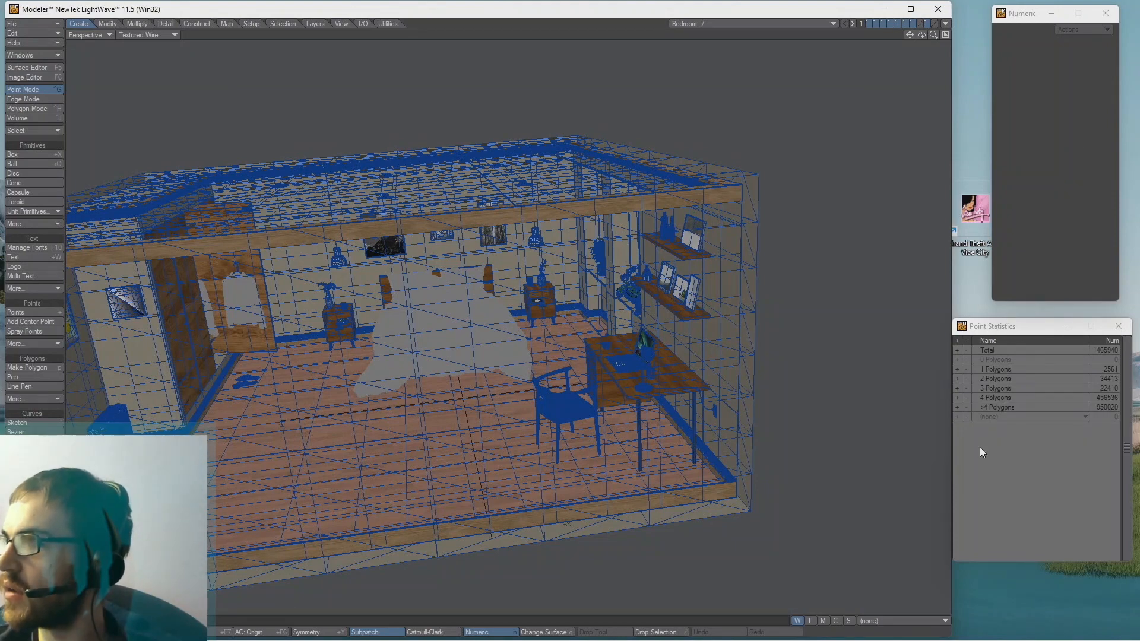
Narrow the Point Statistics window and widen the modeling window into the freed space.
drag(949, 466, 984, 470)
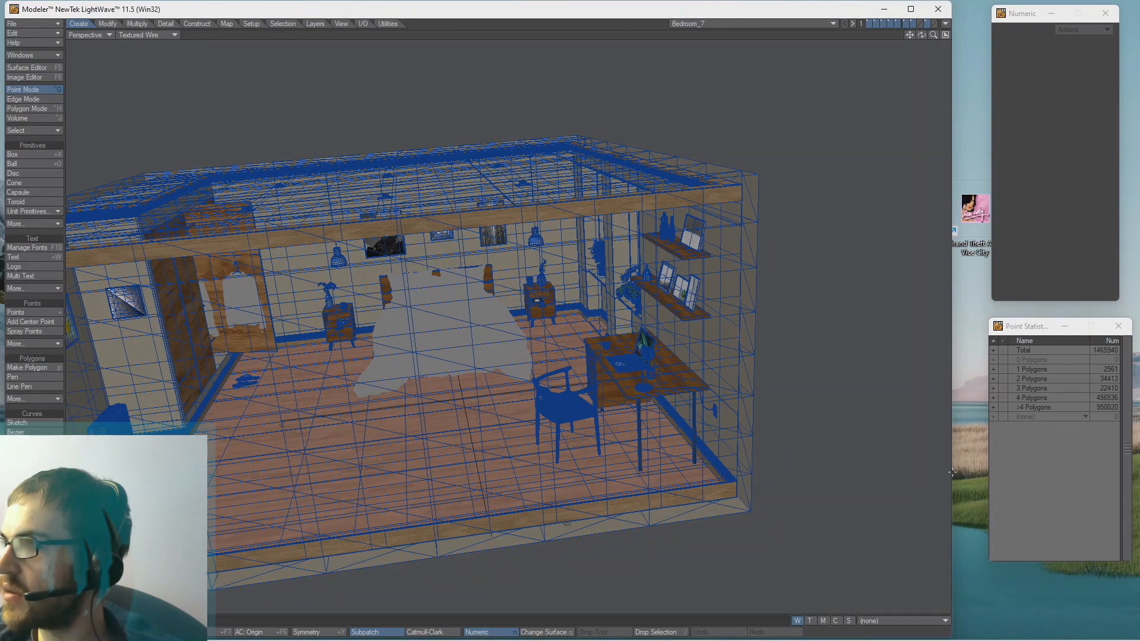
drag(955, 471, 996, 473)
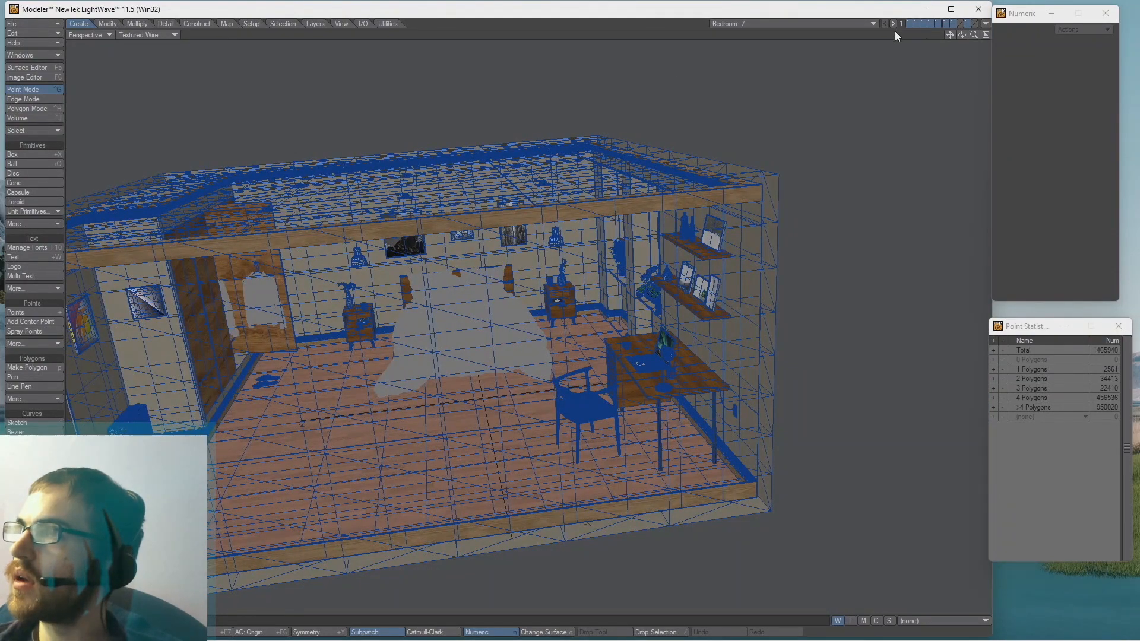
Show only the layer with the wooden furniture, door and trim, and frame its contents in the view.
click(907, 23)
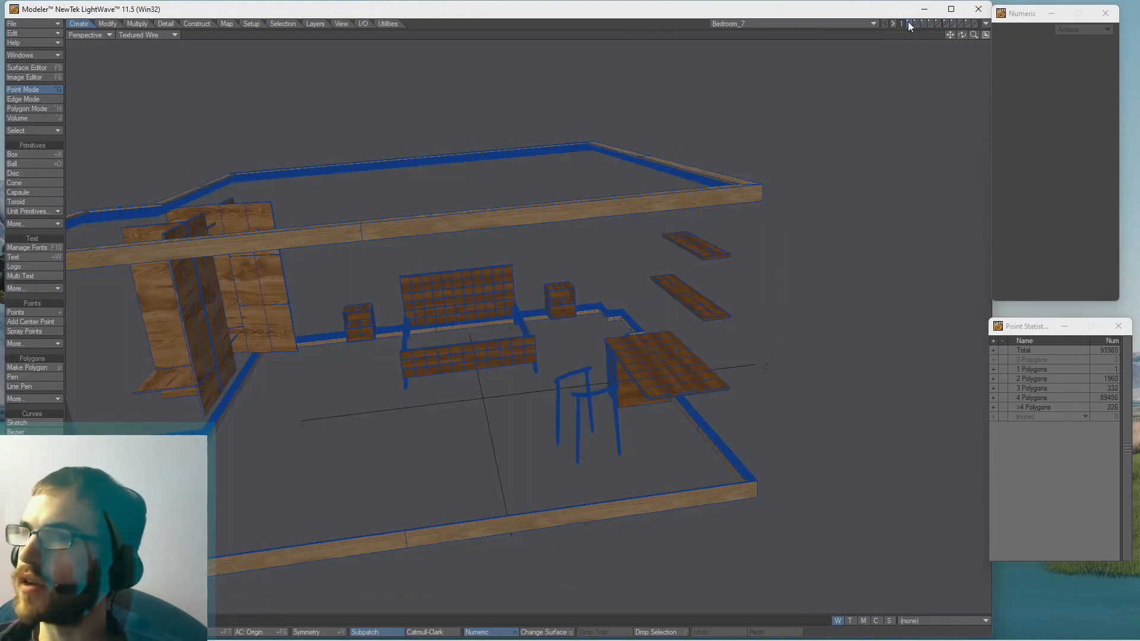
key(a)
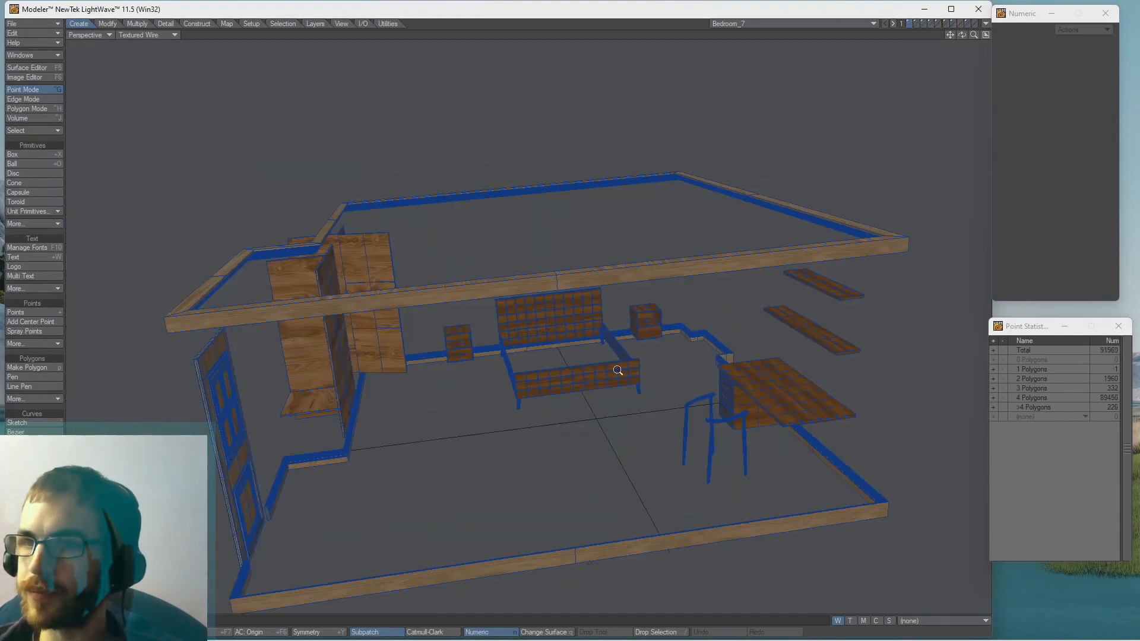
alt+drag(617, 370, 522, 356)
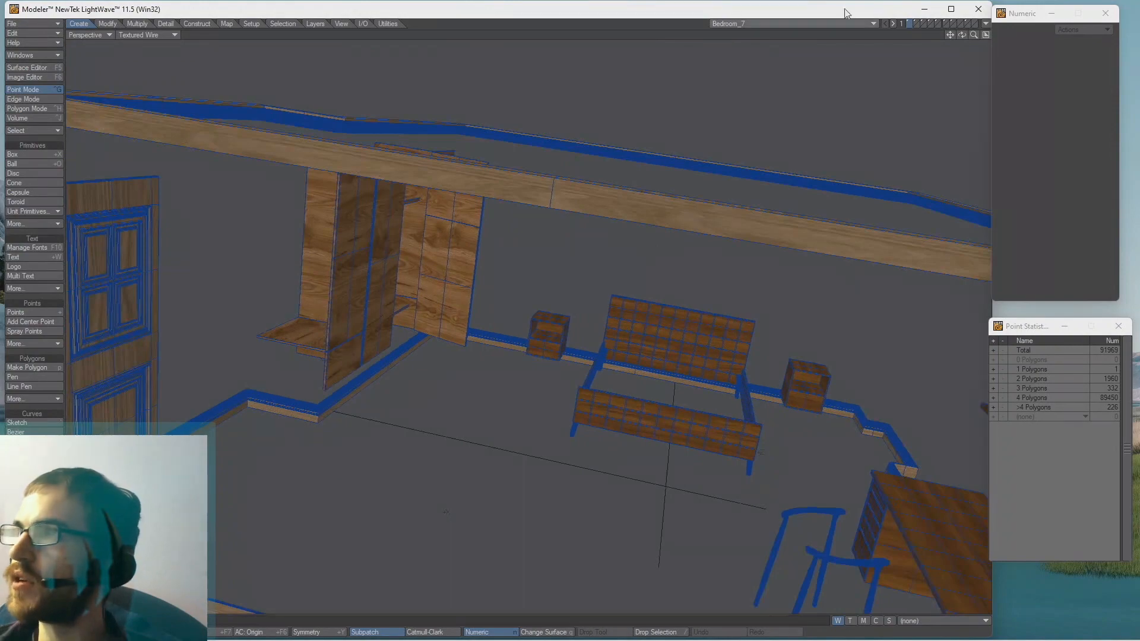
Show only the layer with the walls and floor, and switch to polygon selection at the window openings.
click(915, 24)
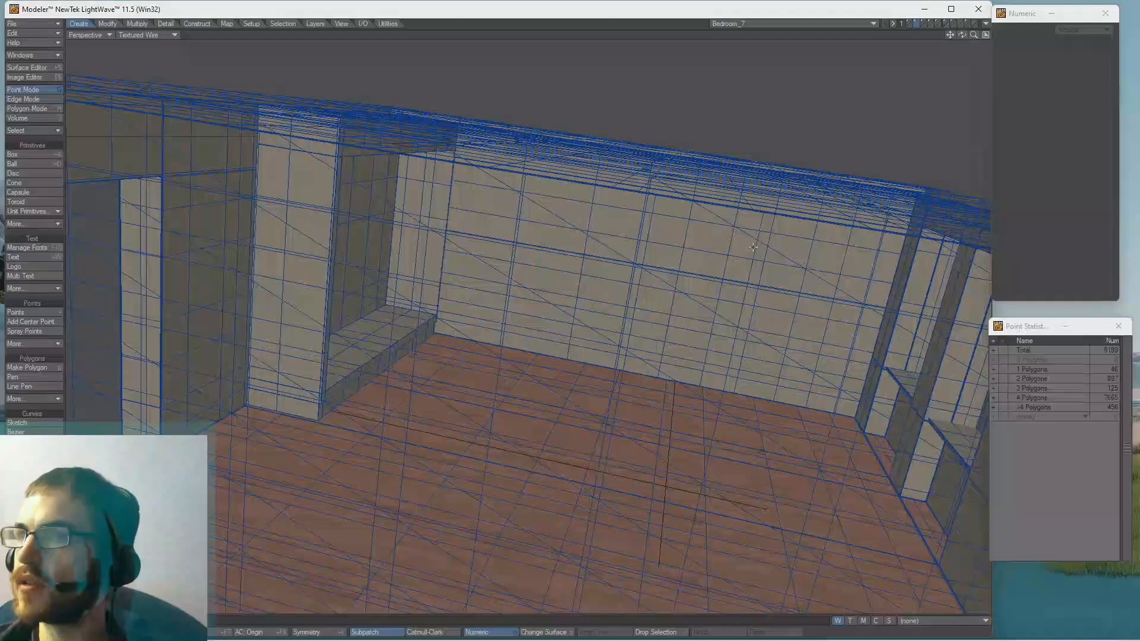
ctrl+alt+drag(754, 248, 621, 315)
ctrl+alt+drag(580, 269, 641, 304)
key(space)
key(space)
key(space)
key(space)
key(space)
key(space)
key(space)
key(space)
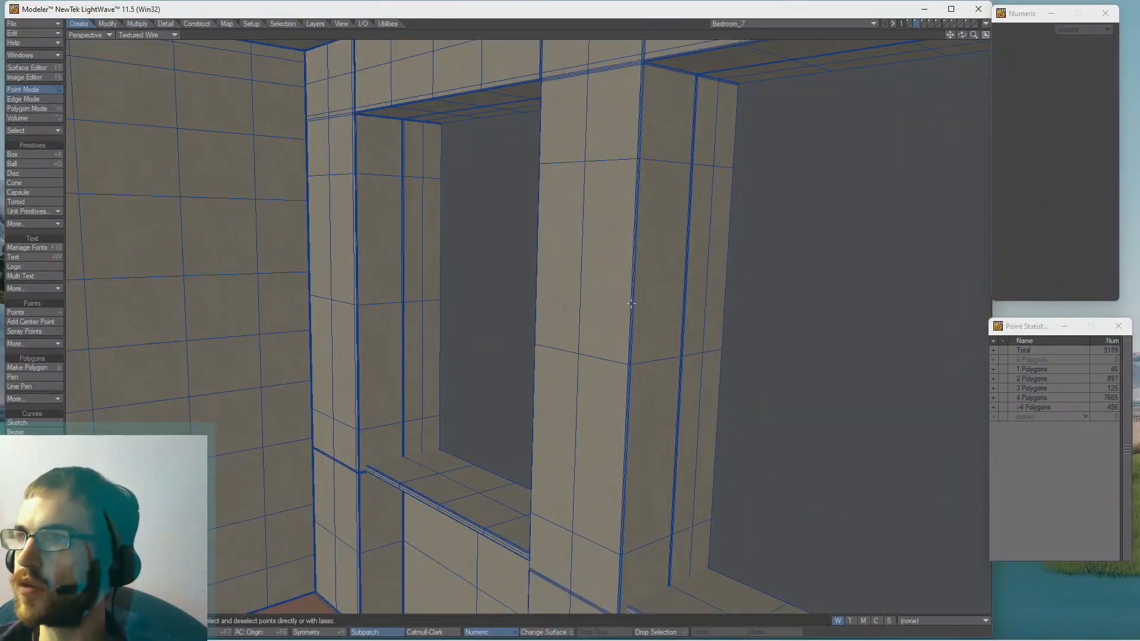
Examine the beveled edges of the pillar between the two windows, using one of its edge polygons to frame the view.
click(632, 299)
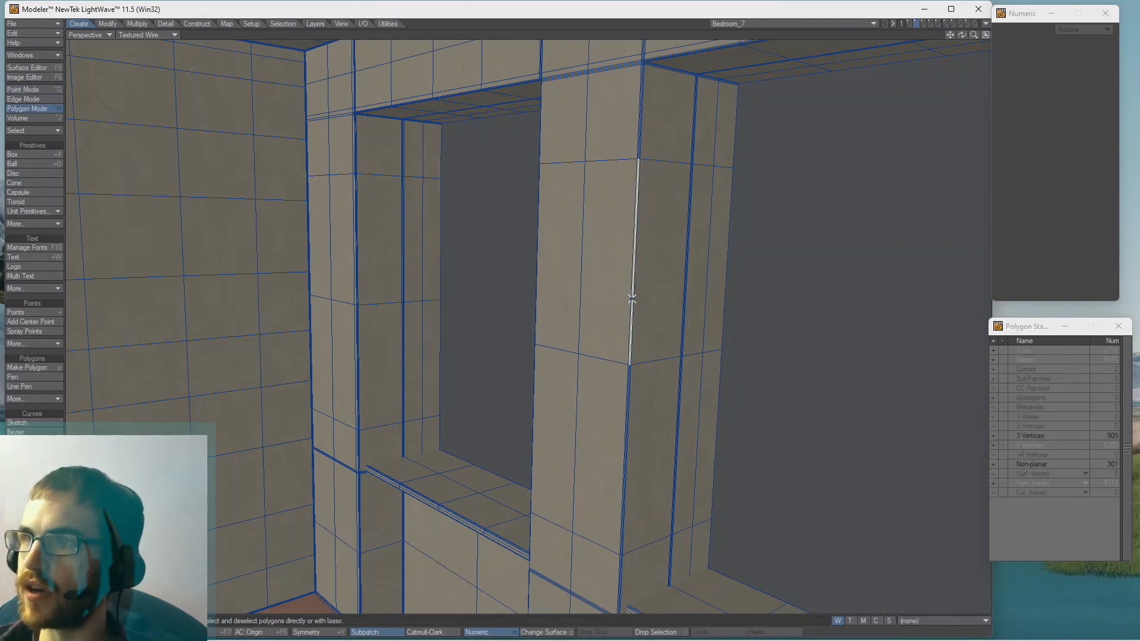
key(shift+a)
alt+drag(501, 315, 518, 381)
key(/)
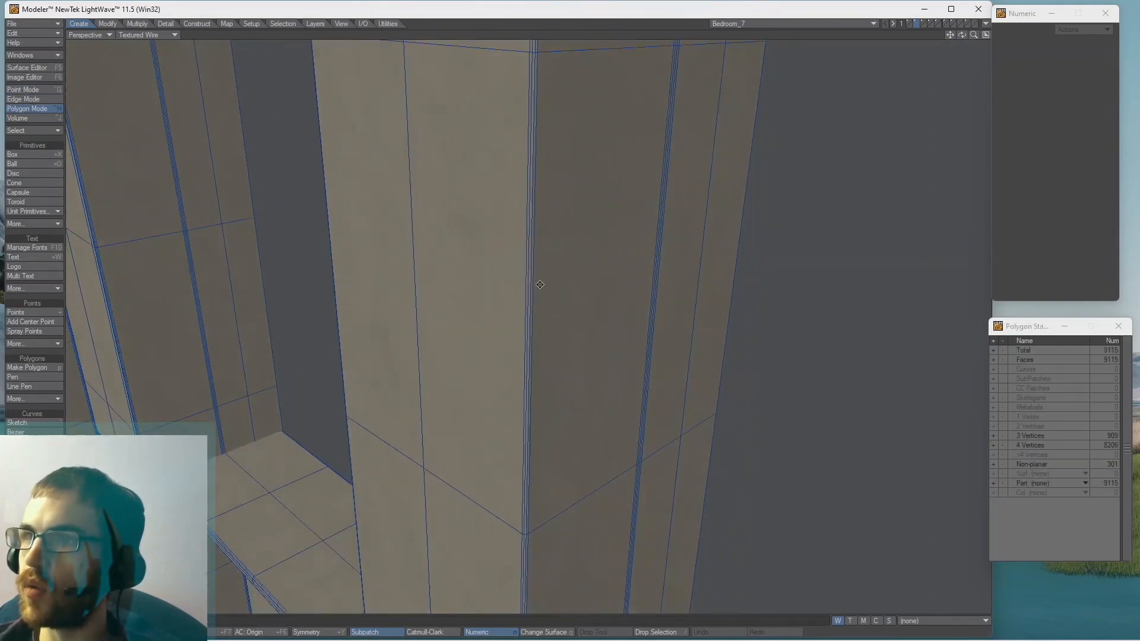
alt+drag(523, 338, 612, 295)
alt+drag(549, 277, 441, 278)
alt+drag(519, 298, 524, 199)
ctrl+alt+drag(537, 255, 484, 259)
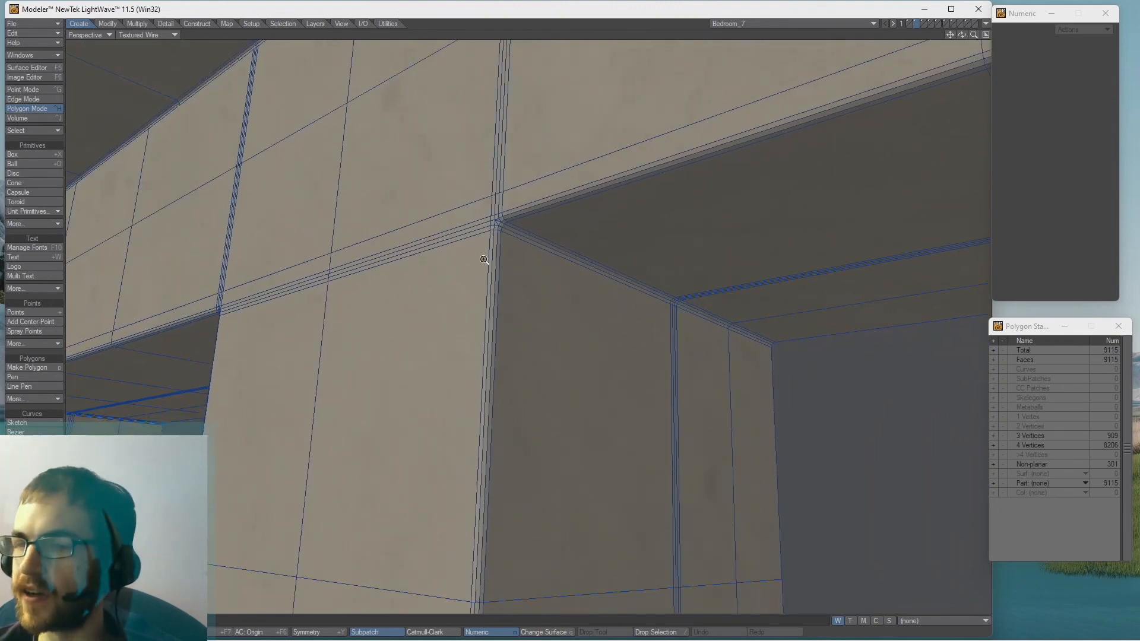
ctrl+alt+drag(506, 265, 451, 280)
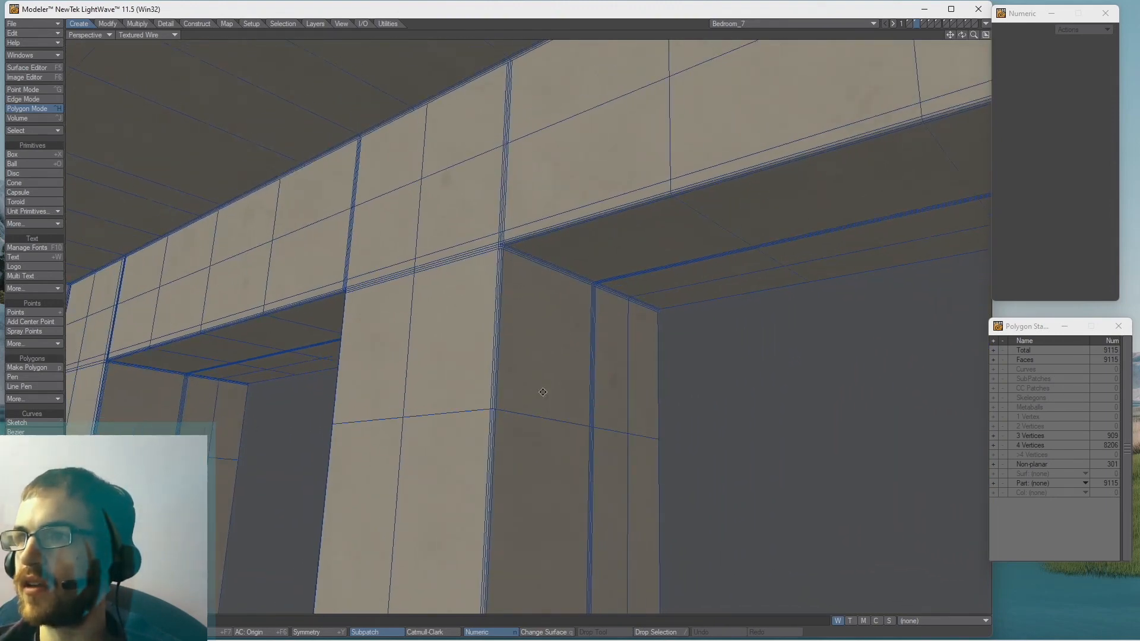
alt+drag(543, 392, 392, 242)
ctrl+alt+drag(398, 161, 577, 384)
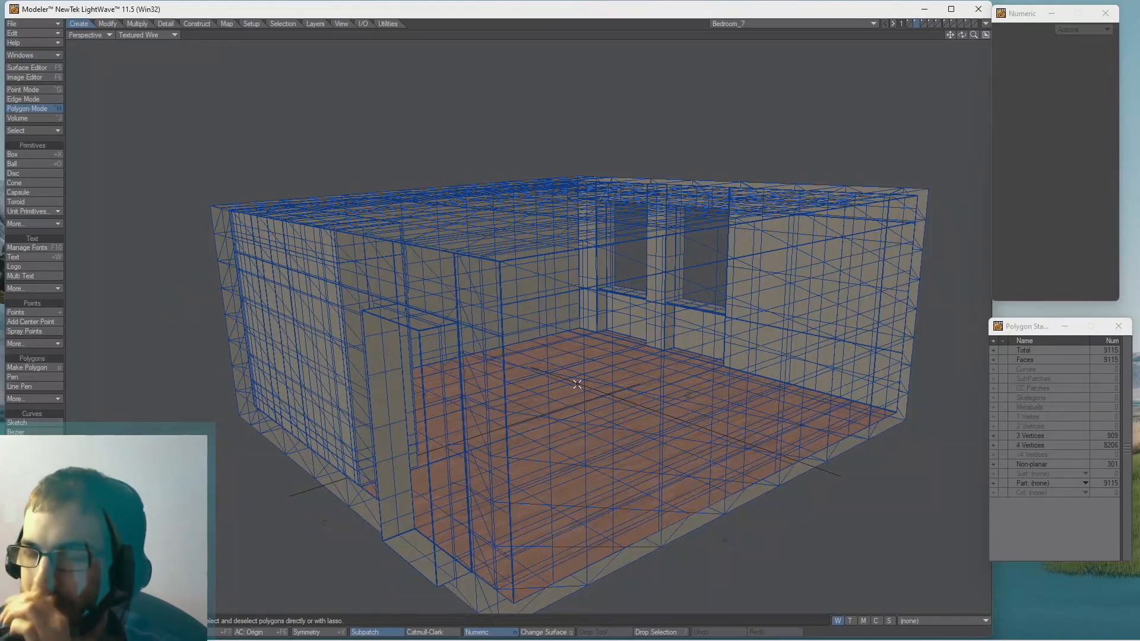
Select all connected polygons of the room's outer shell and flip them.
click(577, 384)
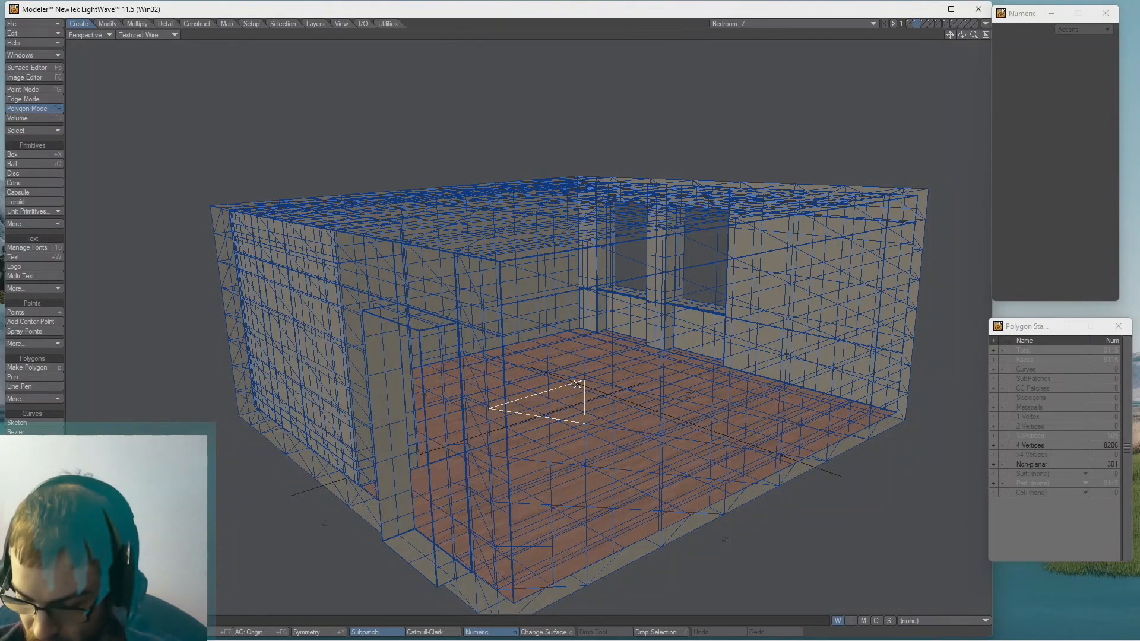
key(bracketright)
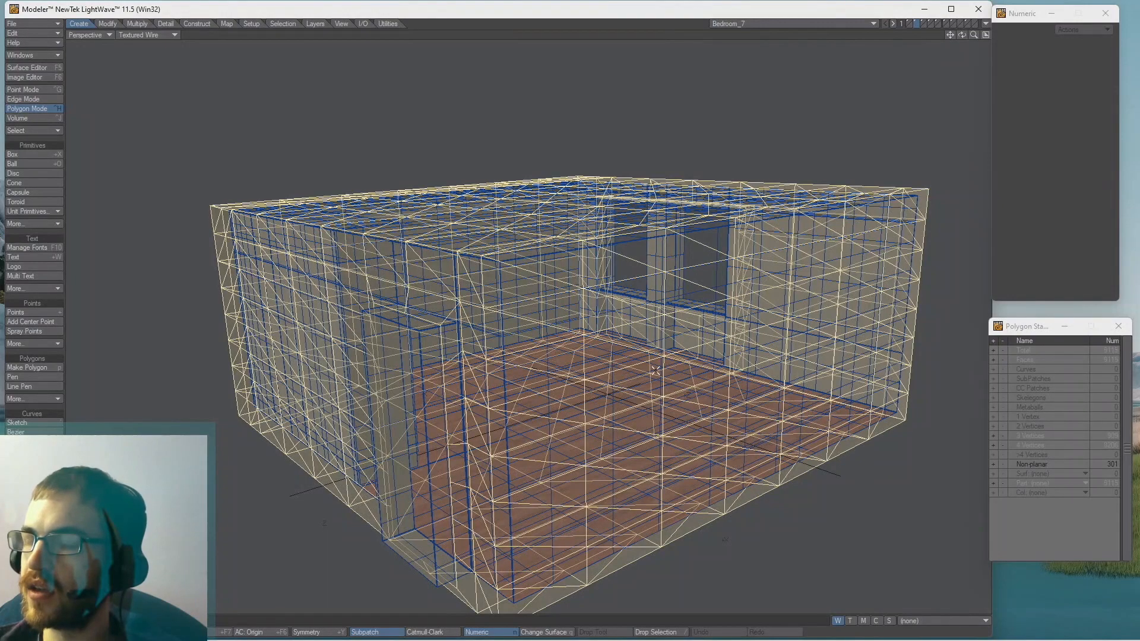
mouse_move(659, 397)
ctrl+alt+mouse_down()
mouse_move(591, 397)
mouse_move(650, 379)
ctrl+alt+mouse_up()
key(f)
key(slash)
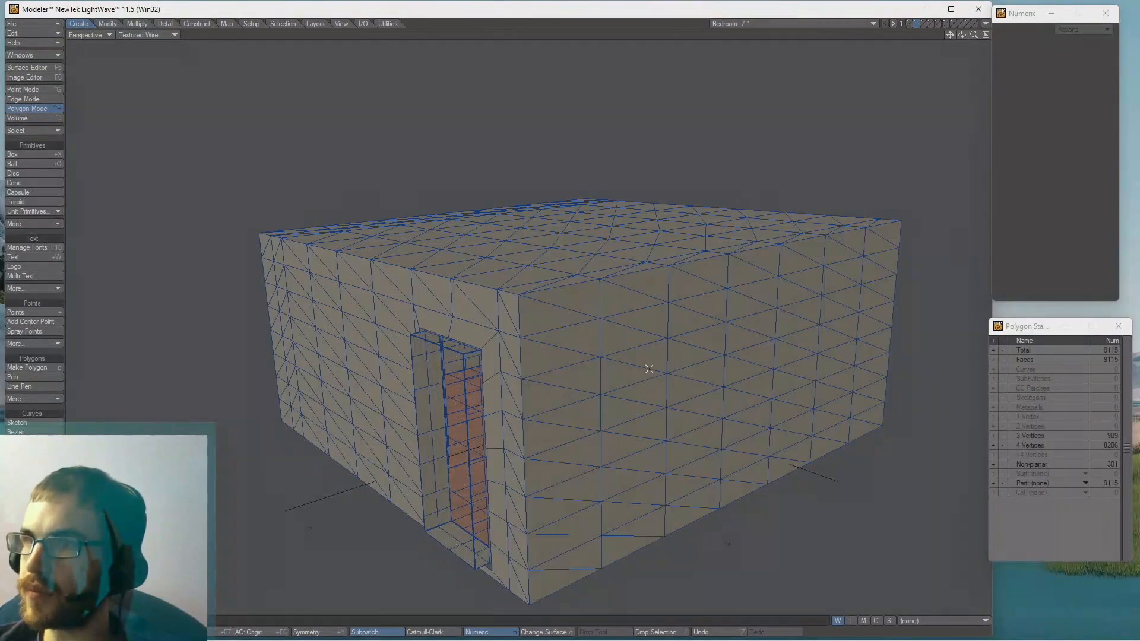
Check the outer shell from several sides and flip its connected polygons back to their original facing direction.
ctrl+alt+drag(585, 351, 621, 348)
alt+drag(495, 416, 590, 382)
alt+drag(452, 393, 522, 386)
alt+drag(523, 386, 599, 377)
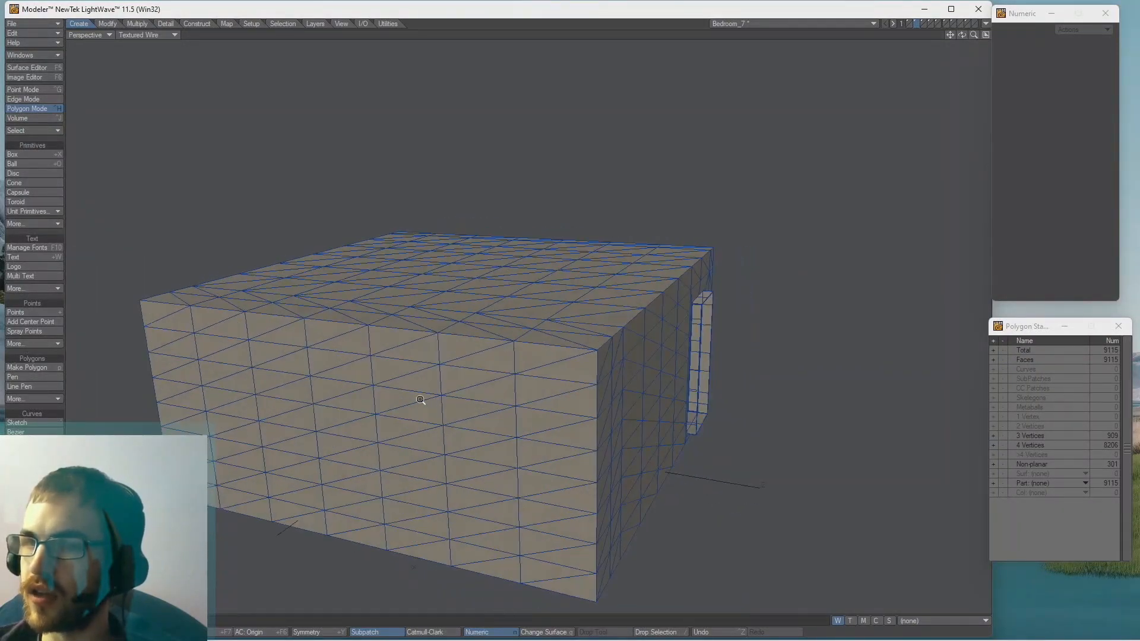
alt+drag(421, 400, 667, 390)
alt+drag(560, 395, 569, 372)
click(569, 371)
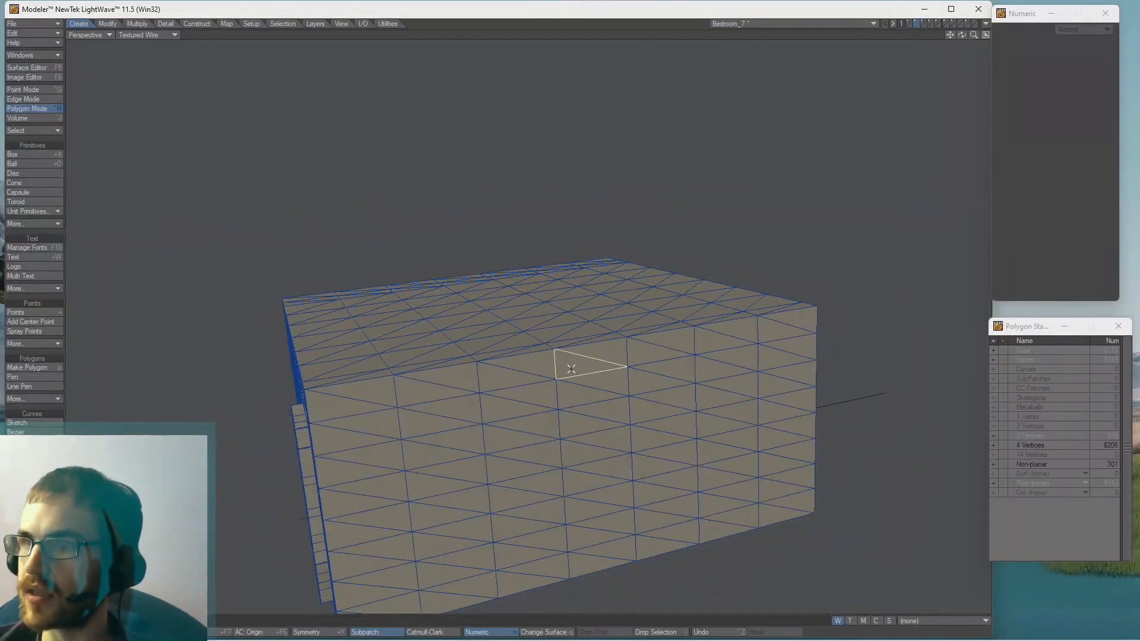
key(bracketright)
key(slash)
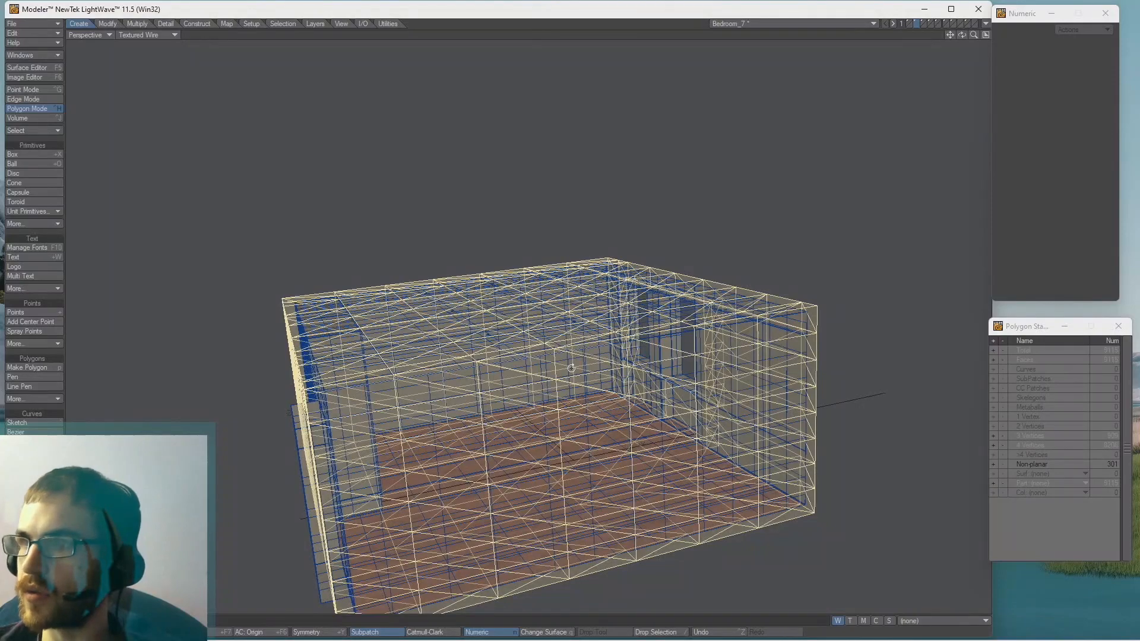
Check the surface list of the walls and floor layer in the polygon statistics from inside the room.
ctrl+alt+drag(584, 355, 643, 355)
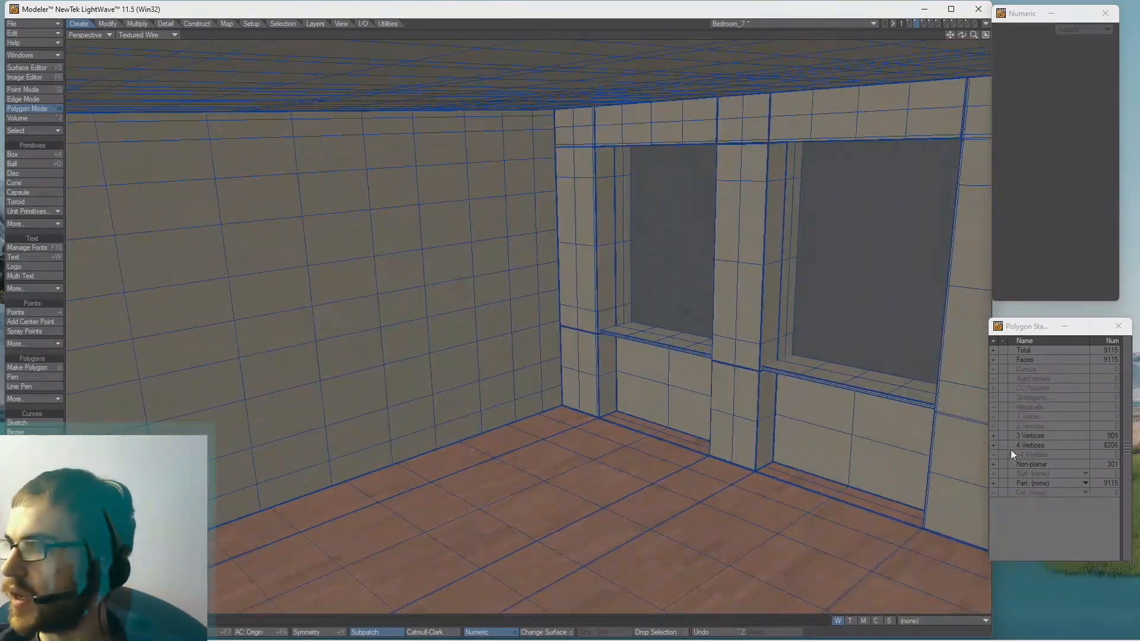
click(1027, 475)
click(871, 432)
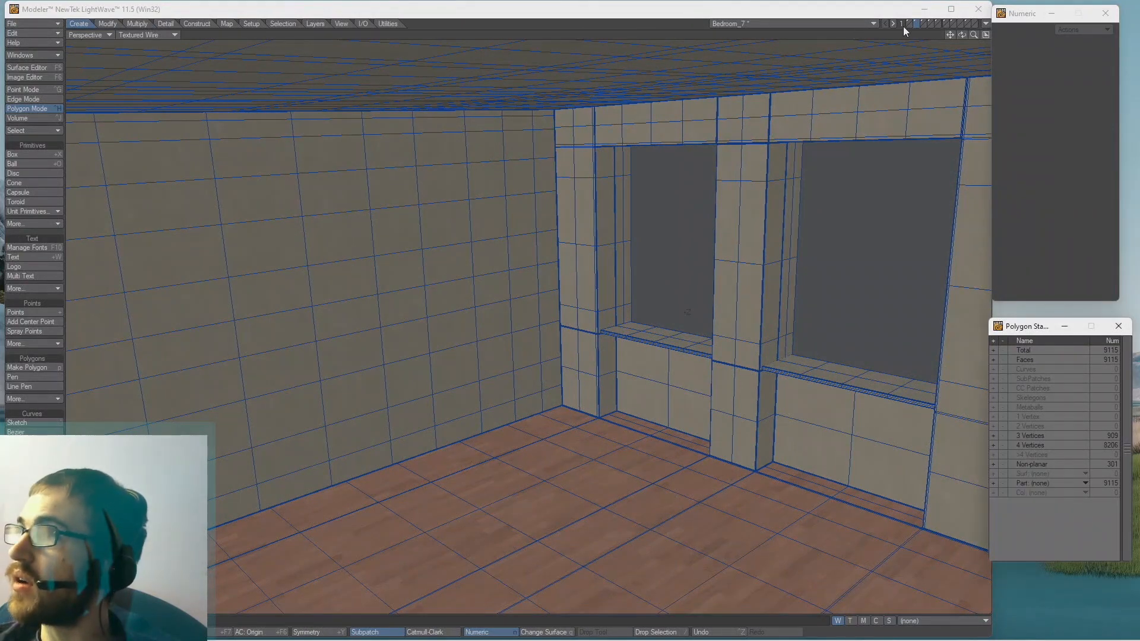
Review the separate layers holding the window frames and decor, the pendant lamps and window hardware, and the window glass.
click(920, 23)
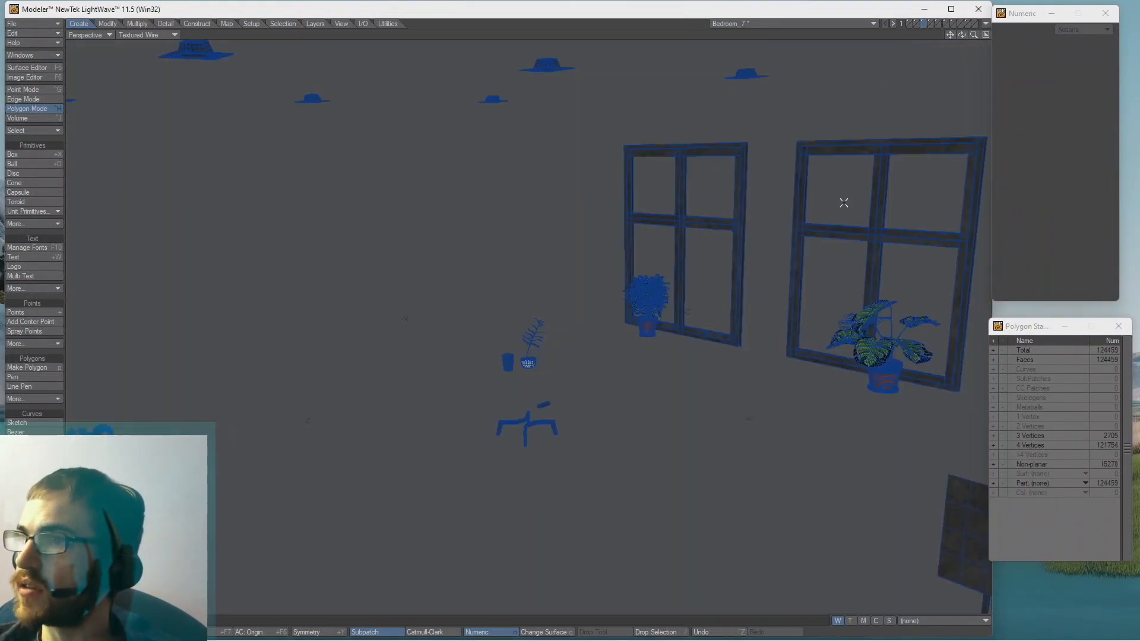
alt+drag(615, 285, 850, 307)
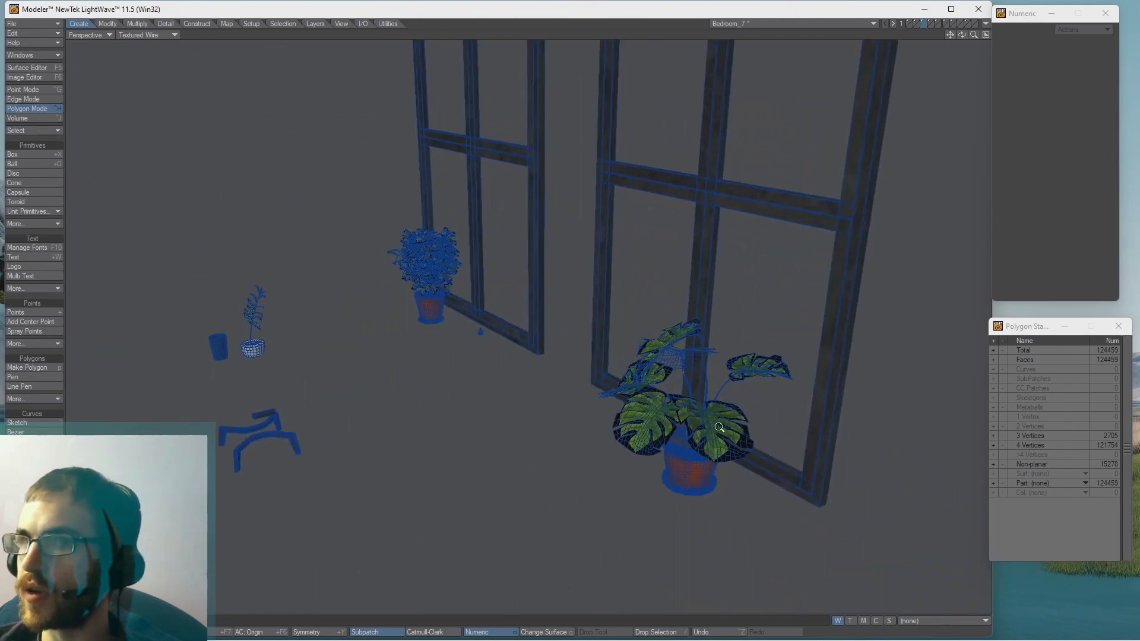
mouse_move(719, 427)
ctrl+alt+mouse_down()
mouse_move(537, 402)
mouse_move(377, 338)
mouse_move(695, 448)
mouse_move(721, 445)
ctrl+alt+mouse_up()
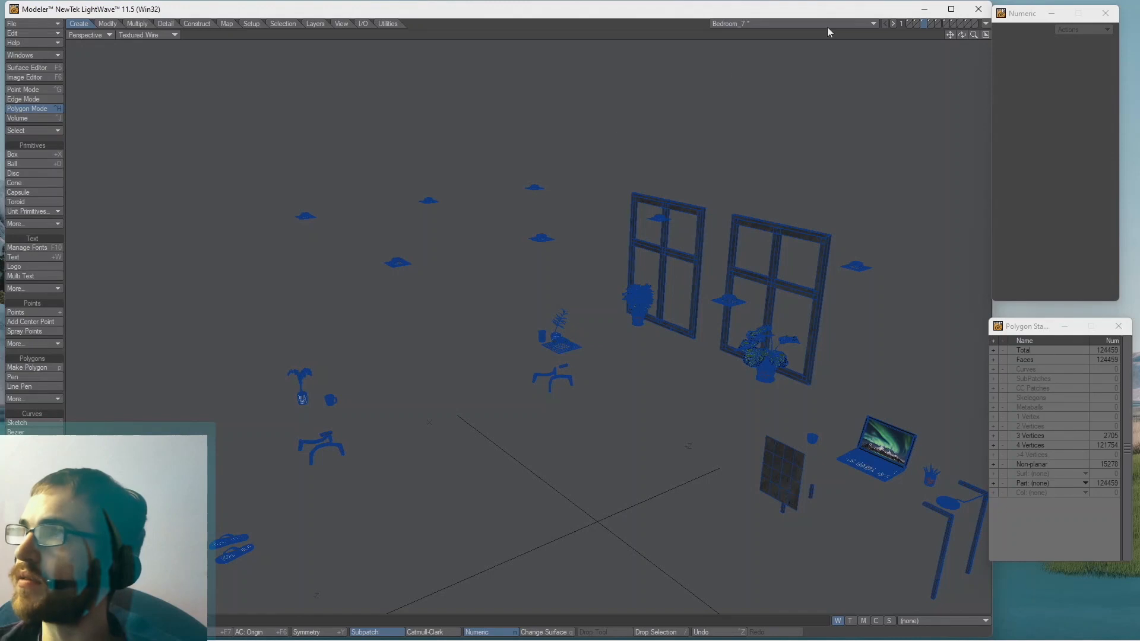
click(930, 24)
click(937, 24)
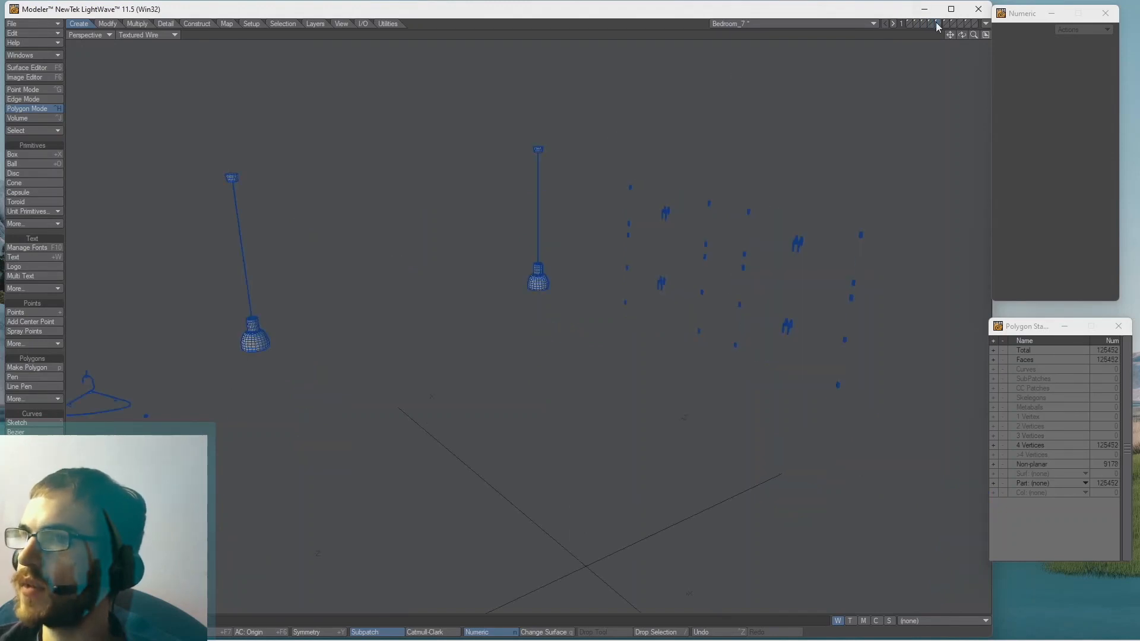
click(931, 24)
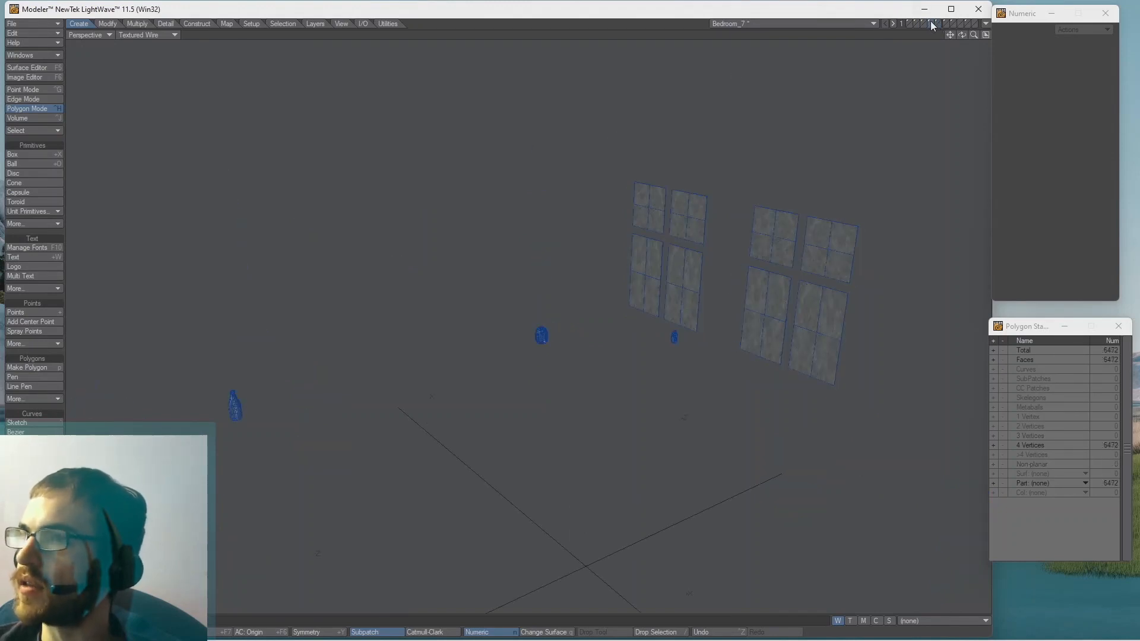
ctrl+alt+drag(591, 317, 678, 252)
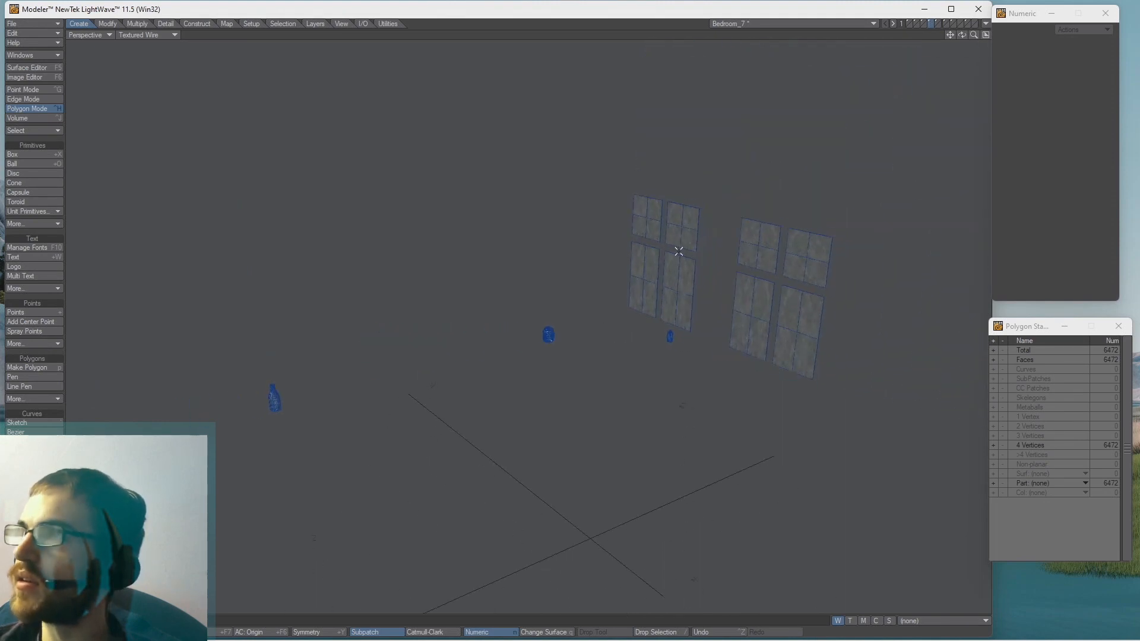
click(936, 22)
Return to the walls and floor layer and open its surface list in the polygon statistics.
click(915, 21)
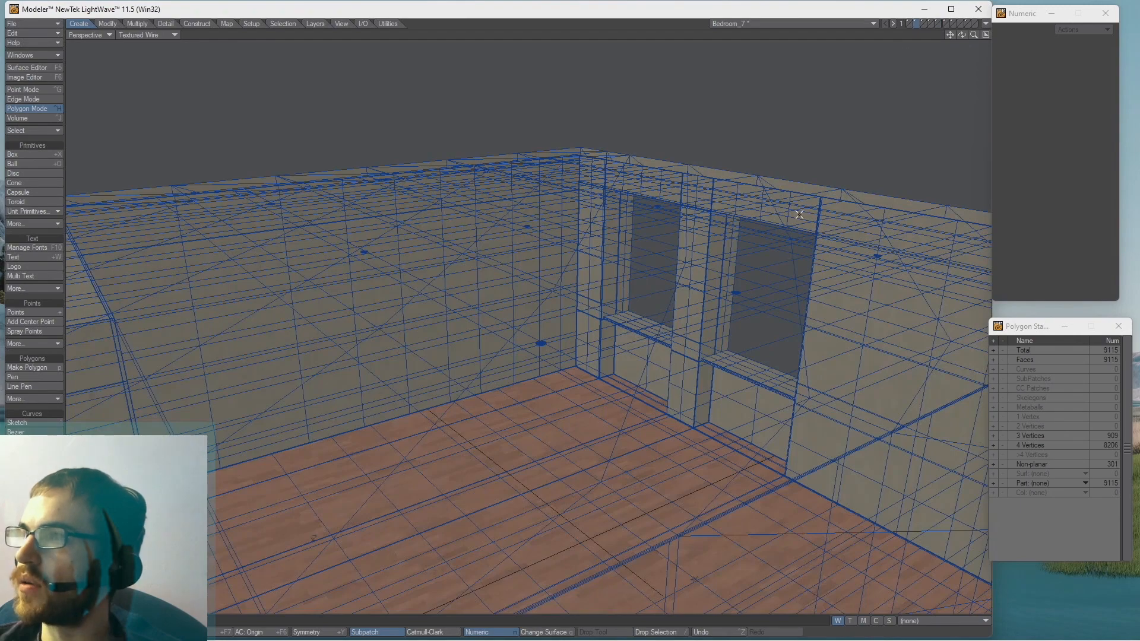
ctrl+alt+drag(690, 349, 852, 394)
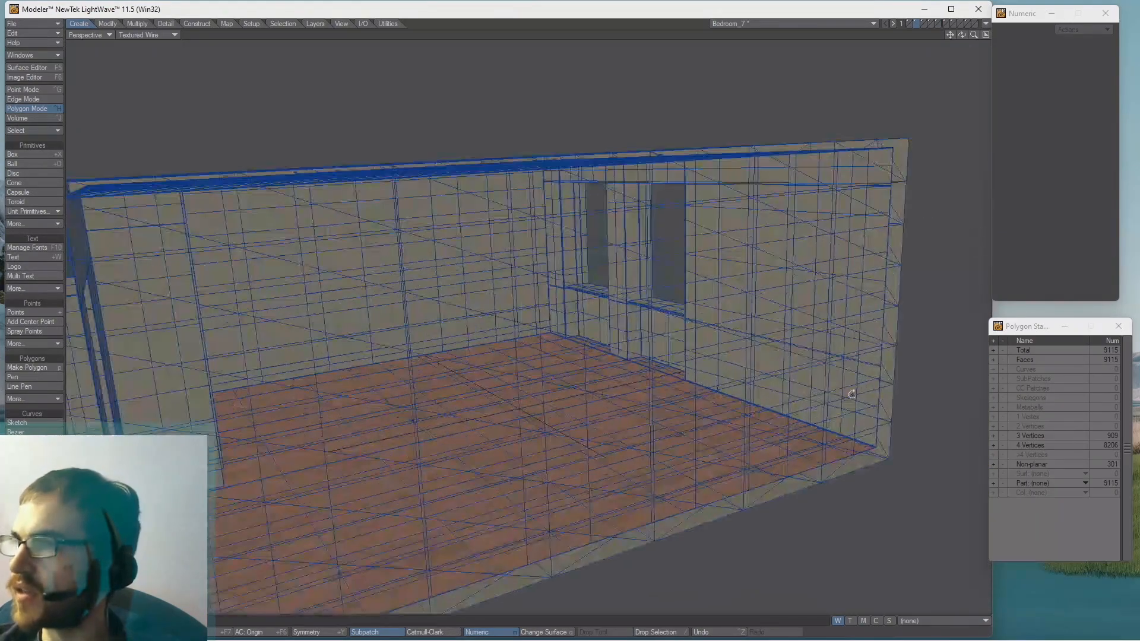
click(1045, 471)
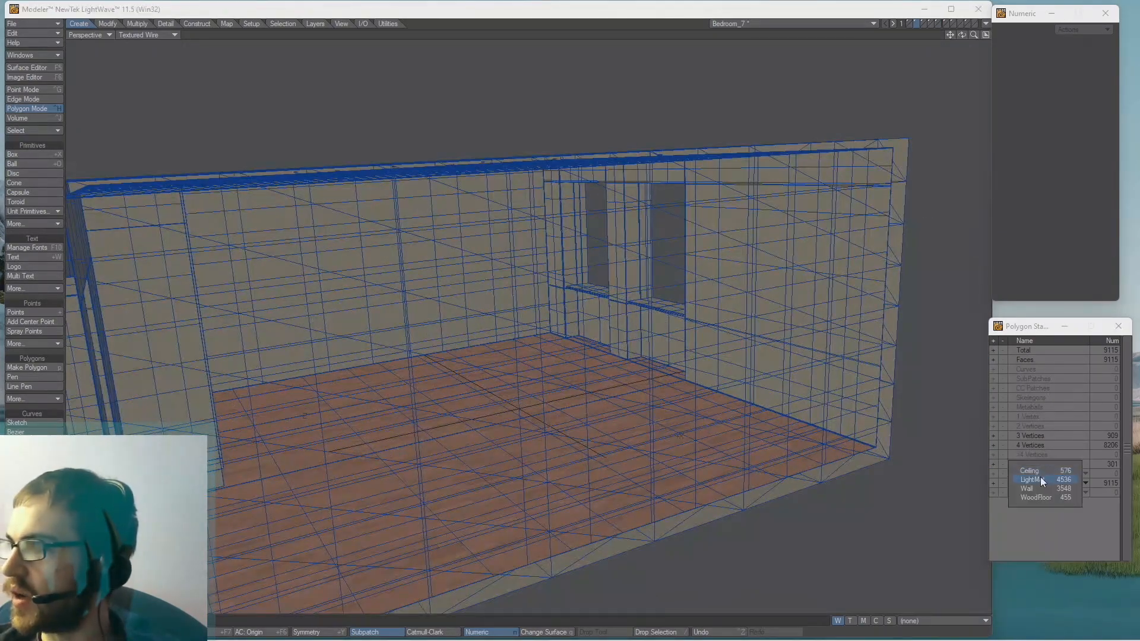
Select all polygons using the Wall surface and hide everything else to isolate the walls.
click(1034, 490)
click(994, 473)
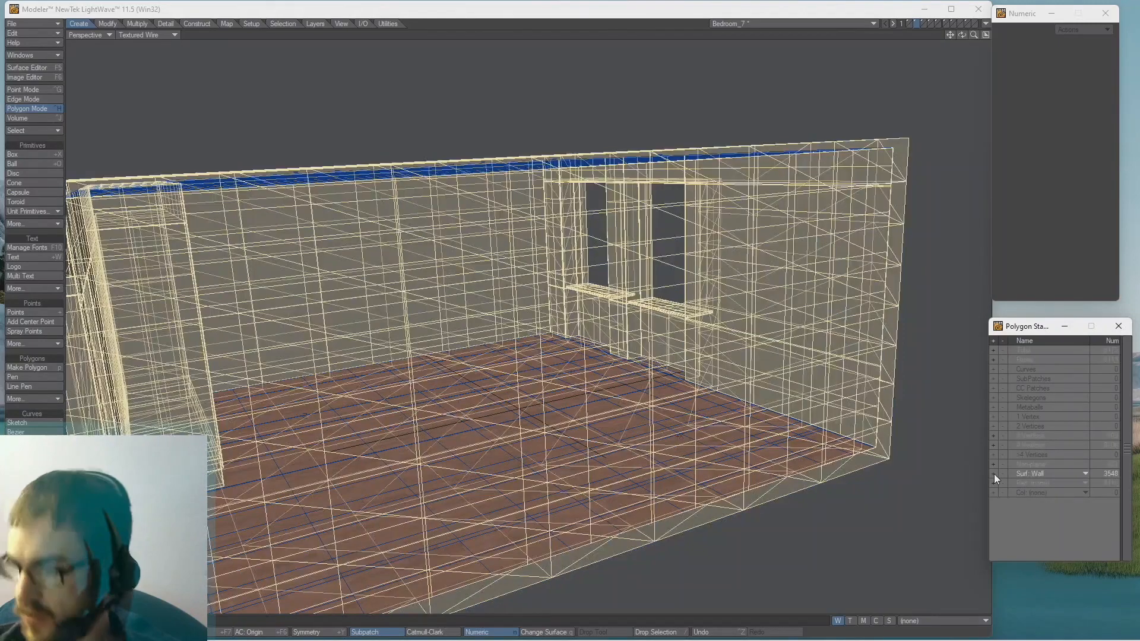
key(equal)
click(908, 70)
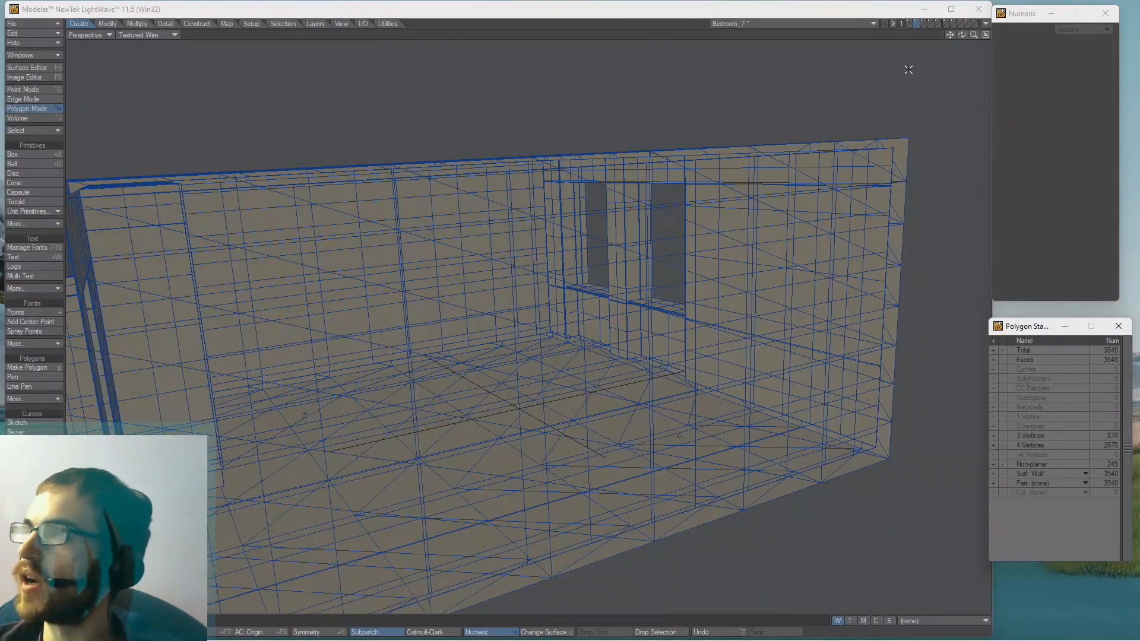
Make UVMap the active texture map and inspect the wall's UV islands in the four-viewport layout.
click(986, 34)
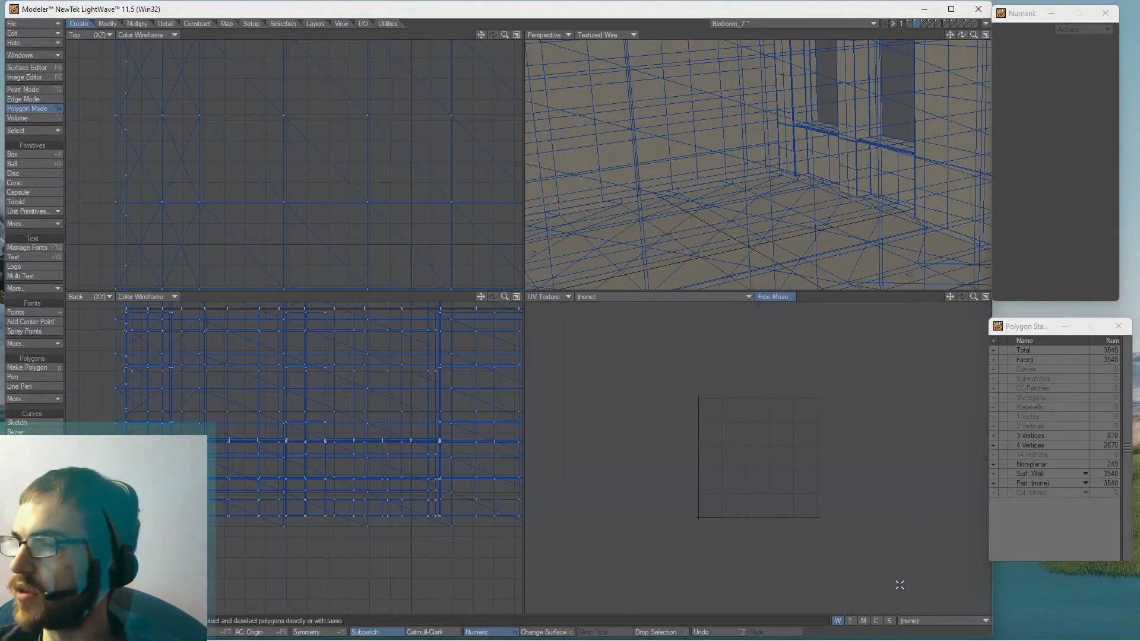
click(851, 621)
click(917, 621)
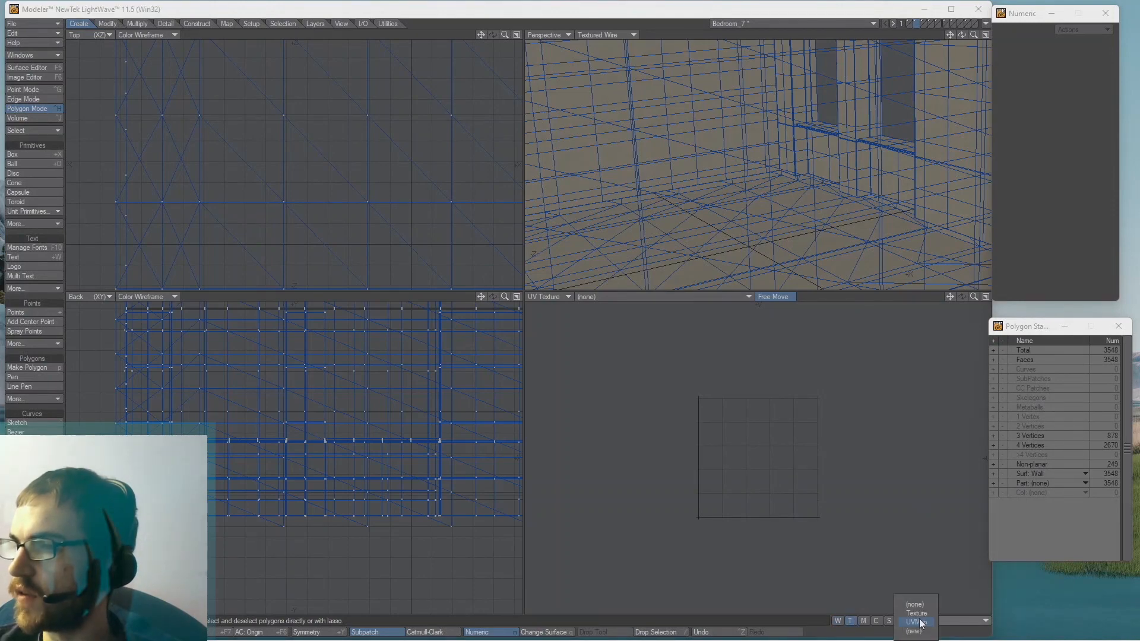
click(916, 623)
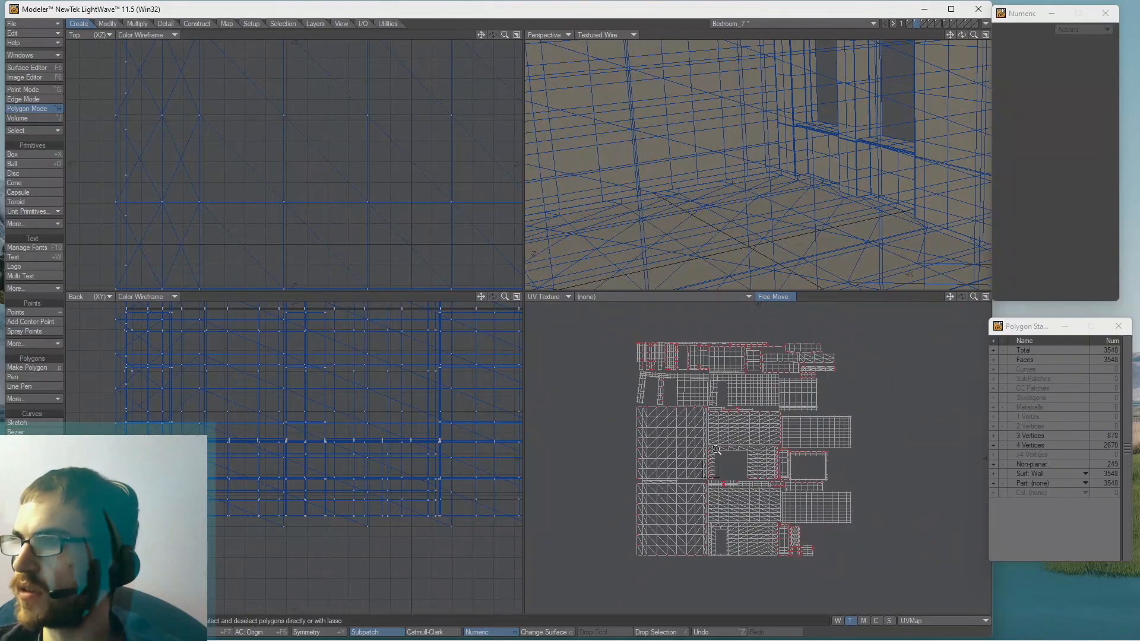
scroll(747, 425, up, 5)
alt+drag(752, 490, 669, 481)
ctrl+alt+drag(633, 390, 678, 435)
scroll(657, 426, down, 5)
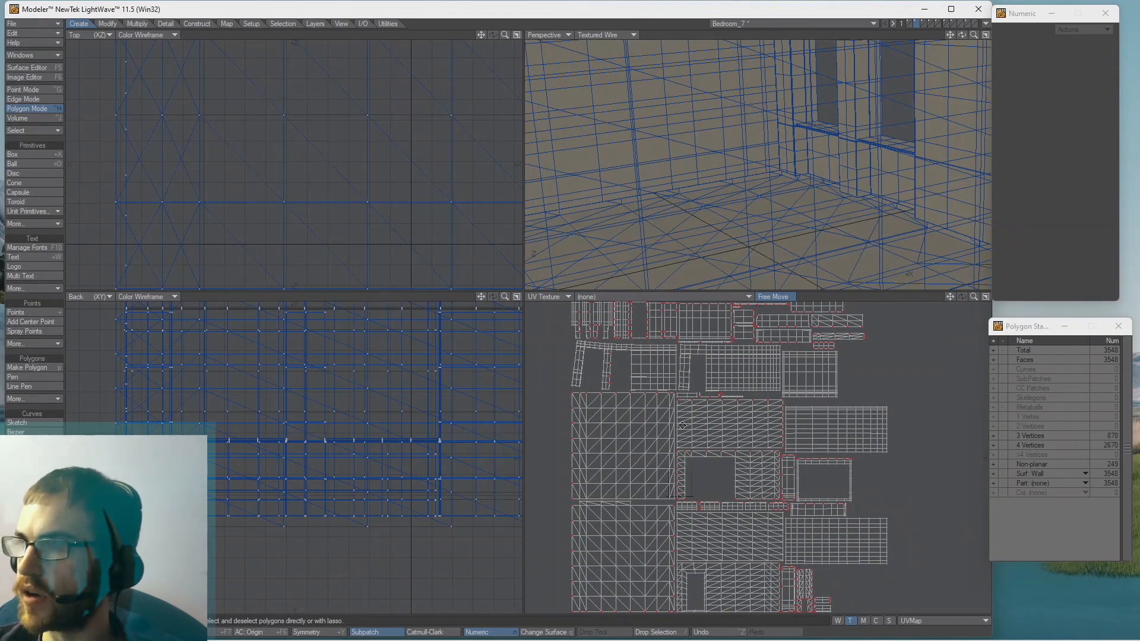
ctrl+alt+drag(682, 425, 656, 434)
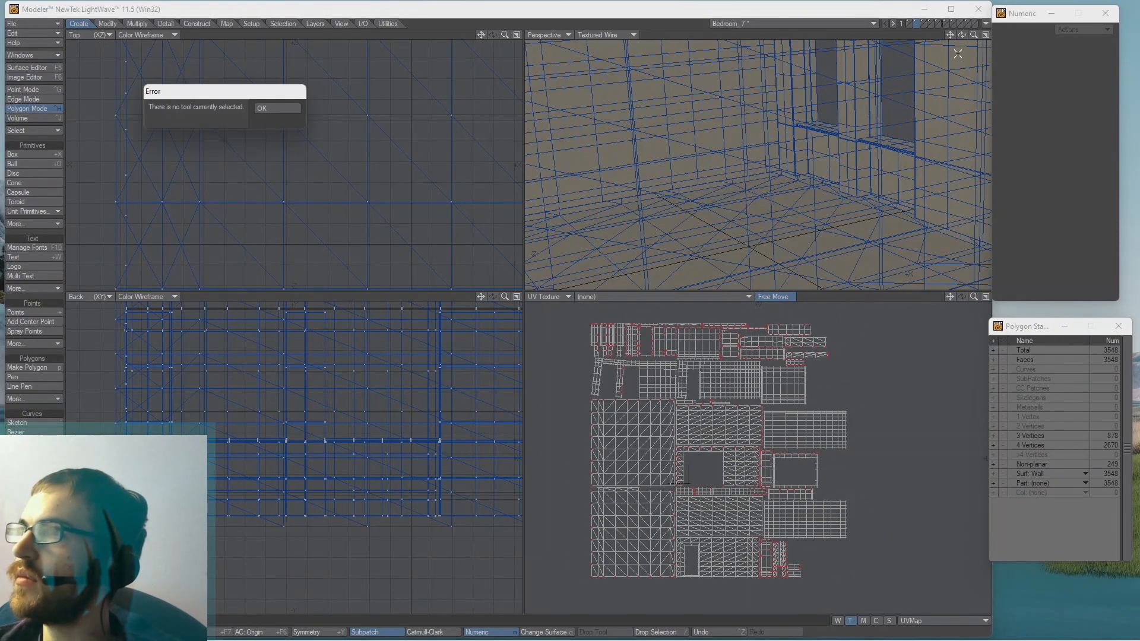
click(983, 36)
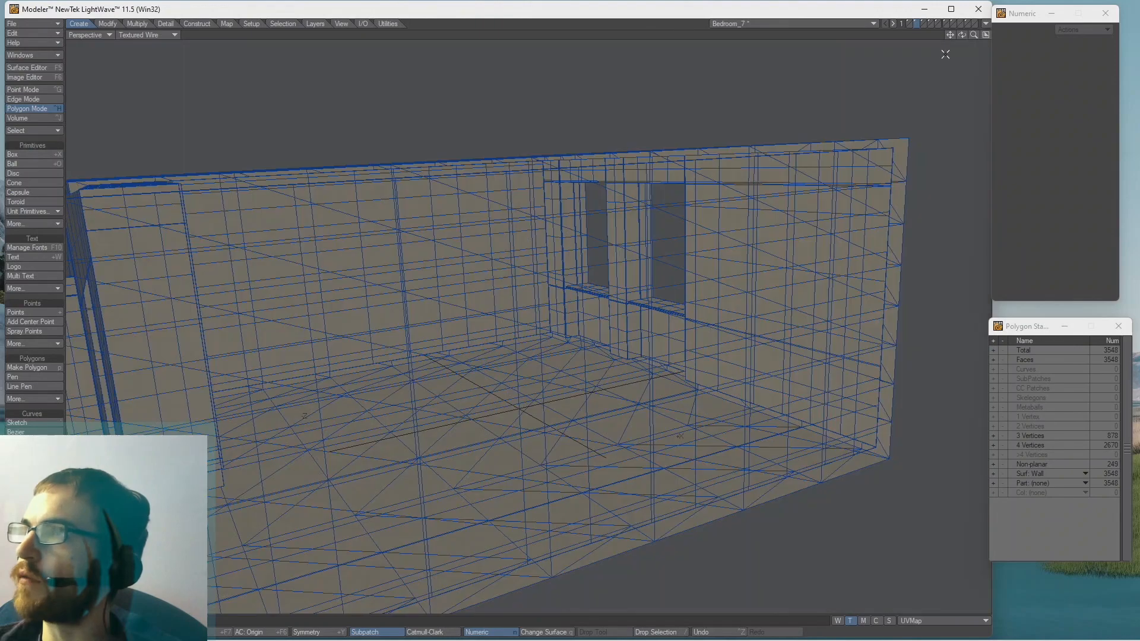
Switch to the first layer with the furniture and isolate the desk's tabletop by hiding all other geometry.
click(907, 22)
ctrl+alt+drag(596, 176, 475, 382)
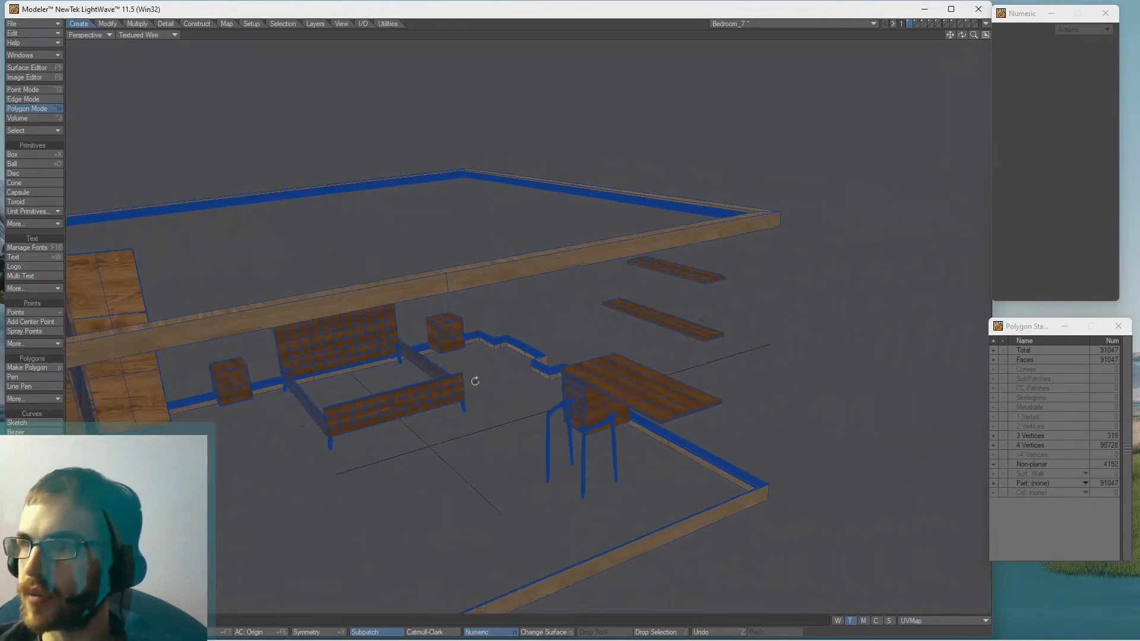
ctrl+alt+drag(626, 369, 677, 395)
key(space)
key(space)
key(space)
click(645, 416)
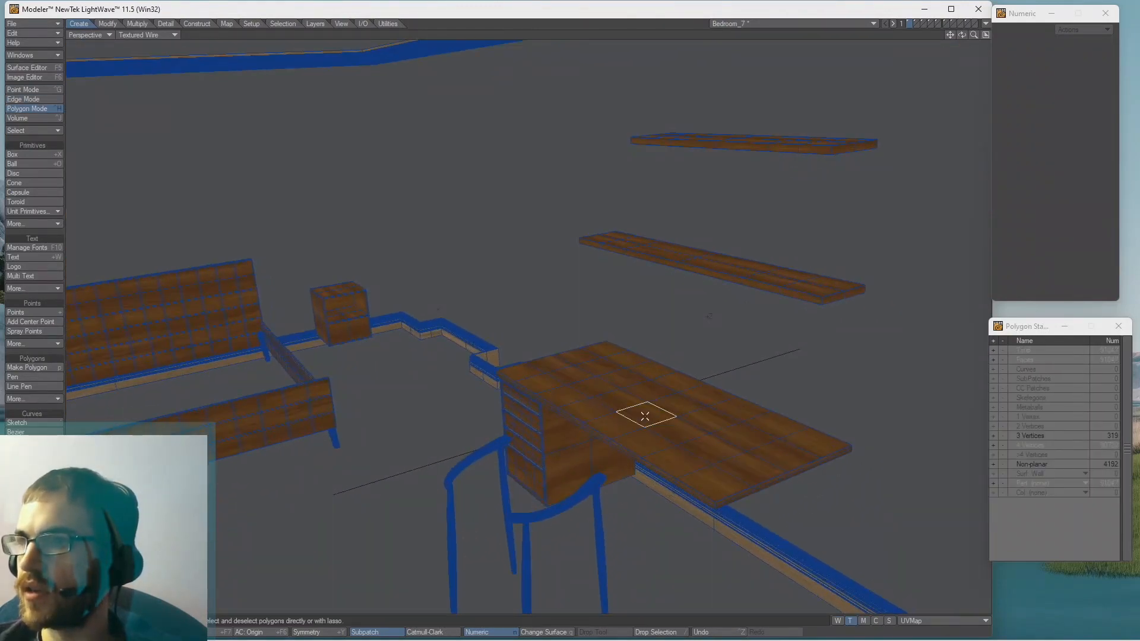
key(bracketright)
key(equal)
key(slash)
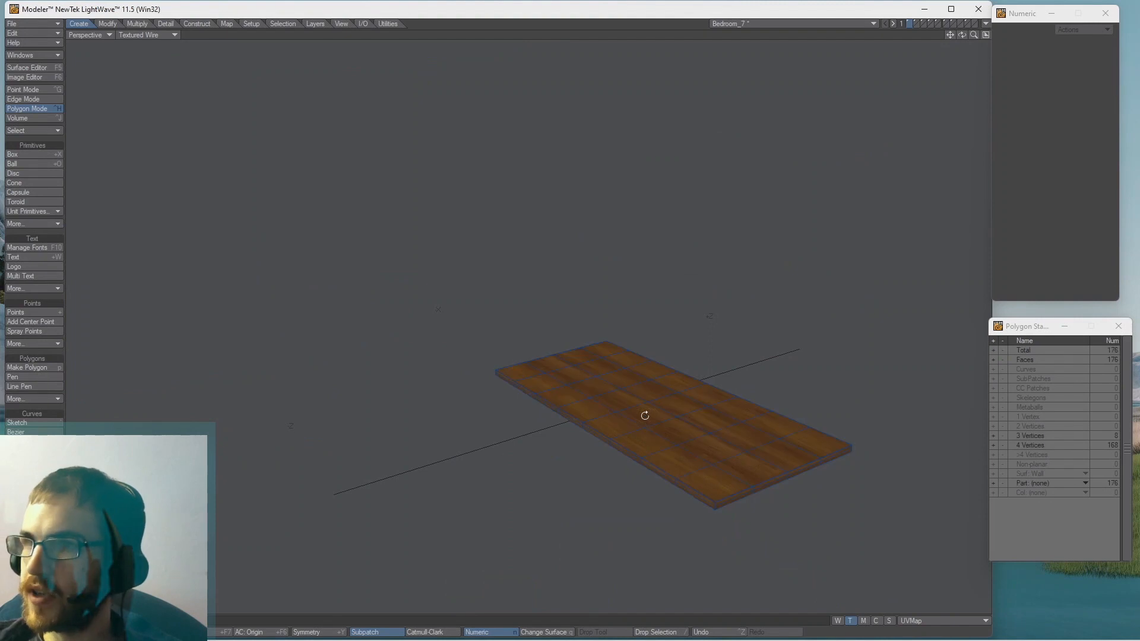
Rotate the tabletop's UVs 90 degrees so the wood grain runs across its short side.
key(a)
ctrl+alt+drag(396, 352, 408, 318)
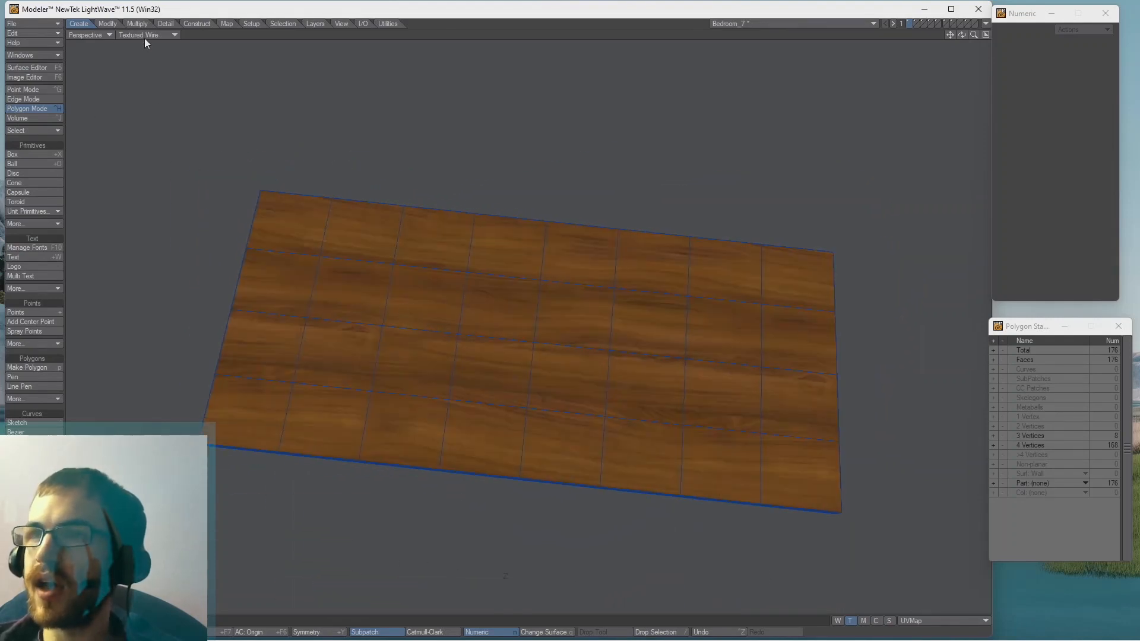
alt+shift+drag(460, 250, 343, 344)
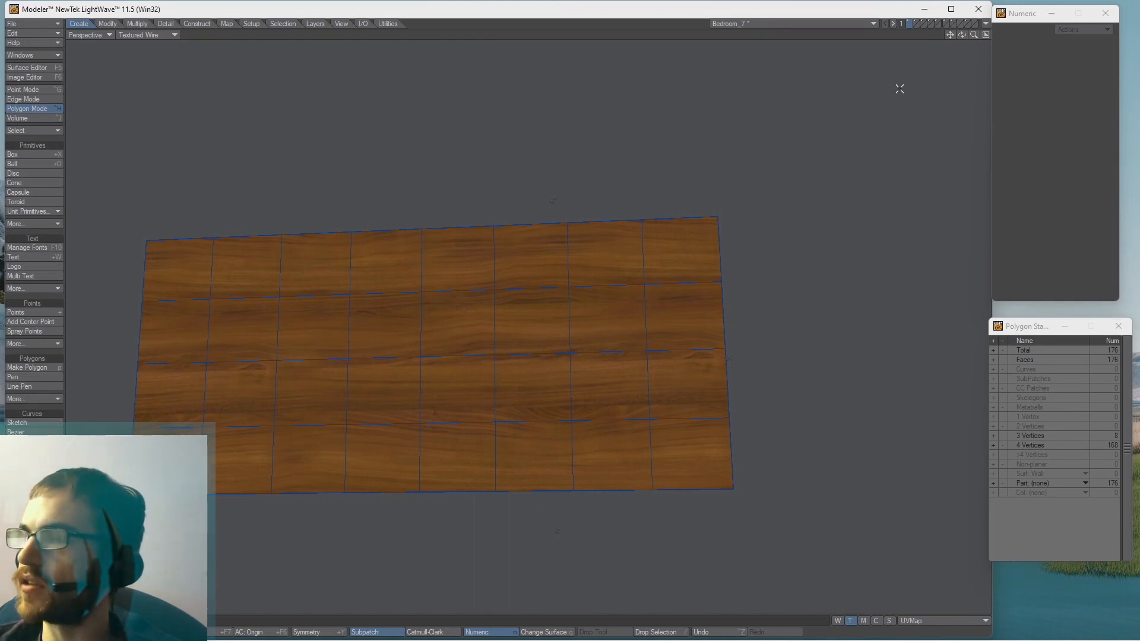
click(986, 34)
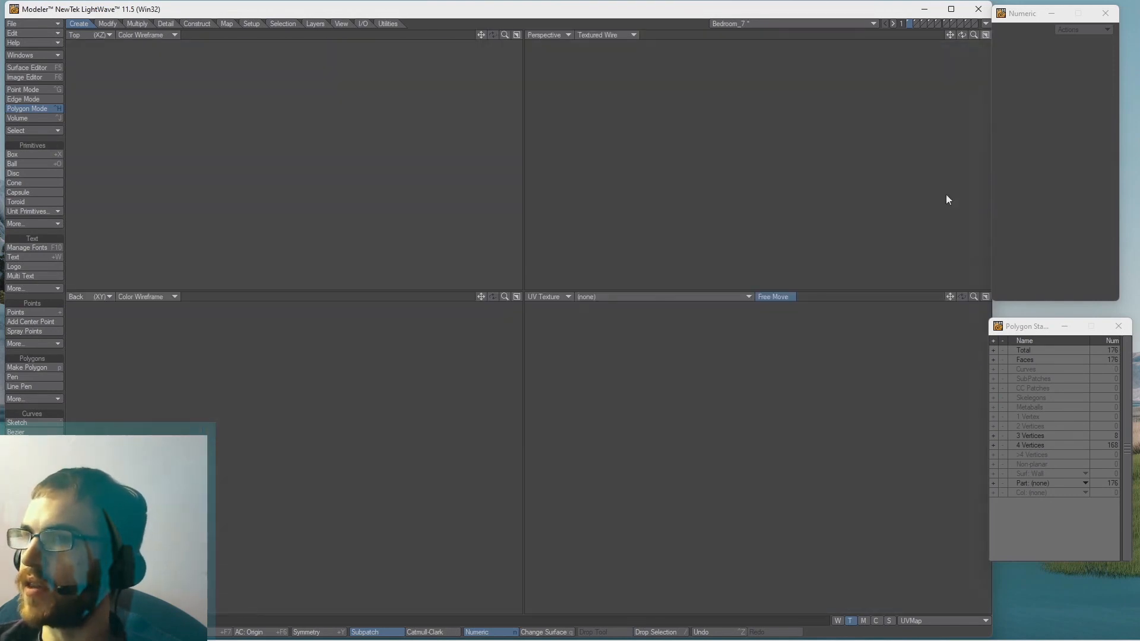
ctrl+alt+drag(647, 499, 785, 516)
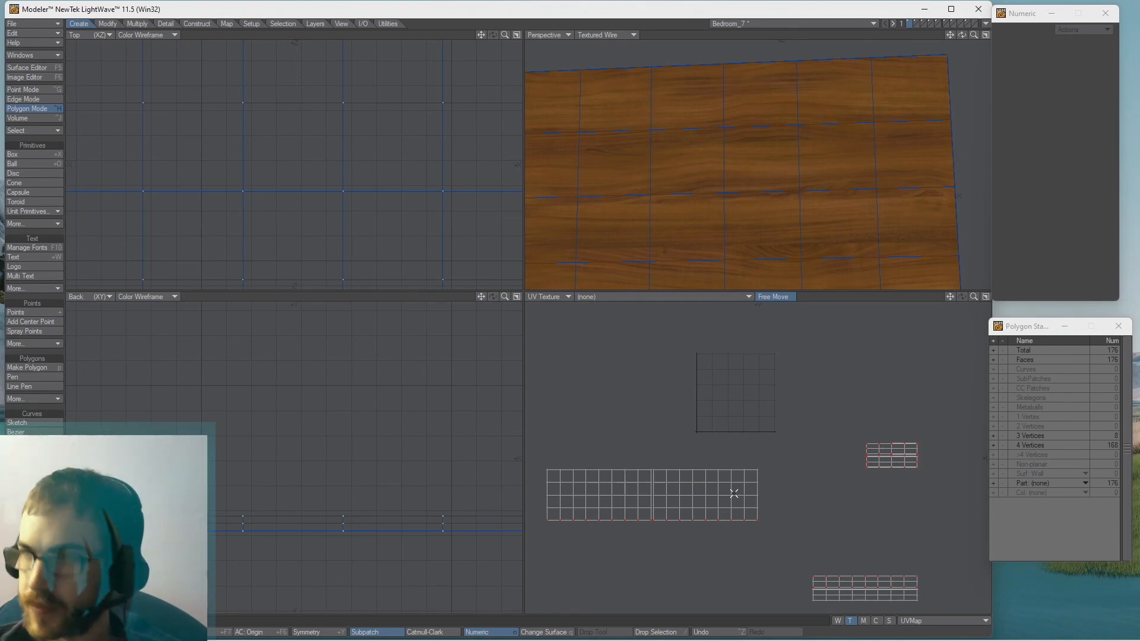
key(r)
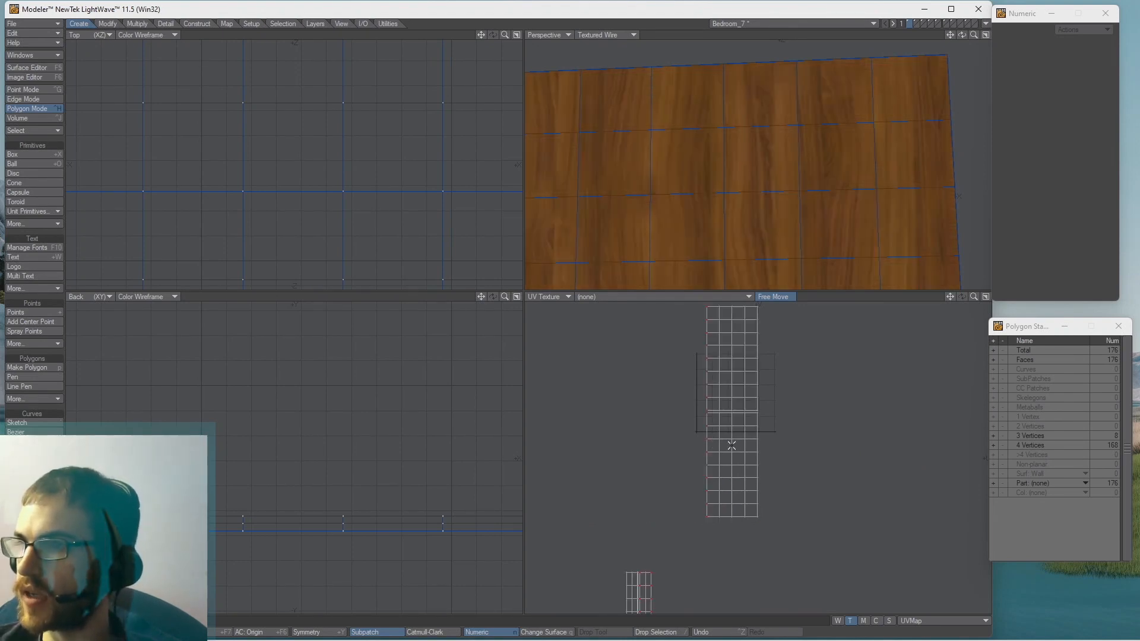
click(985, 34)
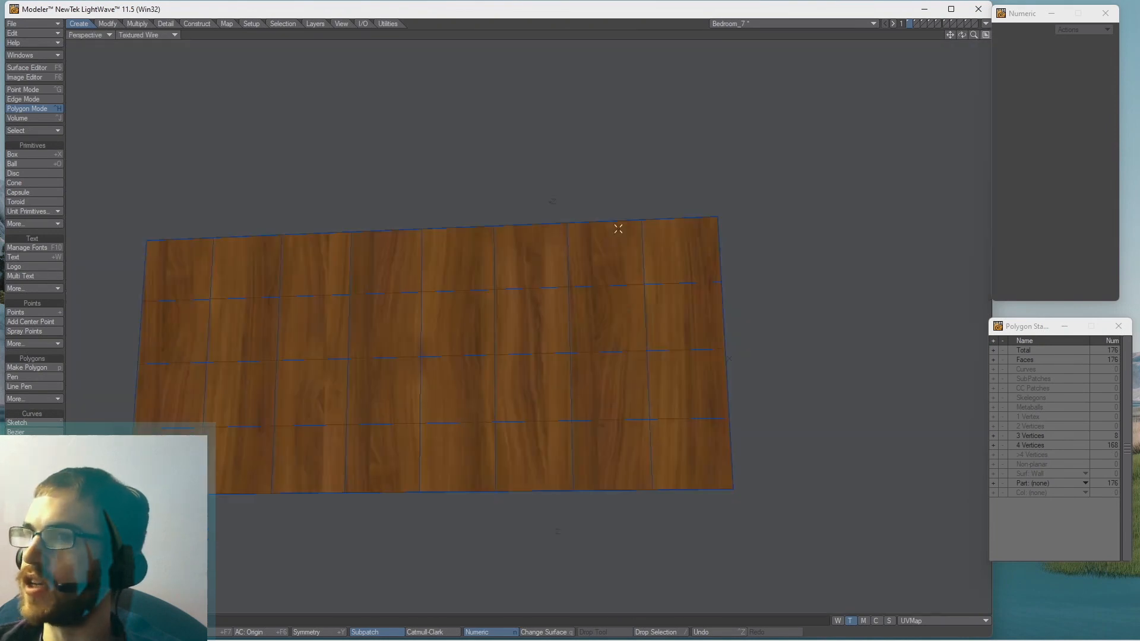
Set the perspective shading to Texture and rotate the tabletop's UVs another 90 degrees so the grain runs lengthwise.
click(137, 35)
click(135, 83)
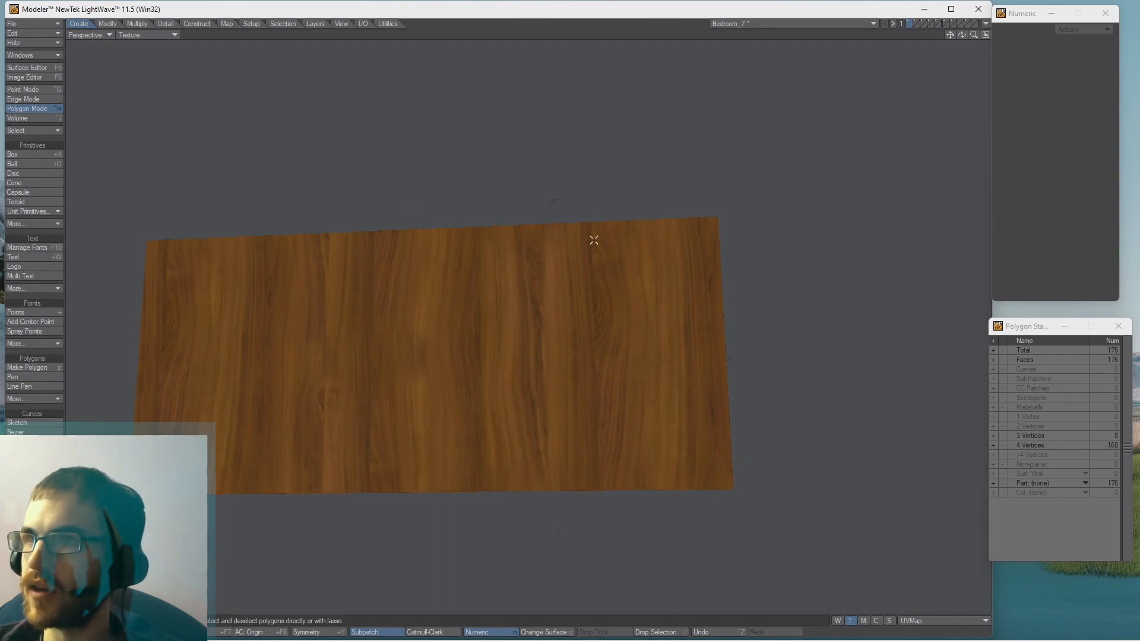
click(985, 35)
key(r)
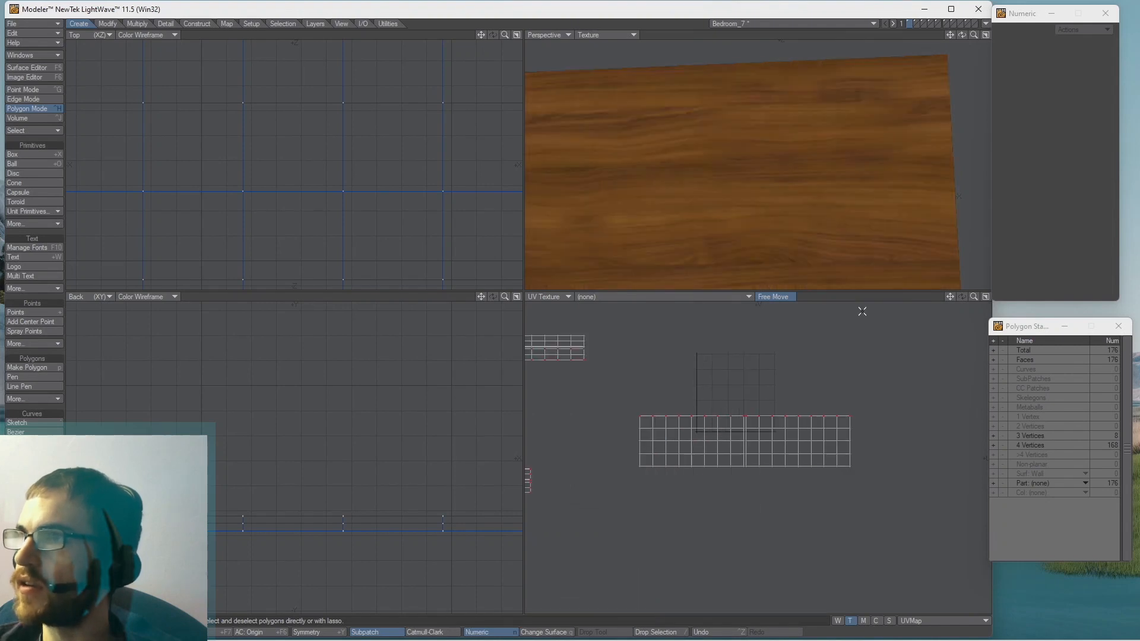
click(985, 35)
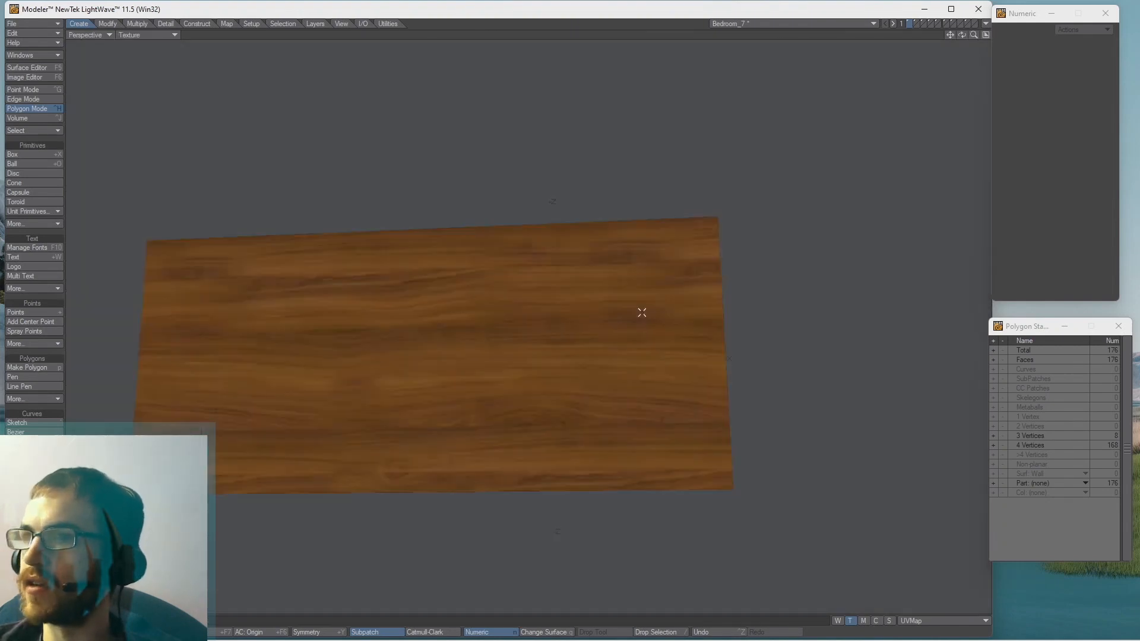
Unhide all the furniture geometry and bring the desk and chair frame into view.
mouse_move(427, 374)
ctrl+alt+mouse_down()
mouse_move(414, 372)
mouse_move(438, 372)
ctrl+alt+mouse_up()
alt+drag(493, 274, 435, 323)
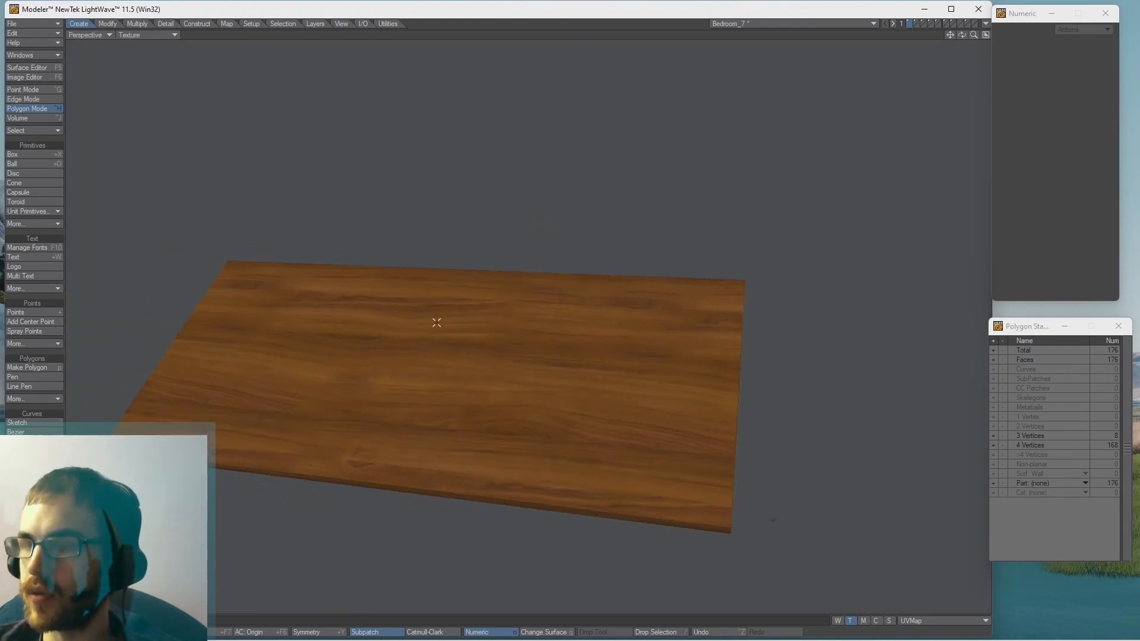
key(backslash)
ctrl+alt+drag(610, 388, 653, 351)
ctrl+alt+drag(653, 351, 544, 446)
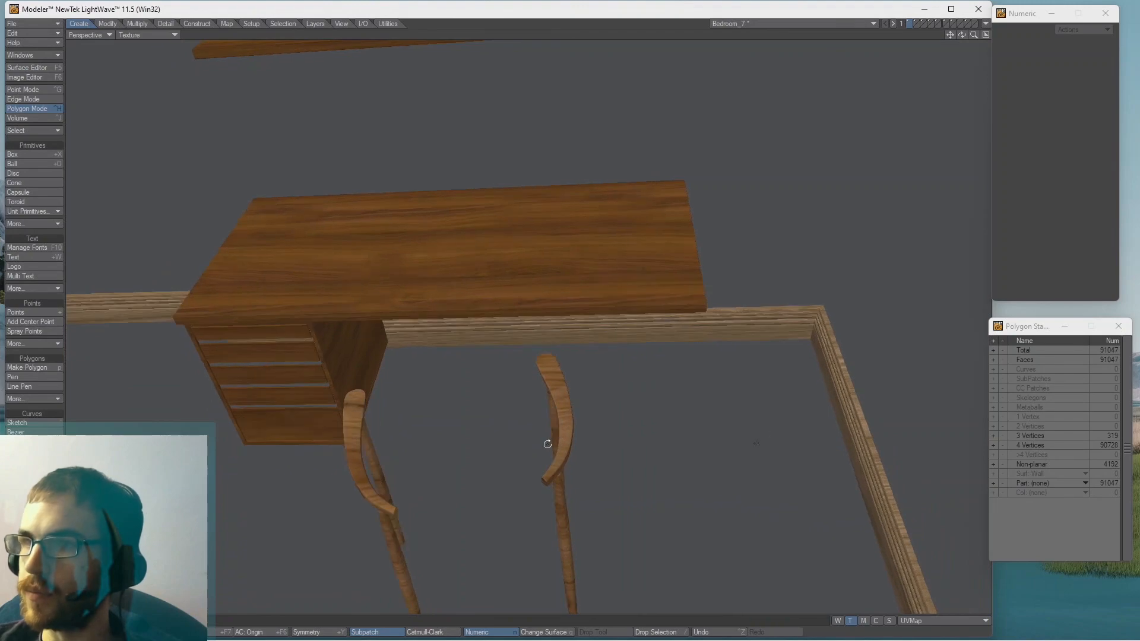
click(567, 416)
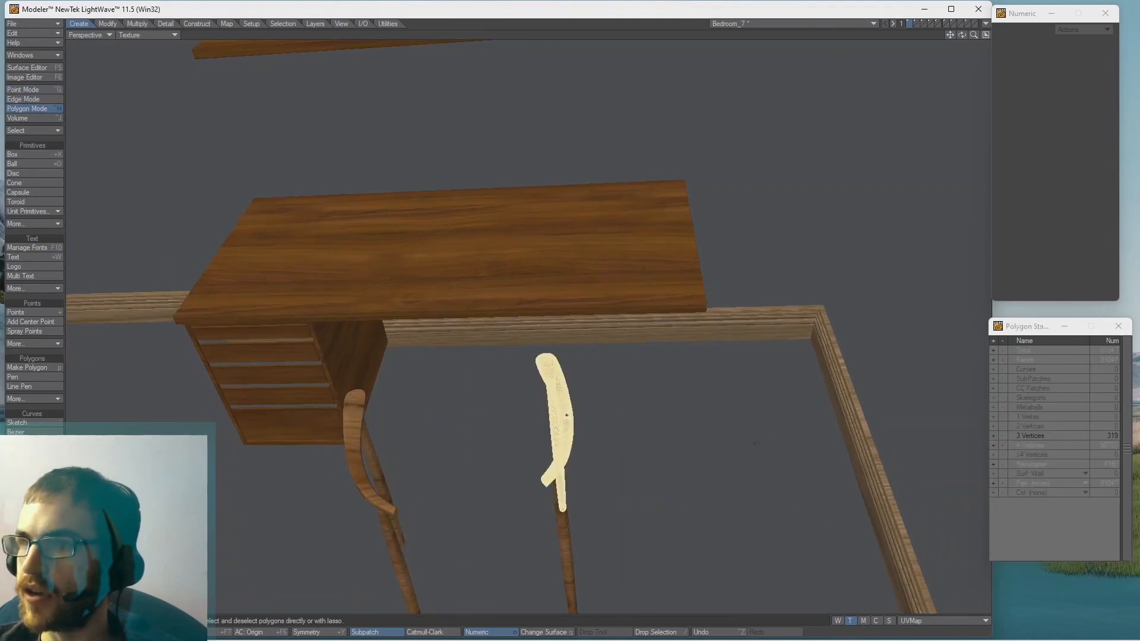
key(slash)
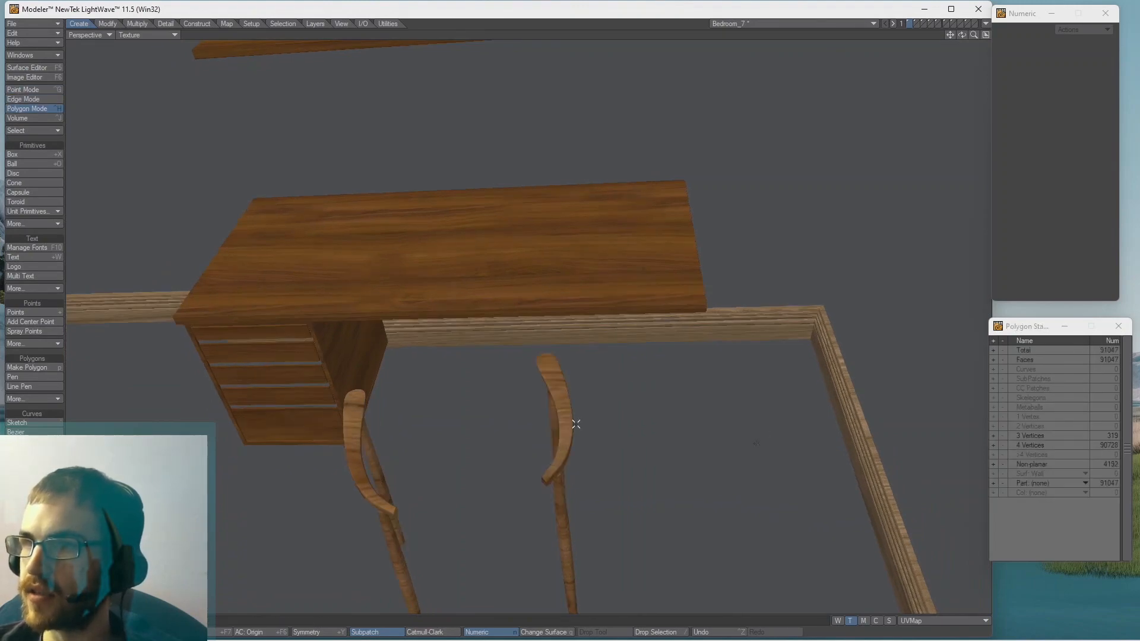
ctrl+alt+drag(543, 409, 598, 444)
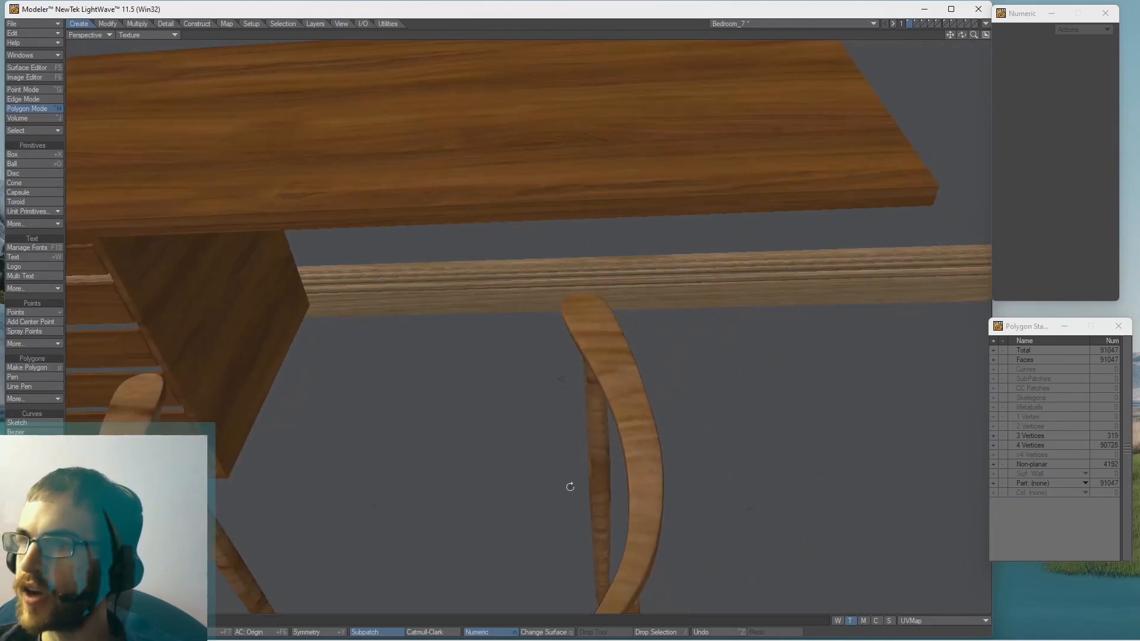
alt+drag(570, 485, 524, 414)
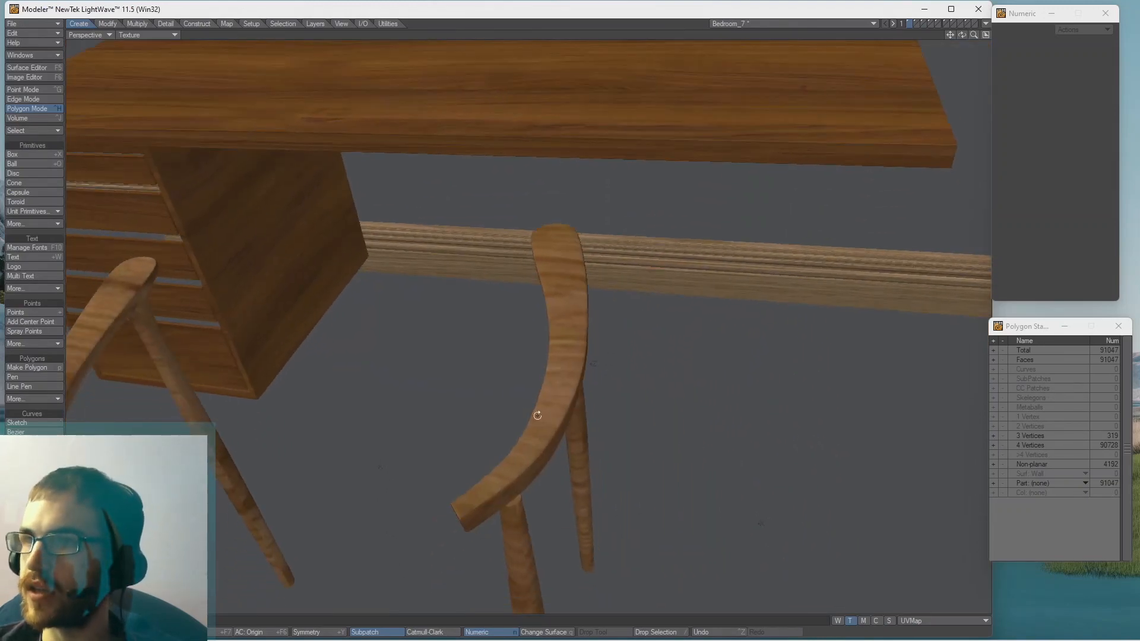
double_click(566, 365)
key(/)
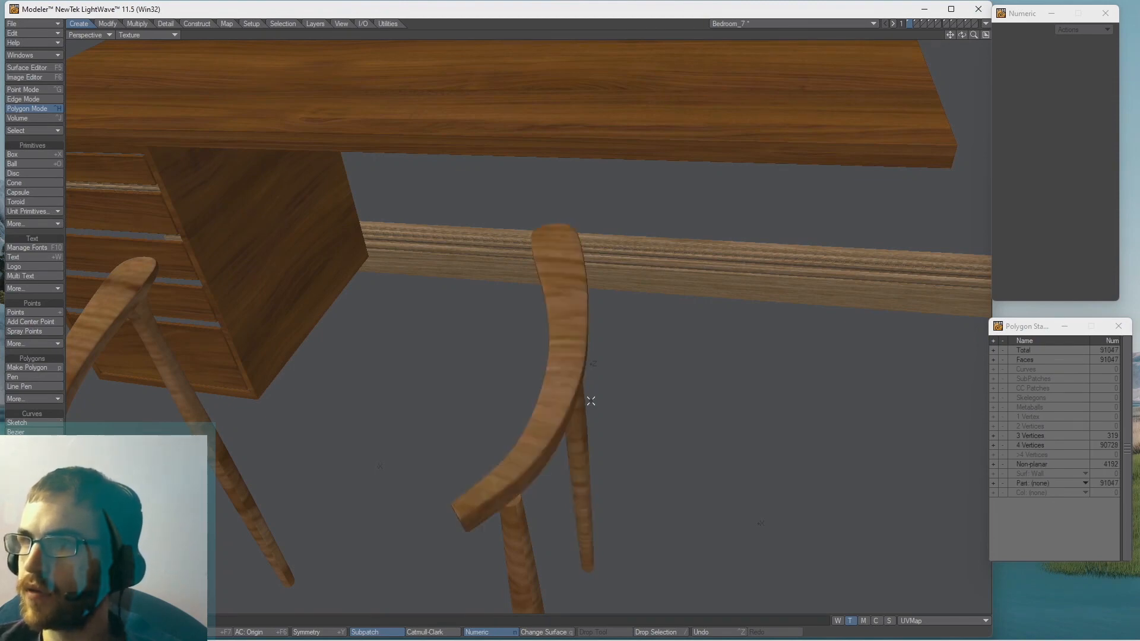
alt+drag(608, 440, 417, 443)
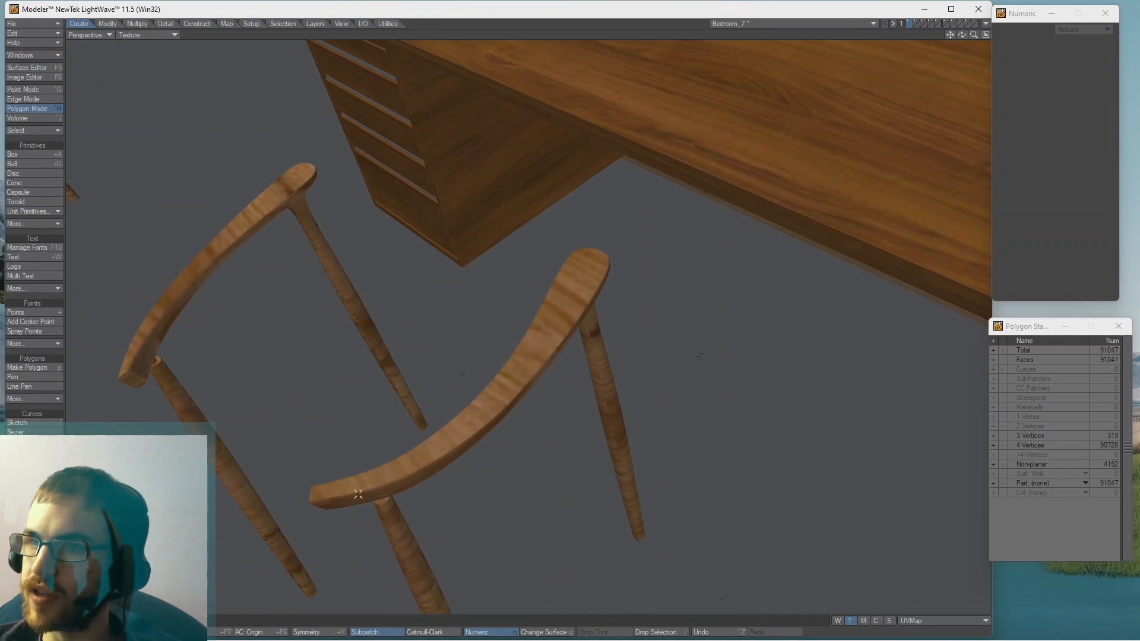
drag(360, 485, 488, 369)
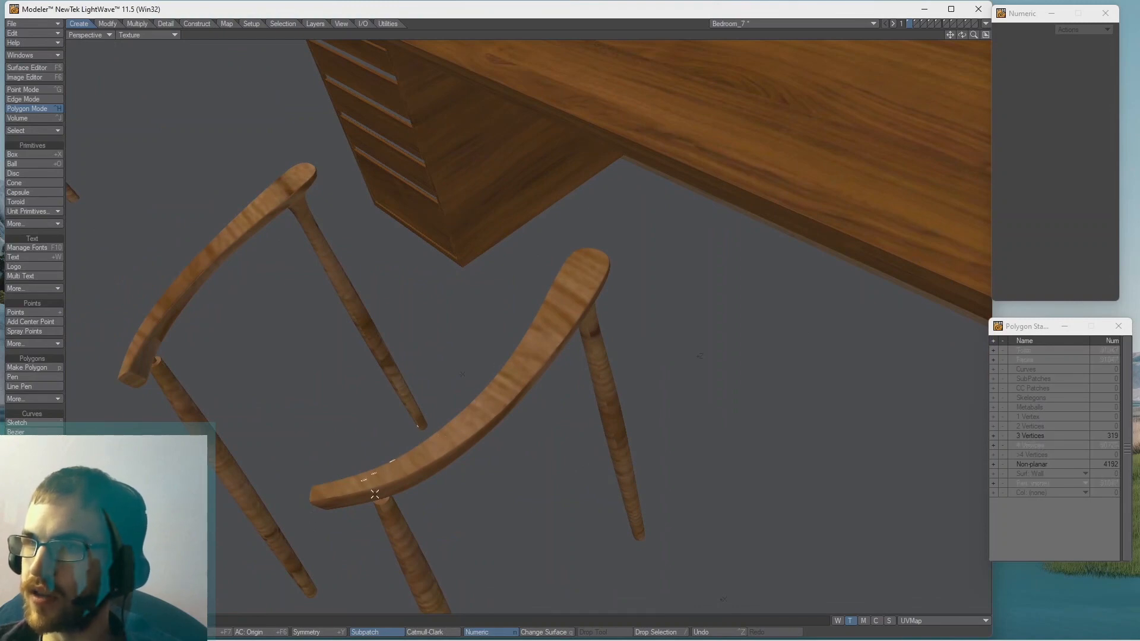
key(/)
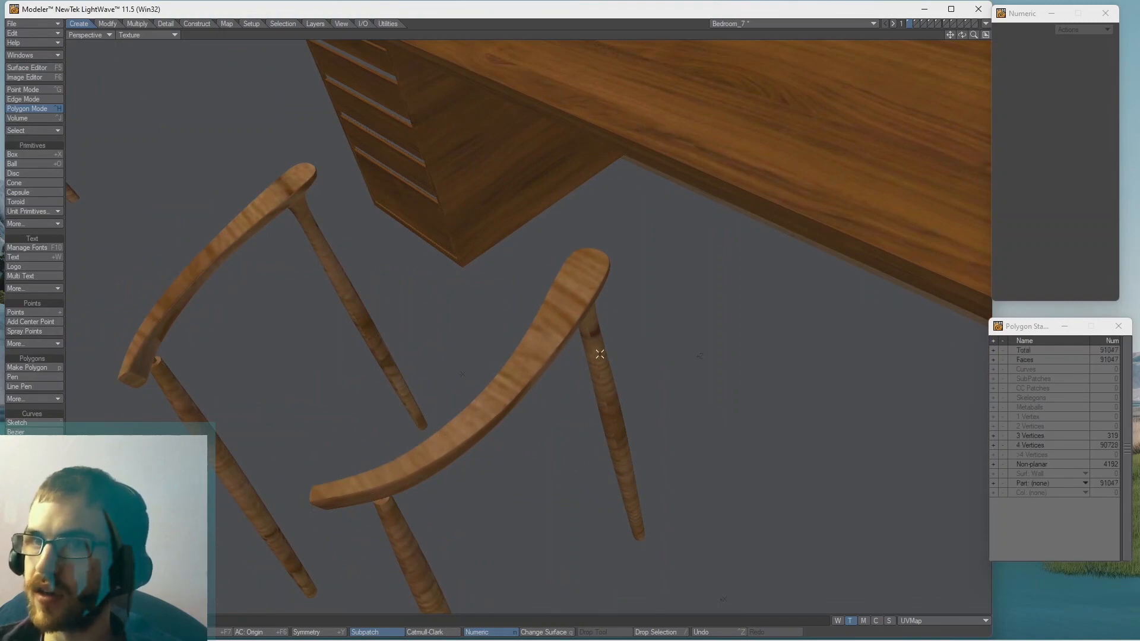
Select both chair armrests and all four legs with their connected polygons, and hide everything else.
alt+drag(371, 427, 409, 387)
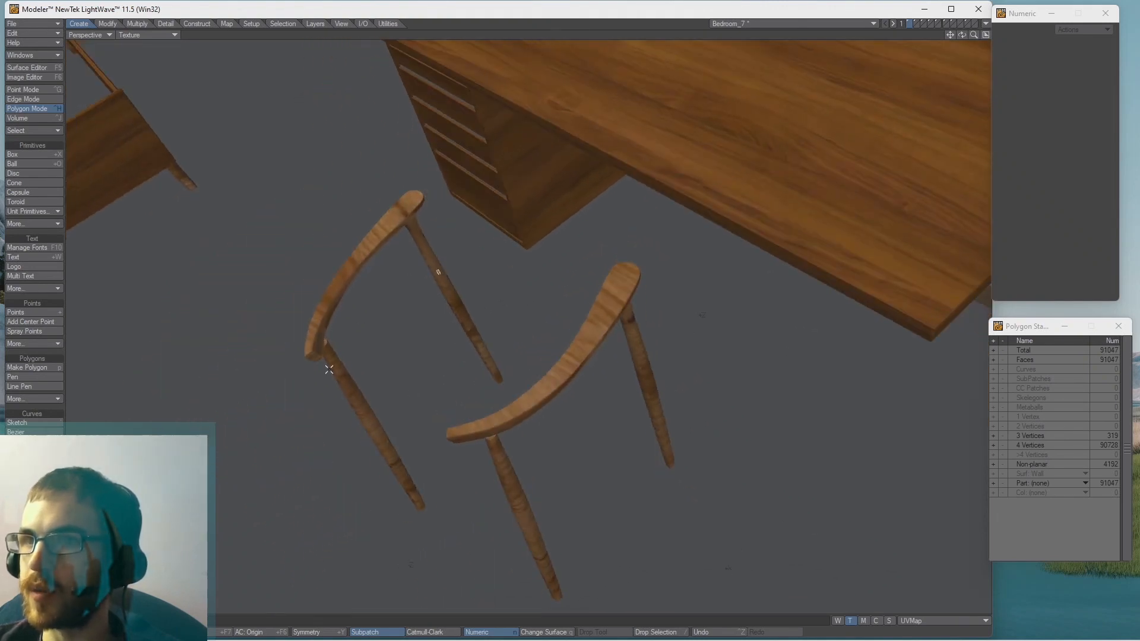
drag(314, 340, 340, 343)
drag(469, 469, 639, 320)
key(])
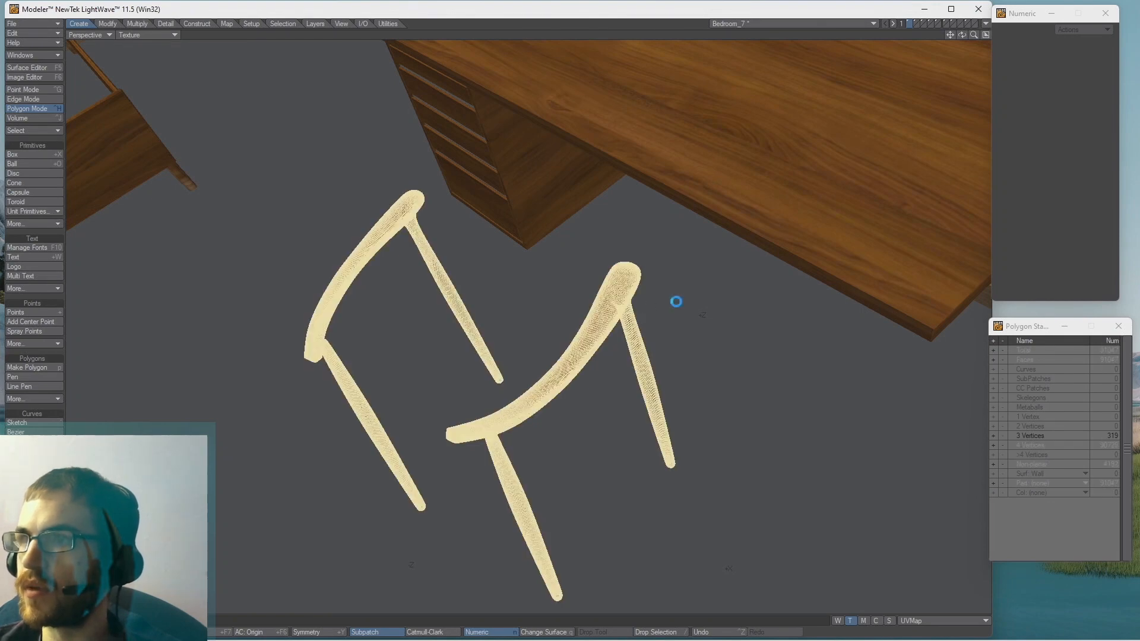
key(=)
key(/)
Rotate the chair frame's UVs 90 degrees in the UV view so the grain follows the armrests and legs.
click(983, 35)
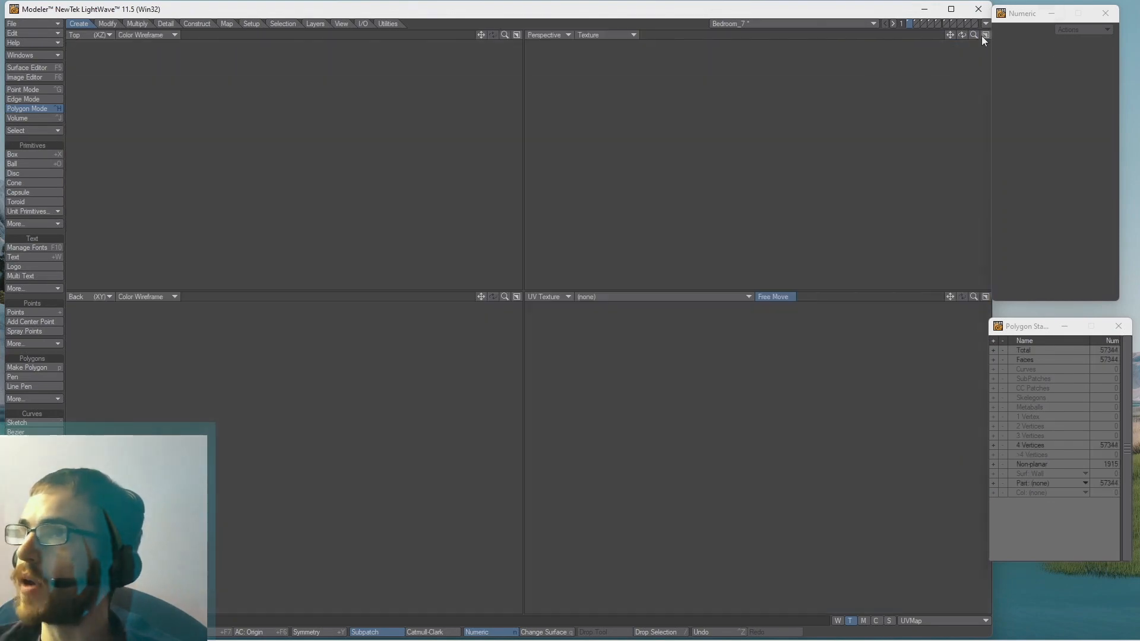
scroll(766, 439, down, 3)
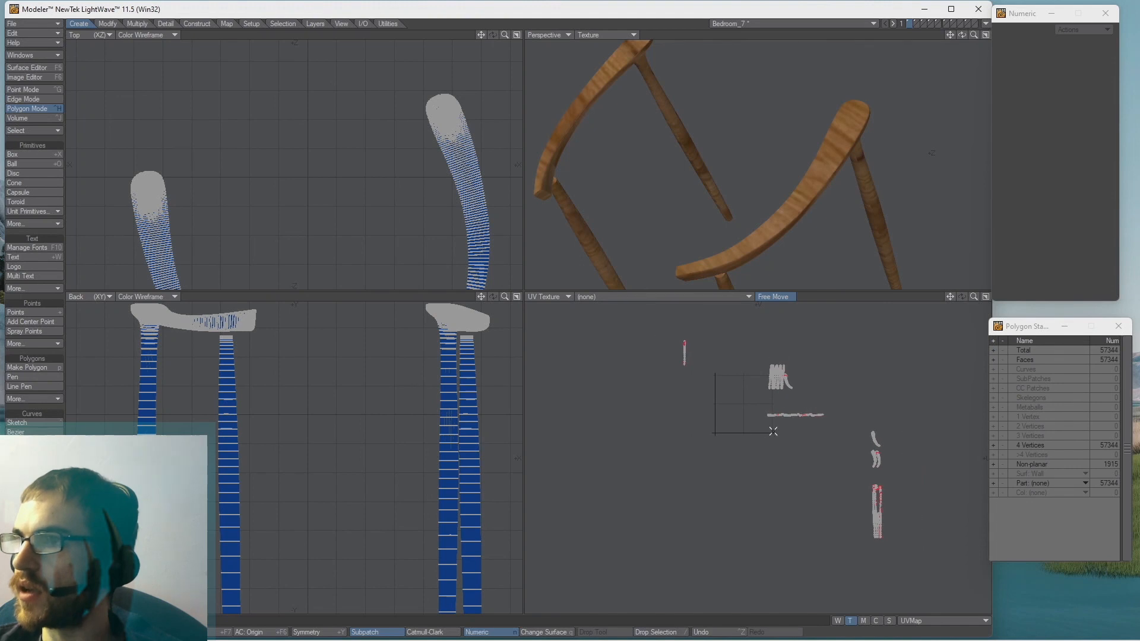
key(r)
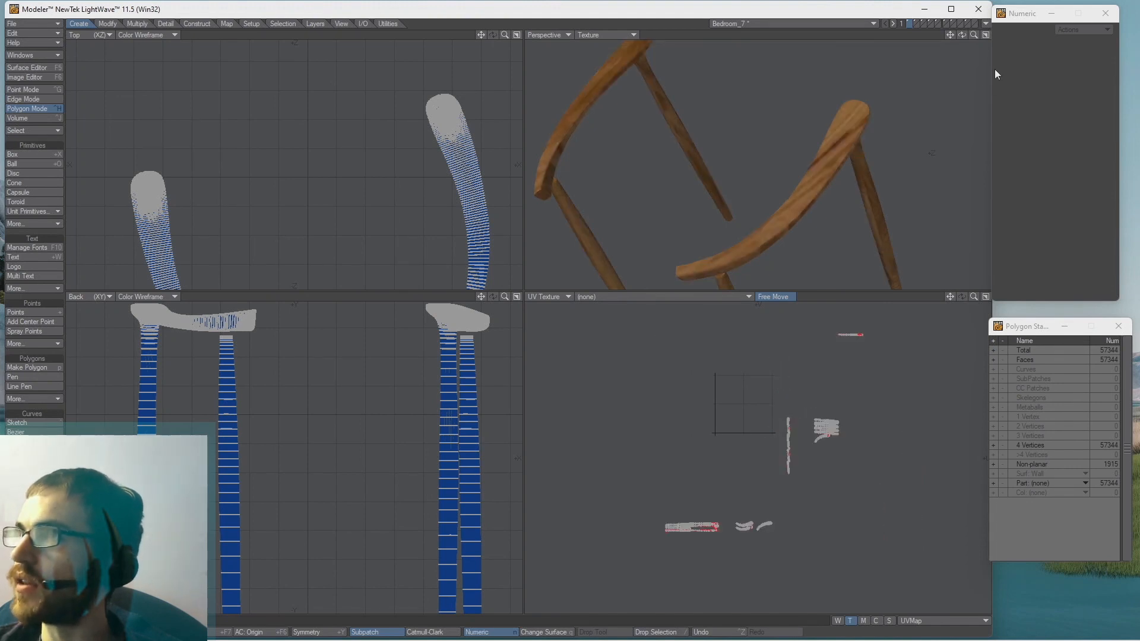
Inspect the wood grain on the chair's armrests and legs from several angles in an enlarged perspective view.
click(988, 35)
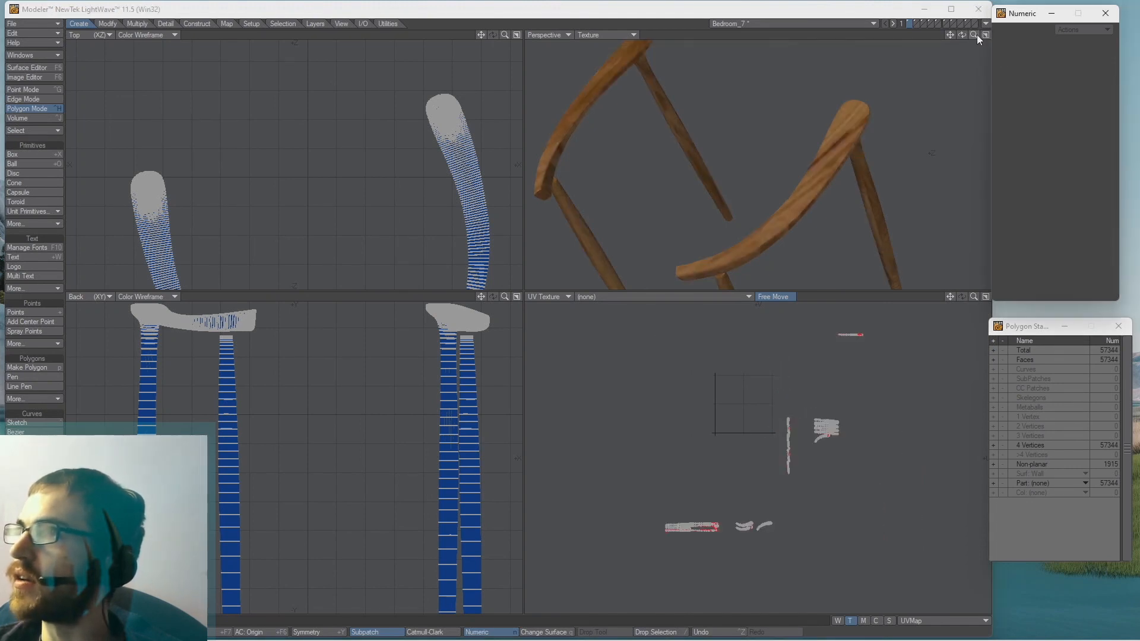
click(984, 34)
alt+drag(445, 415, 479, 453)
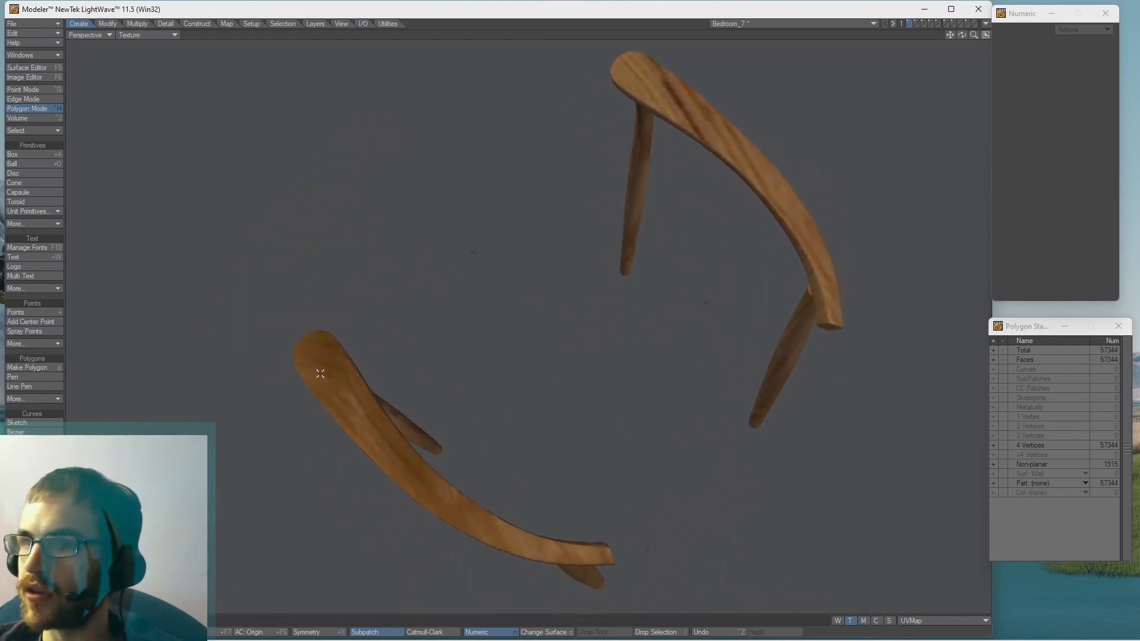
ctrl+alt+drag(517, 401, 524, 280)
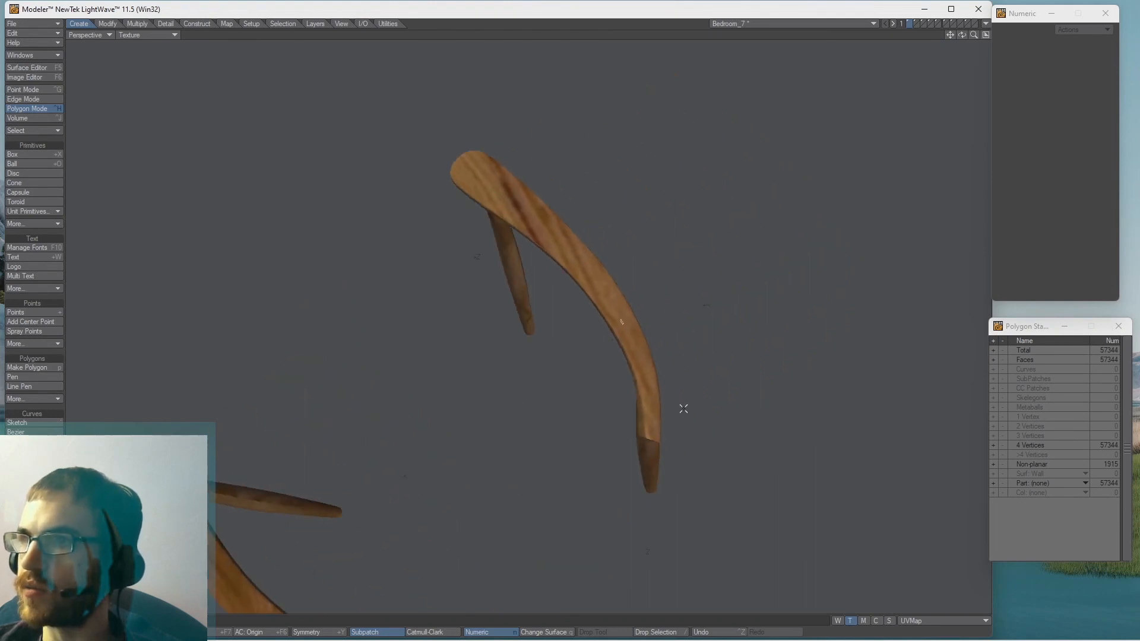
alt+drag(700, 476, 615, 362)
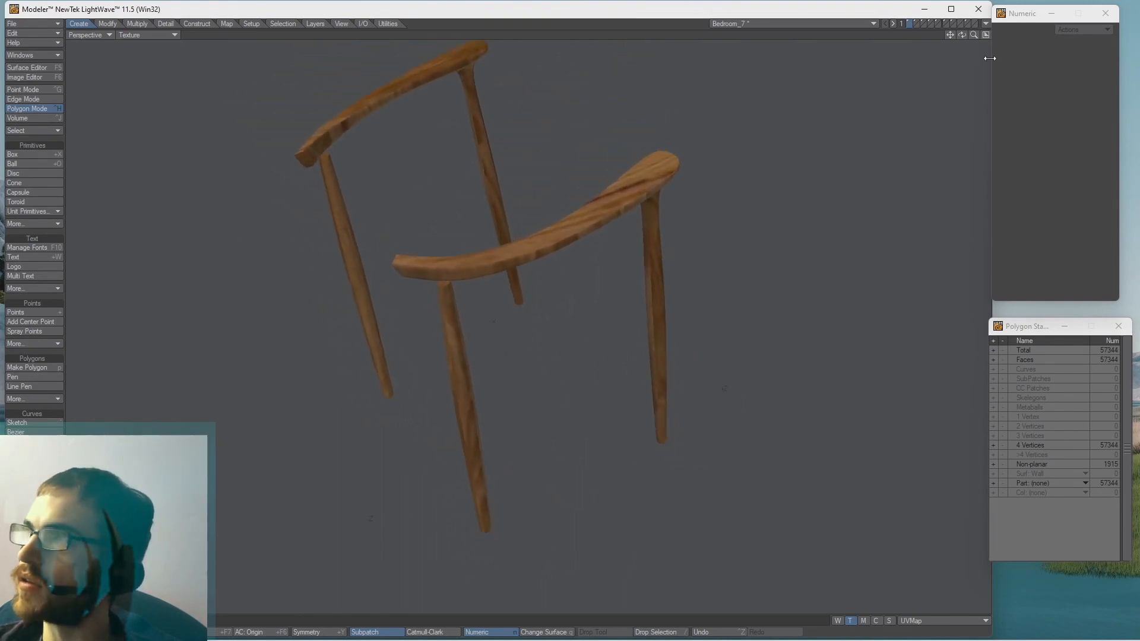
click(984, 35)
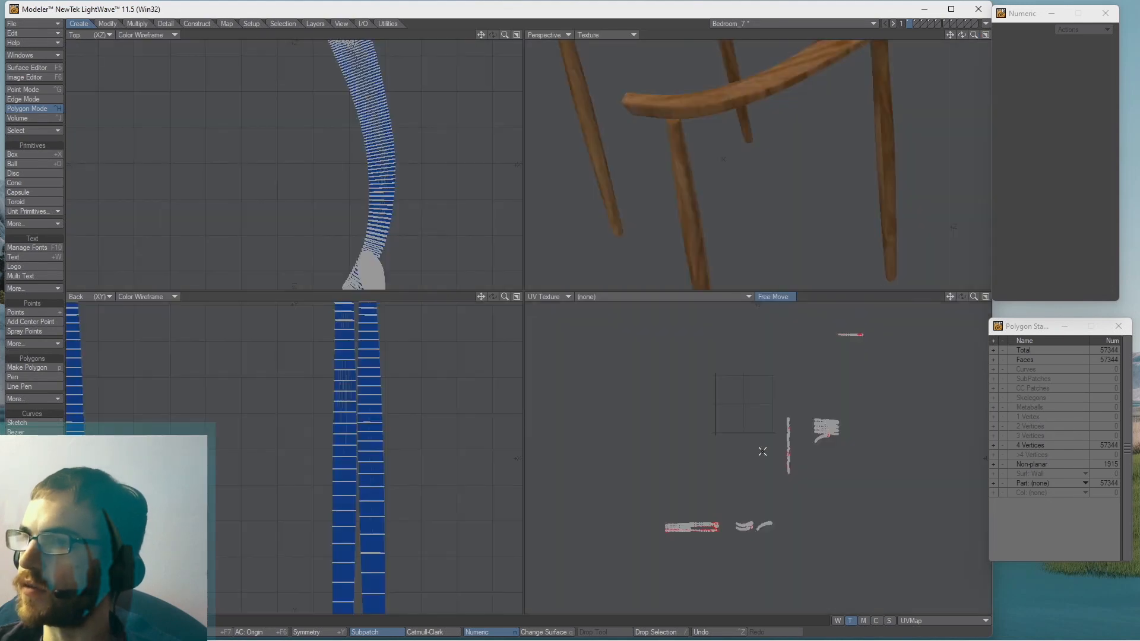
click(985, 35)
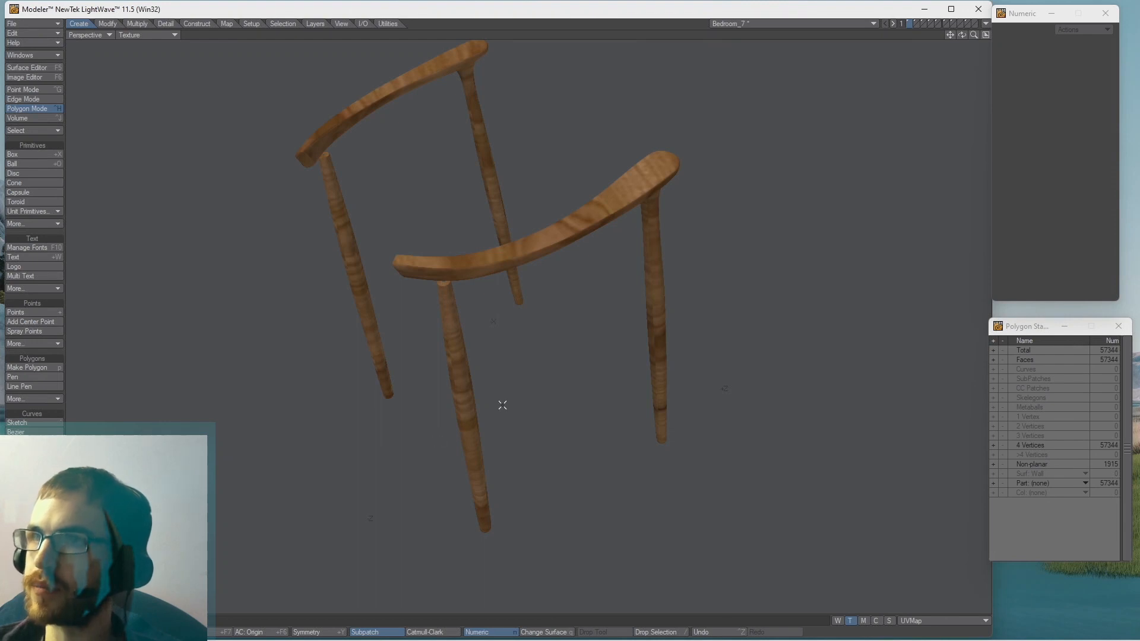
alt+drag(511, 369, 664, 422)
alt+drag(580, 417, 772, 251)
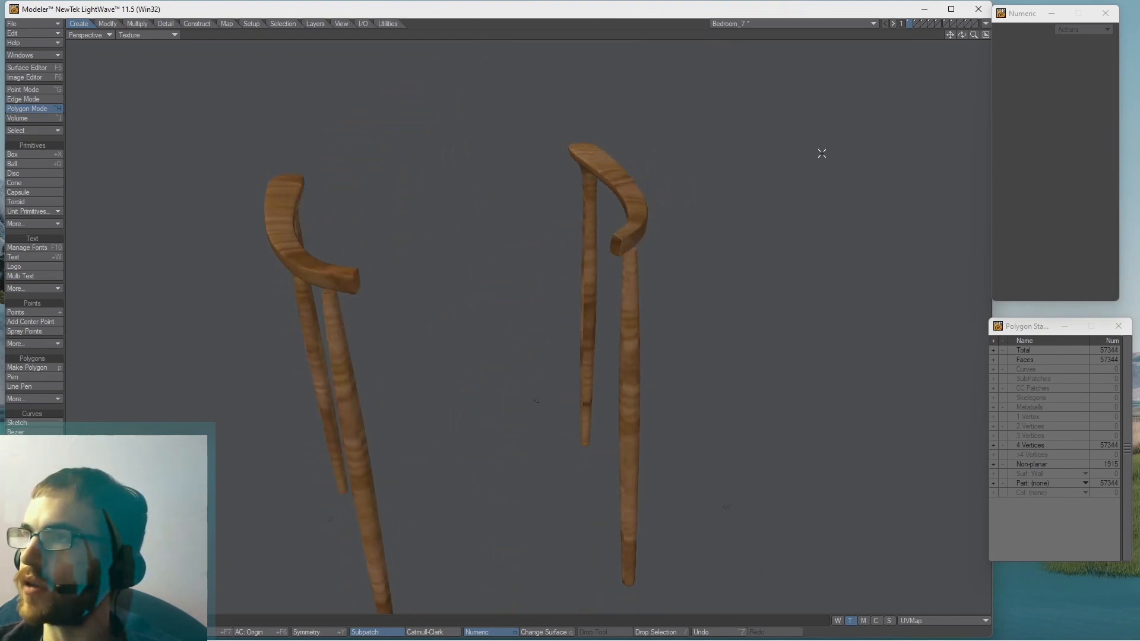
click(986, 35)
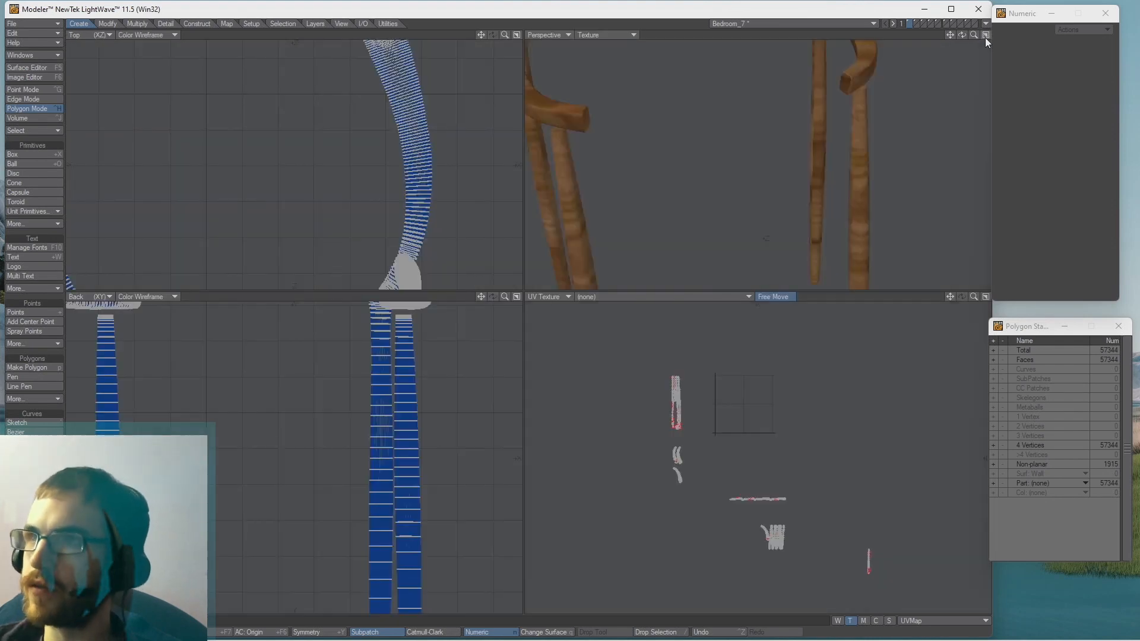
Switch to the decor layer and examine the textures on the bottles and picture frames in an enlarged perspective view.
click(953, 23)
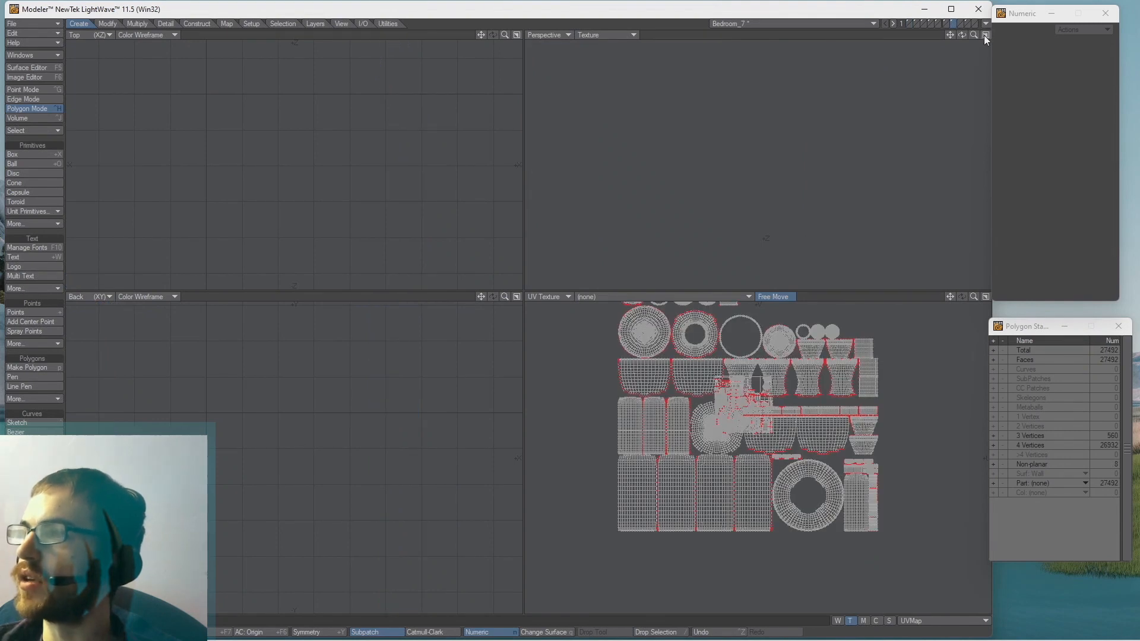
click(986, 35)
scroll(632, 290, up, 2)
mouse_move(683, 309)
alt+mouse_down()
mouse_move(705, 318)
mouse_move(572, 433)
mouse_move(580, 257)
alt+mouse_up()
alt+shift+drag(784, 264, 751, 328)
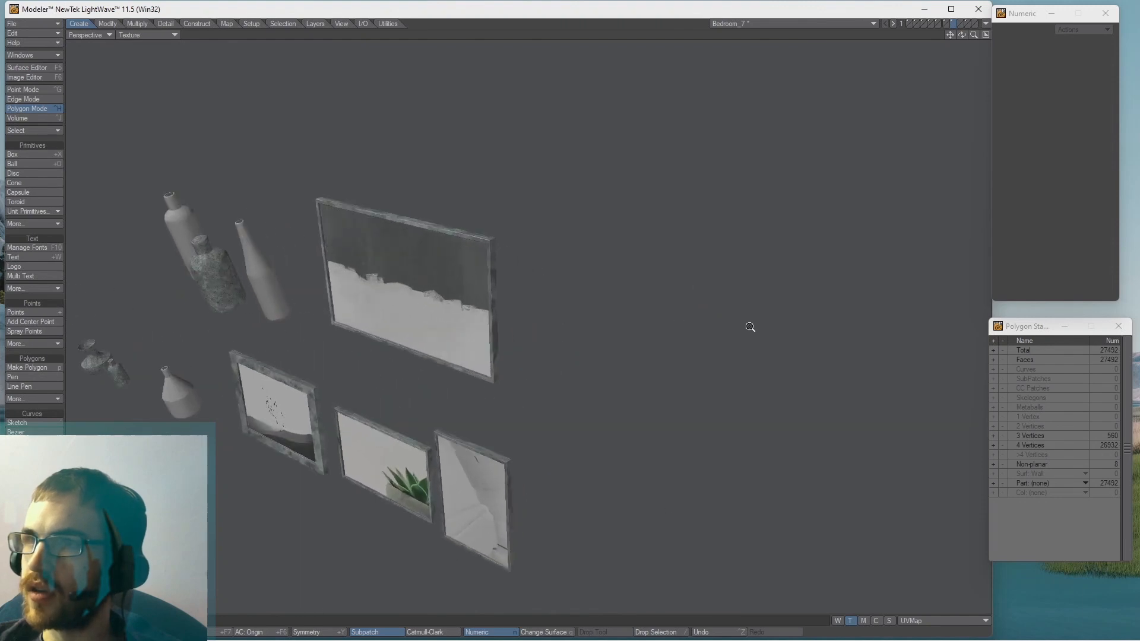
alt+drag(342, 328, 582, 379)
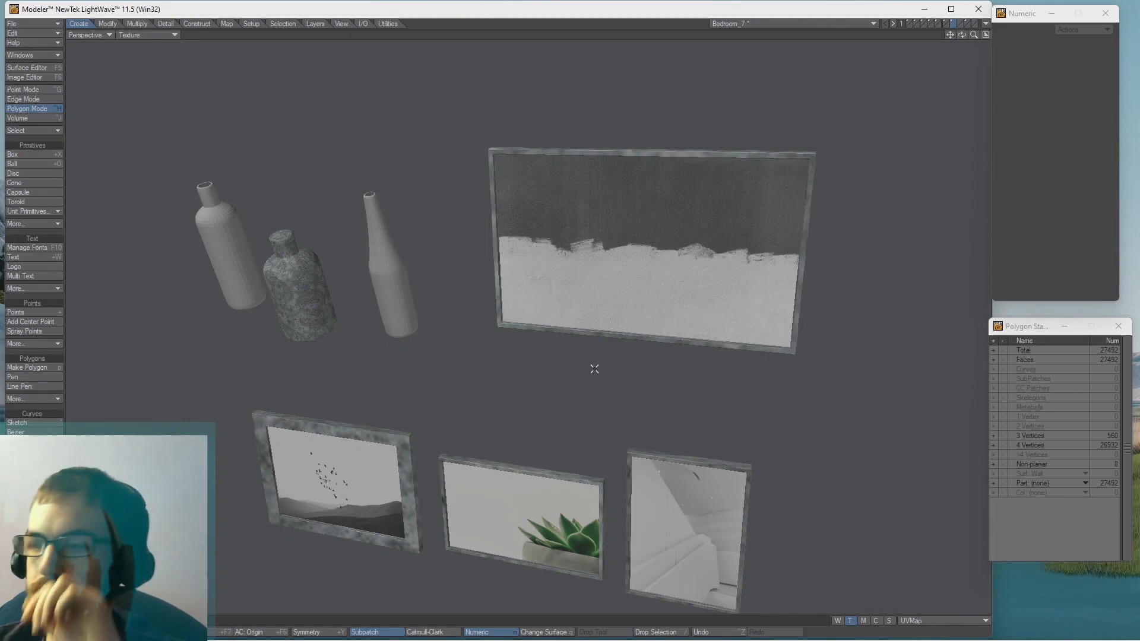
ctrl+alt+drag(590, 367, 507, 364)
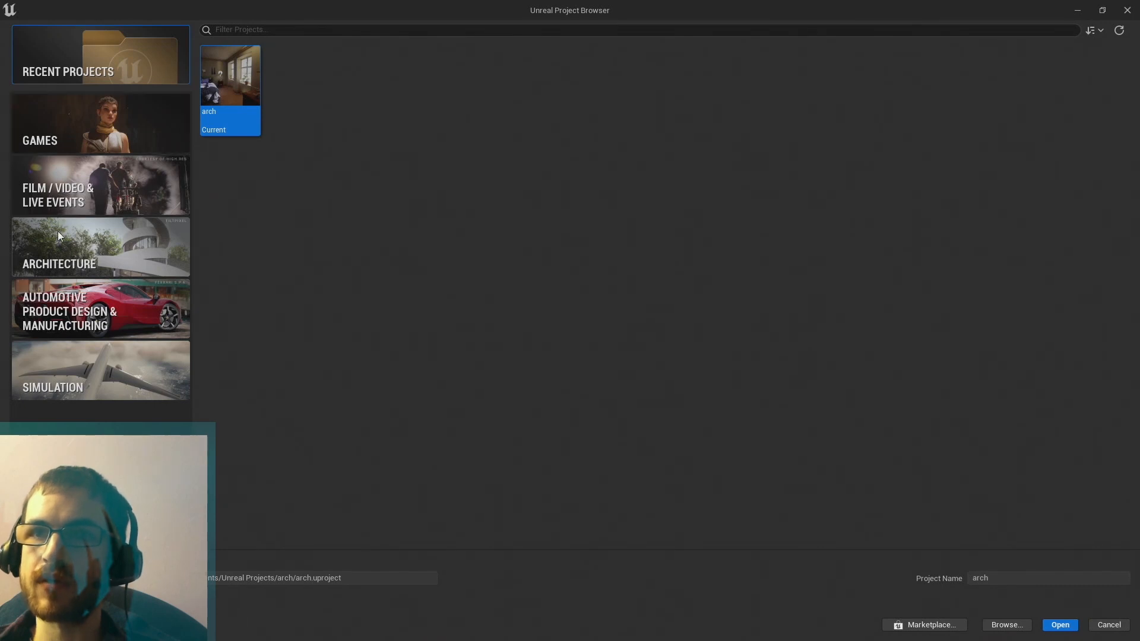
In Unreal Engine, create a new Architecture project named uuuu from the Archvis template.
click(68, 264)
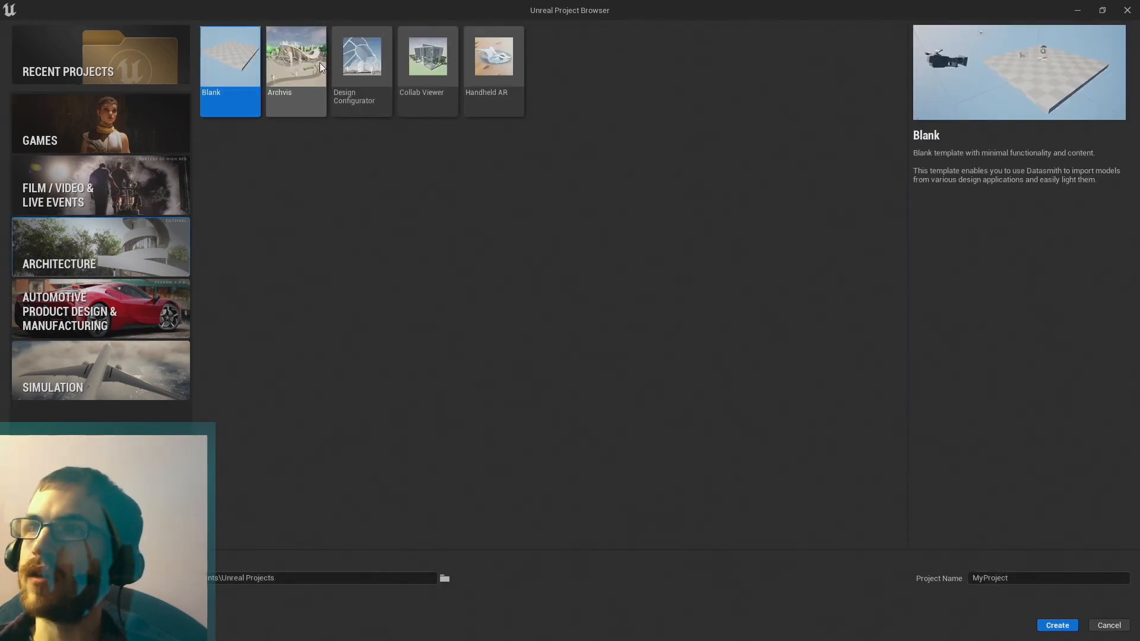
click(294, 69)
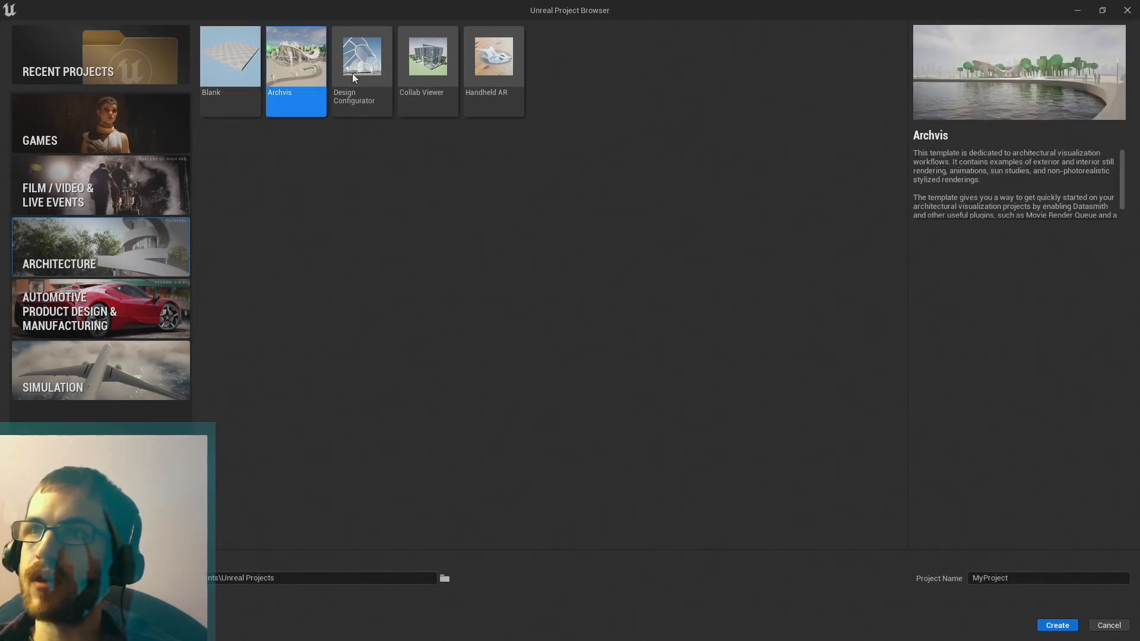
click(1032, 579)
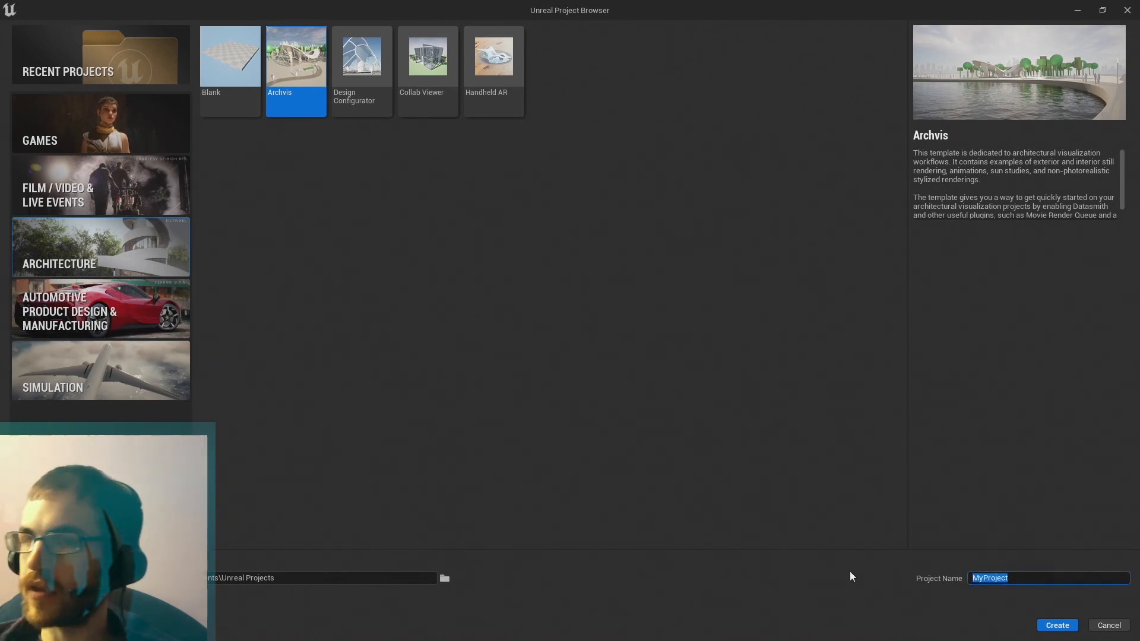
text(uuuu)
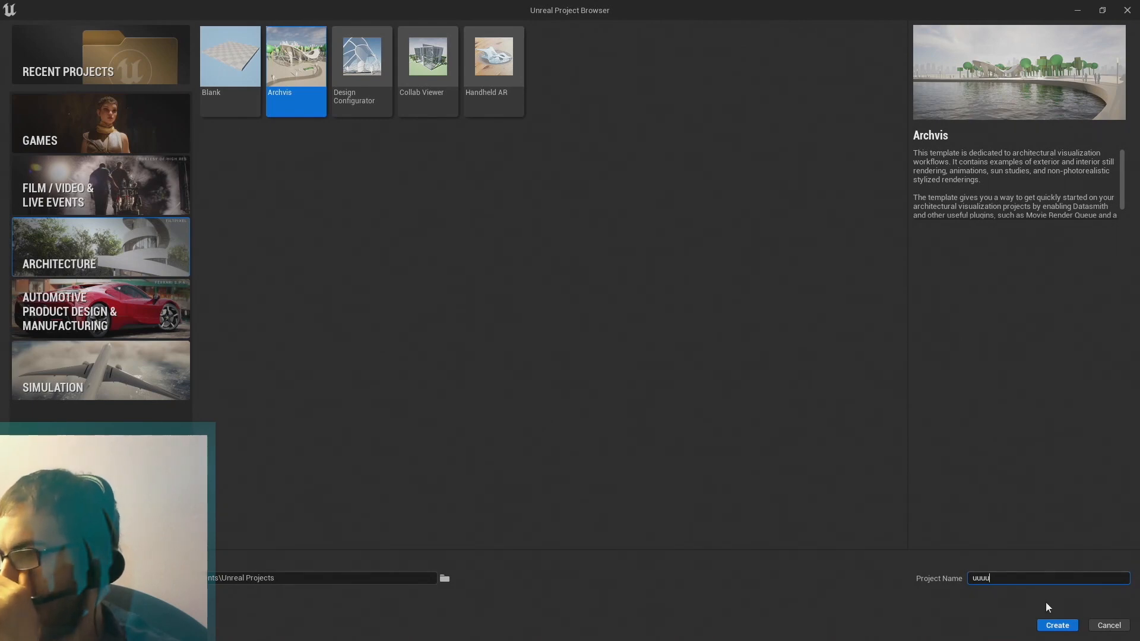
click(1057, 625)
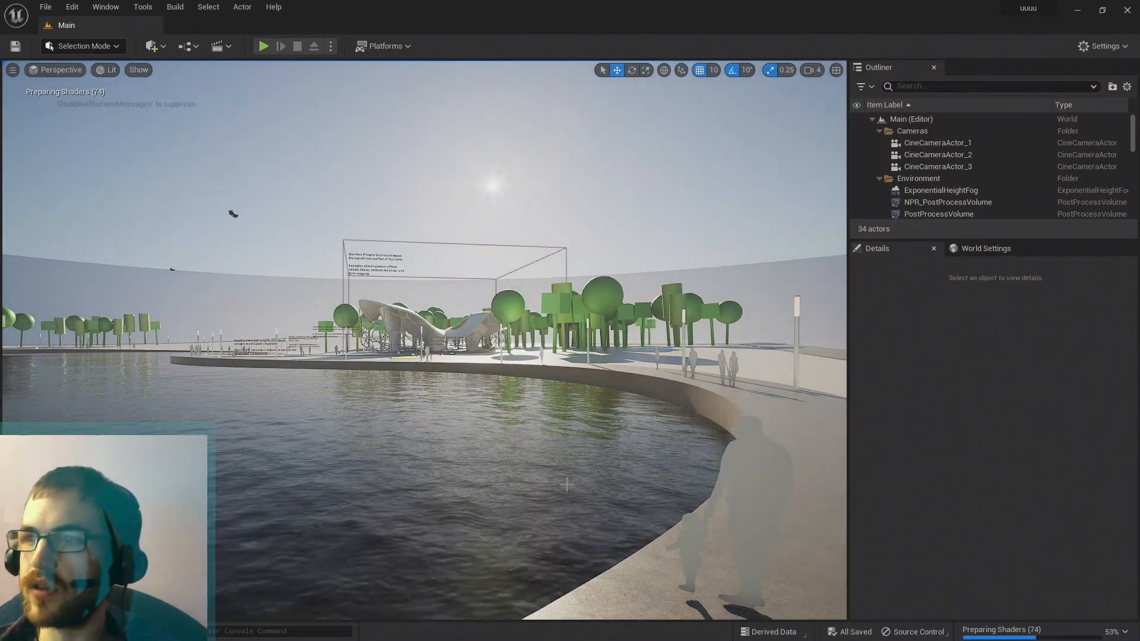
Fly through the Archvis sample level and examine the pavilion, planter, trees and surrounding plaza.
right_drag(567, 484, 985, 551)
key(w)
key(d)
key(w)
key(w)
key(w)
key(a)
key(w)
key(a)
key(w)
key(w)
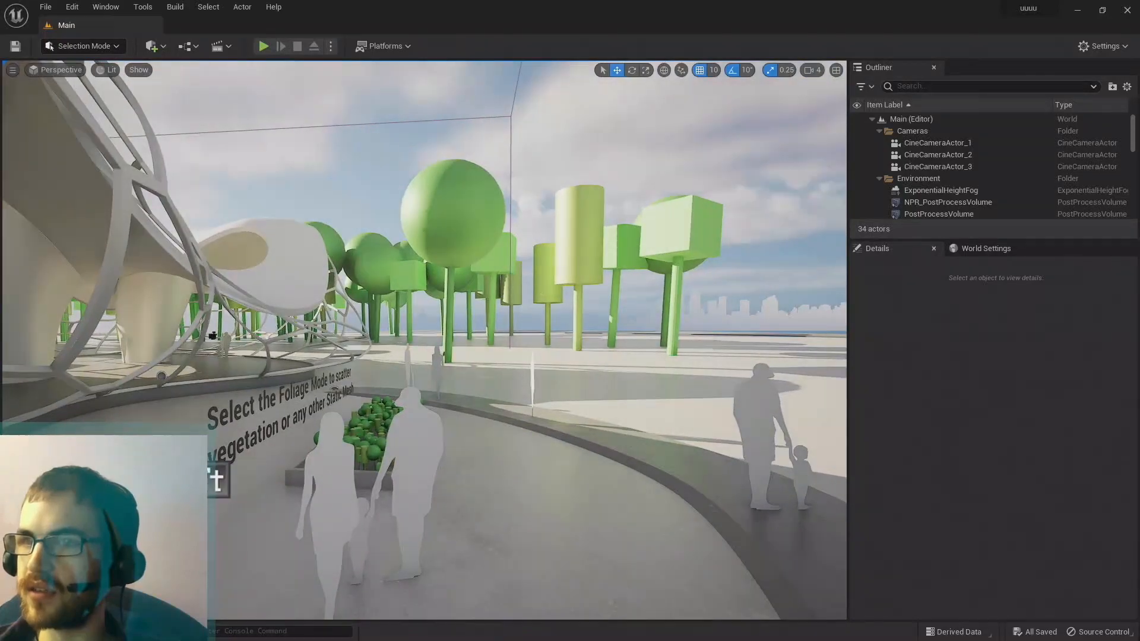
key(w)
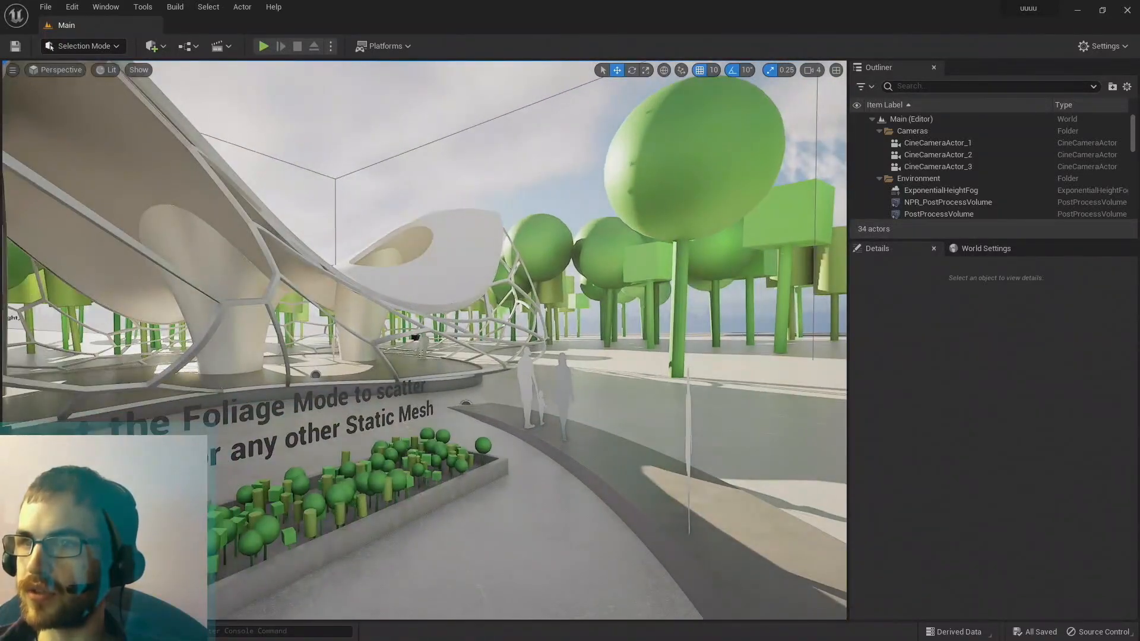
key(w)
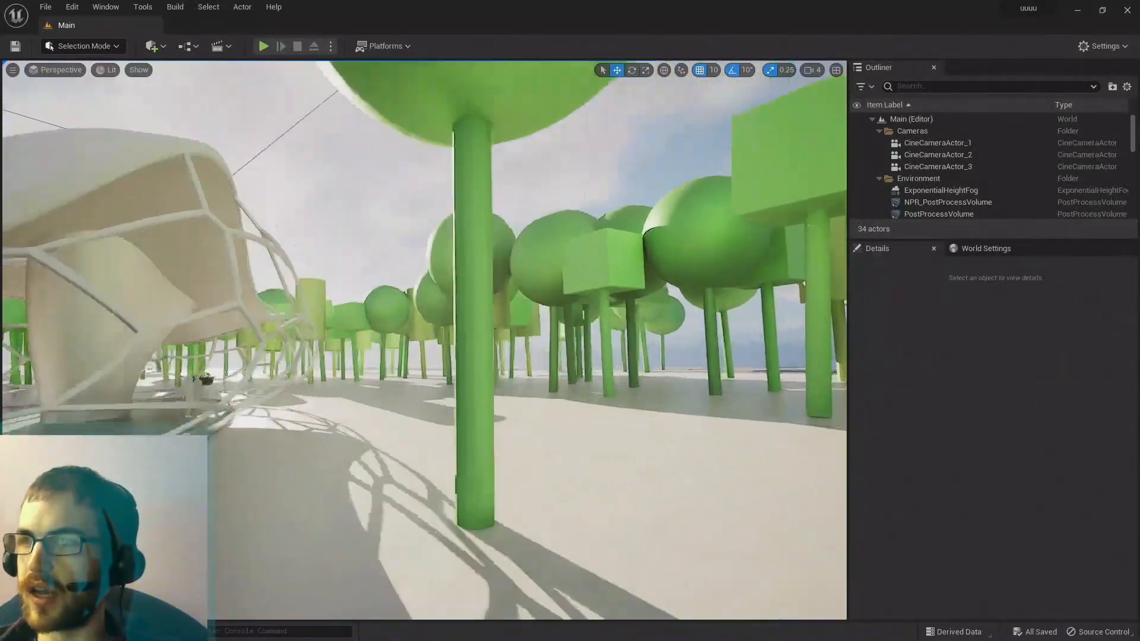
key(w)
right_drag(424, 340, 333, 314)
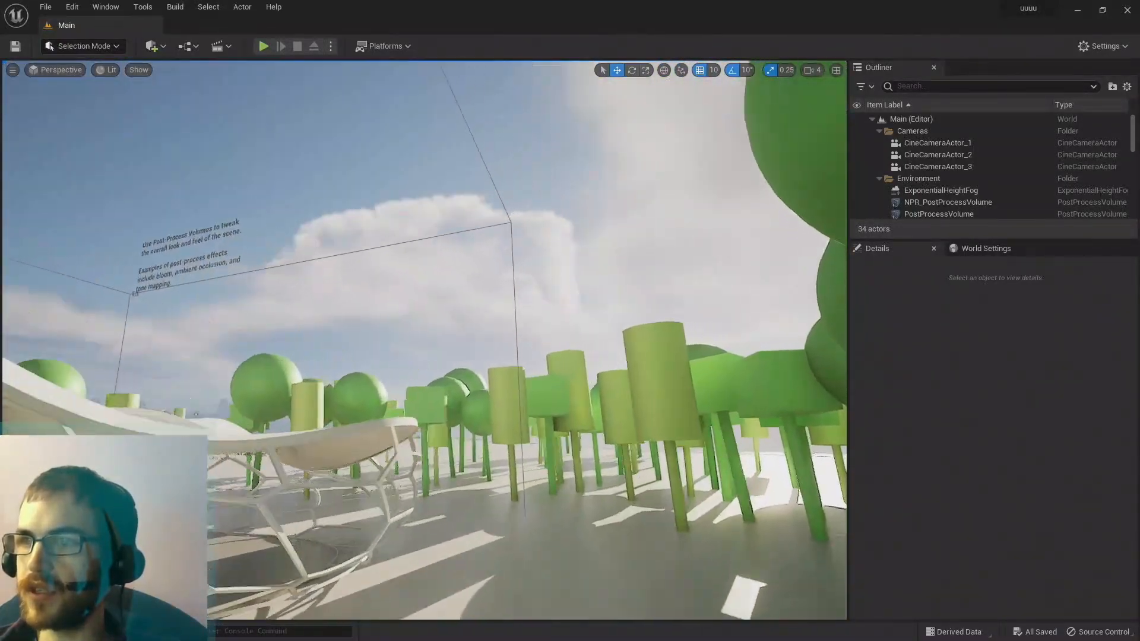
key(w)
right_drag(423, 340, 564, 222)
key(w)
key(d)
key(w)
key(w)
key(w)
key(w)
key(w)
key(s)
key(w)
key(w)
key(w)
key(s)
key(s)
key(w)
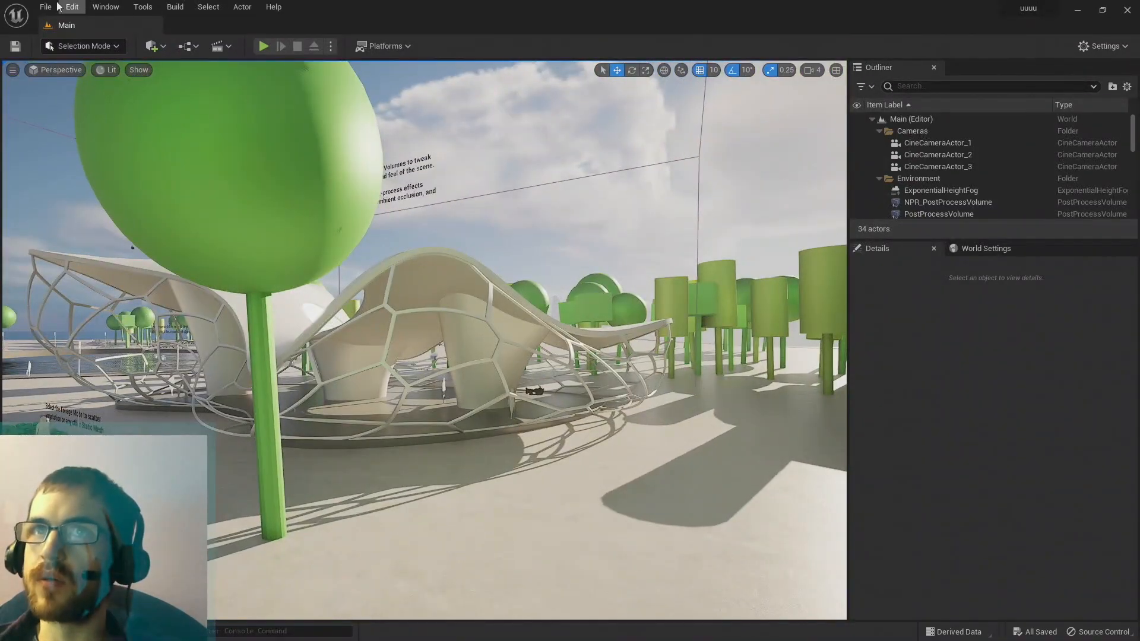
Create a new level from the Interior template.
click(57, 7)
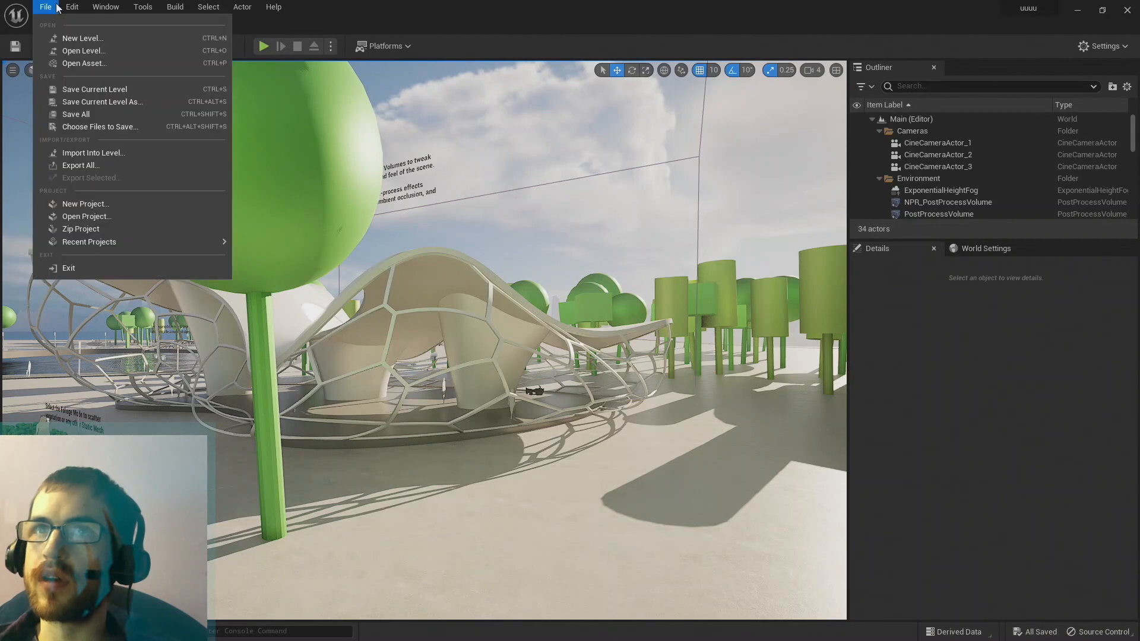
click(72, 40)
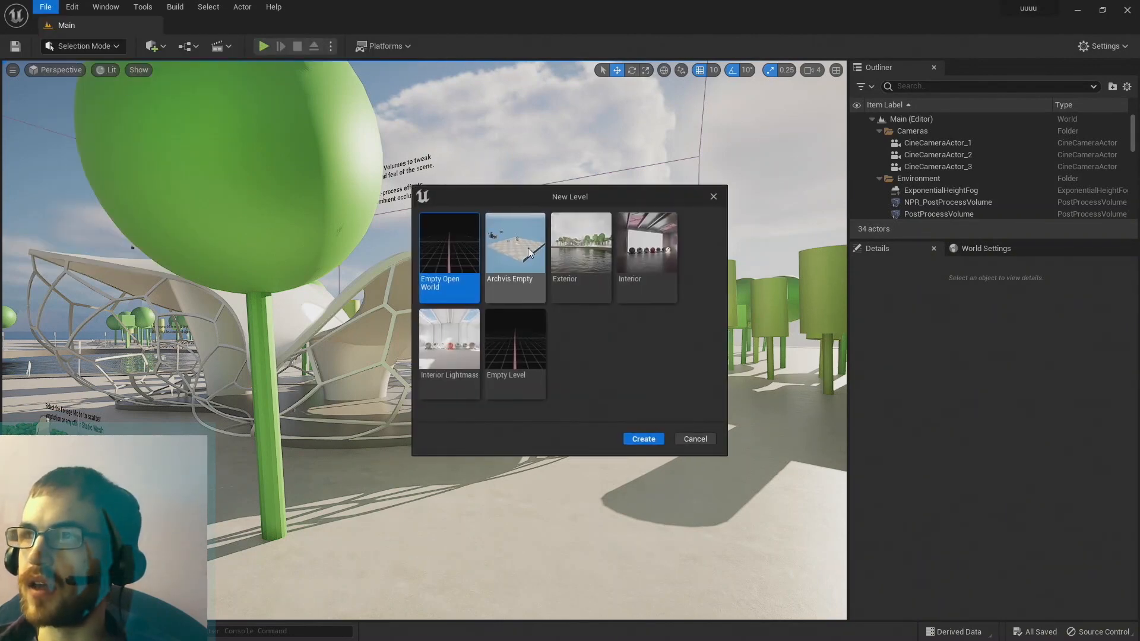
click(650, 255)
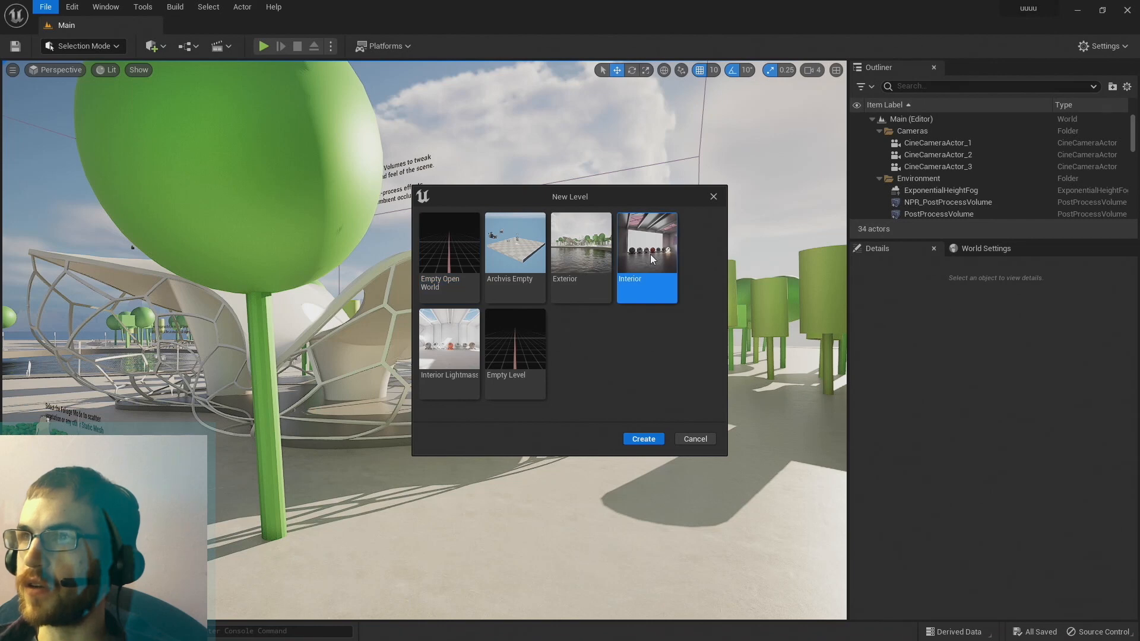
click(657, 440)
Explore the interior level's room and examine the row of material preview spheres up close.
right_drag(562, 365, 843, 368)
key(w)
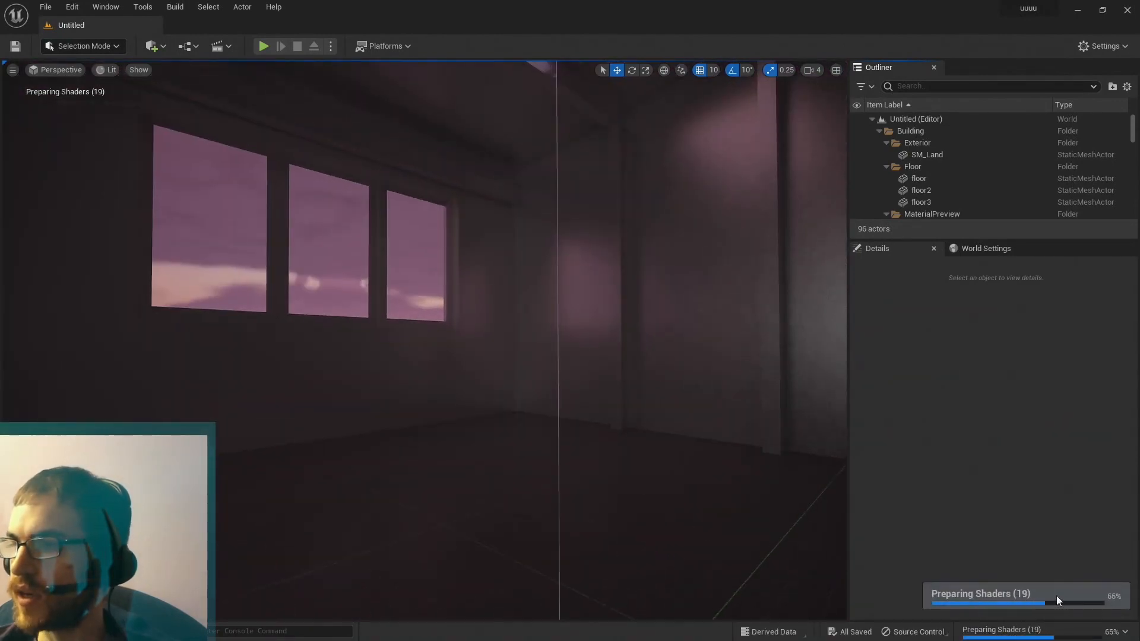
right_drag(423, 340, 357, 327)
key(w)
key(s)
key(w)
key(s)
mouse_move(459, 451)
right_down()
mouse_move(529, 452)
mouse_move(459, 452)
right_up()
key(w)
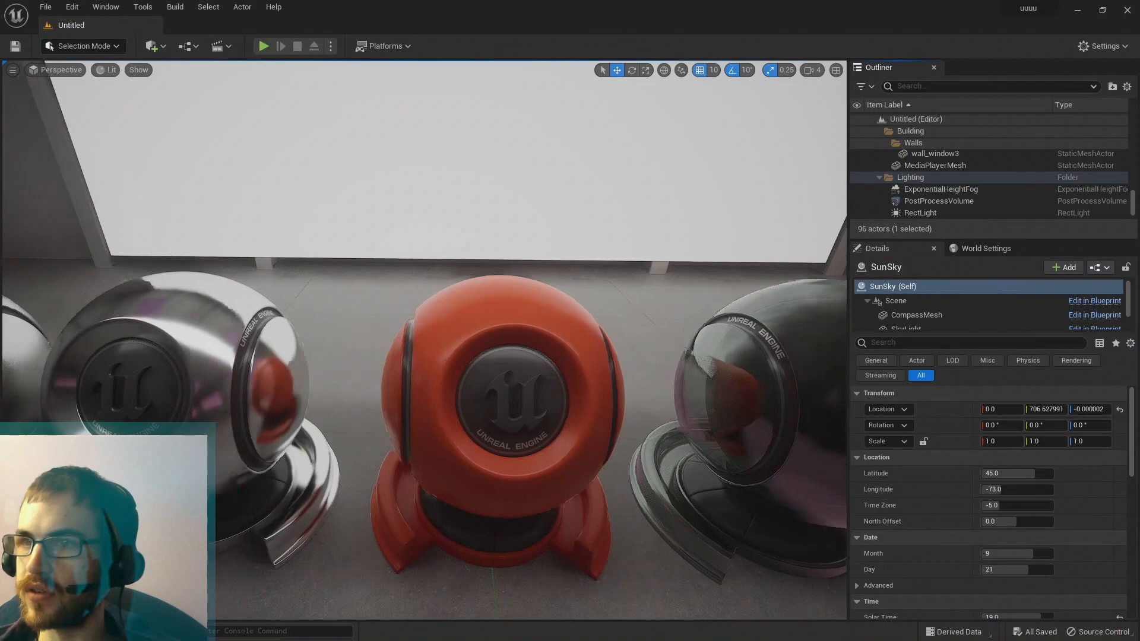
key(a)
right_drag(620, 436, 620, 437)
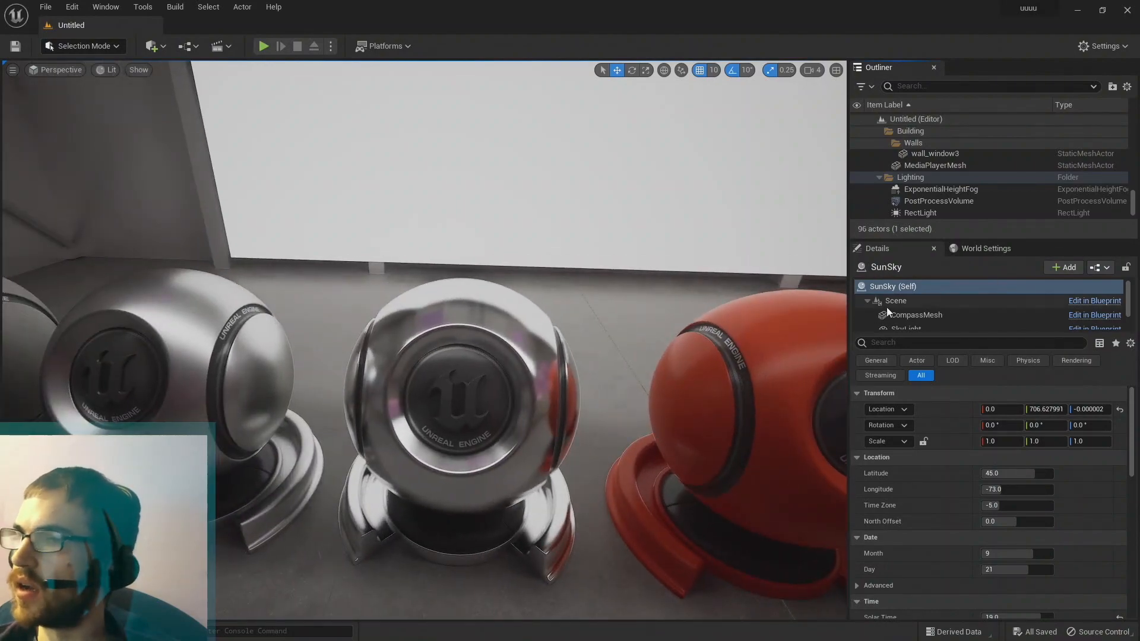
key(a)
right_drag(556, 396, 521, 396)
key(d)
key(s)
key(w)
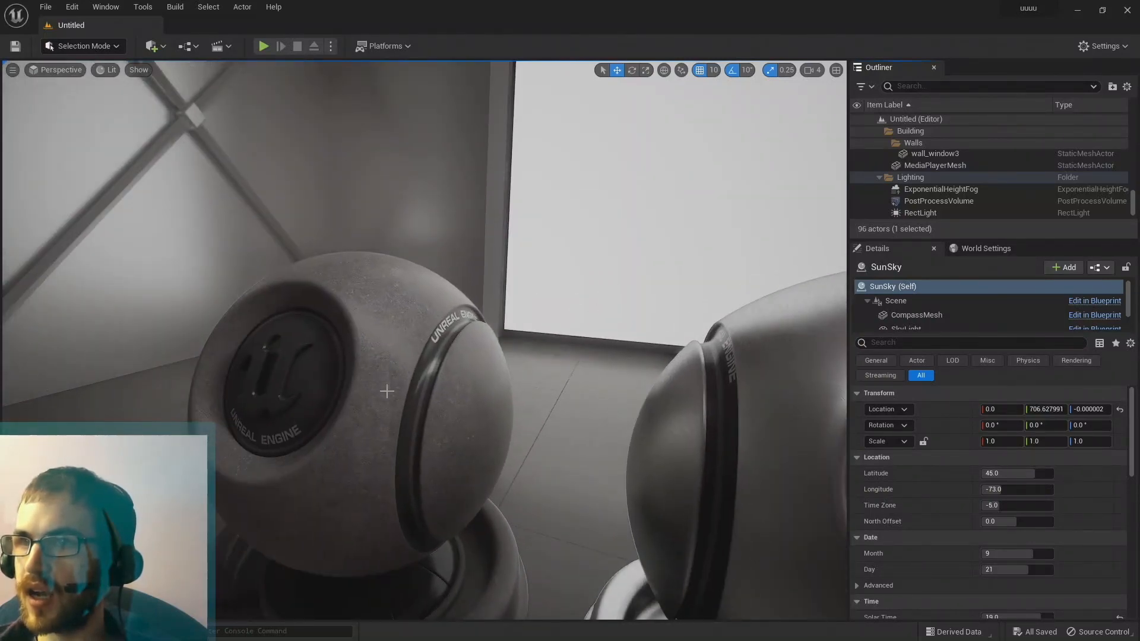
right_drag(387, 391, 486, 394)
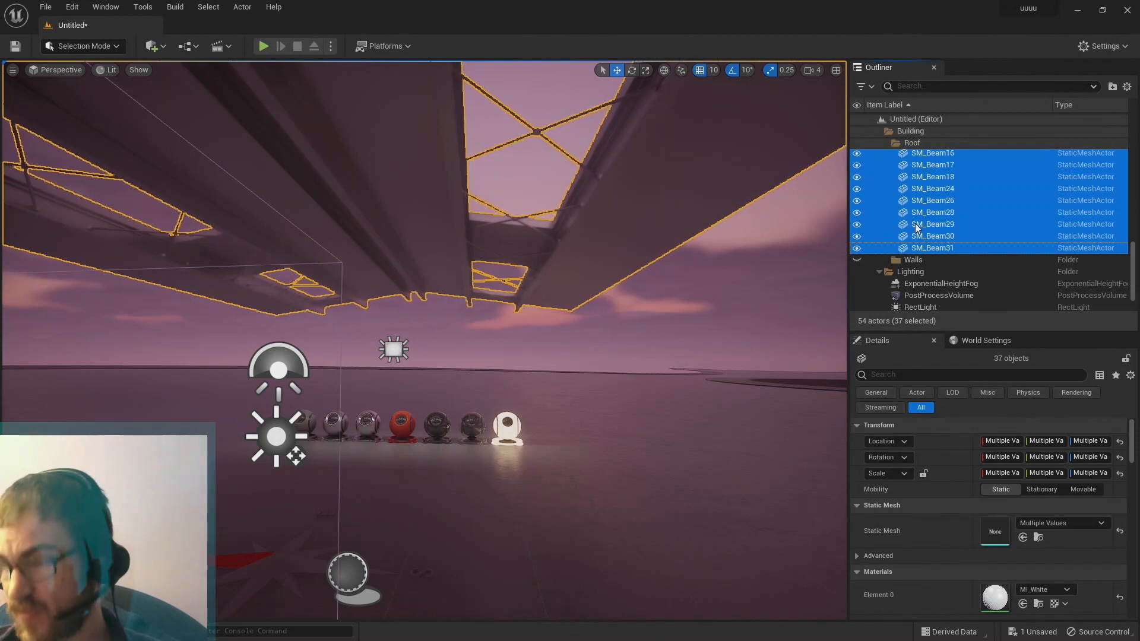
Hide the selected roof beams and the building's three floor slabs.
key(h)
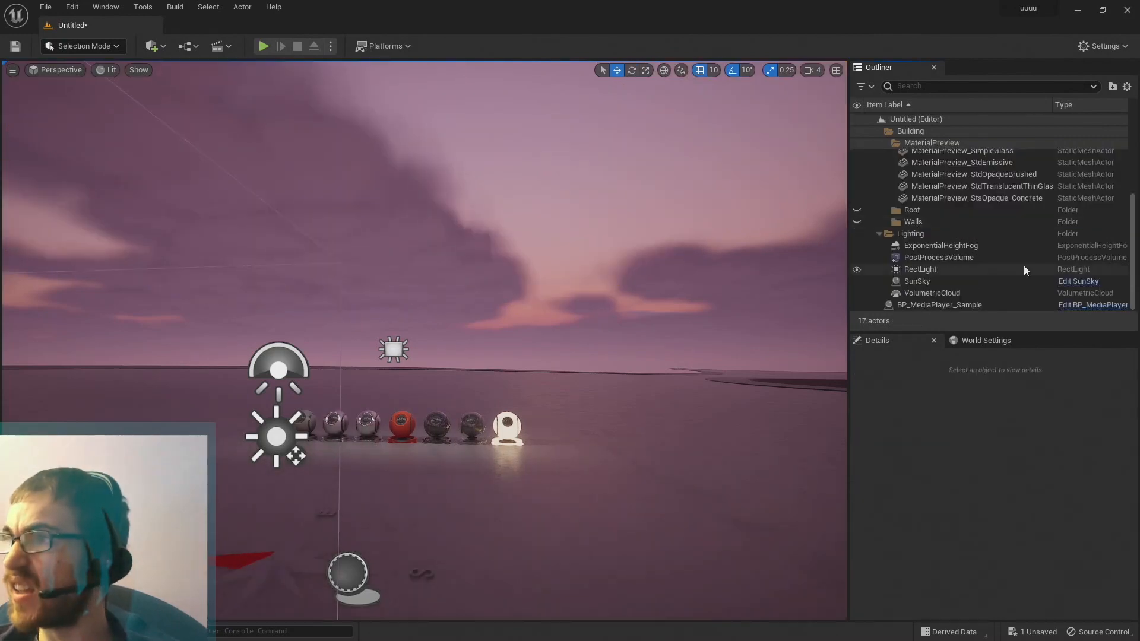
key(d)
right_drag(424, 340, 229, 368)
key(s)
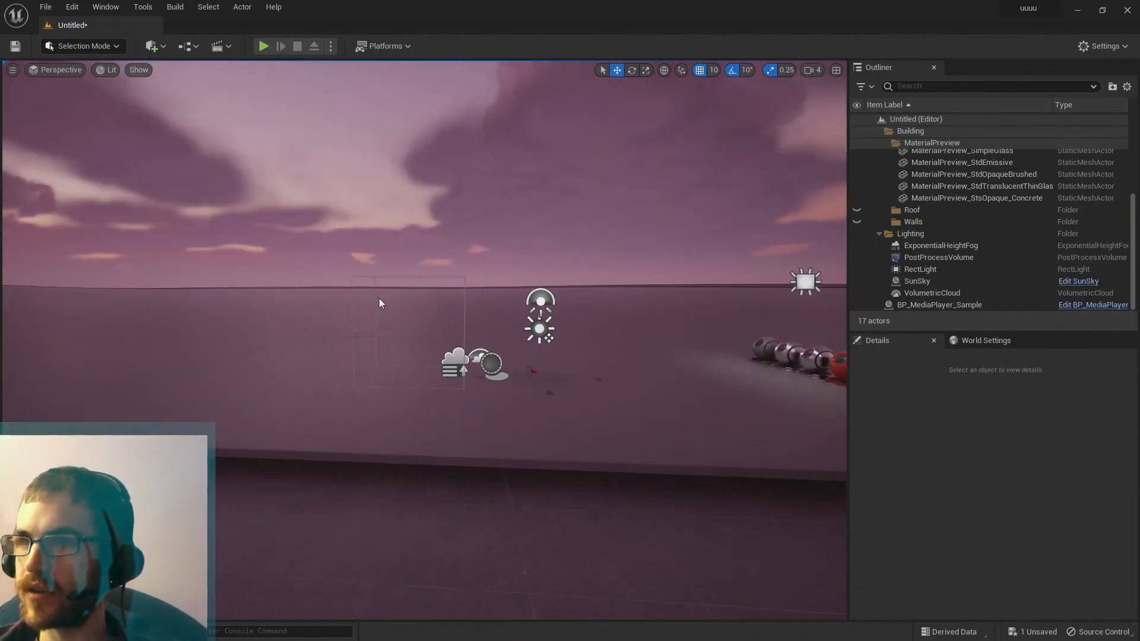
click(397, 415)
shift+click(604, 440)
right_drag(577, 401, 681, 393)
shift+click(576, 401)
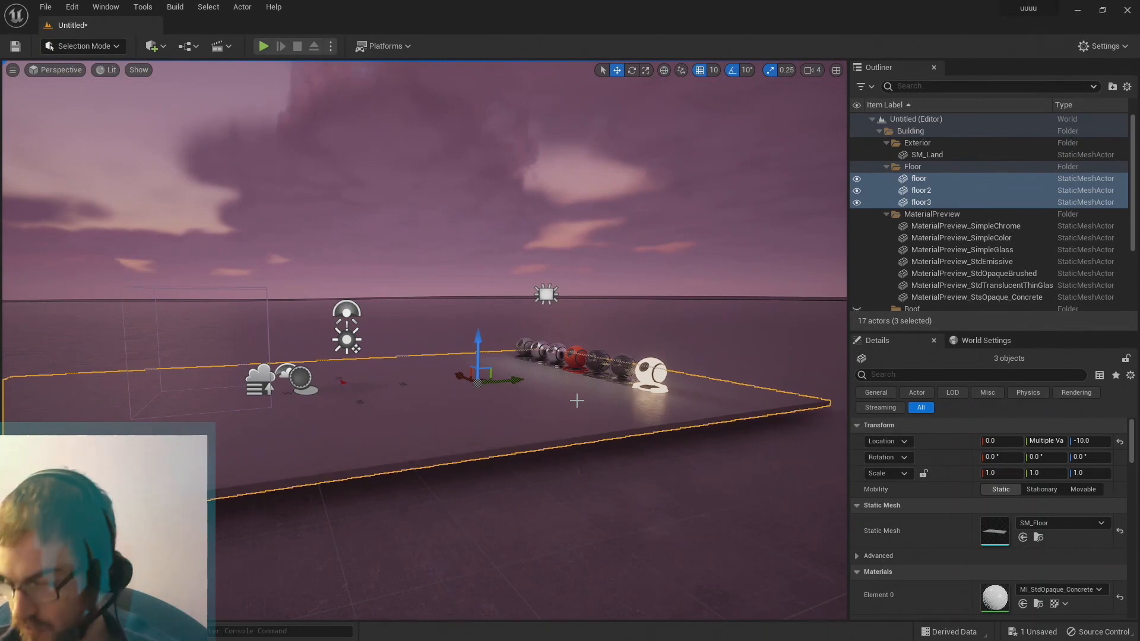
key(h)
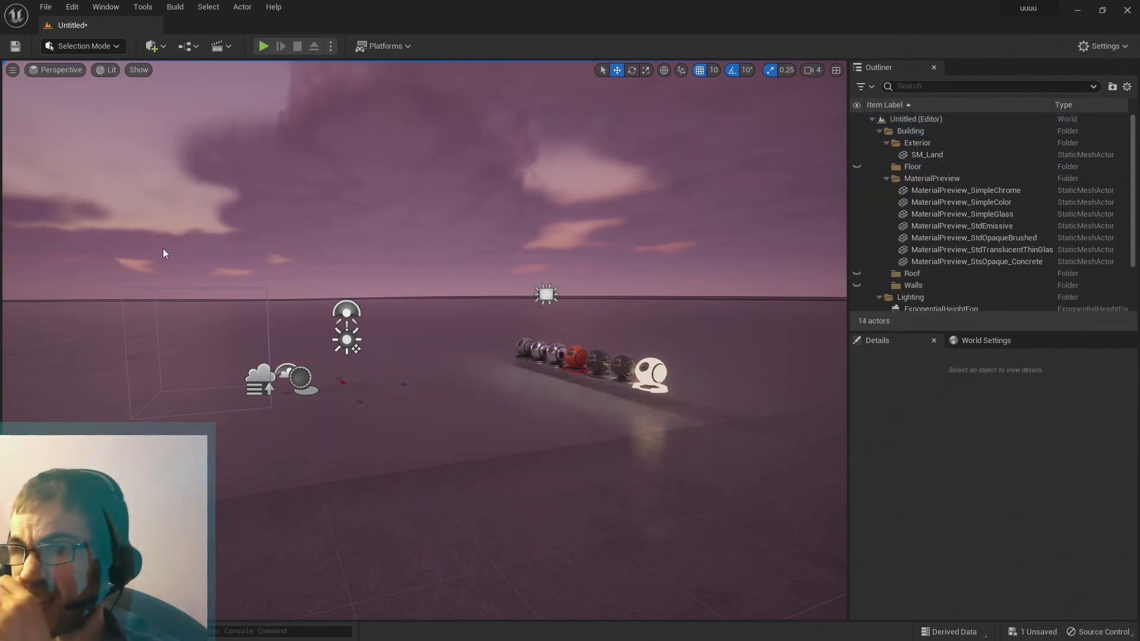
Import Bedroom_7.fbx from the Bedroom folder into the level, storing it in the Building content folder with Create Content Folder Hierarchy enabled.
click(53, 9)
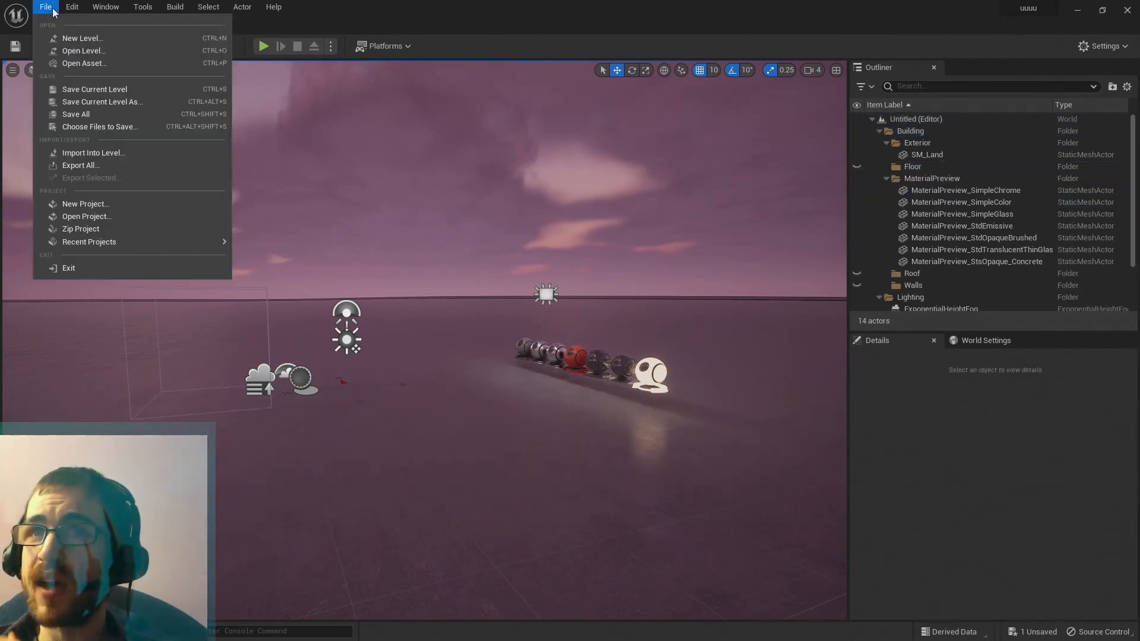
click(109, 152)
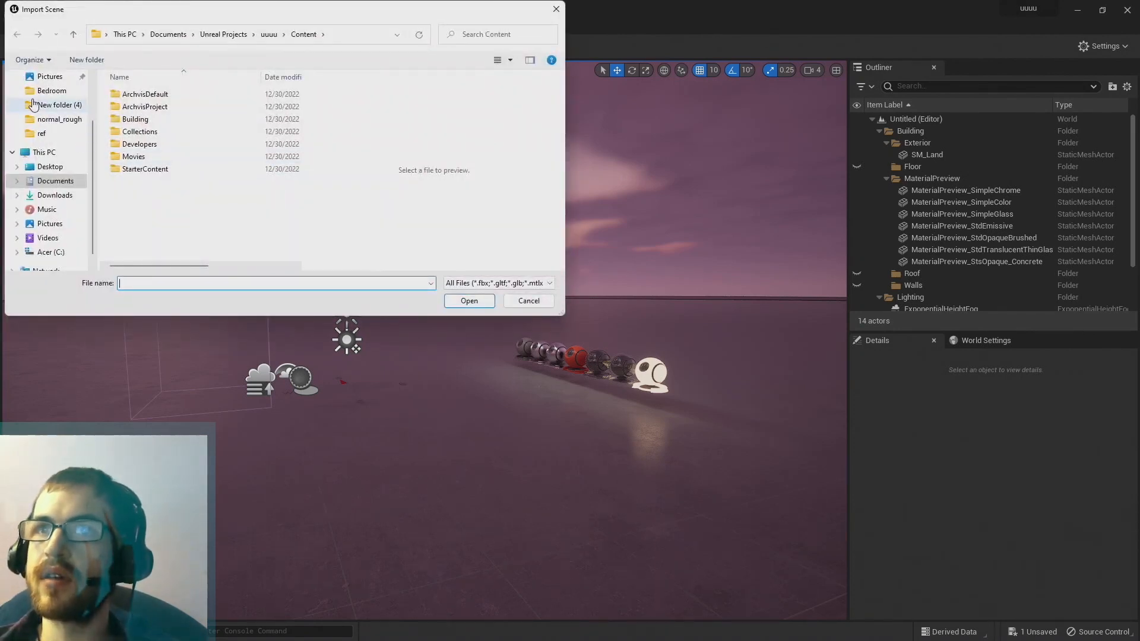
click(51, 91)
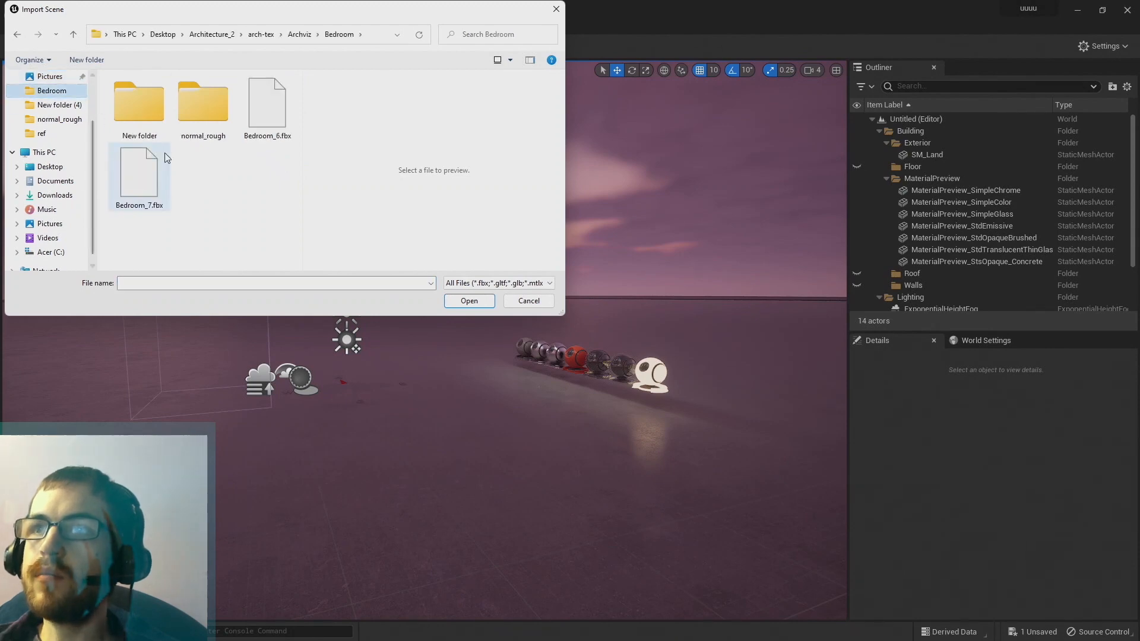
click(156, 189)
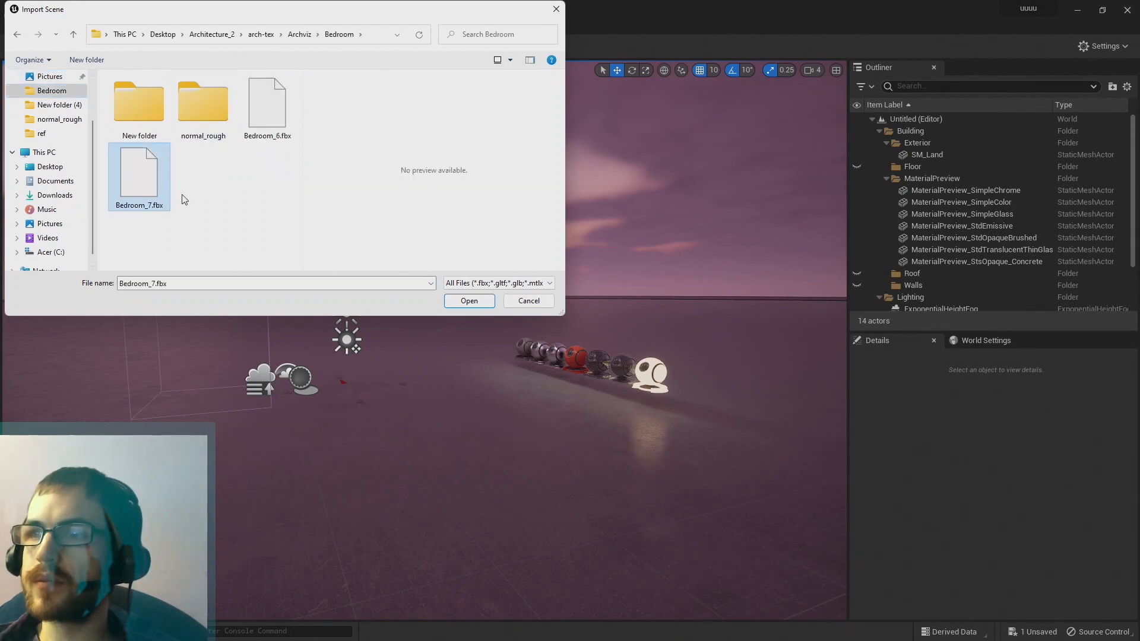
click(468, 301)
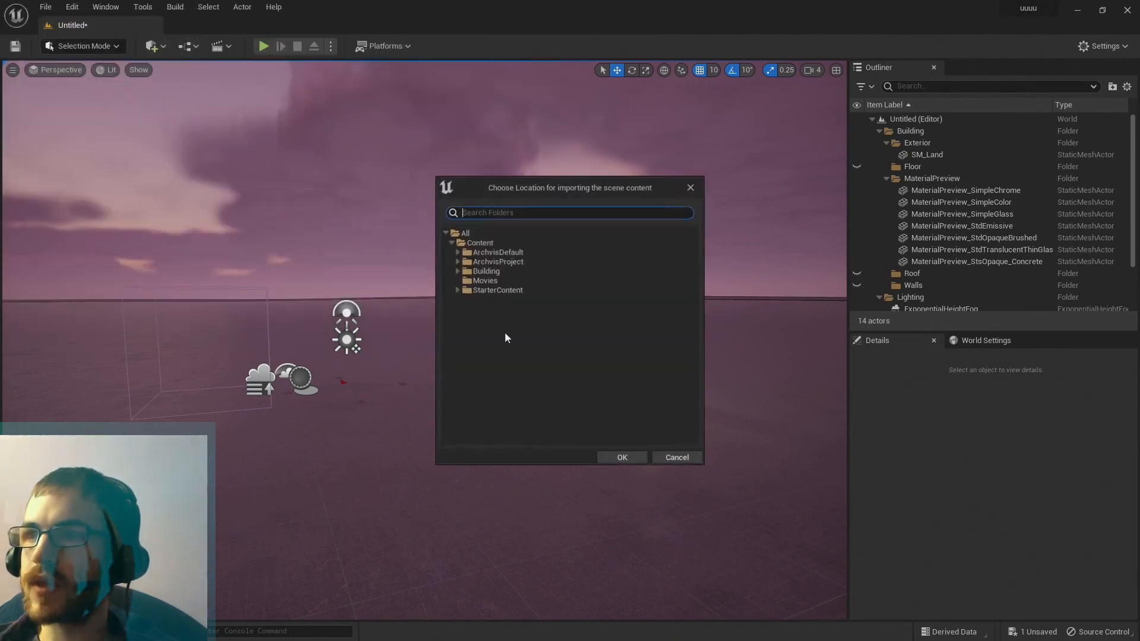
click(477, 273)
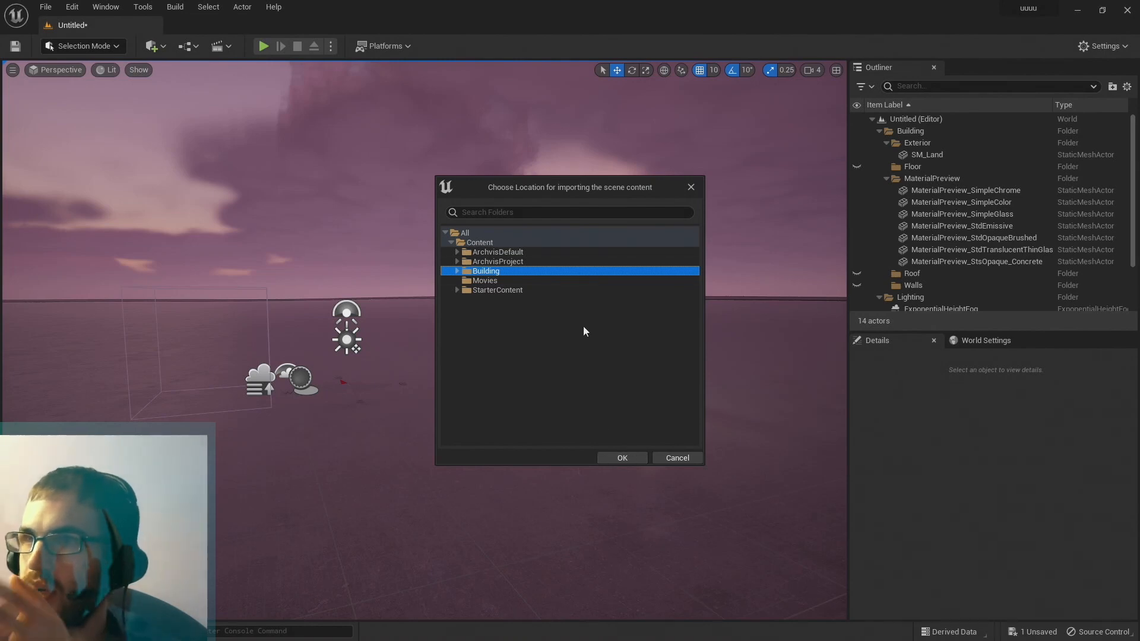
click(622, 458)
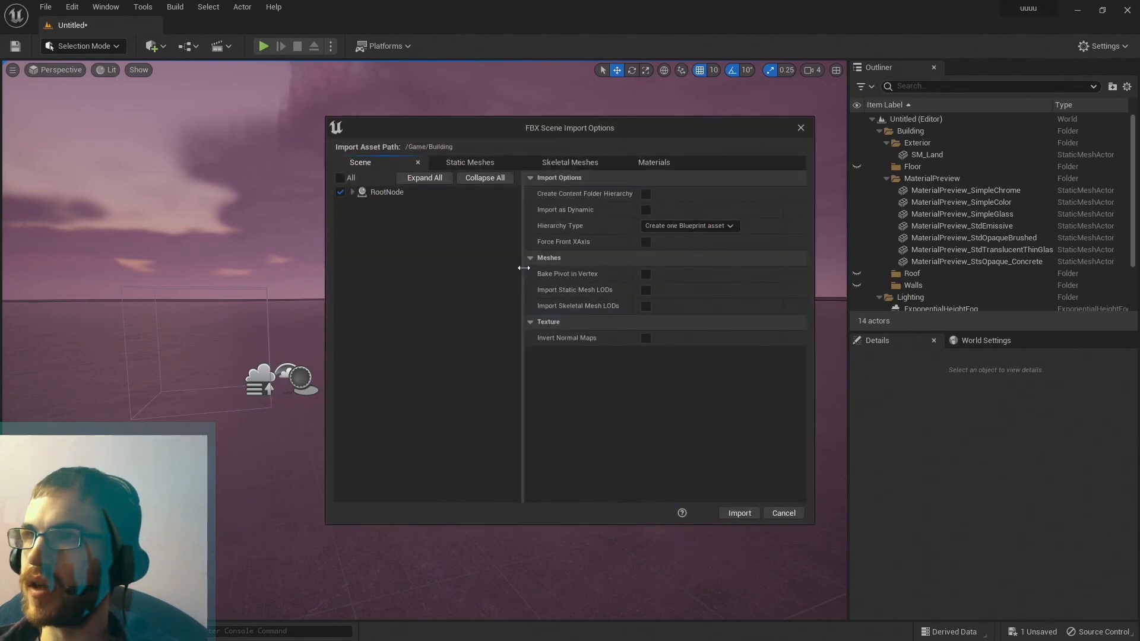
click(645, 194)
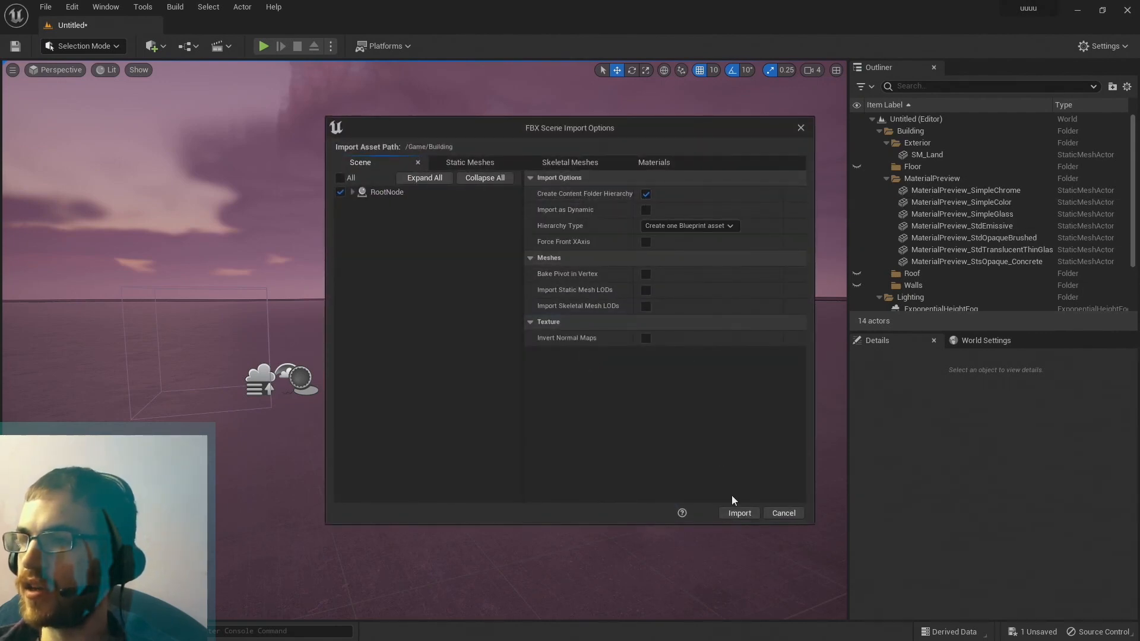
click(747, 514)
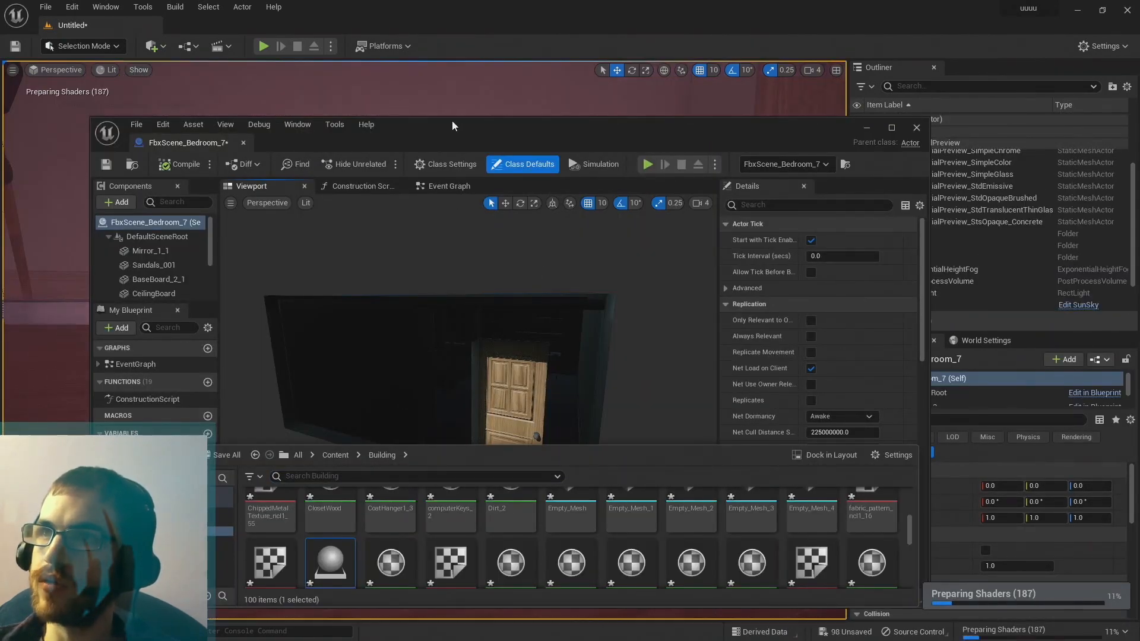
Examine the imported bedroom in the FbxScene_Bedroom_7 blueprint viewport and close the blueprint editor.
drag(452, 123, 411, 101)
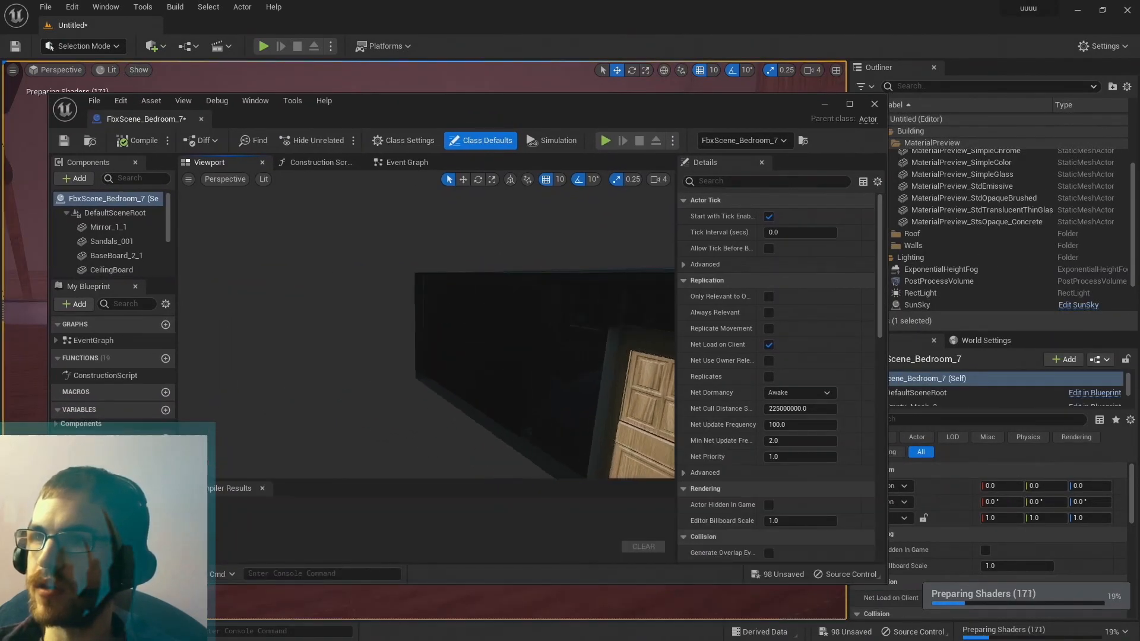
right_drag(533, 311, 645, 309)
right_drag(463, 303, 580, 265)
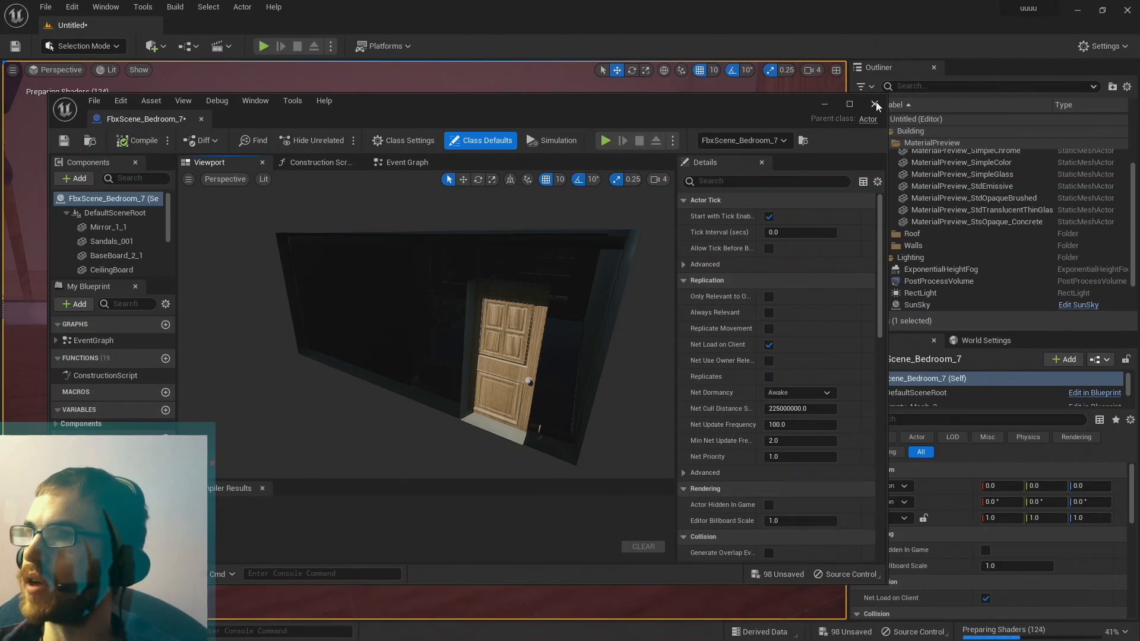
click(875, 104)
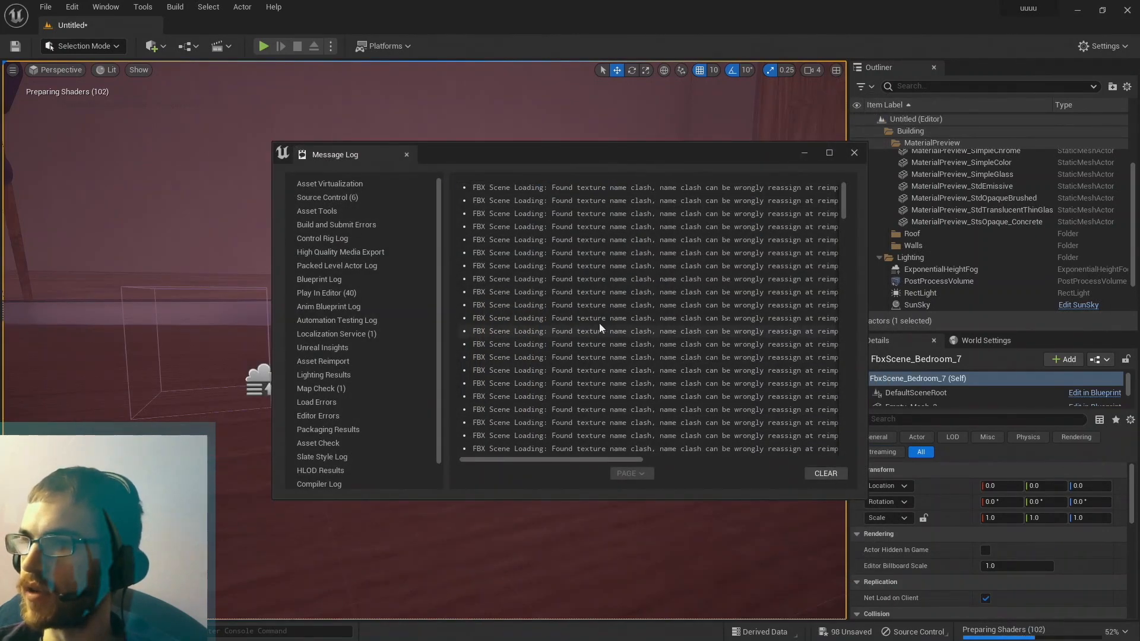
Review the FBX import messages, clear the message log and close it.
scroll(611, 327, down, 1)
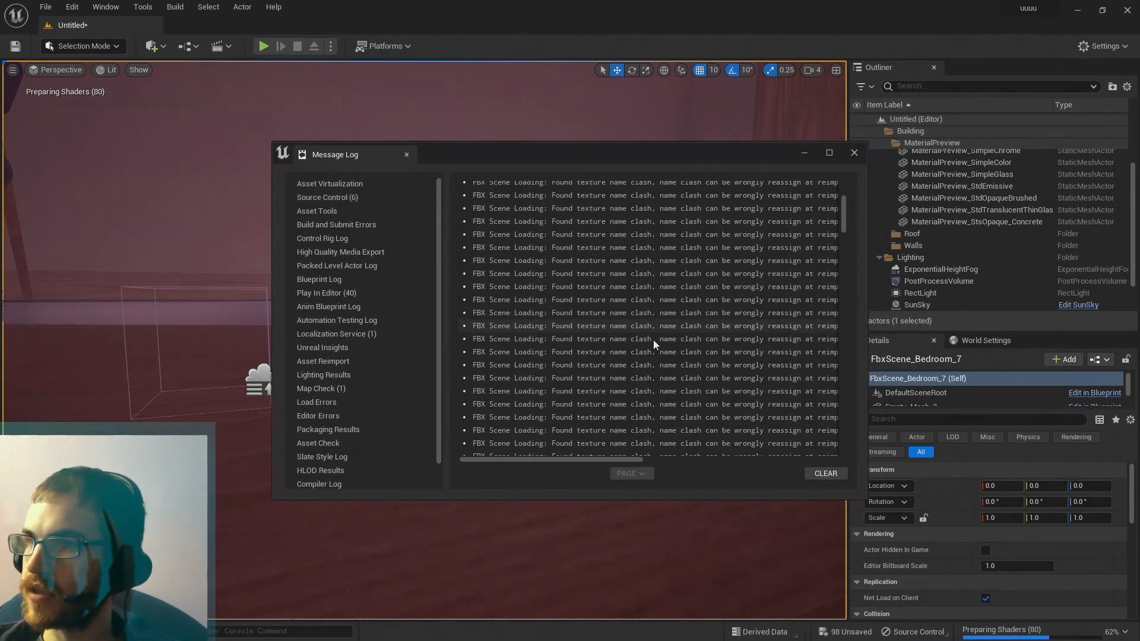
click(834, 474)
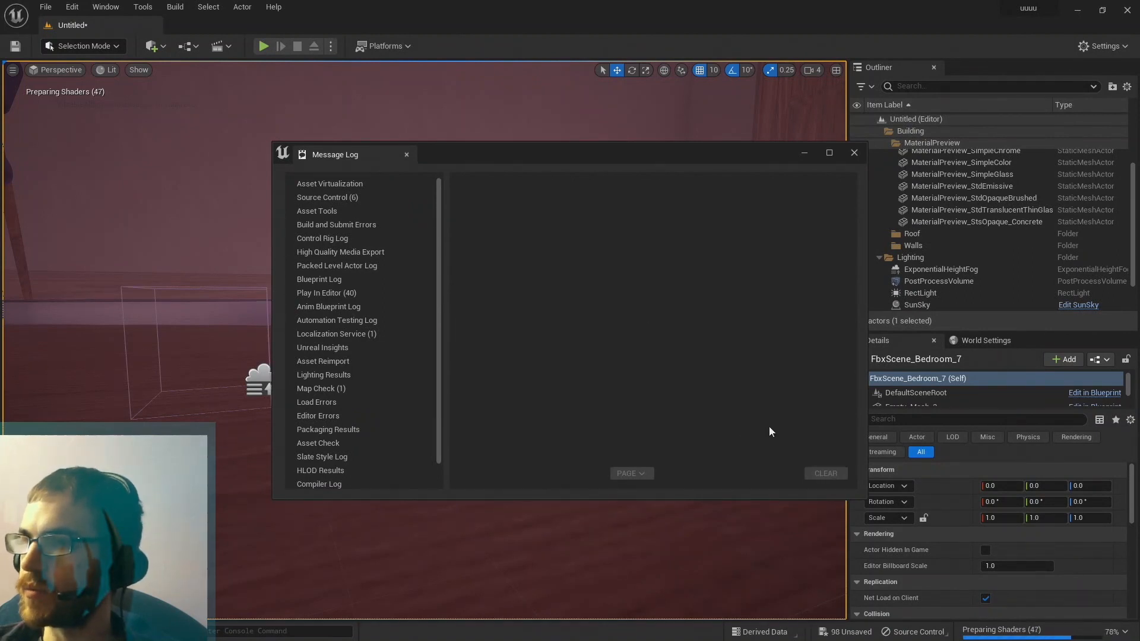
click(853, 152)
View the bedroom's size in the level and enlarge the component list of FbxScene_Bedroom_7.
mouse_move(423, 340)
right_down()
mouse_move(522, 360)
mouse_move(457, 341)
mouse_move(327, 240)
mouse_move(256, 261)
mouse_move(89, 255)
mouse_move(42, 282)
mouse_move(12, 237)
mouse_move(24, 268)
mouse_move(136, 297)
mouse_move(190, 297)
mouse_move(226, 276)
mouse_move(332, 282)
mouse_move(392, 330)
mouse_move(392, 374)
mouse_move(297, 383)
mouse_move(392, 372)
mouse_move(371, 363)
mouse_move(380, 359)
right_up()
key(w)
key(s)
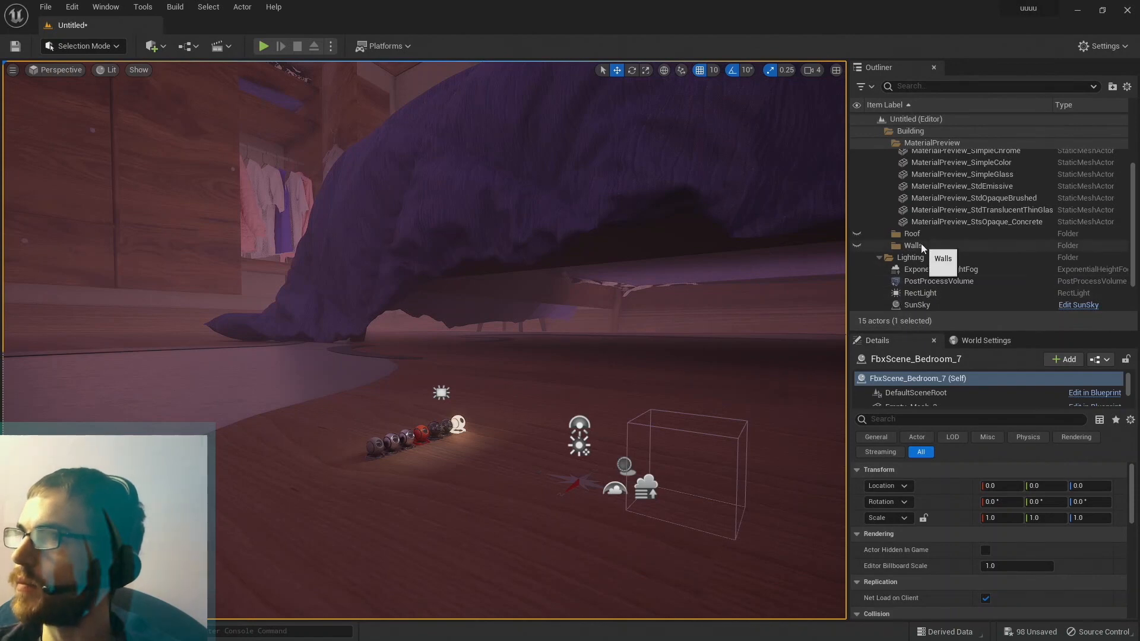
scroll(920, 244, down, 2)
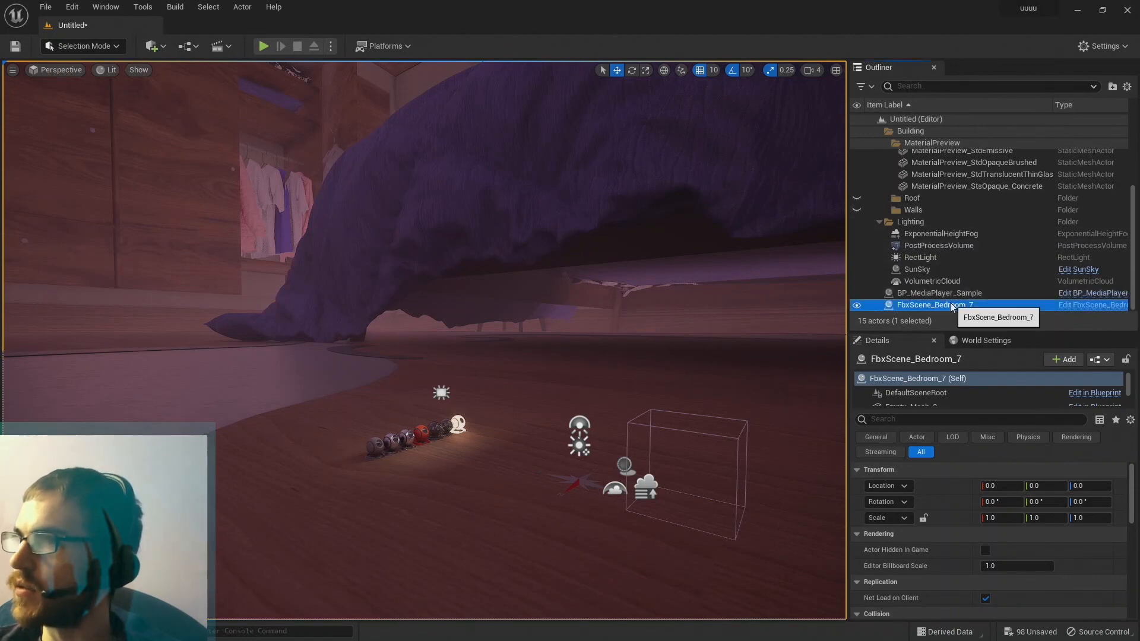
drag(952, 332, 947, 243)
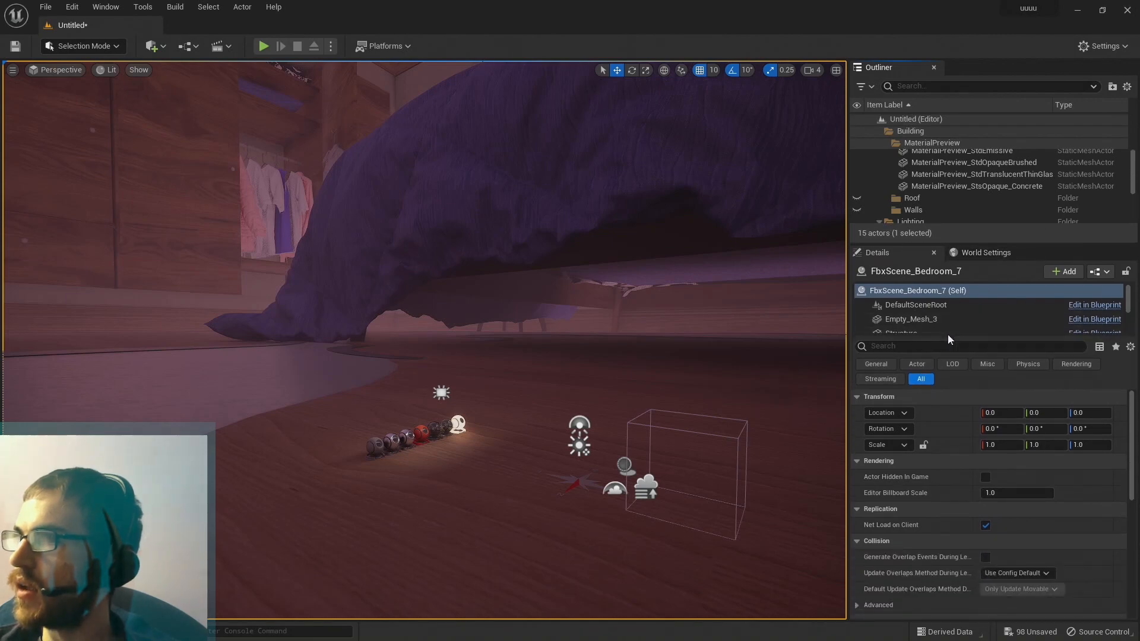
drag(948, 335, 947, 399)
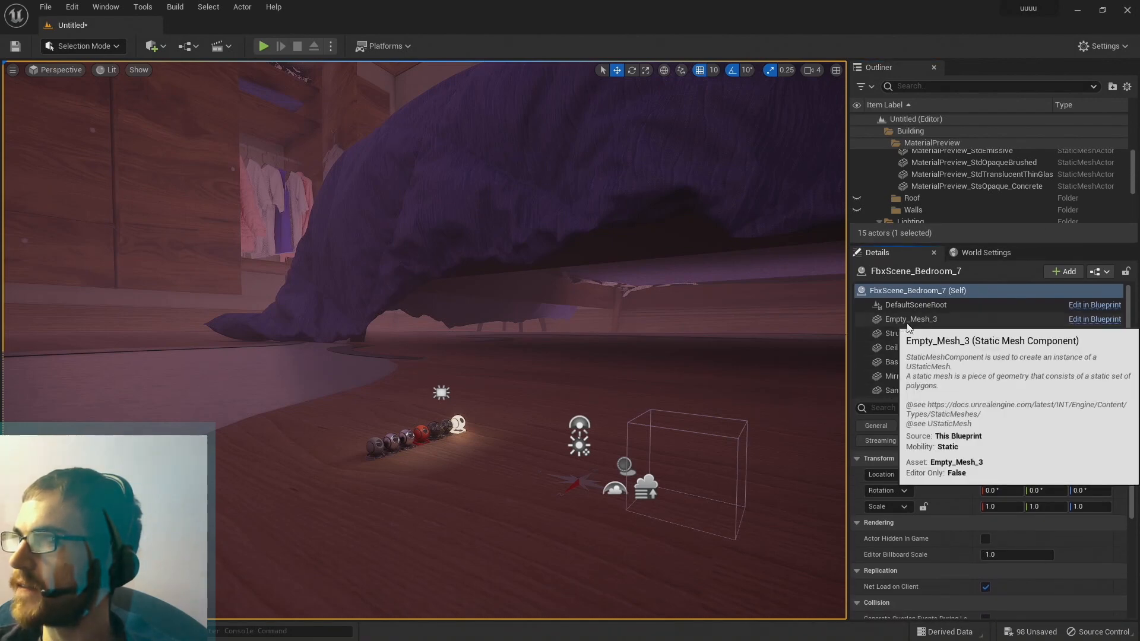
Set the X, Y and Z scale of all the bedroom's mesh components to 1.
click(909, 321)
scroll(934, 341, down, 2)
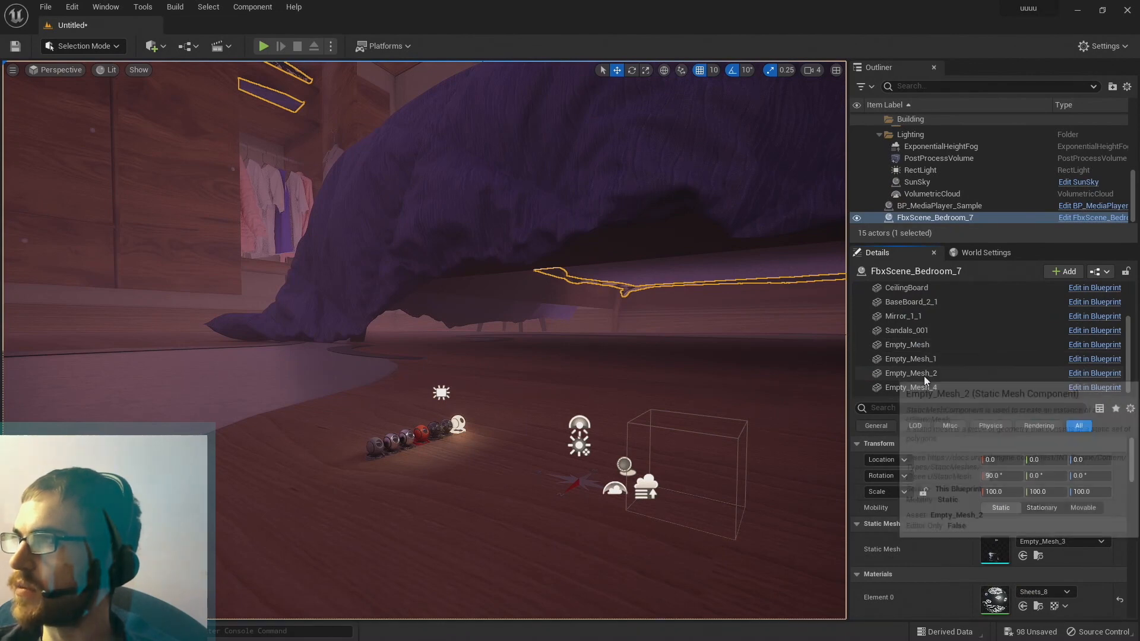
key(ctrl+a)
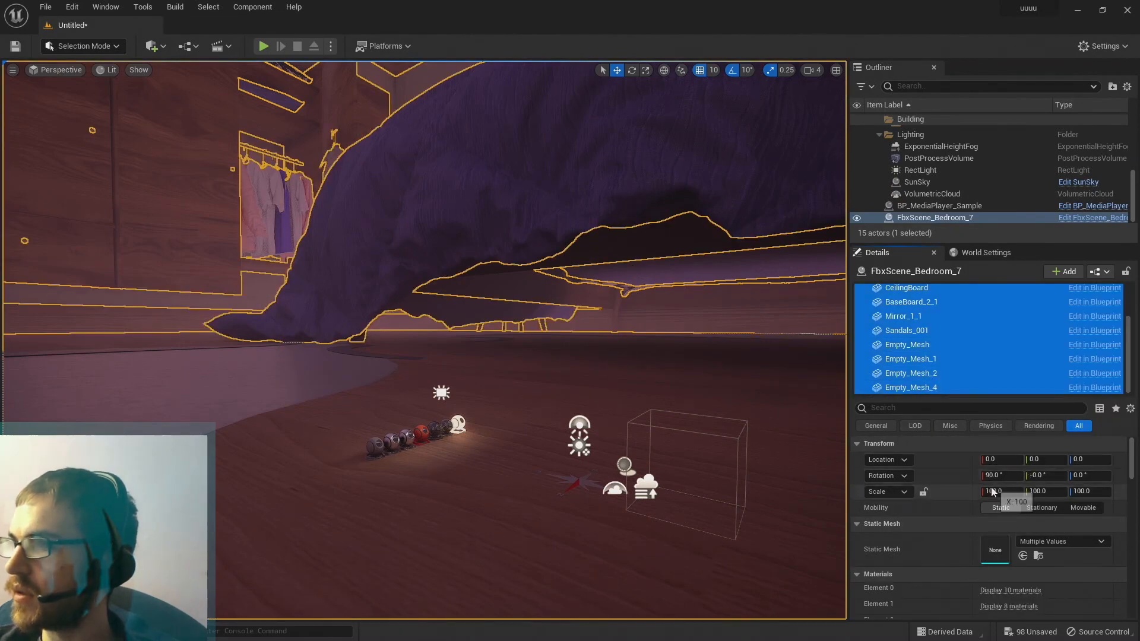
click(993, 491)
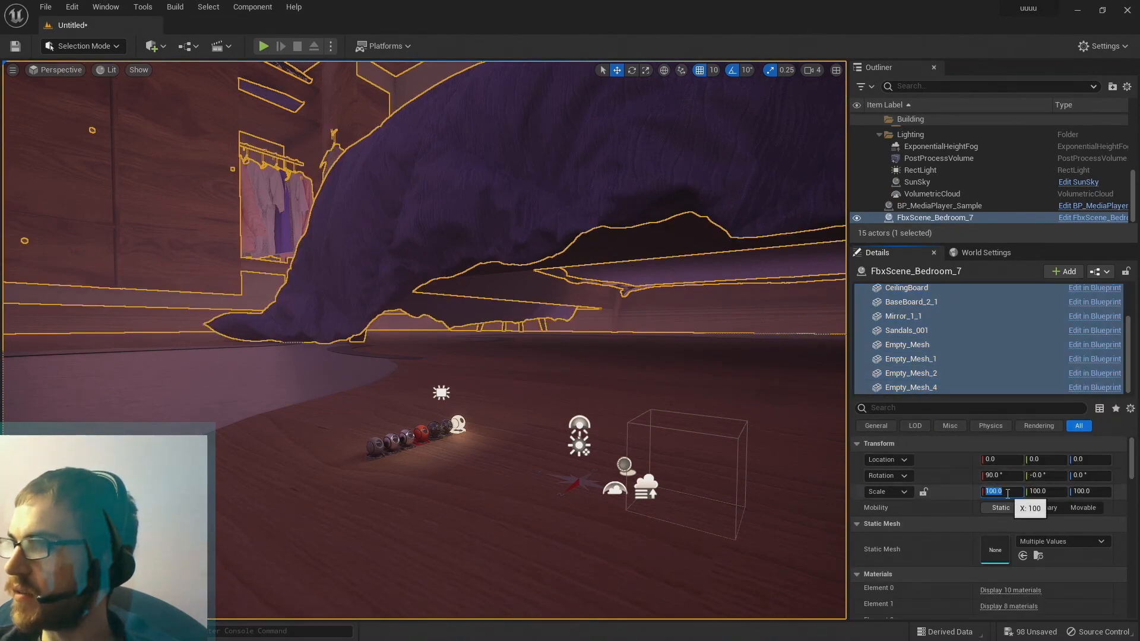
text(1)
key(Return)
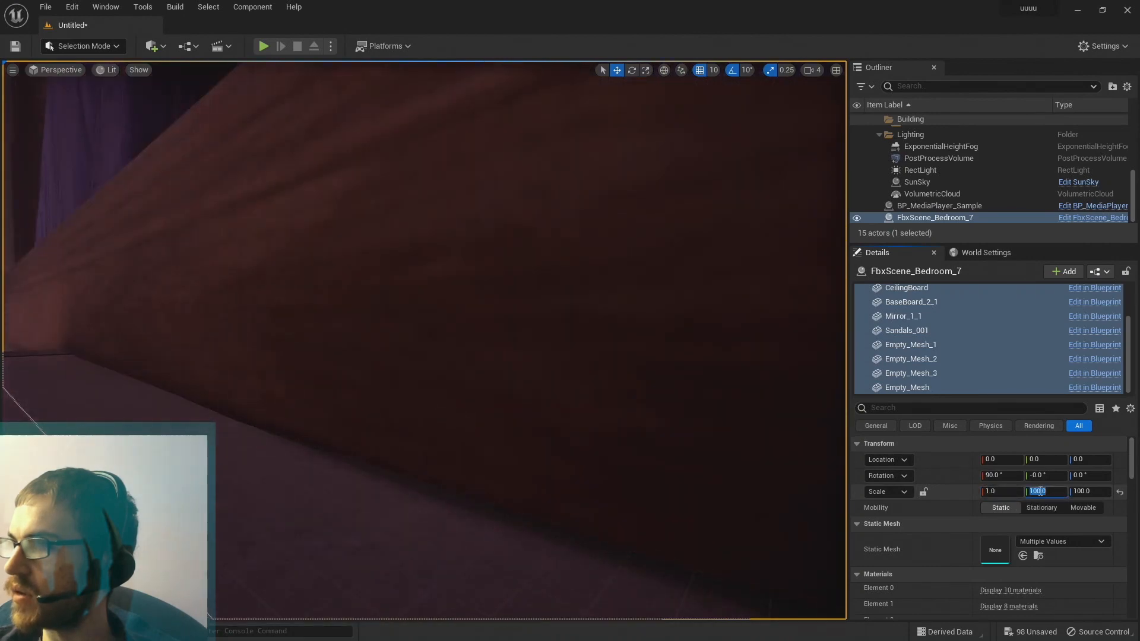
text(1)
click(1090, 492)
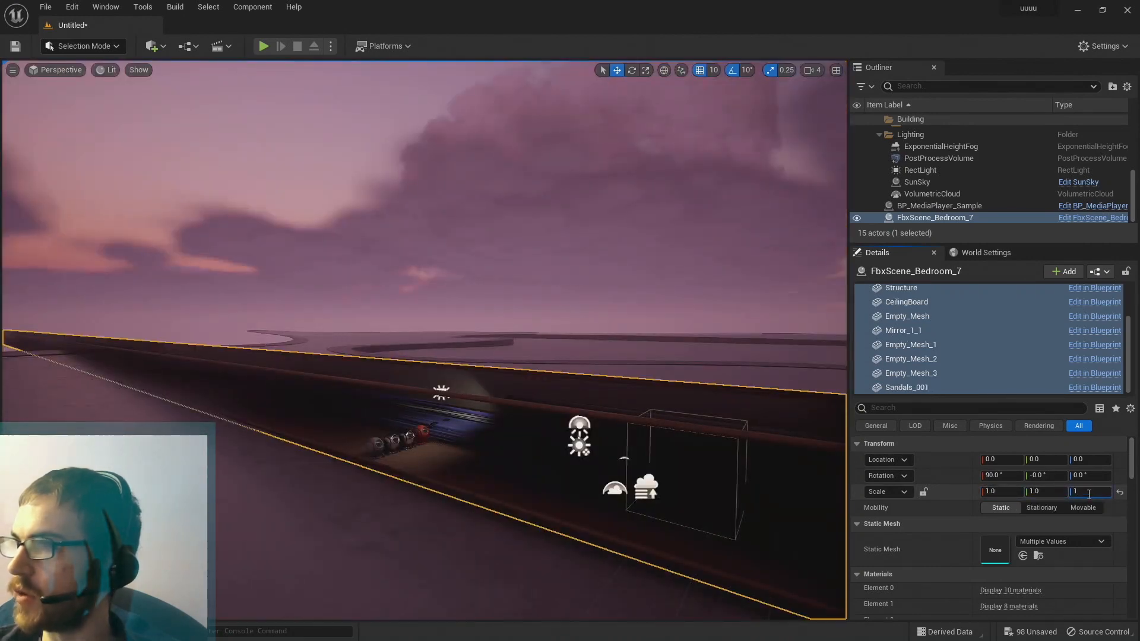
text(1)
key(Return)
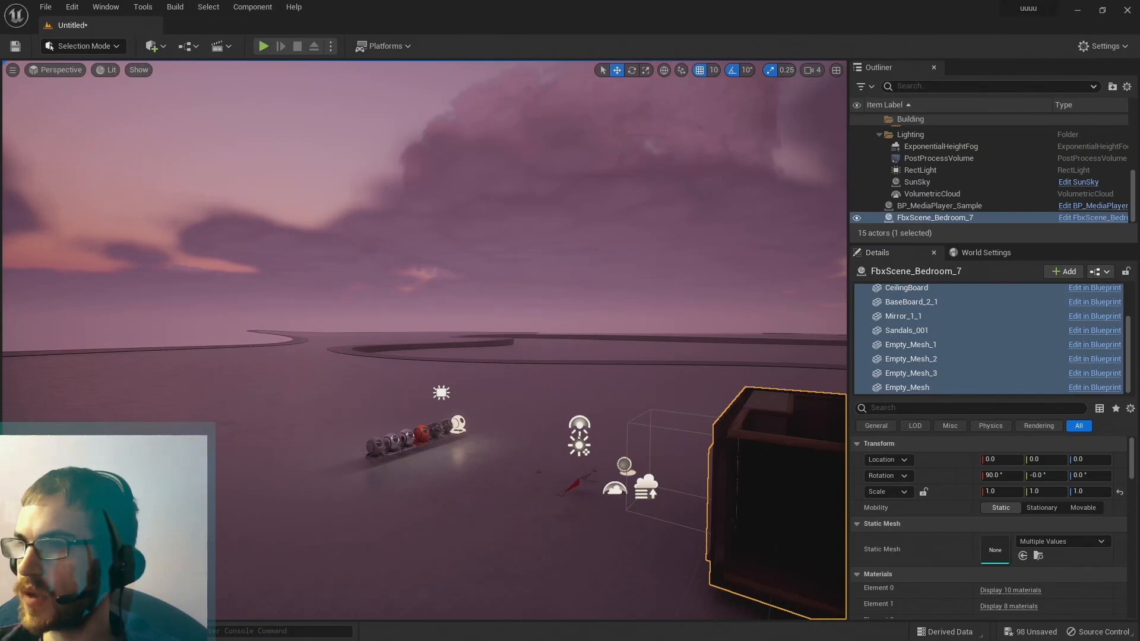
Move the bedroom's mesh components away from the level's origin to about X 540, Y 580.
key(f)
drag(551, 450, 340, 453)
right_drag(380, 419, 71, 418)
key(d)
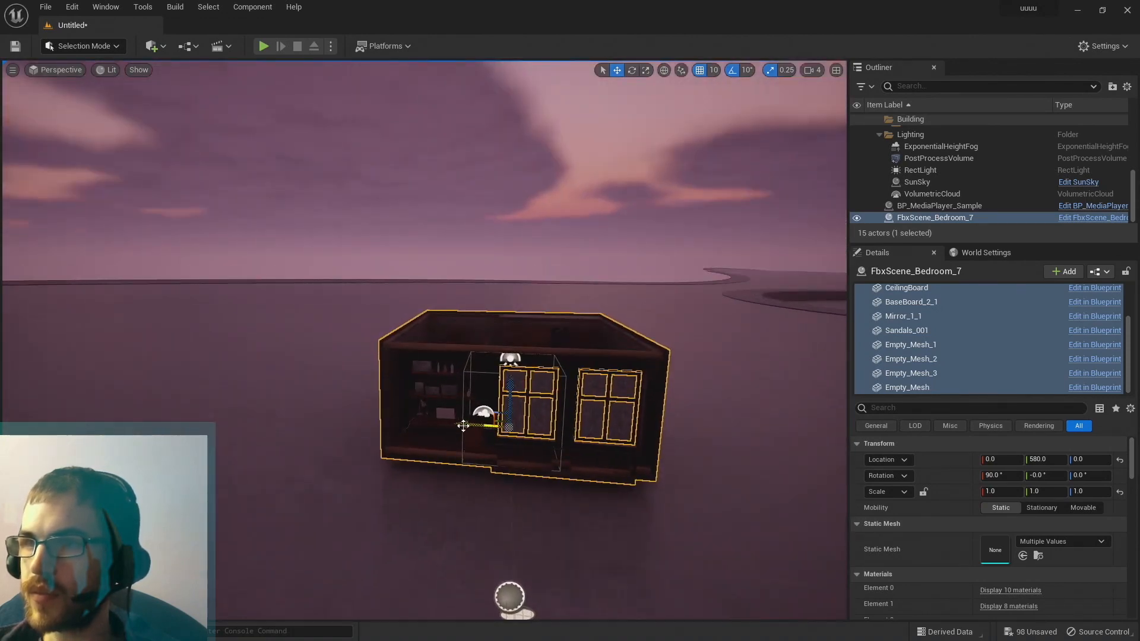
drag(475, 425, 336, 426)
key(w)
right_drag(336, 426, 258, 341)
key(d)
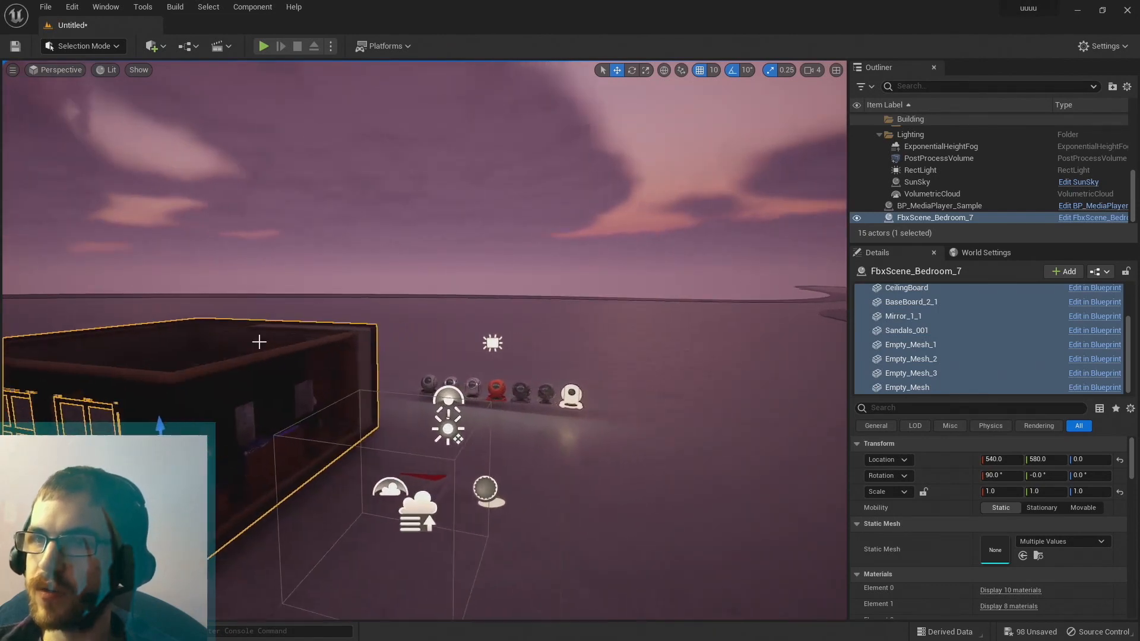
Deselect the bedroom and fly around it to examine its walls and its placement relative to the material preview spheres.
click(271, 255)
right_drag(270, 255, 695, 231)
key(d)
key(w)
key(w)
key(s)
key(w)
key(w)
key(s)
key(a)
key(s)
key(a)
key(a)
key(w)
right_drag(424, 339, 295, 316)
key(a)
key(s)
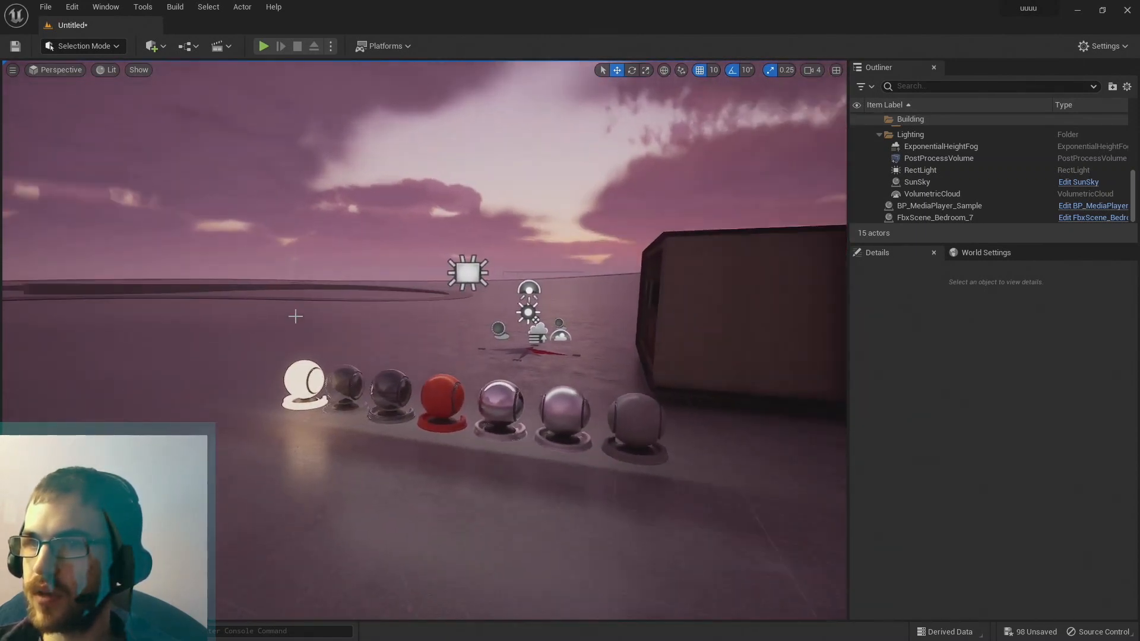
Move all seven material preview spheres together along the X axis until they stand in front of the bedroom's door side.
click(304, 382)
ctrl+click(344, 385)
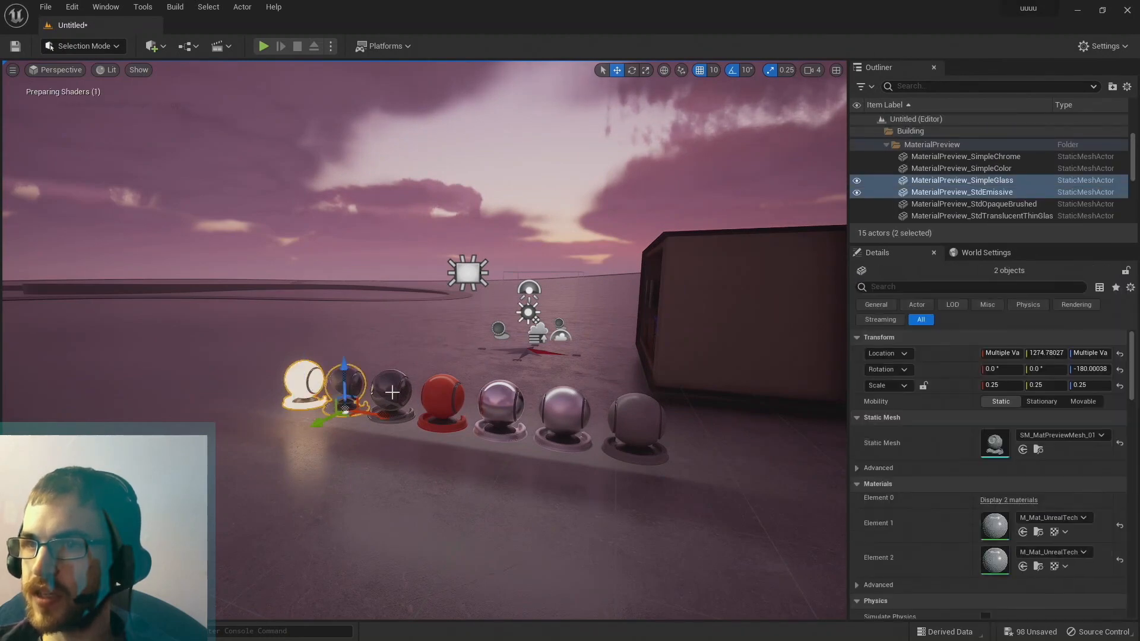
ctrl+click(391, 389)
ctrl+click(458, 402)
ctrl+click(501, 408)
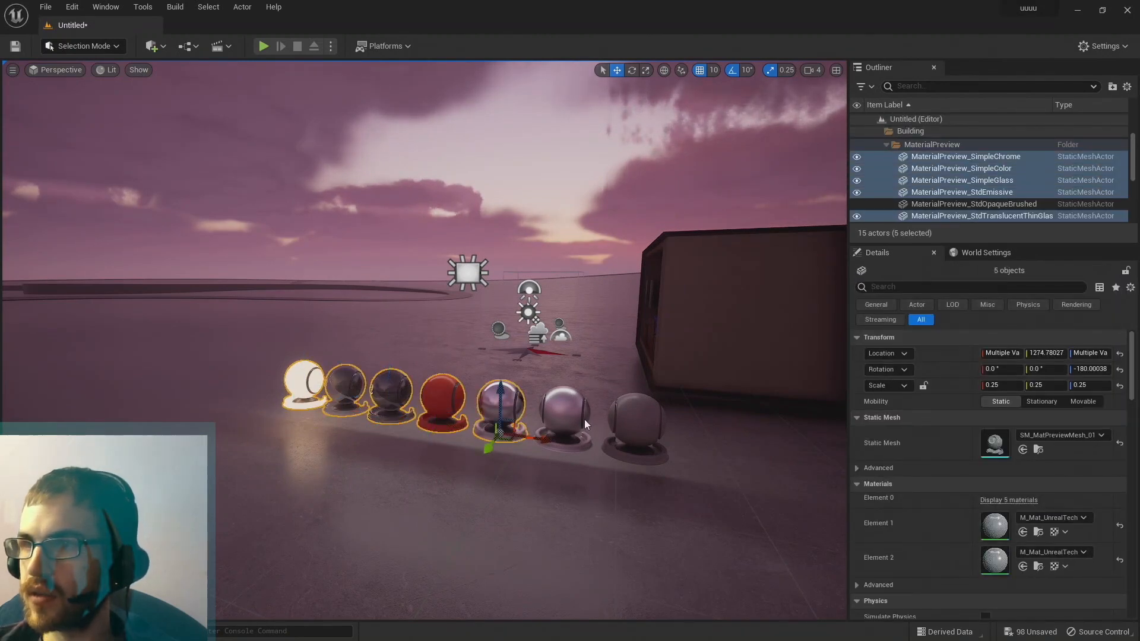
ctrl+click(584, 419)
ctrl+click(628, 420)
right_drag(358, 372, 570, 359)
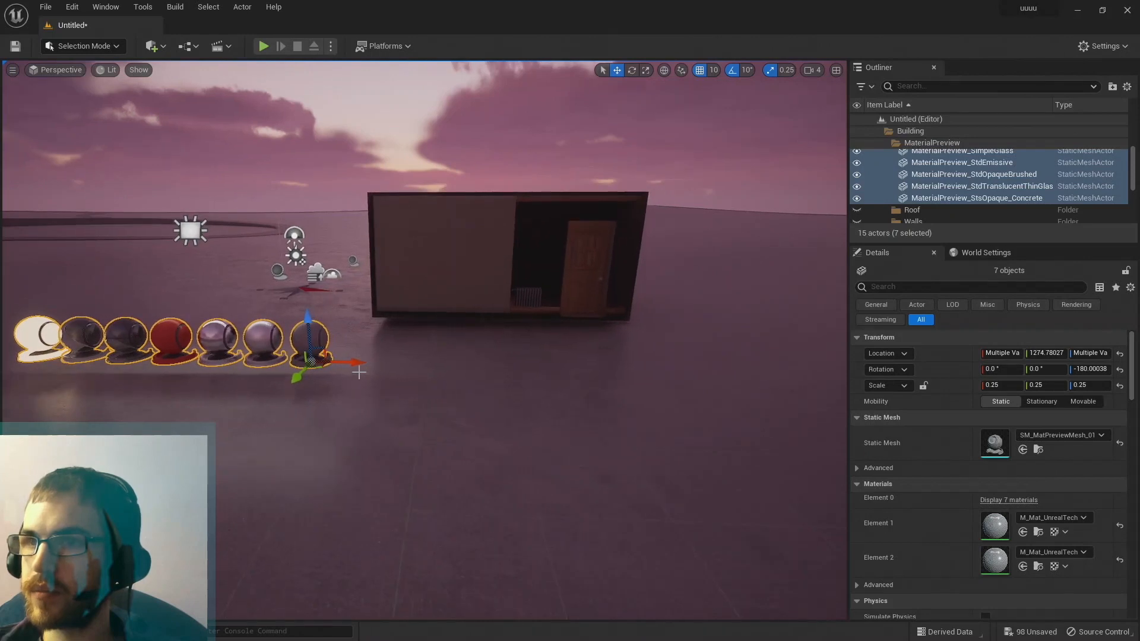
drag(352, 364, 757, 386)
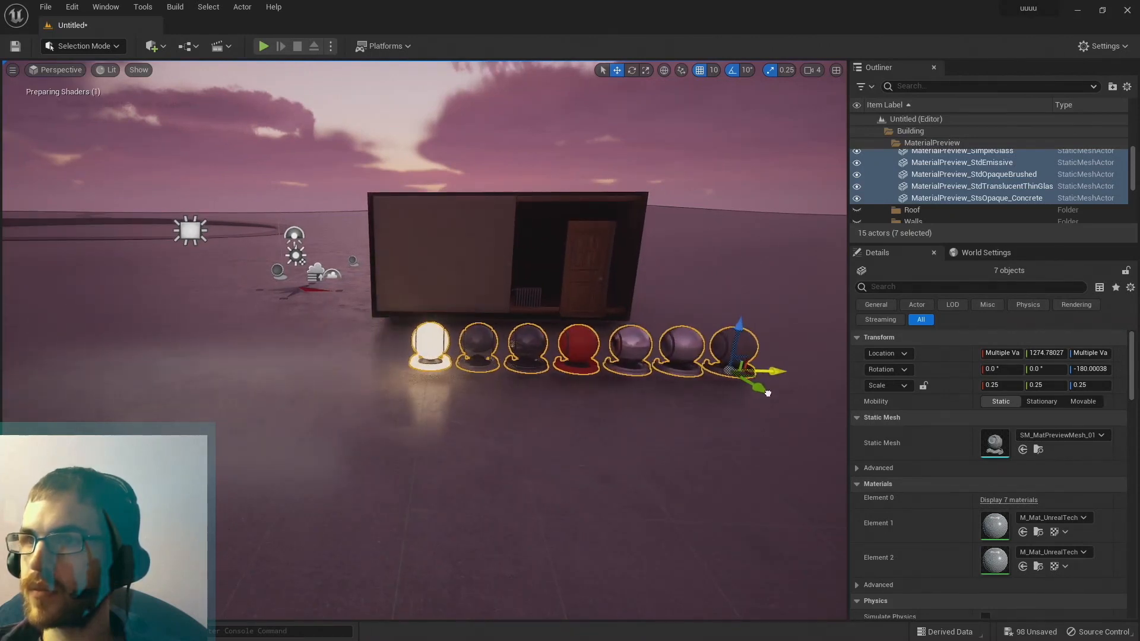
right_drag(688, 387, 636, 379)
Move the SunSky actor in front of the bedroom's windows, to about X 460, Y 127.
click(489, 401)
right_drag(489, 401, 425, 350)
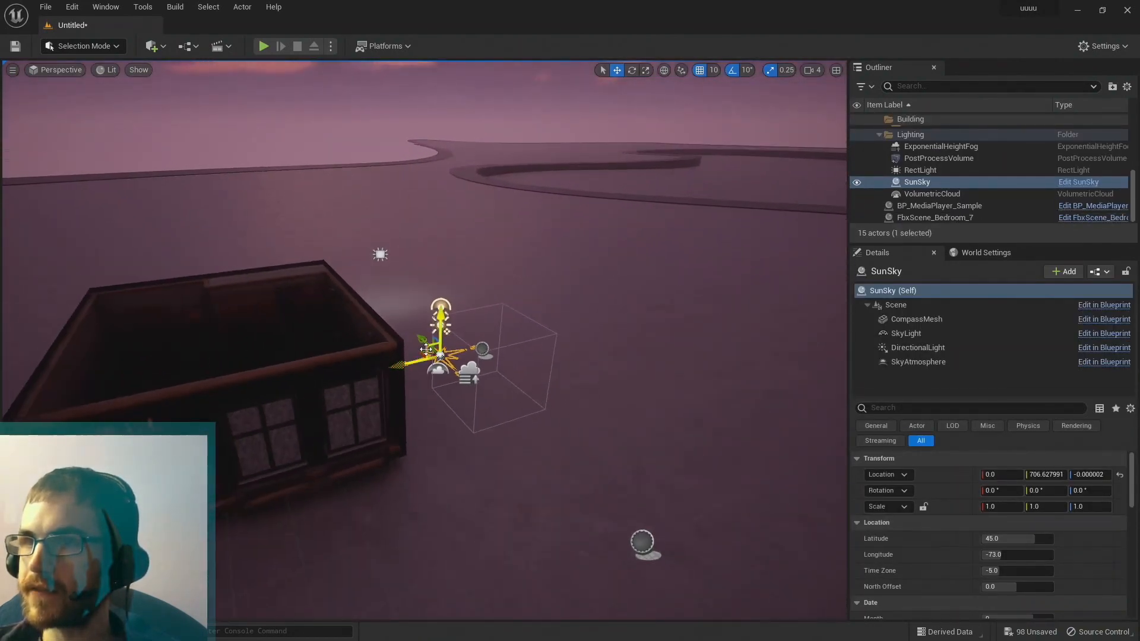
drag(422, 338, 562, 465)
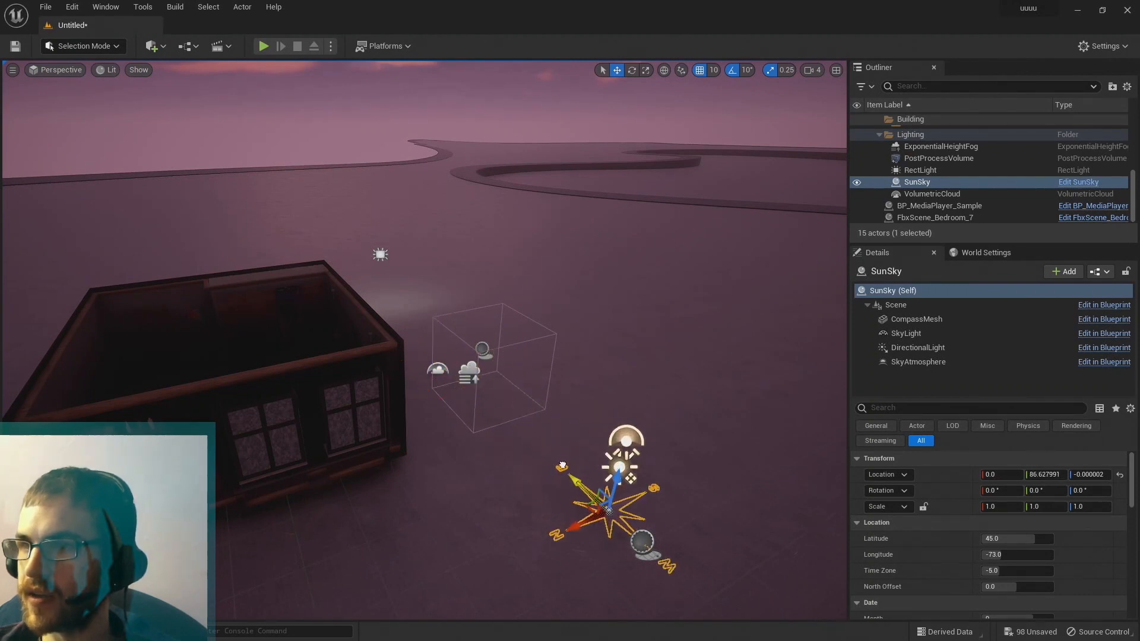
drag(576, 527, 342, 606)
right_drag(362, 531, 363, 588)
right_drag(333, 517, 367, 546)
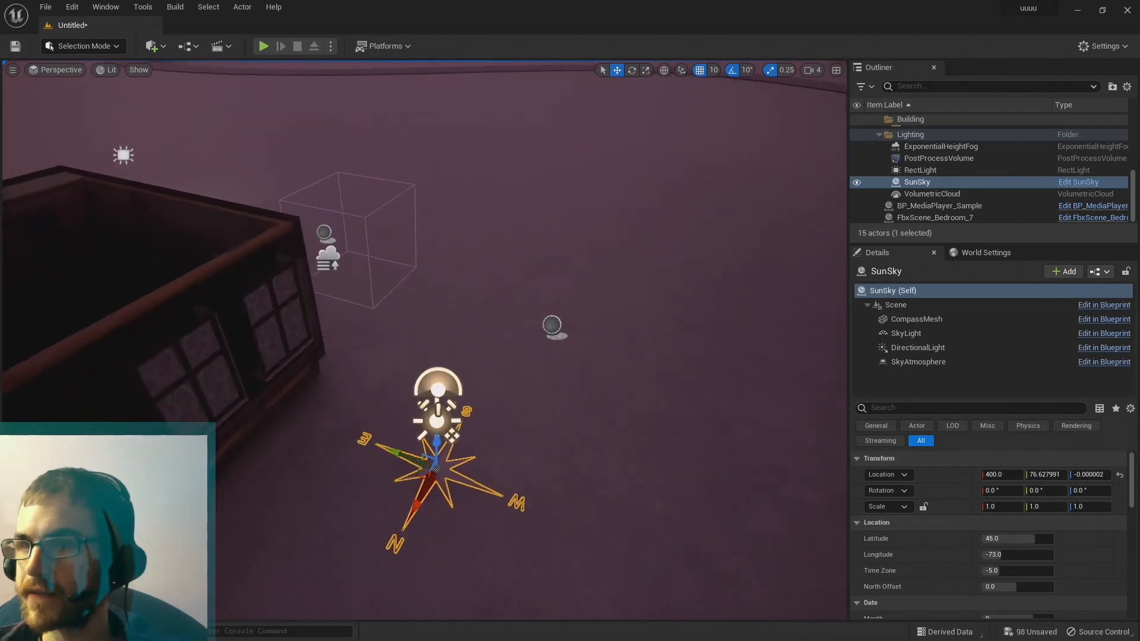
drag(394, 453, 330, 493)
right_drag(330, 493, 285, 510)
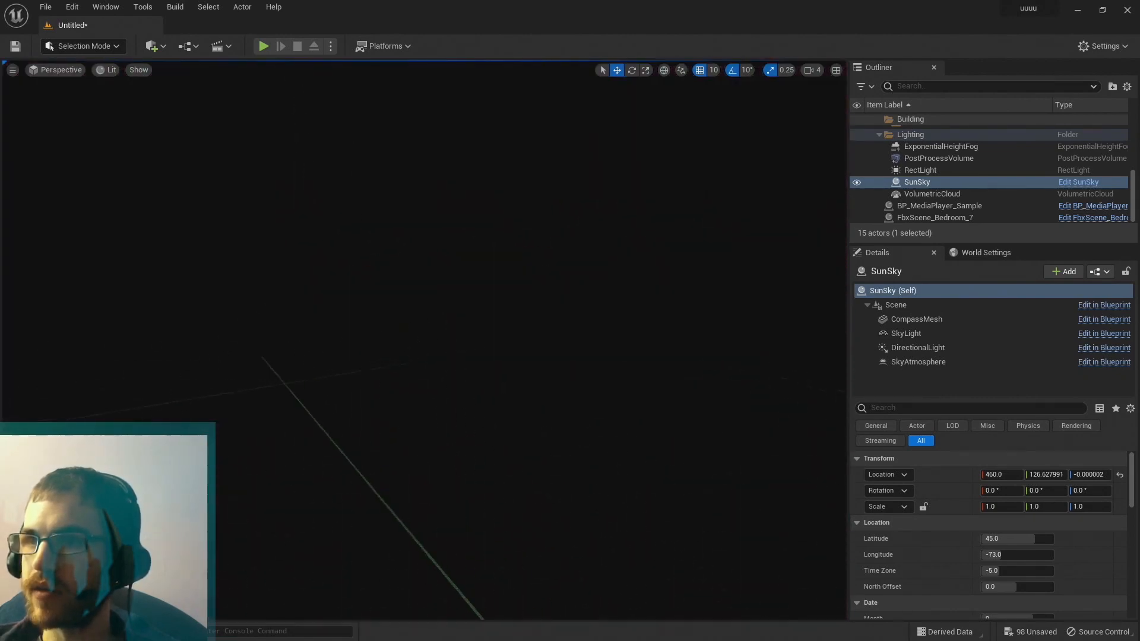
Fly around the outside of the bedroom to examine the SunSky's placement relative to its windows.
right_drag(424, 340, 457, 371)
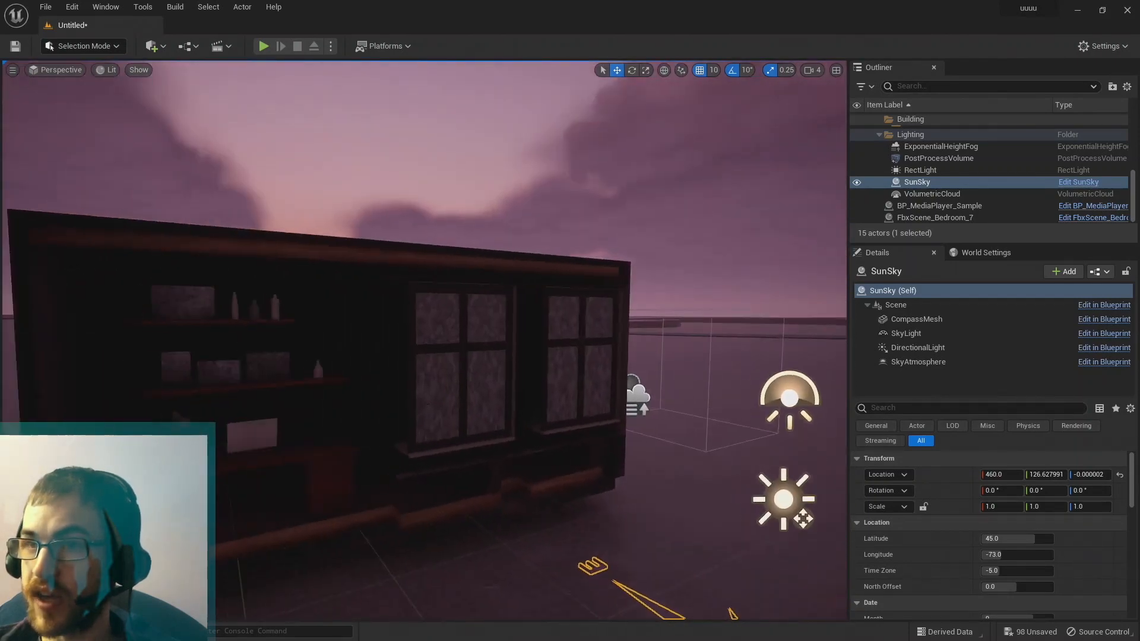
key(w)
key(s)
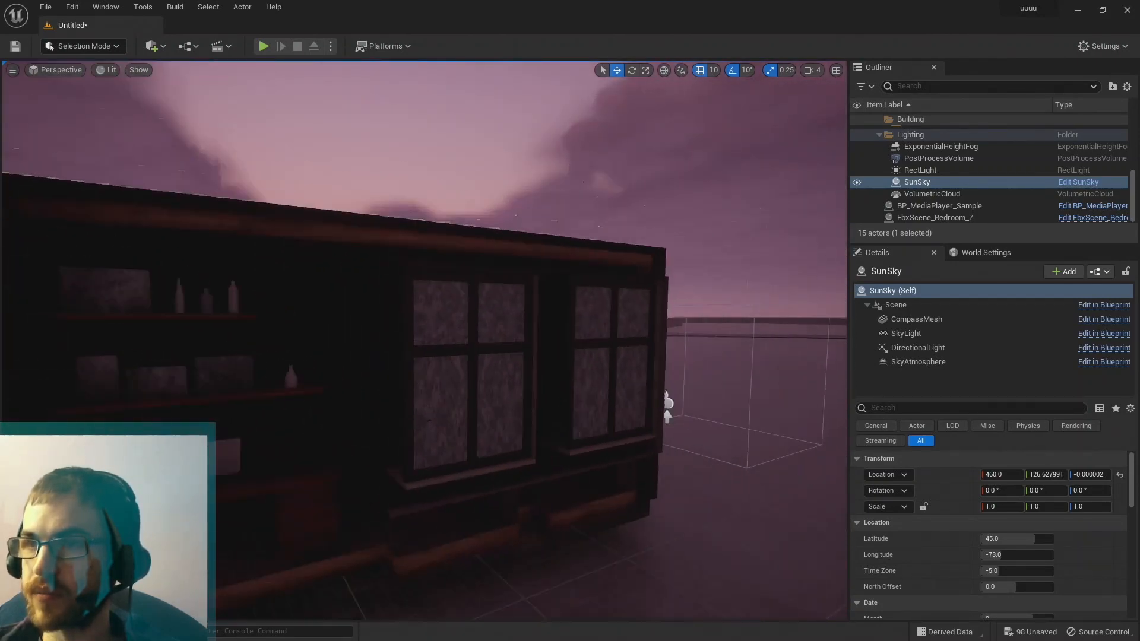
key(w)
right_drag(424, 340, 487, 297)
key(w)
key(s)
key(w)
key(w)
key(d)
key(w)
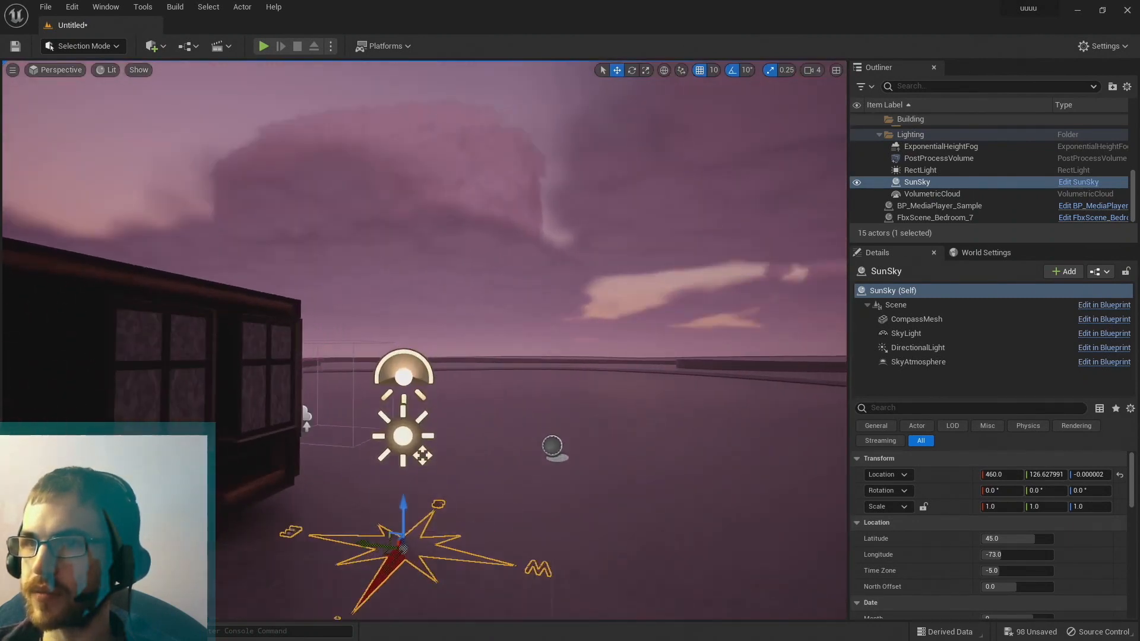
key(w)
right_drag(730, 395, 646, 394)
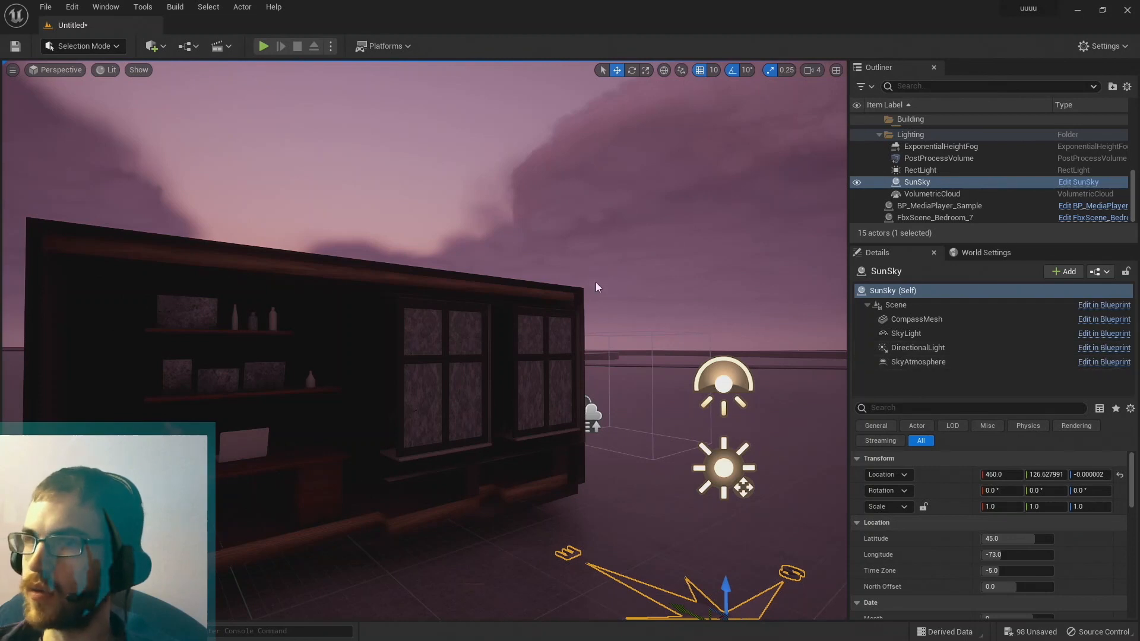
Go through the bedroom's components to find the window panes and select Empty_Mesh_4.
click(440, 344)
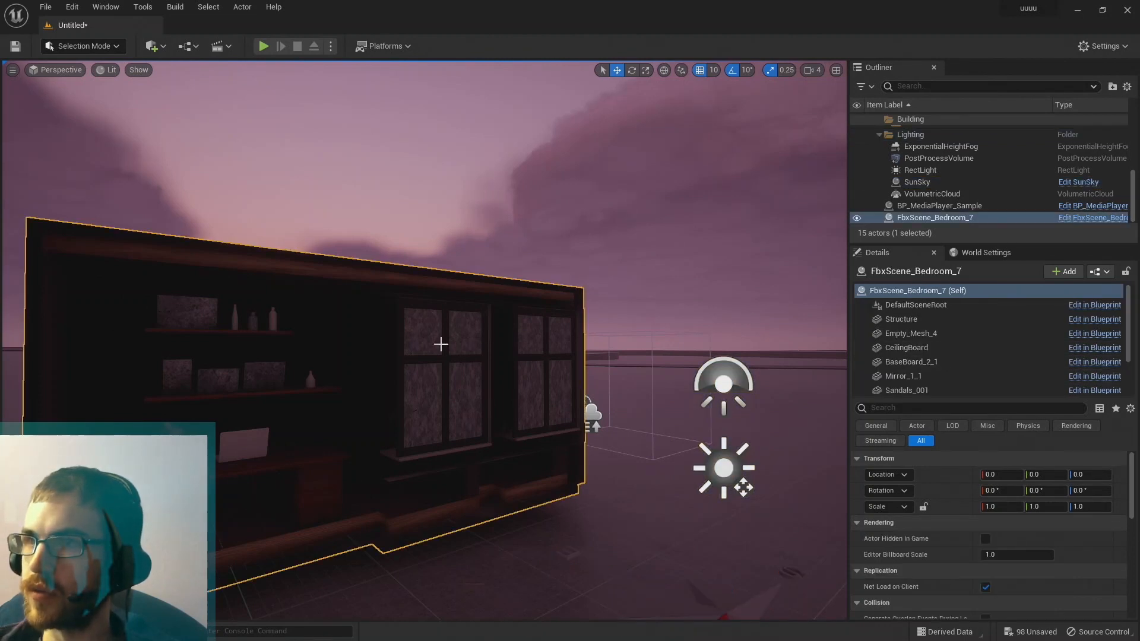
click(902, 320)
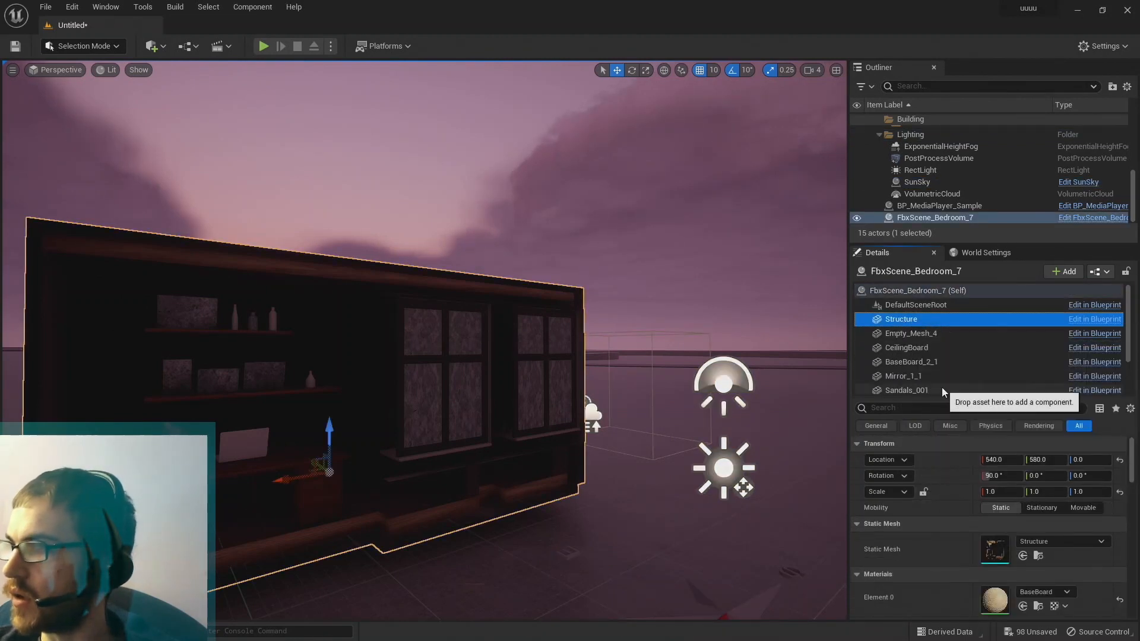
scroll(976, 503, down, 5)
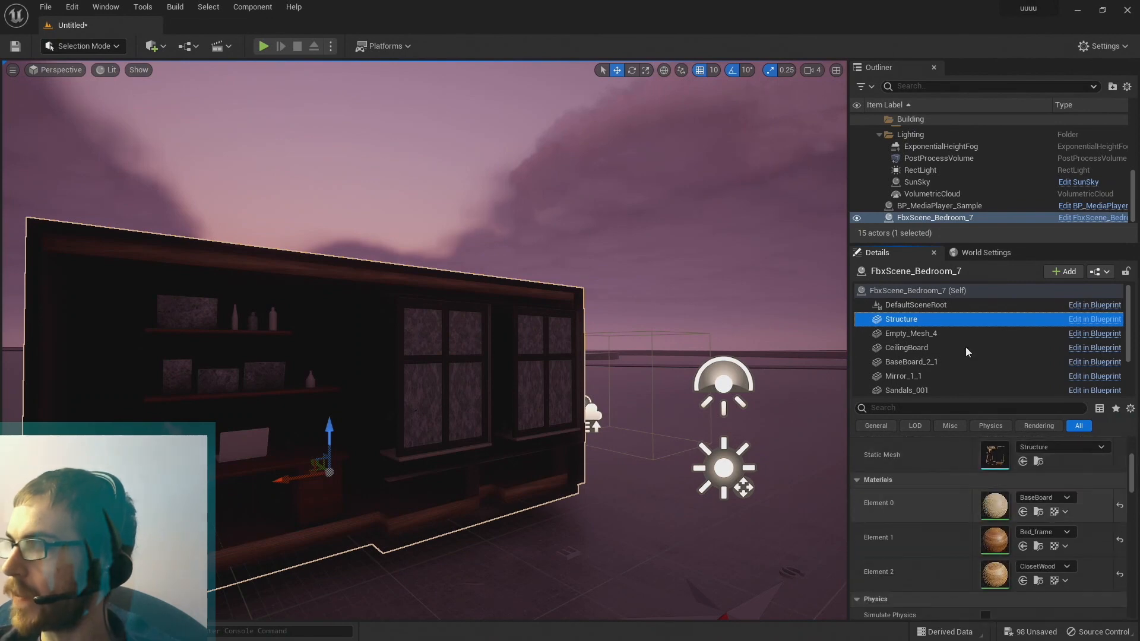
click(938, 334)
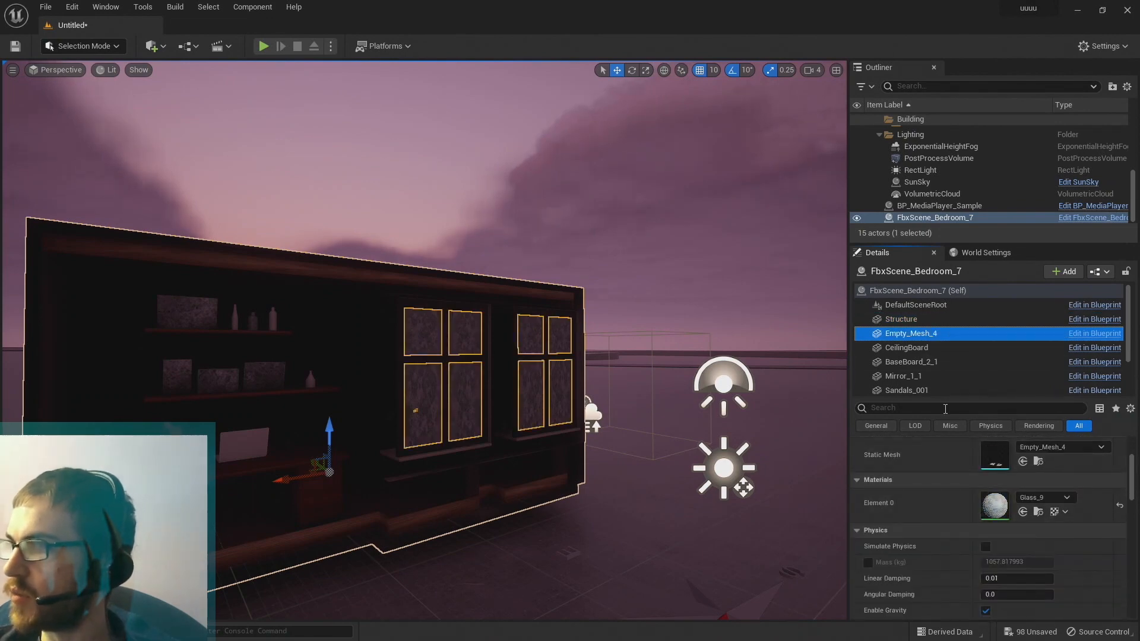
right_drag(510, 403, 414, 415)
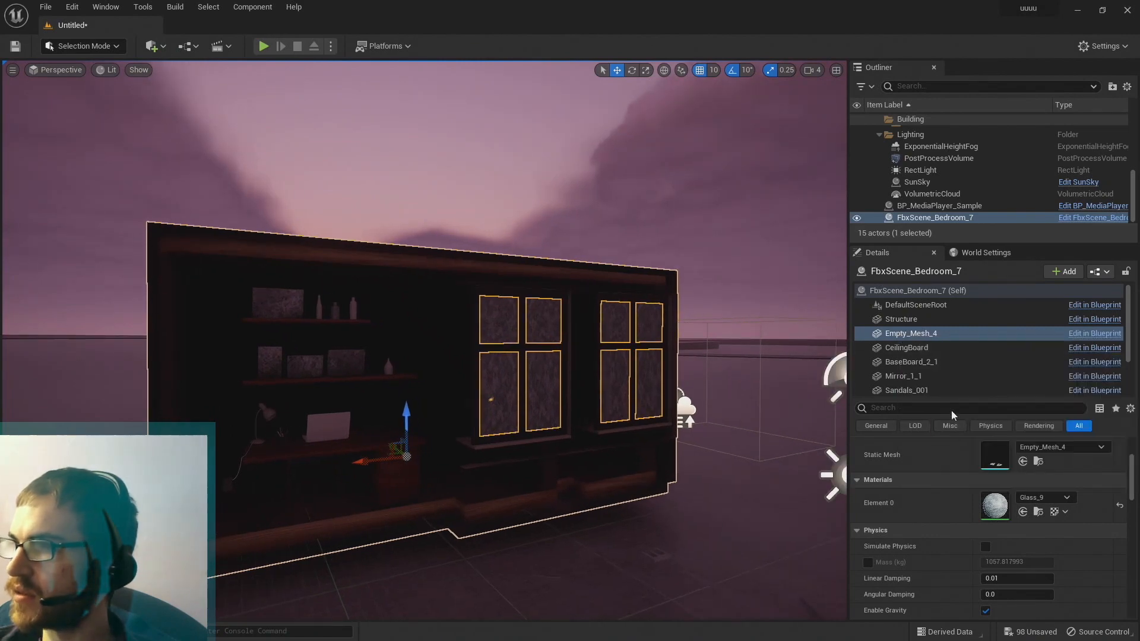
Open the window panes' Glass_9 material to inspect its node graph, and close it without editing.
click(1035, 499)
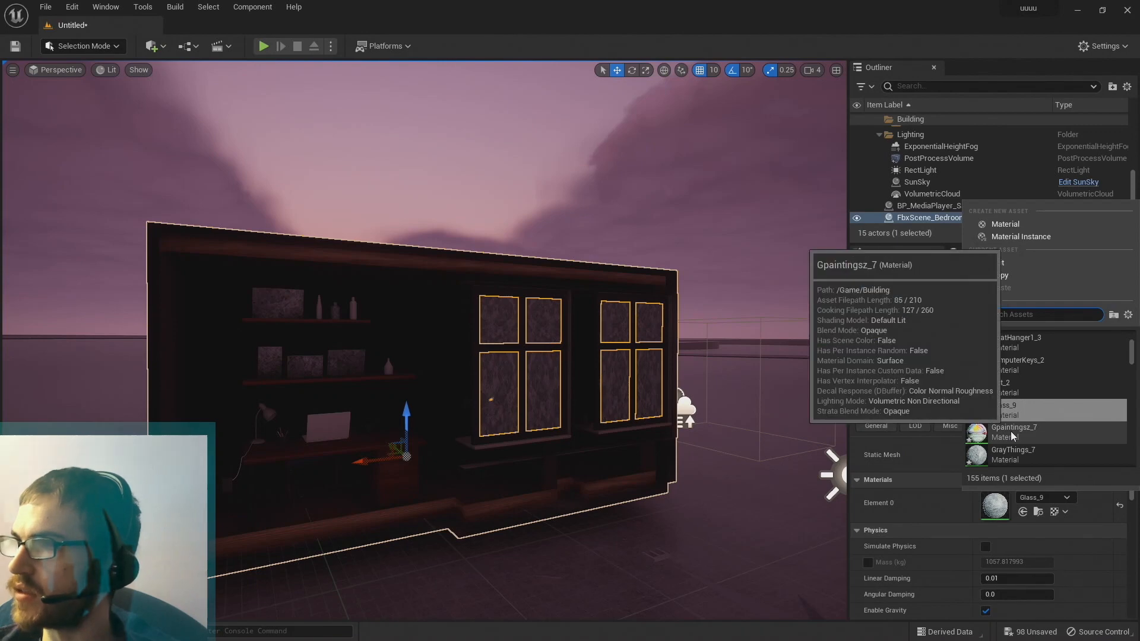
double_click(996, 505)
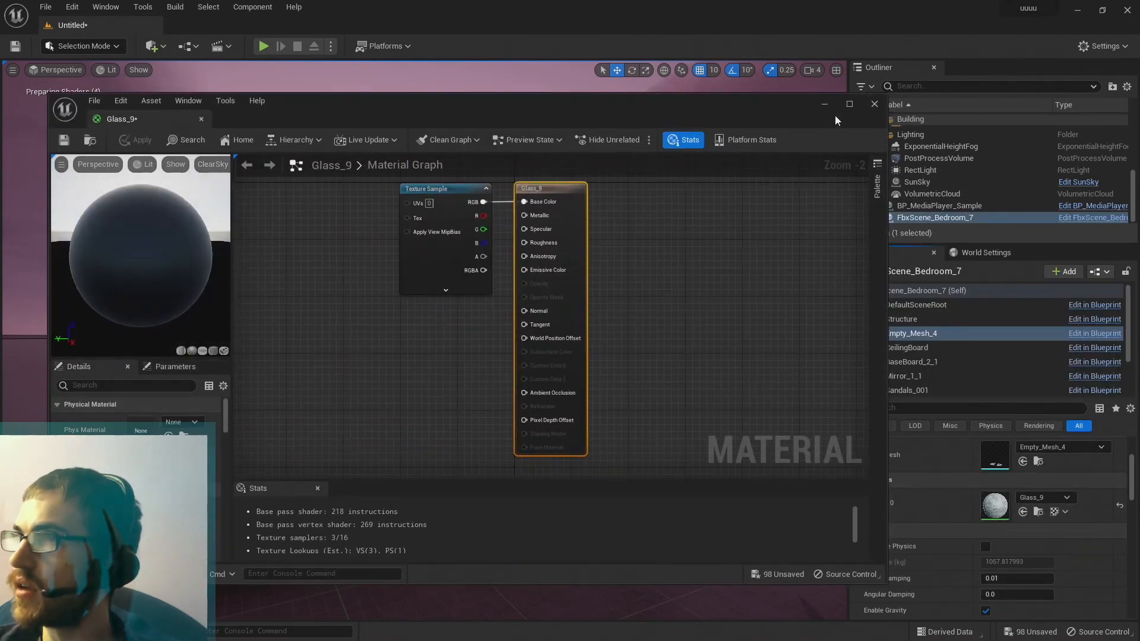
click(875, 104)
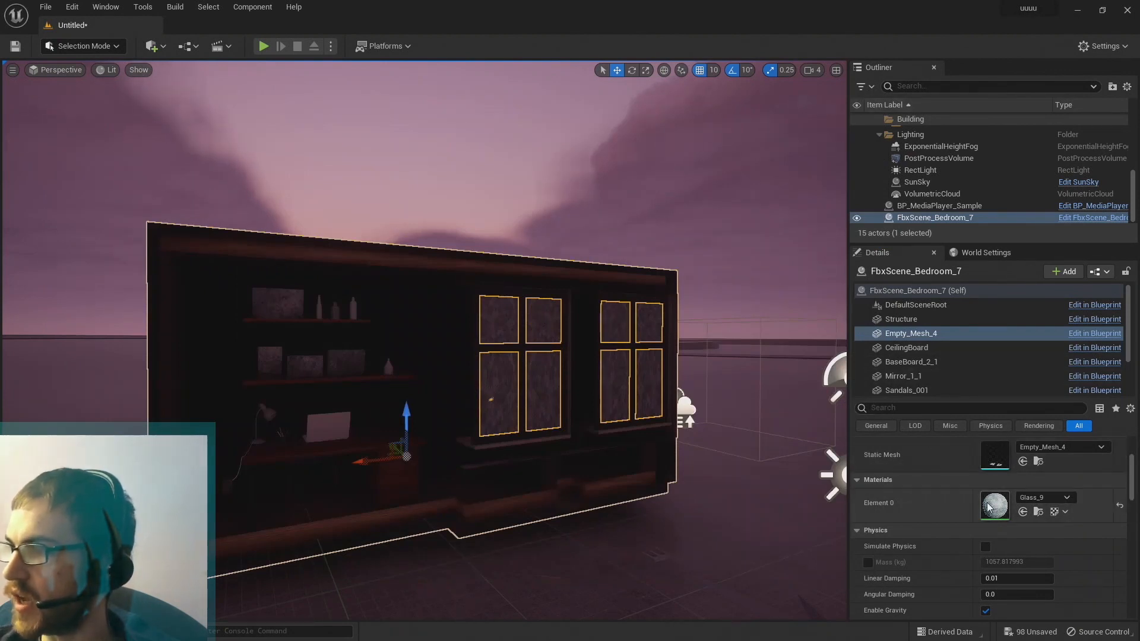
Search the available materials for glass and assign the starter-content M_Glass to the window panes.
click(1048, 501)
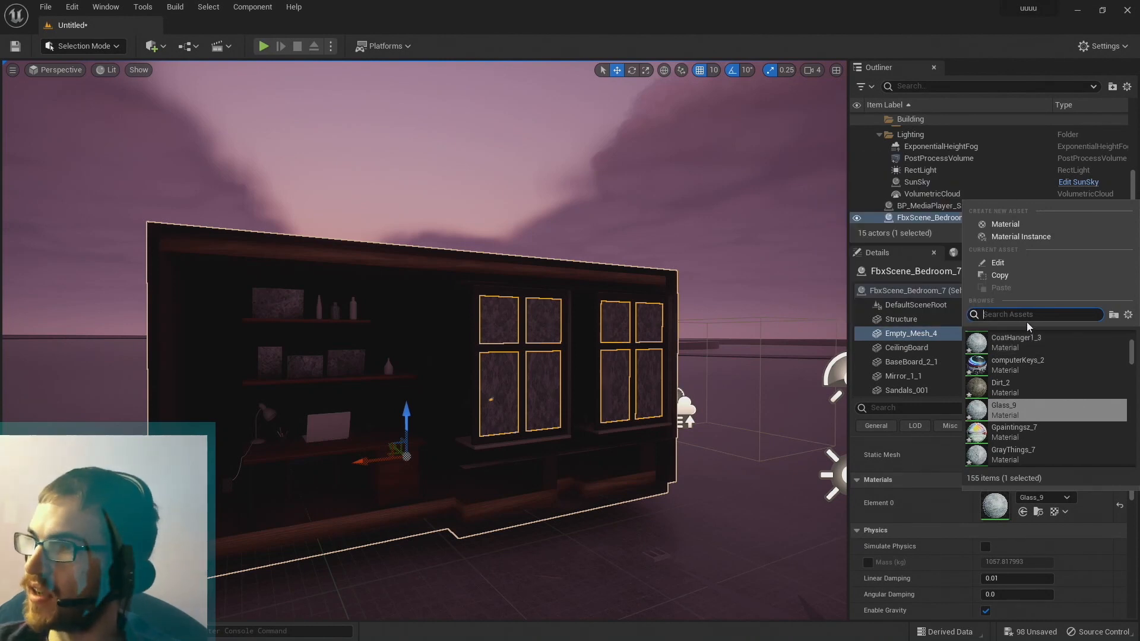
text(glass)
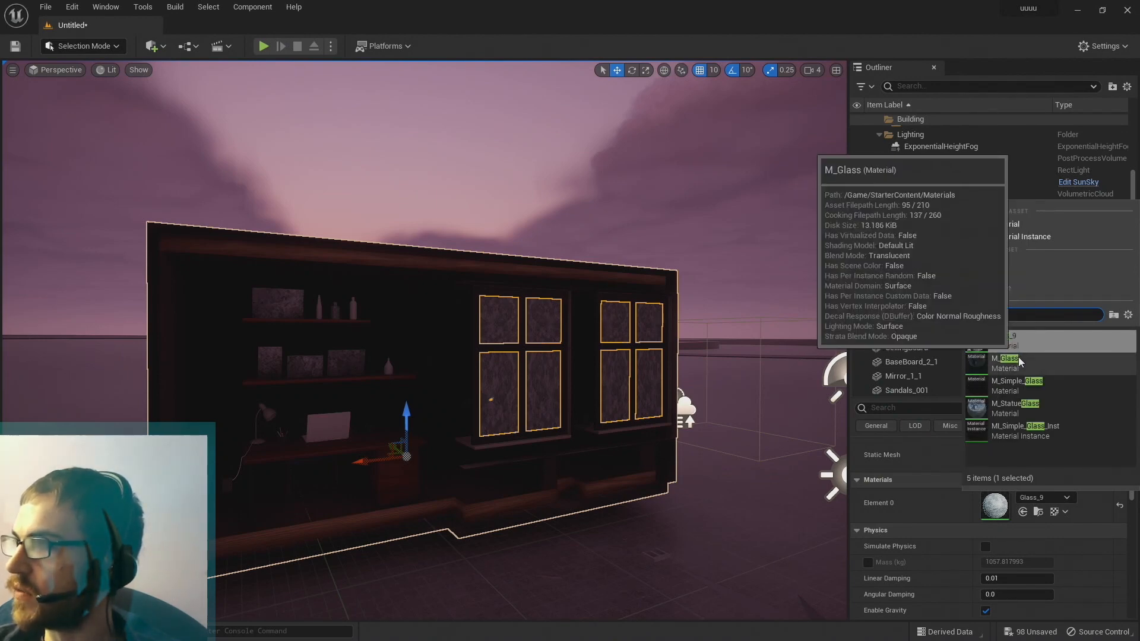
click(1010, 359)
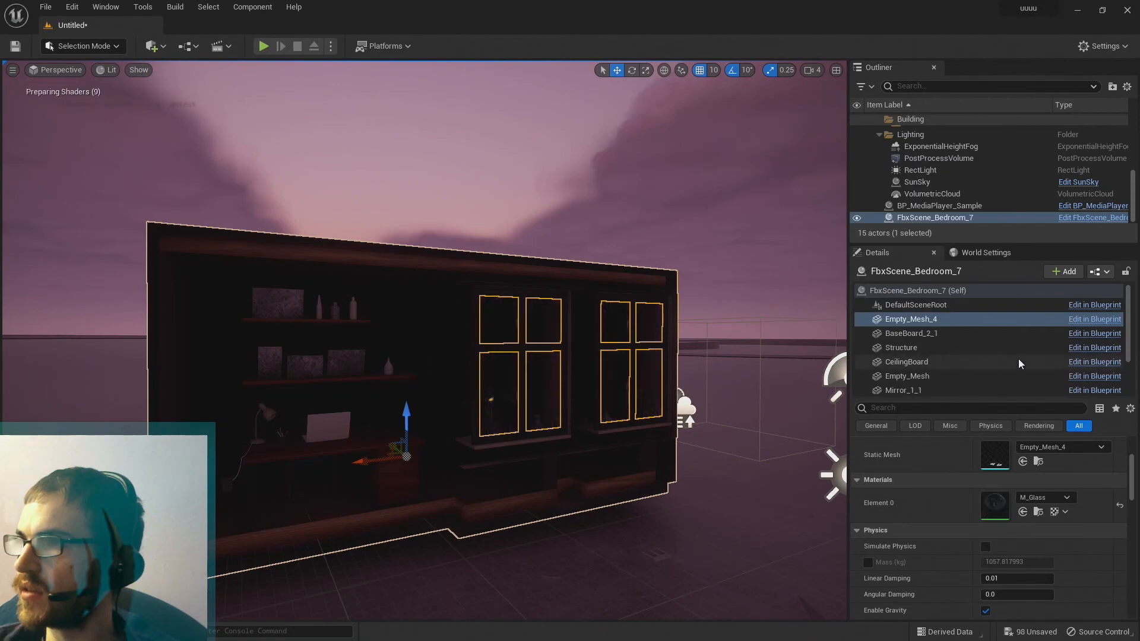
Fly into the bedroom to examine the new window glass and the room's lighting from inside.
key(w)
right_drag(601, 348, 831, 350)
key(s)
right_drag(423, 340, 446, 330)
key(w)
key(s)
key(w)
mouse_move(534, 362)
right_down()
mouse_move(558, 357)
mouse_move(429, 222)
mouse_move(602, 343)
mouse_move(451, 344)
mouse_move(605, 362)
mouse_move(499, 350)
mouse_move(546, 323)
mouse_move(682, 321)
mouse_move(552, 333)
mouse_move(701, 344)
mouse_move(555, 338)
mouse_move(549, 362)
mouse_move(578, 368)
mouse_move(546, 365)
mouse_move(555, 347)
mouse_move(534, 380)
mouse_move(496, 354)
mouse_move(448, 374)
mouse_move(606, 351)
mouse_move(534, 347)
mouse_move(522, 365)
mouse_move(535, 362)
mouse_move(452, 386)
mouse_move(552, 380)
mouse_move(528, 371)
right_up()
key(w)
key(w)
key(s)
key(w)
key(w)
key(s)
key(w)
key(s)
key(s)
key(w)
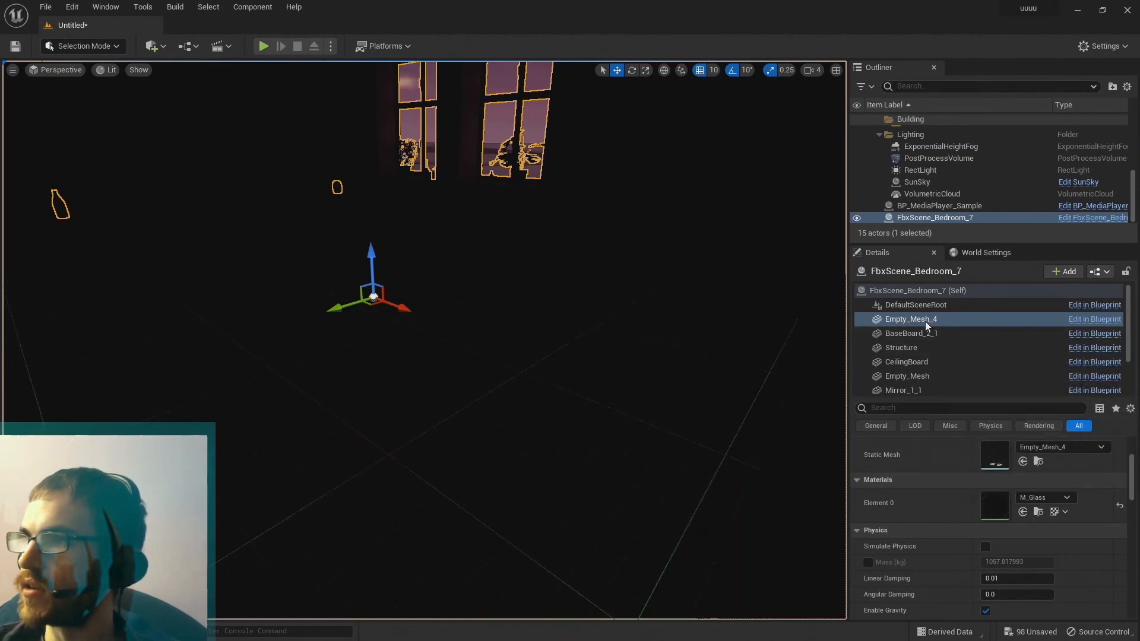
Turn off grid snapping and raise all the bedroom's mesh components together slightly off the level's ground.
scroll(922, 319, down, 2)
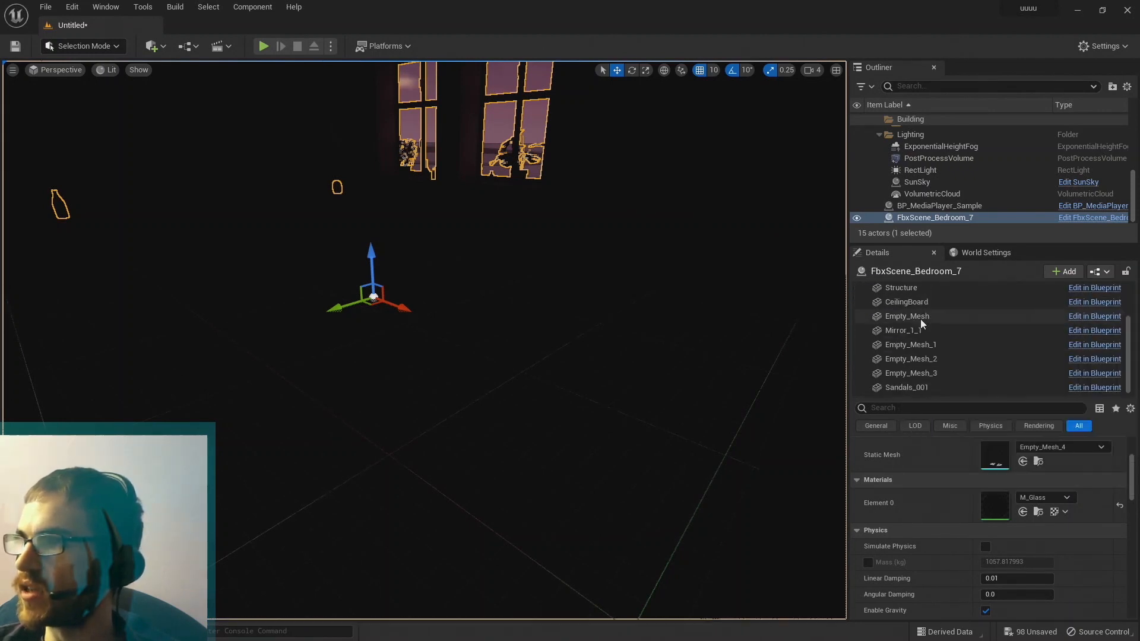
shift+click(917, 383)
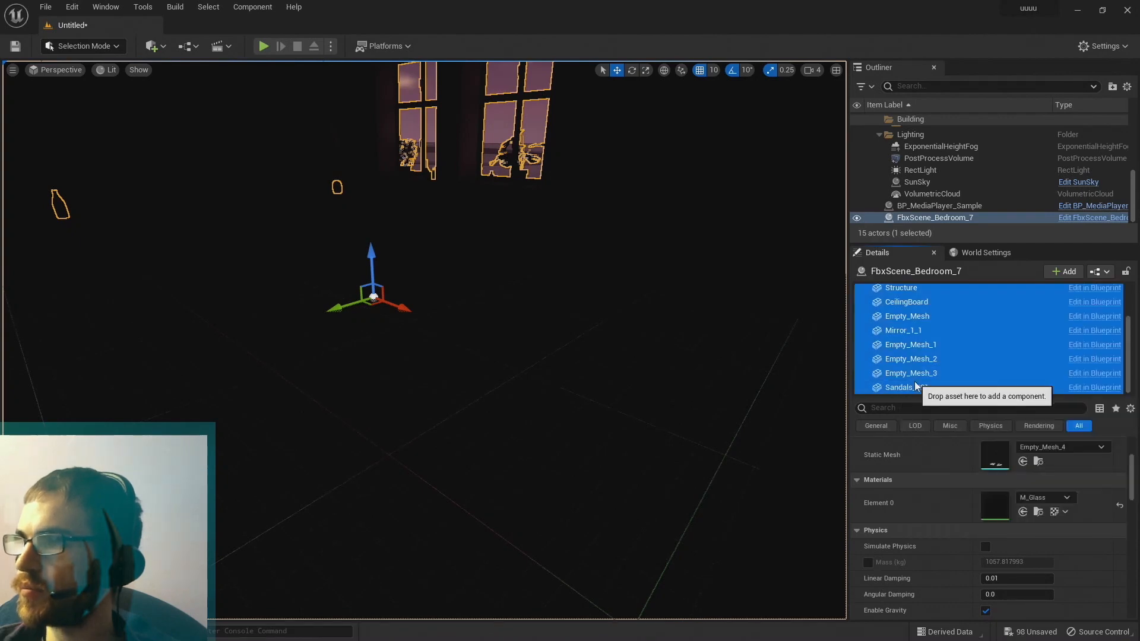
click(699, 72)
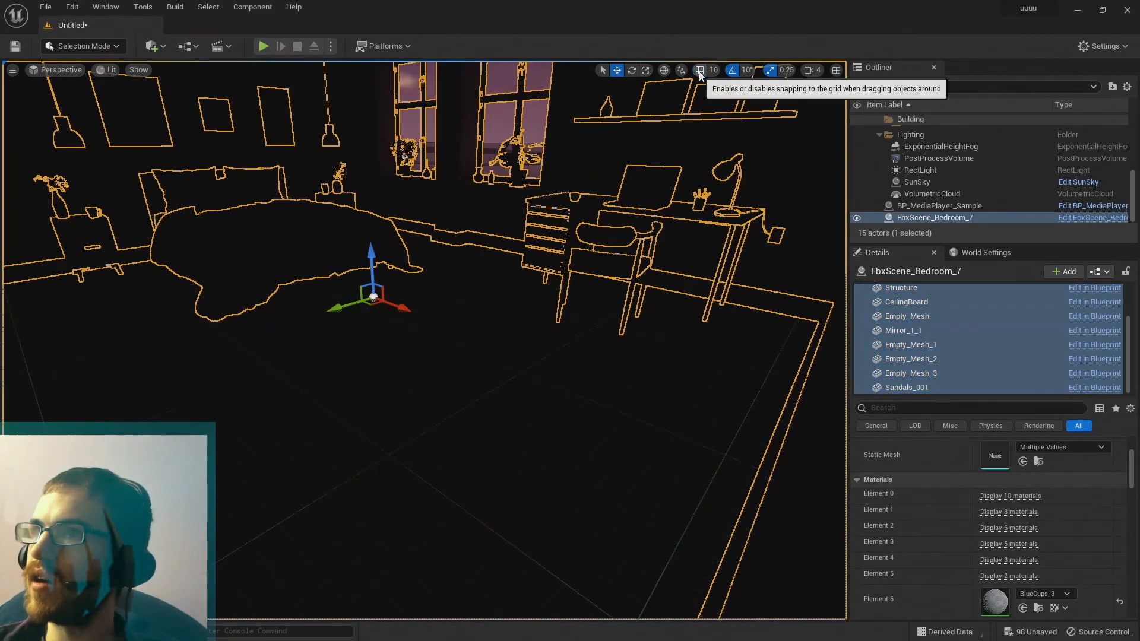
scroll(424, 340, up, 2)
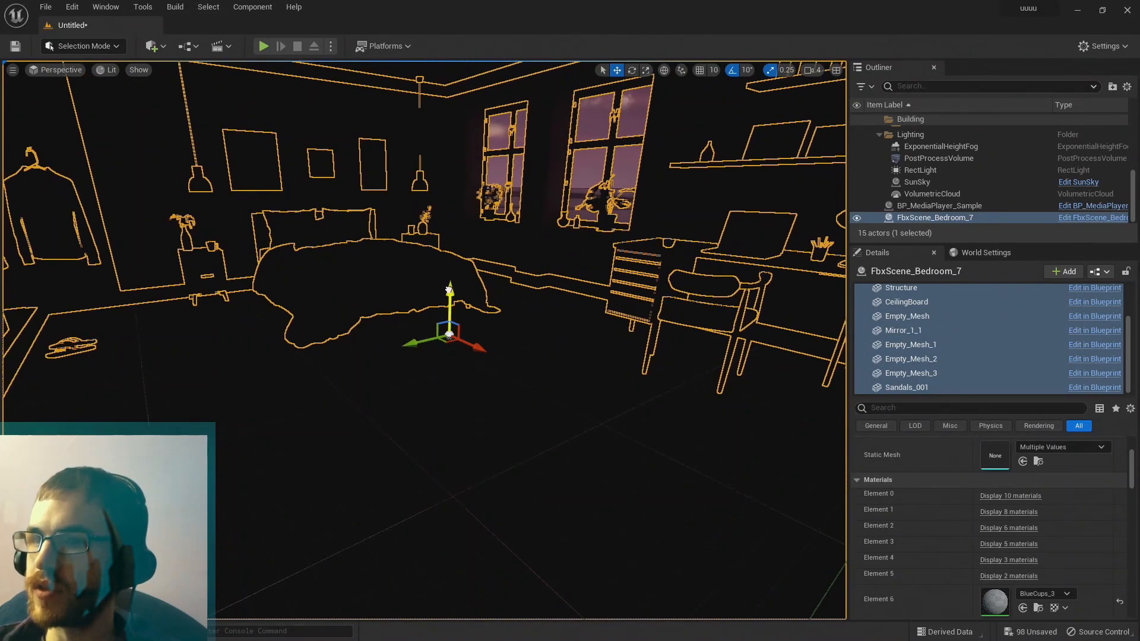
drag(449, 290, 448, 277)
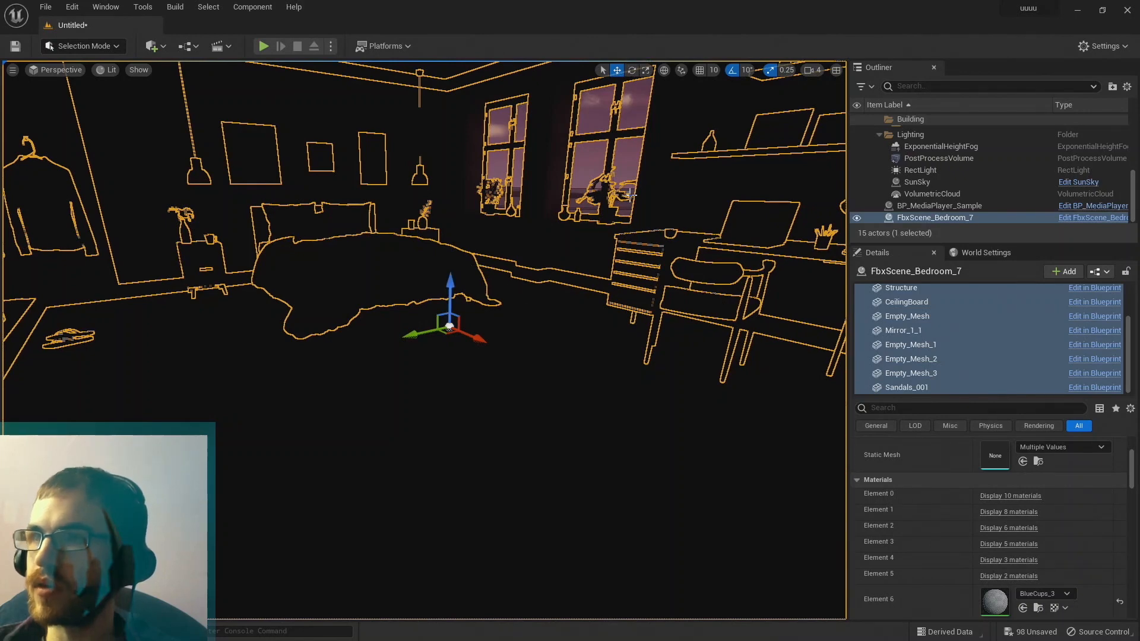
Deselect the bedroom and fly around its exterior to examine its height above the ground.
key(s)
right_drag(631, 195, 801, 166)
click(532, 168)
right_drag(532, 169, 415, 136)
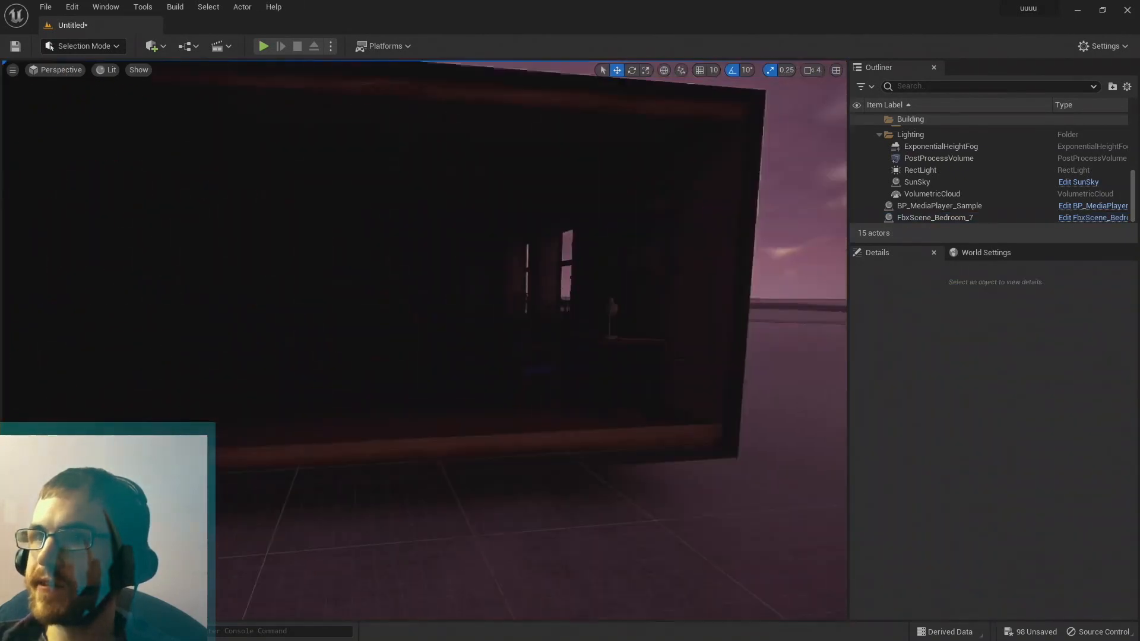
key(w)
key(w)
right_drag(424, 340, 494, 233)
key(s)
key(s)
key(w)
key(w)
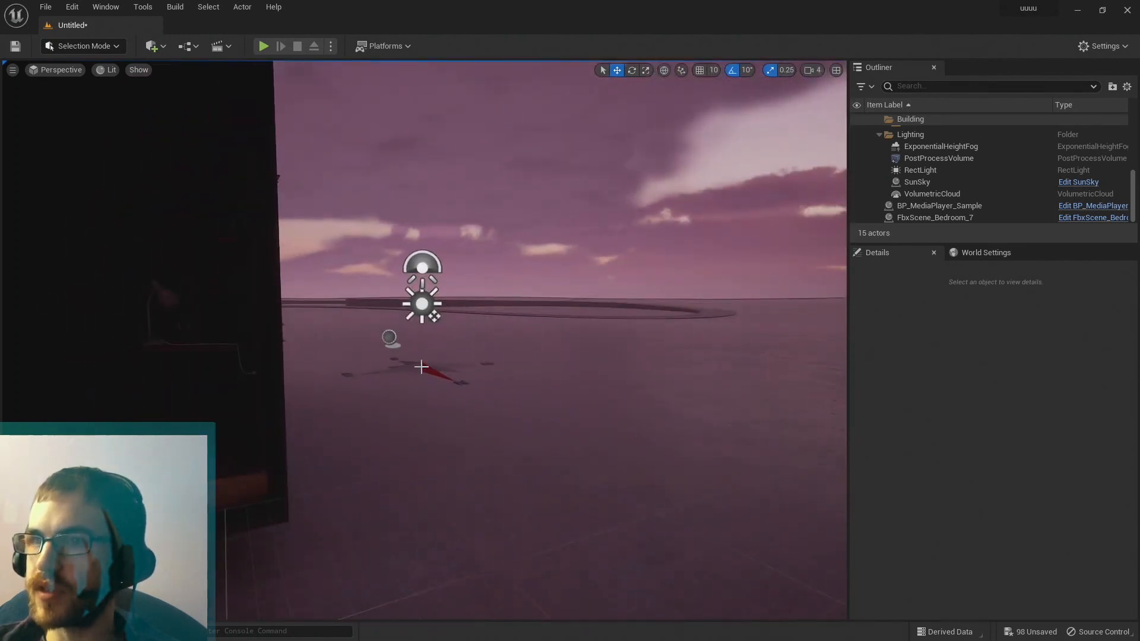
Set the intensity of the SunSky's directional light to 45000 lux while viewing the bedroom windows from inside.
click(421, 367)
right_drag(401, 354, 463, 356)
key(a)
key(s)
key(w)
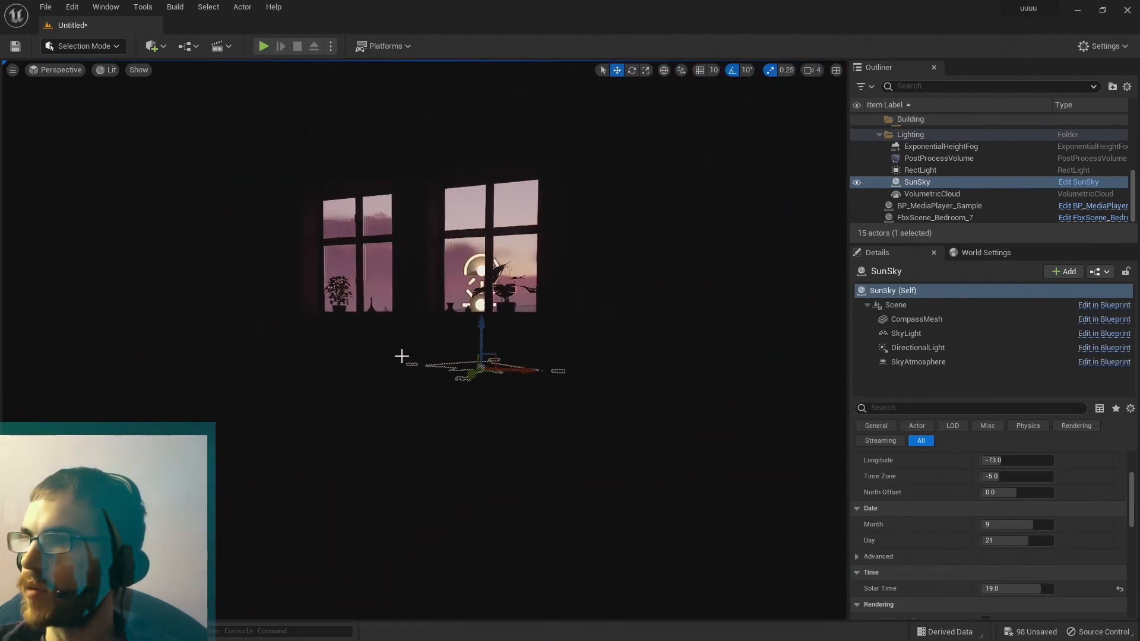
click(897, 349)
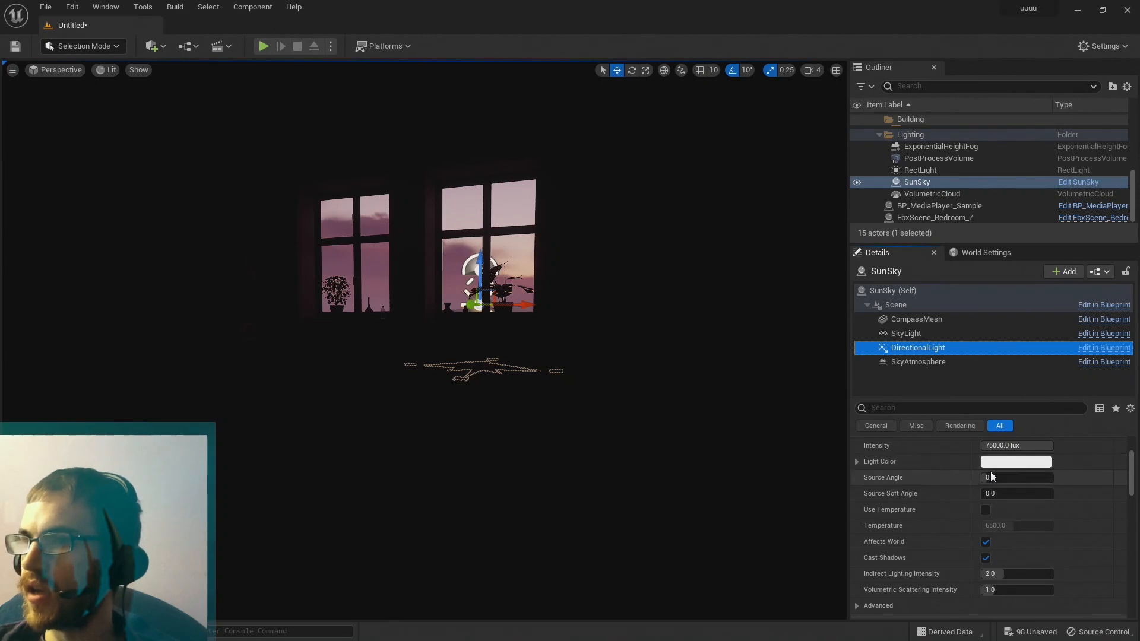
scroll(990, 474, up, 2)
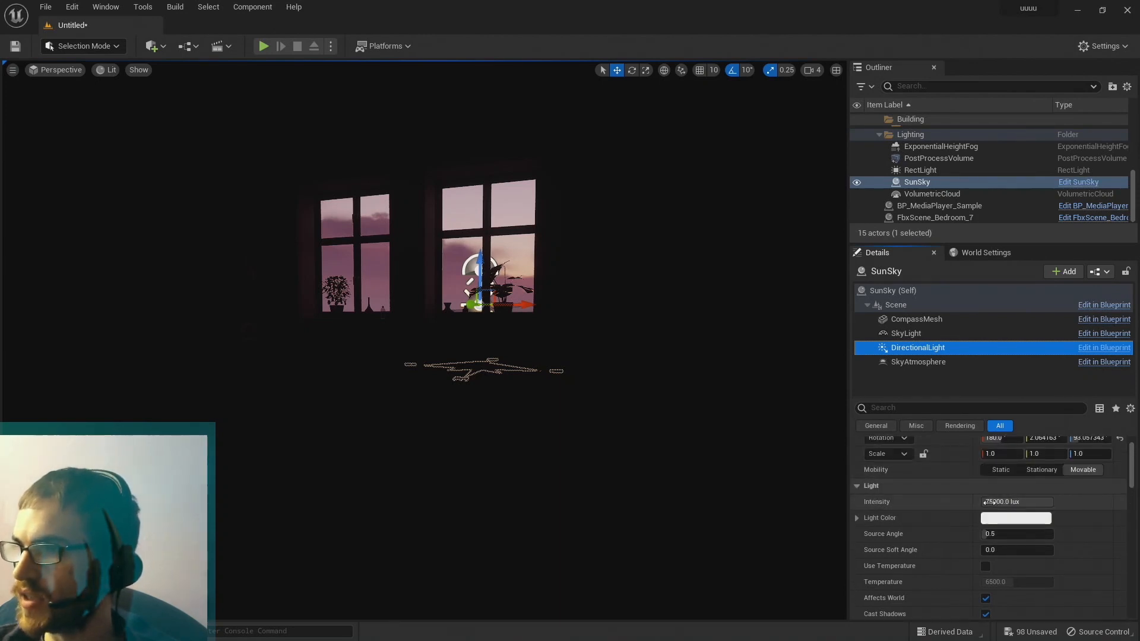
click(998, 502)
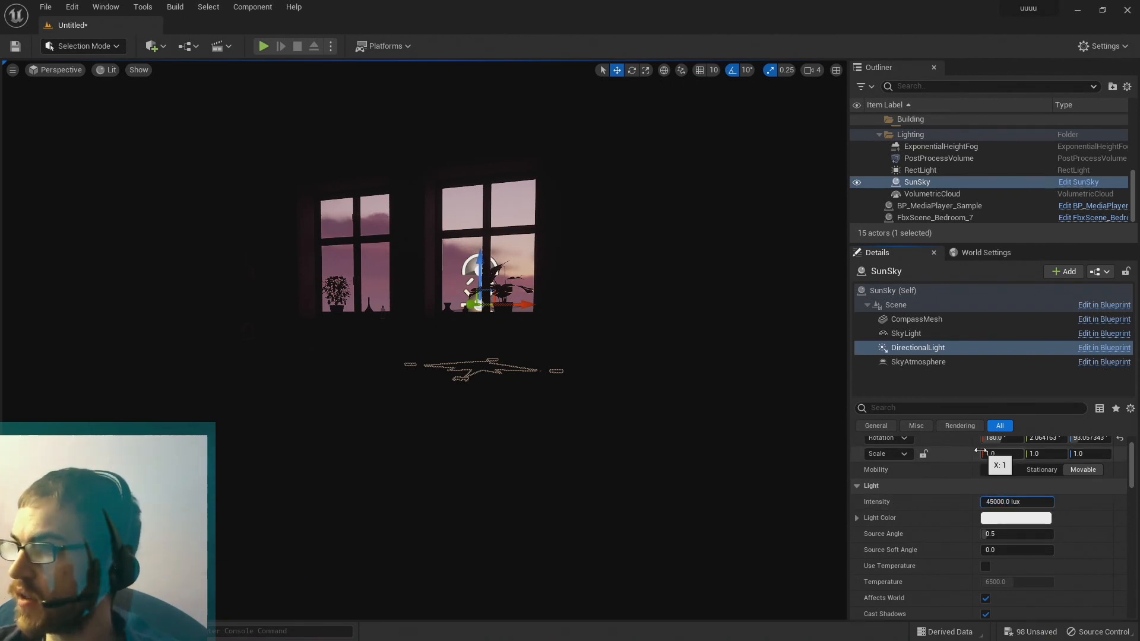
key(Return)
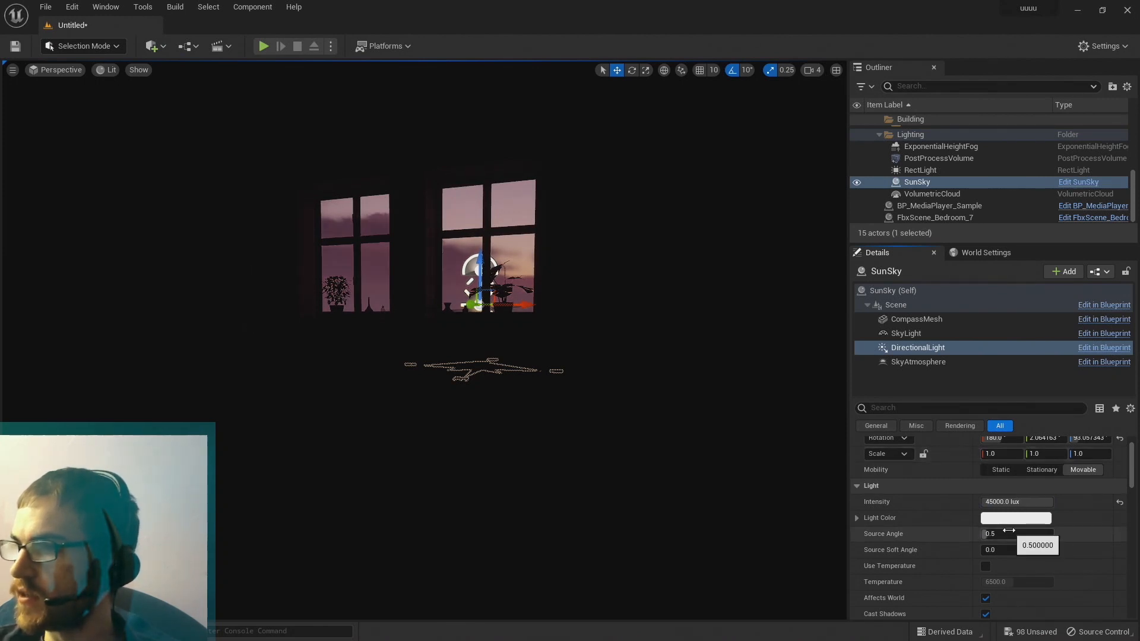
Rotate the SunSky's directional light to about Y -17.9°, Z 73.2° so that sunlight shines through the bedroom windows.
right_drag(516, 312, 505, 284)
key(e)
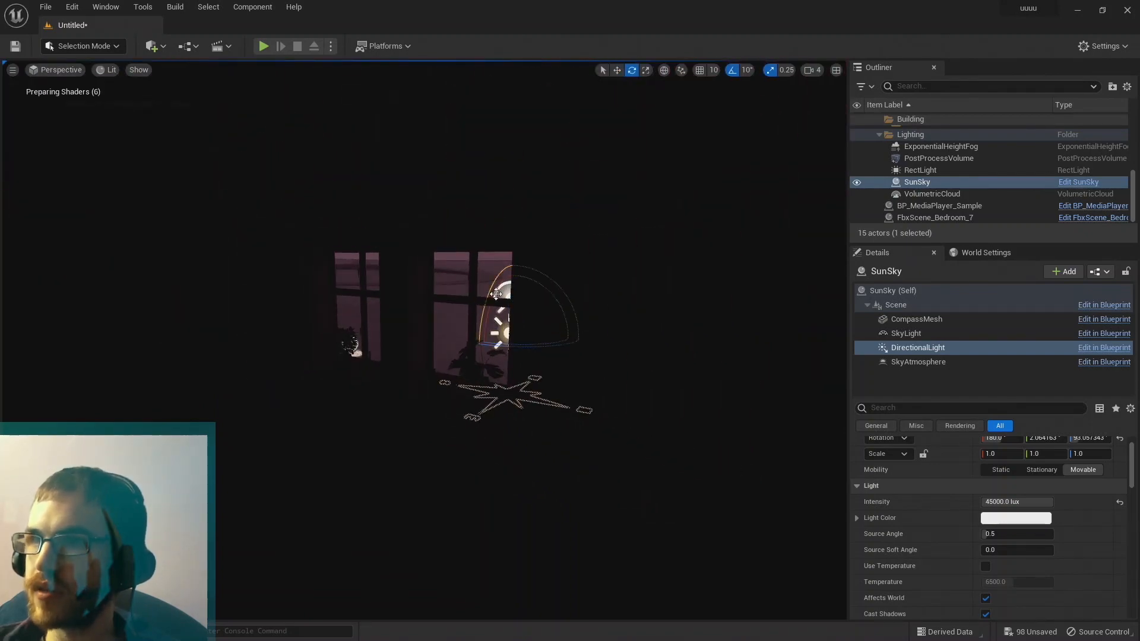
drag(495, 286, 500, 264)
drag(532, 348, 592, 343)
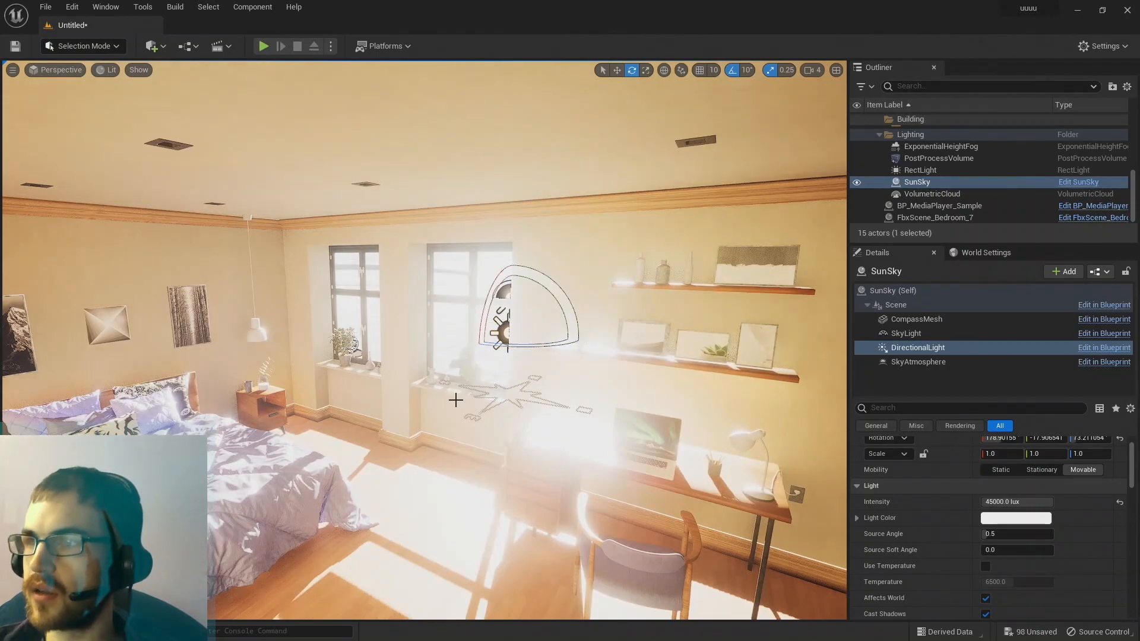
Fly through the sunlit bedroom to examine the light and shadows on the walls, floor and desk.
right_drag(456, 400, 333, 428)
key(w)
right_drag(424, 340, 746, 296)
right_drag(424, 340, 475, 334)
key(w)
key(s)
key(w)
key(s)
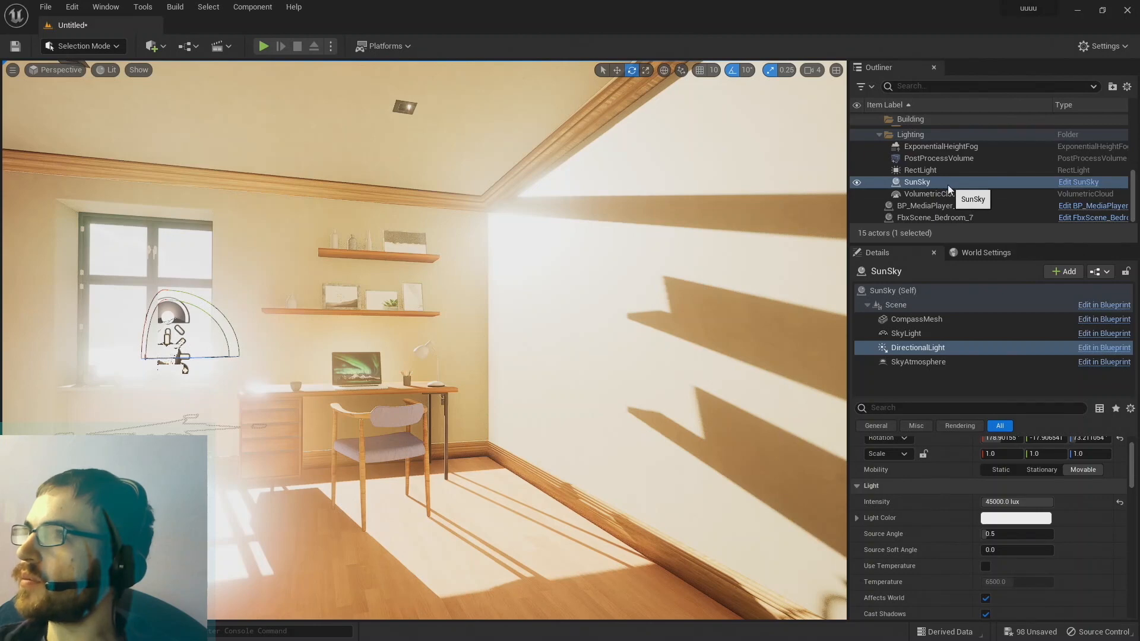
Go through the components of FbxScene_Bedroom_7 and open the Wall_1 material of its CeilingBoard for editing.
click(928, 218)
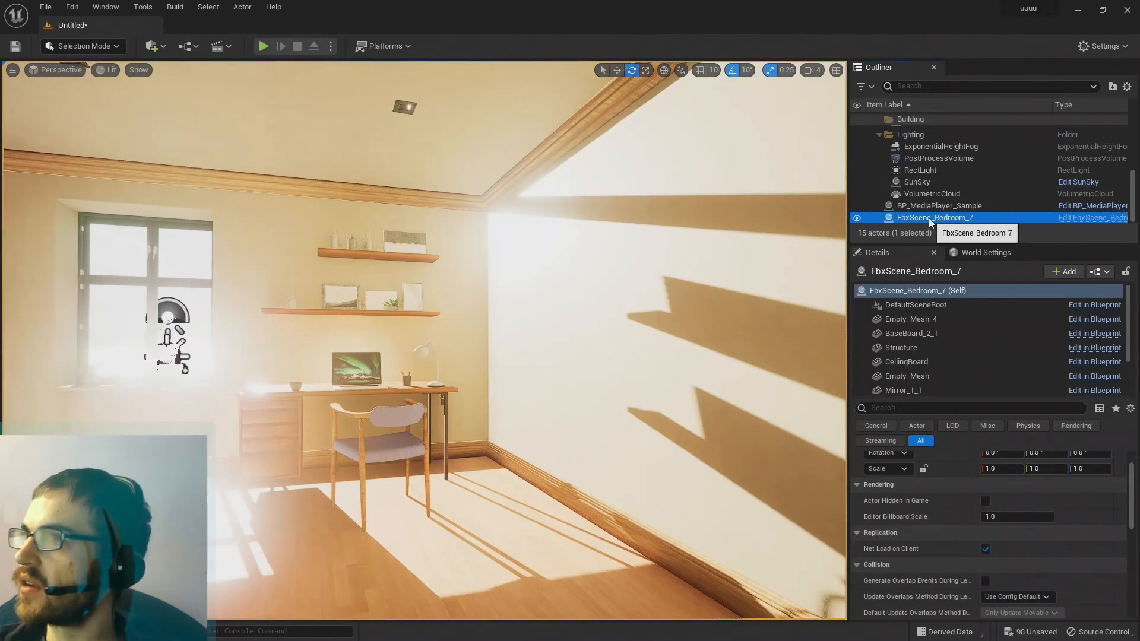
click(925, 320)
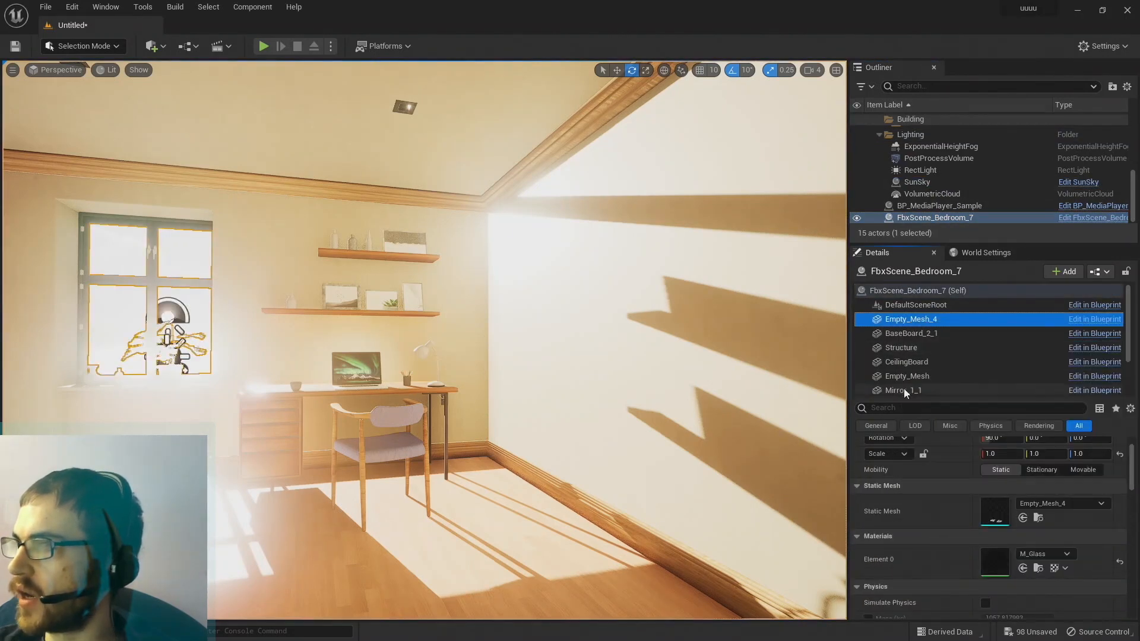
click(925, 333)
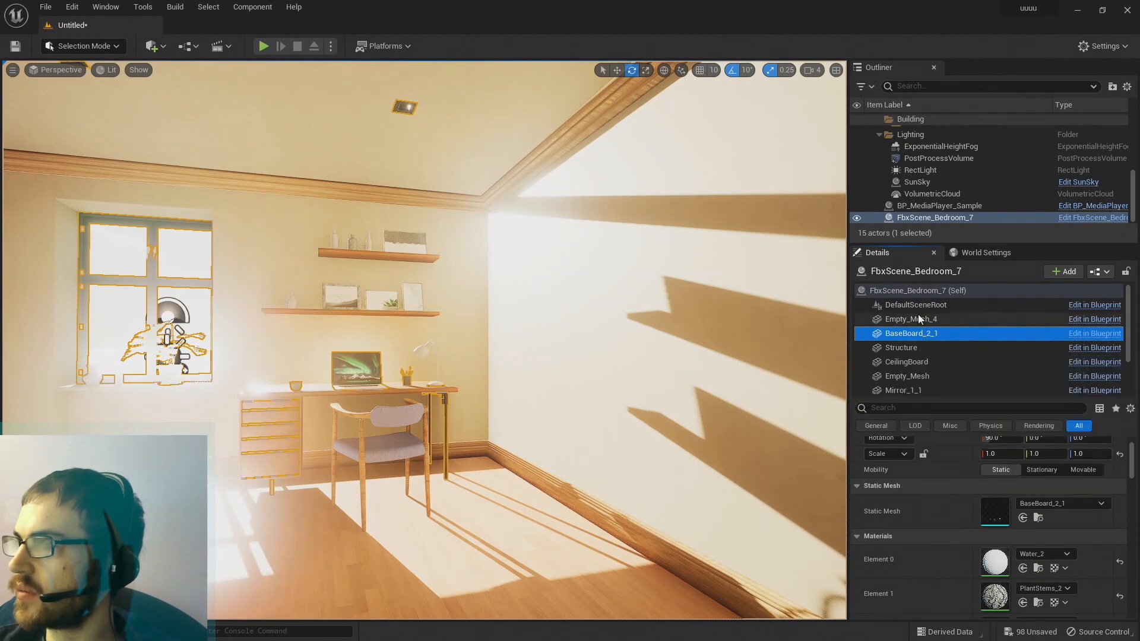
click(919, 320)
click(917, 332)
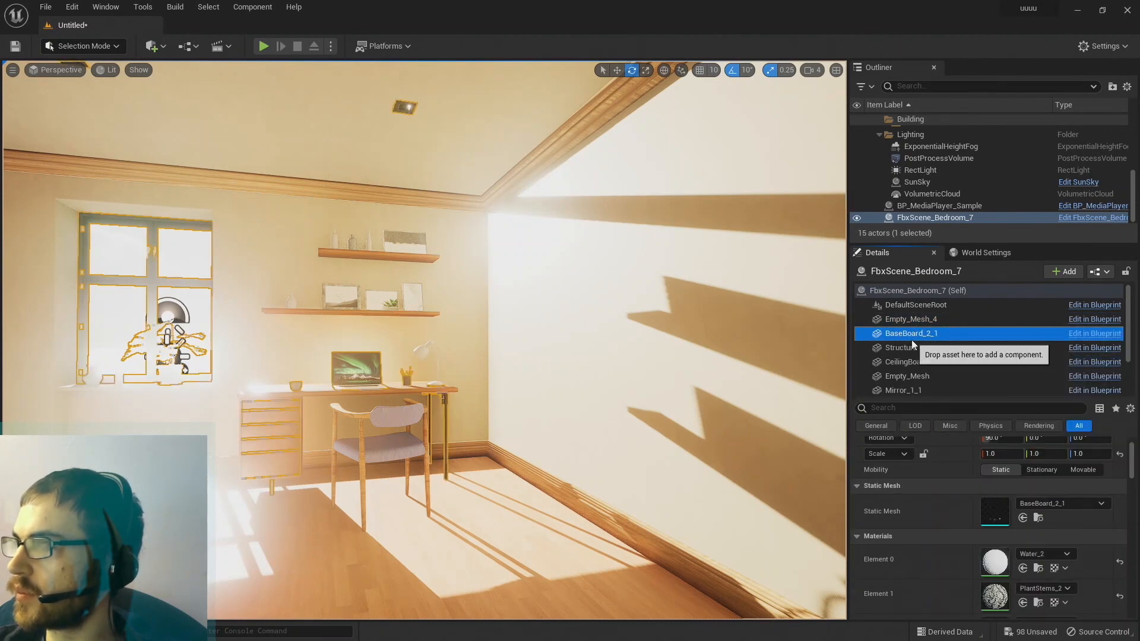
scroll(1009, 561, down, 5)
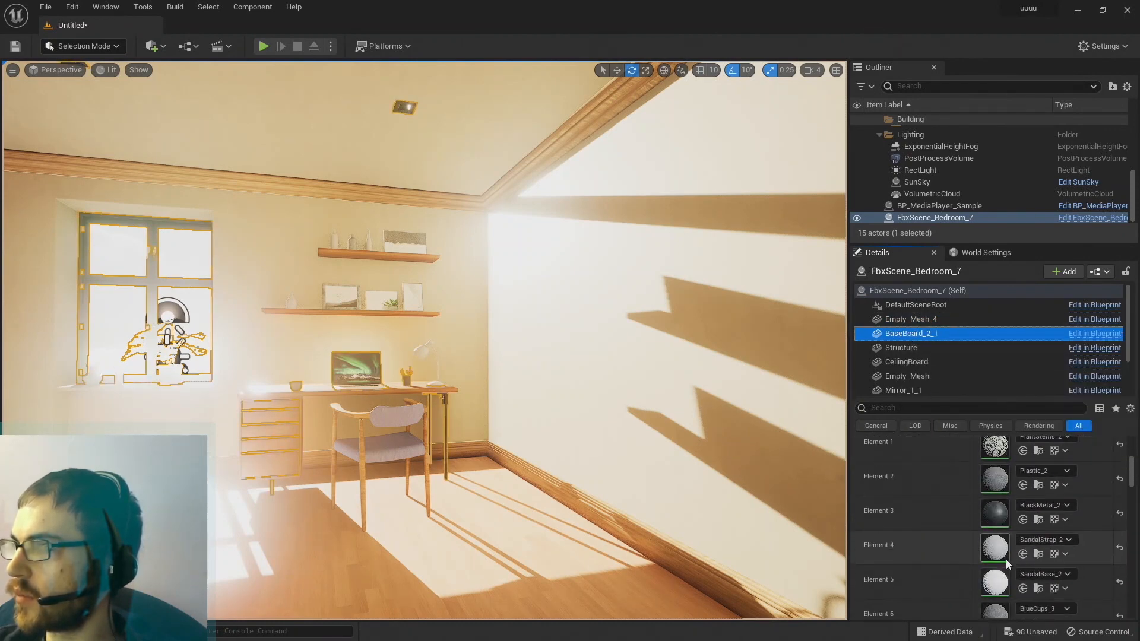
click(891, 345)
scroll(944, 503, up, 3)
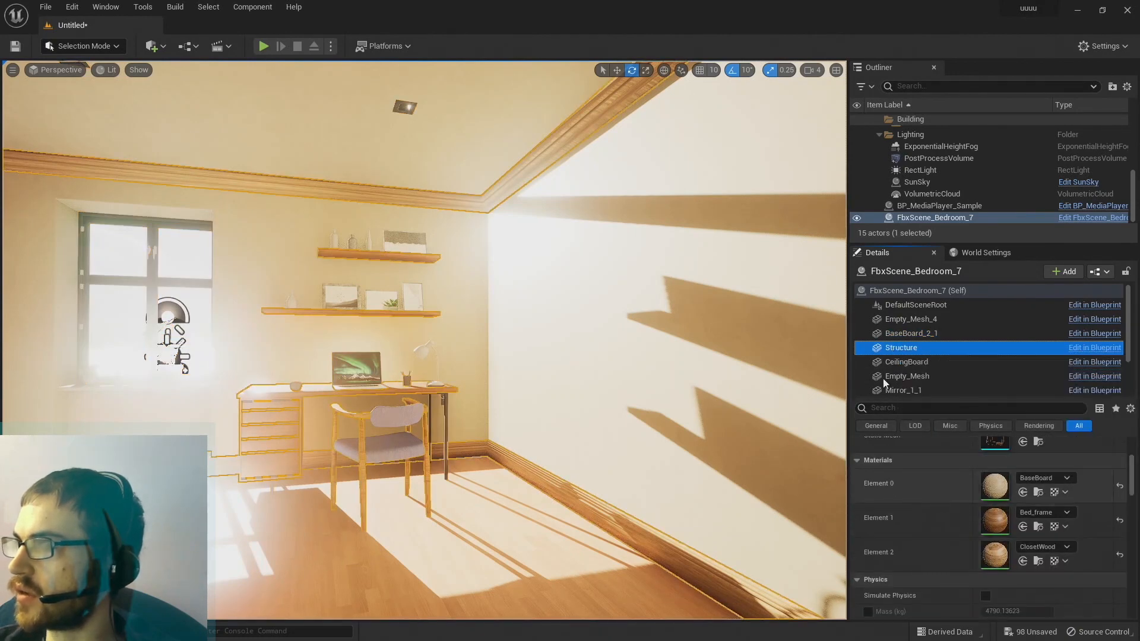
click(898, 363)
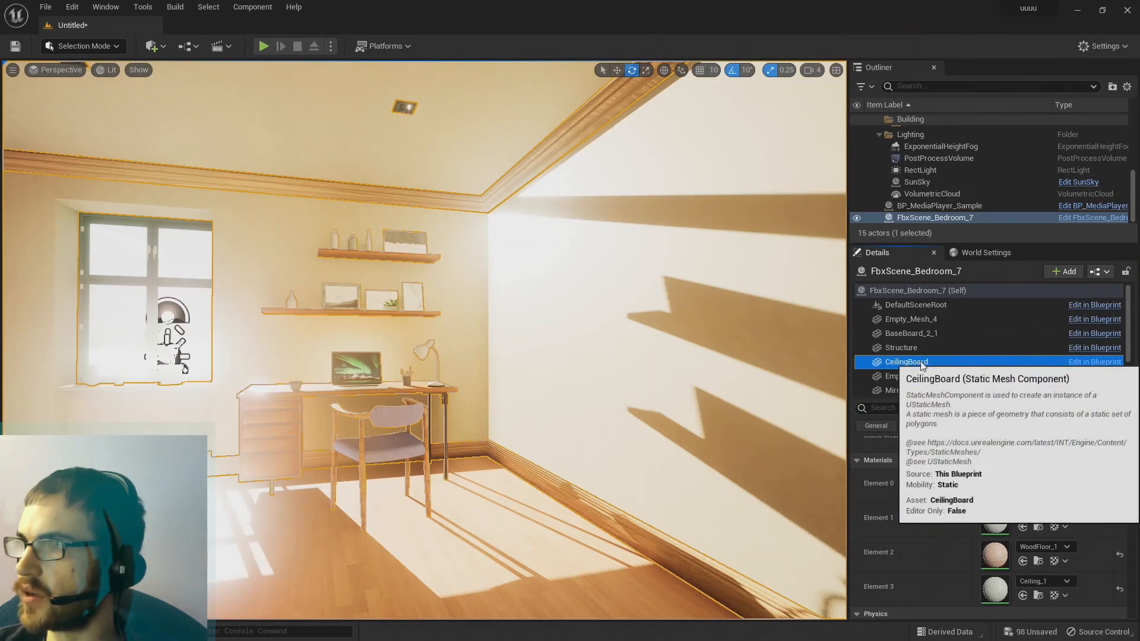
double_click(997, 524)
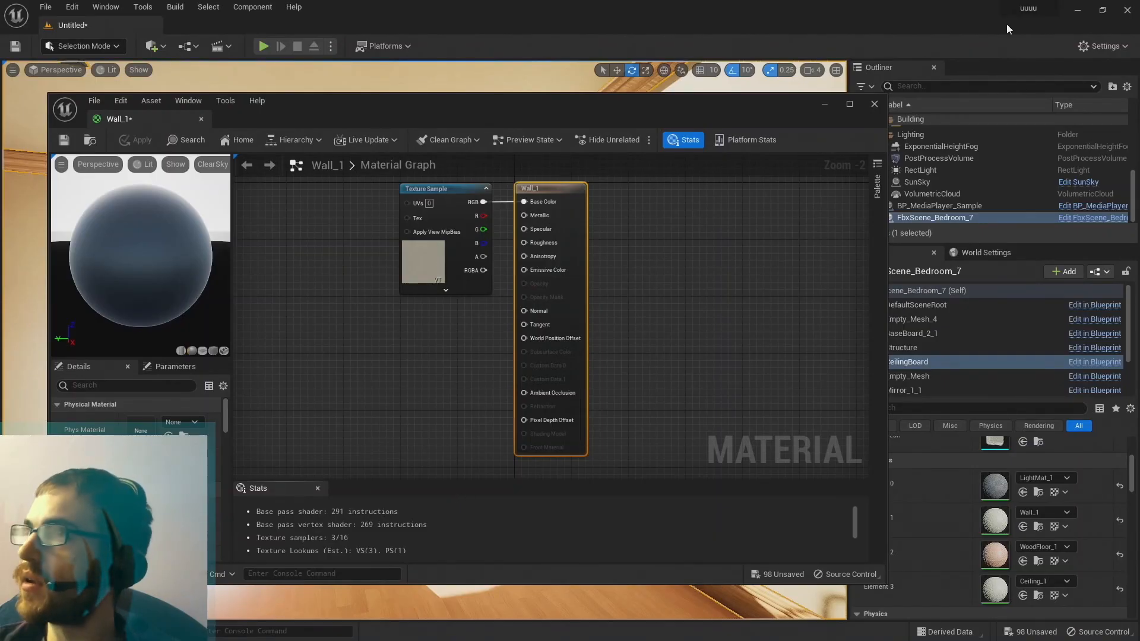
Switch to File Explorer and open the bedroom's normal_rough texture folder over the material editor.
click(1101, 12)
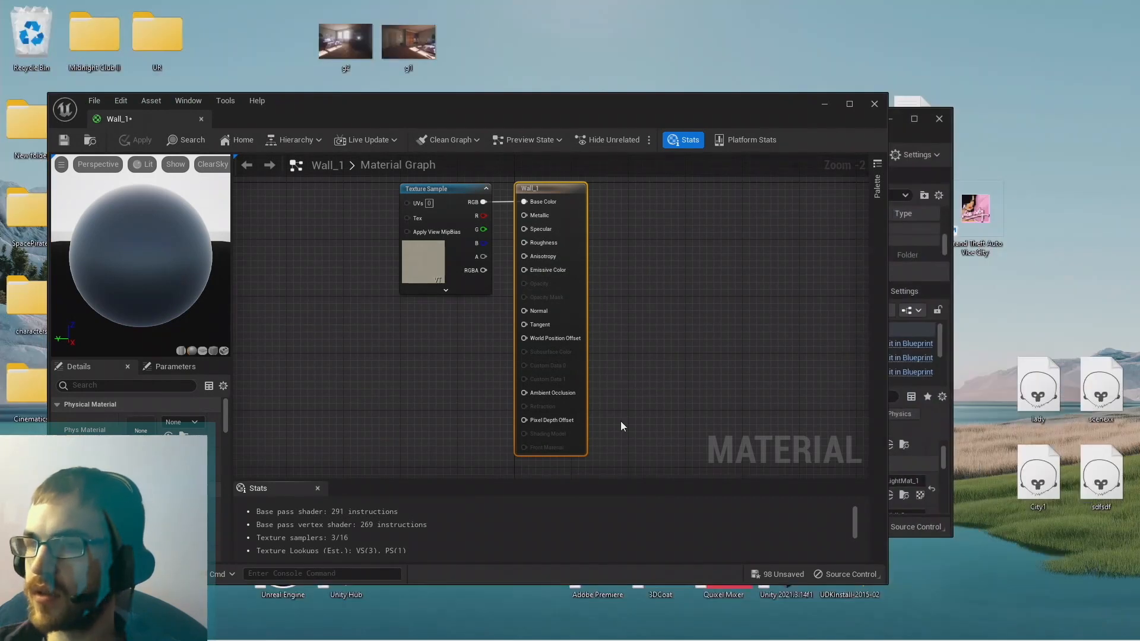
mouse_move(533, 636)
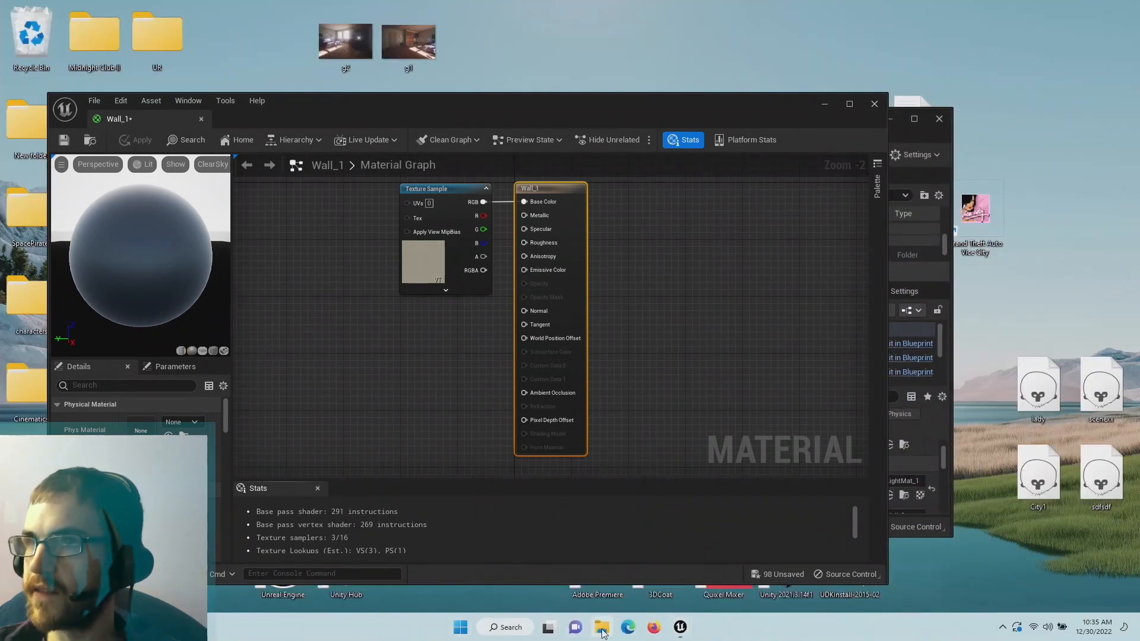
click(602, 628)
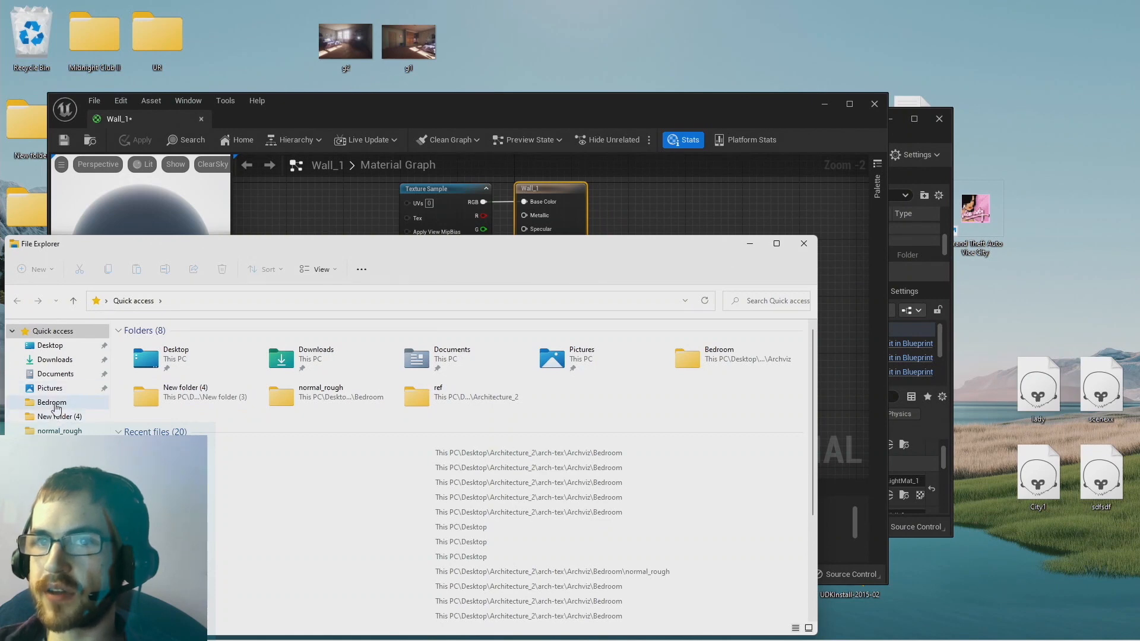
click(59, 430)
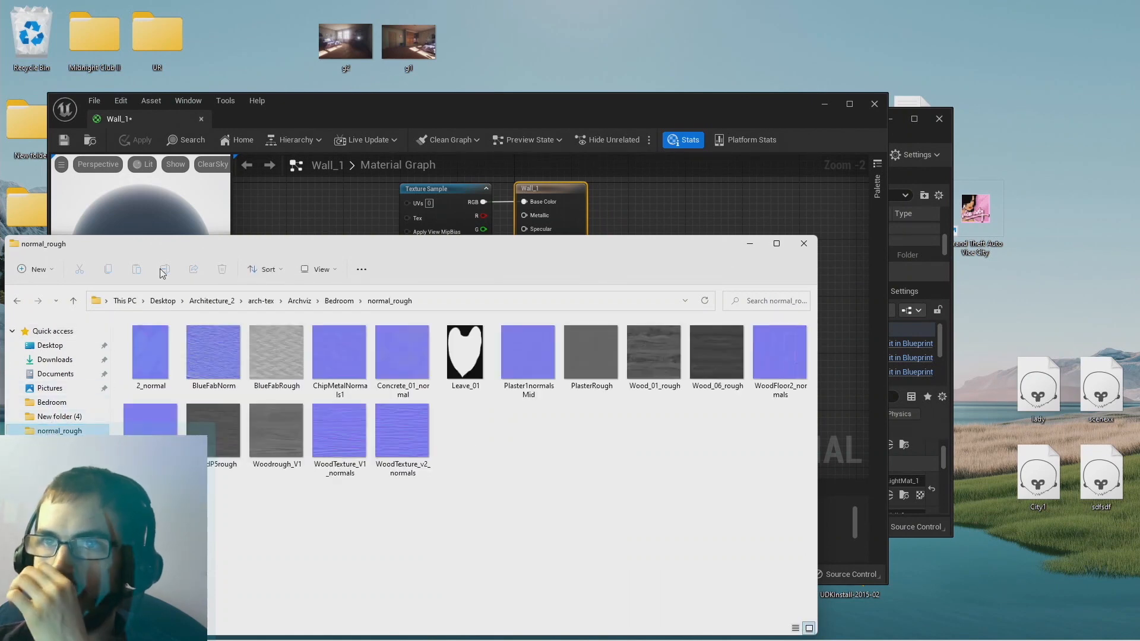
drag(169, 253, 233, 237)
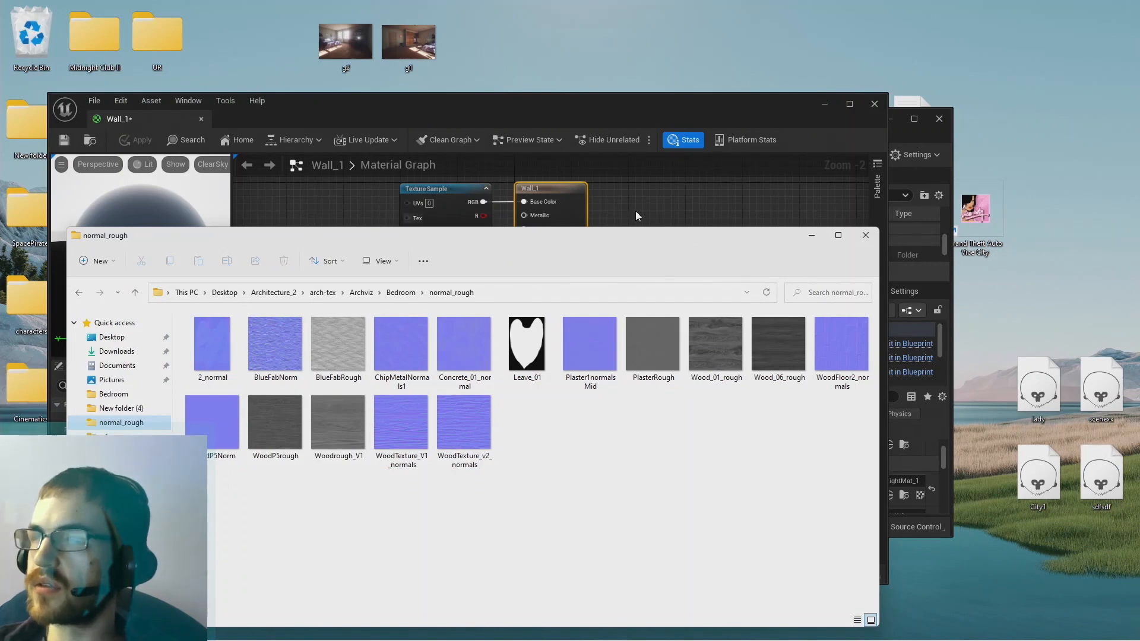
Maximize the Wall_1 material editor and move the material result node farther away from its texture sample.
click(849, 107)
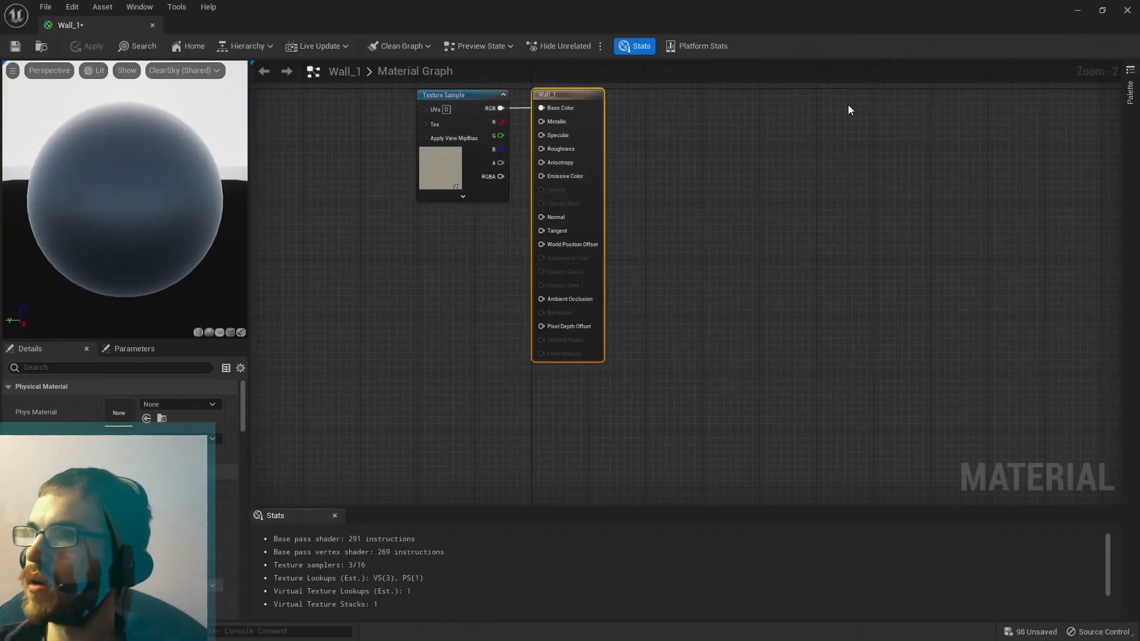
right_drag(402, 265, 435, 334)
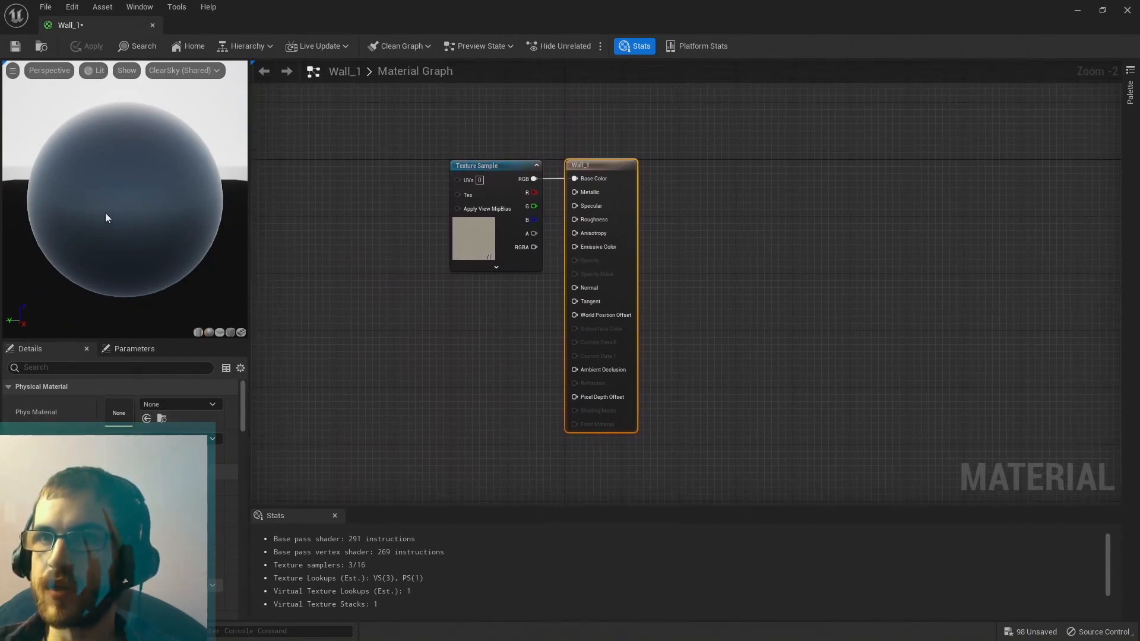
drag(105, 218, 172, 220)
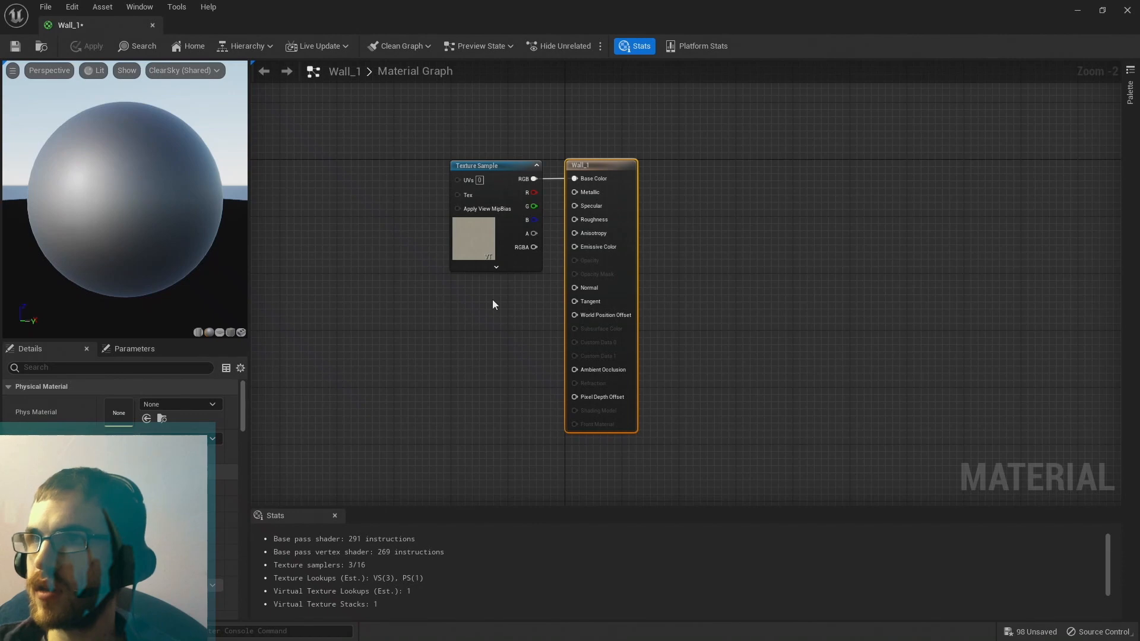
drag(590, 160, 689, 168)
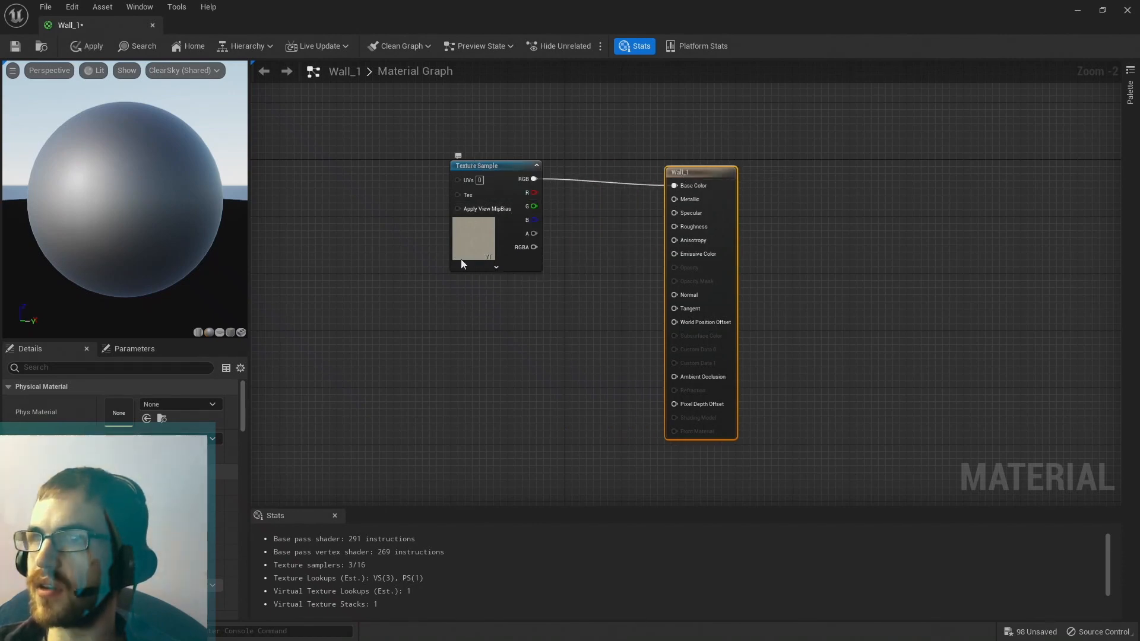
Import the Plaster1normalsMid texture from the normal_rough folder into the Building content folder and accept it as a normal map.
key(alt+Tab)
drag(443, 241, 551, 125)
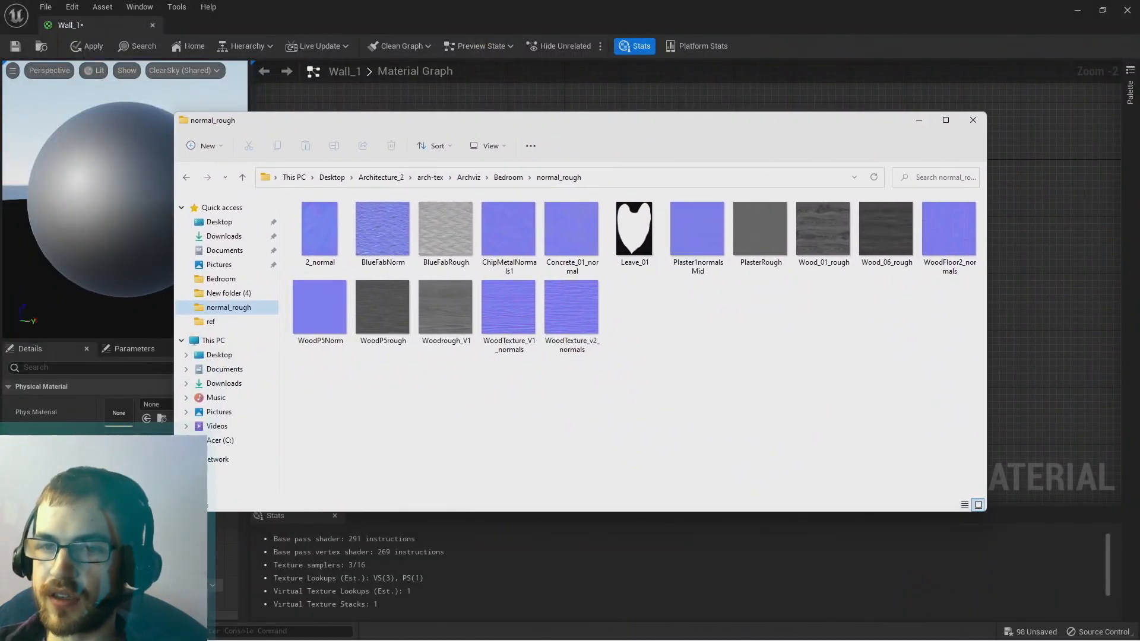
click(45, 631)
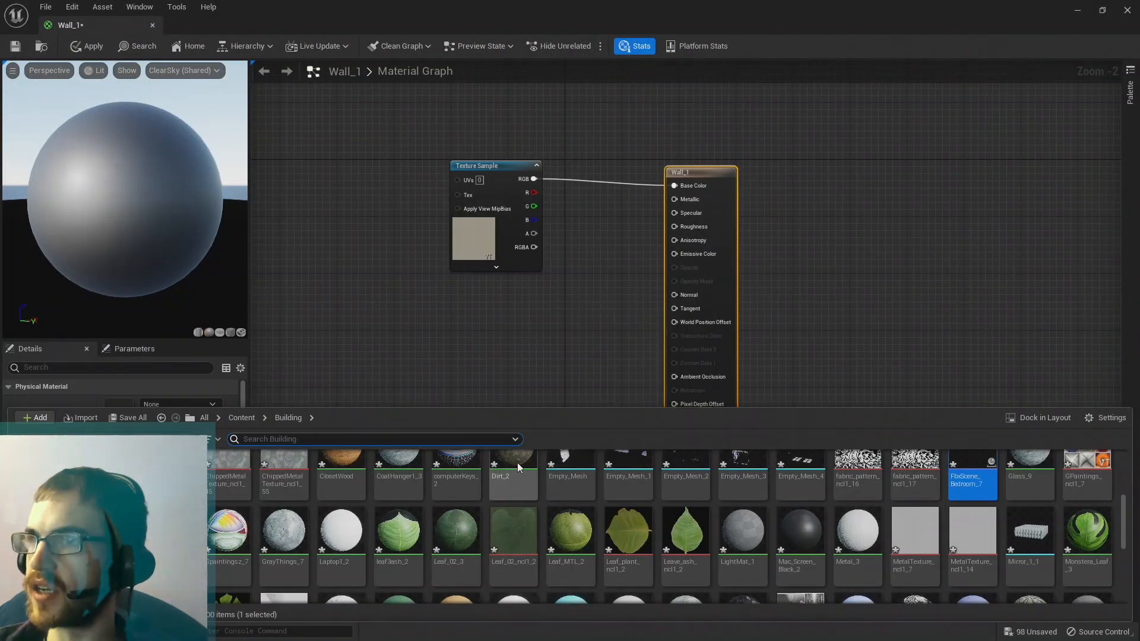
key(alt+Tab)
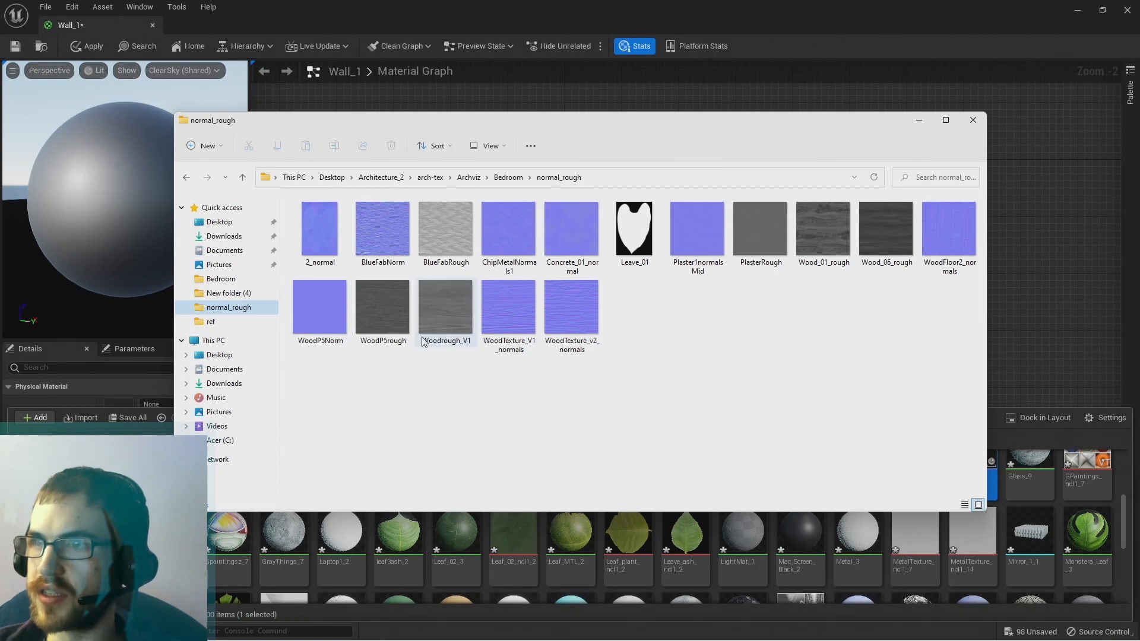
drag(530, 126, 430, 77)
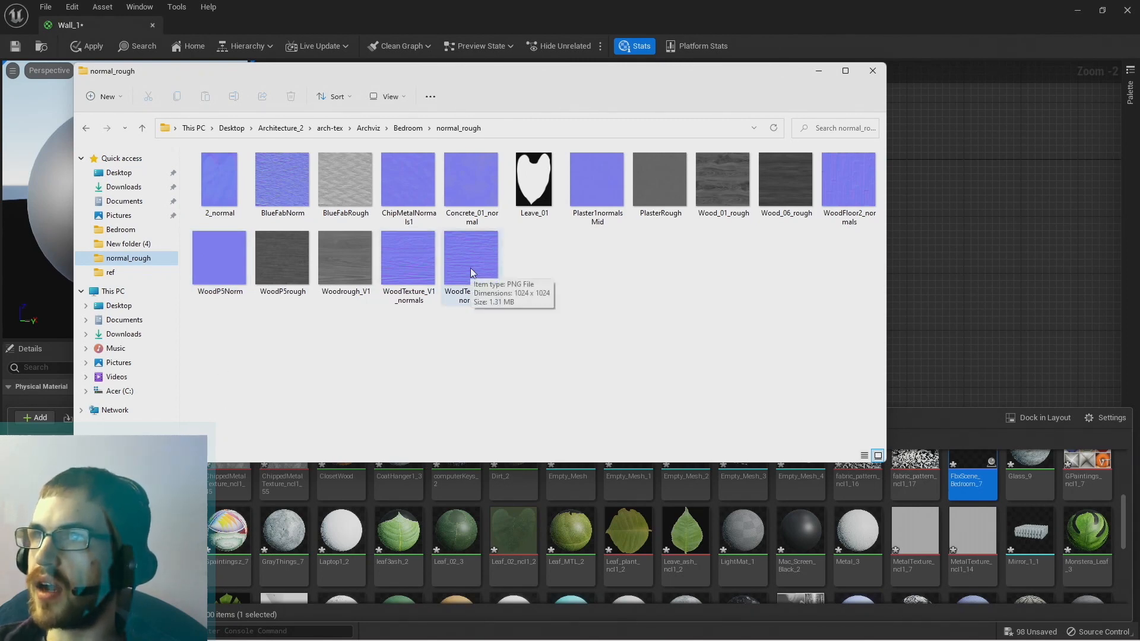
drag(589, 184, 828, 540)
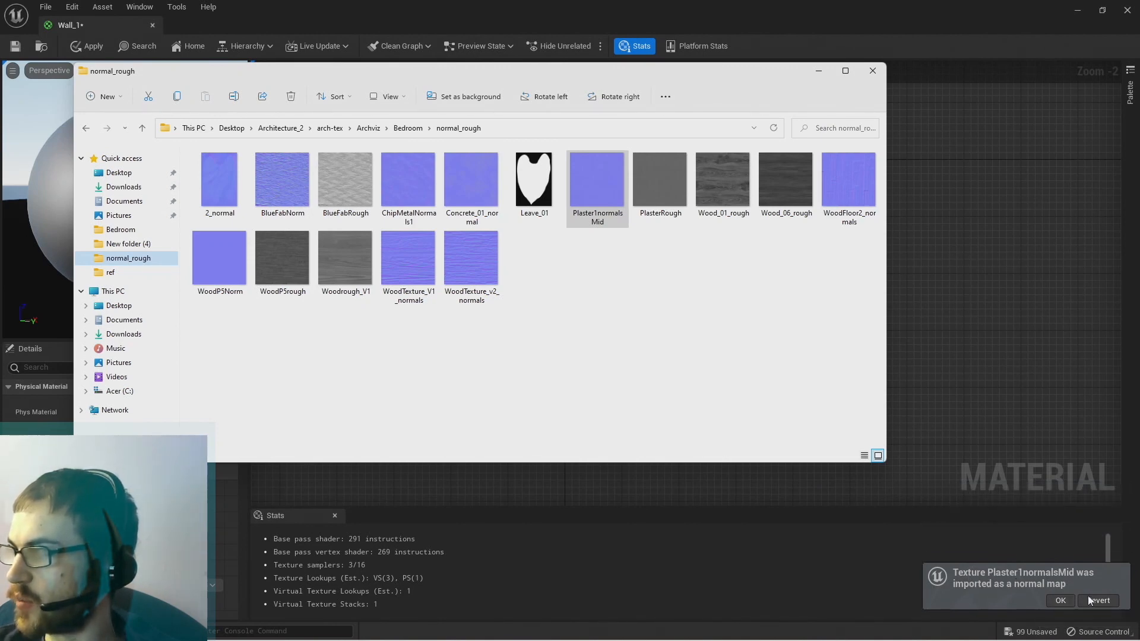
click(1060, 600)
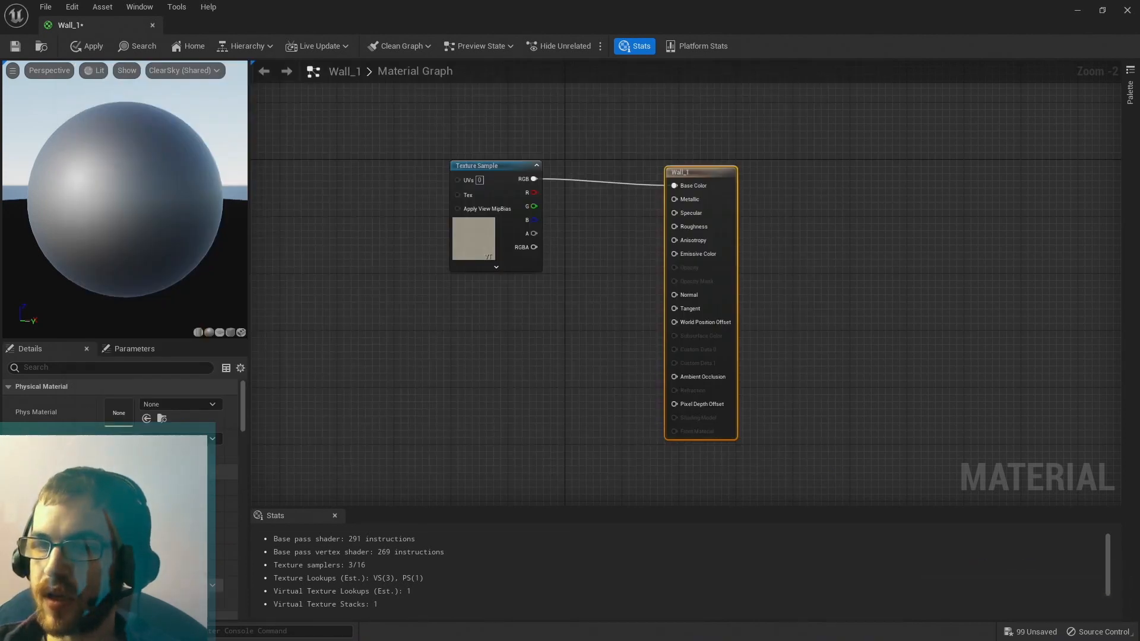
Add the Plaster1normalsMid texture to the Wall_1 graph and connect its RGB output to the Normal input.
click(60, 631)
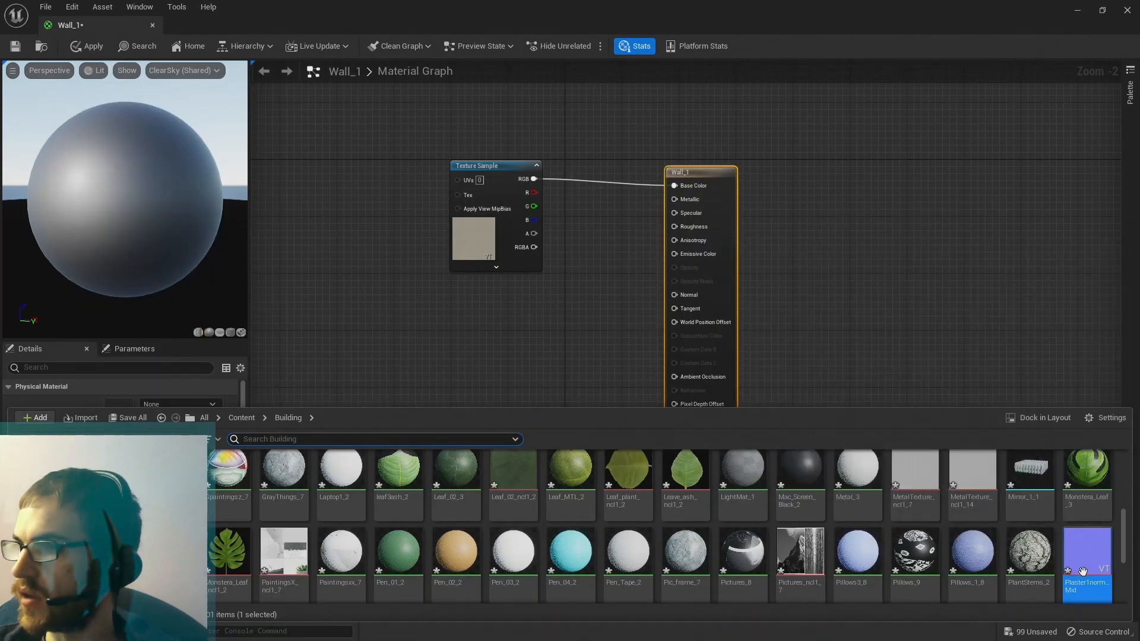
drag(1079, 558, 675, 297)
drag(98, 193, 236, 199)
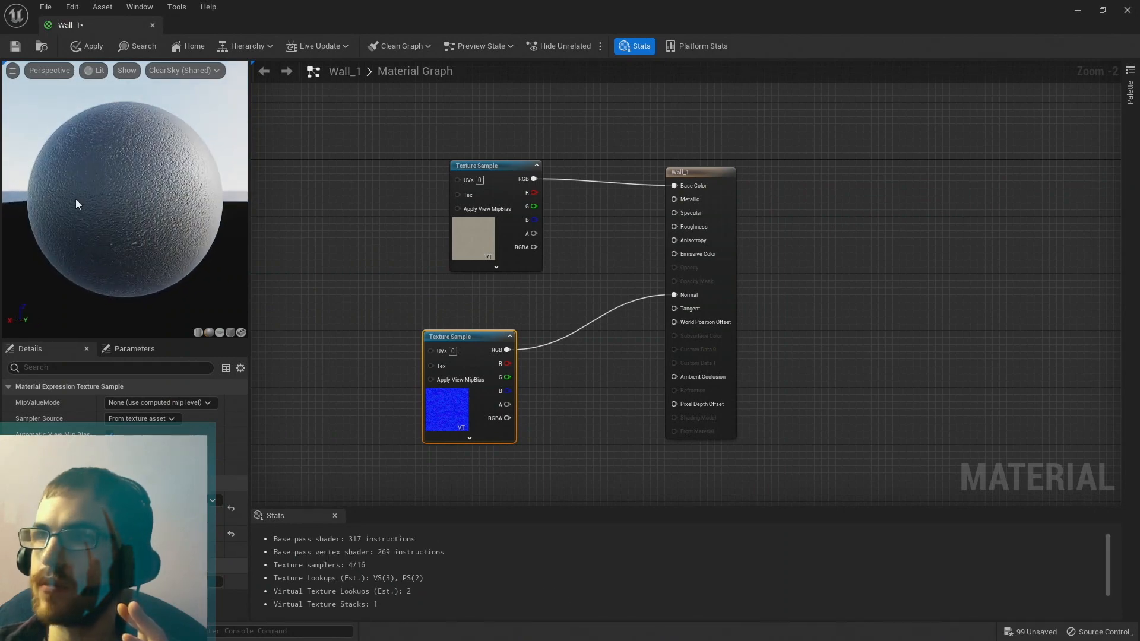
Move the result node and the base colour texture sample apart to make room between them.
drag(725, 180, 778, 173)
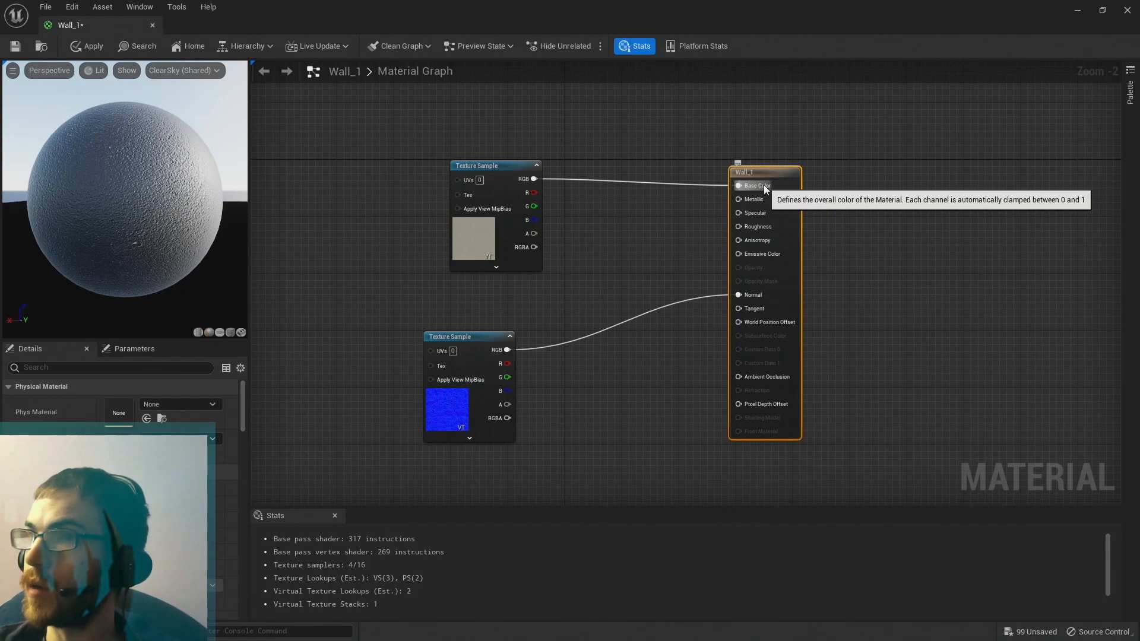
drag(495, 166, 446, 145)
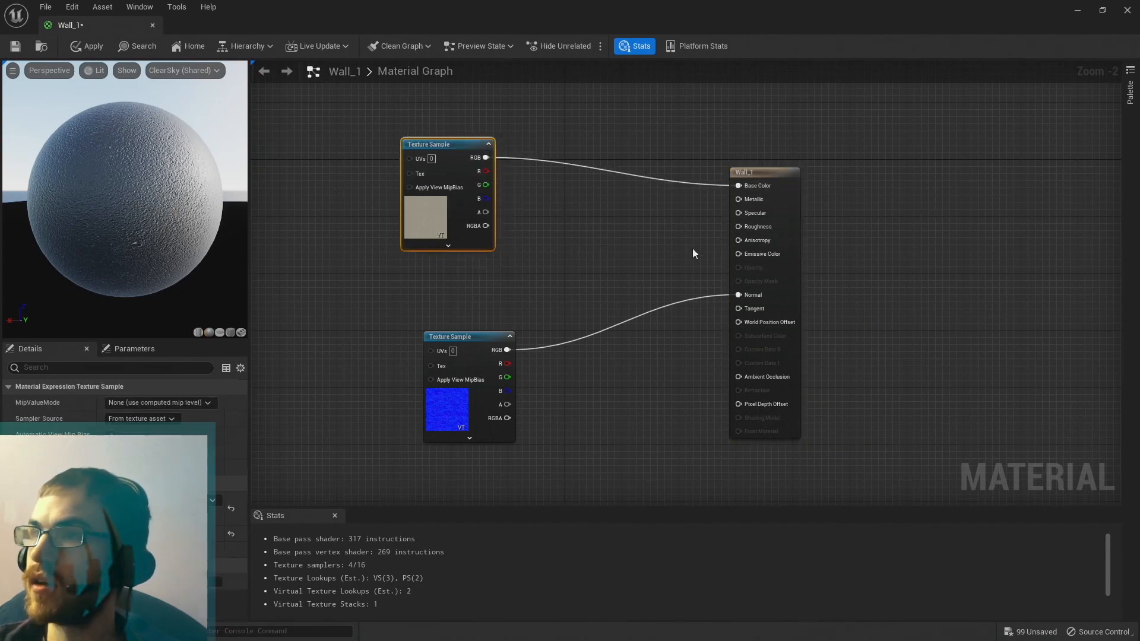
click(603, 266)
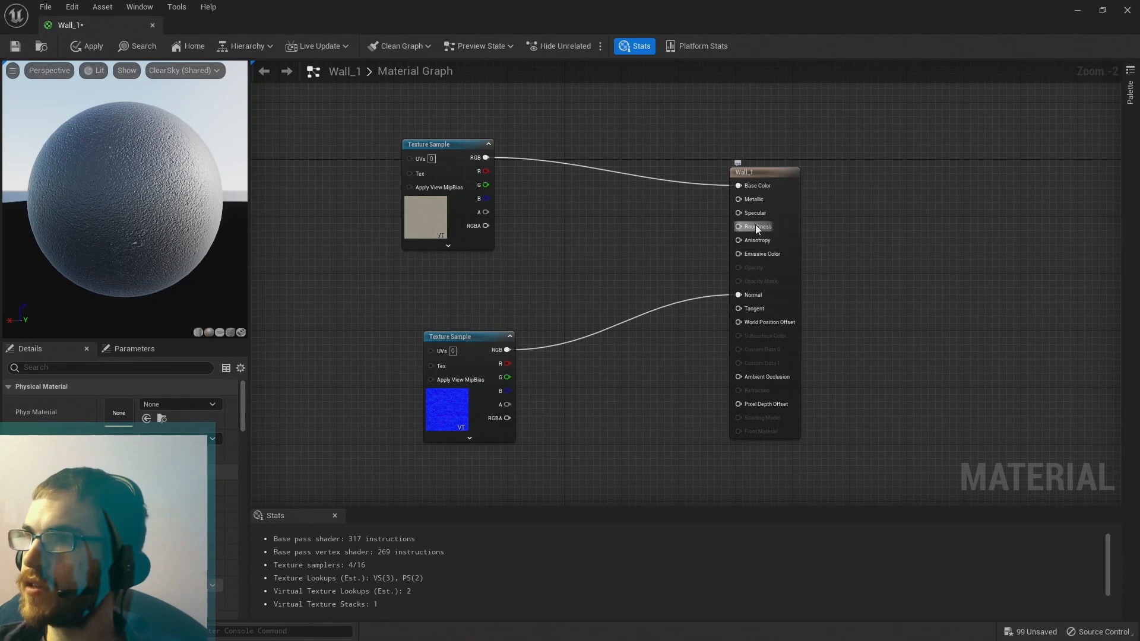
Promote the Roughness and Metallic inputs of Wall_1 to parameters and place both nodes between the texture samples and the result node.
right_drag(755, 225, 754, 225)
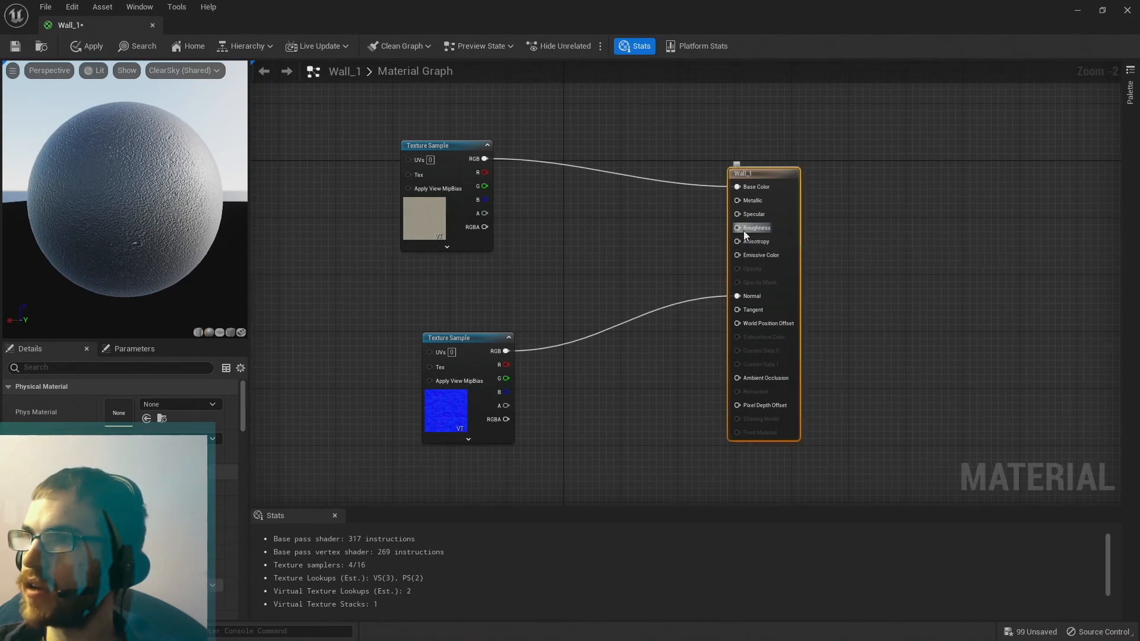
click(775, 257)
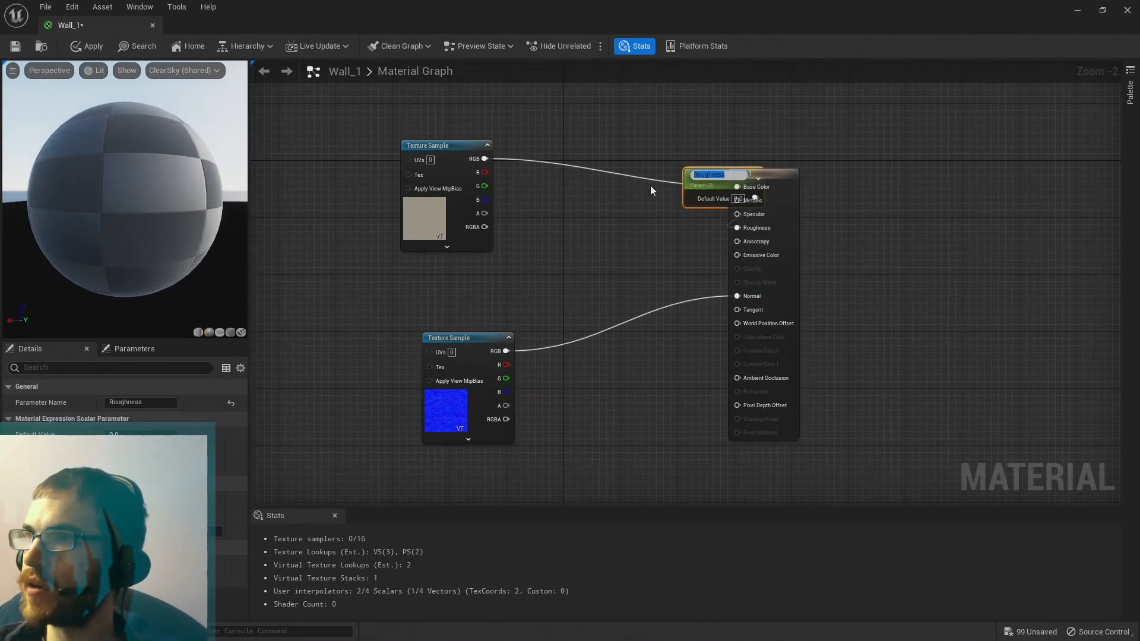
drag(687, 172, 575, 215)
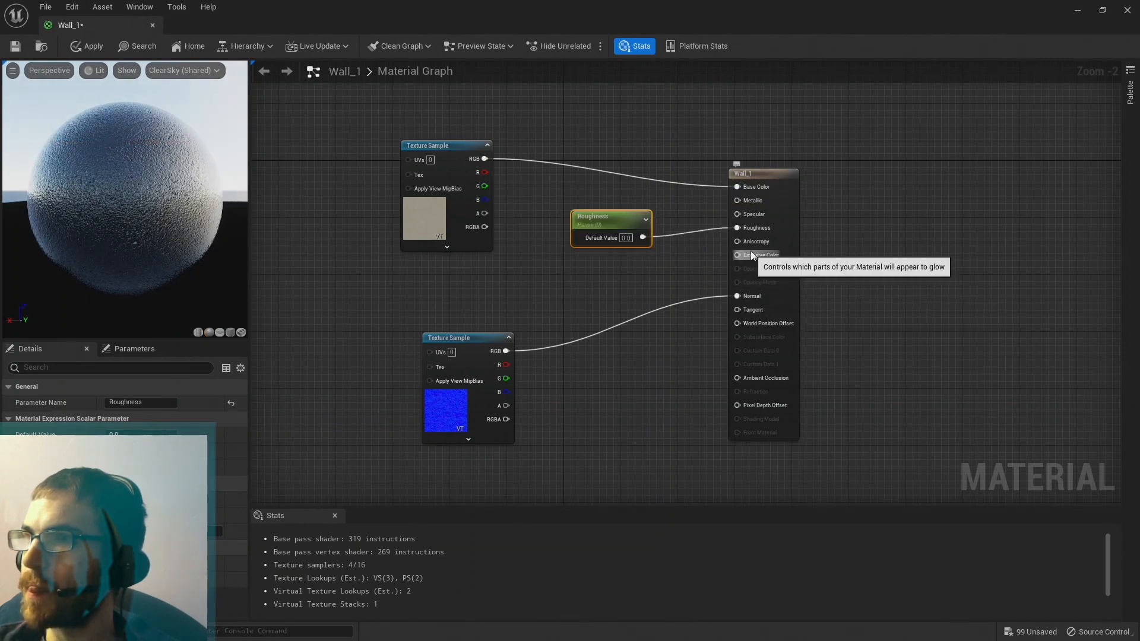
right_click(755, 201)
click(787, 224)
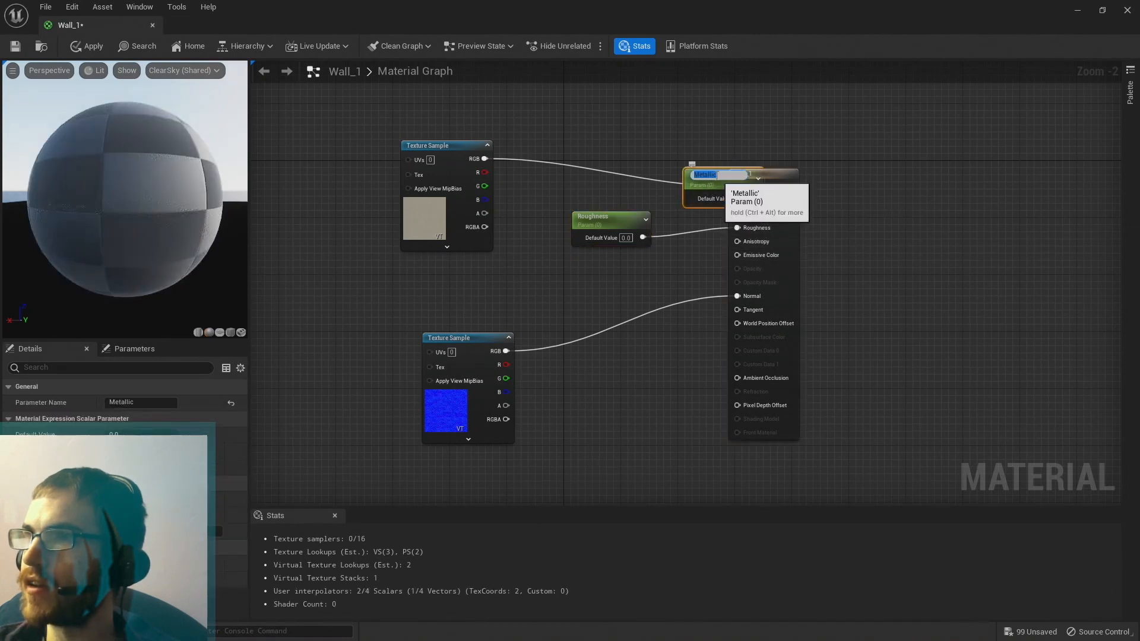
drag(687, 181, 574, 138)
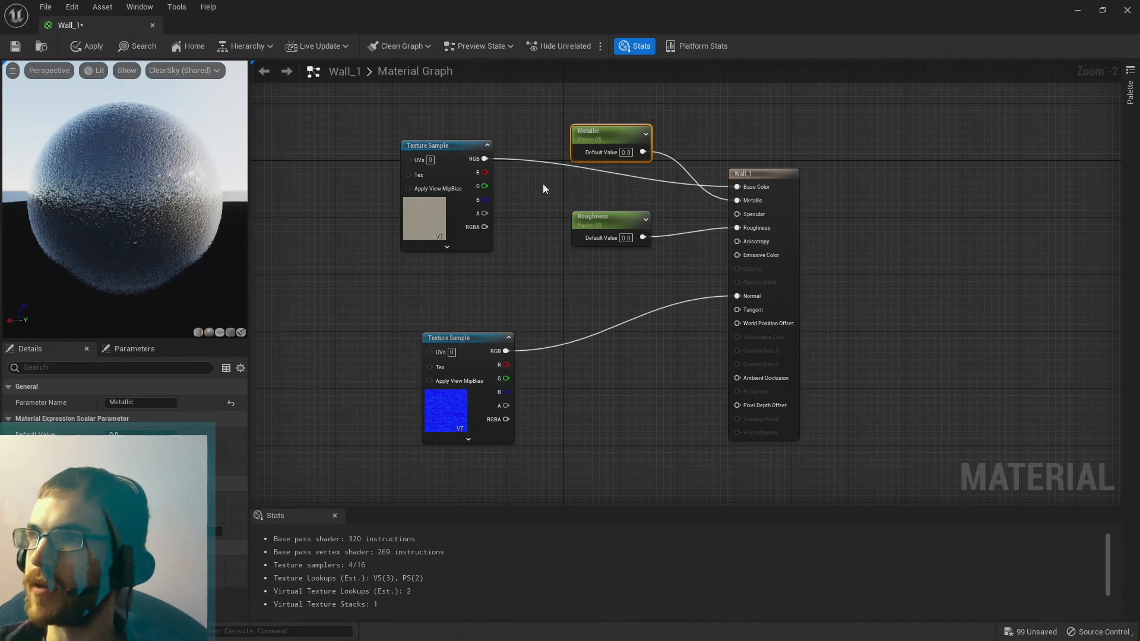
Set the Wall_1 material's Metallic parameter to 0.3 and Roughness to 0.7, checking the surface on the preview sphere.
drag(102, 249, 134, 254)
click(122, 349)
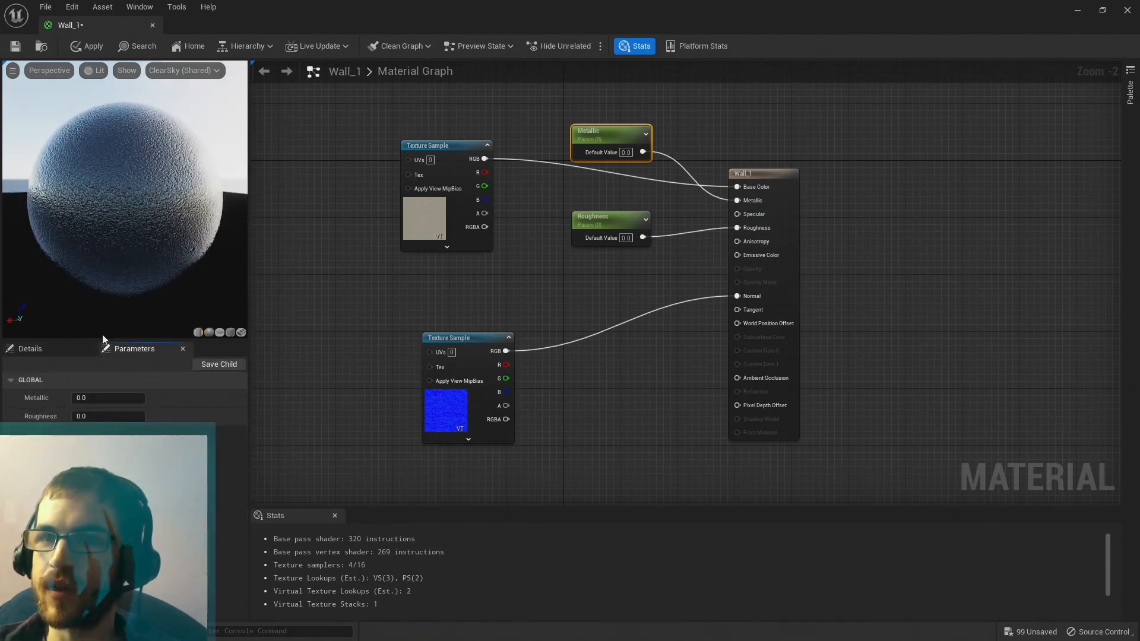
click(97, 396)
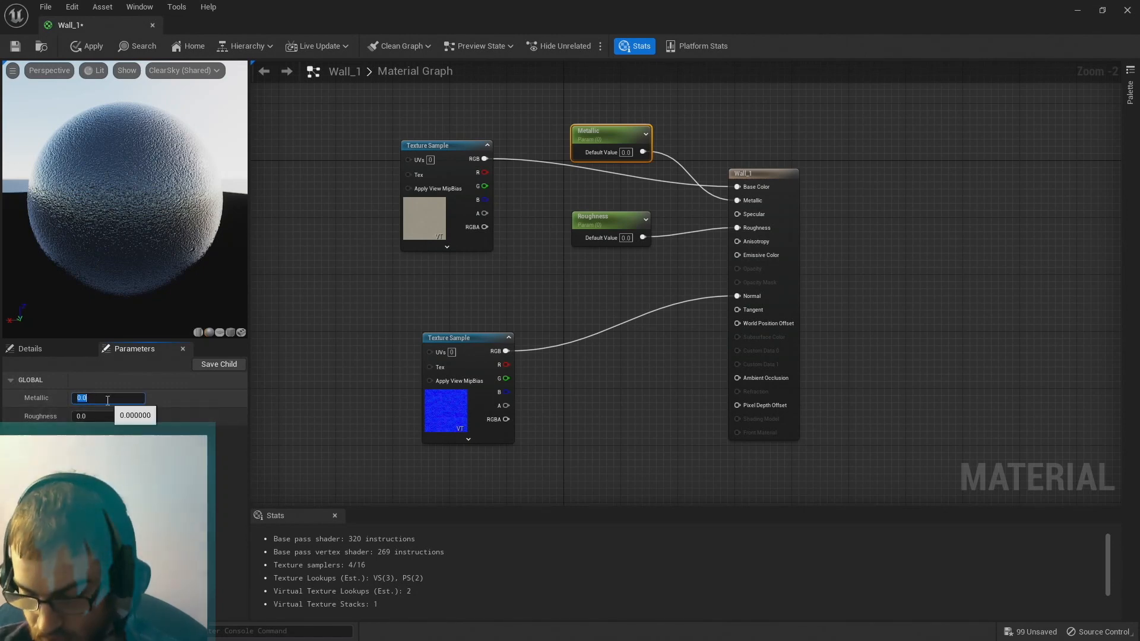
key(BackSpace)
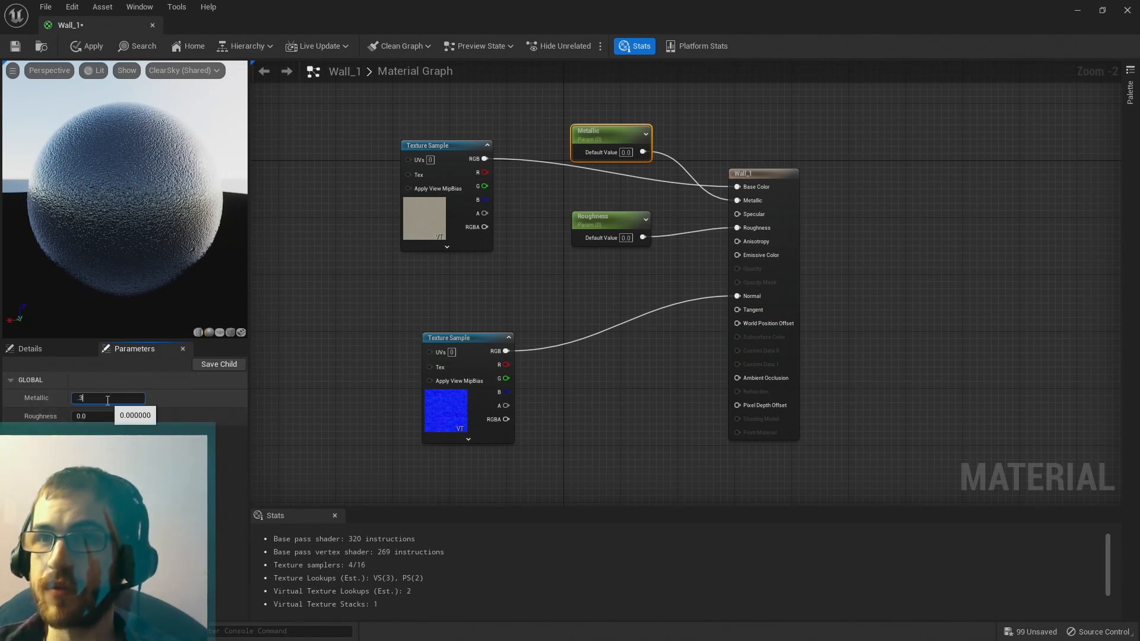
text(.3)
key(Return)
click(96, 415)
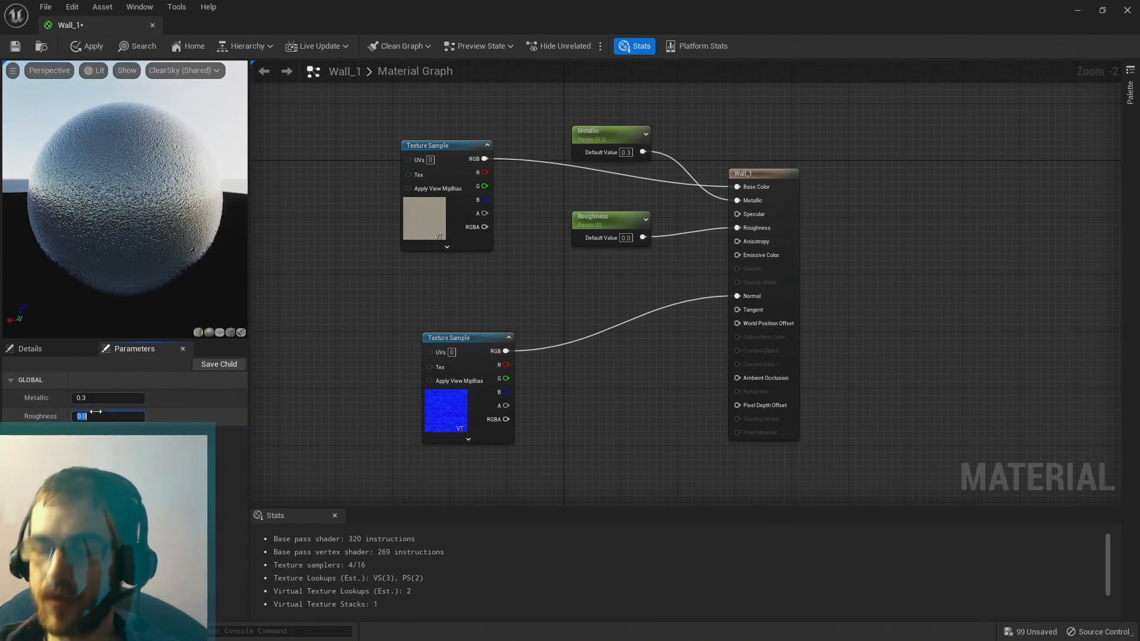
text(.7)
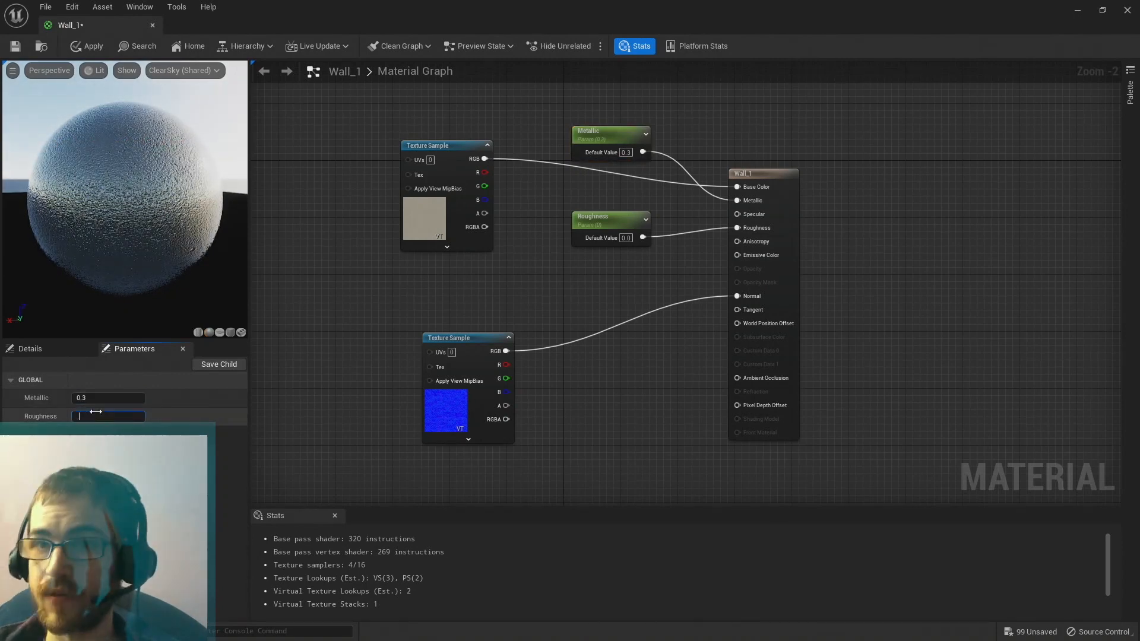
key(Return)
drag(124, 199, 196, 220)
drag(50, 191, 87, 234)
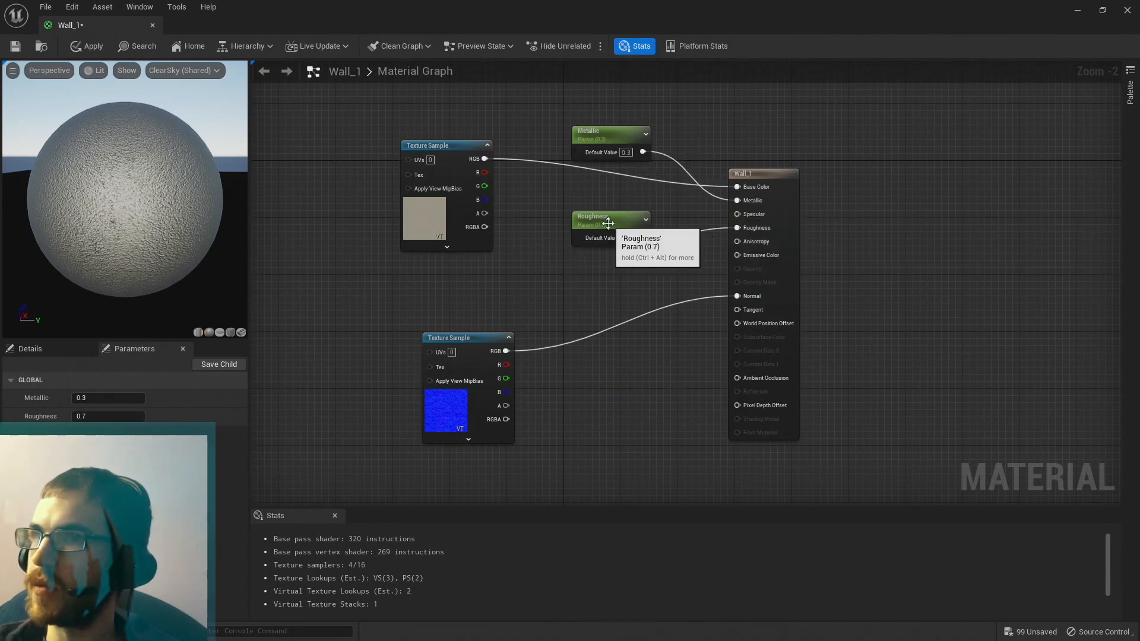
Close the Wall_1 material, applying its changes to the original, and maximize the level editor.
click(1127, 11)
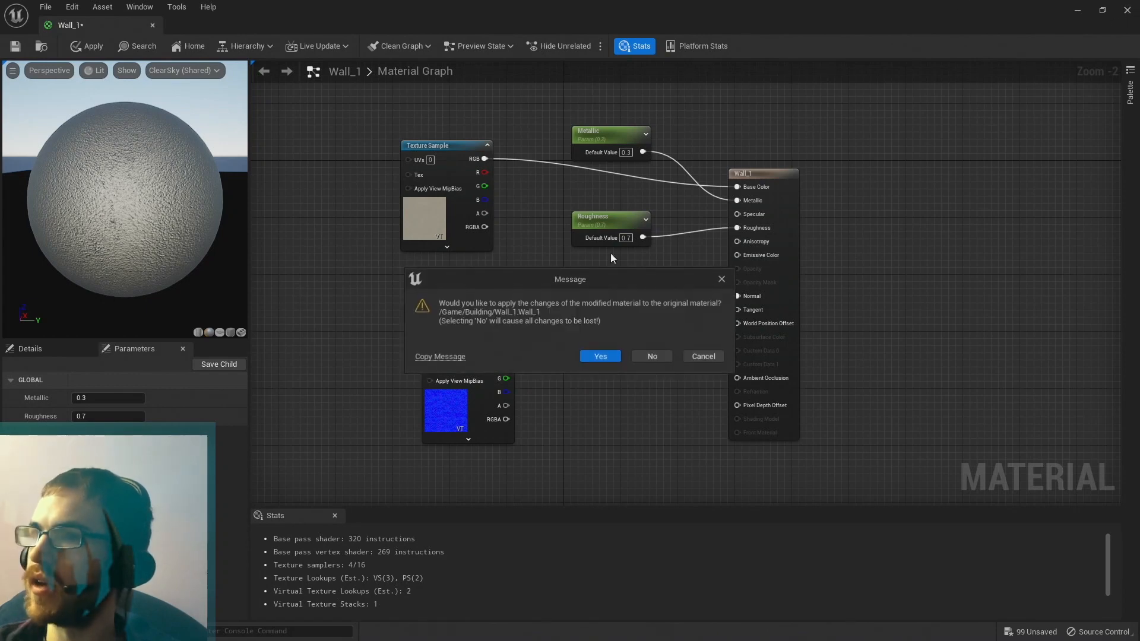
click(597, 358)
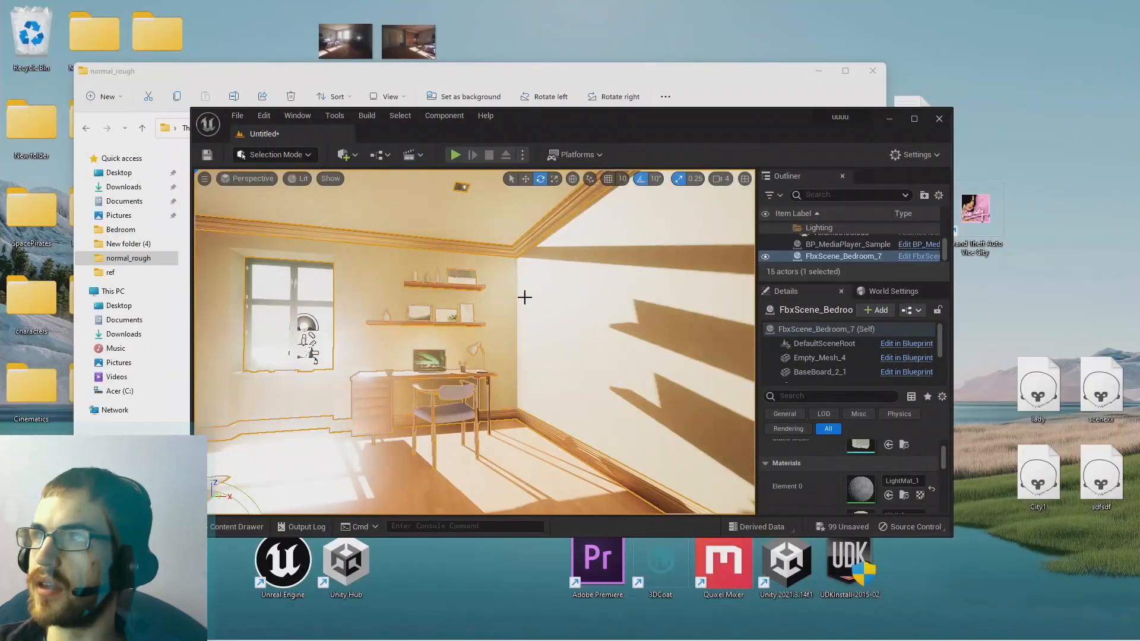
click(912, 119)
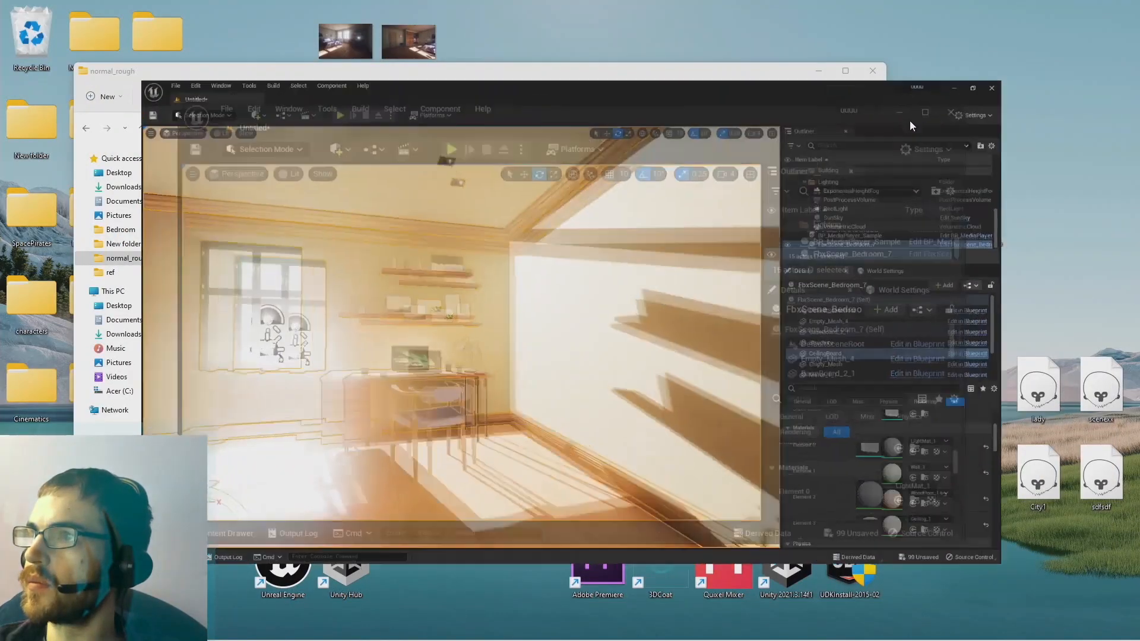
Lower the camera speed to 1 and examine the plastered walls and sunlight from inside and outside the bedroom.
right_drag(535, 334, 554, 317)
key(w)
key(s)
click(811, 71)
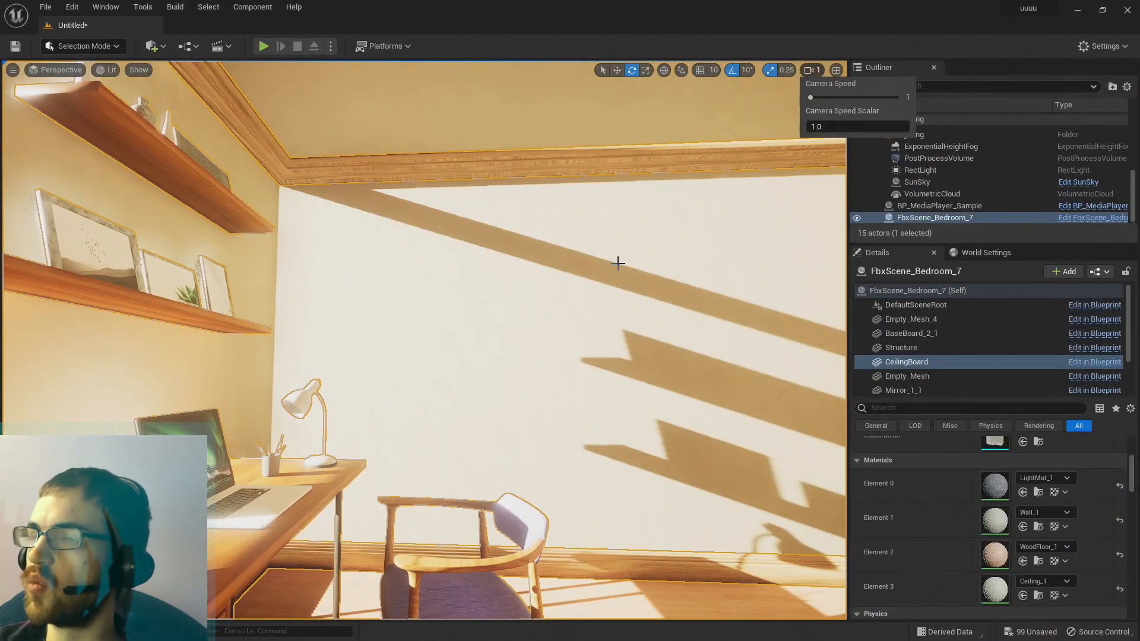
right_drag(618, 263, 748, 287)
key(d)
key(w)
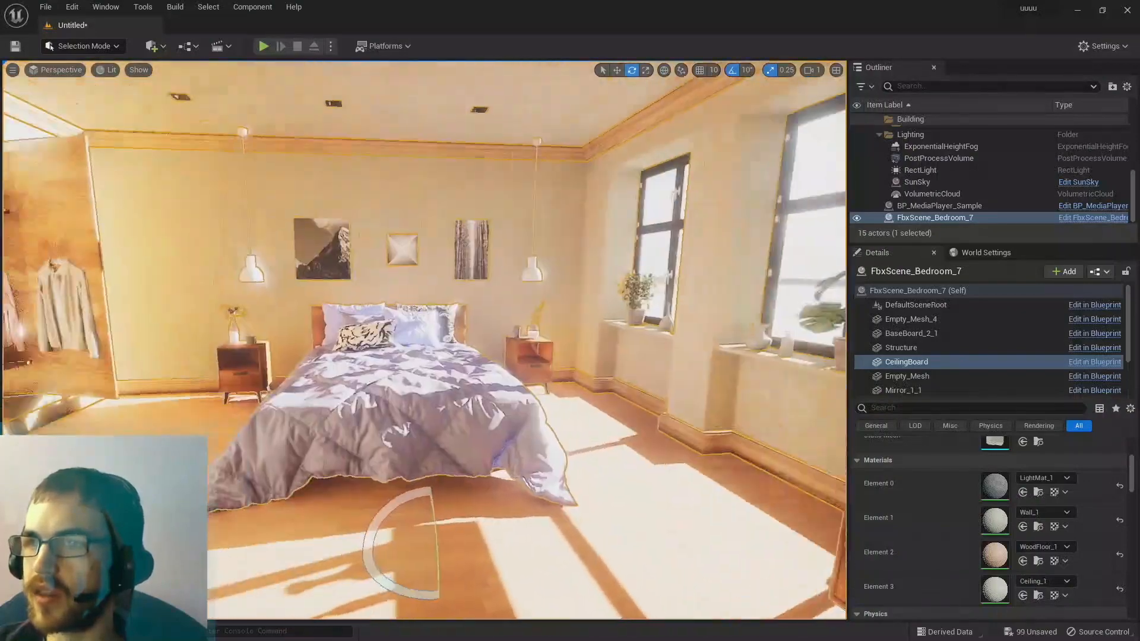
right_drag(534, 297, 558, 294)
key(w)
key(w)
key(w)
key(s)
key(s)
key(s)
key(w)
key(w)
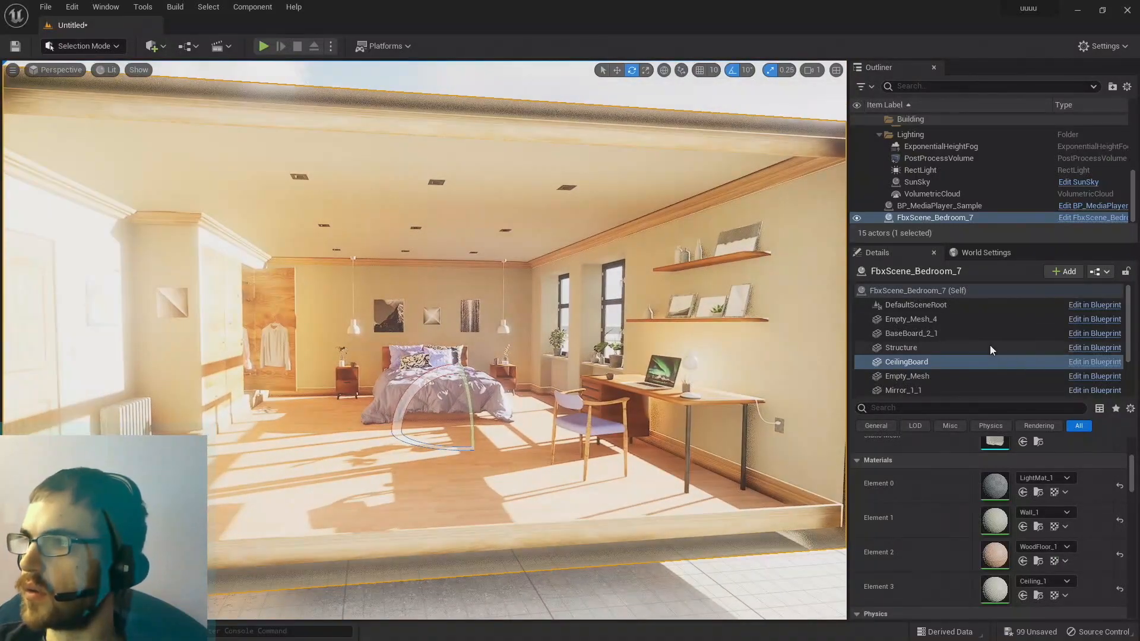
Make the Wall_1 material two-sided and apply the change to the original material.
double_click(1001, 521)
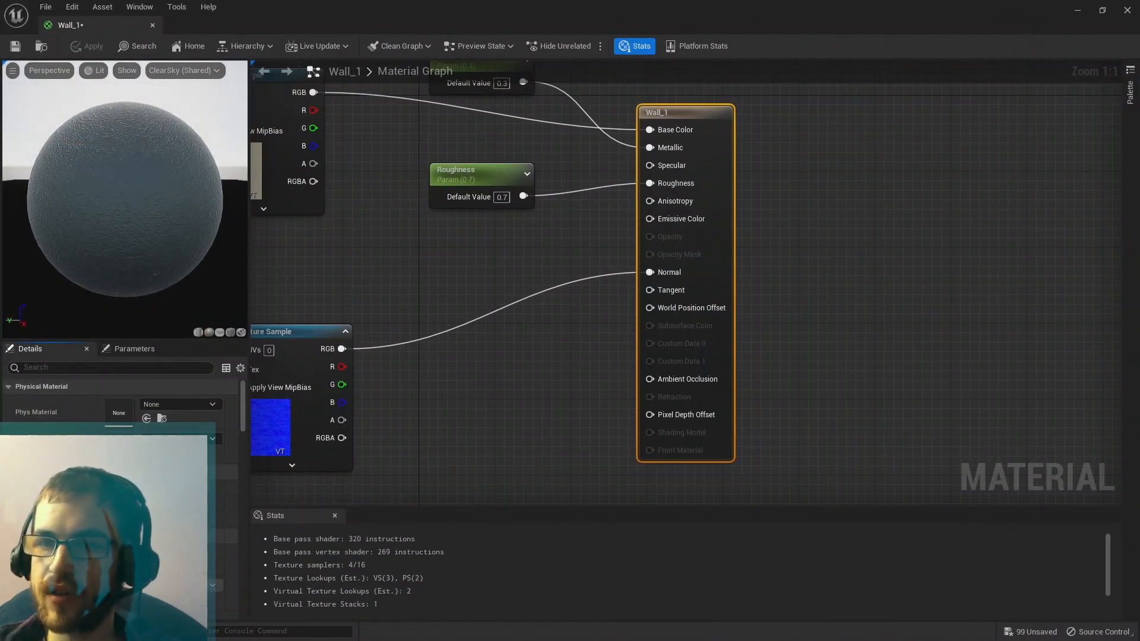
click(109, 536)
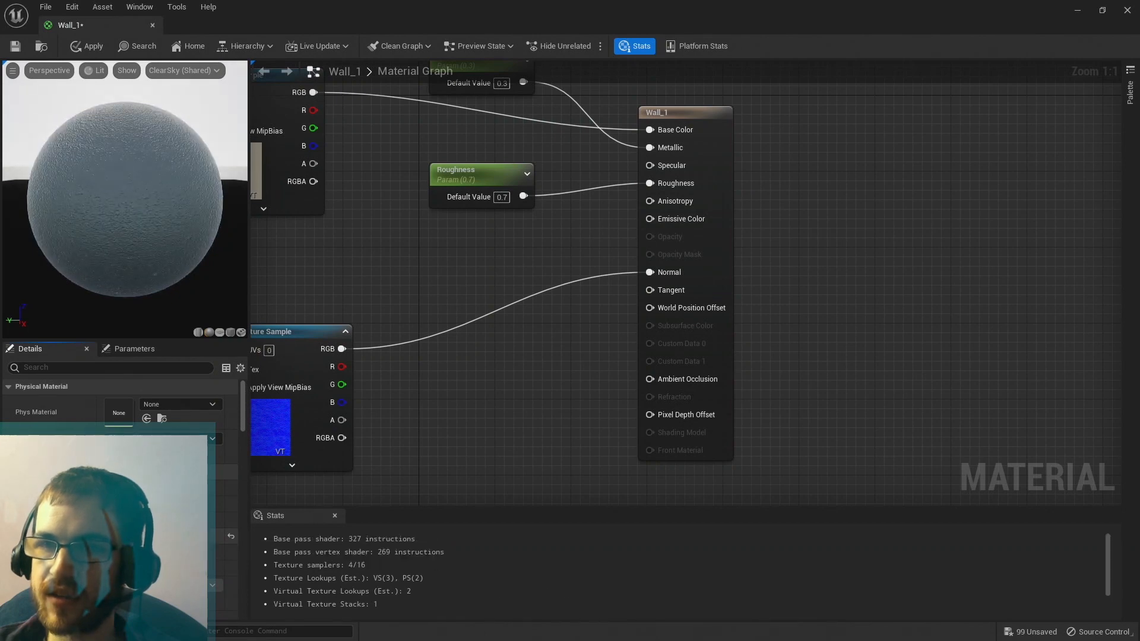
click(1126, 10)
click(600, 357)
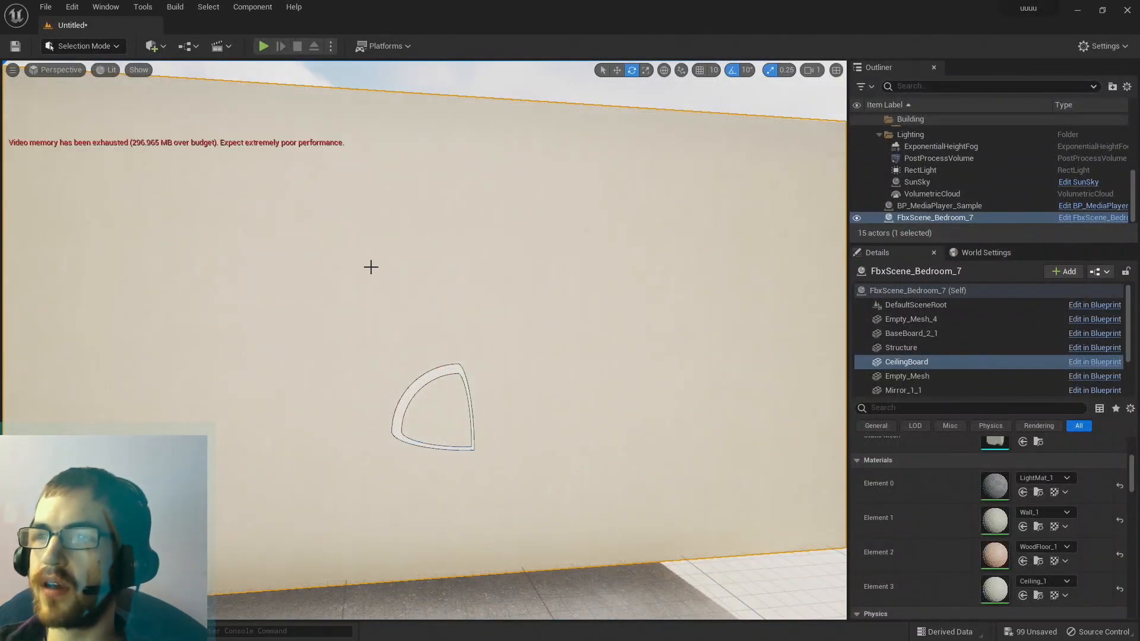
Rotate the SunSky's DirectionalLight so the sunlight falls through the windows across the bed and the floor in front of it.
right_drag(368, 268, 519, 237)
key(w)
key(w)
mouse_move(319, 387)
right_down()
mouse_move(264, 425)
mouse_move(312, 403)
mouse_move(331, 373)
right_up()
key(w)
click(919, 183)
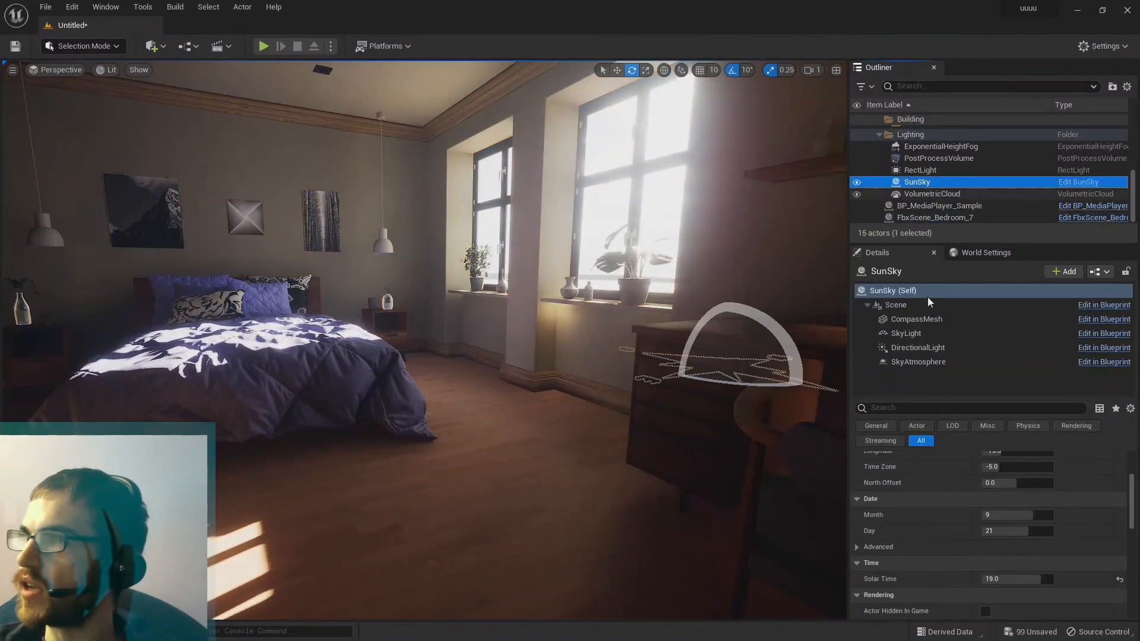
click(921, 348)
right_drag(597, 359, 558, 357)
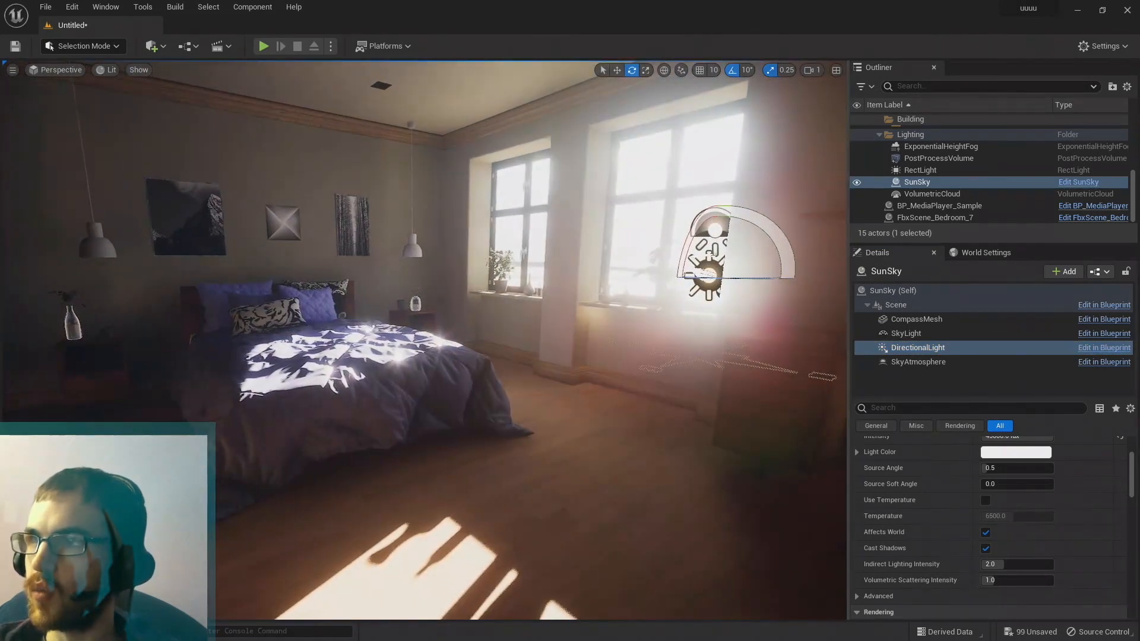
drag(755, 278, 630, 361)
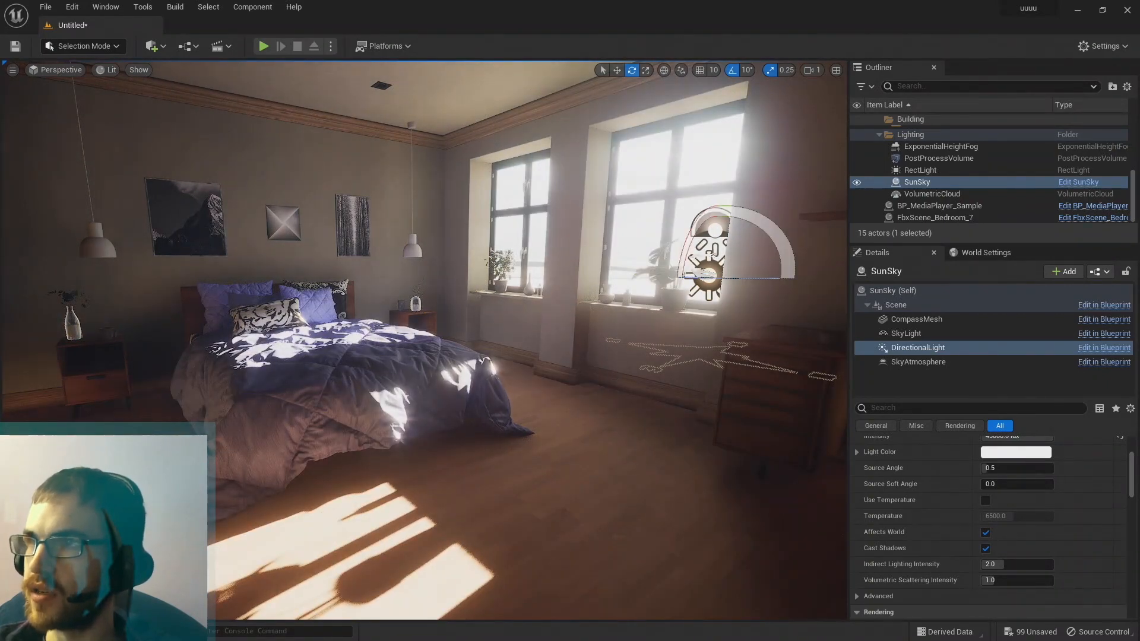
Raise the camera speed to 2 and add a point light to the scene.
right_drag(630, 361, 472, 299)
key(w)
click(813, 70)
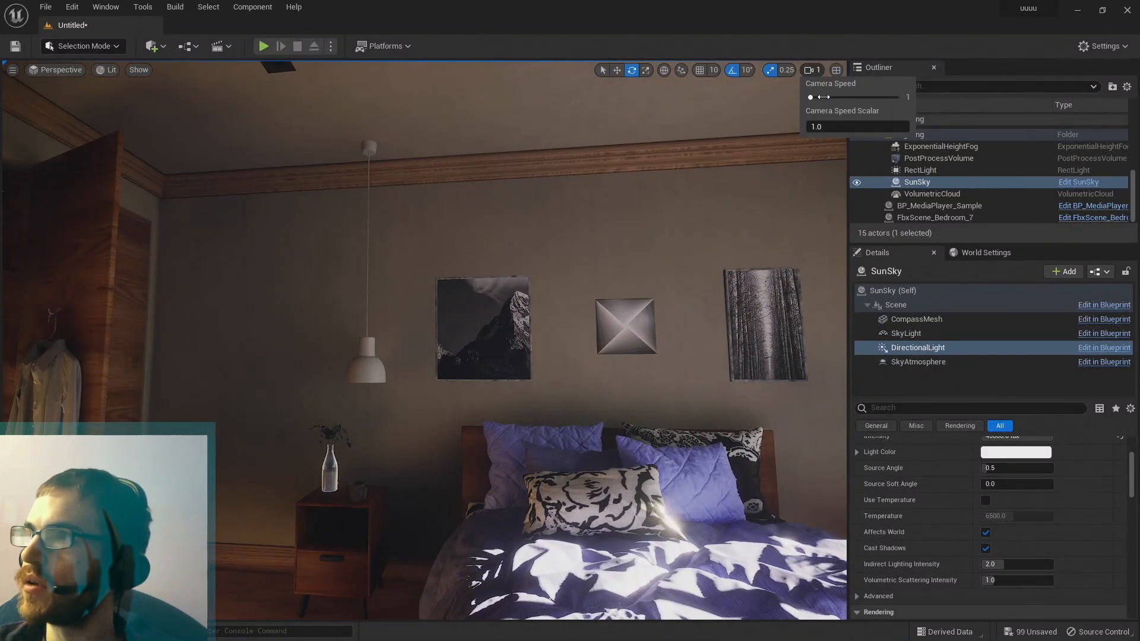
right_drag(558, 286, 535, 356)
key(w)
key(w)
key(s)
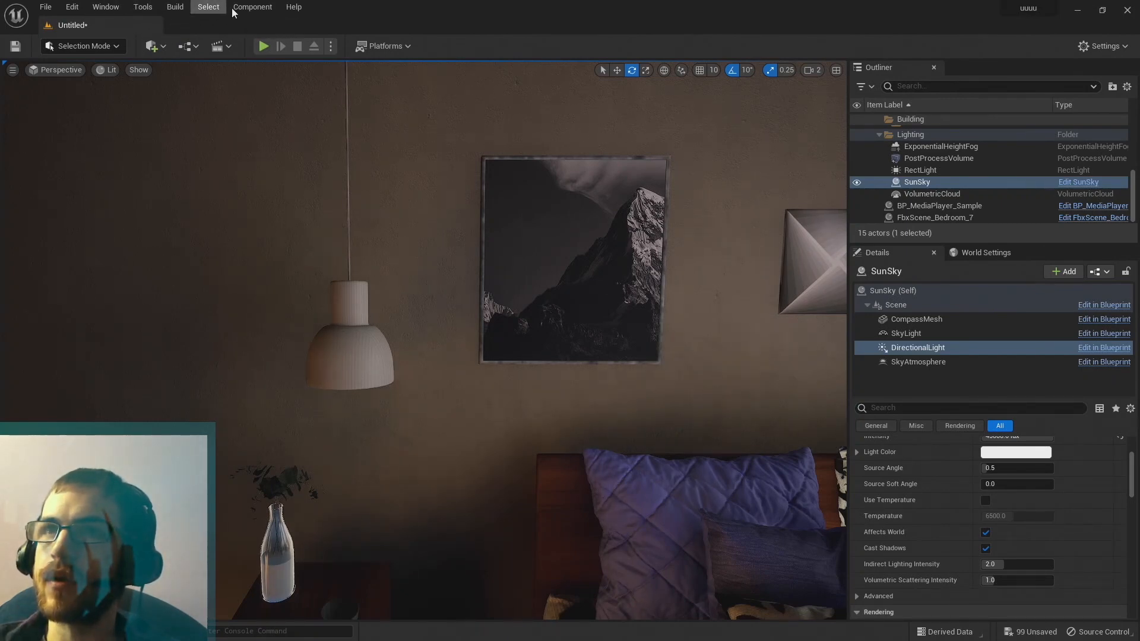
click(157, 50)
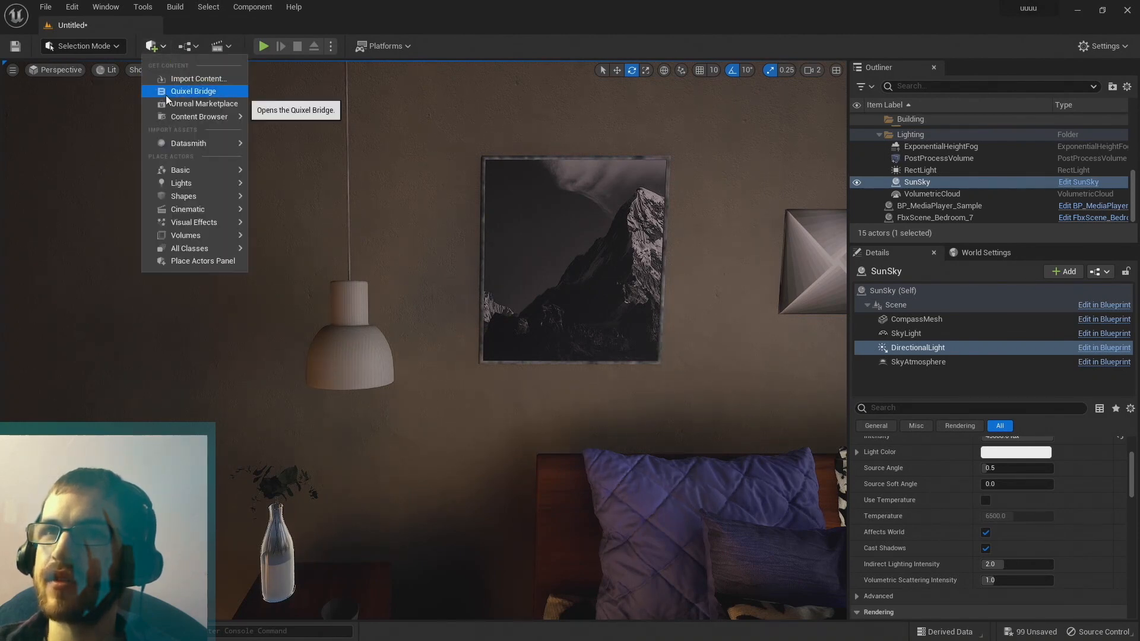
mouse_move(186, 186)
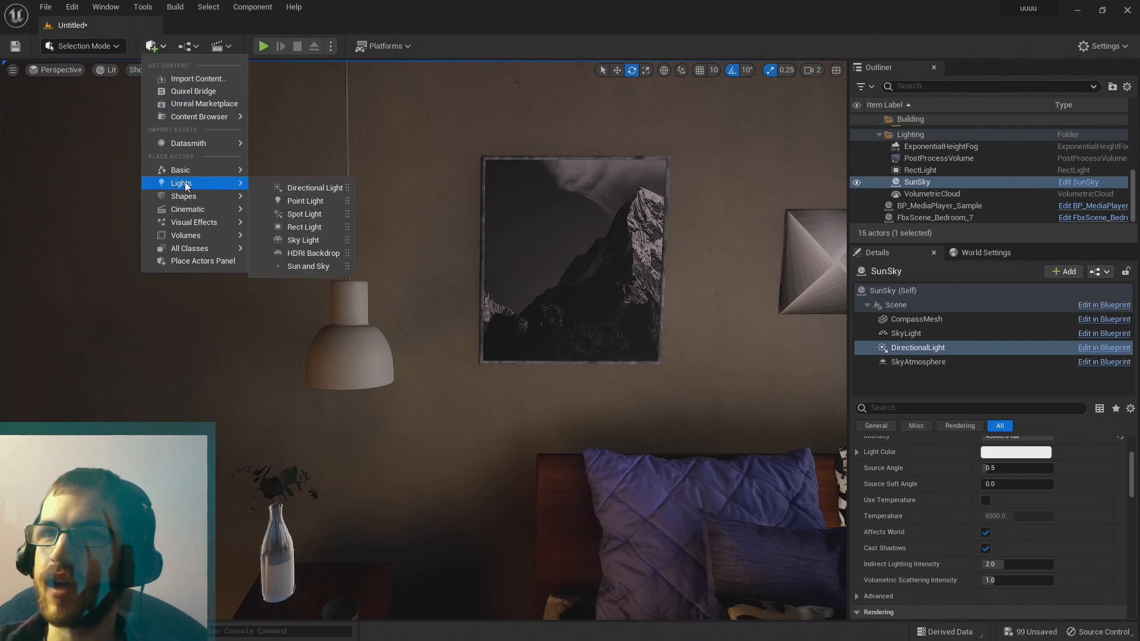
click(305, 201)
Move the point light into the bedroom, beside the pendant lamp above the bedside table near the wardrobe.
right_drag(475, 270, 535, 271)
key(a)
key(s)
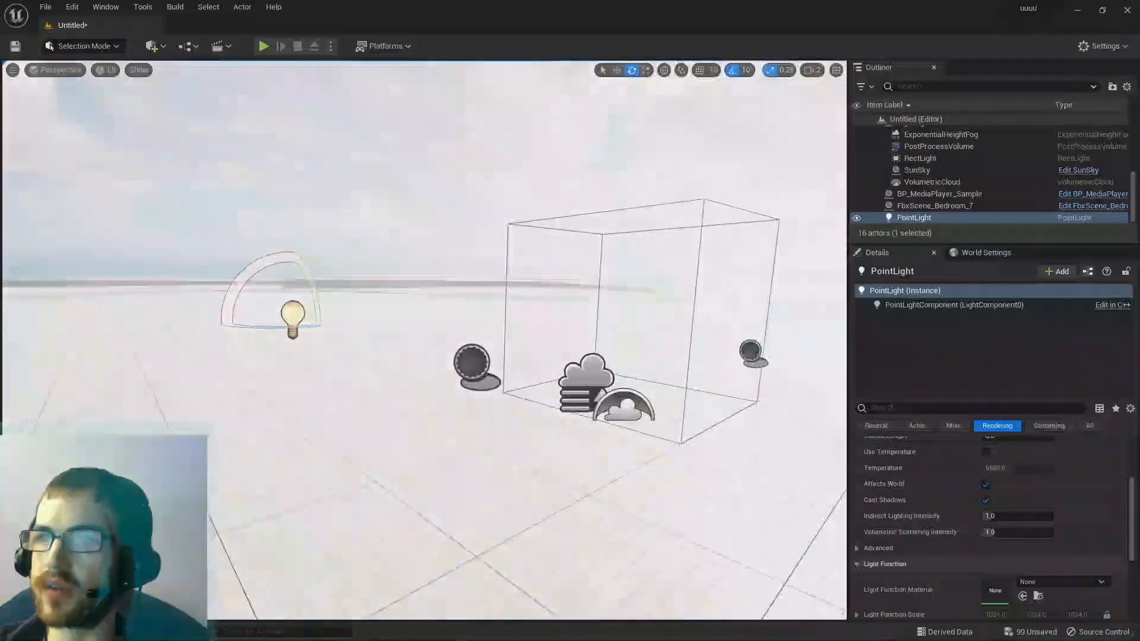
key(space)
key(space)
drag(308, 321, 702, 407)
right_drag(702, 407, 685, 470)
key(d)
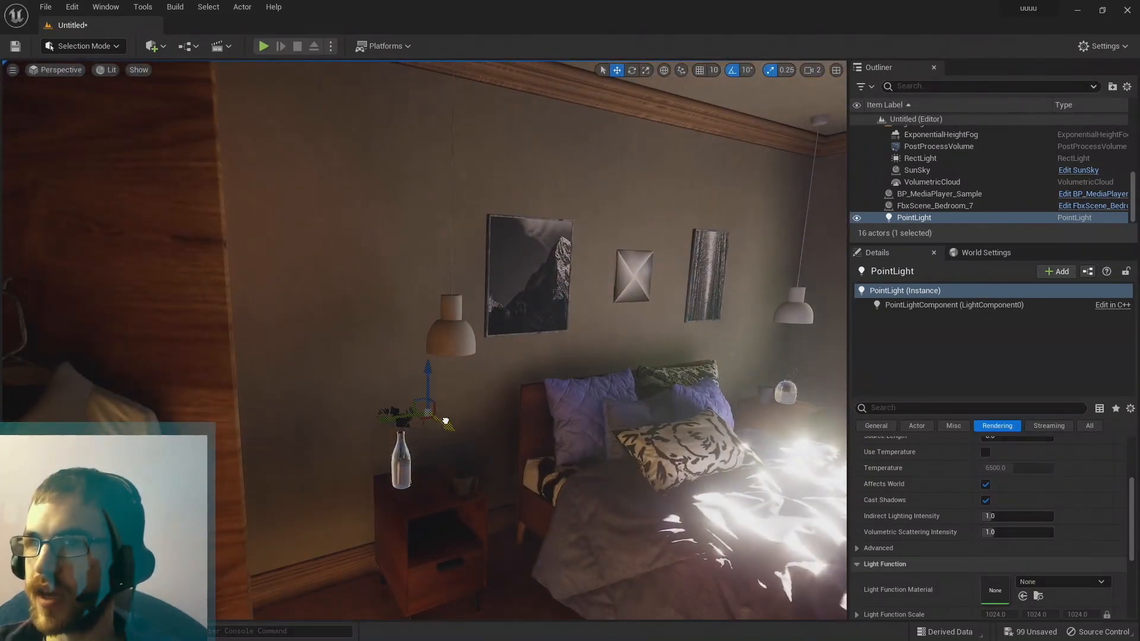
drag(445, 422, 439, 280)
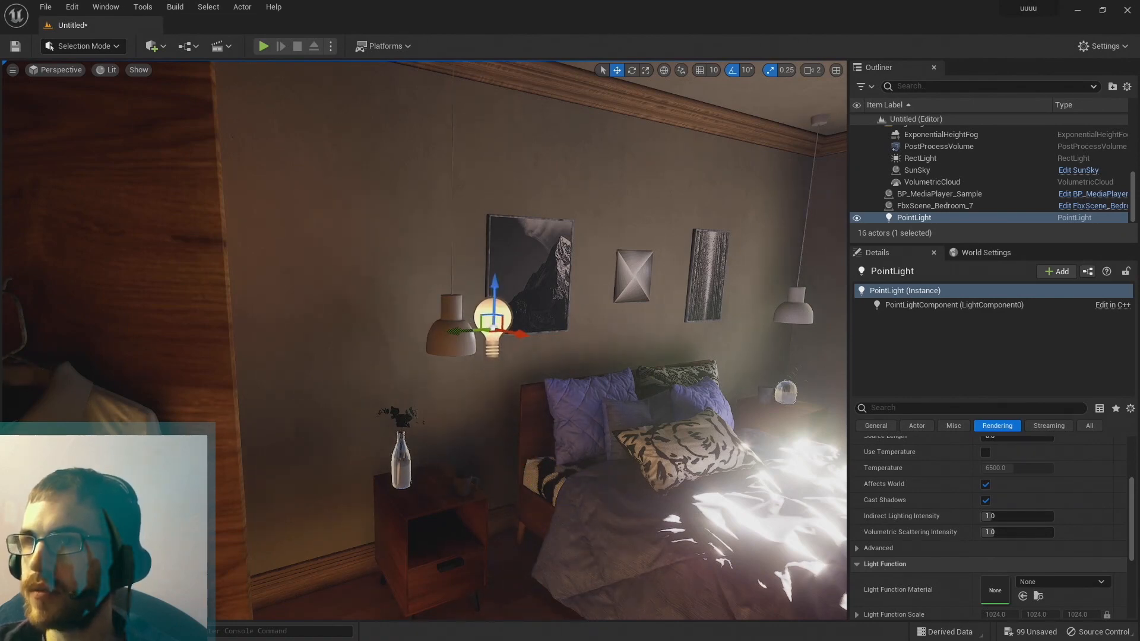
Shift the point light sideways and down until it sits inside the pendant lamp's shade.
key(w)
right_drag(484, 338, 514, 337)
drag(484, 338, 431, 342)
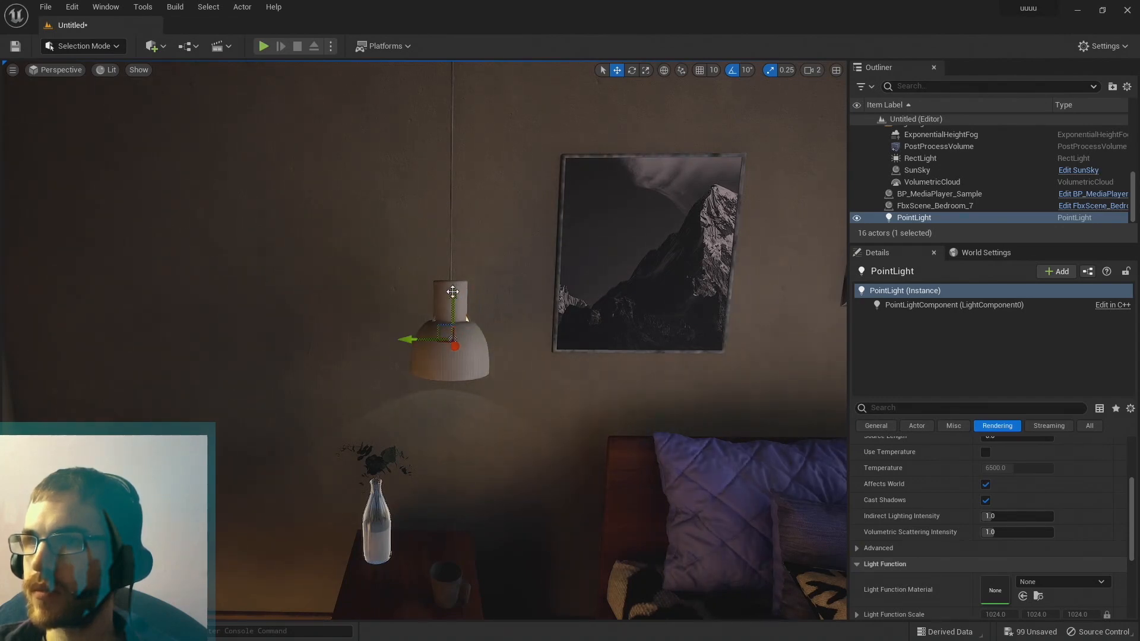
drag(453, 298, 454, 310)
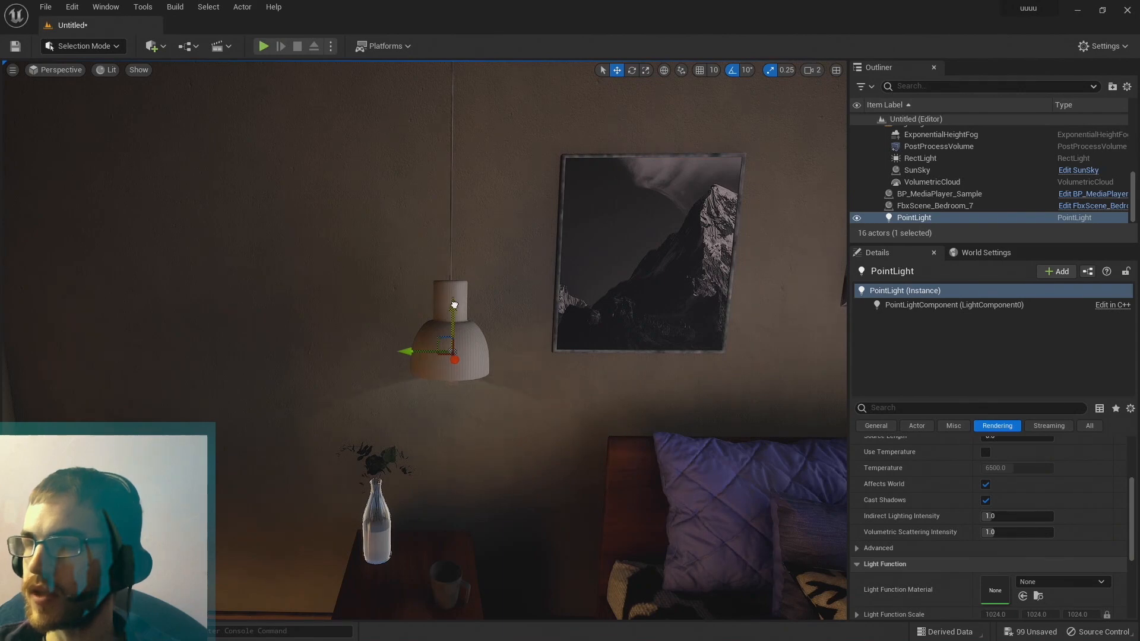
Set the point light's intensity to 30 cd and its source radius to 3.
scroll(956, 521, up, 3)
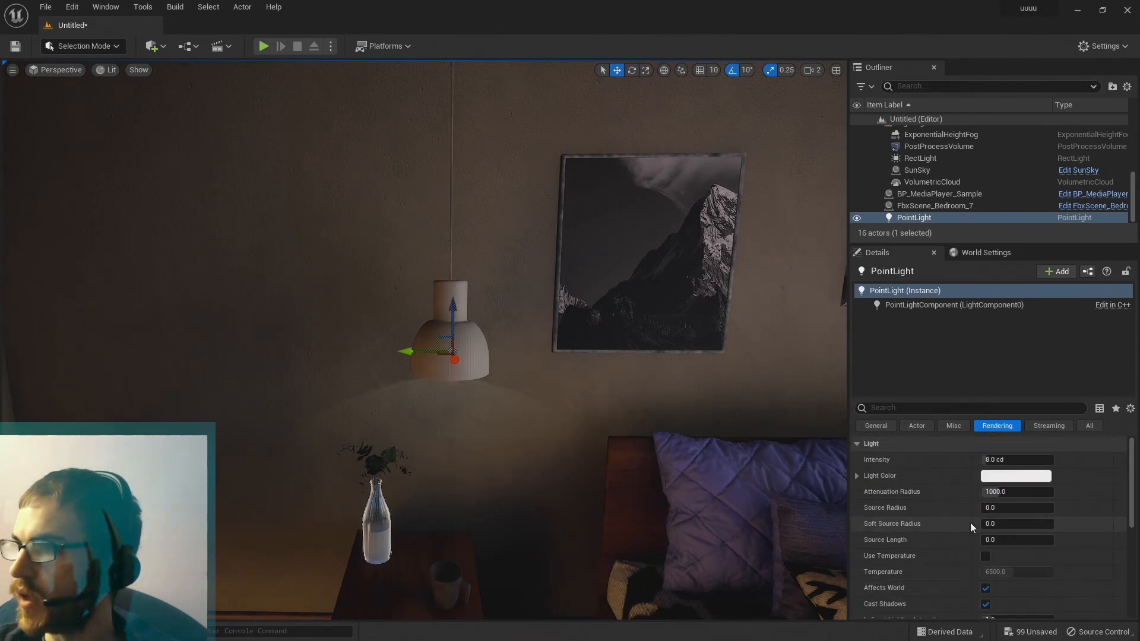
click(990, 460)
text(30)
key(Return)
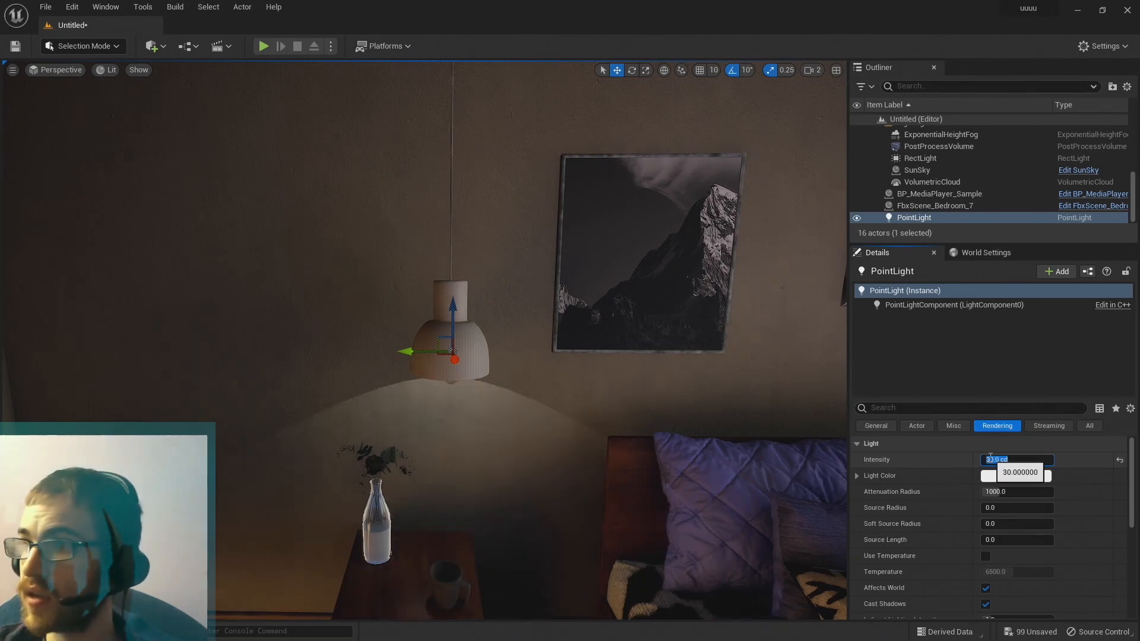
click(997, 506)
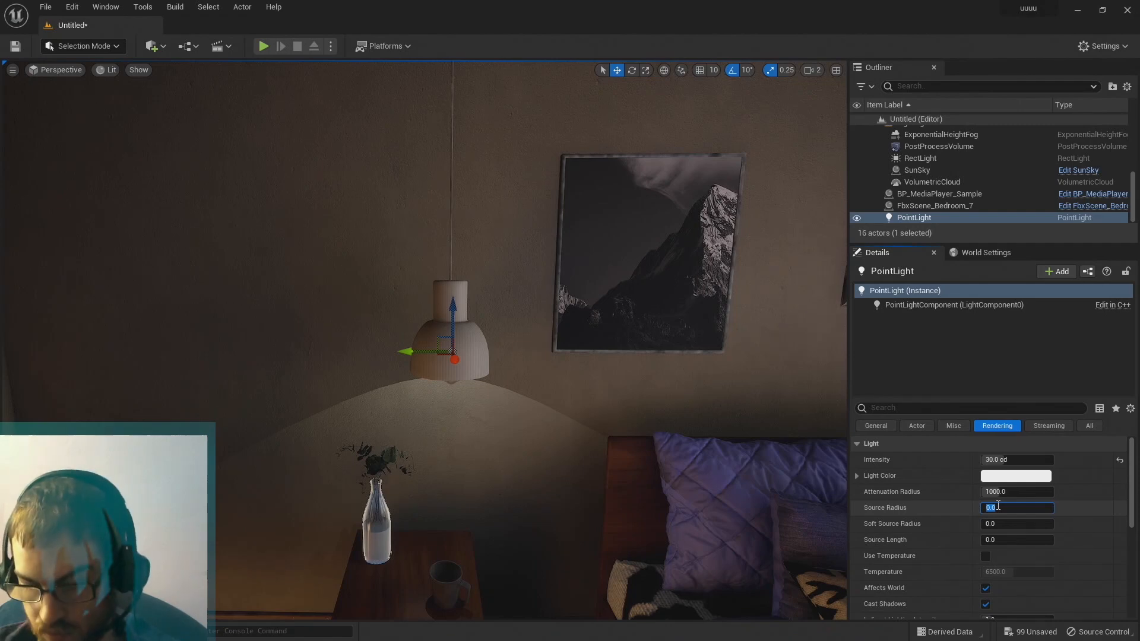
text(3)
key(Return)
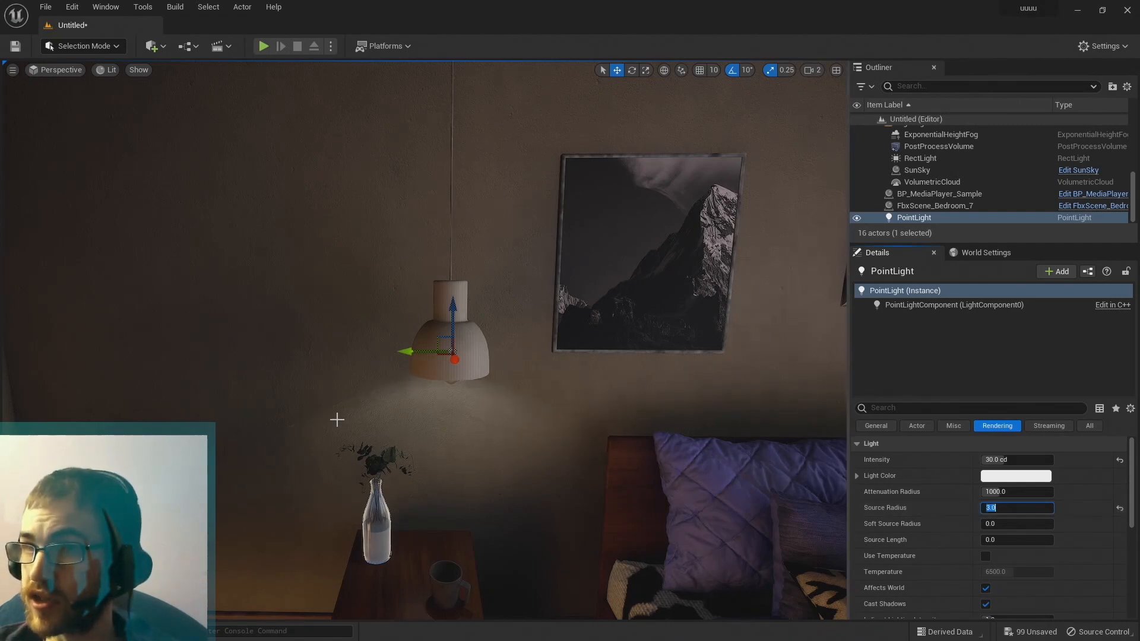
Fine-tune the point light's horizontal position so it is centred in the lampshade when viewed from the side.
right_drag(378, 380, 416, 410)
right_drag(340, 367, 339, 368)
drag(358, 358, 375, 360)
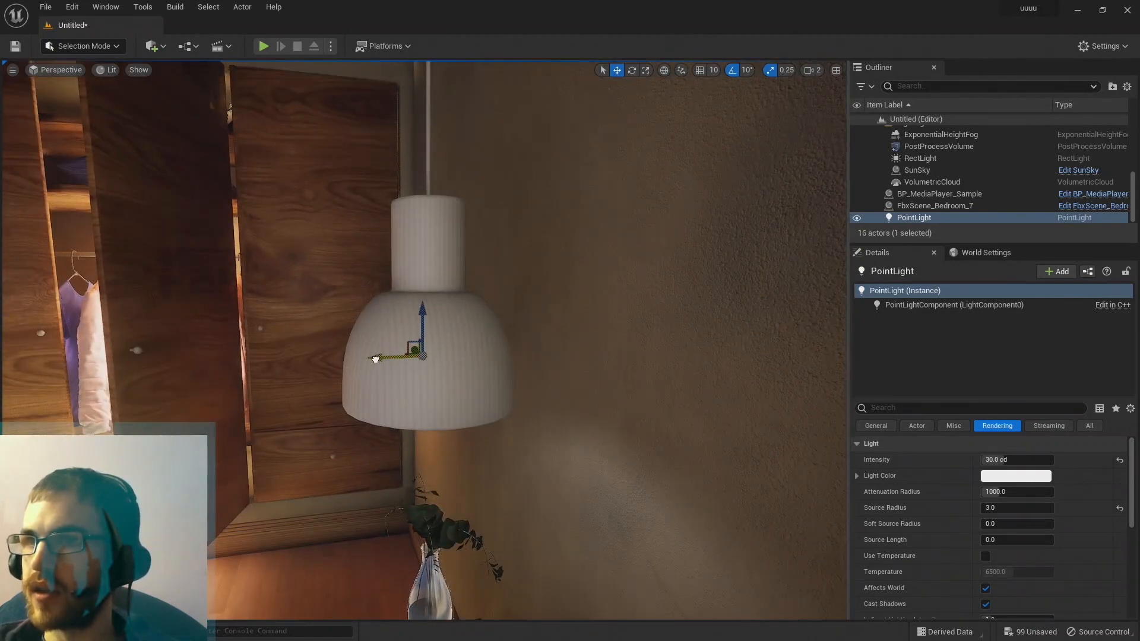
right_drag(384, 360, 537, 358)
key(a)
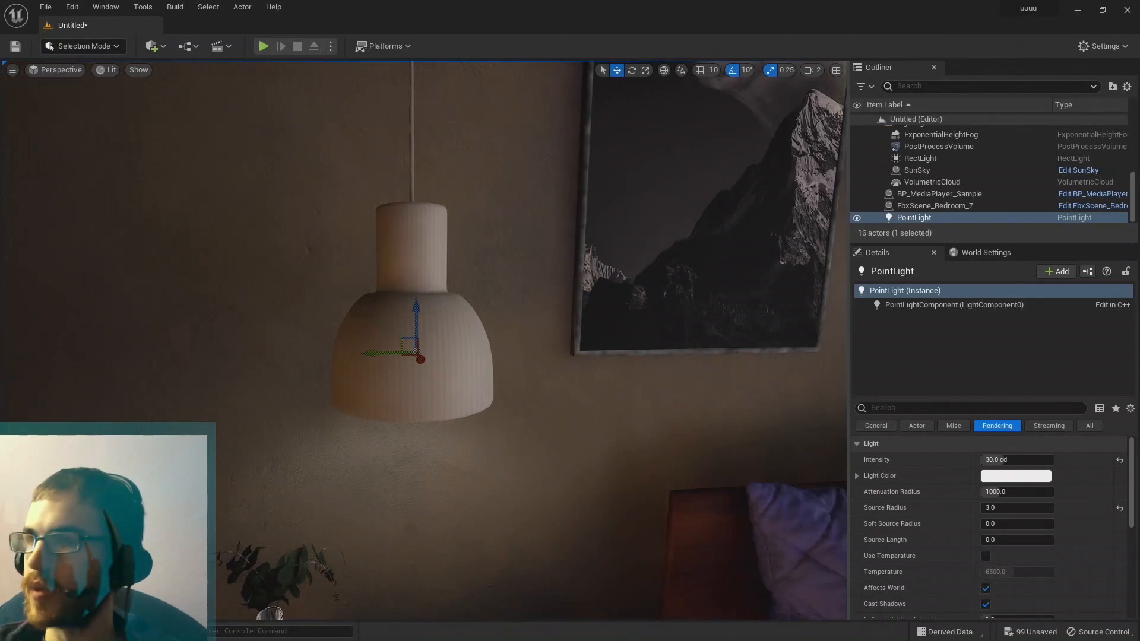
Step through the mesh components of FbxScene_Bedroom_7 to find which one contains the pendant lamp.
click(920, 206)
click(954, 377)
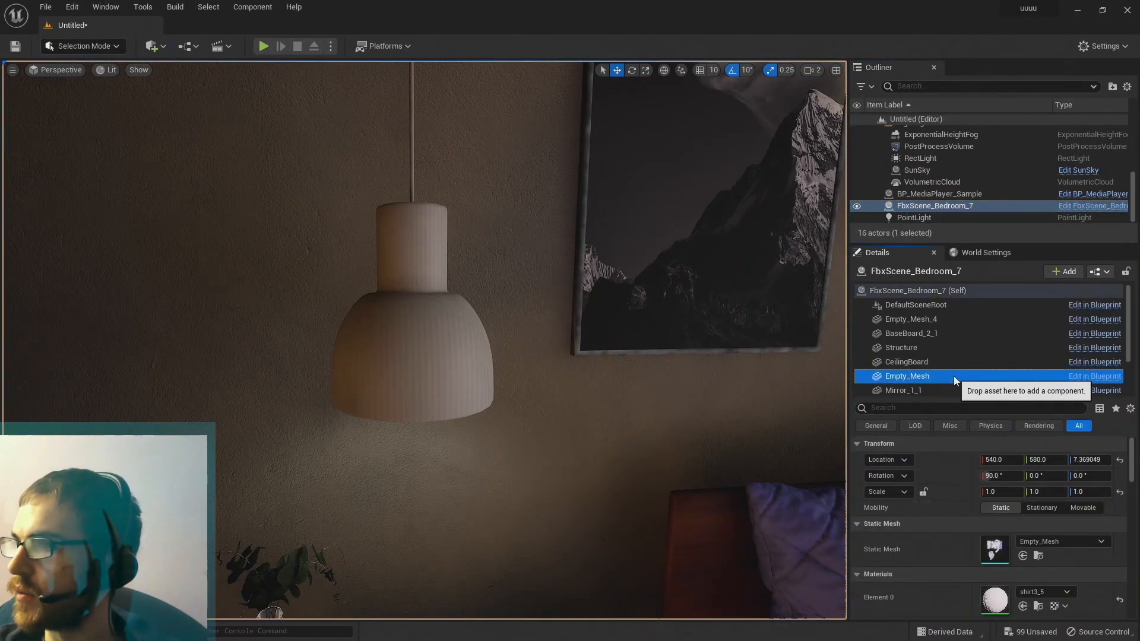
scroll(954, 376, down, 2)
click(942, 352)
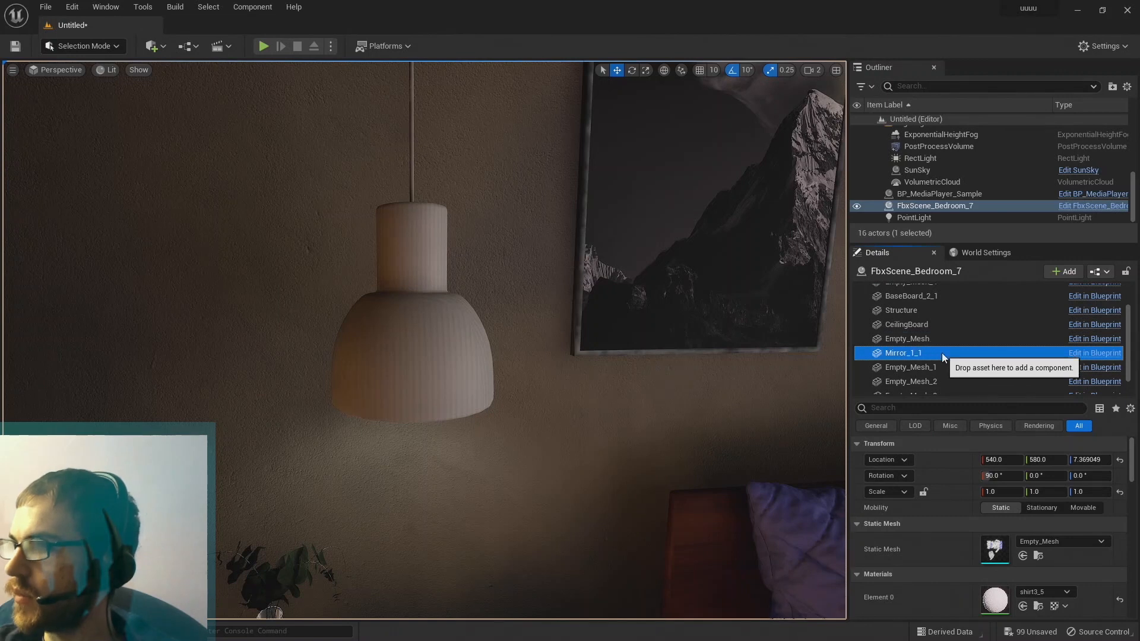
click(940, 365)
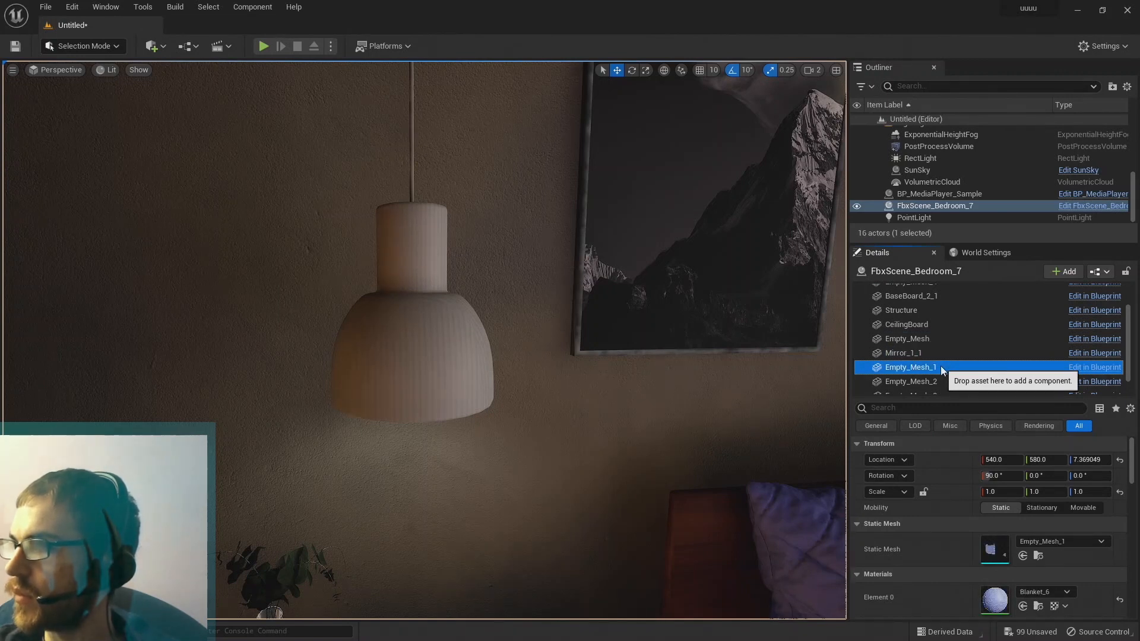
click(939, 376)
scroll(944, 383, down, 1)
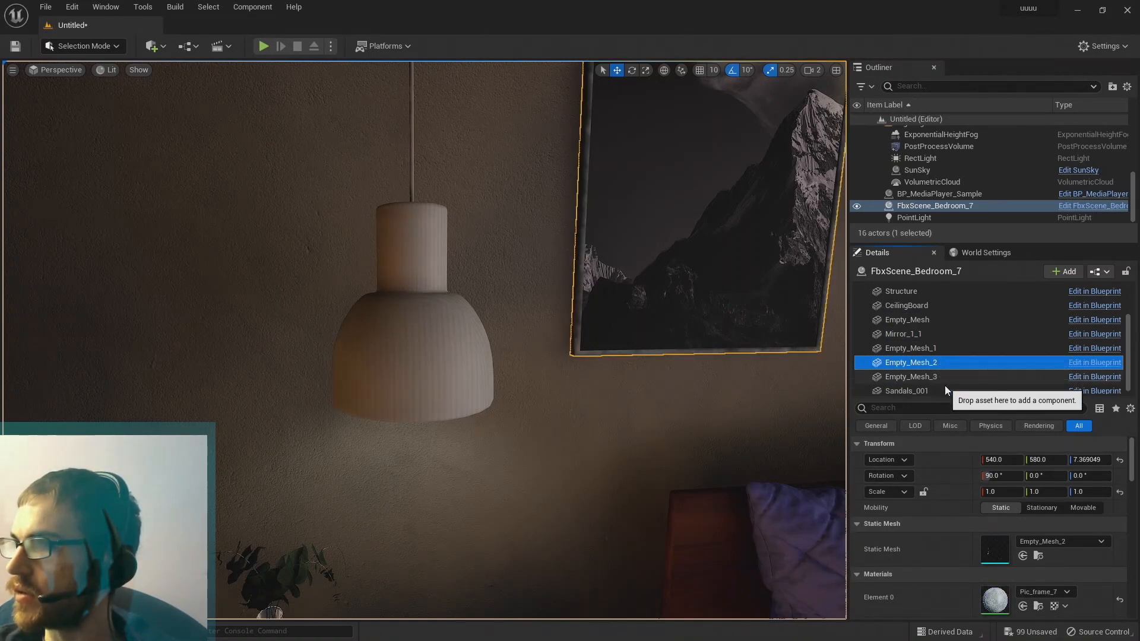
click(950, 378)
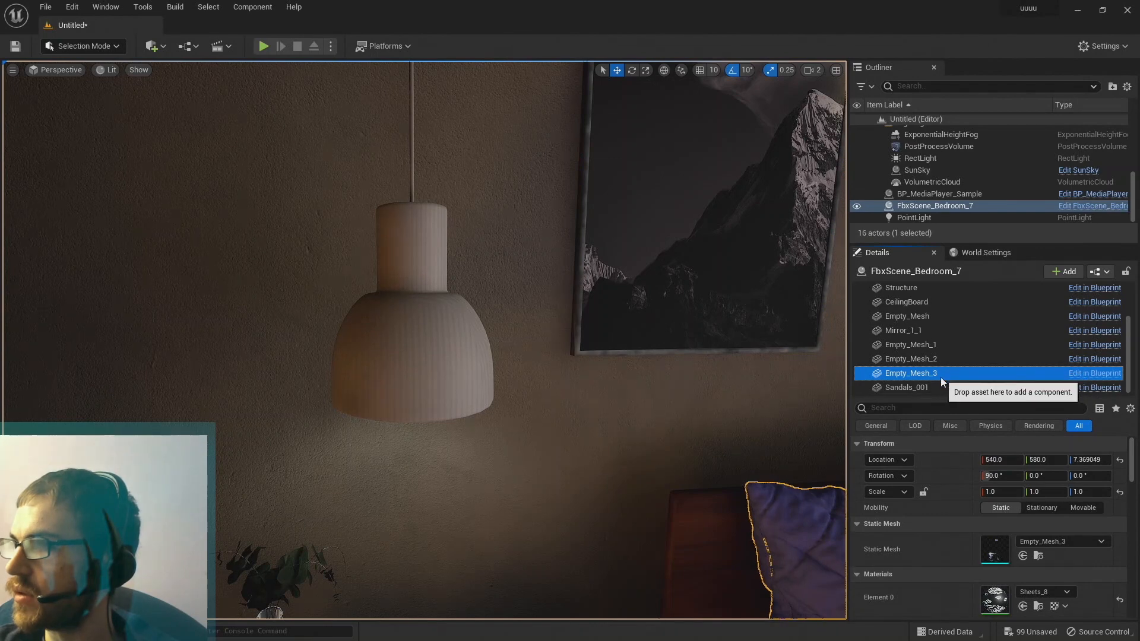
click(939, 387)
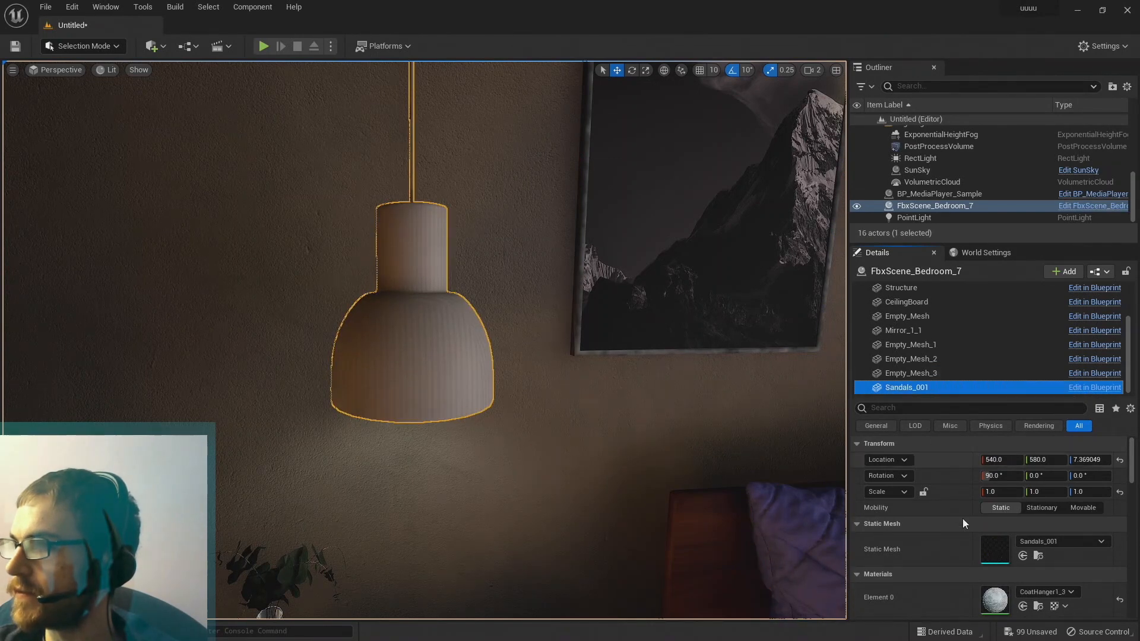
scroll(967, 523, down, 3)
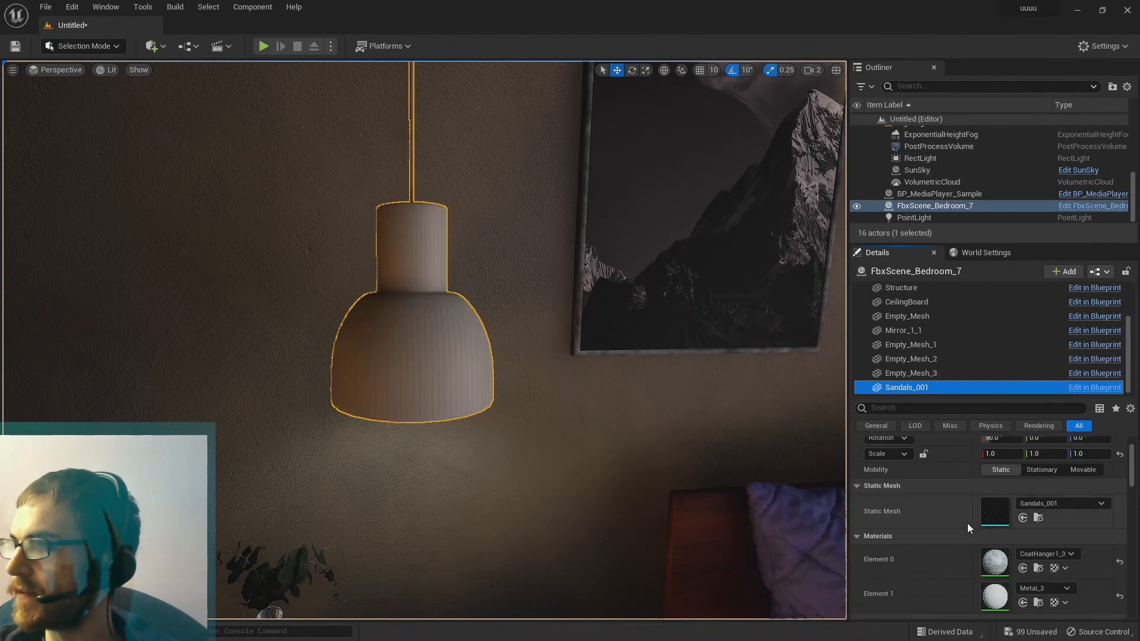
Examine the material slots of the CeilingBoard, Structure and BaseBoard_2_1 components, looking for the lampshade's material.
click(921, 303)
scroll(967, 478, down, 1)
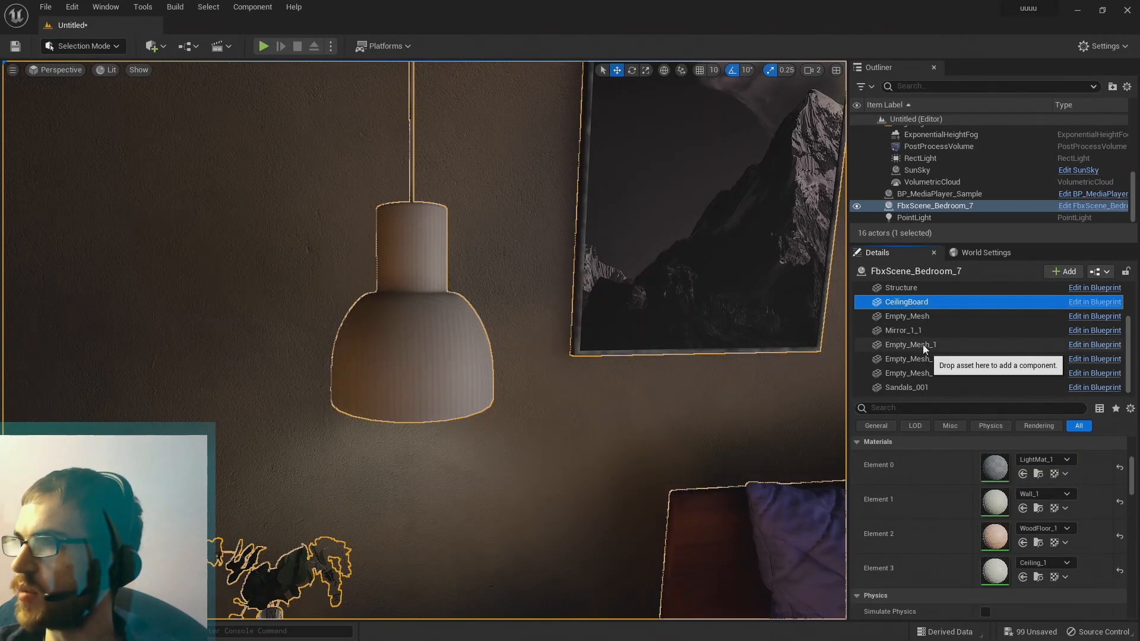
scroll(926, 344, up, 2)
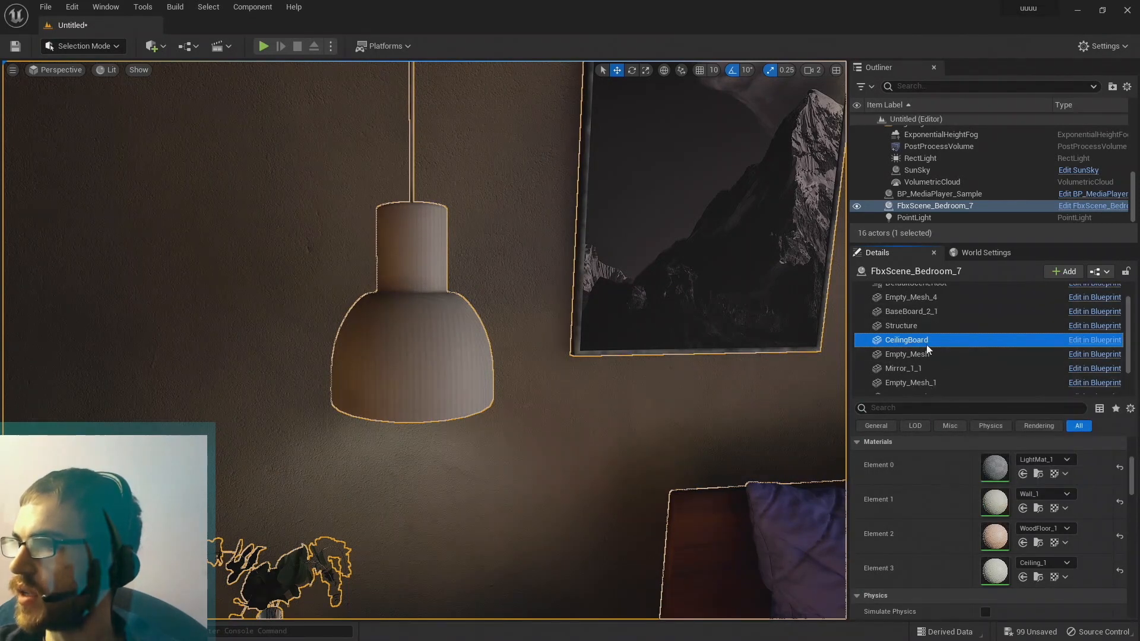
scroll(929, 349, up, 1)
click(928, 345)
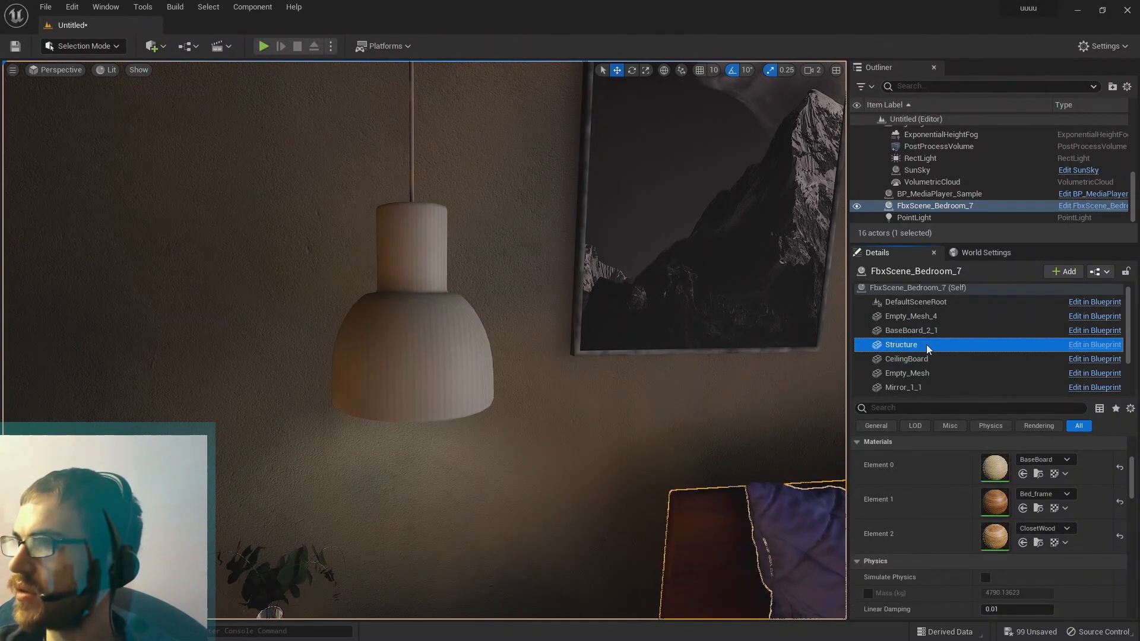
scroll(929, 349, up, 1)
click(927, 333)
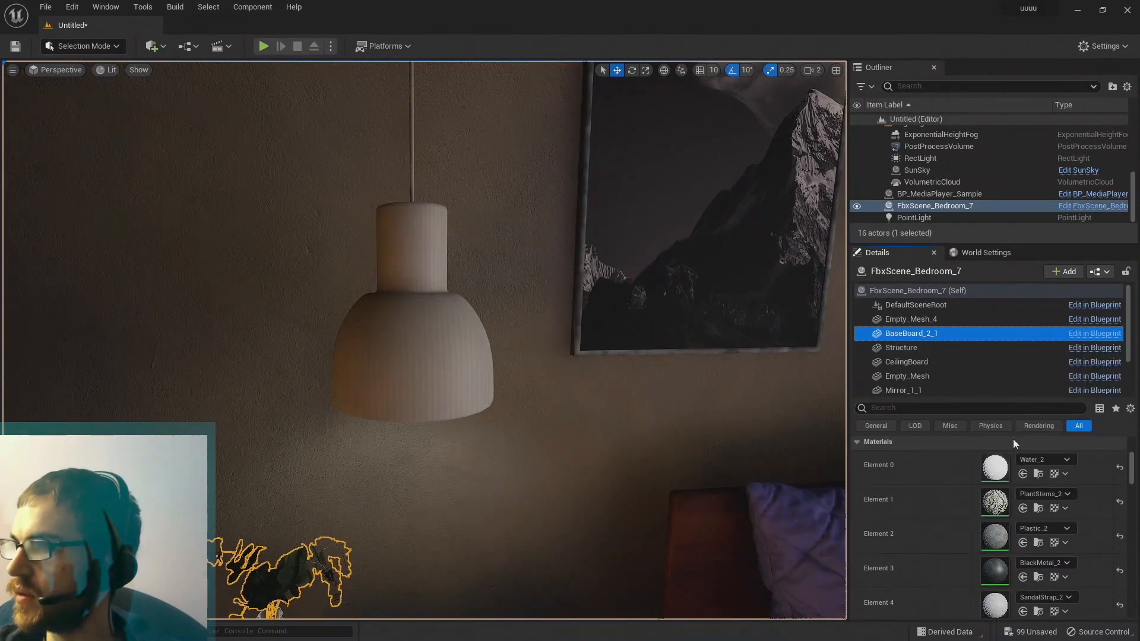
scroll(1023, 464, down, 4)
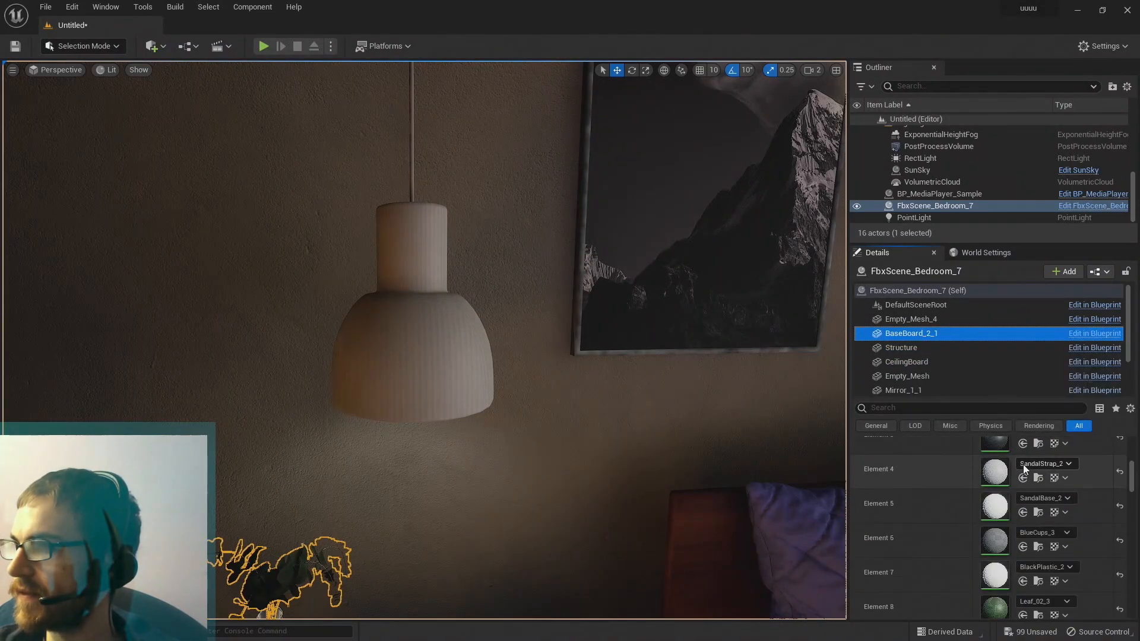
scroll(1024, 464, down, 6)
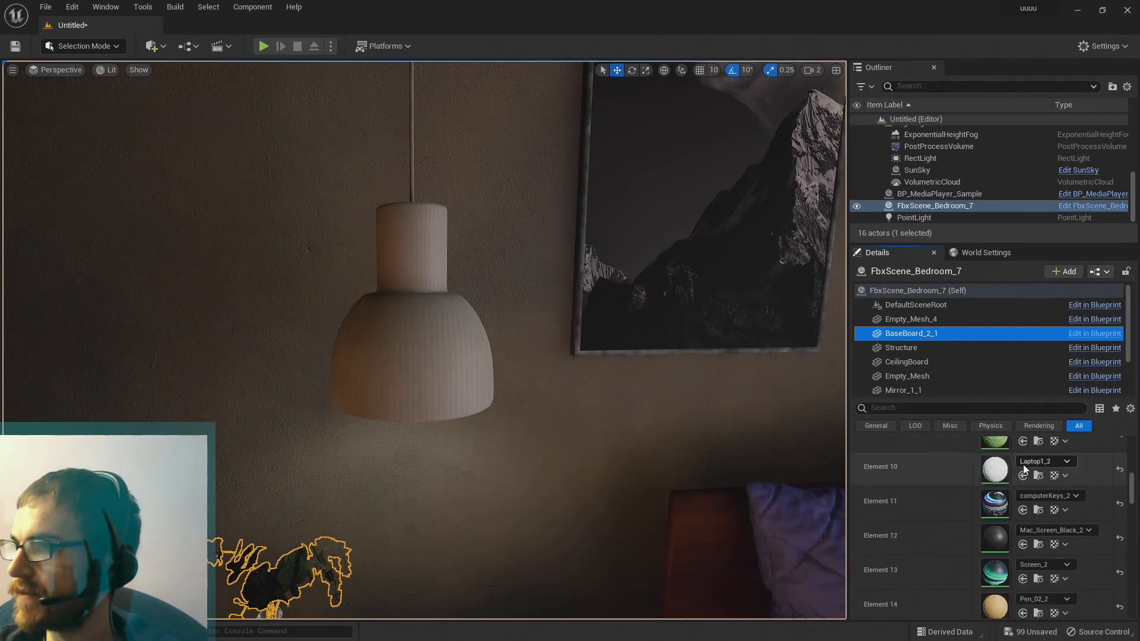
scroll(1023, 464, down, 5)
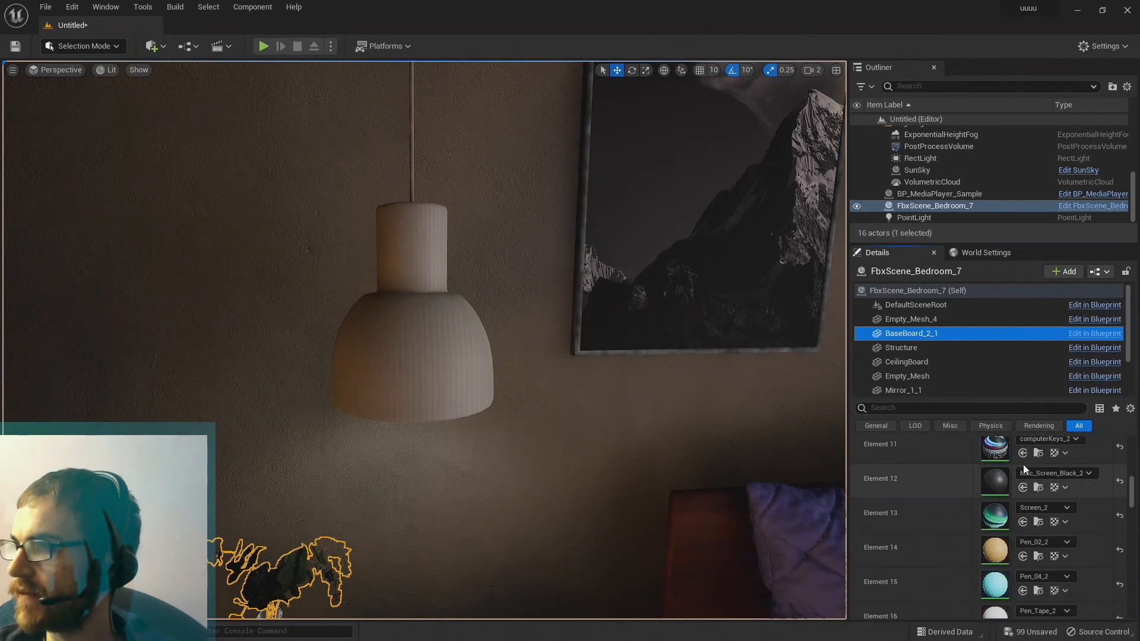
Check the materials assigned to the Empty_Mesh_4, CeilingBoard and Empty_Mesh components.
click(907, 321)
scroll(1008, 519, up, 3)
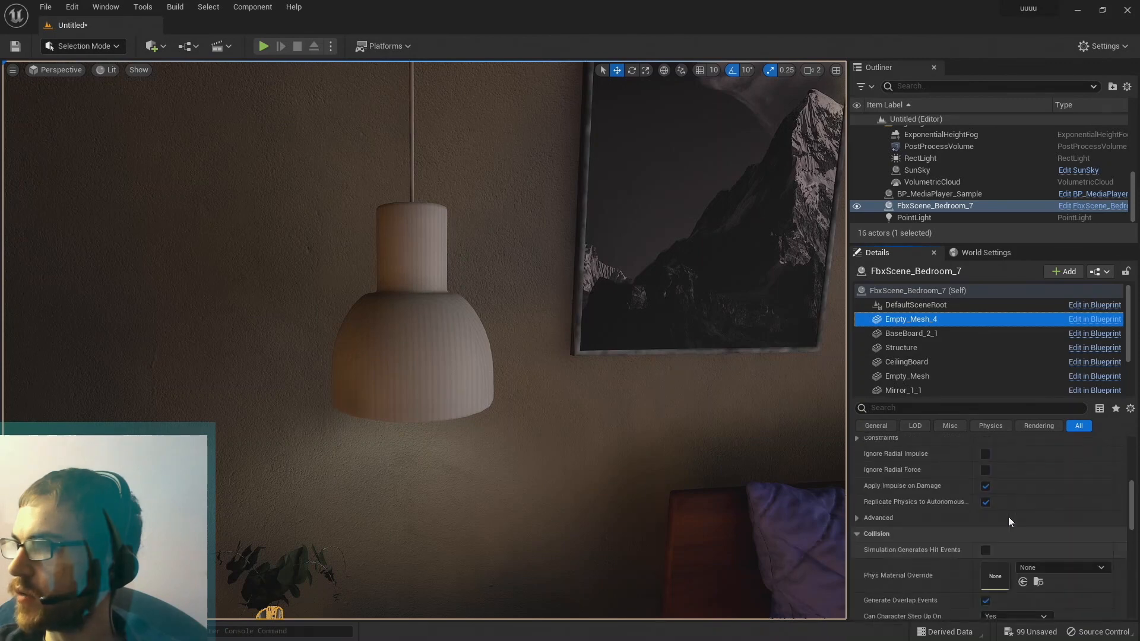
scroll(1008, 517, up, 5)
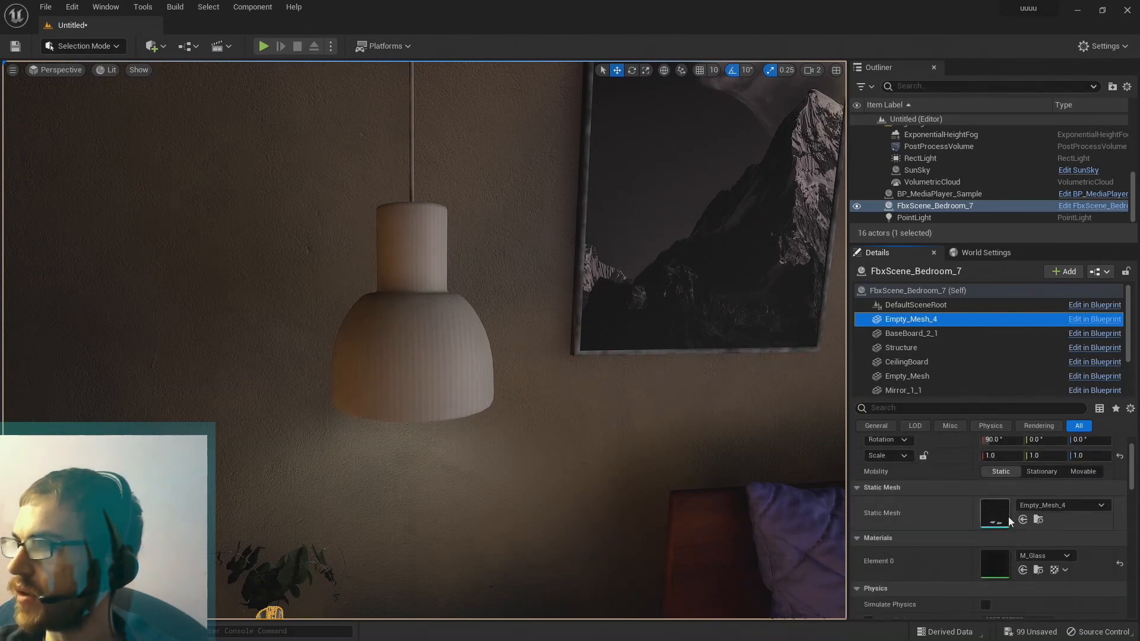
scroll(1008, 516, up, 1)
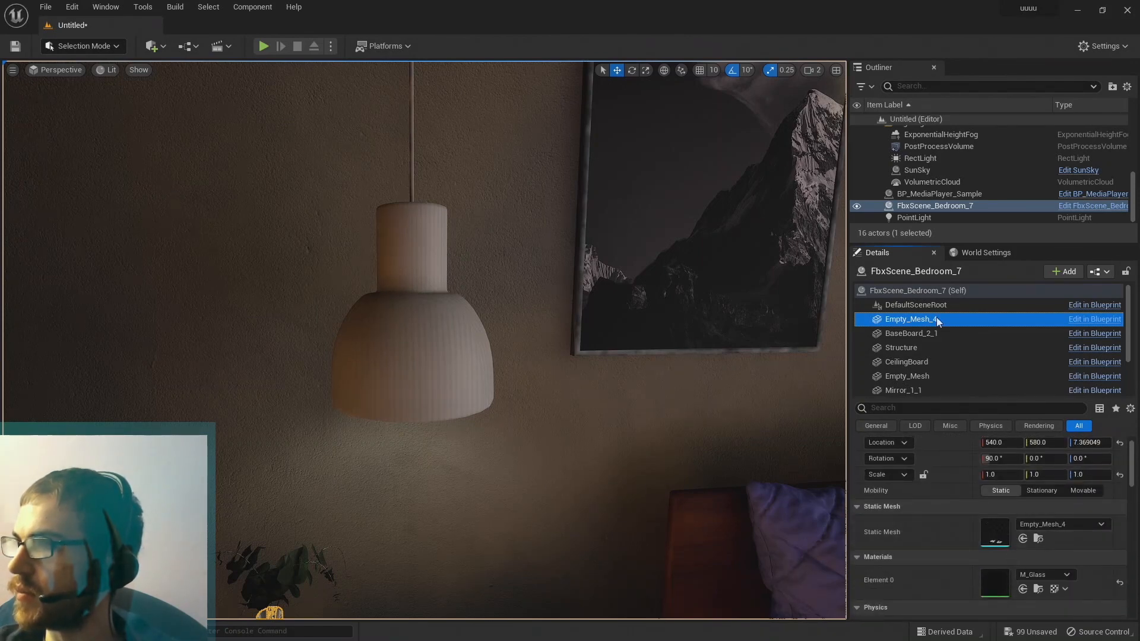
click(909, 335)
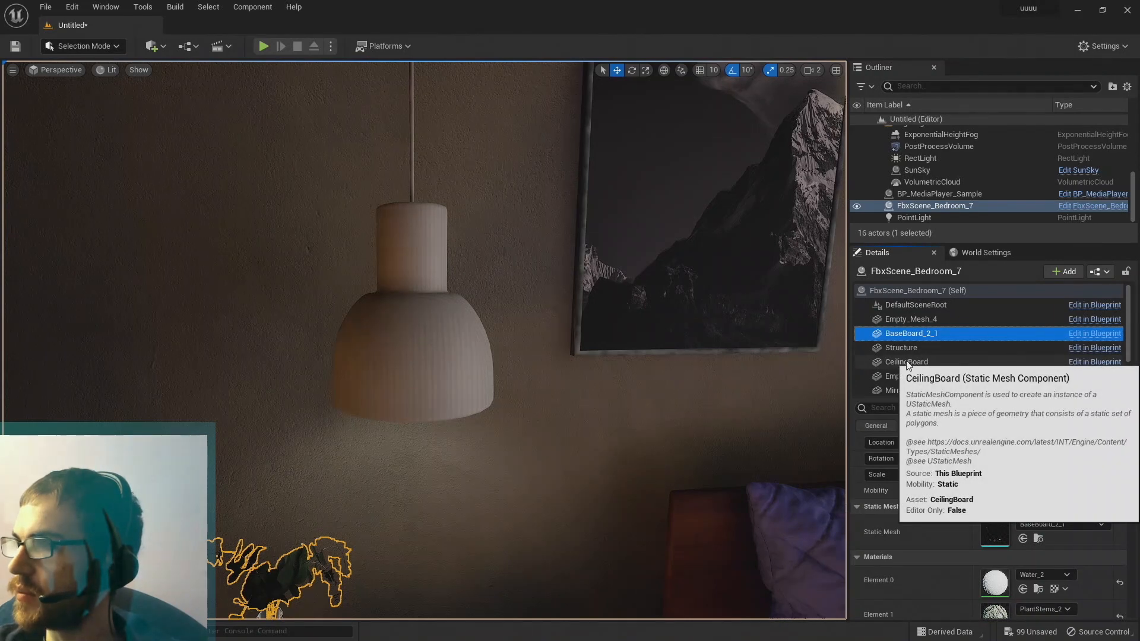
click(907, 362)
scroll(941, 513, down, 2)
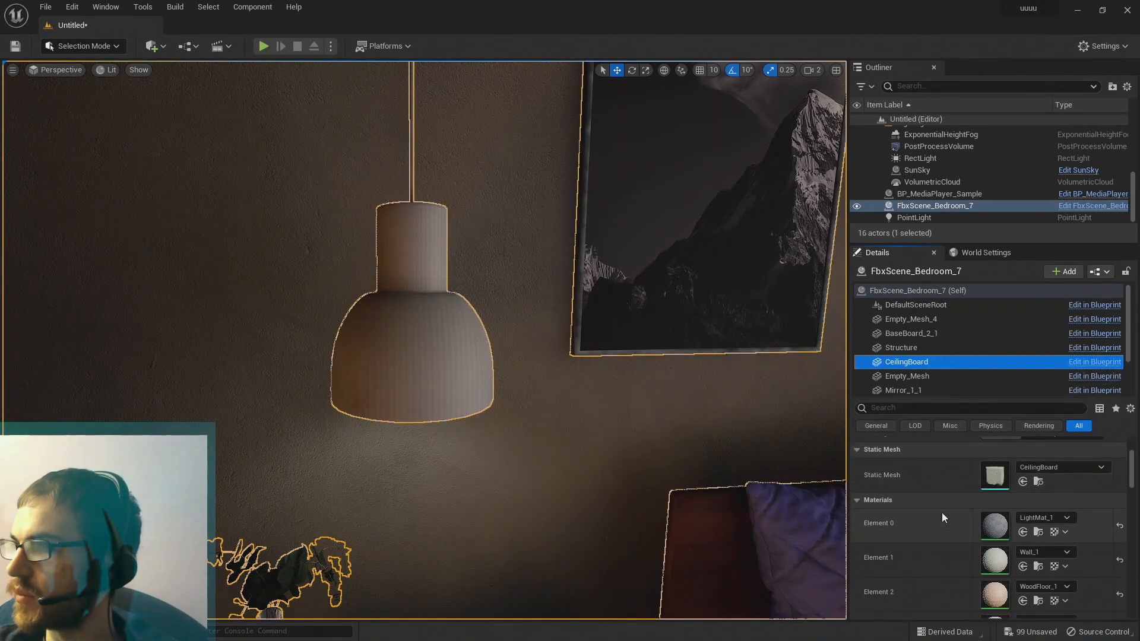
click(887, 376)
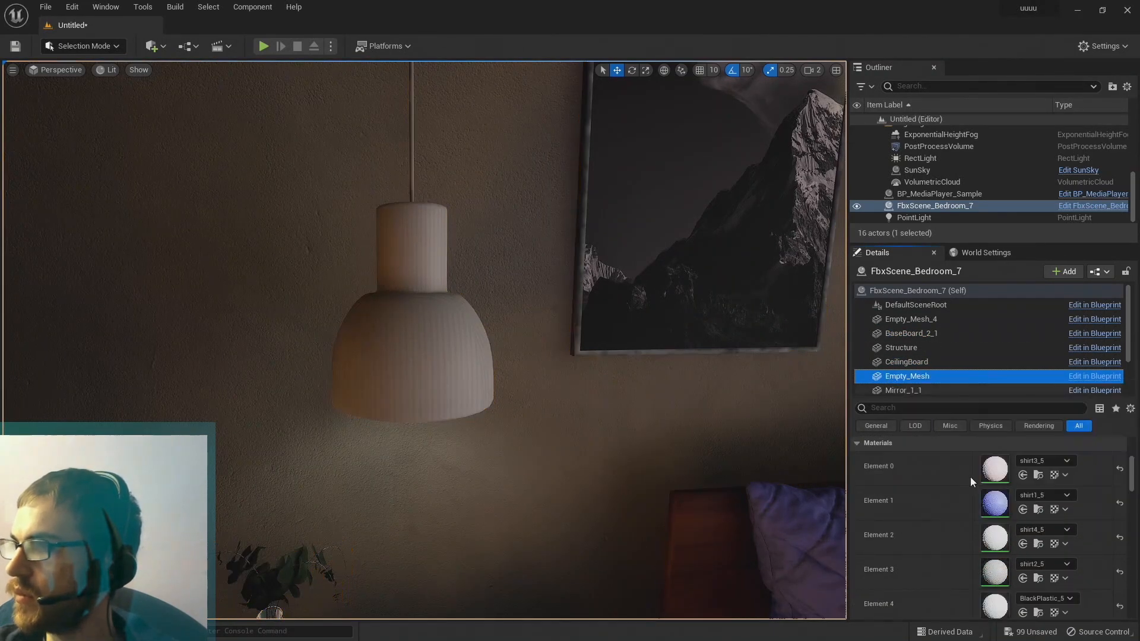
scroll(970, 476, down, 1)
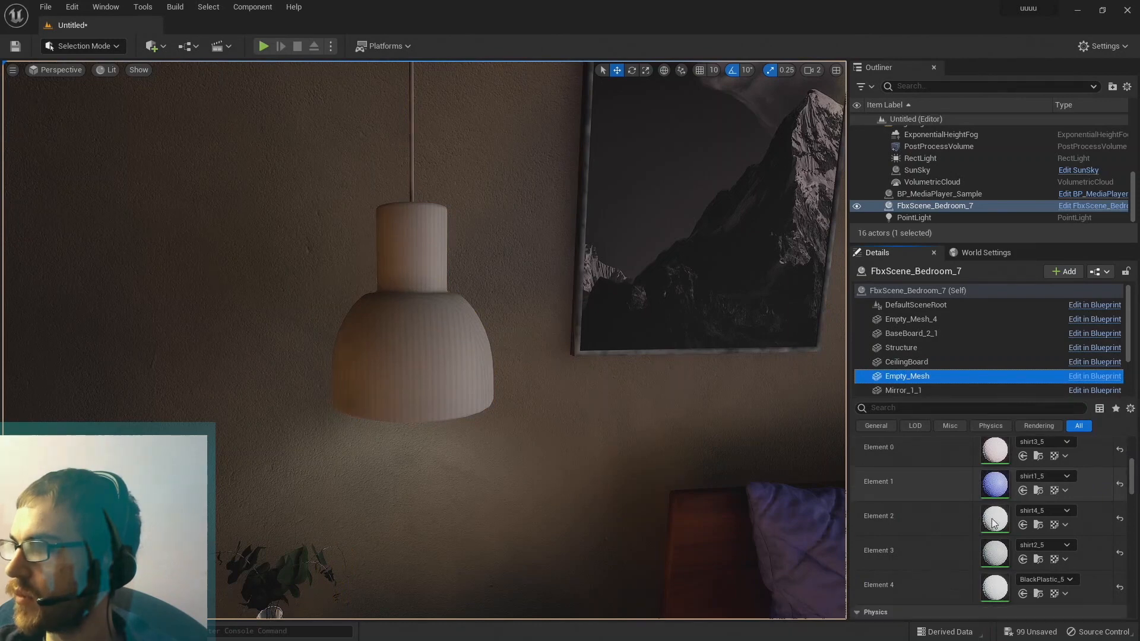
Check the materials assigned to the Mirror_1_1, Empty_Mesh_1, Empty_Mesh_2 and Empty_Mesh_3 components.
click(900, 390)
scroll(960, 522, up, 1)
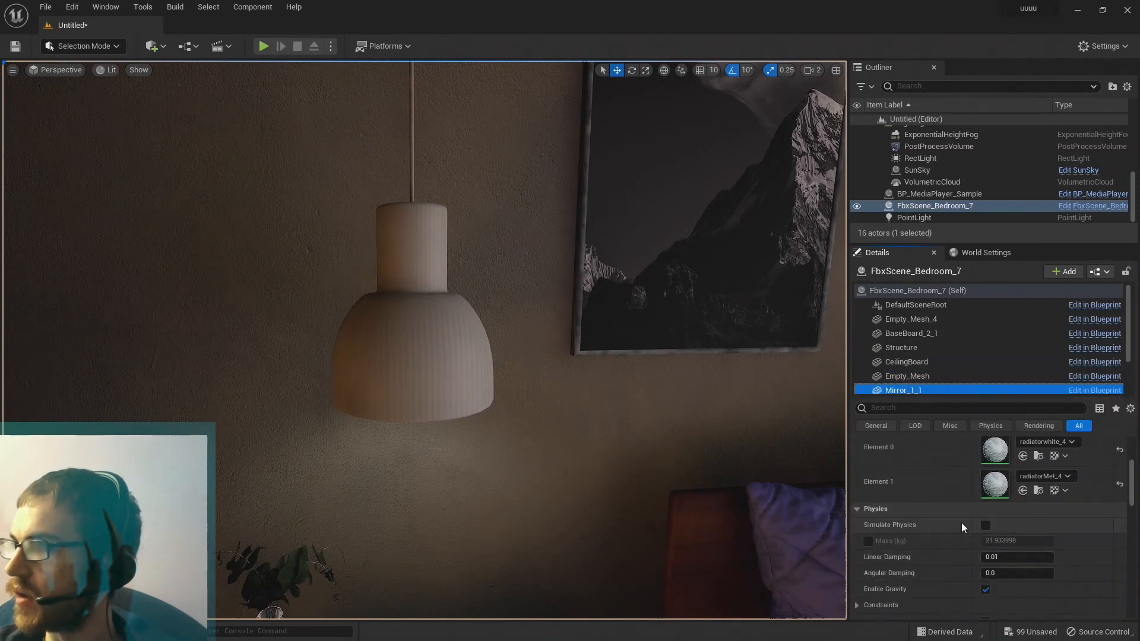
scroll(931, 471, up, 1)
scroll(928, 359, down, 2)
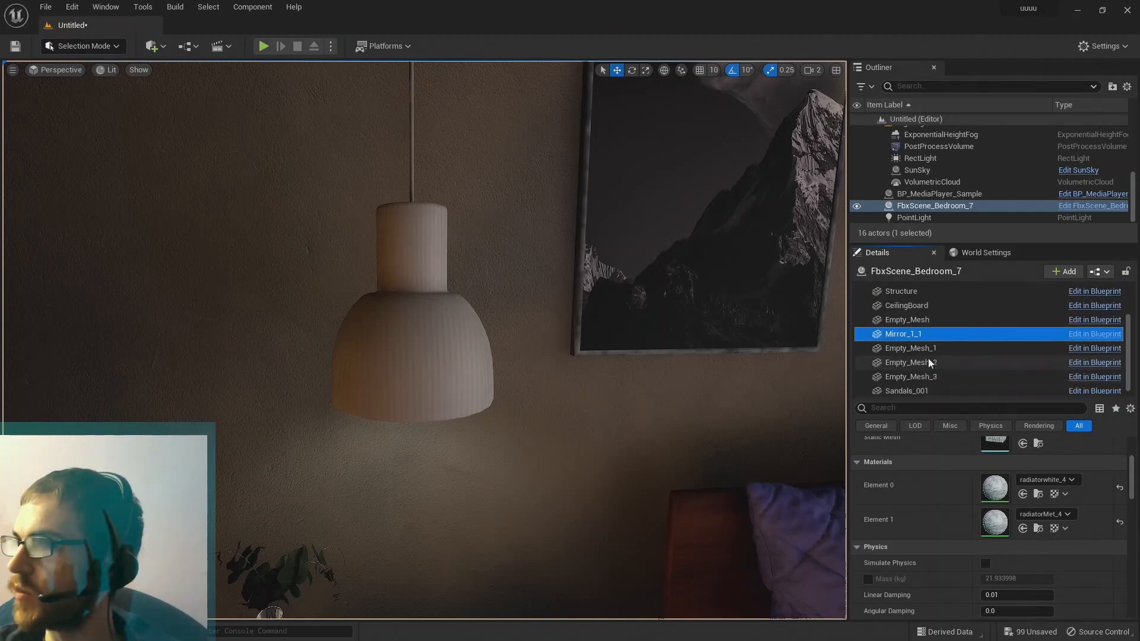
click(920, 350)
scroll(923, 443, up, 1)
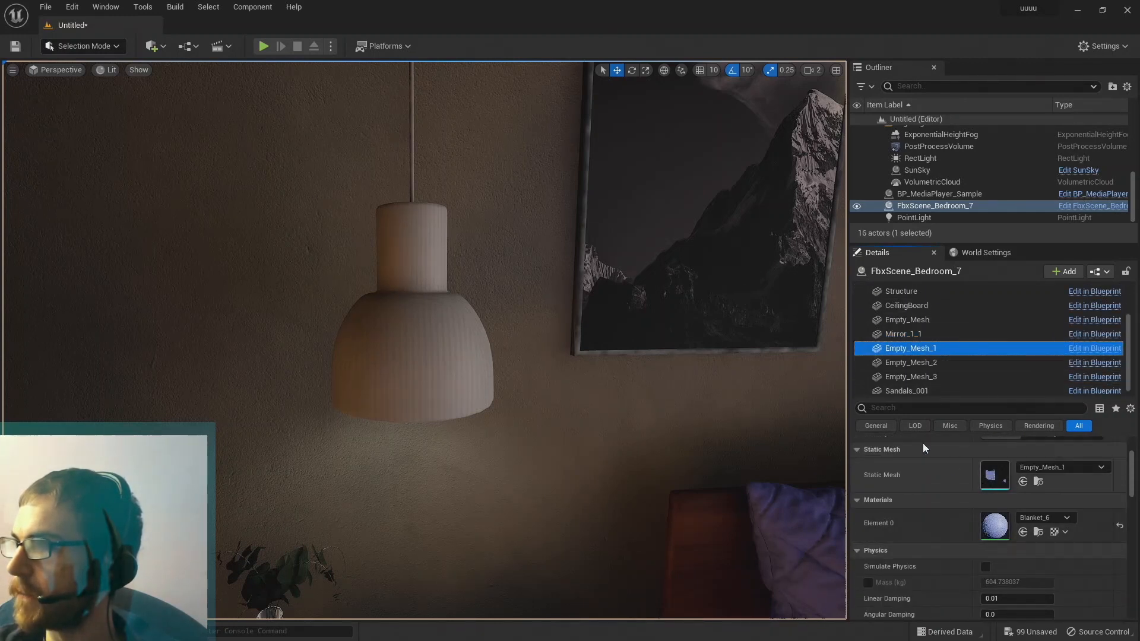
click(911, 362)
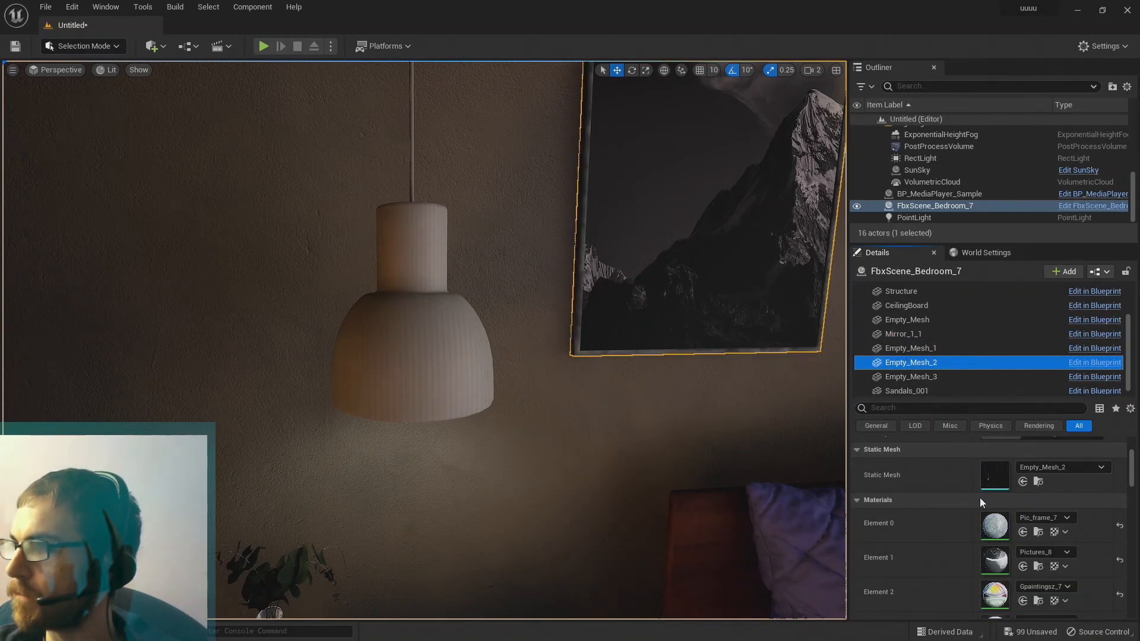
scroll(978, 501, down, 5)
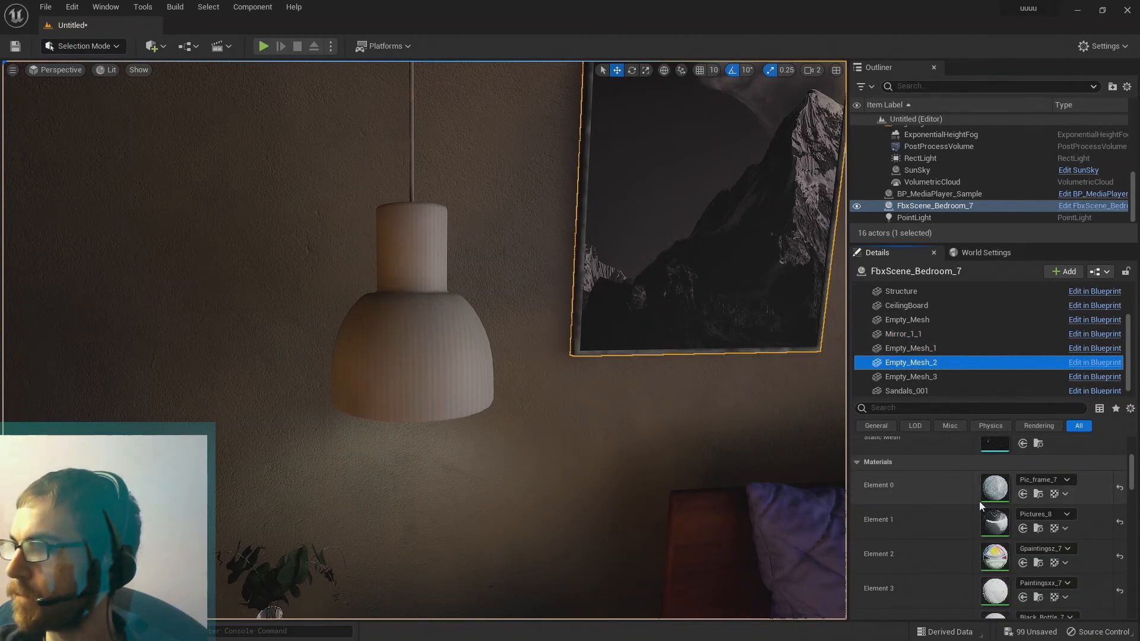
click(916, 376)
scroll(968, 534, up, 2)
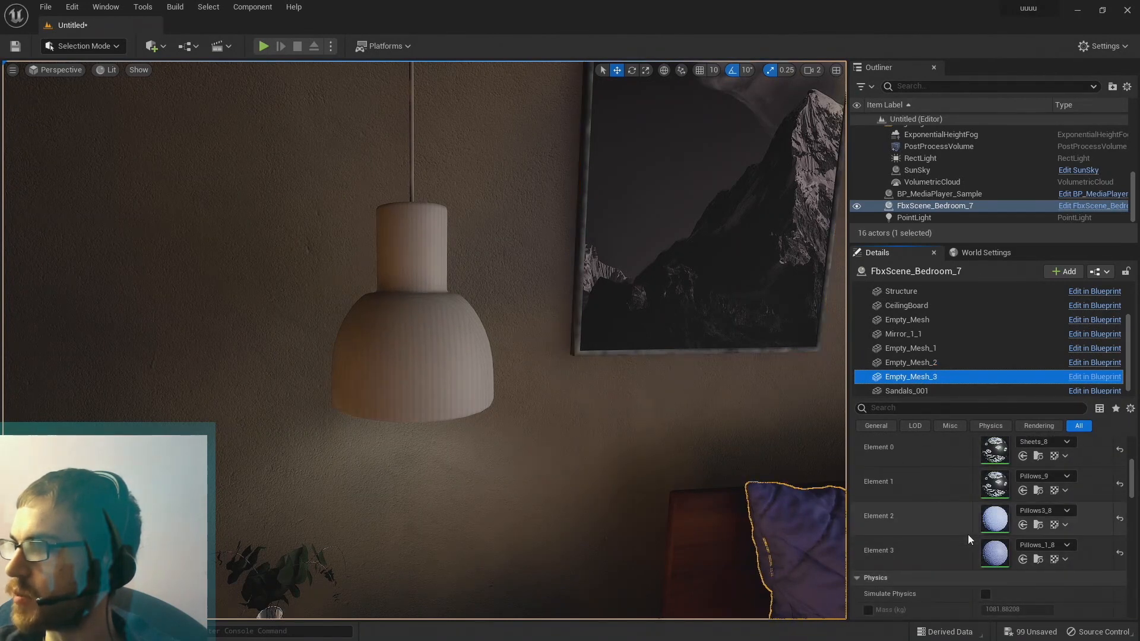
scroll(968, 534, up, 1)
scroll(893, 359, down, 1)
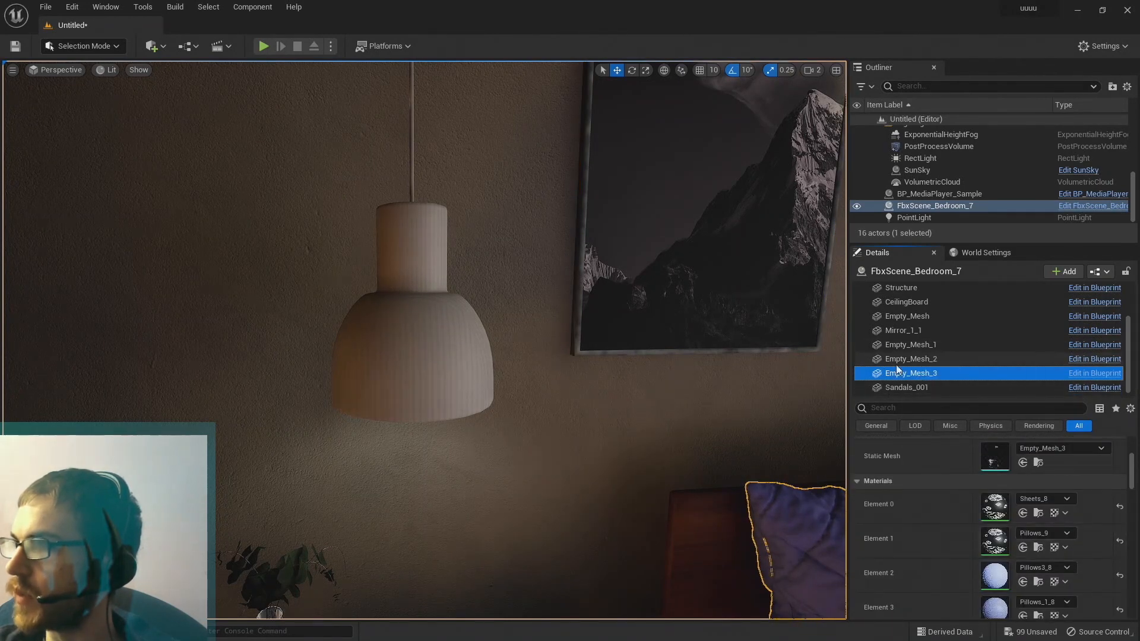
Replace the Element 1 material of the pendant lamp component Sandals_001 with MI_Simple_Chrome.
click(900, 388)
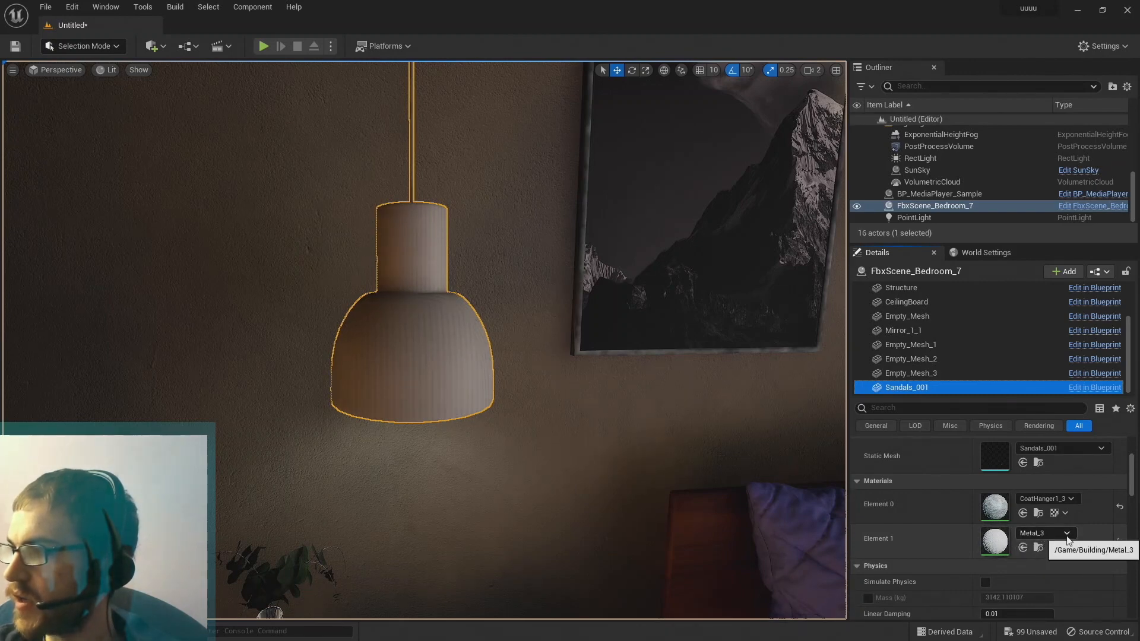
click(1042, 534)
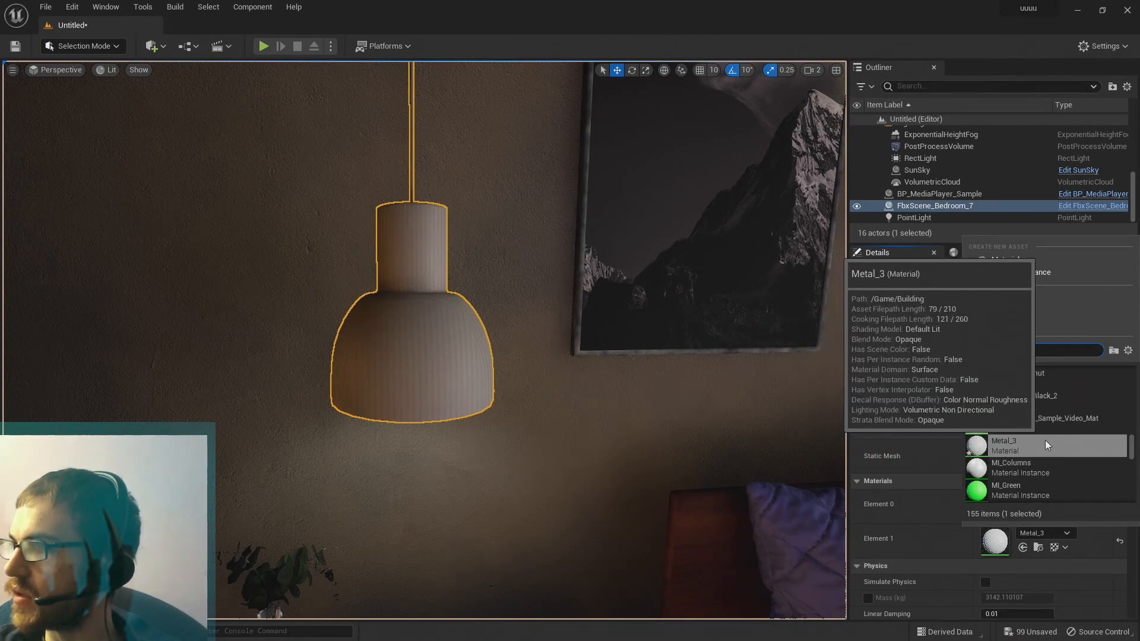
scroll(1045, 440, down, 10)
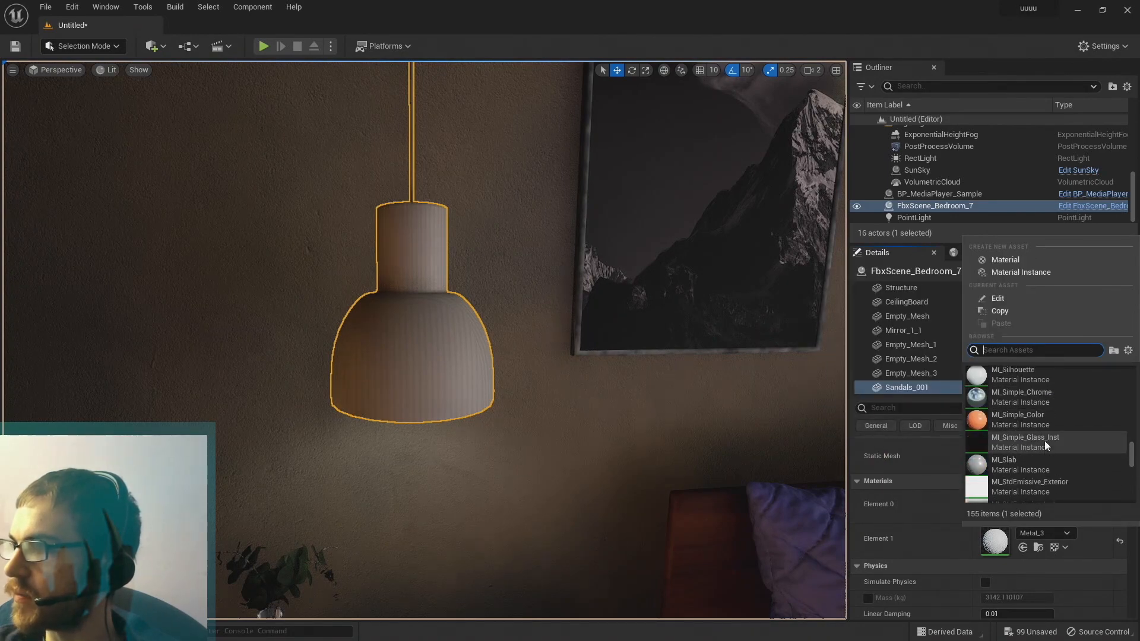
click(1027, 393)
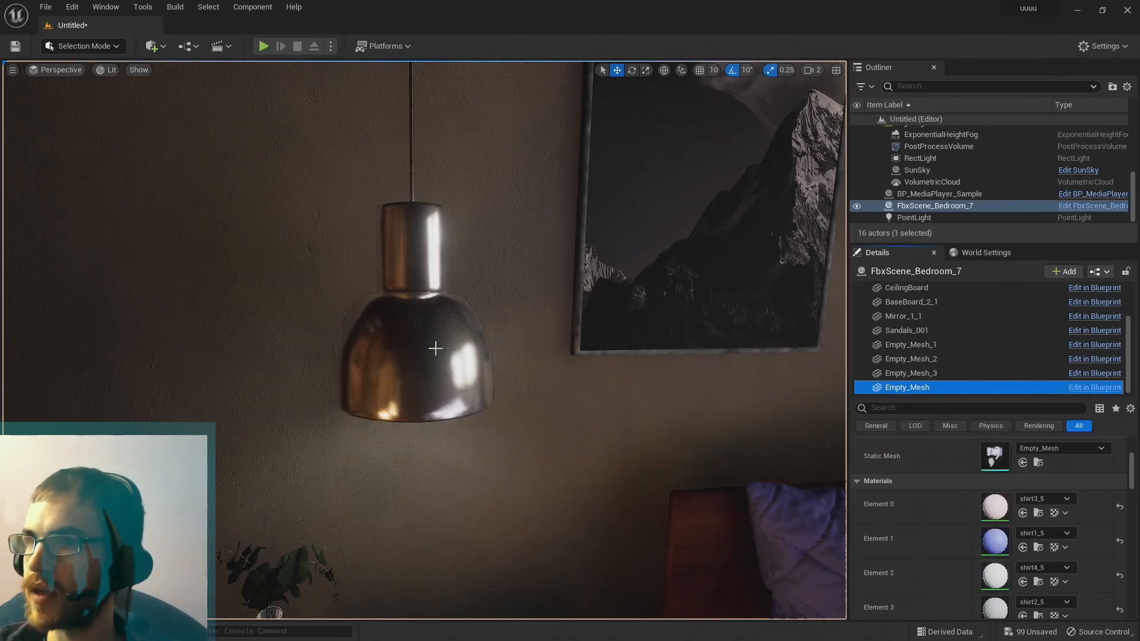
Examine the room around the pendant lamp and the recessed spotlight in the ceiling.
mouse_move(547, 349)
right_down()
mouse_move(534, 306)
mouse_move(487, 307)
mouse_move(796, 311)
mouse_move(469, 311)
mouse_move(540, 284)
mouse_move(555, 95)
mouse_move(630, 77)
mouse_move(671, 119)
mouse_move(674, 83)
mouse_move(671, 184)
mouse_move(671, 83)
right_up()
key(w)
key(w)
key(s)
key(w)
key(w)
key(d)
key(s)
key(a)
key(d)
key(w)
key(s)
key(s)
key(s)
key(s)
key(w)
right_drag(629, 303, 570, 315)
key(w)
key(s)
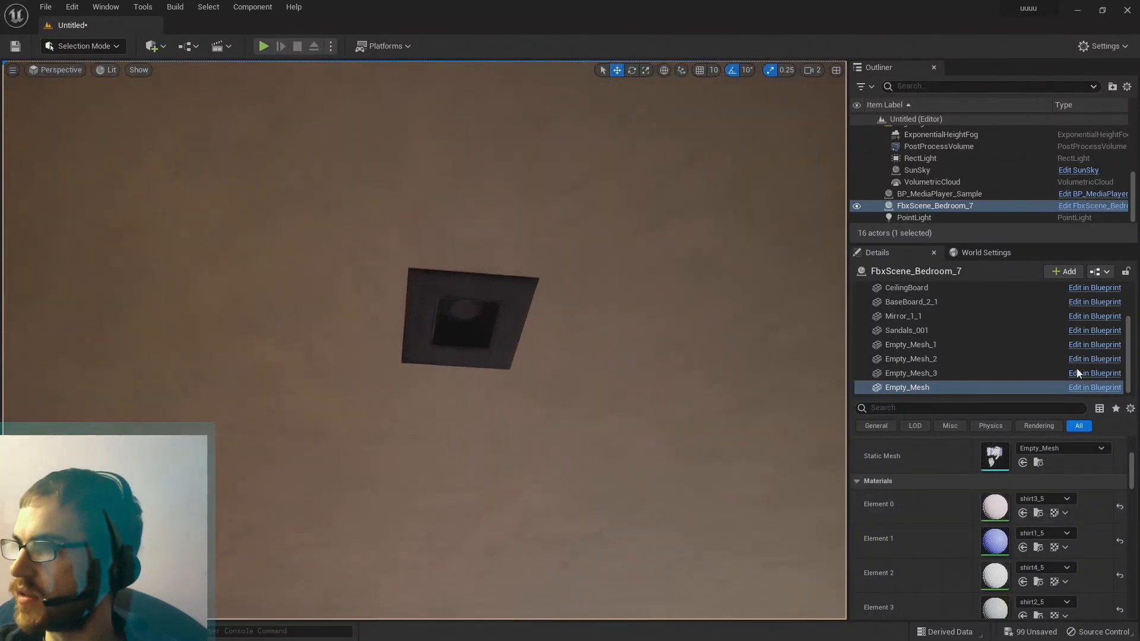
Replace the Element 0 material of the CeilingBoard component with MI_StdEmissive_Exterior so the recessed ceiling spotlight glows.
click(942, 302)
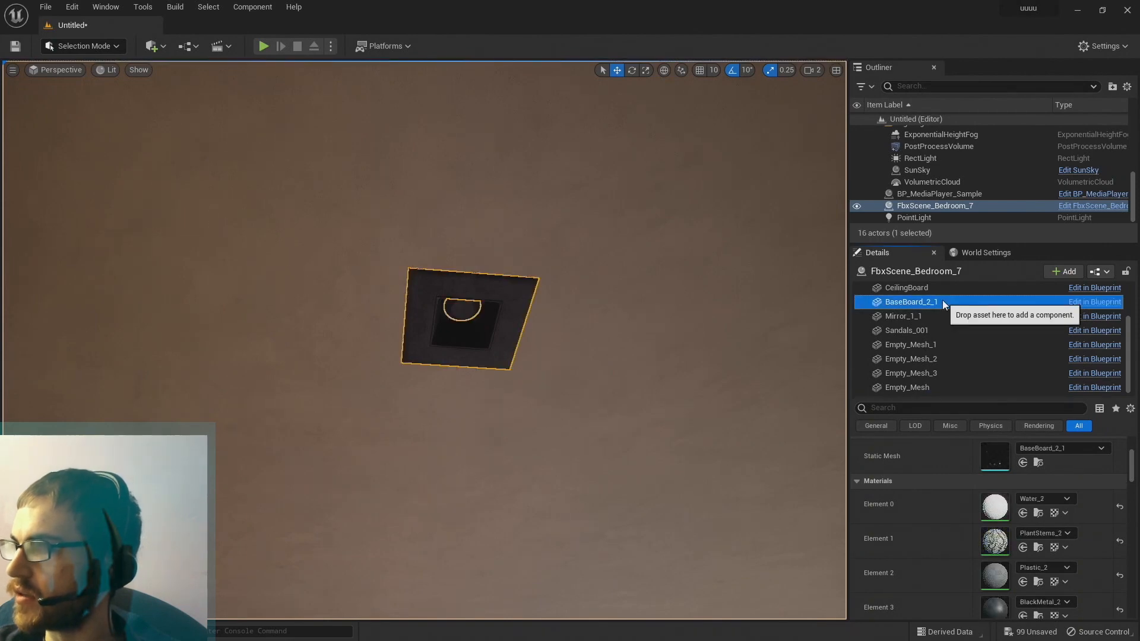
scroll(934, 323, up, 3)
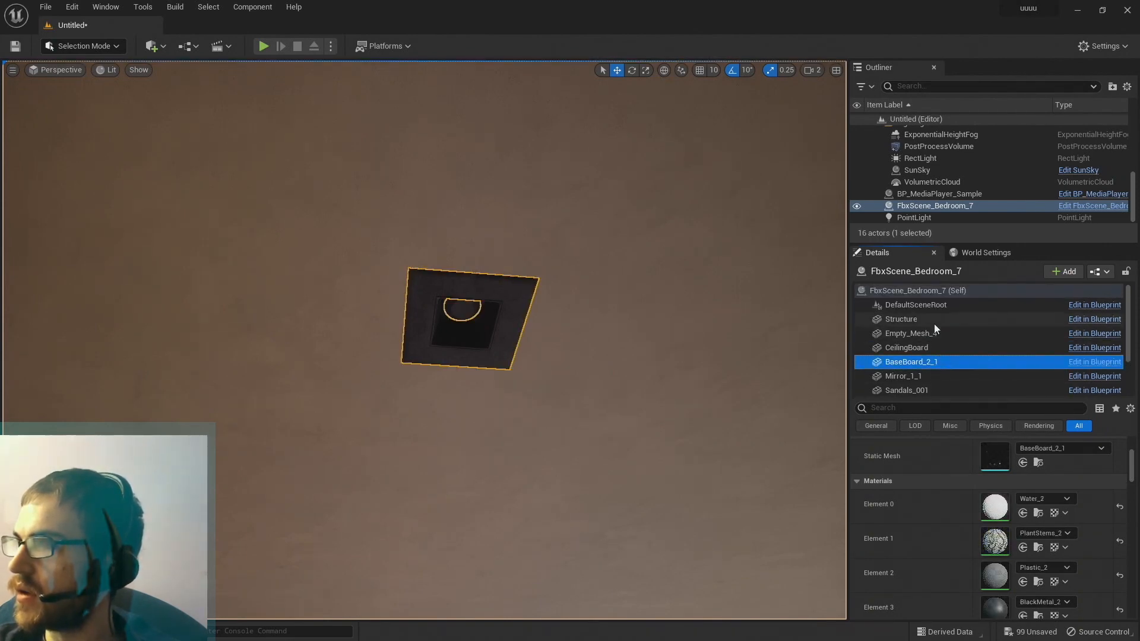
click(934, 321)
click(932, 335)
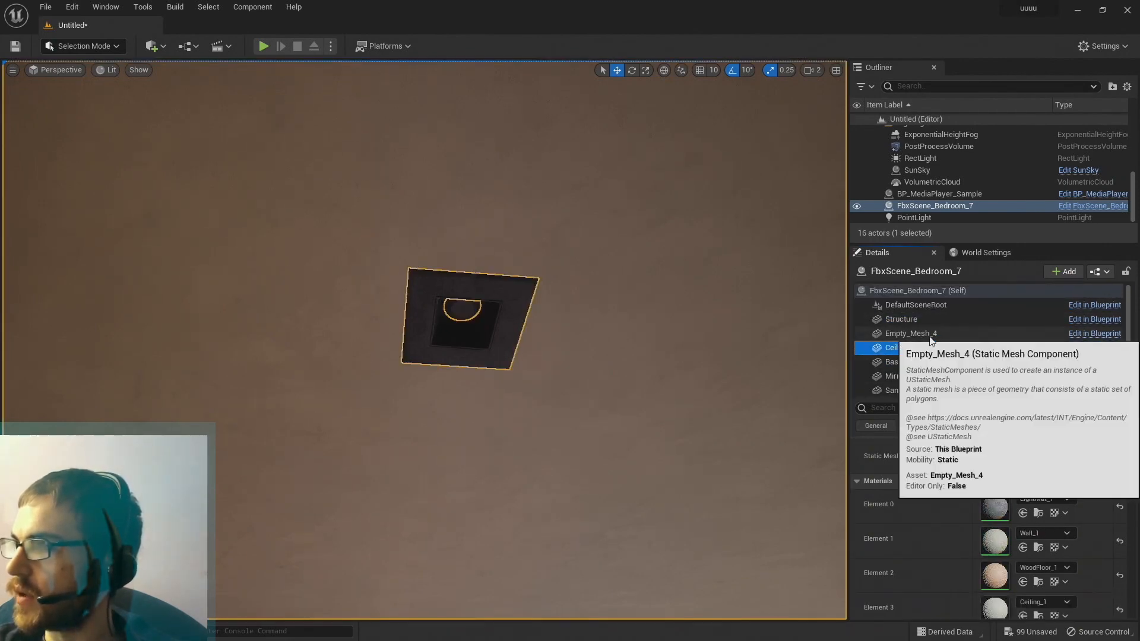
click(927, 346)
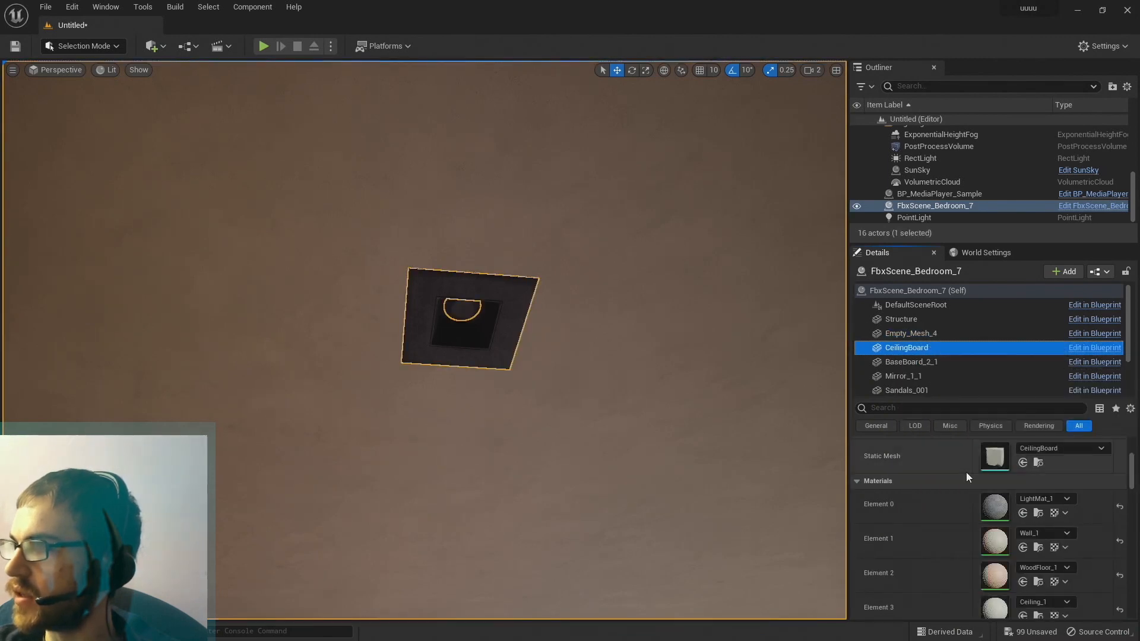
click(1043, 499)
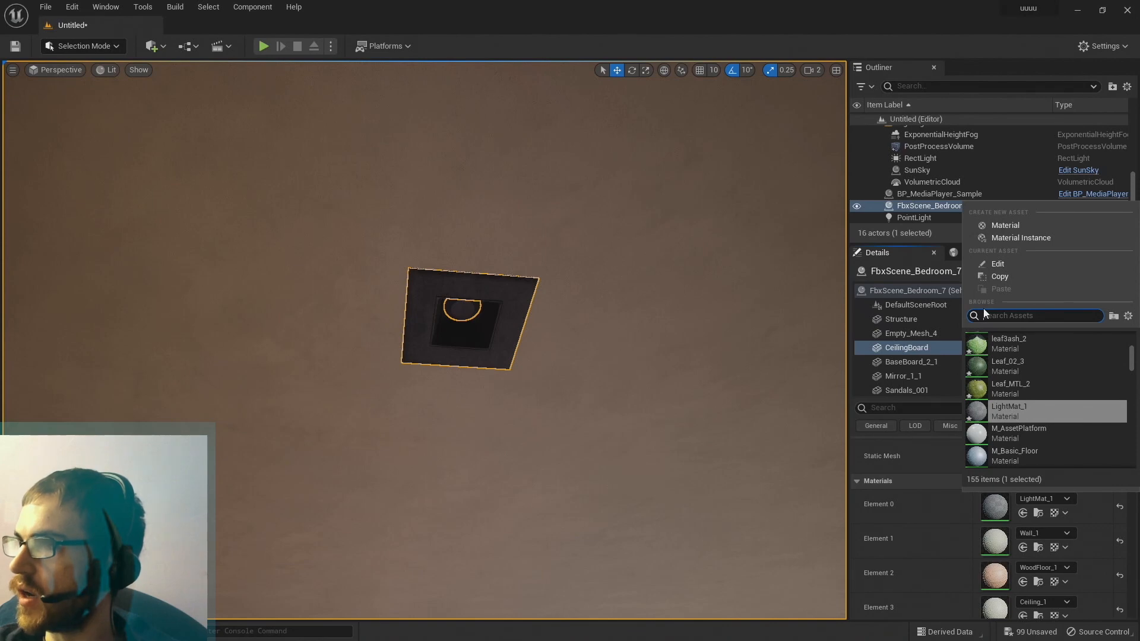
text(emi)
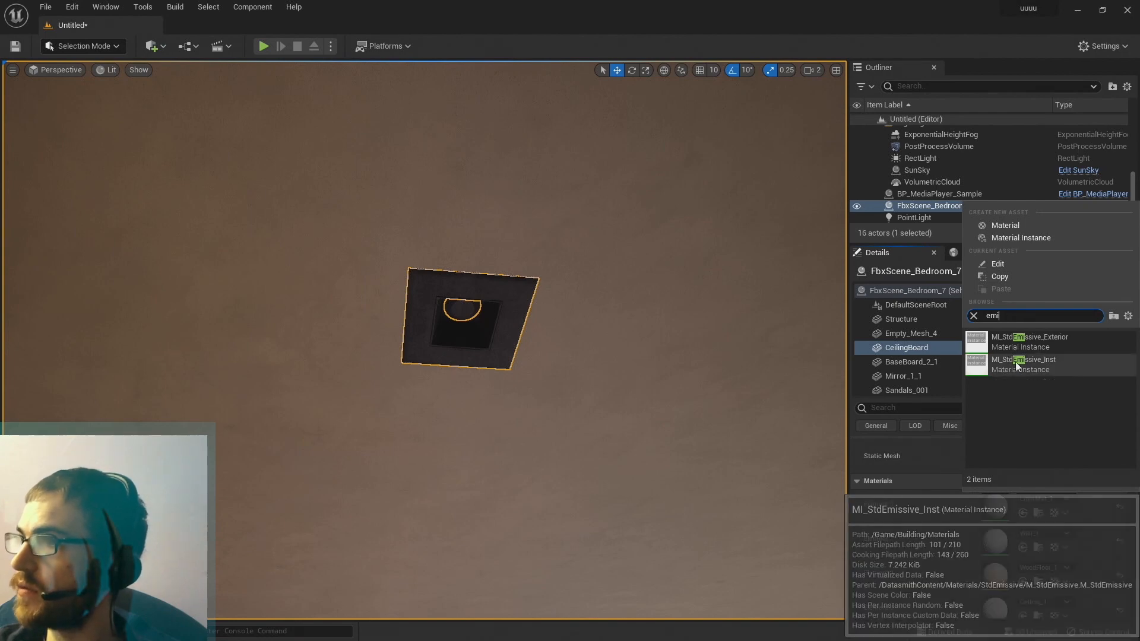
click(1024, 340)
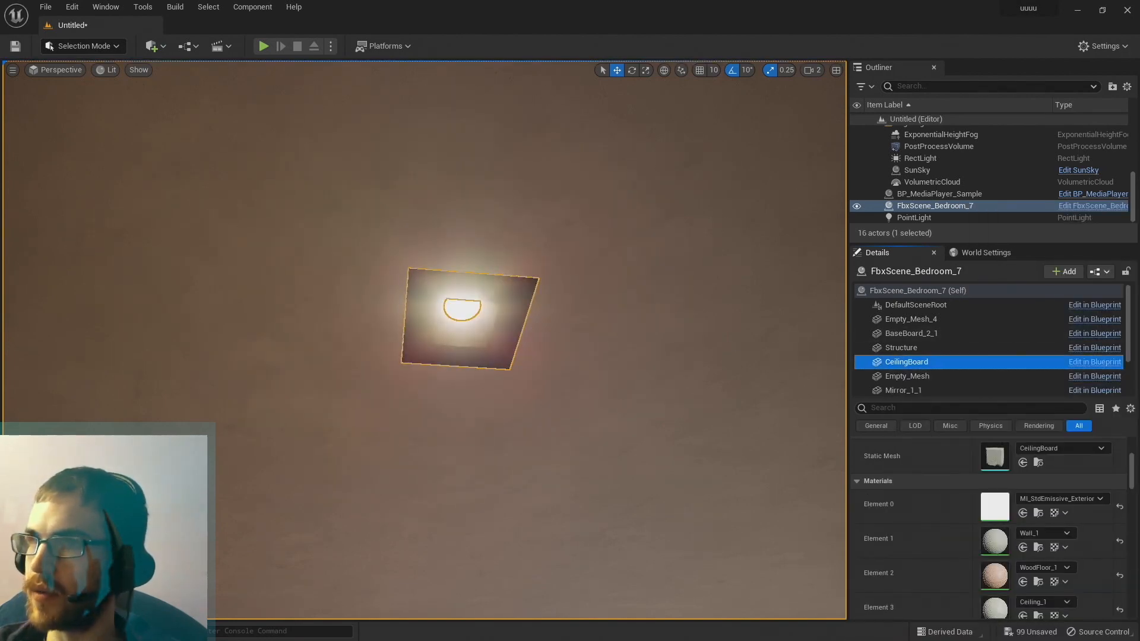
Examine the bedroom from the window to the nightstand, ending close up on the leafy branch in the glass vase.
right_drag(651, 331, 674, 387)
click(639, 361)
key(w)
key(s)
key(w)
key(w)
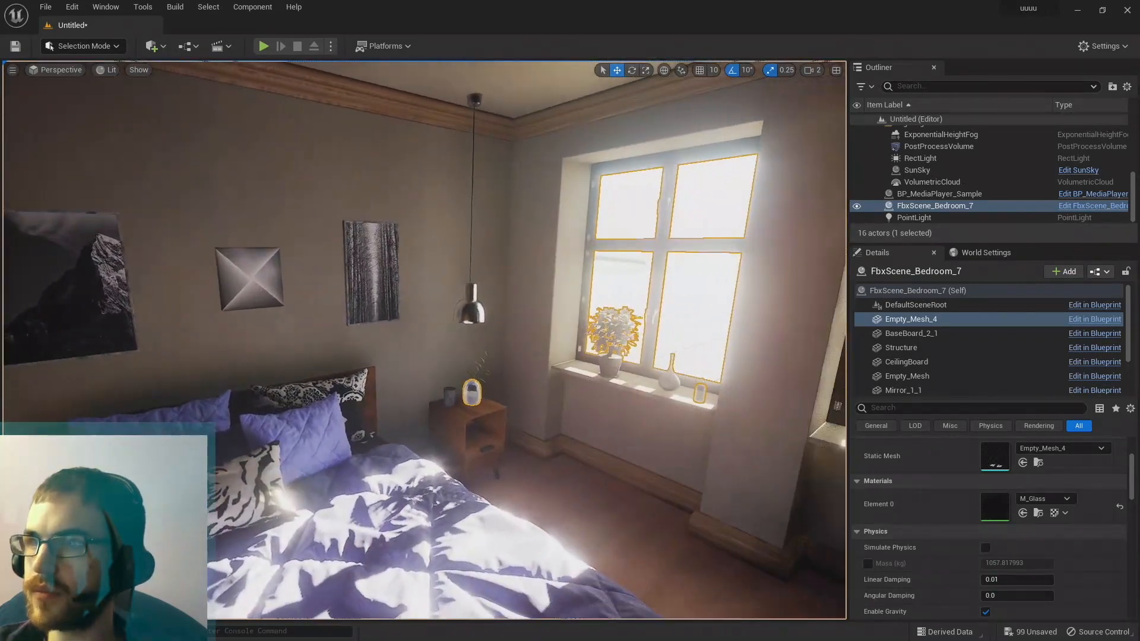
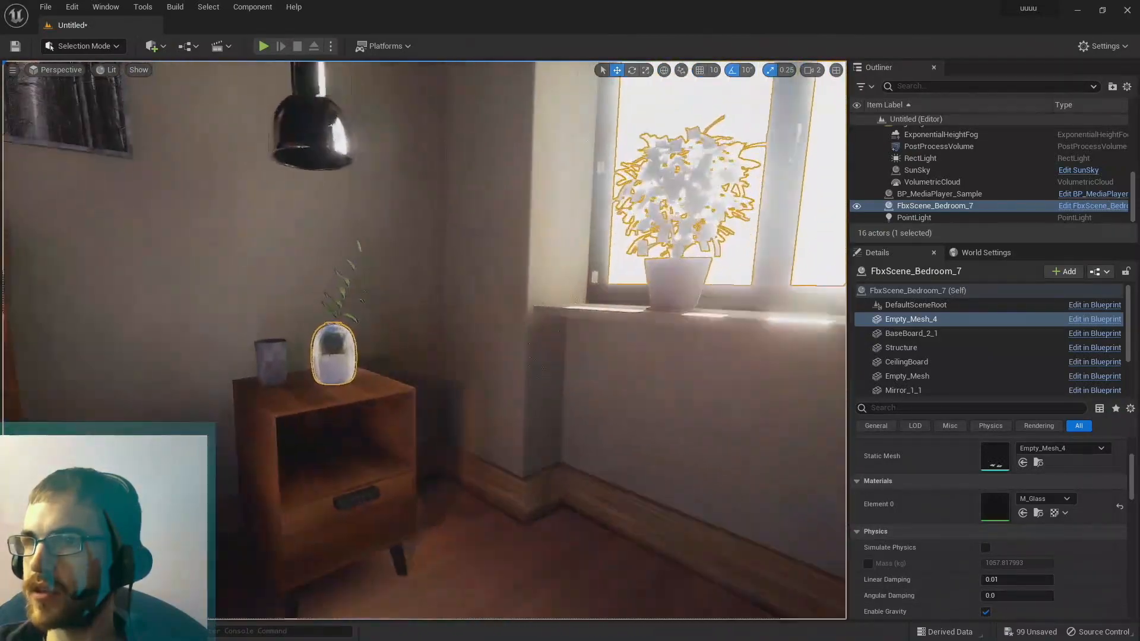
key(w)
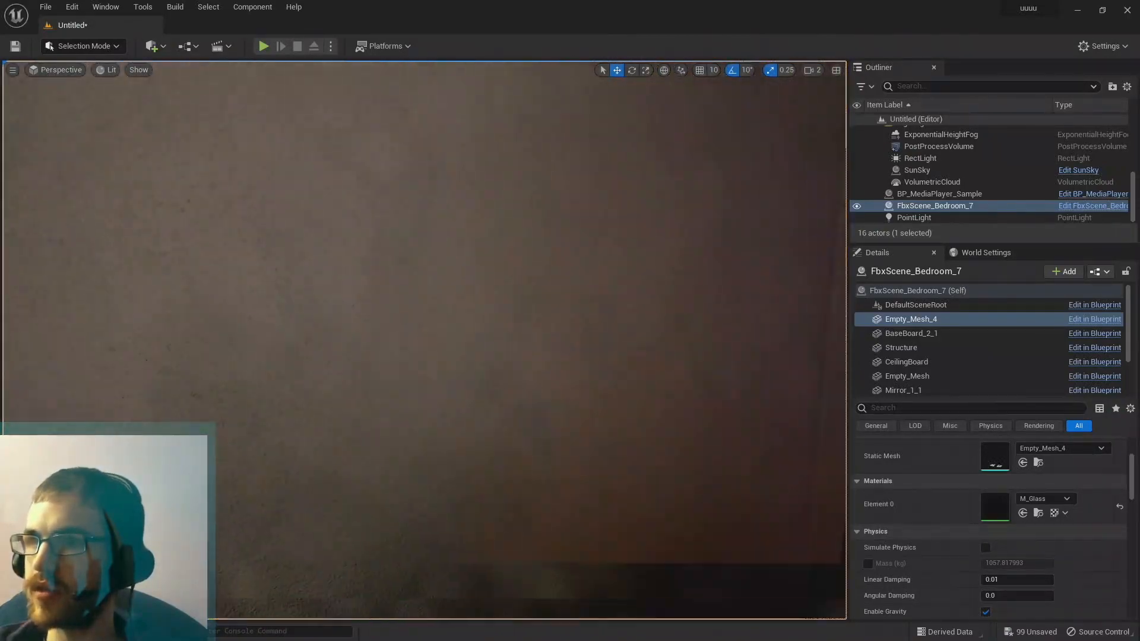
key(s)
key(w)
right_drag(655, 389, 641, 431)
key(s)
key(s)
key(w)
key(w)
key(s)
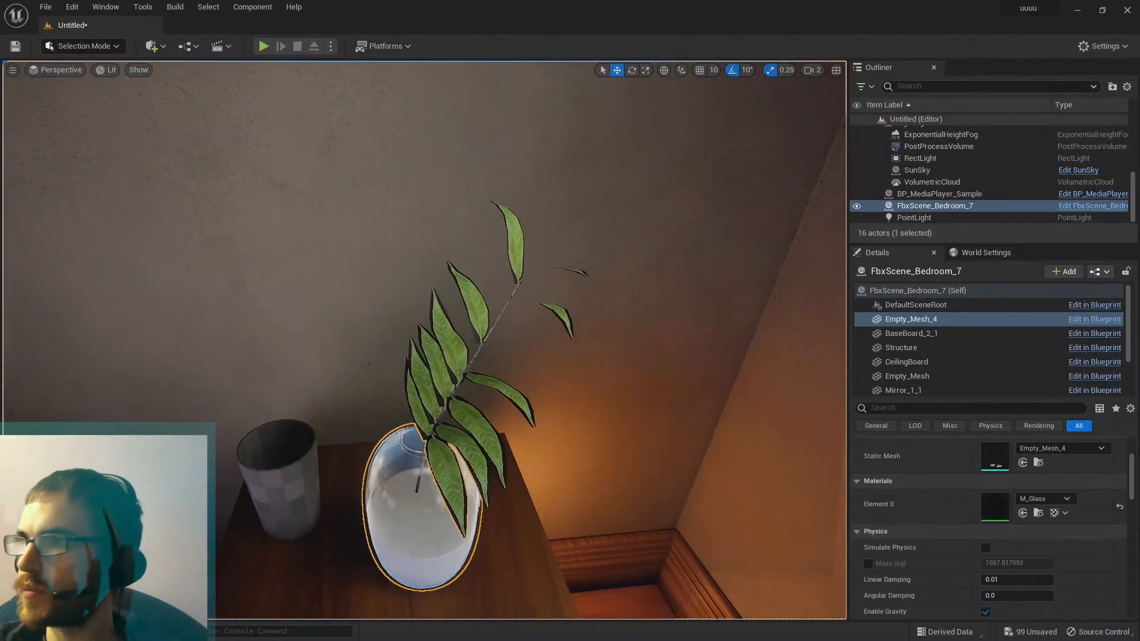
Check the material slots of Mirror_1_1, Empty_Mesh_1, Empty_Mesh_2, Empty_Mesh_3 and Sandals_001 for the plant's leaf material.
scroll(946, 337, down, 2)
click(946, 337)
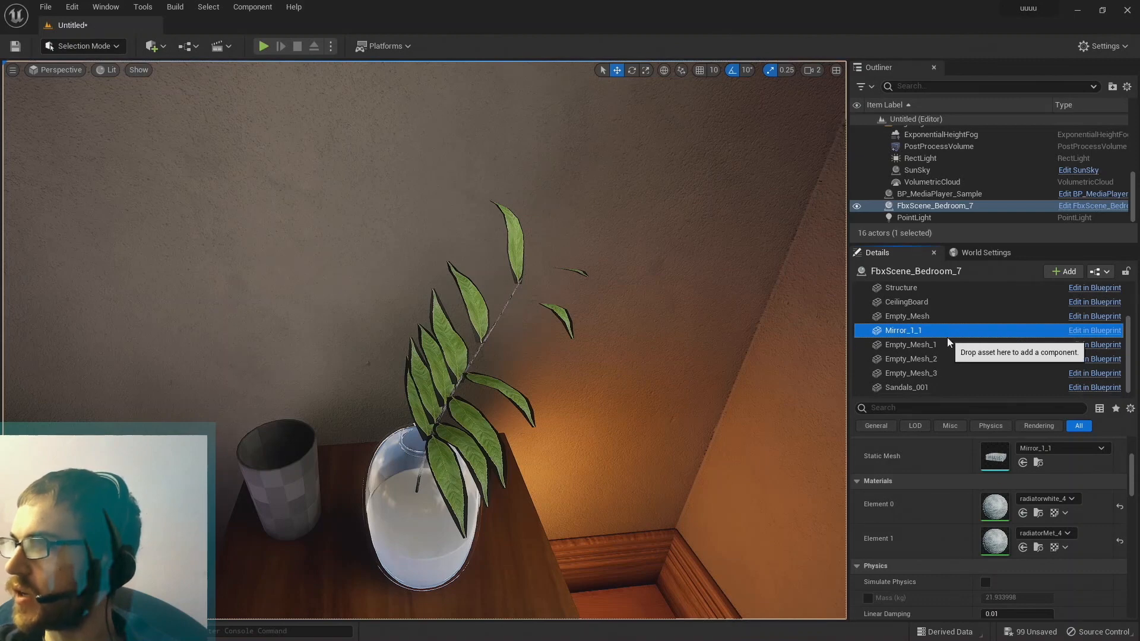
click(945, 344)
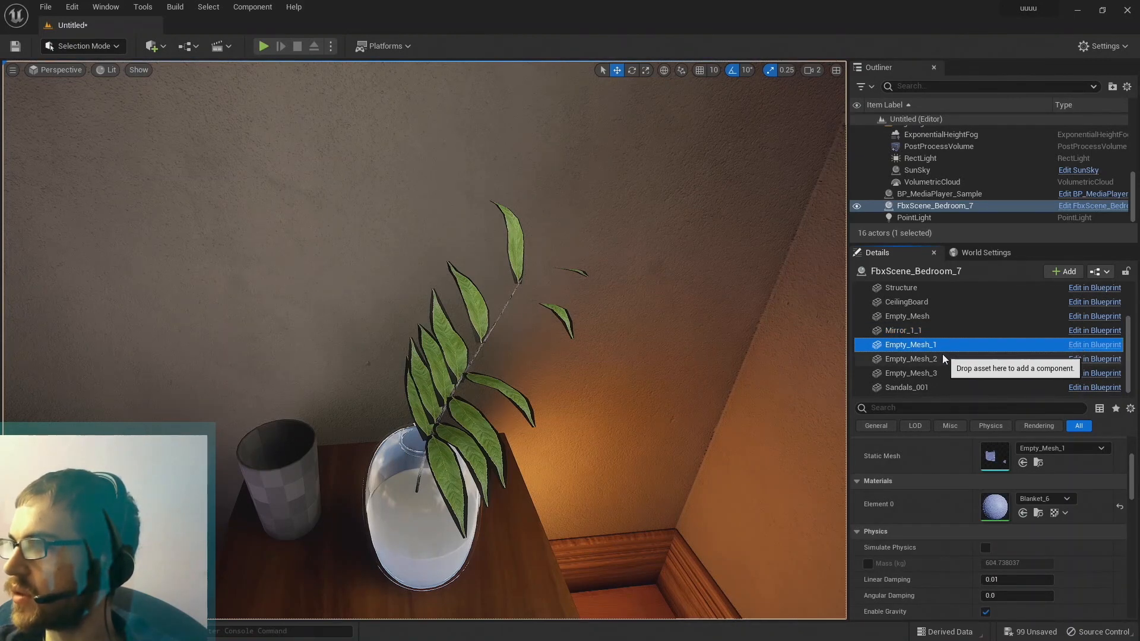
click(942, 358)
scroll(995, 512, down, 2)
scroll(994, 508, down, 3)
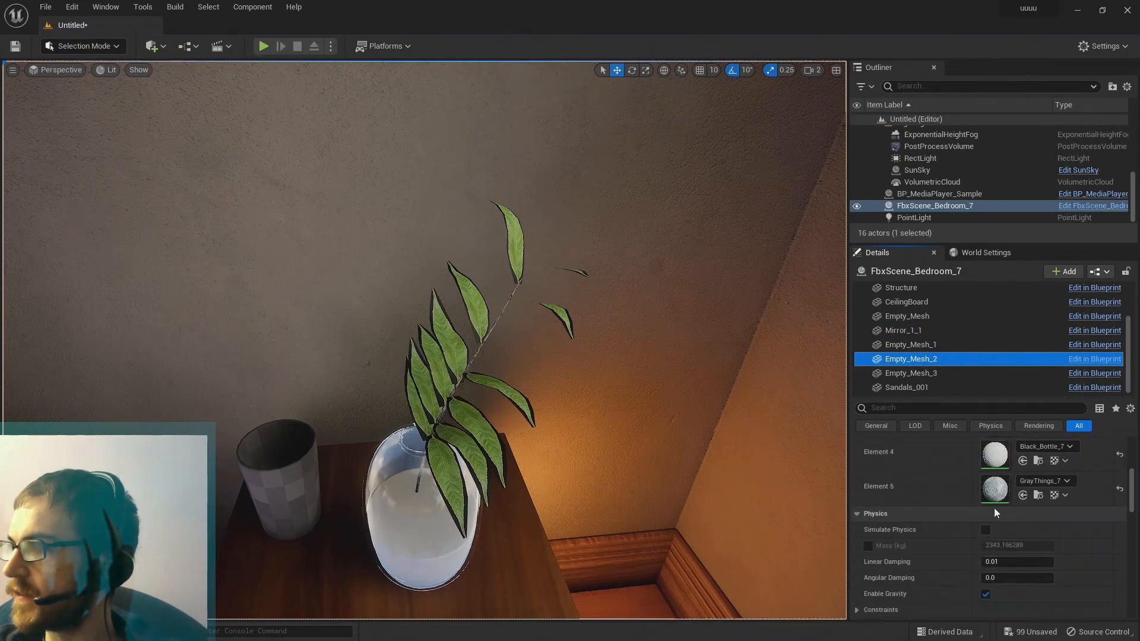
click(905, 373)
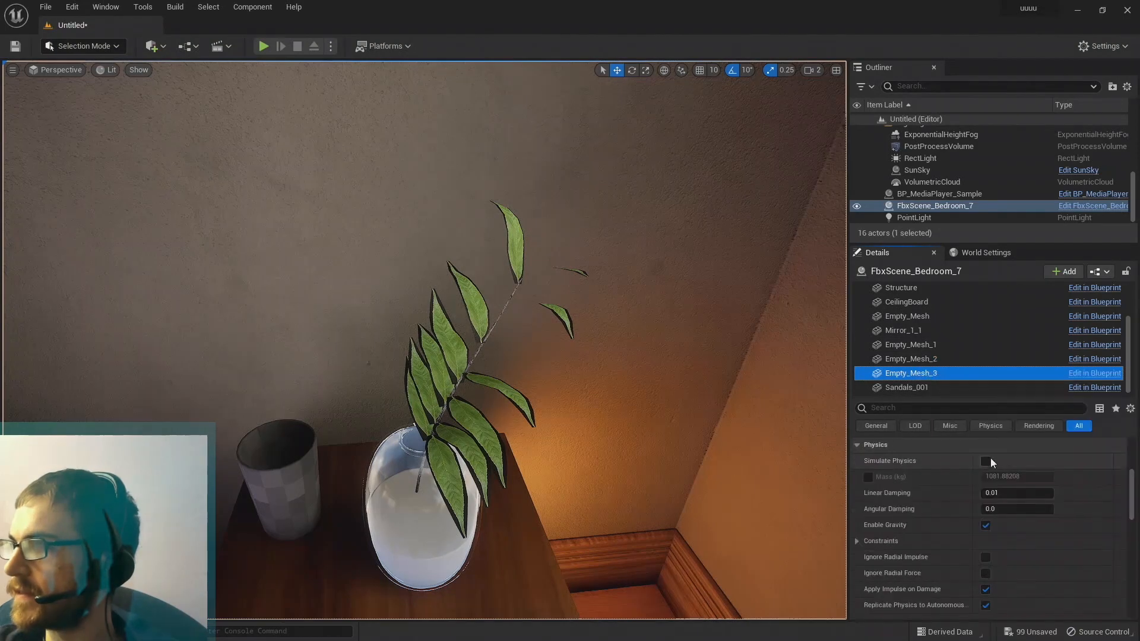
scroll(990, 457, up, 3)
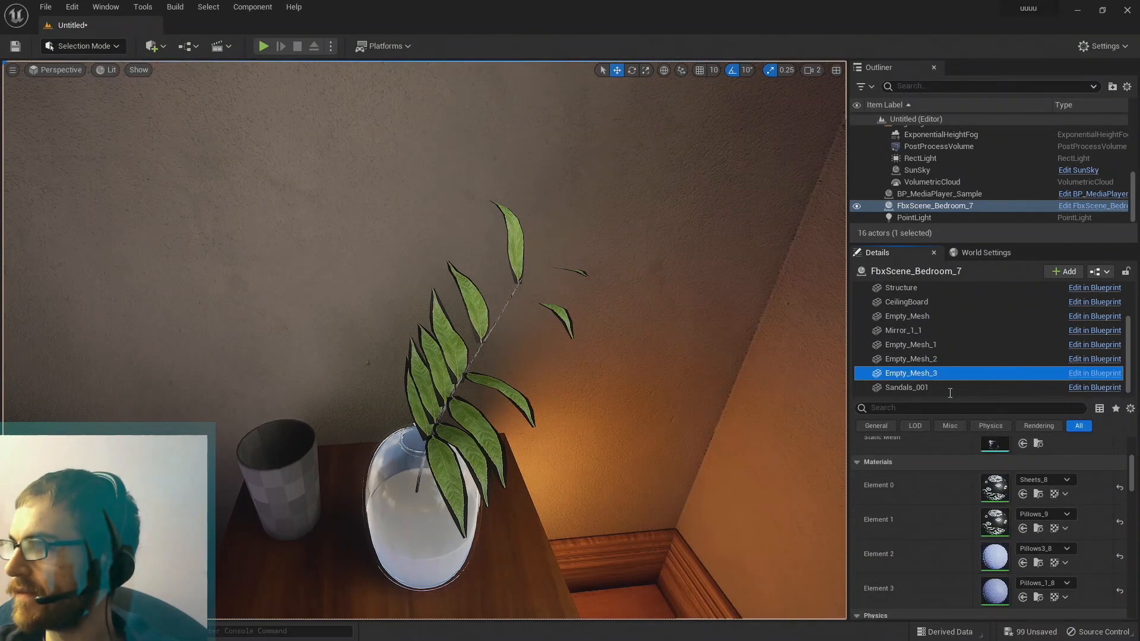
click(933, 387)
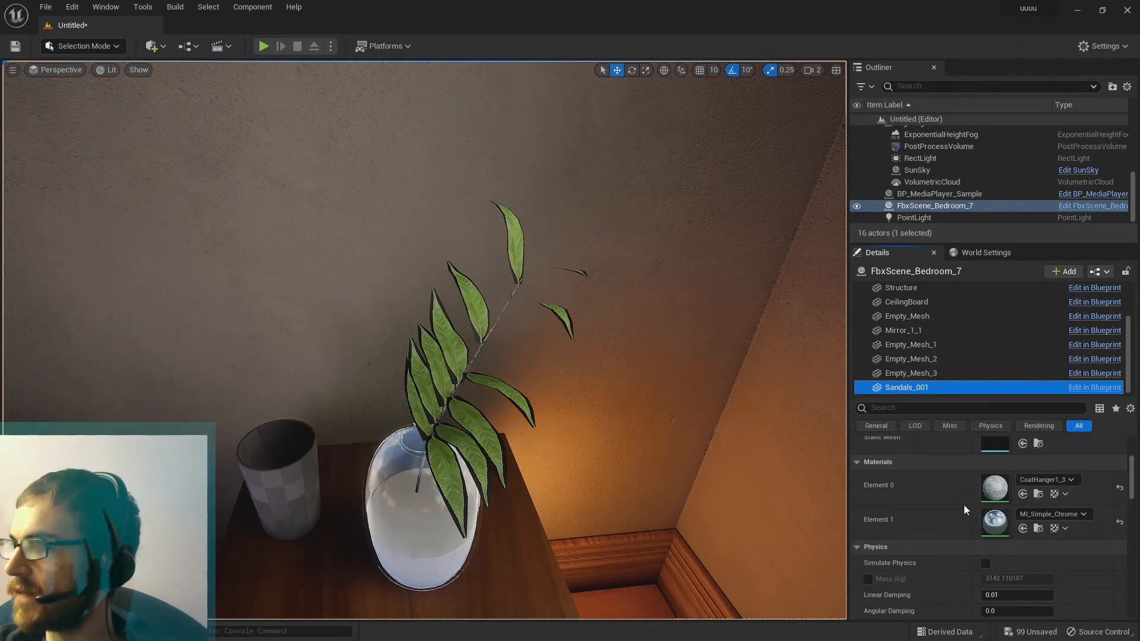
Check the materials of the Mirror_1_1, Empty_Mesh, CeilingBoard and Structure components for the vase plant's leaves.
click(914, 330)
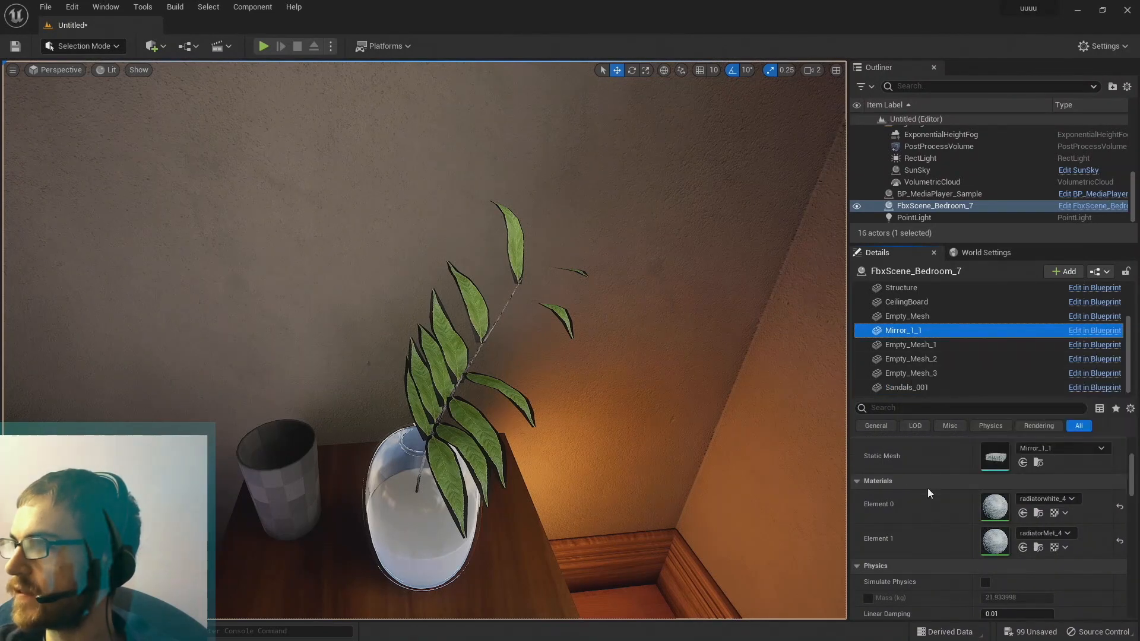
click(908, 316)
scroll(947, 478, down, 2)
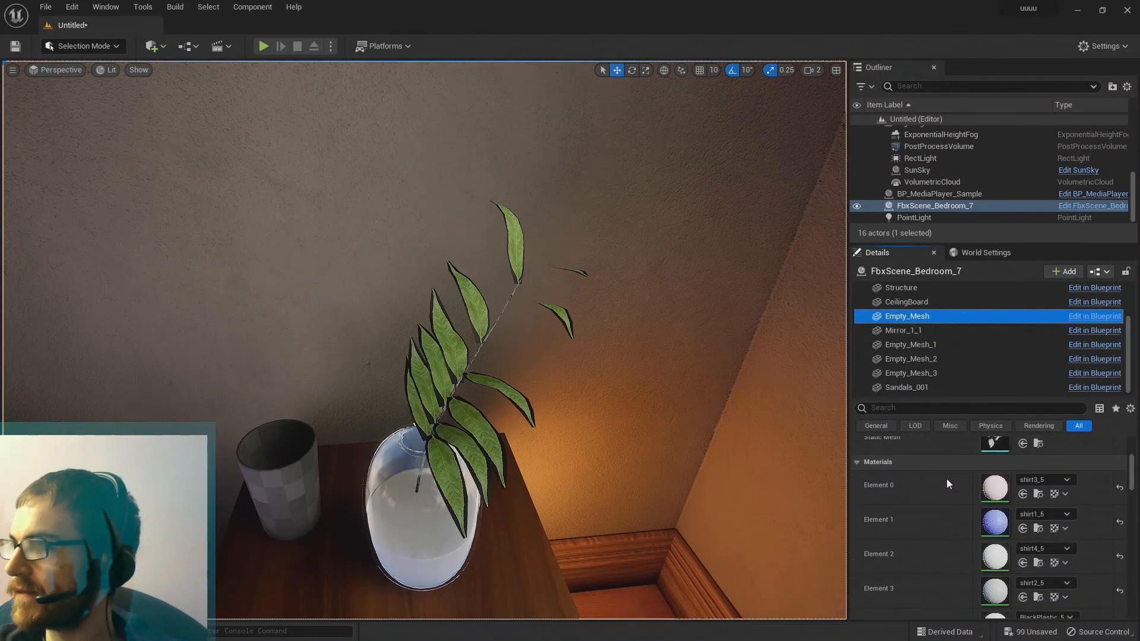
scroll(946, 478, down, 2)
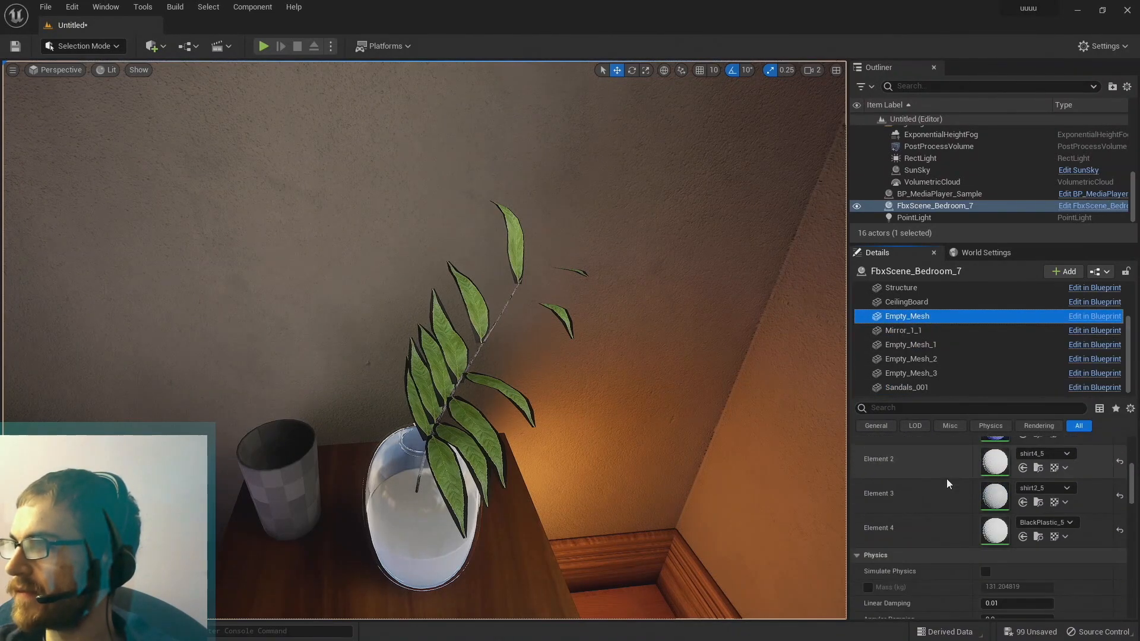
click(920, 303)
scroll(976, 567, up, 3)
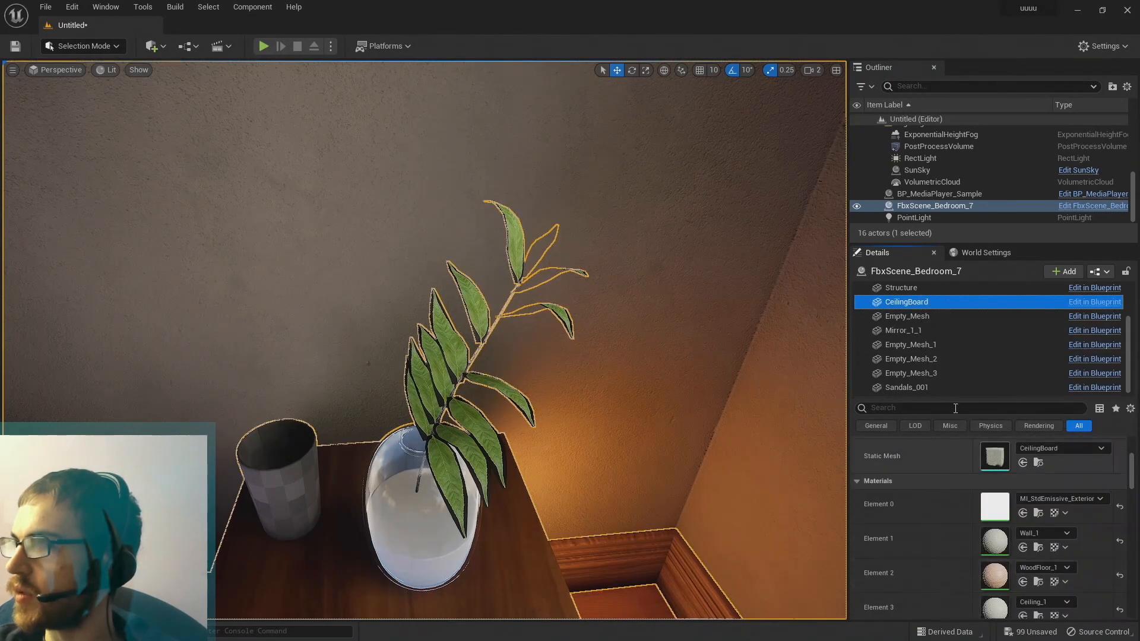
scroll(946, 355, up, 1)
click(908, 325)
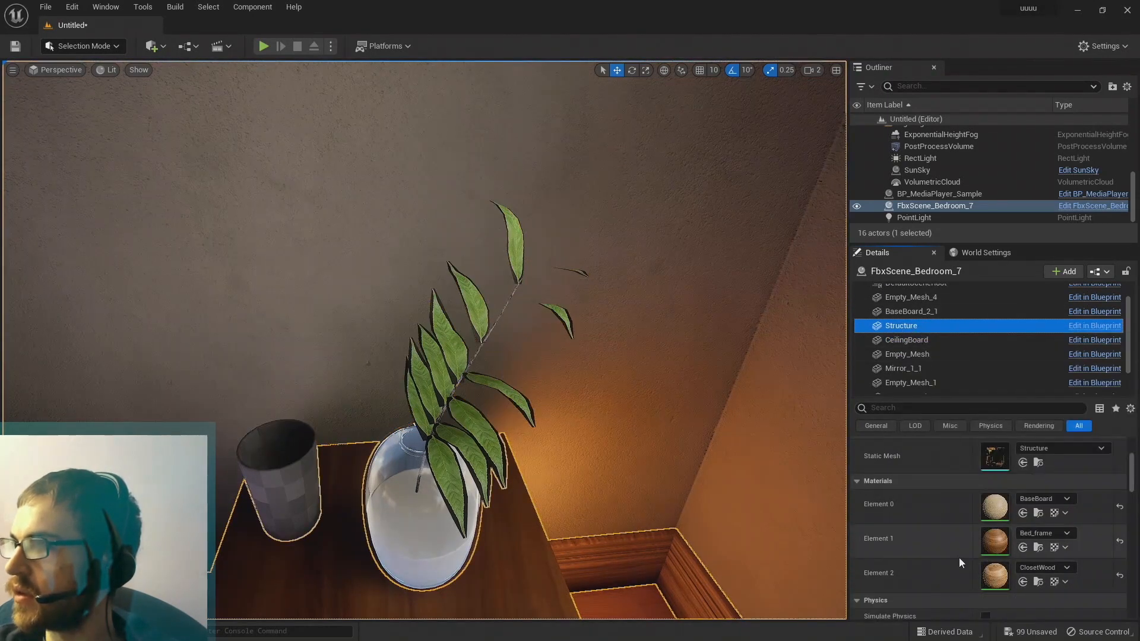
Look through the BaseBoard_2_1 component's material slots and open the Element 22 material Leaf_MTL_2 for editing.
click(930, 311)
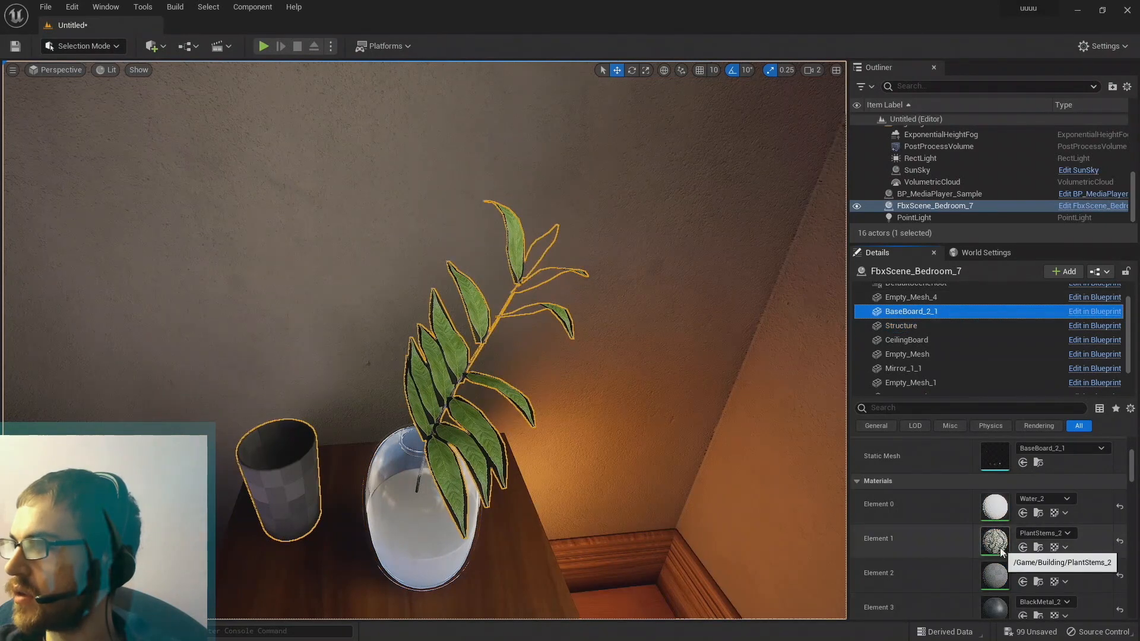
scroll(1001, 551, down, 2)
scroll(1001, 551, down, 3)
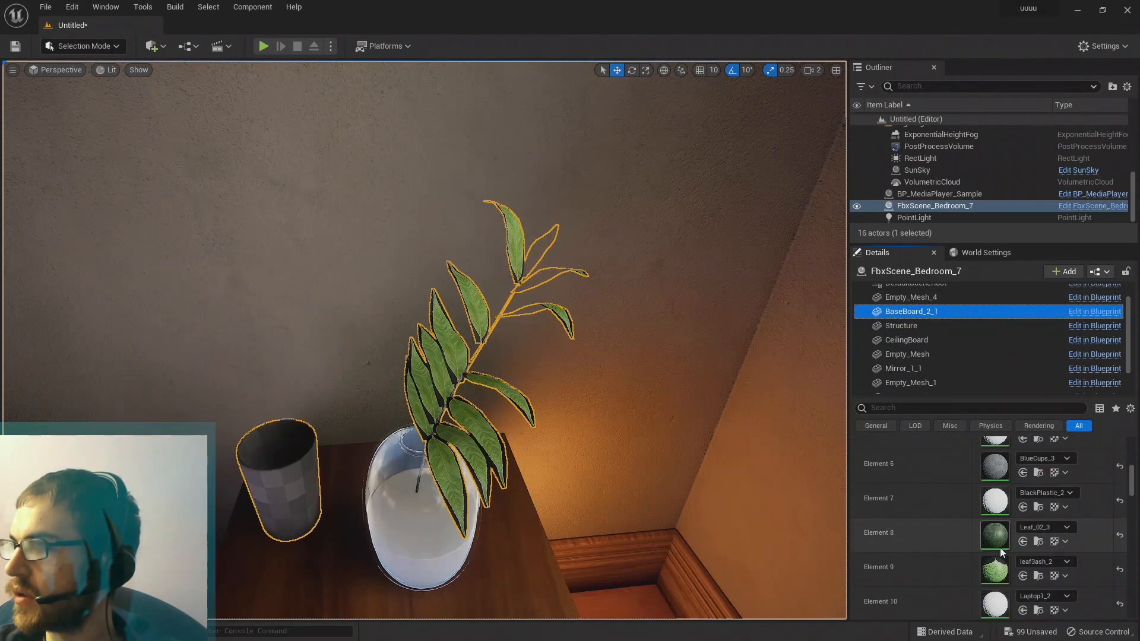
scroll(1001, 551, down, 4)
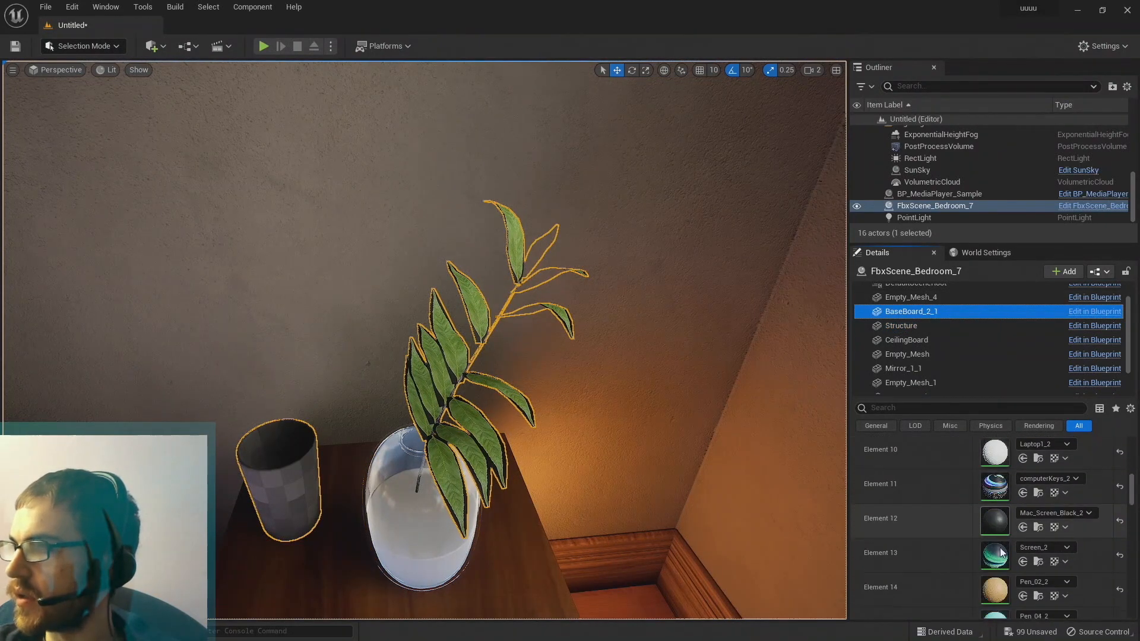
scroll(1001, 551, down, 5)
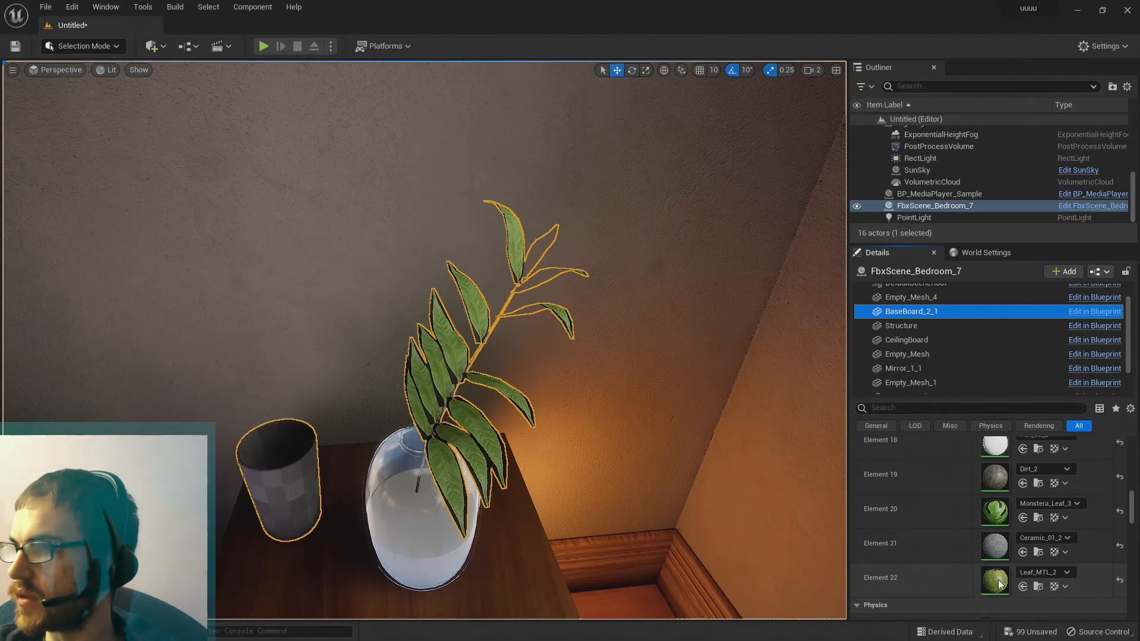
double_click(995, 579)
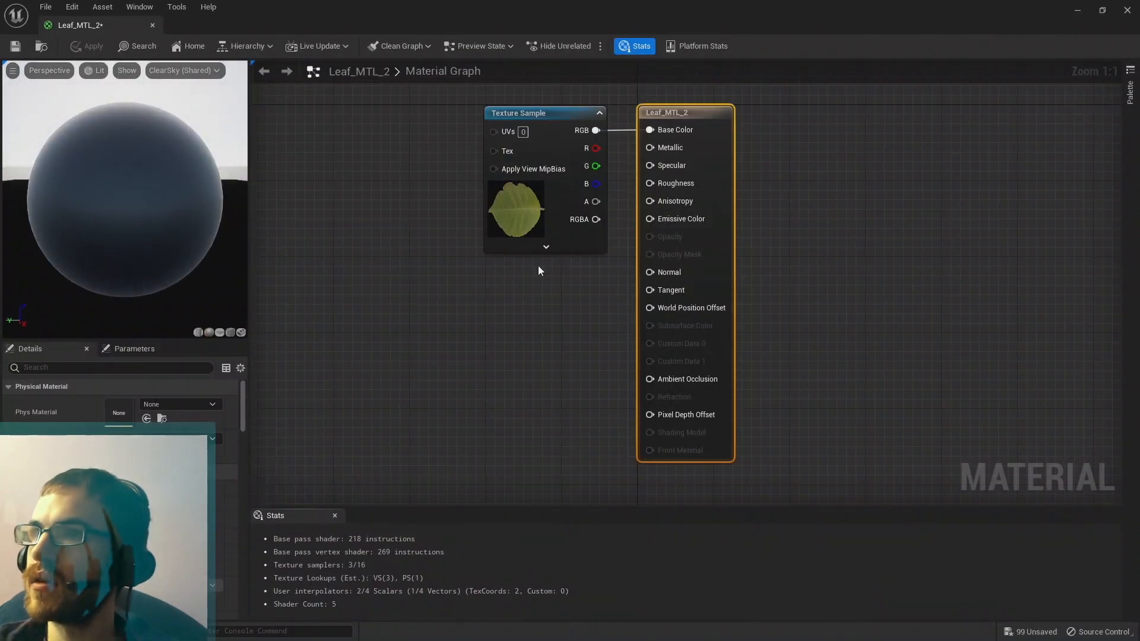
Space out the leaf material's nodes, set its blend mode to Masked and connect the texture's alpha output to Opacity Mask.
drag(557, 112, 435, 140)
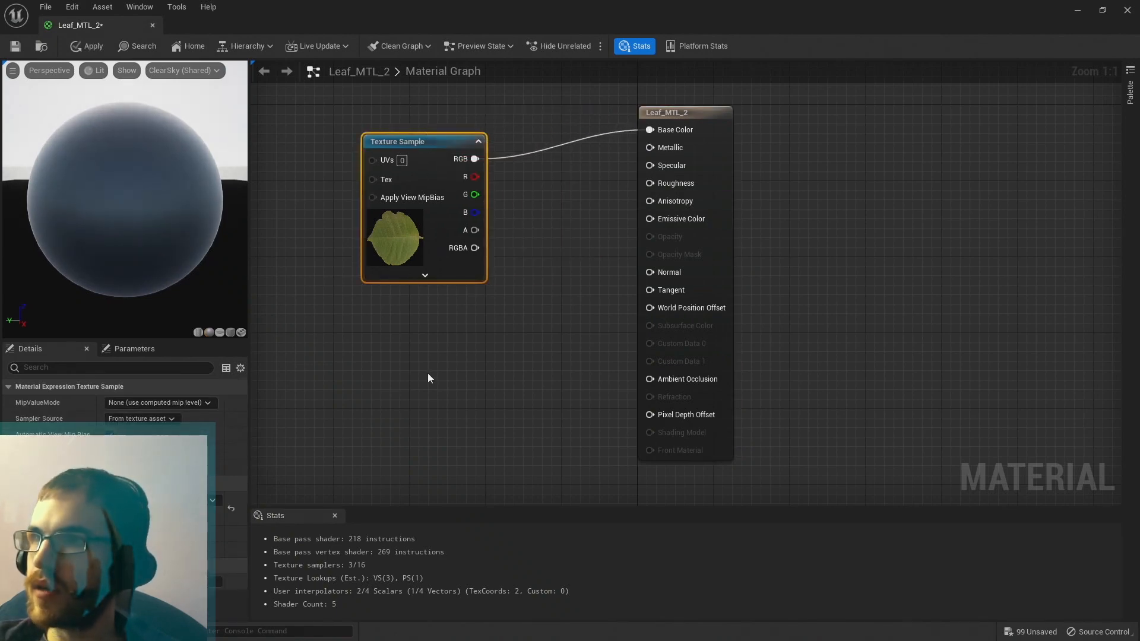
drag(725, 301, 771, 310)
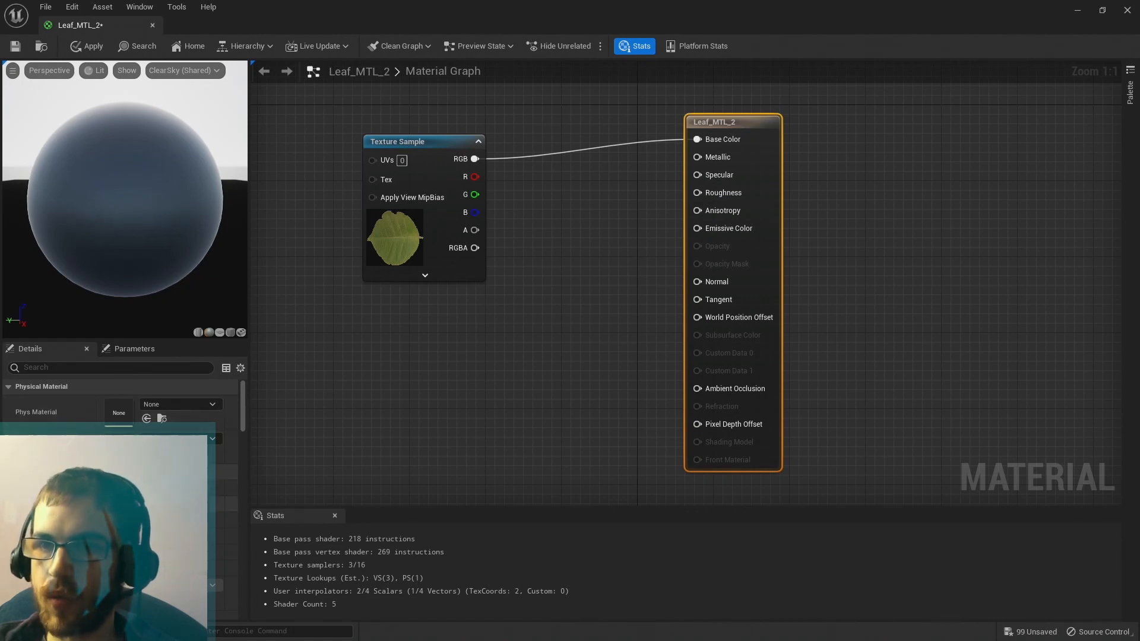
click(160, 503)
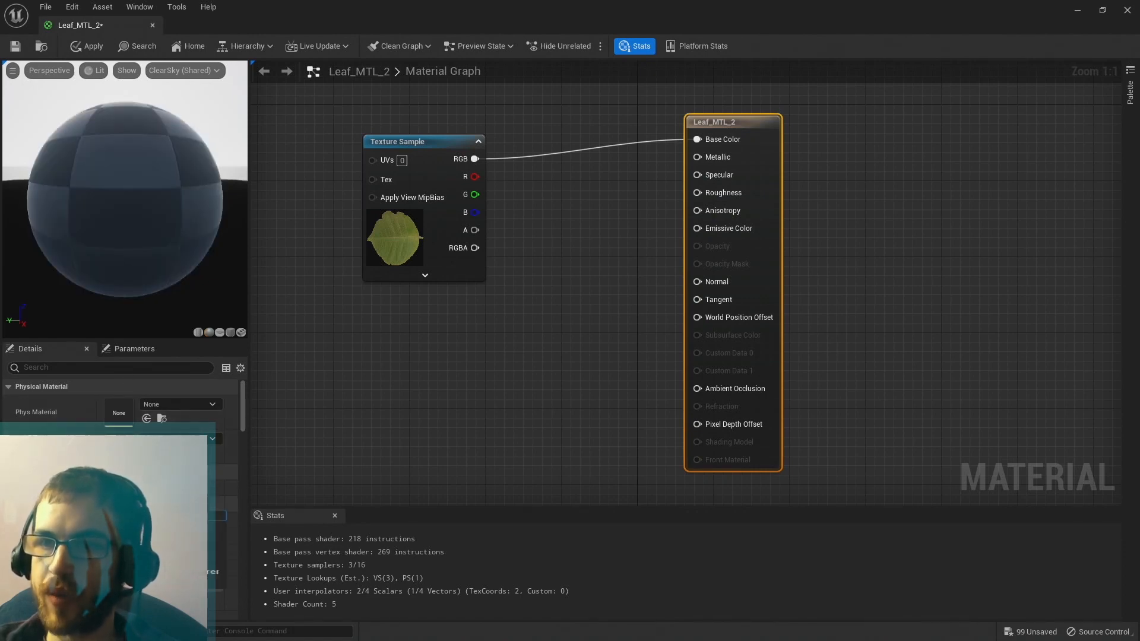
click(217, 526)
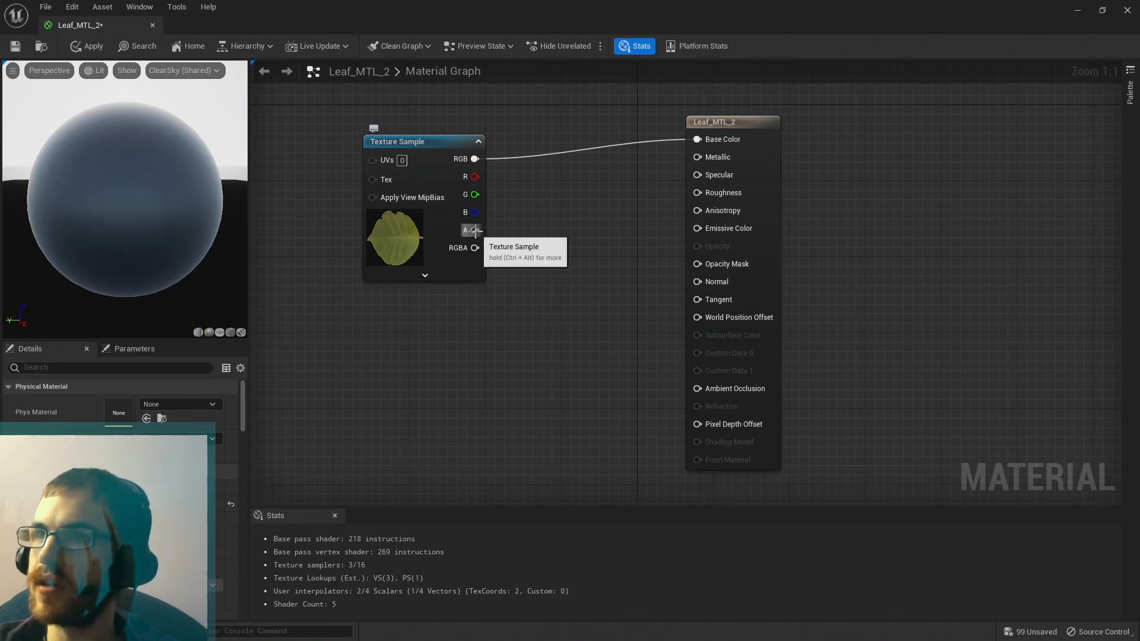
drag(475, 230, 714, 265)
drag(714, 265, 656, 272)
click(581, 297)
Make the leaf material two-sided with the Two Sided Foliage shading model, and close its editor with the changes applied.
drag(130, 222, 226, 222)
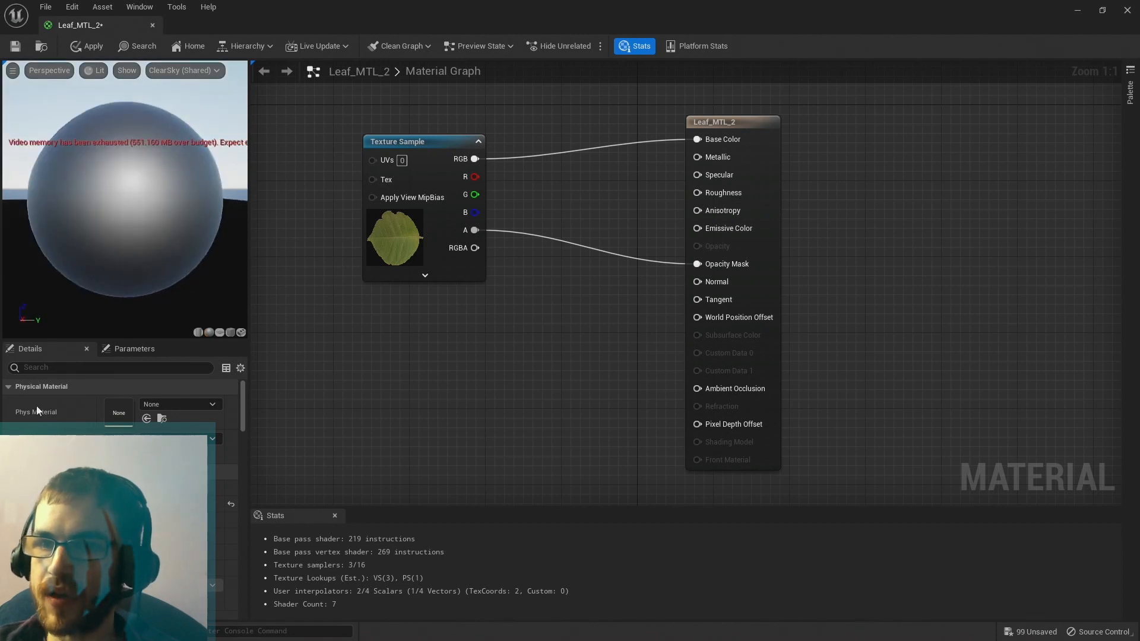
click(110, 536)
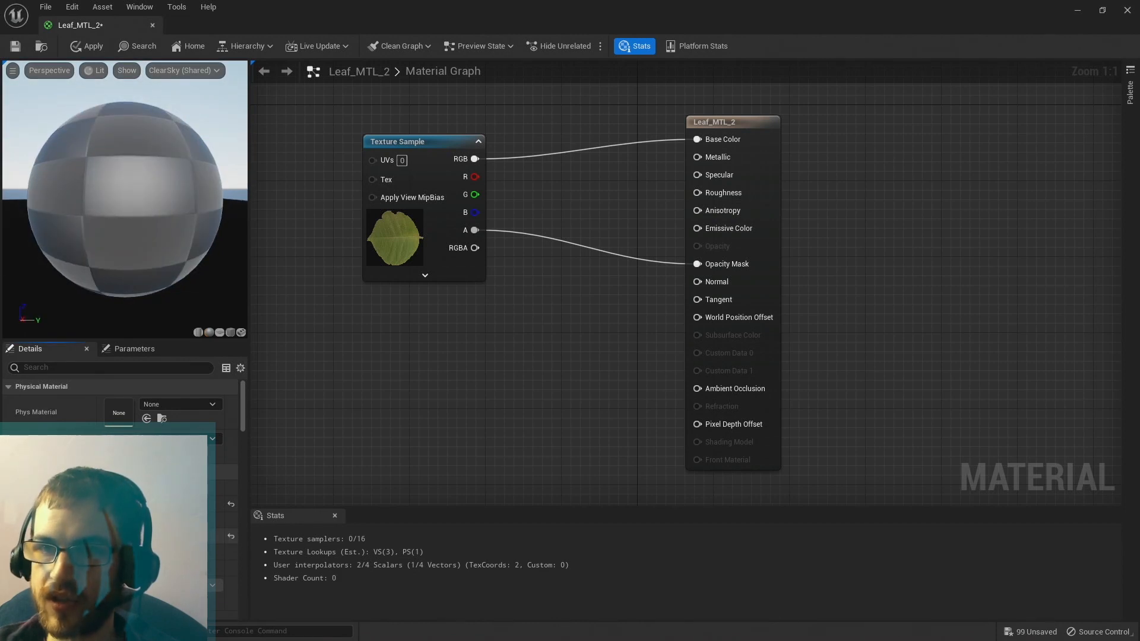
click(148, 520)
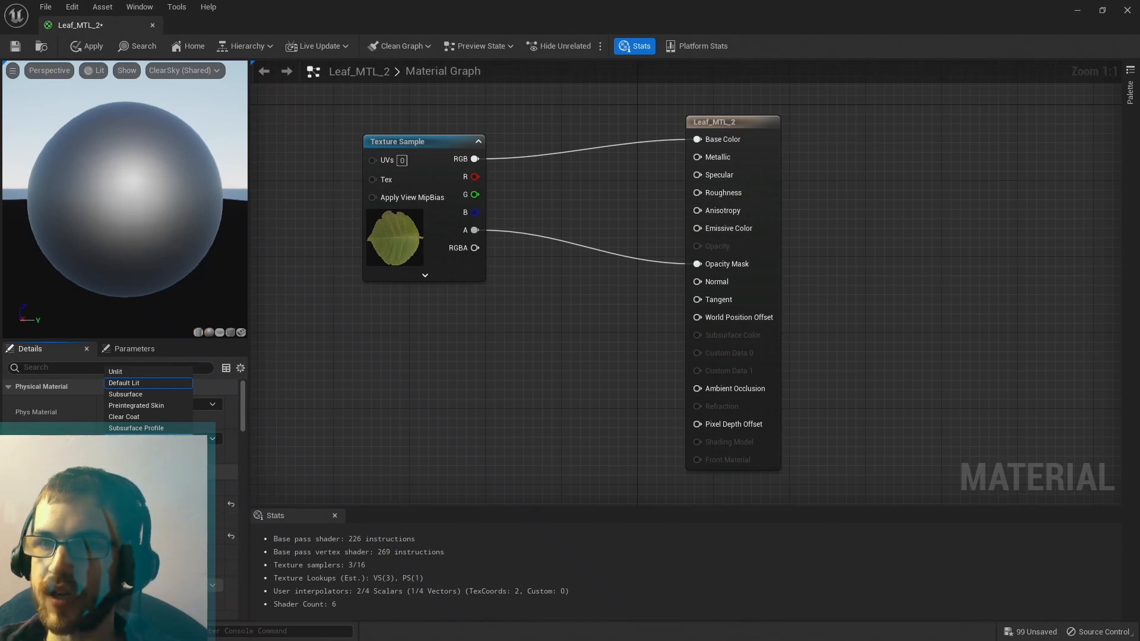
click(136, 439)
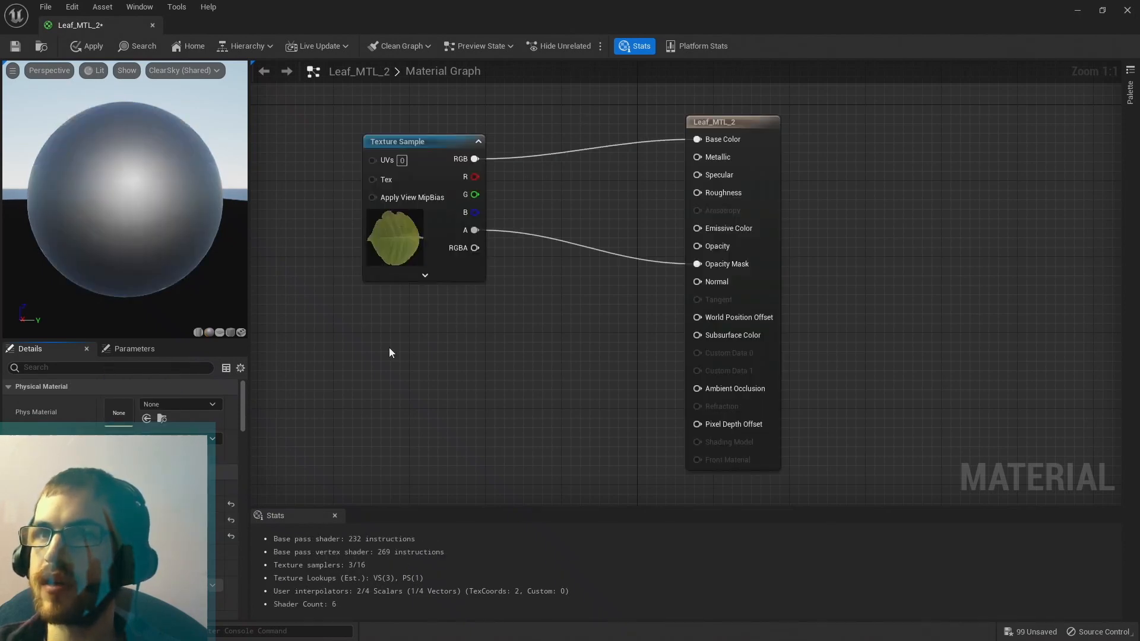
drag(19, 182, 202, 193)
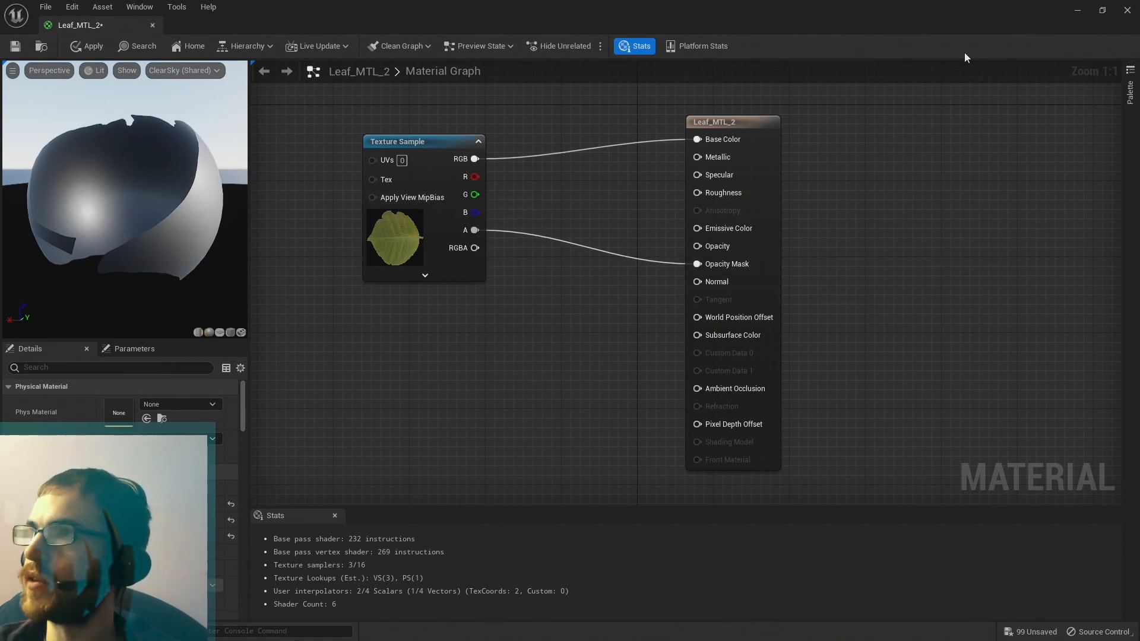
click(1122, 9)
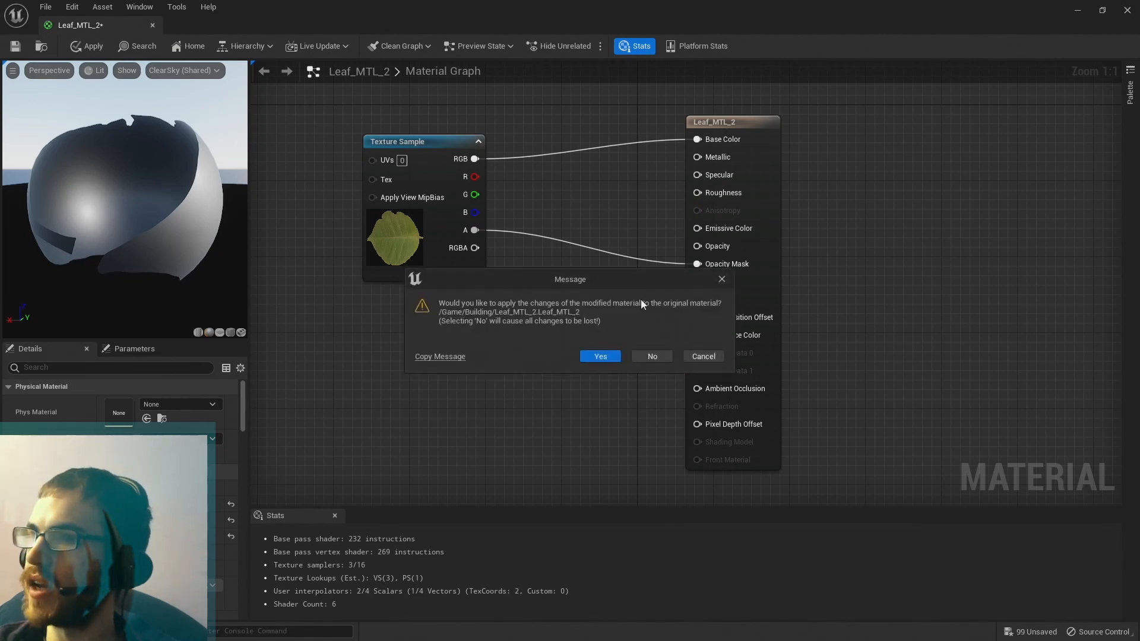
click(604, 357)
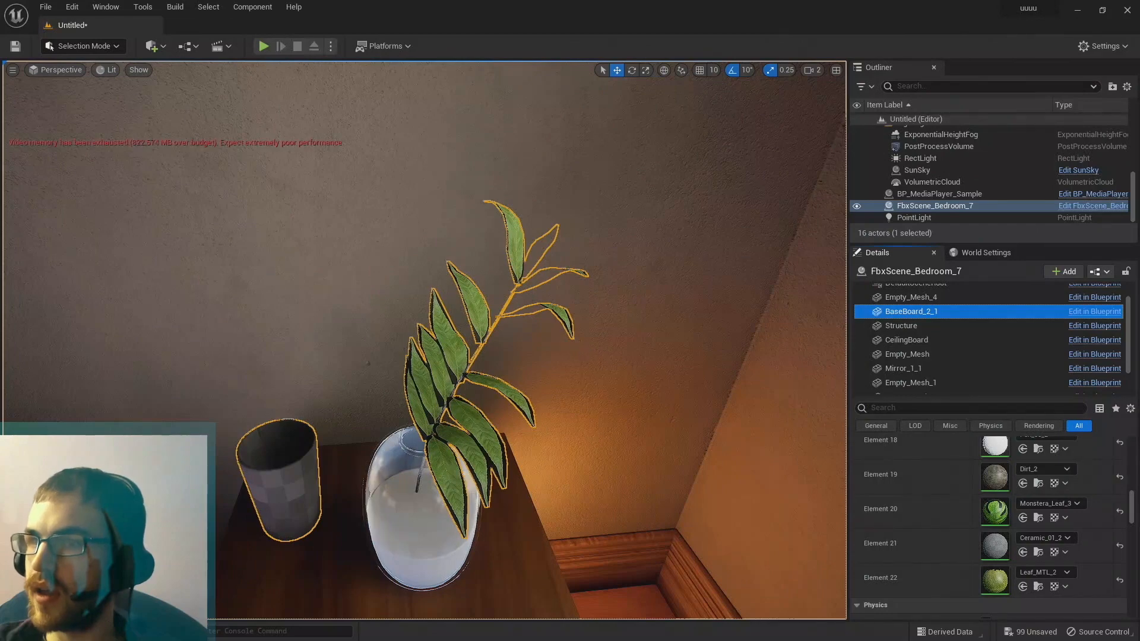
Examine the masked leaves of the vase plant and the potted windowsill plant up close, comparing how light falls on them.
right_drag(424, 340, 463, 346)
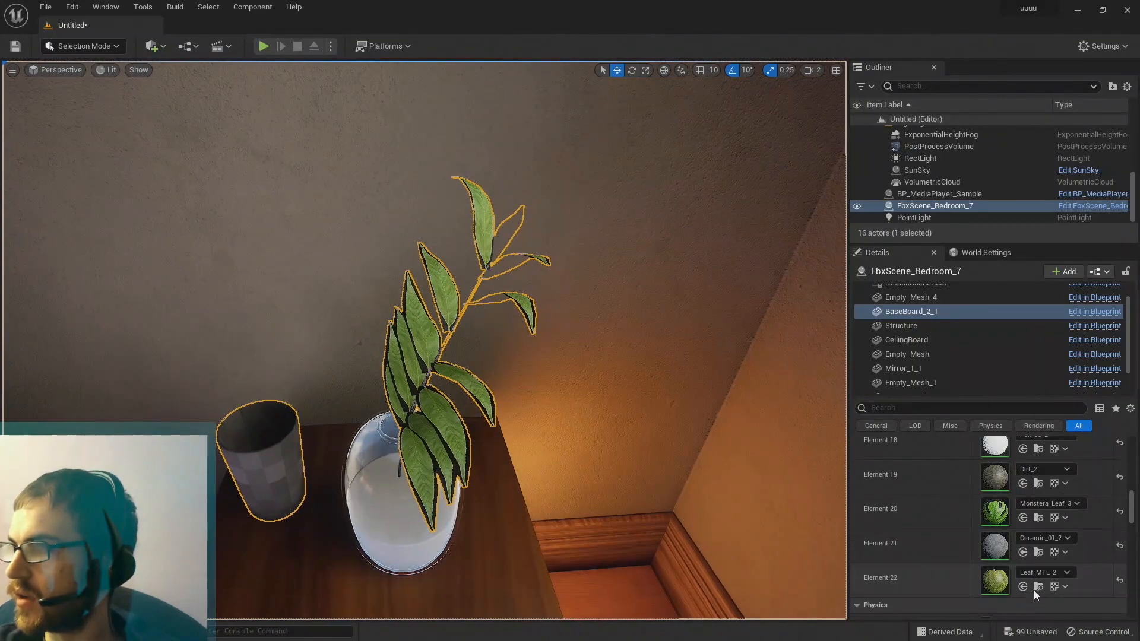
right_drag(388, 315, 446, 290)
key(w)
key(s)
key(w)
key(w)
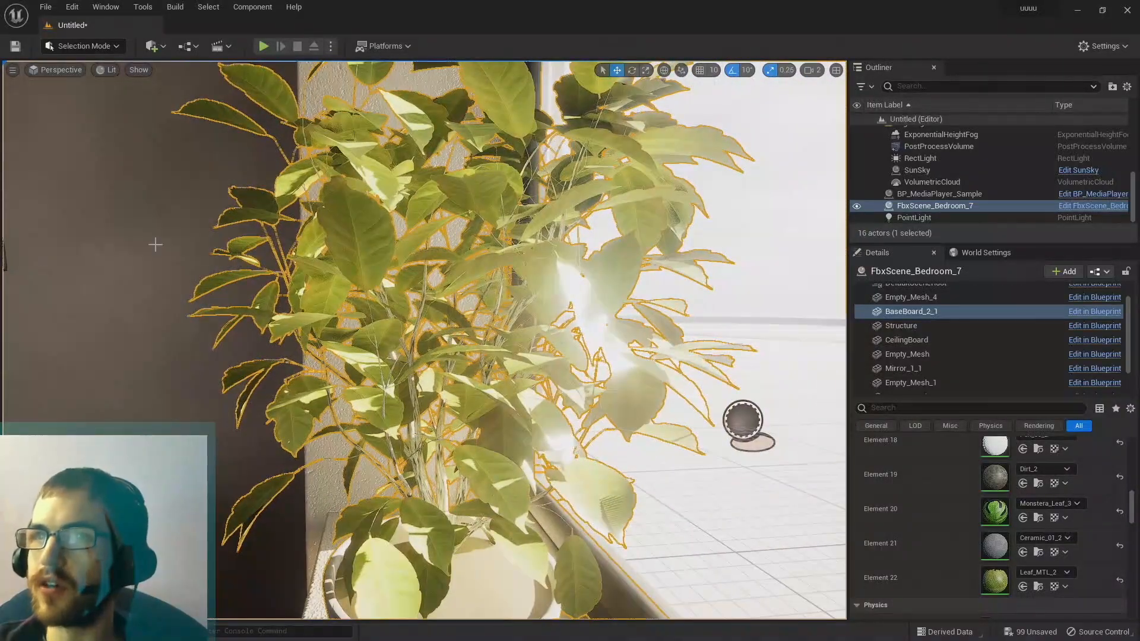
click(141, 206)
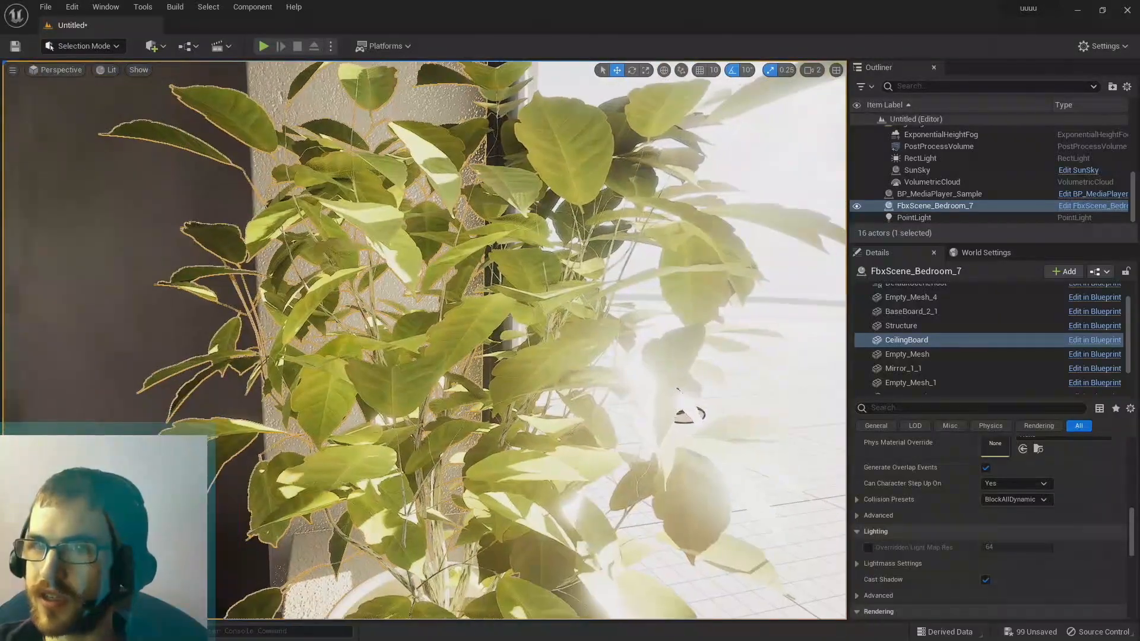
key(s)
right_drag(424, 339, 264, 374)
key(w)
key(w)
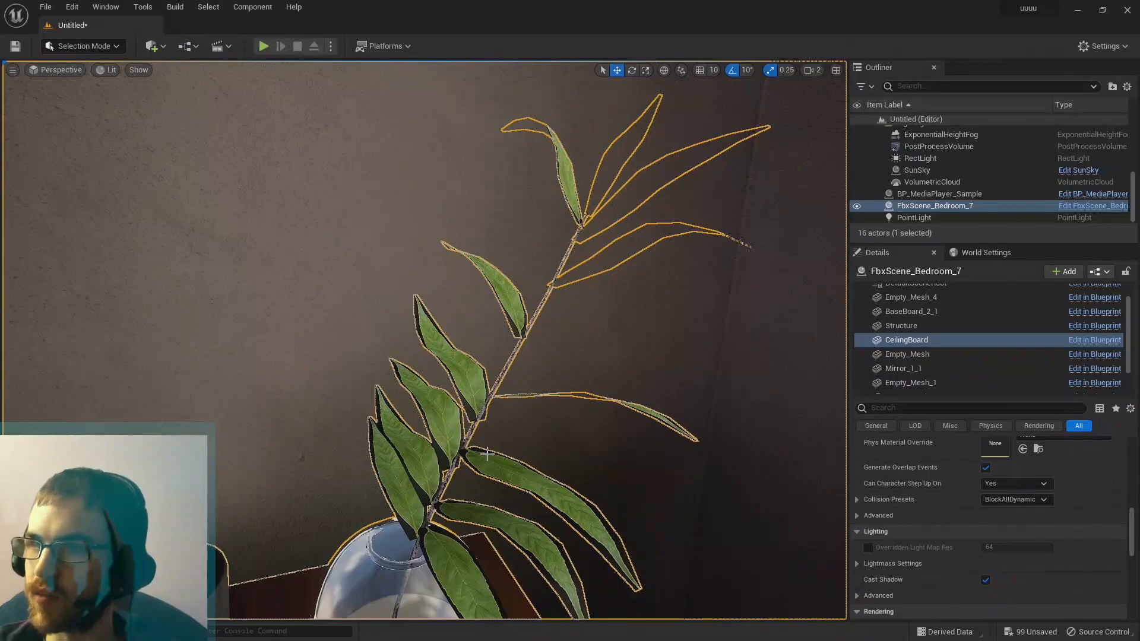
right_drag(448, 355, 660, 357)
key(w)
key(w)
key(s)
key(a)
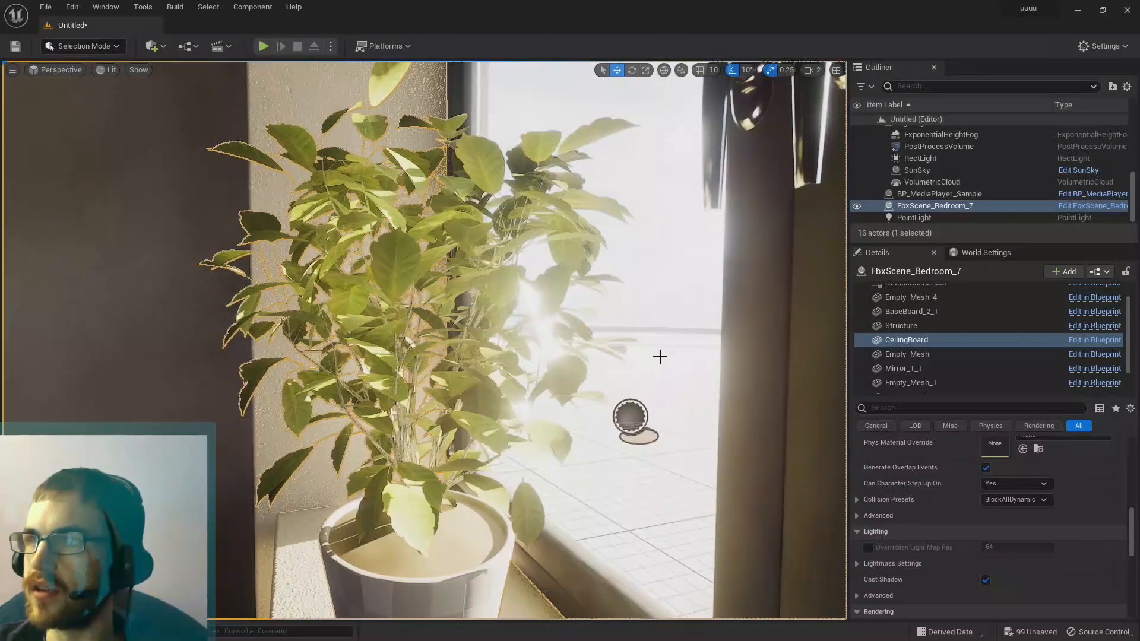
Select the Empty_Mesh_4 window component and view the windowsill with its plant and vases from farther back.
click(671, 302)
key(w)
right_drag(671, 303, 716, 308)
key(a)
key(s)
key(s)
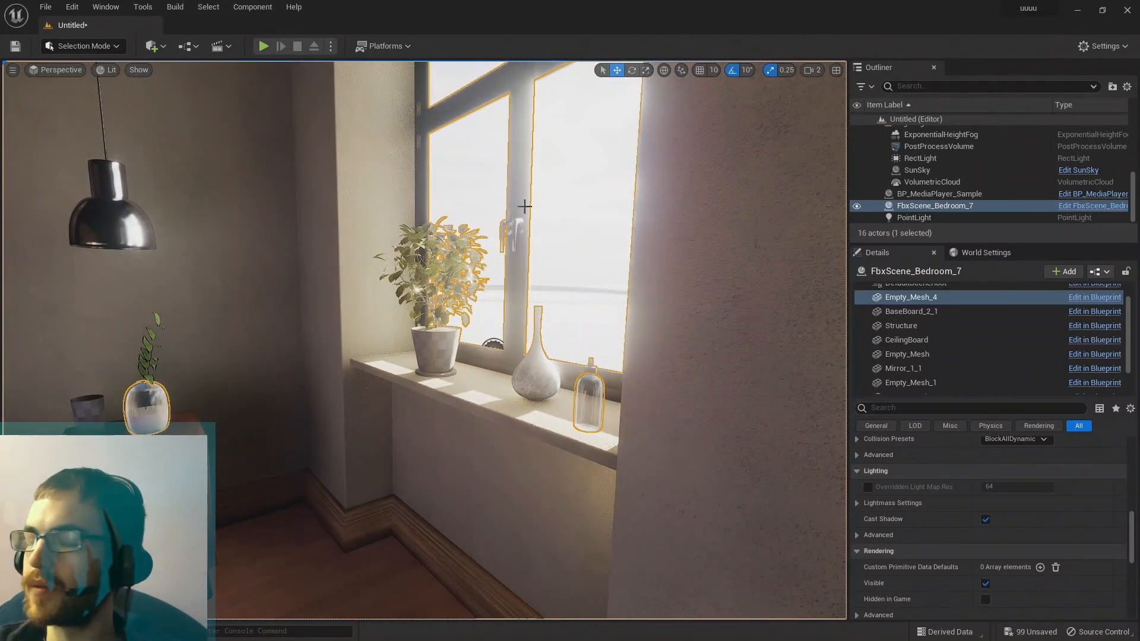